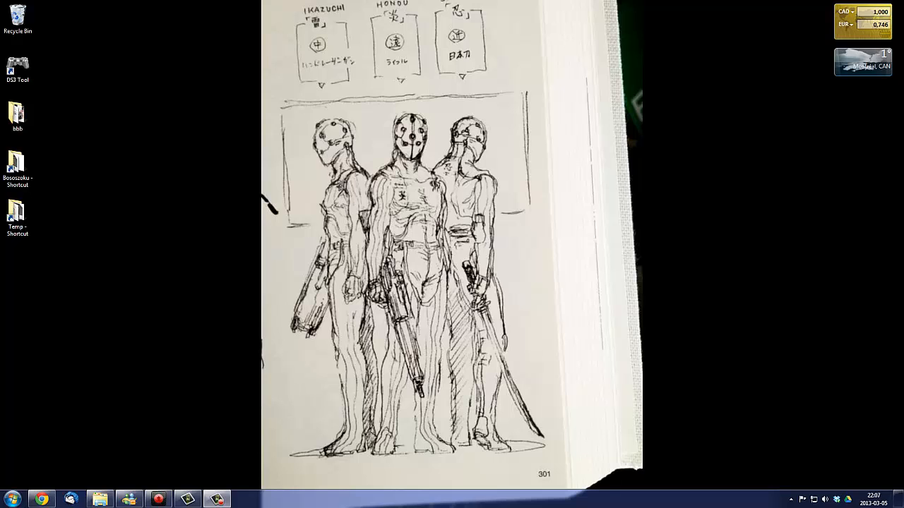
- Bring up the CryENGINE 3.4.5 installation folder on drive E and review its contents
key(alt+Tab)
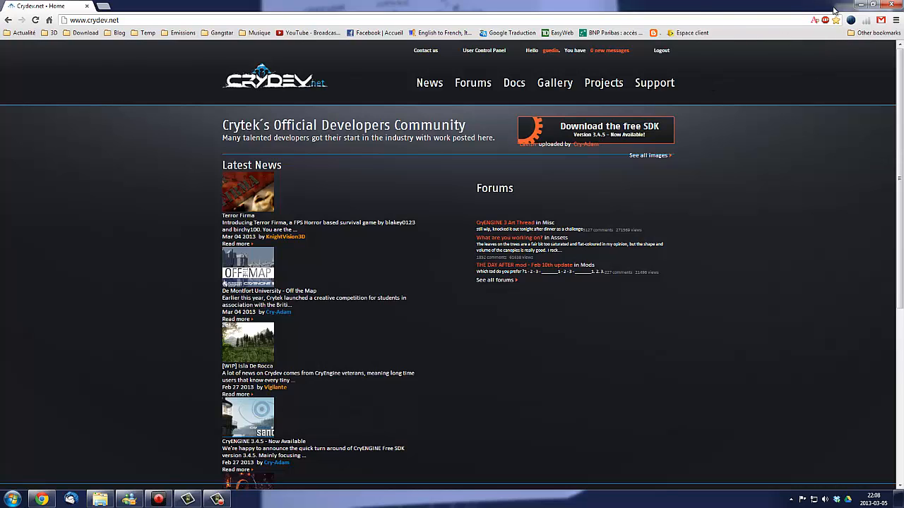
click(860, 5)
drag(903, 82, 403, 73)
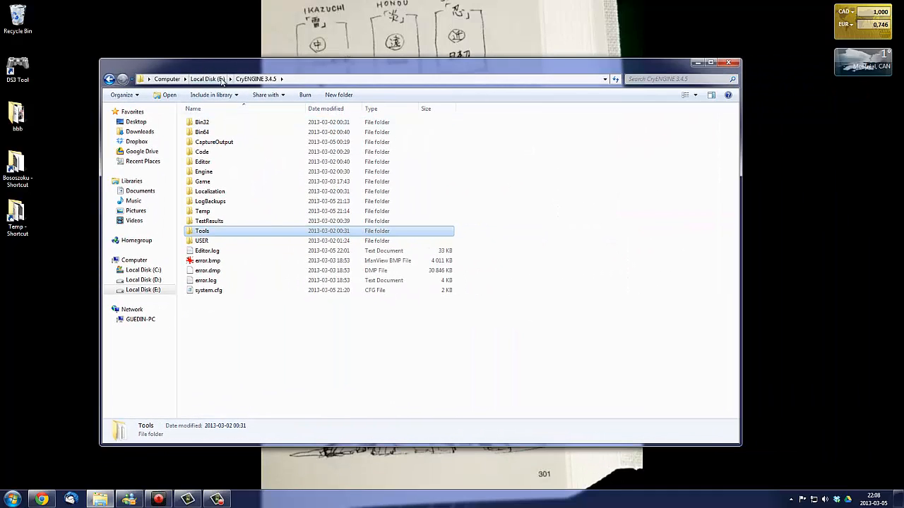
click(344, 340)
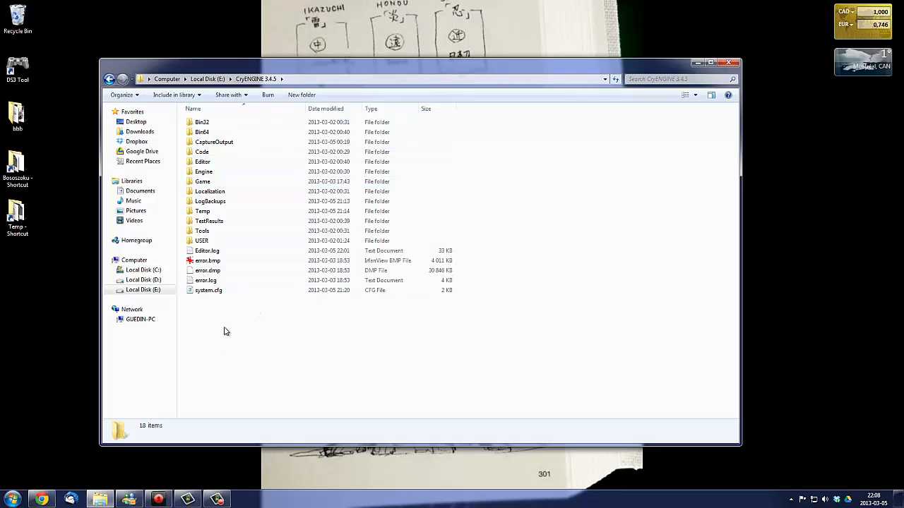
drag(308, 67, 307, 43)
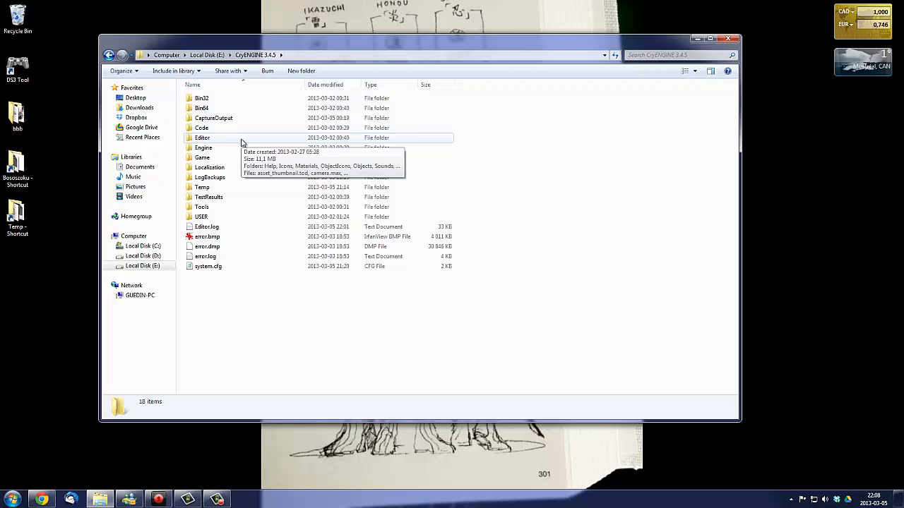
- Switch to Chrome and view the Installing Exporter Plugins page in the Asset Creation Guide of the CryENGINE documentation
click(41, 499)
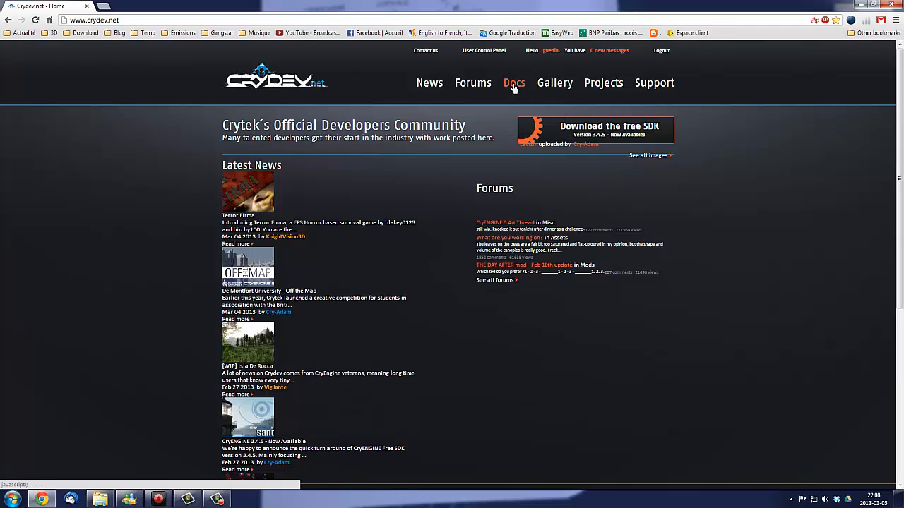
click(526, 108)
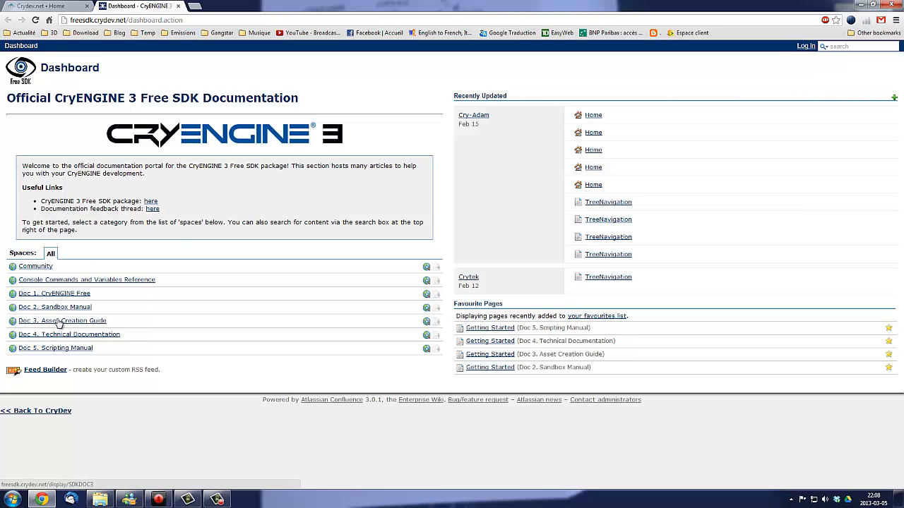
click(71, 320)
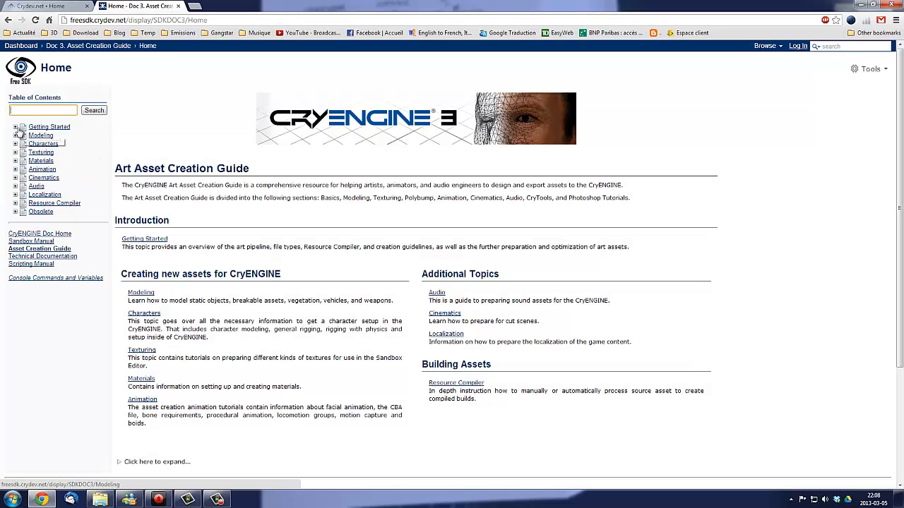
click(15, 127)
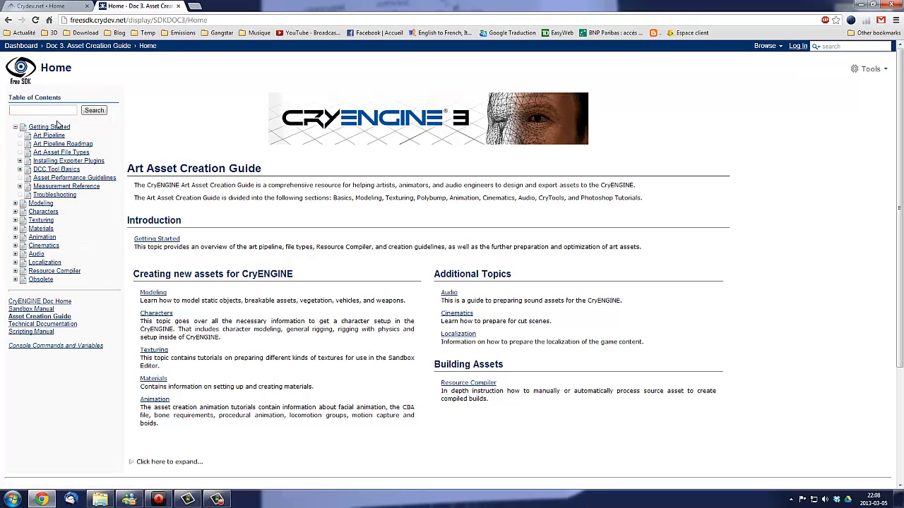
click(63, 161)
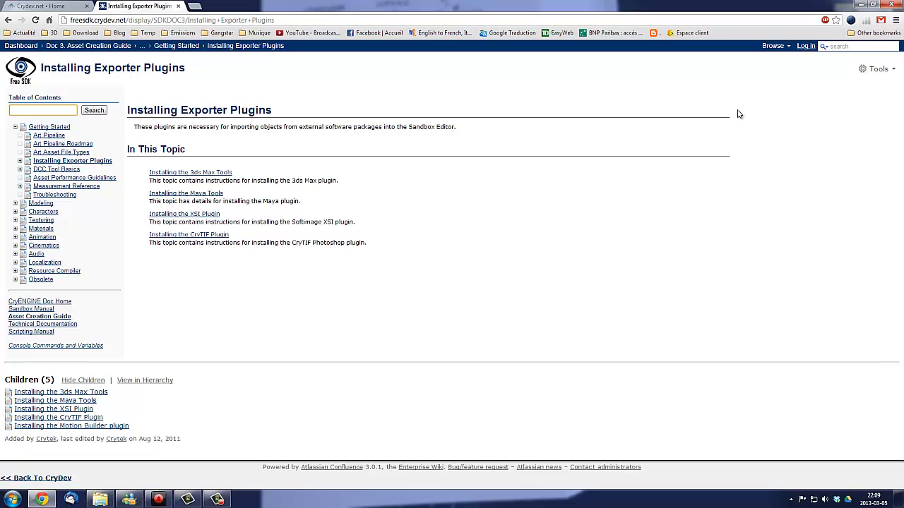
click(858, 5)
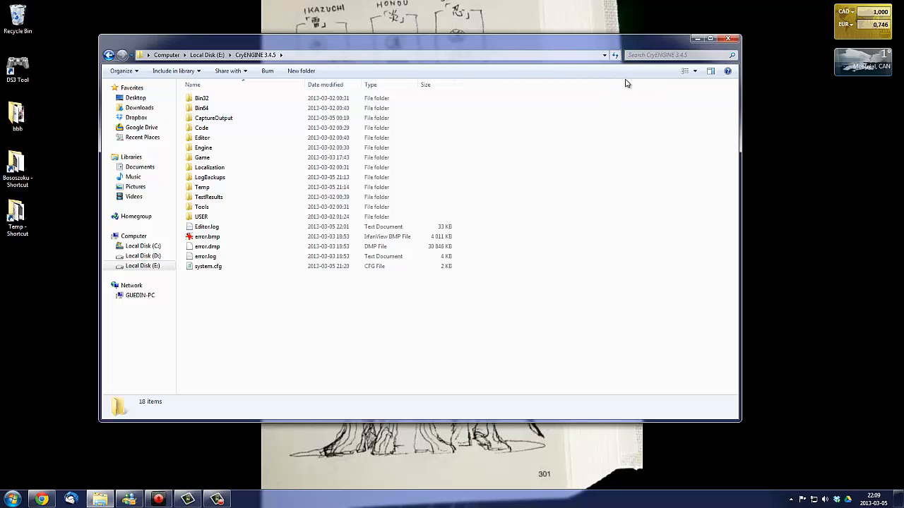
click(697, 38)
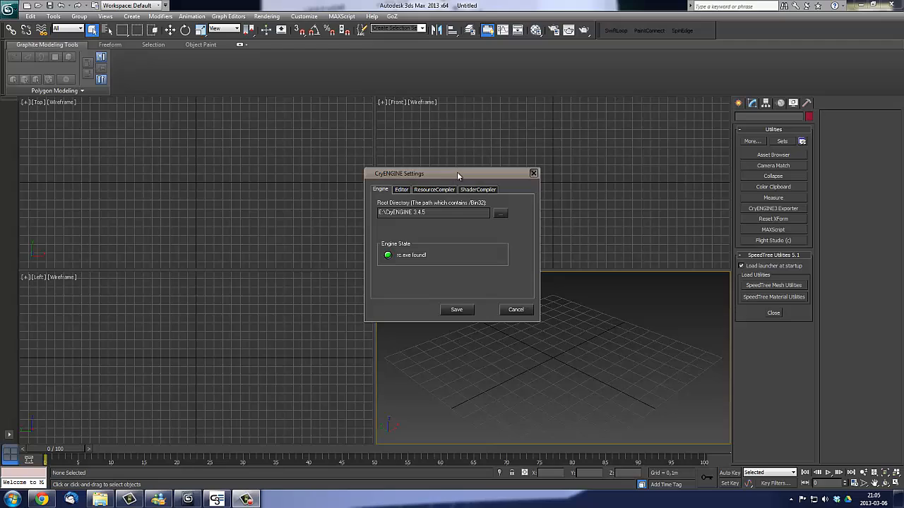
- Save the CryENGINE Settings with E:\CryENGINE 3.4.5 as the root directory
drag(457, 175, 433, 180)
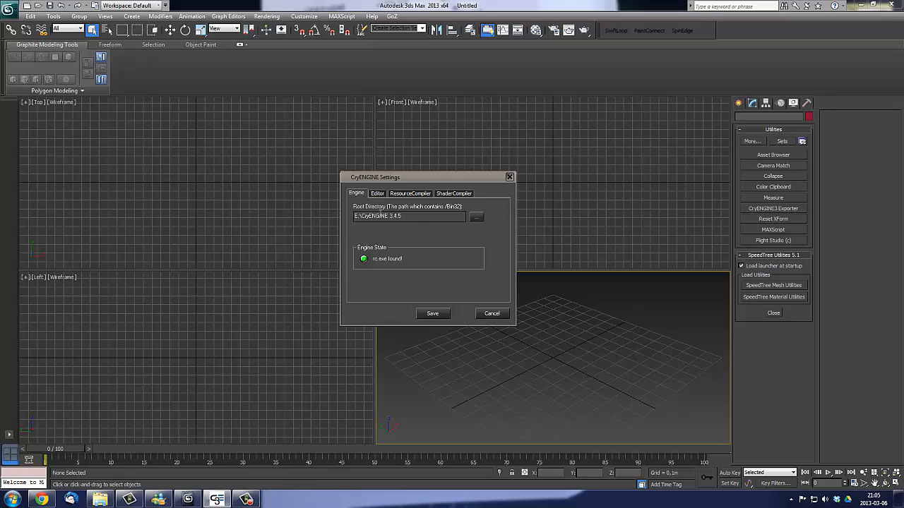
drag(408, 215, 319, 218)
click(432, 314)
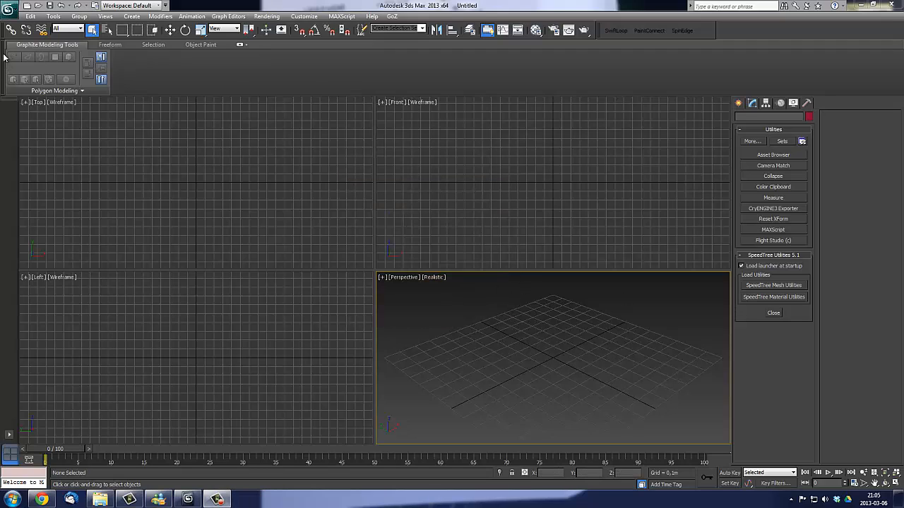
- Open the recent scene temp.max in 3ds Max and continue past the missing external files
click(9, 9)
click(180, 48)
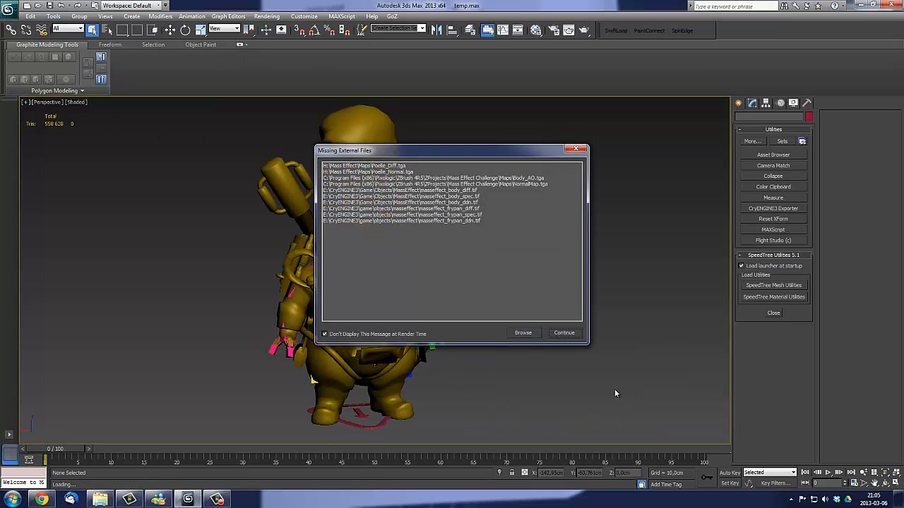
click(563, 332)
click(501, 281)
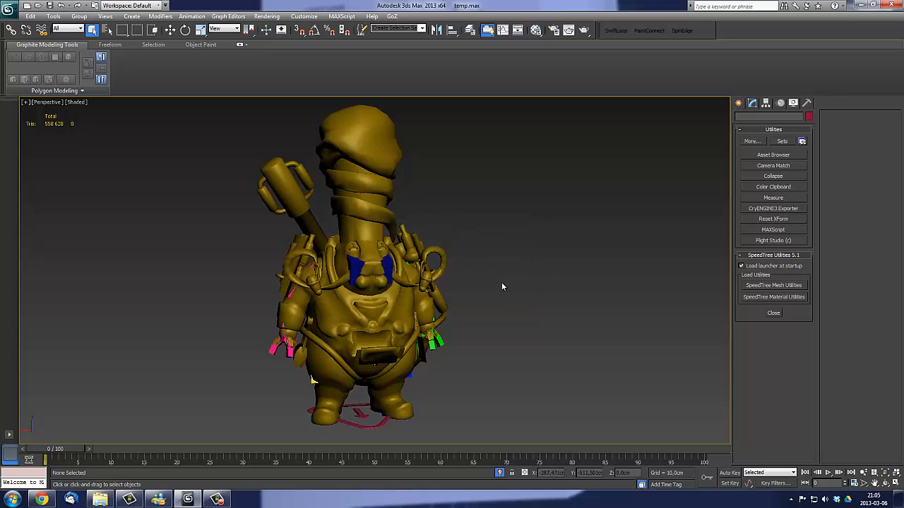
scroll(469, 225, up, 2)
alt+middle_drag(465, 199, 472, 225)
scroll(472, 225, down, 2)
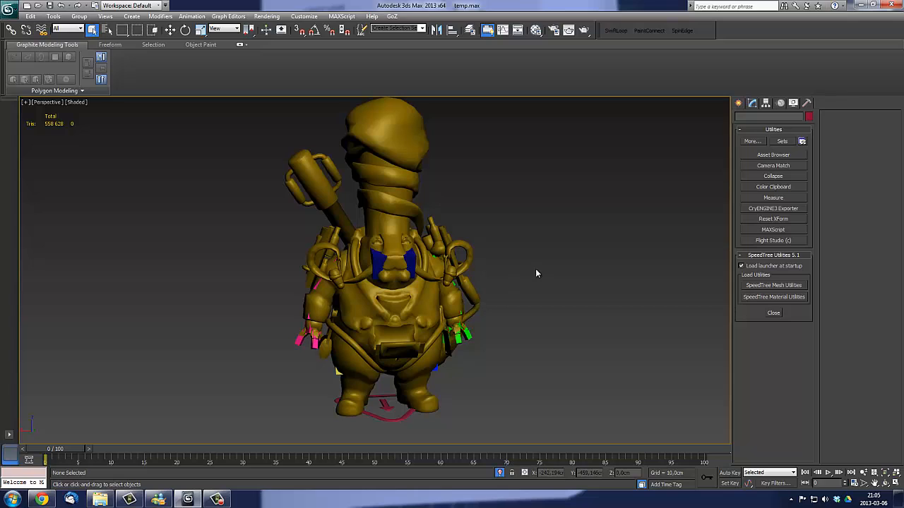
middle_drag(537, 272, 537, 281)
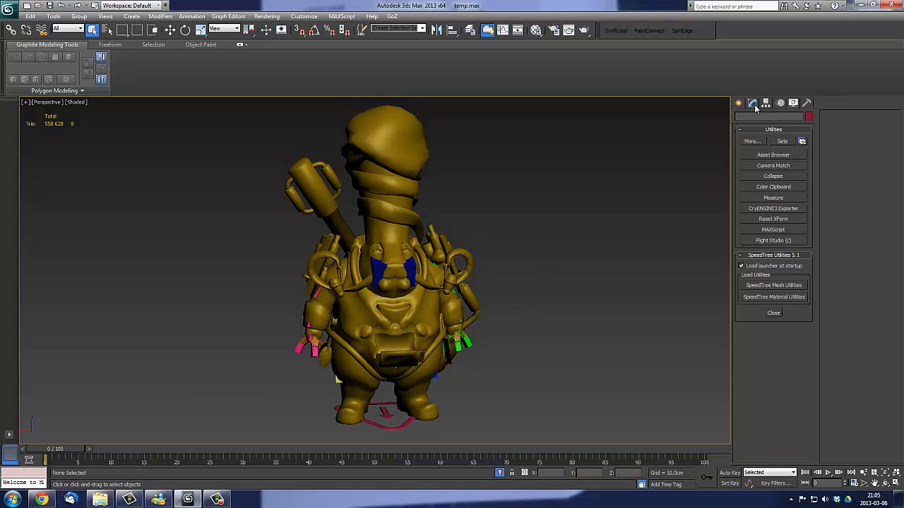
middle_drag(566, 176, 561, 182)
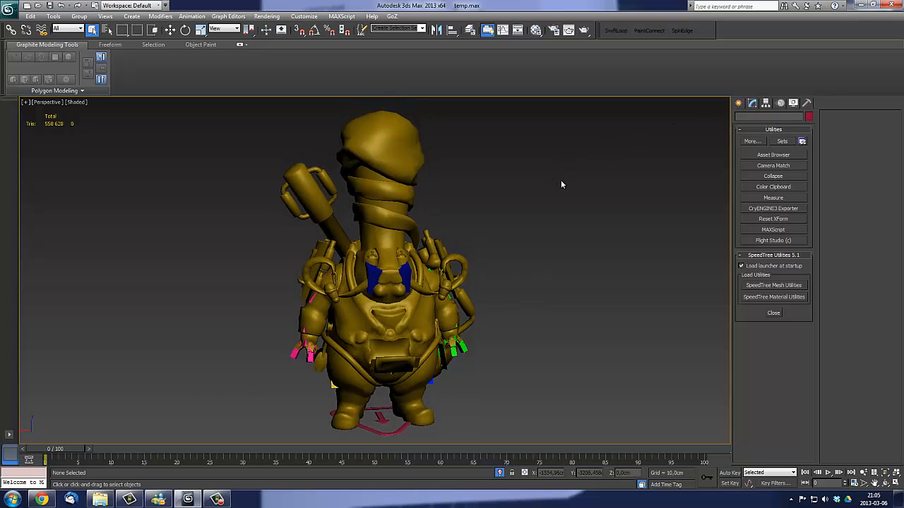
middle_drag(641, 168, 638, 171)
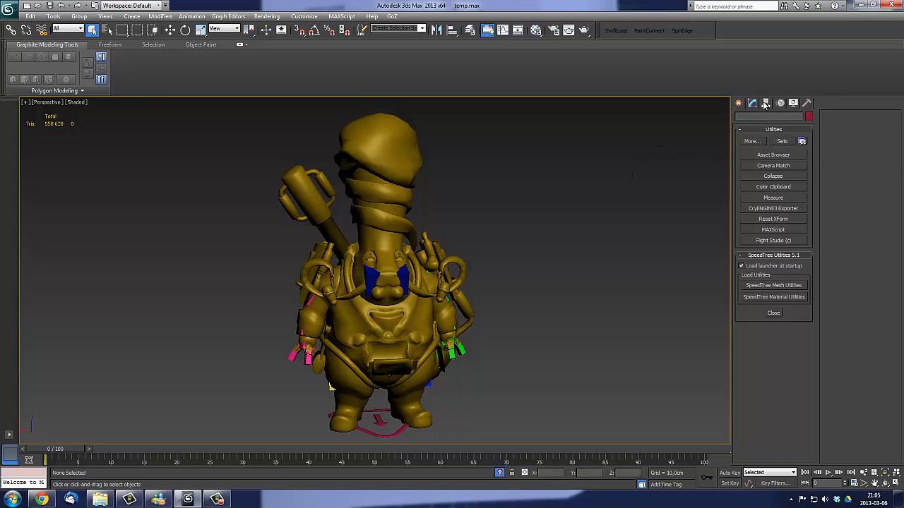
- Select the character's head bone, switch its rig to animation mode and move the timeline to frame 30
click(765, 103)
click(402, 272)
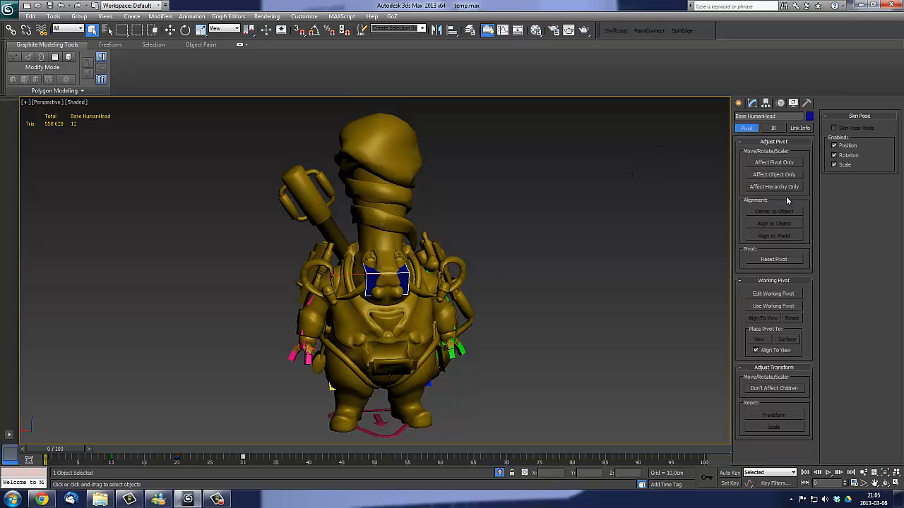
click(779, 104)
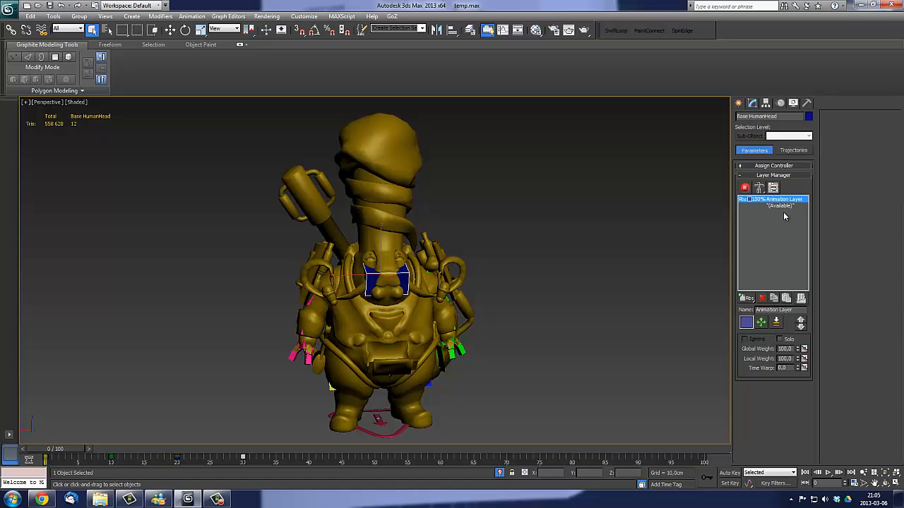
click(744, 188)
drag(73, 450, 256, 454)
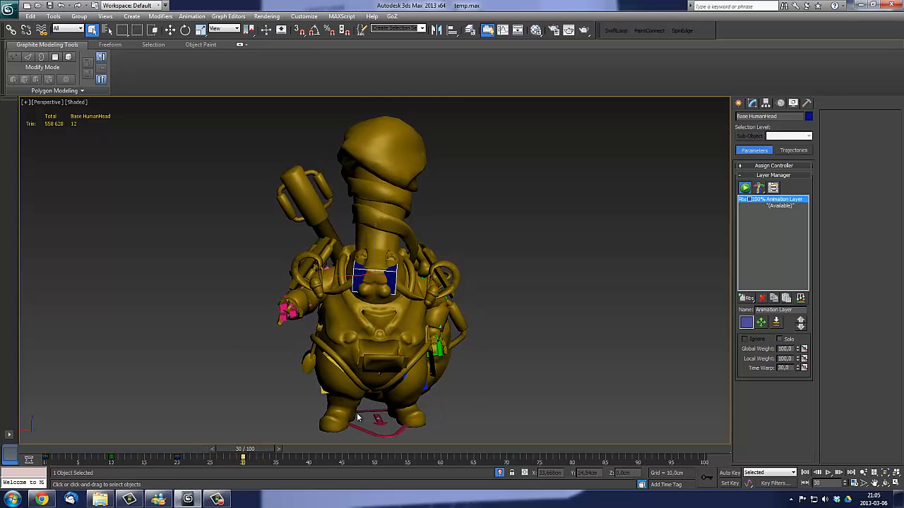
- Isolate the character's body mesh in the viewport and clear the selection
middle_drag(533, 249, 525, 292)
click(586, 259)
click(387, 148)
key(z)
key(alt+q)
scroll(515, 278, down, 3)
scroll(578, 320, up, 3)
alt+middle_drag(579, 319, 539, 329)
scroll(552, 329, down, 3)
click(538, 259)
scroll(520, 265, up, 3)
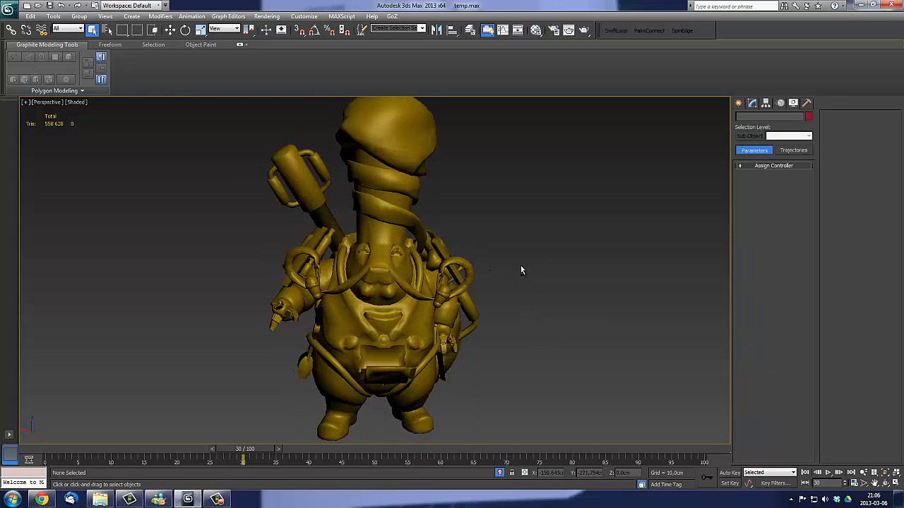
- Convert the skinned MassEffect character mesh to an Editable Poly, collapsing its Skin modifier
click(392, 196)
click(752, 102)
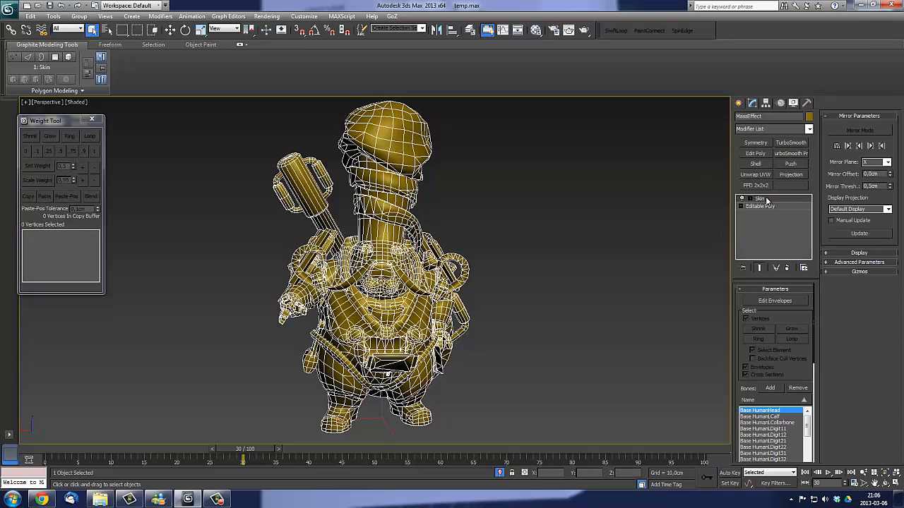
right_click(516, 193)
mouse_move(561, 286)
click(611, 288)
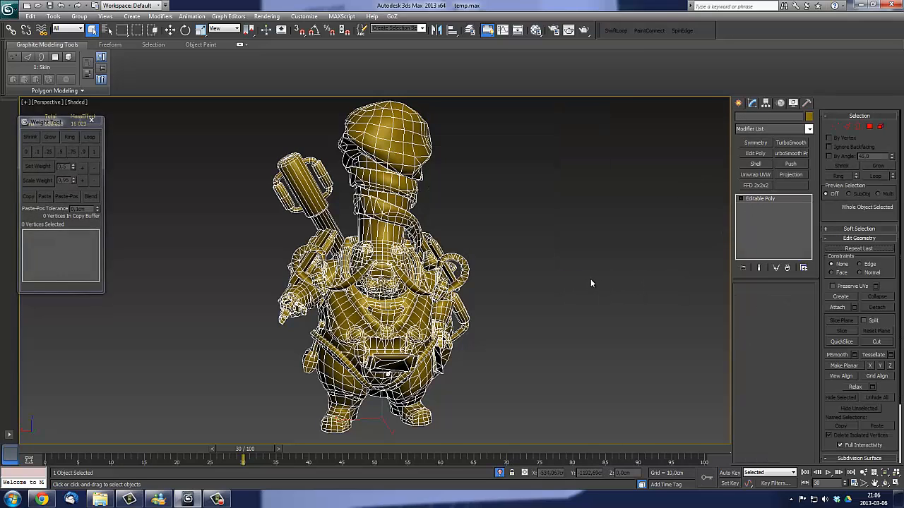
alt+middle_drag(472, 271, 406, 274)
middle_drag(406, 274, 613, 274)
middle_drag(613, 274, 524, 277)
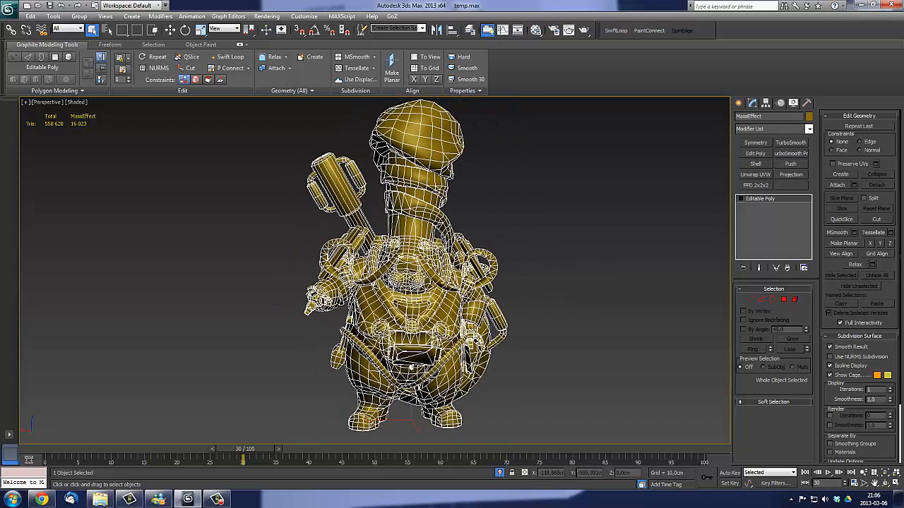
alt+middle_drag(552, 304, 574, 304)
scroll(451, 271, down, 1)
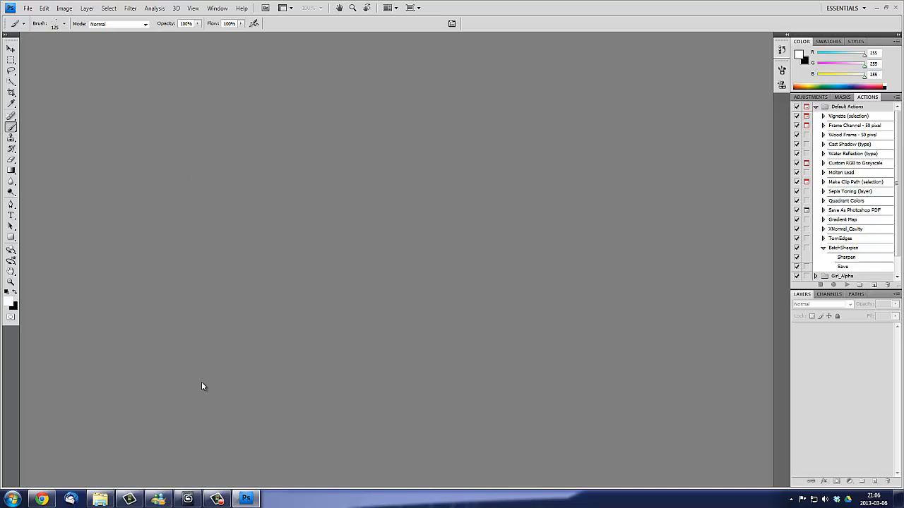
- Browse to the MassEffect folder under Objects to choose texture files for opening
click(27, 8)
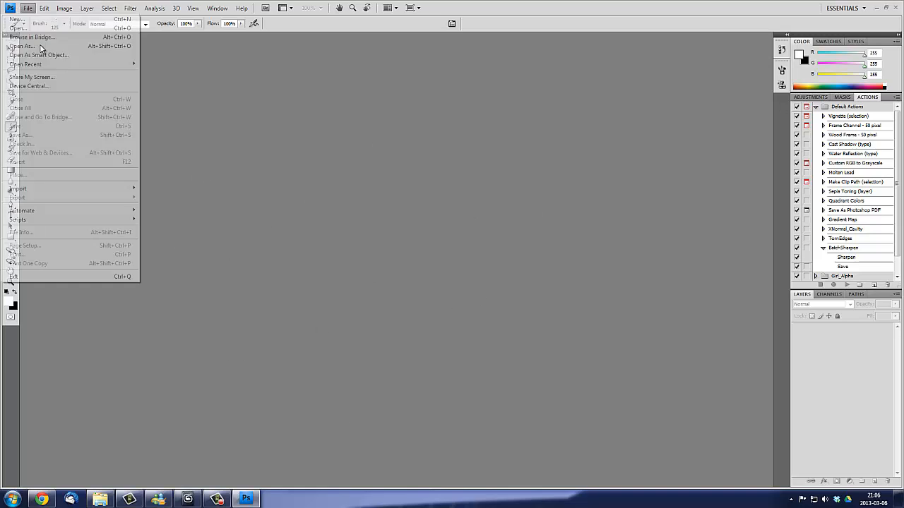
click(27, 29)
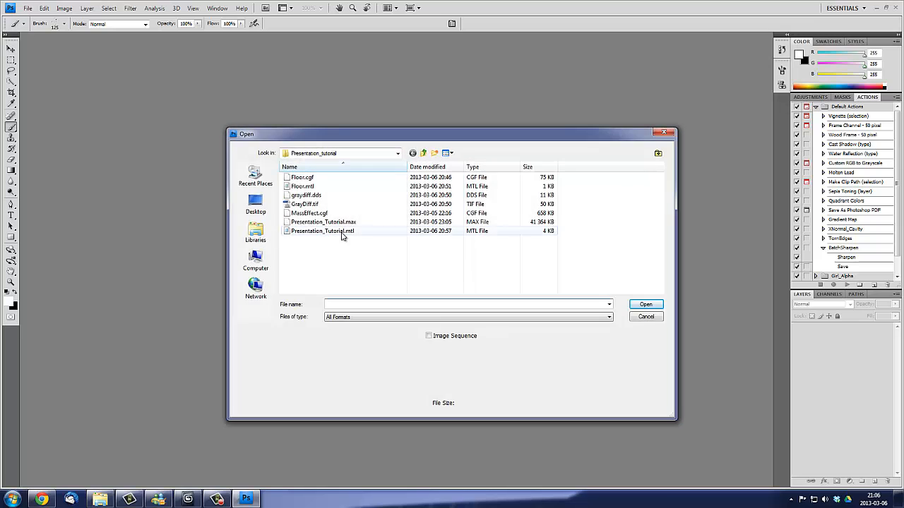
click(423, 152)
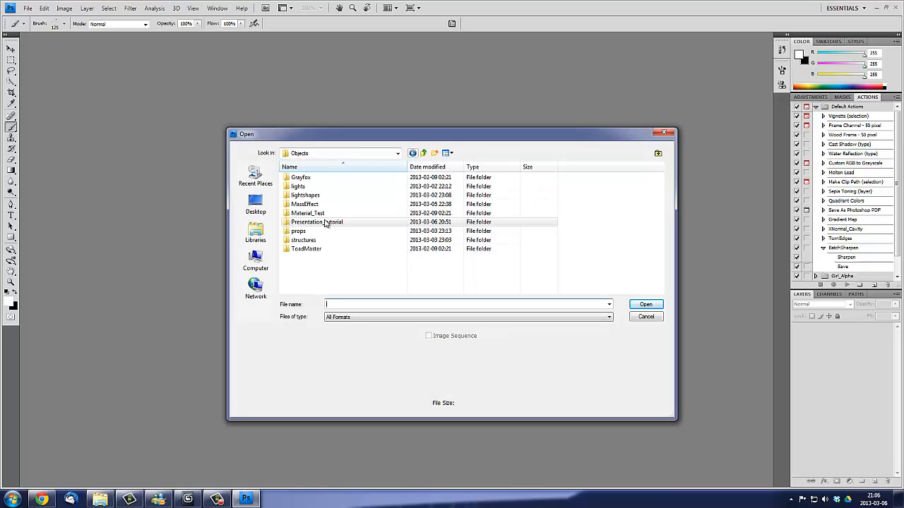
click(310, 204)
double_click(316, 209)
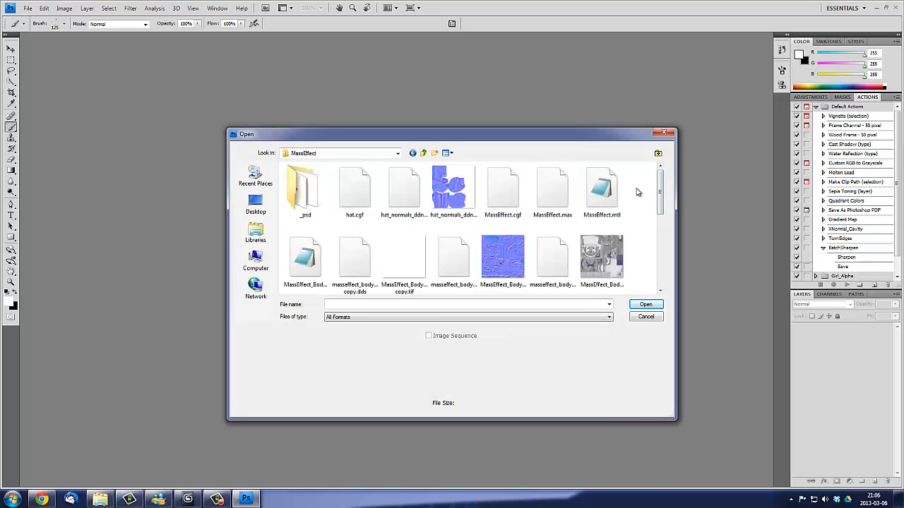
- Open the ddn, Diff and Spec TIF textures of MassEffect_Body and MassEffect_Frypan together, ignoring the damaged Photoshop data
click(503, 256)
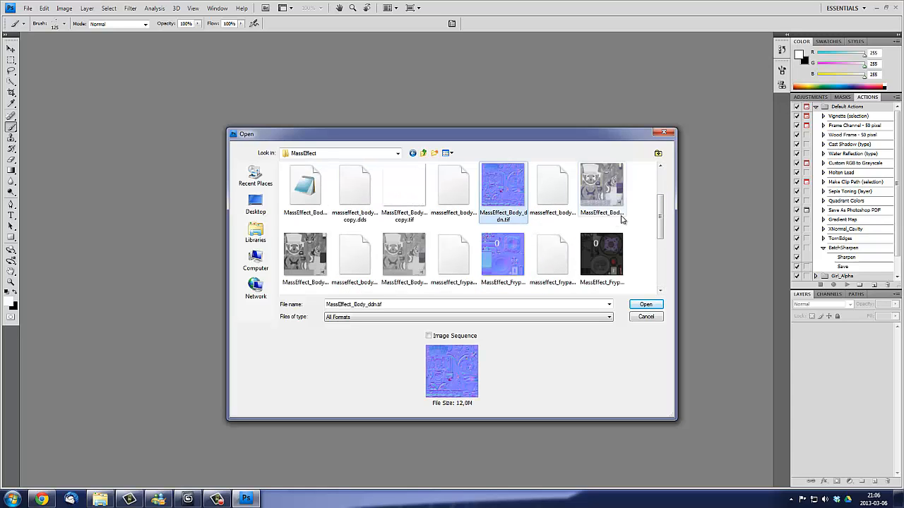
scroll(607, 233, up, 1)
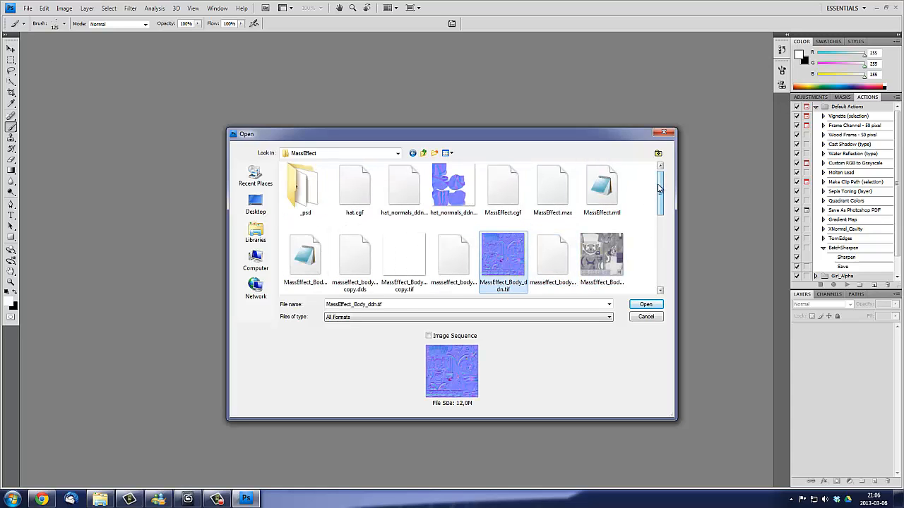
scroll(660, 190, down, 1)
ctrl+click(606, 206)
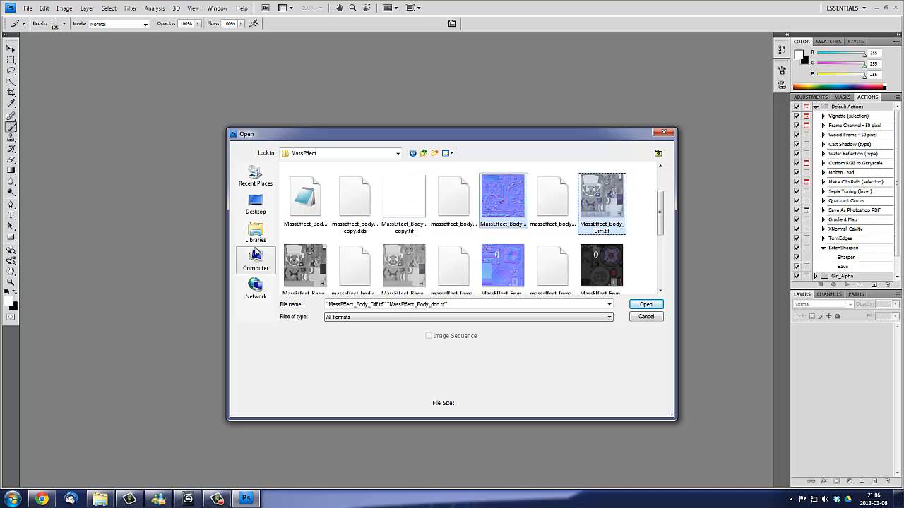
ctrl+click(410, 265)
scroll(519, 267, down, 1)
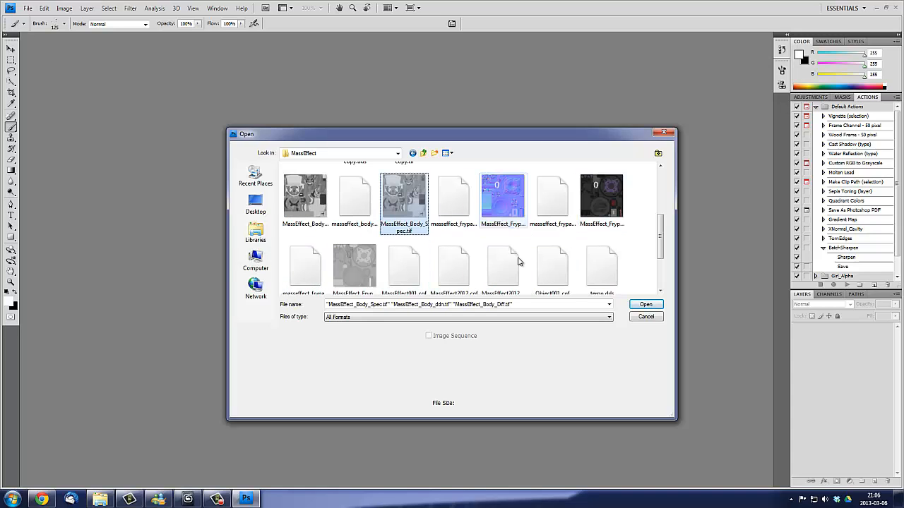
ctrl+click(505, 212)
ctrl+click(602, 211)
ctrl+click(365, 263)
click(645, 304)
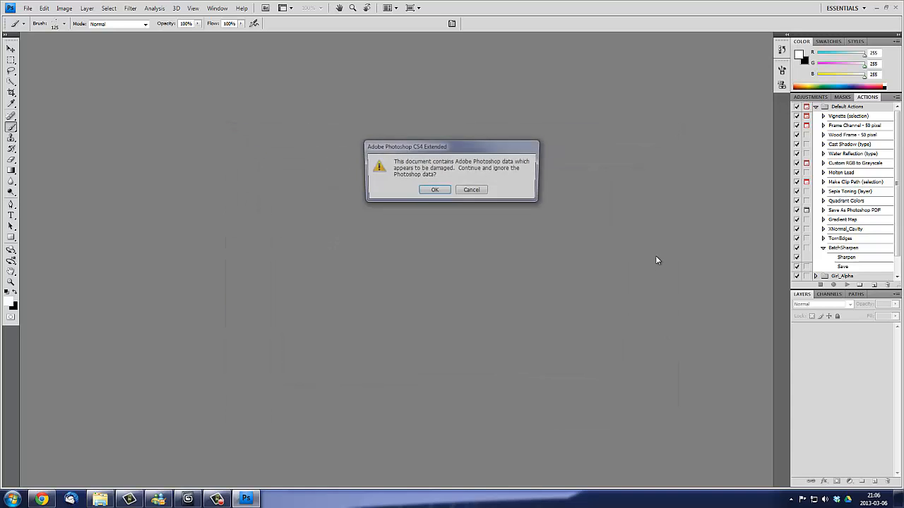
click(431, 191)
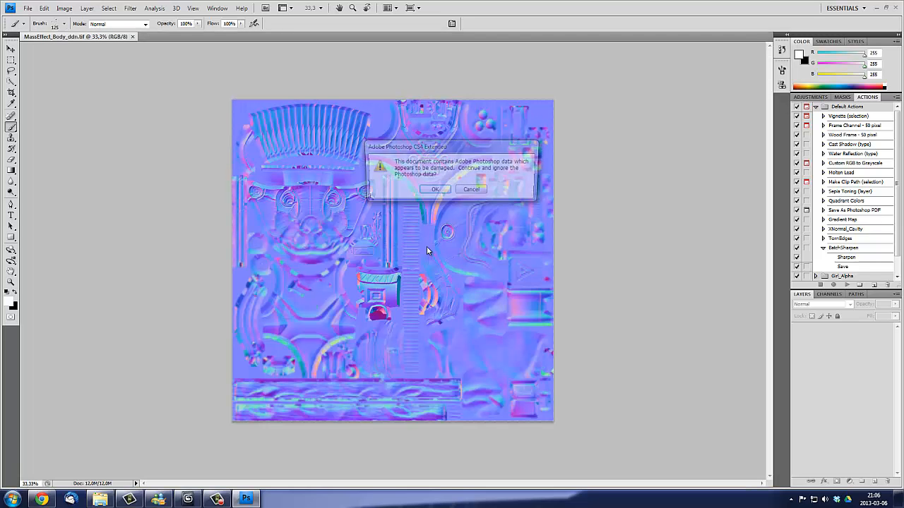
click(447, 191)
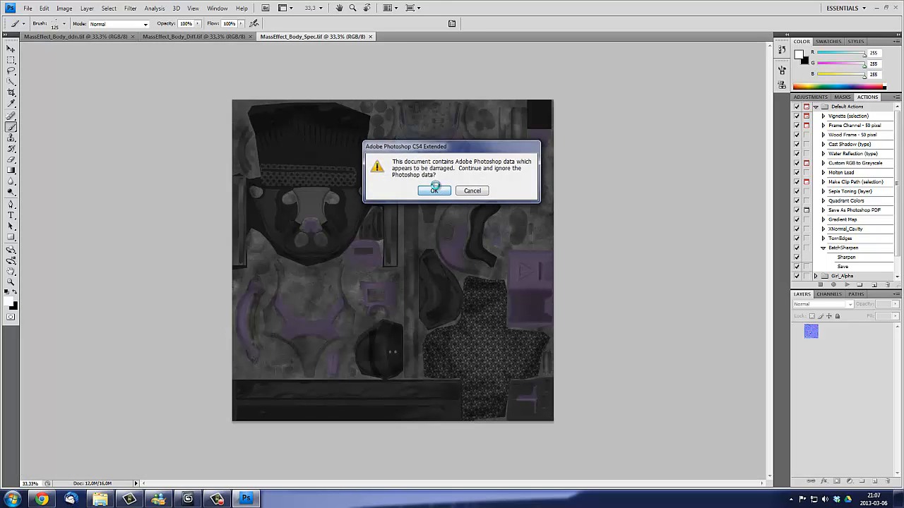
click(431, 190)
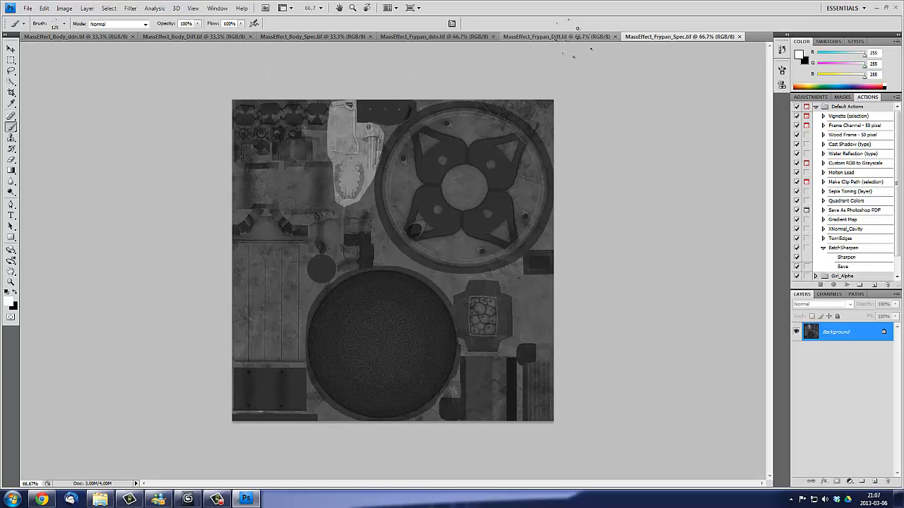
- Check the pixel dimensions of MassEffect_Frypan_Diff.tif without changing its size
click(567, 36)
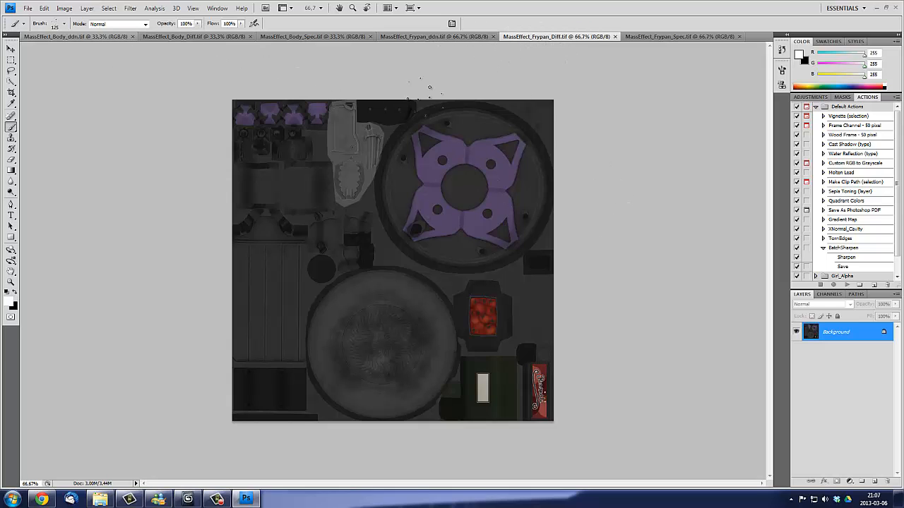
click(64, 8)
click(36, 77)
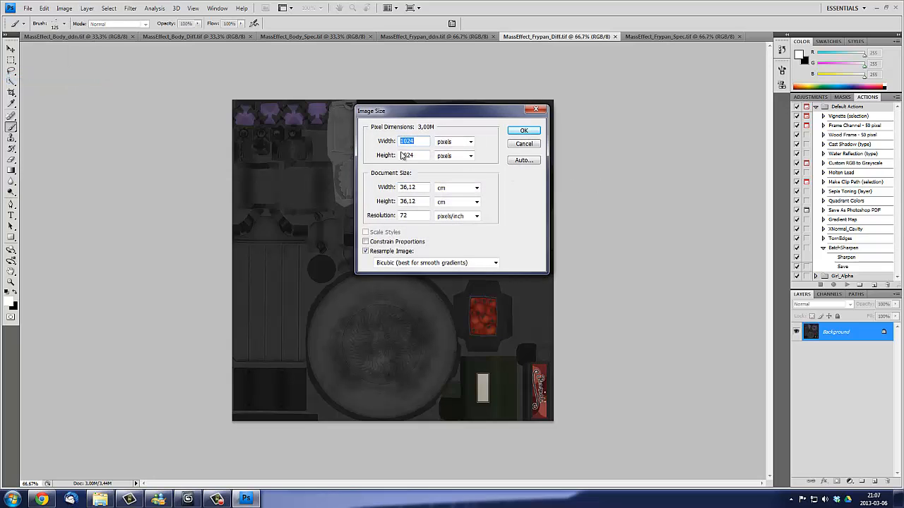
click(537, 111)
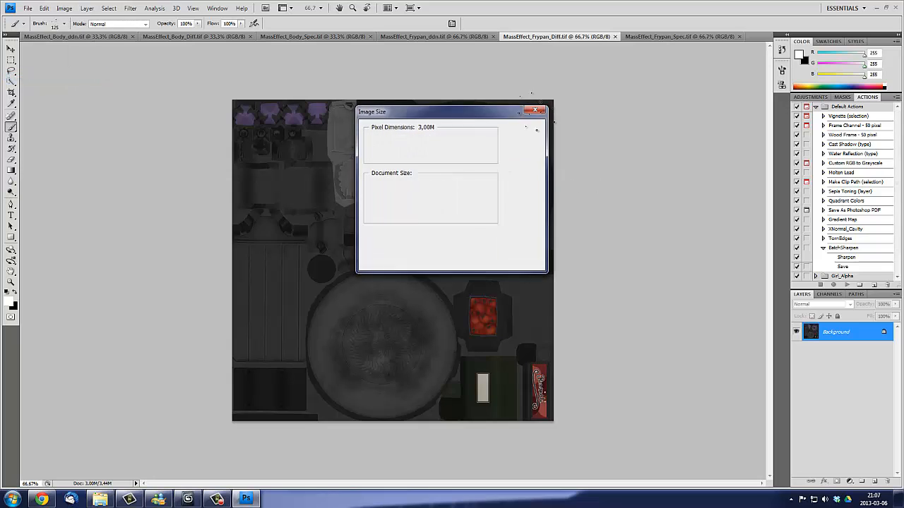
- Check the pixel dimensions of MassEffect_Body_Diff.tif and keep them as they are
click(168, 36)
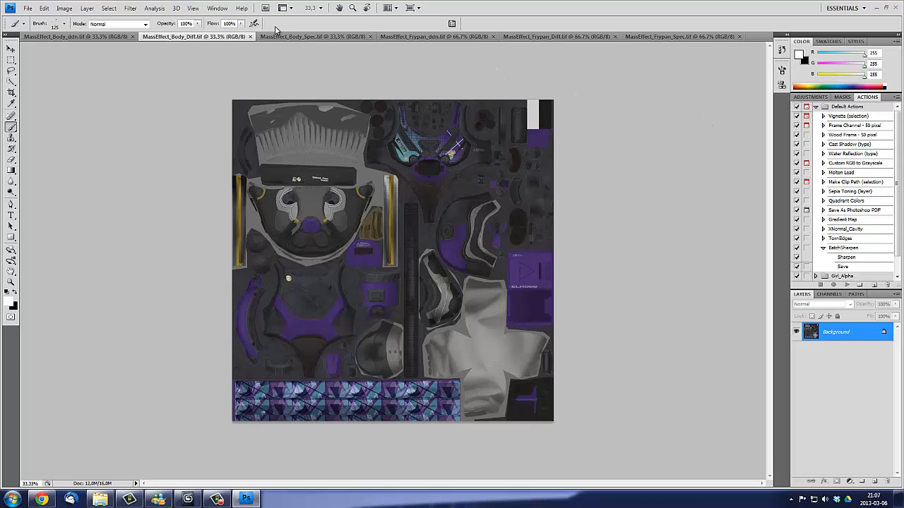
click(64, 8)
click(41, 78)
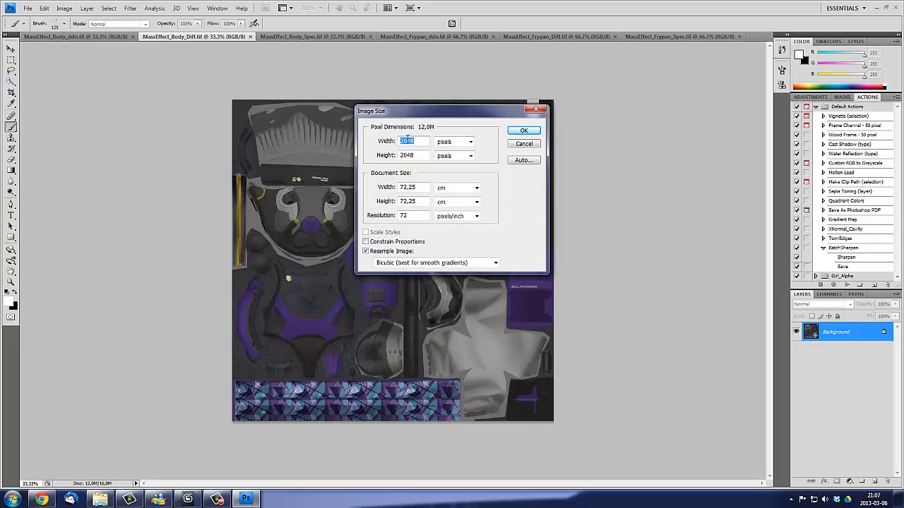
click(528, 132)
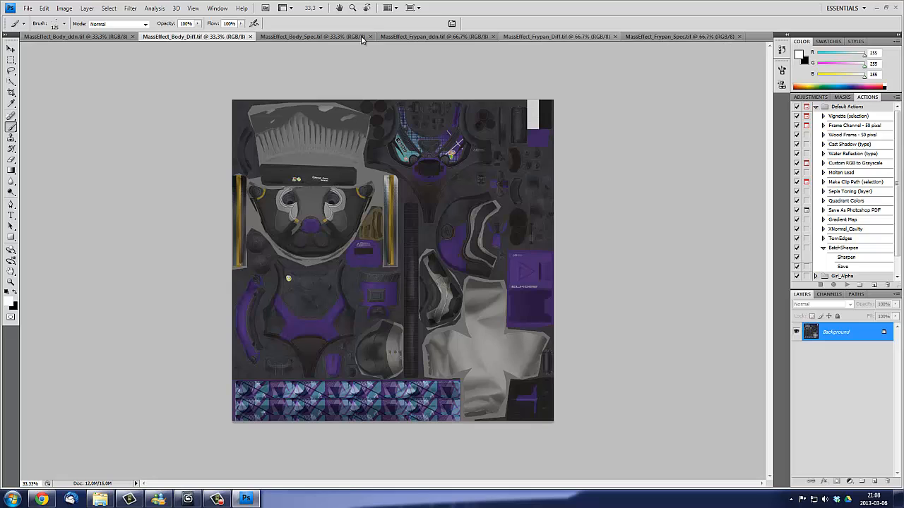
- Save the body diffuse texture as MassEffect_Body_Diff.tif in CryTIFPlugin format to the Presentation_tutorial folder under Objects
click(28, 8)
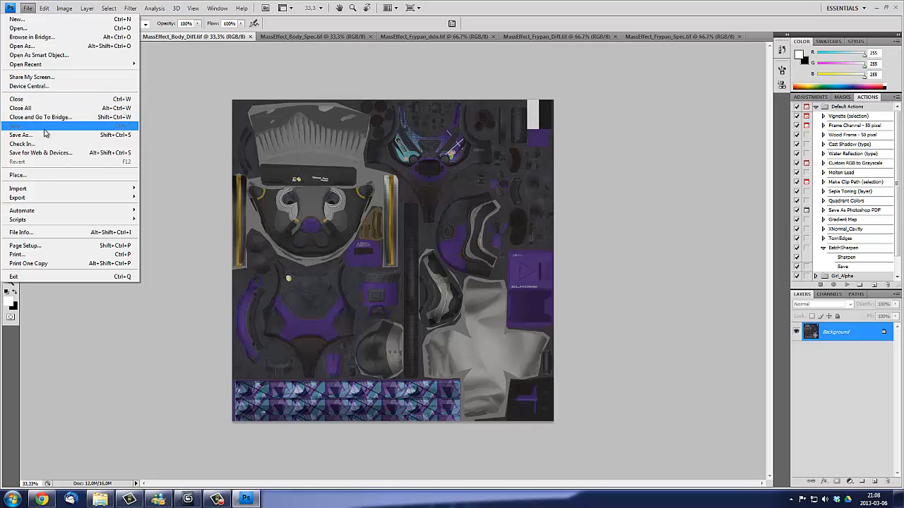
click(21, 135)
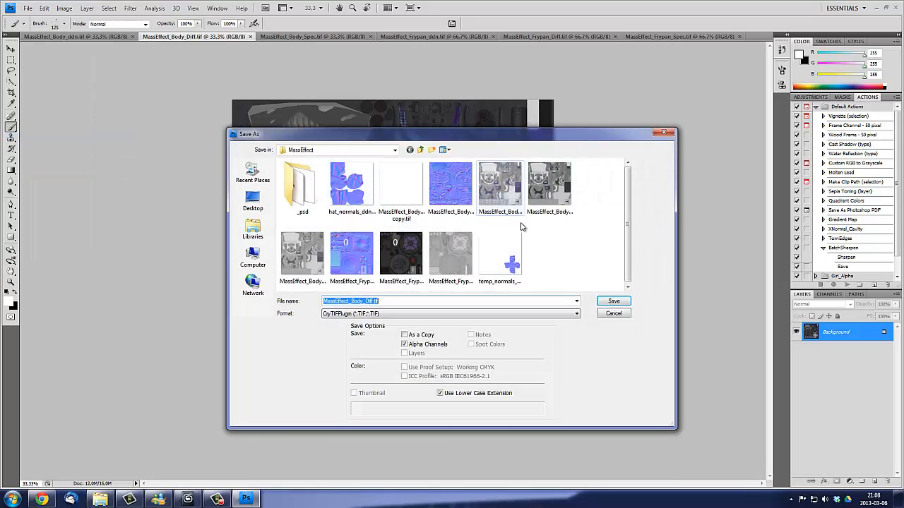
click(395, 149)
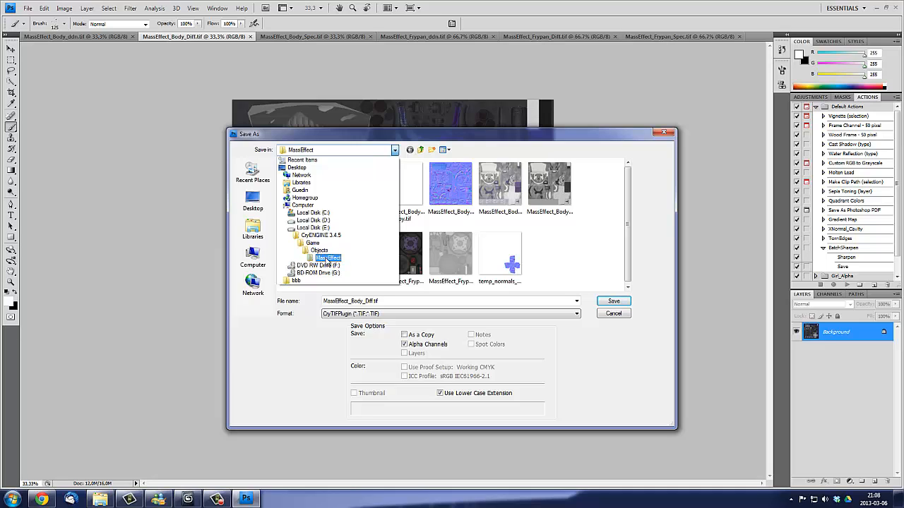
click(407, 162)
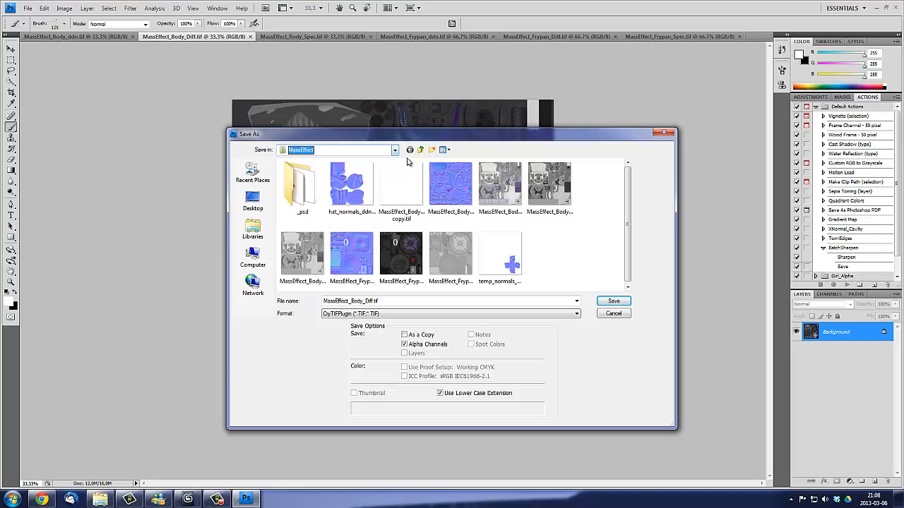
click(420, 150)
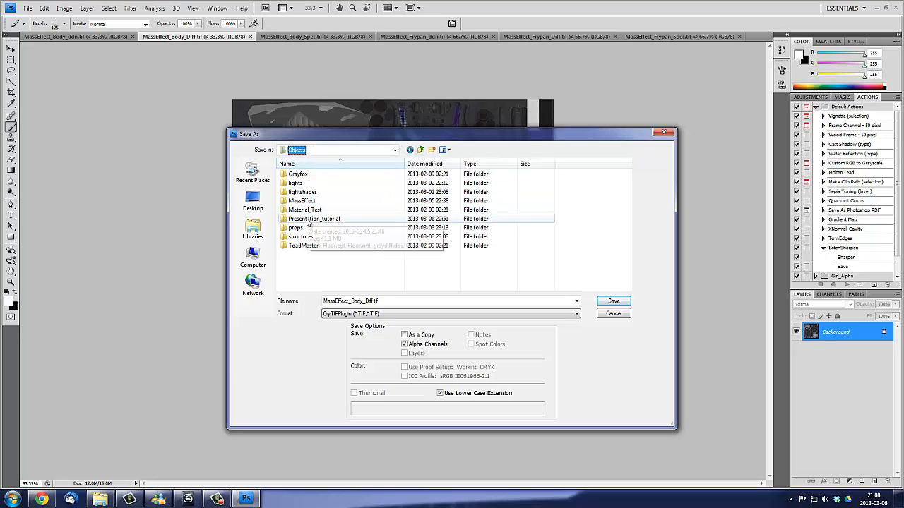
double_click(308, 220)
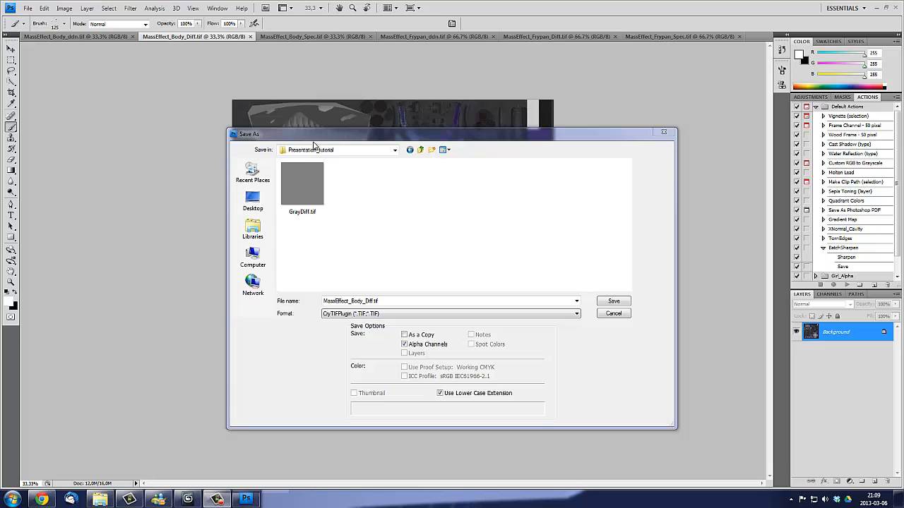
drag(351, 137, 534, 138)
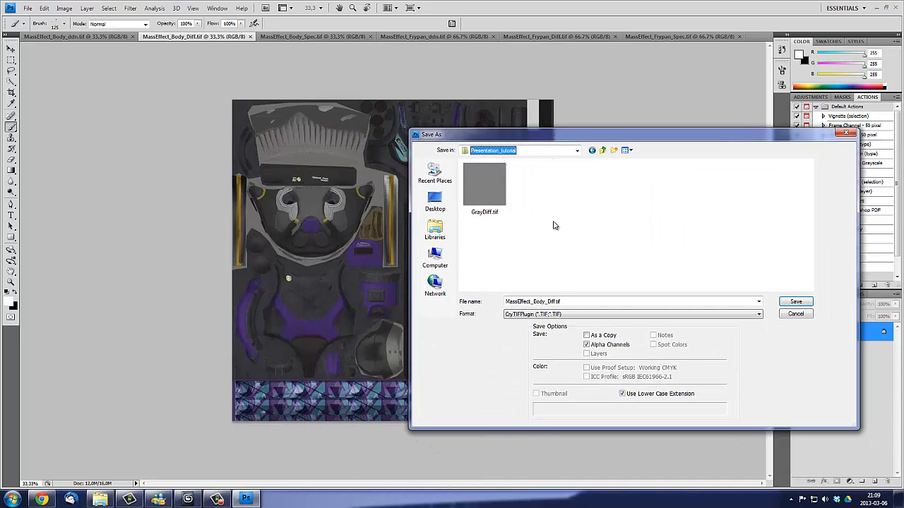
click(577, 152)
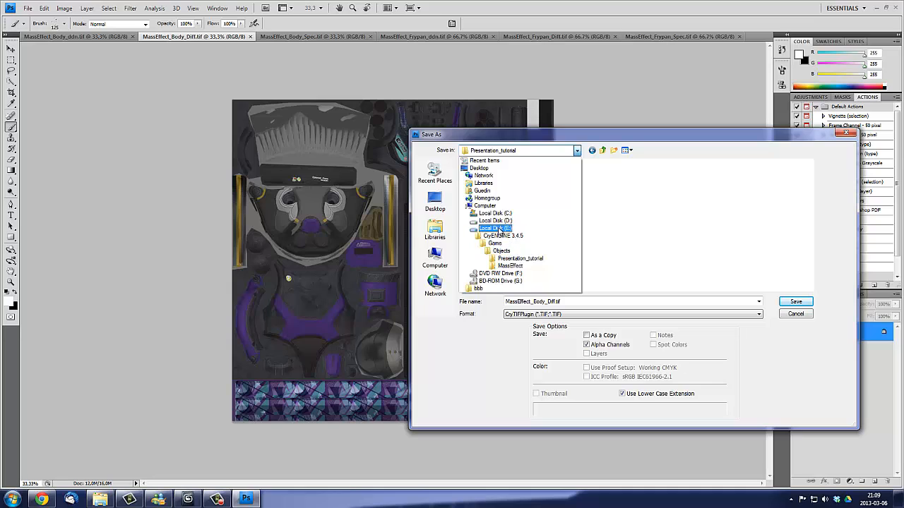
click(531, 259)
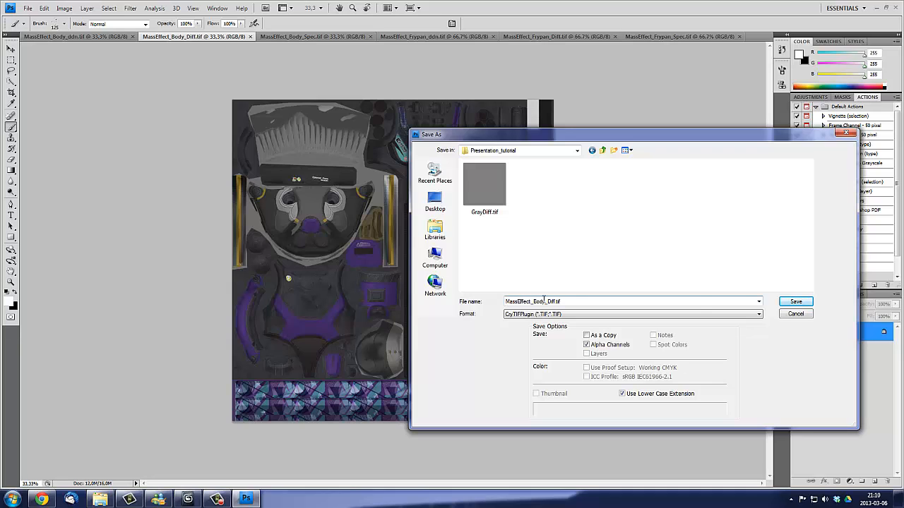
click(796, 301)
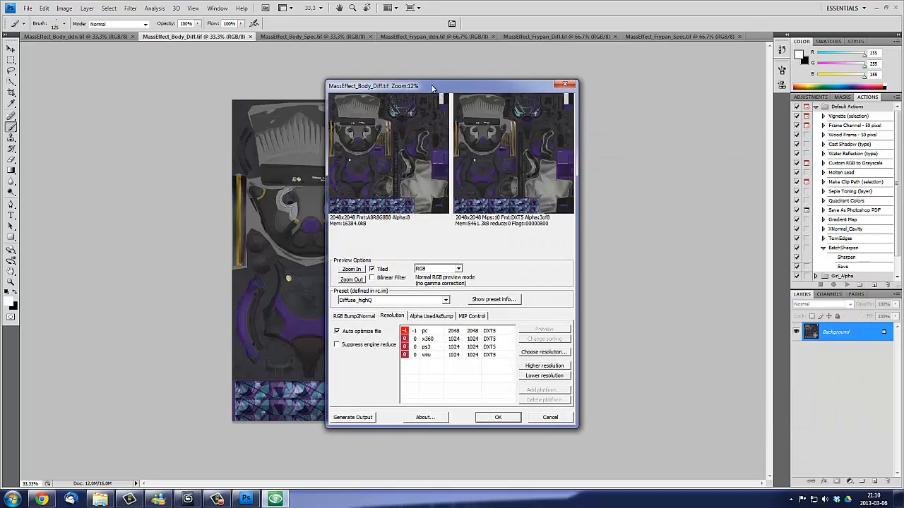
drag(432, 87, 420, 101)
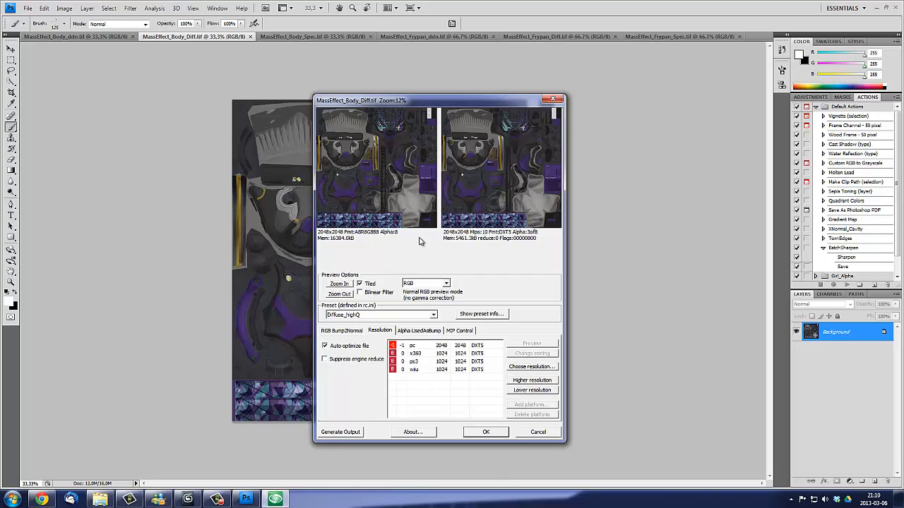
key(alt+Tab)
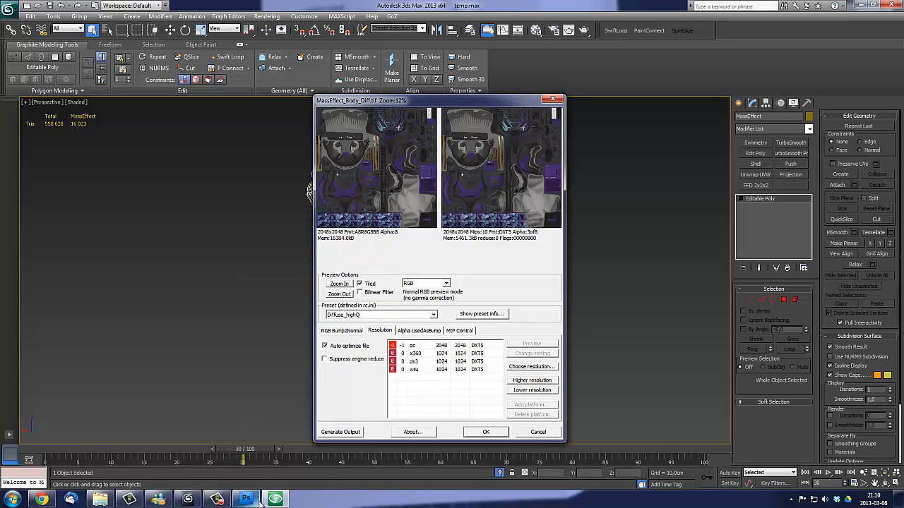
drag(491, 102, 520, 132)
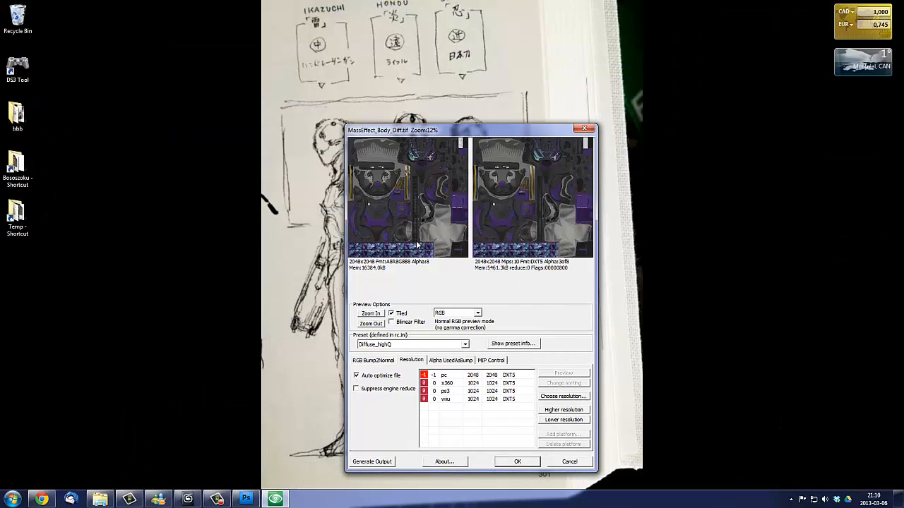
click(249, 497)
drag(466, 130, 419, 74)
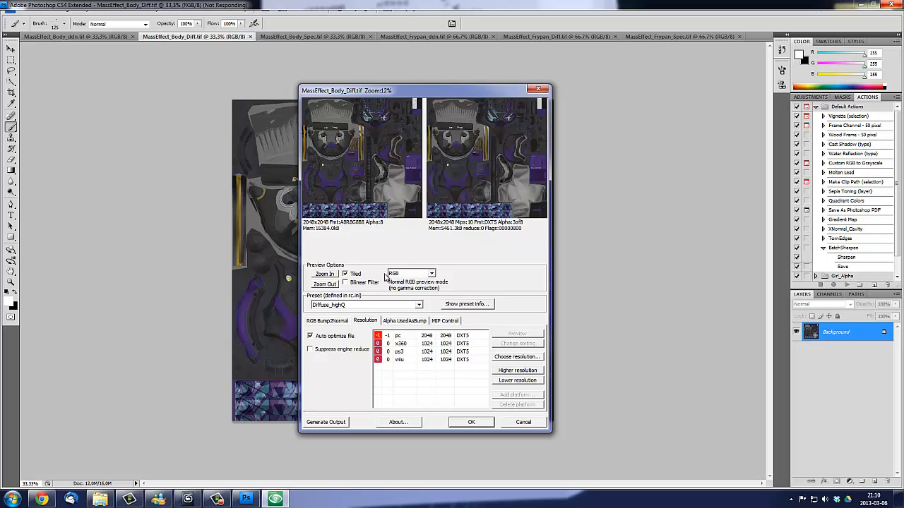
- Lower the pc output resolution of MassEffect_Body_Diff.tif to 1024 × 1024 in the CryTIF export settings
click(455, 336)
click(518, 380)
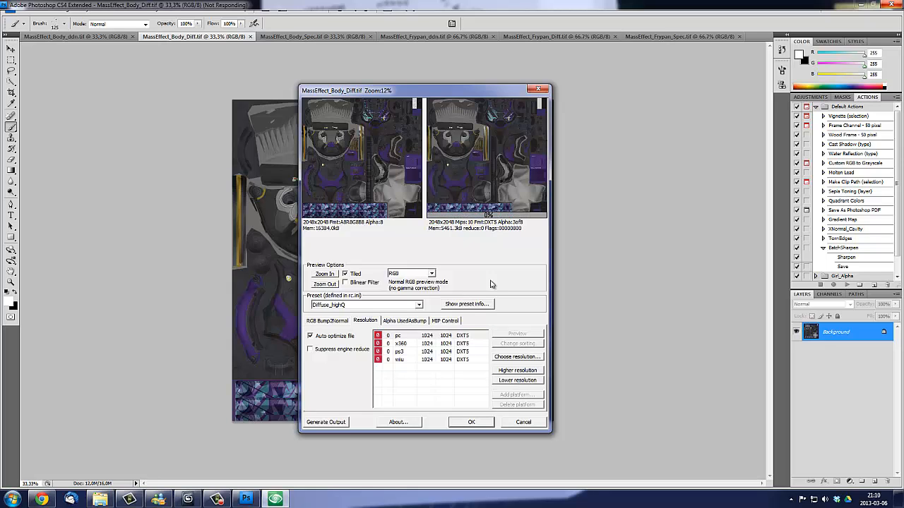
drag(406, 91, 524, 115)
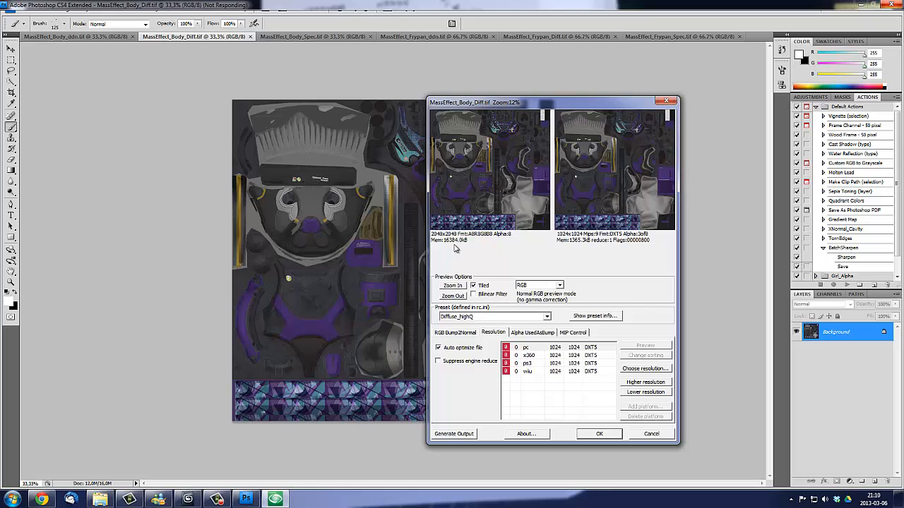
drag(499, 105, 414, 103)
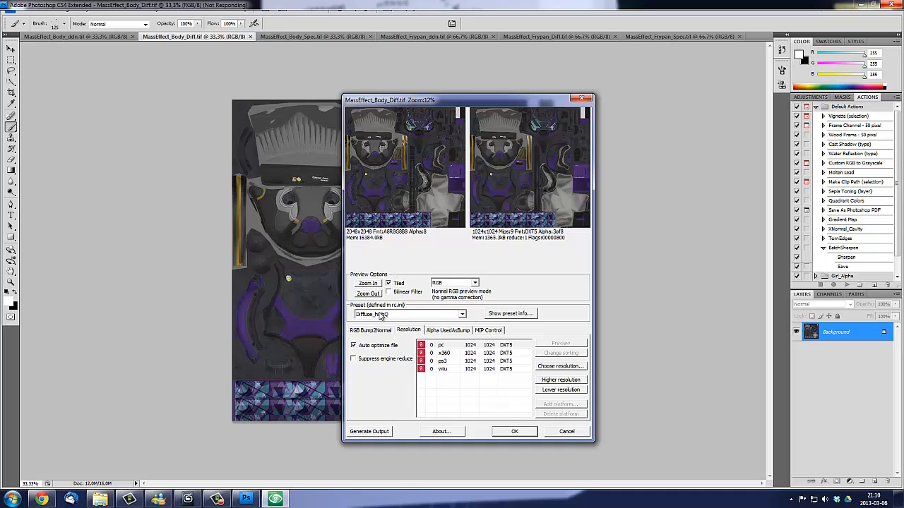
- Use the Diffuse_highQ preset for MassEffect_Body_Diff.tif, raise its pc output resolution to 2048 × 2048 and accept the export settings
click(454, 317)
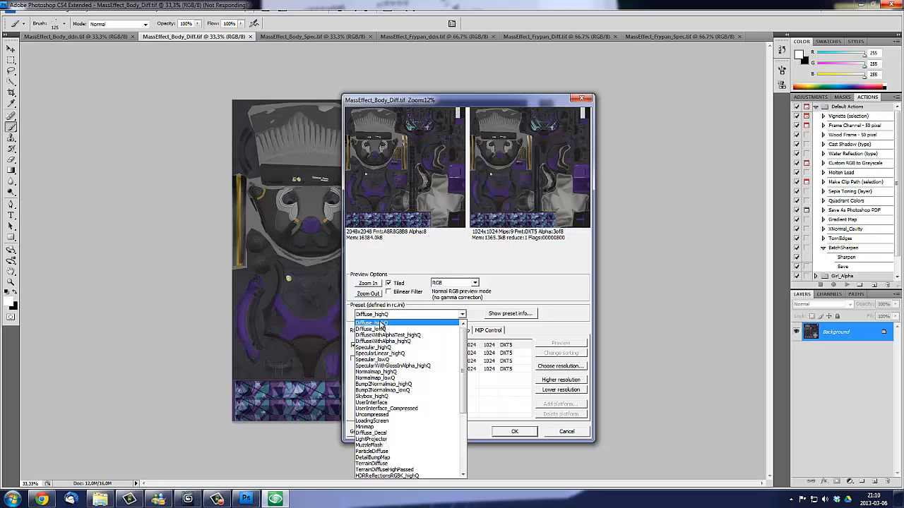
click(378, 324)
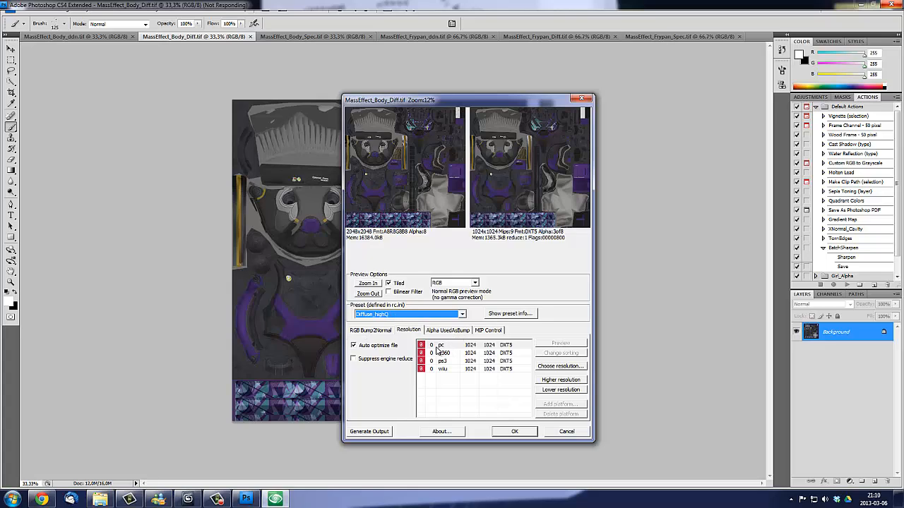
click(440, 346)
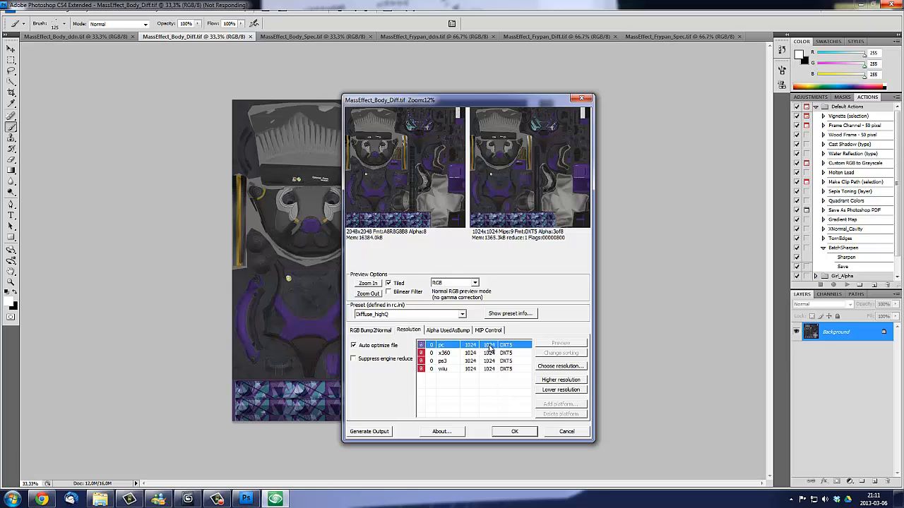
drag(435, 101, 561, 101)
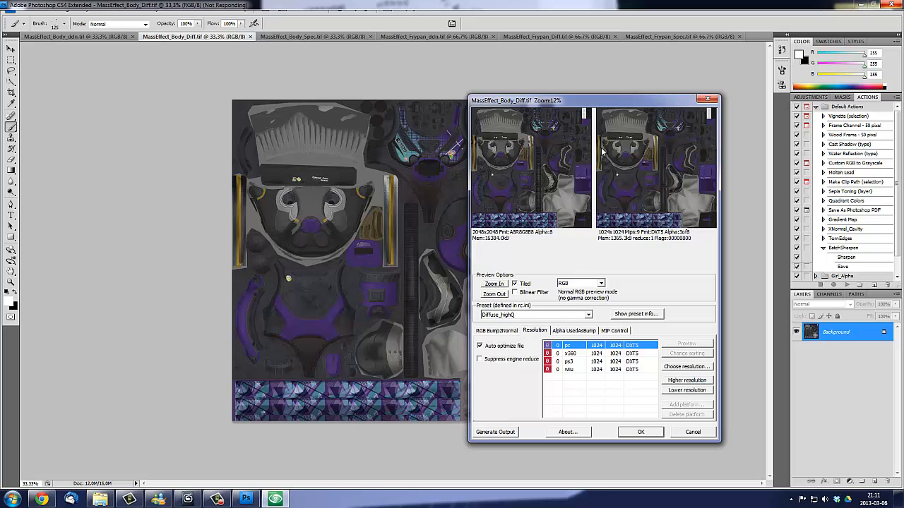
drag(607, 101, 396, 107)
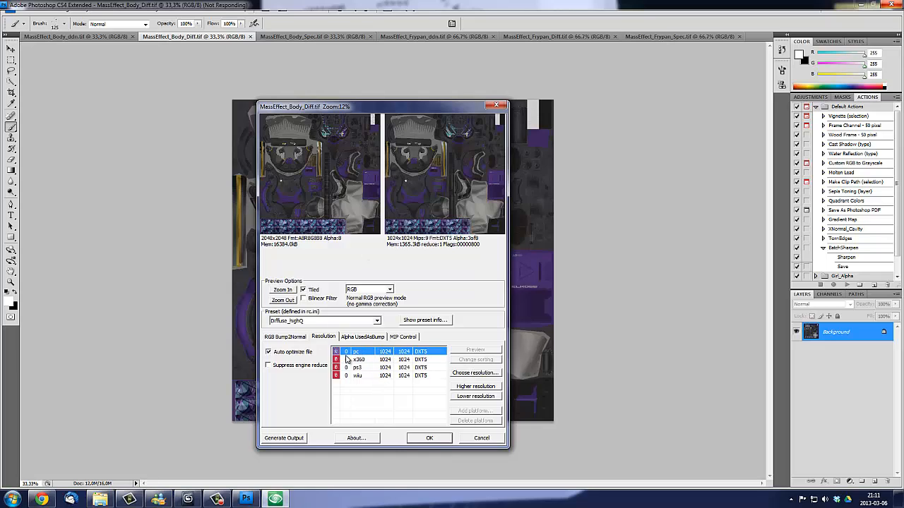
click(471, 387)
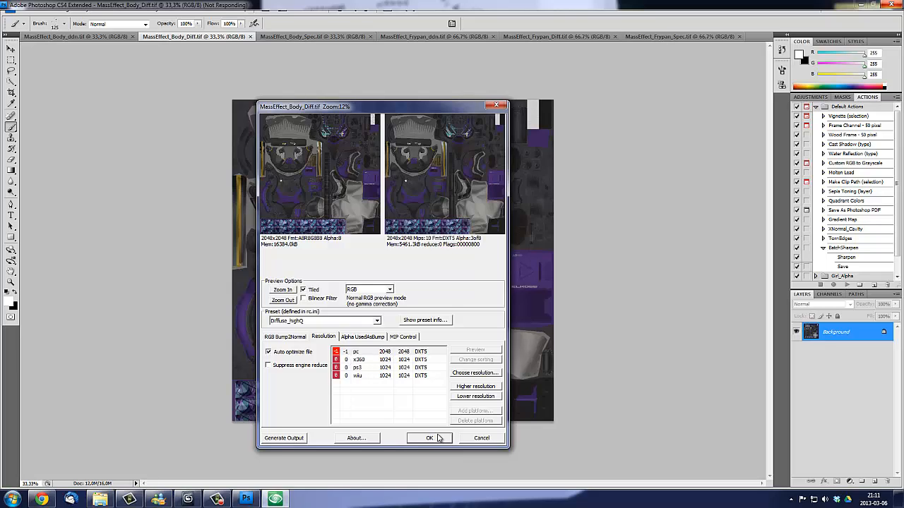
- Check in the Save As dialog that the body diffuse texture is in the Presentation_tutorial folder, and cancel without saving
click(240, 499)
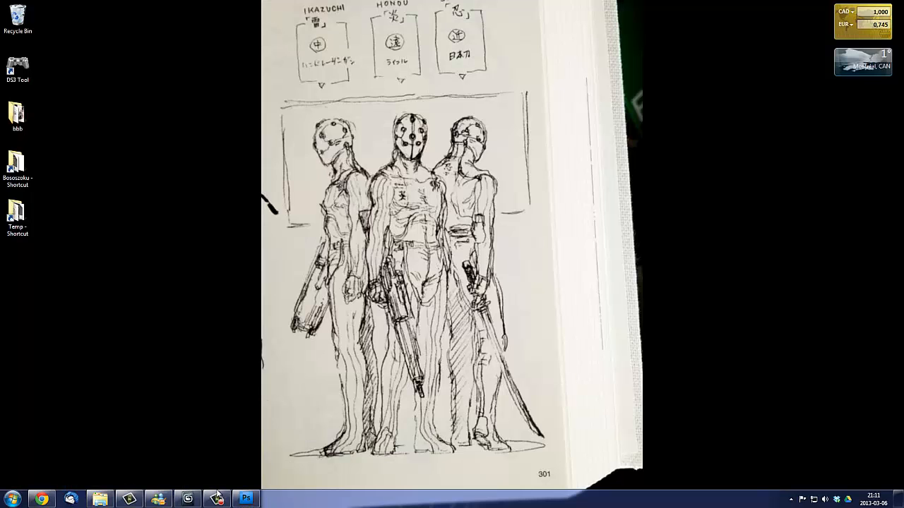
click(240, 500)
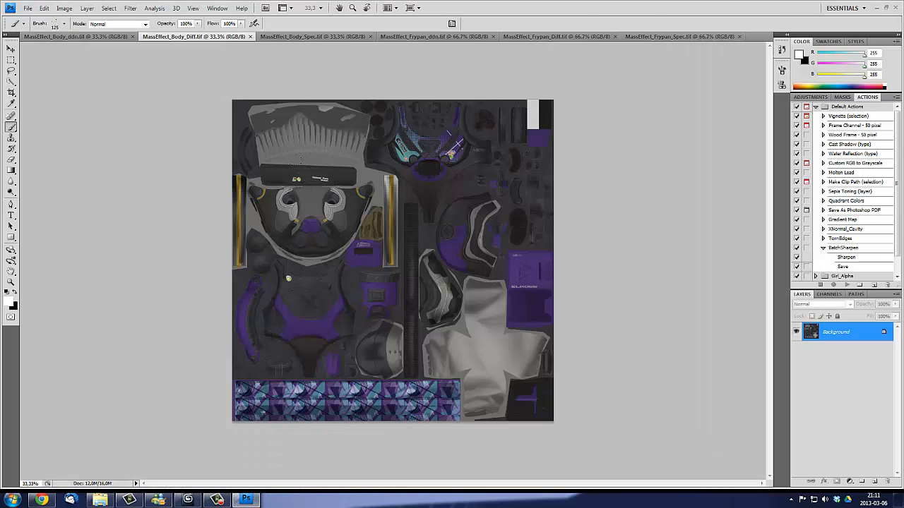
click(27, 7)
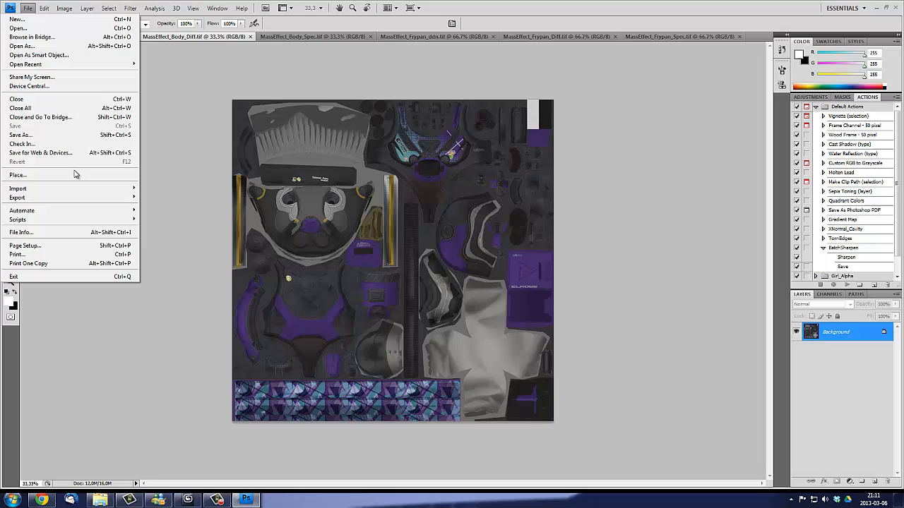
click(21, 134)
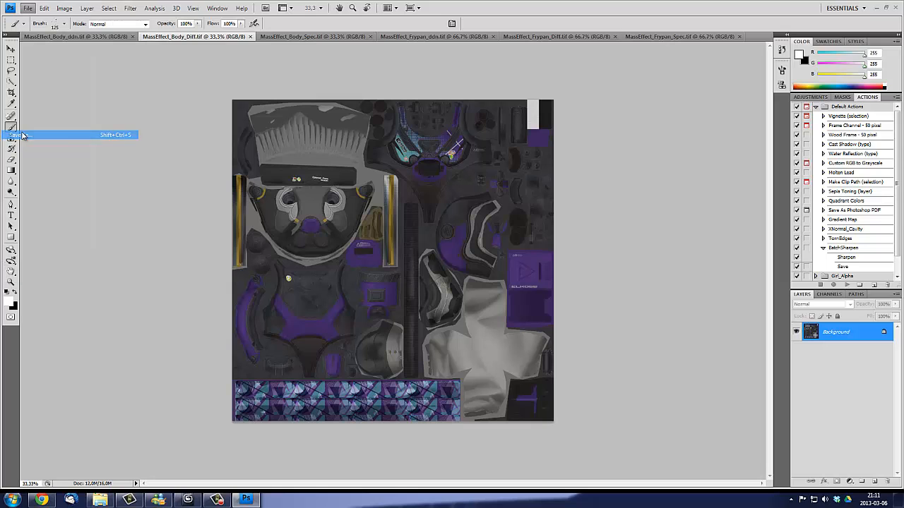
click(353, 176)
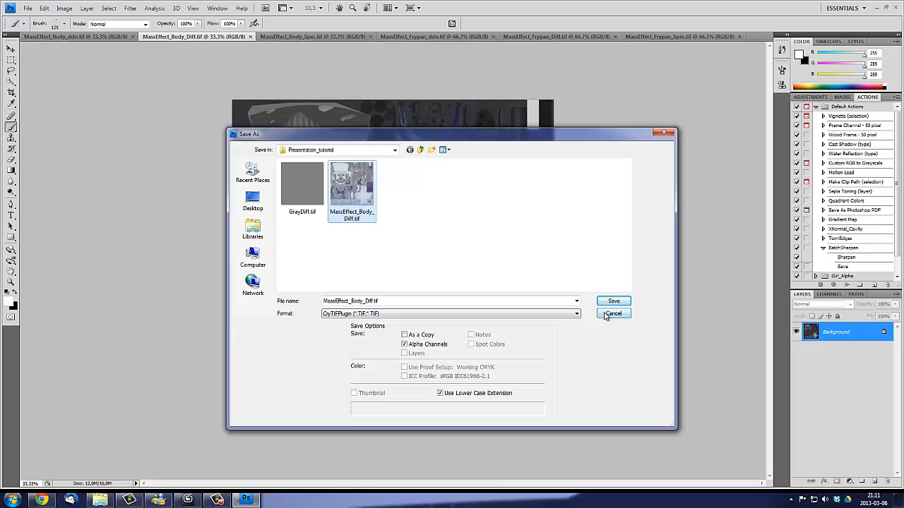
click(612, 314)
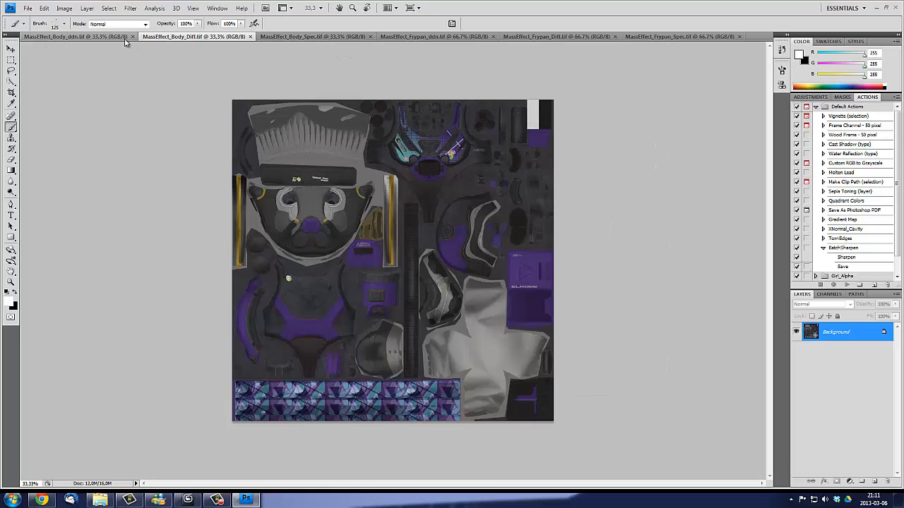
- Save the body normal map as MassEffect_Body_ddn.tif in CryTIFPlugin format to the Presentation_tutorial folder under Objects
click(67, 37)
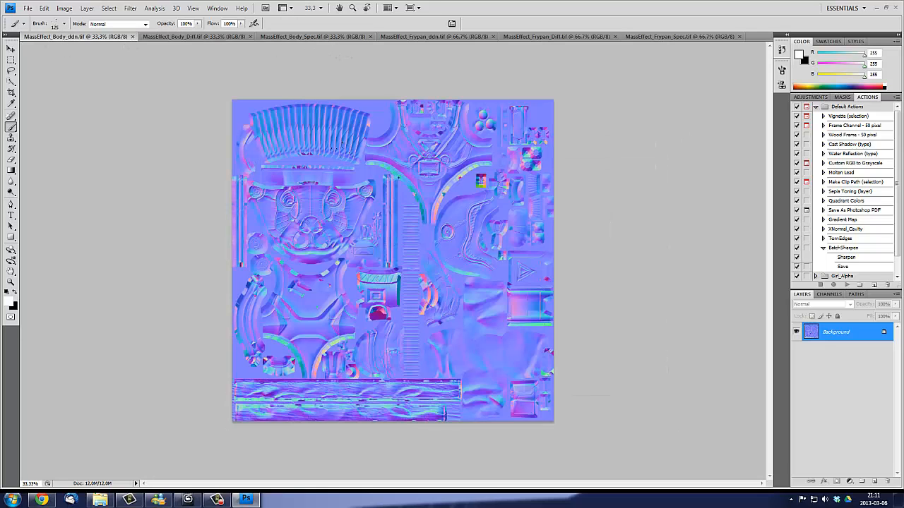
click(27, 8)
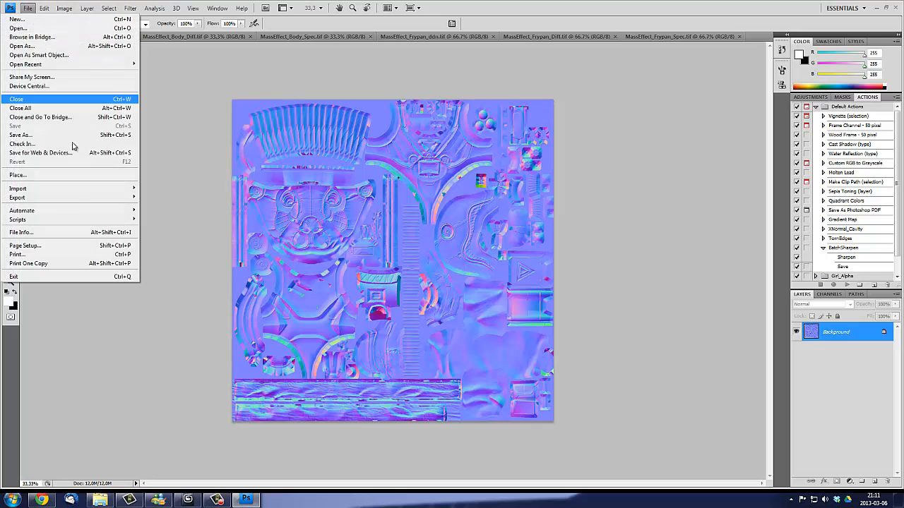
click(21, 135)
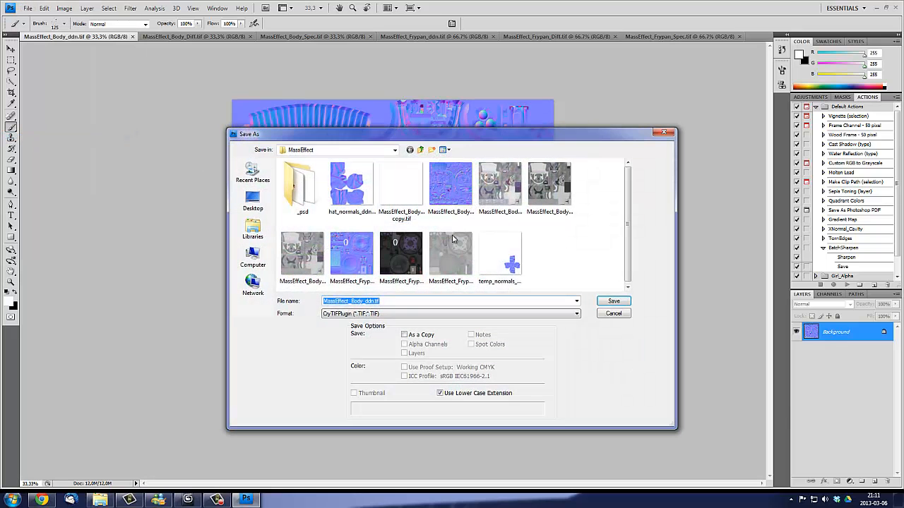
click(421, 151)
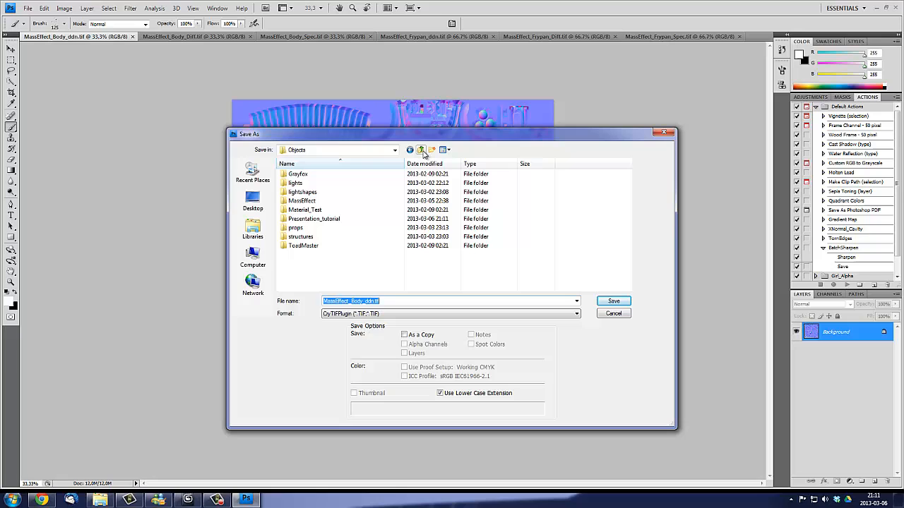
double_click(329, 221)
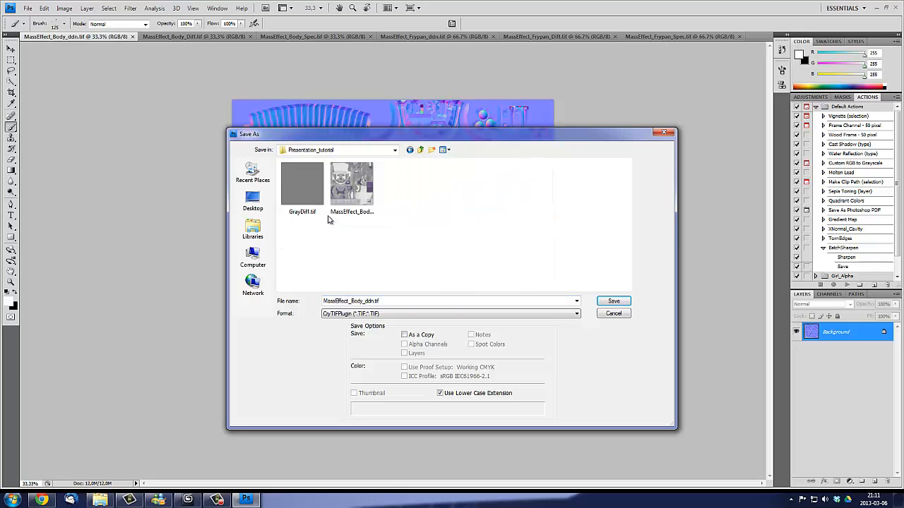
click(395, 150)
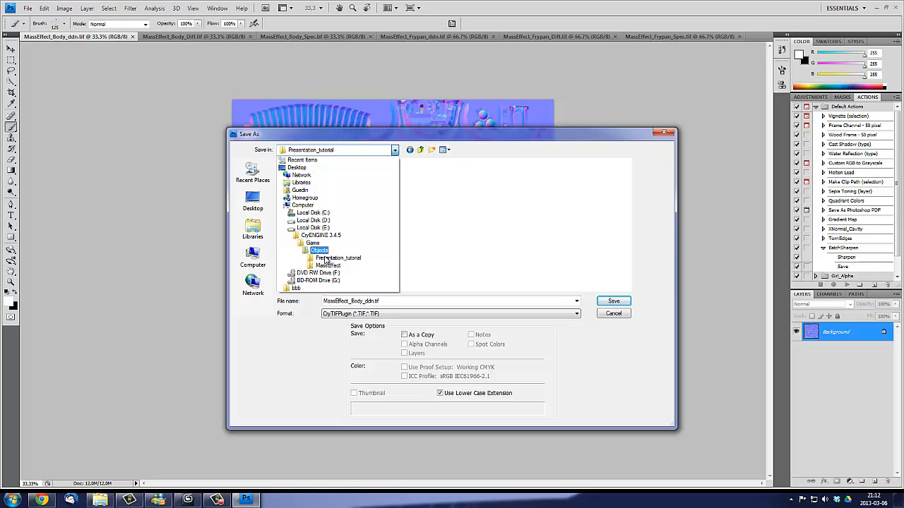
click(351, 261)
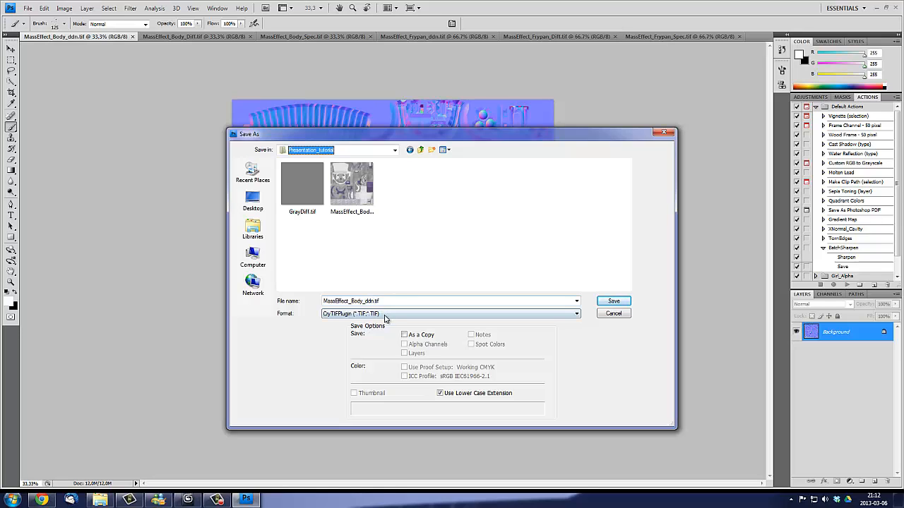
click(386, 313)
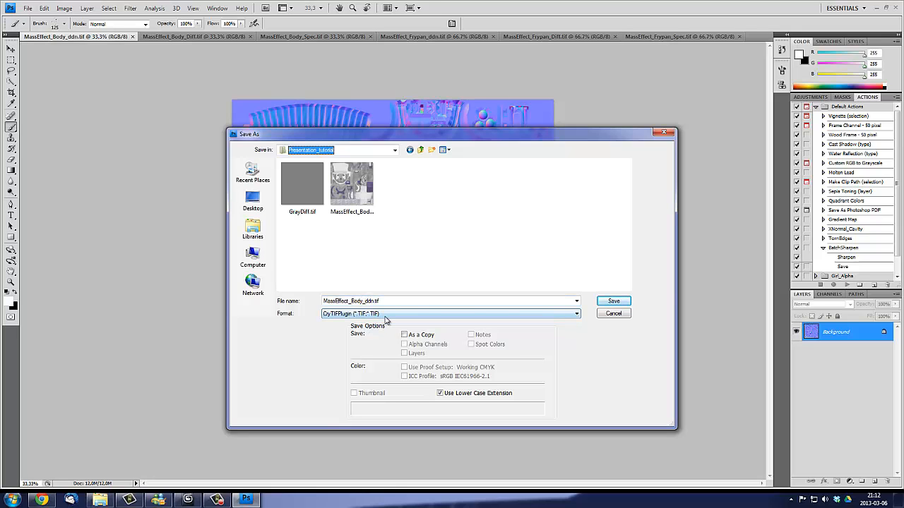
click(614, 302)
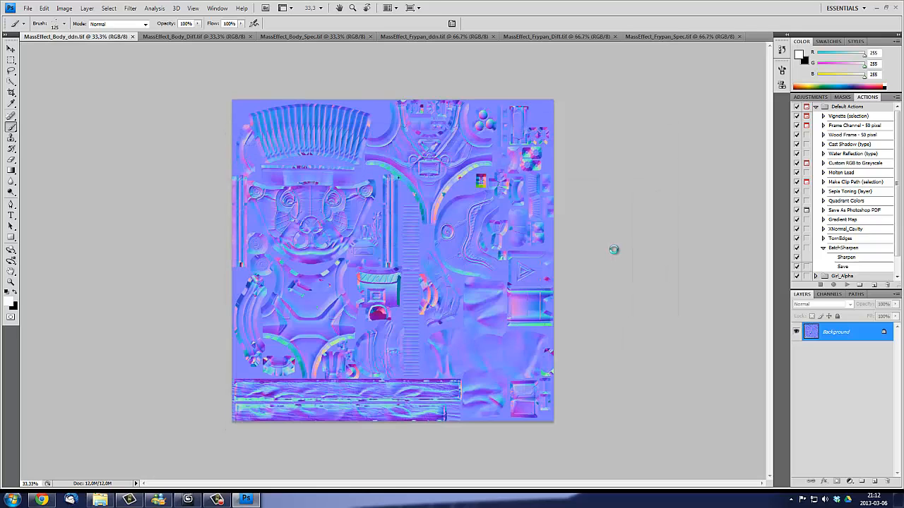
- Export MassEffect_Body_ddn.tif with the Normalmap_highQ preset and a pc output resolution of 2048 × 2048
click(405, 302)
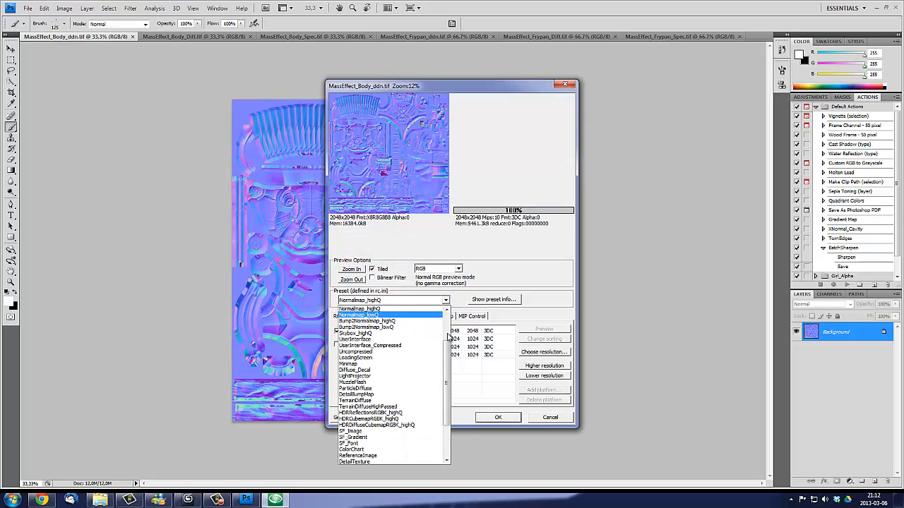
scroll(395, 339, up, 2)
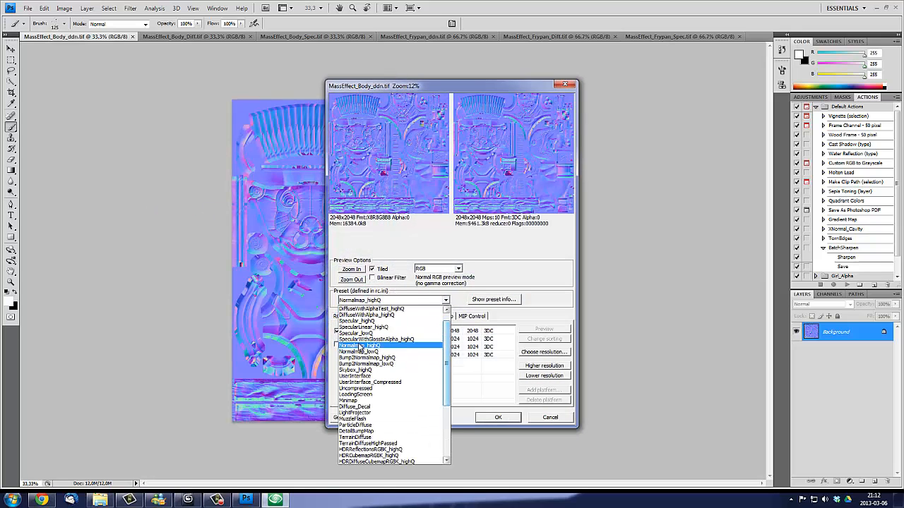
click(385, 346)
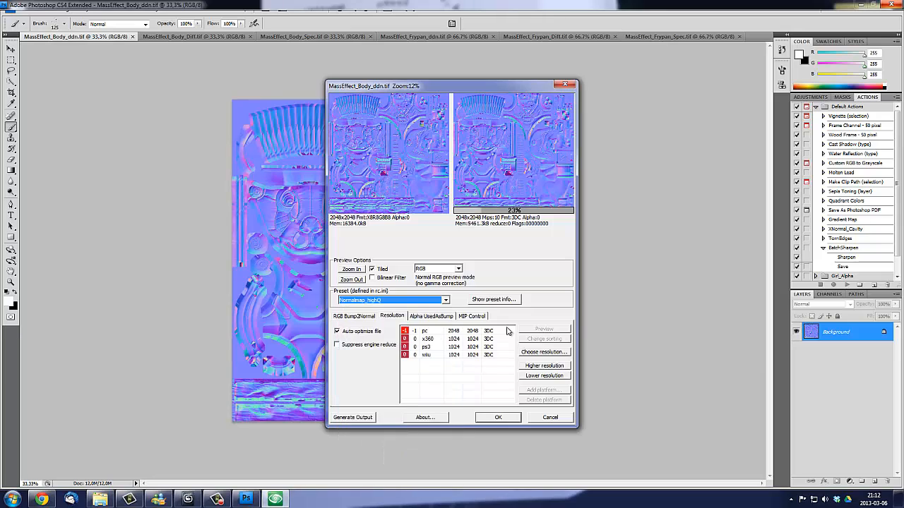
click(527, 380)
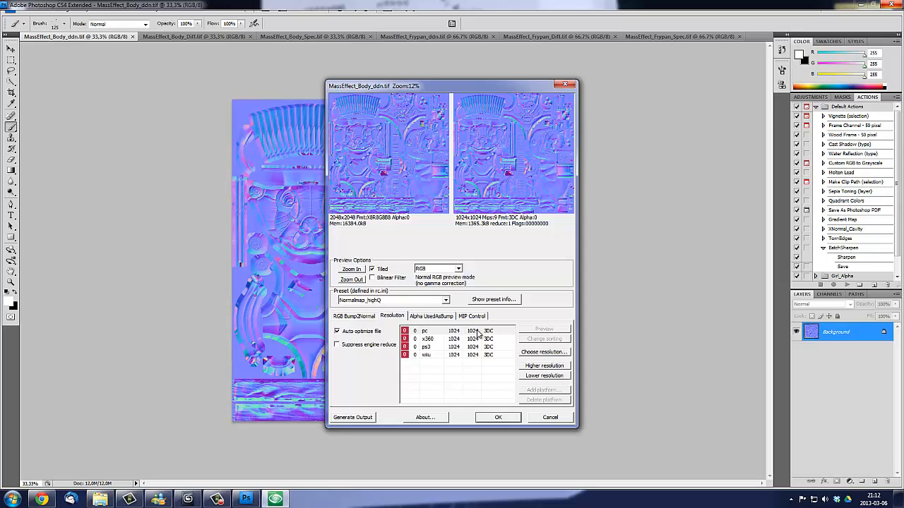
click(453, 331)
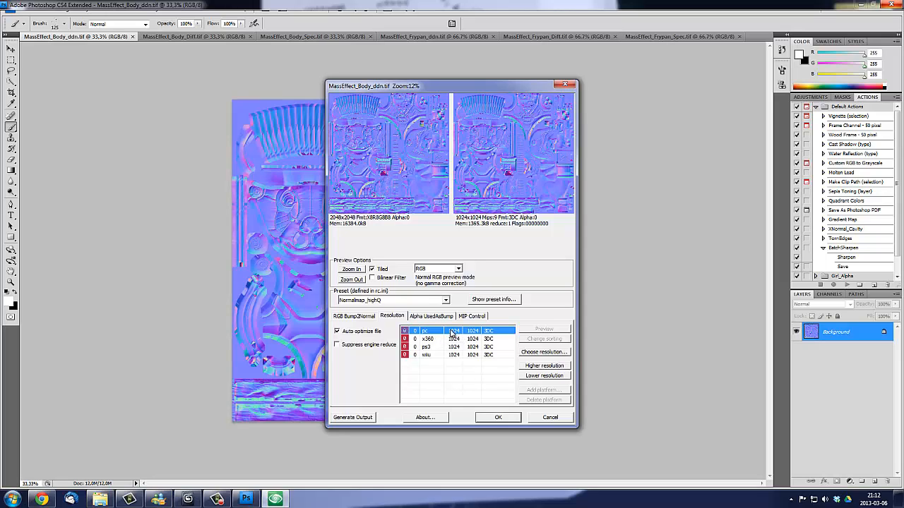
click(544, 366)
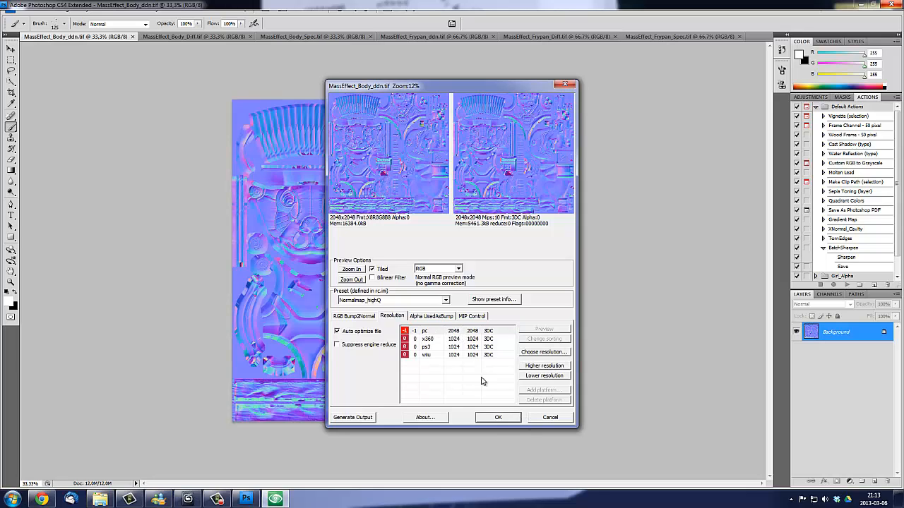
click(498, 417)
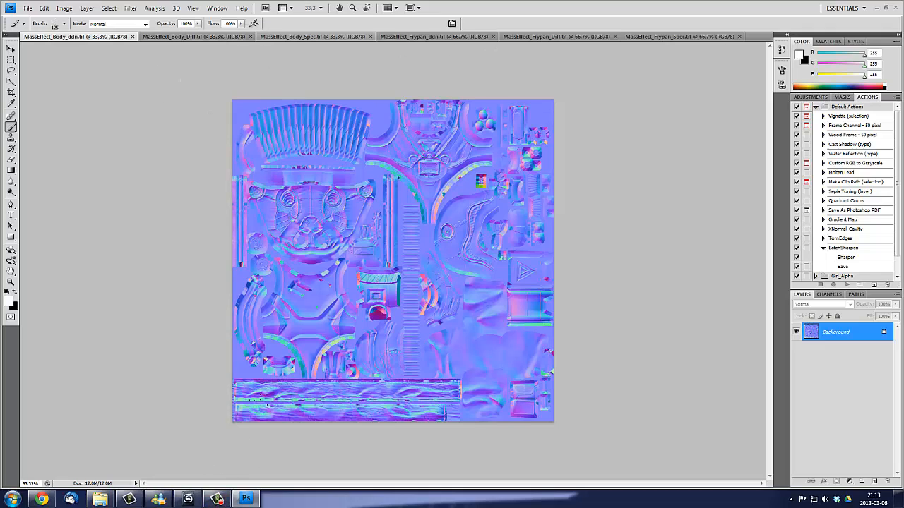
- Switch to 3ds Max, look over the posed character and select the MassEffect mesh
mouse_move(218, 500)
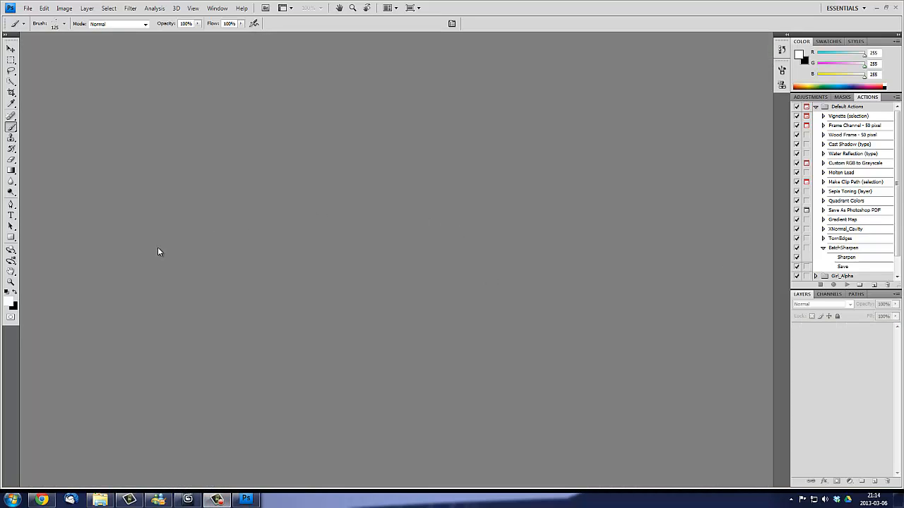
click(876, 9)
click(187, 499)
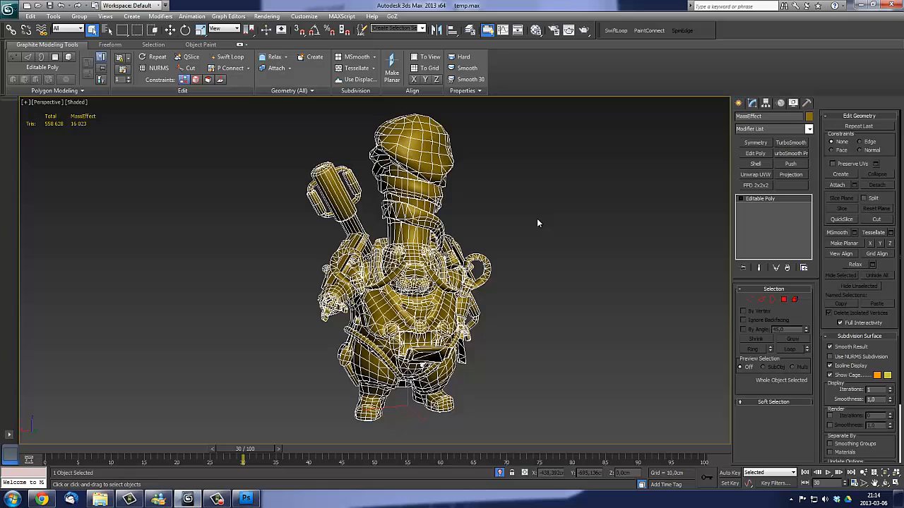
alt+middle_drag(537, 222, 636, 281)
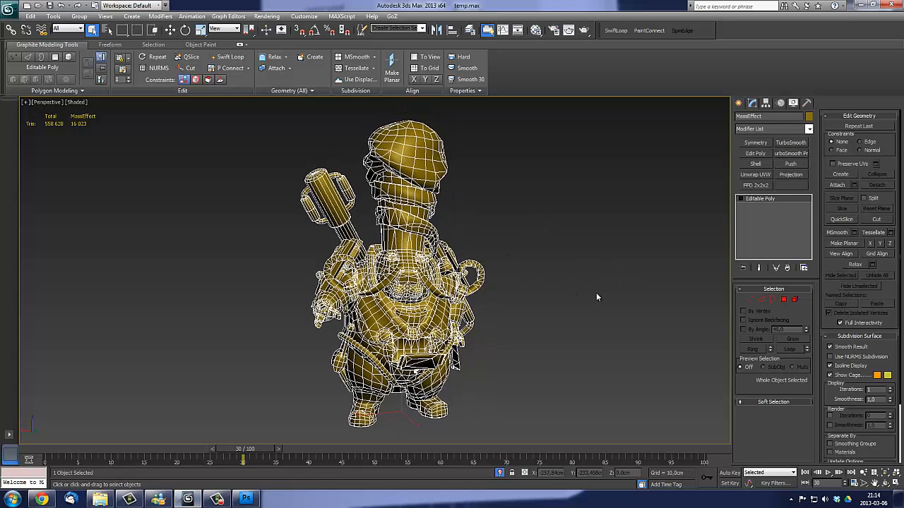
click(535, 319)
scroll(508, 306, up, 4)
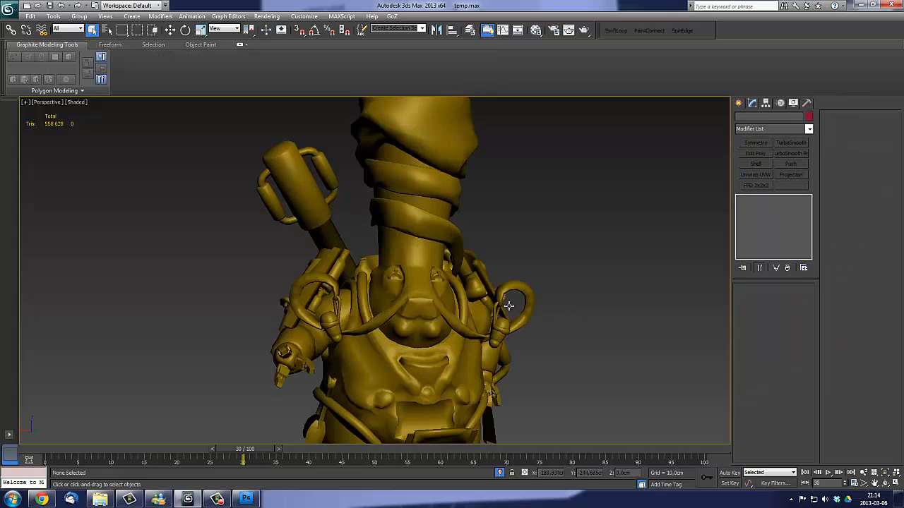
scroll(422, 282, down, 4)
click(422, 282)
scroll(421, 283, up, 3)
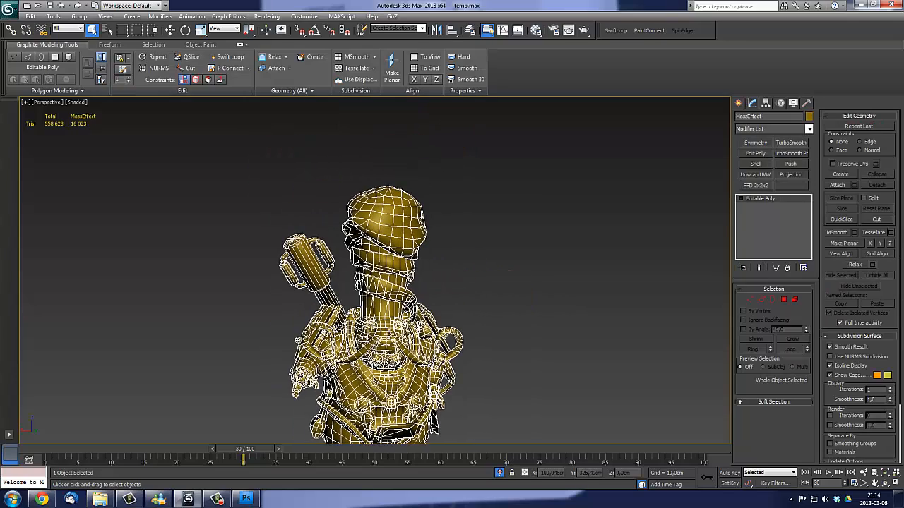
middle_drag(390, 419, 388, 382)
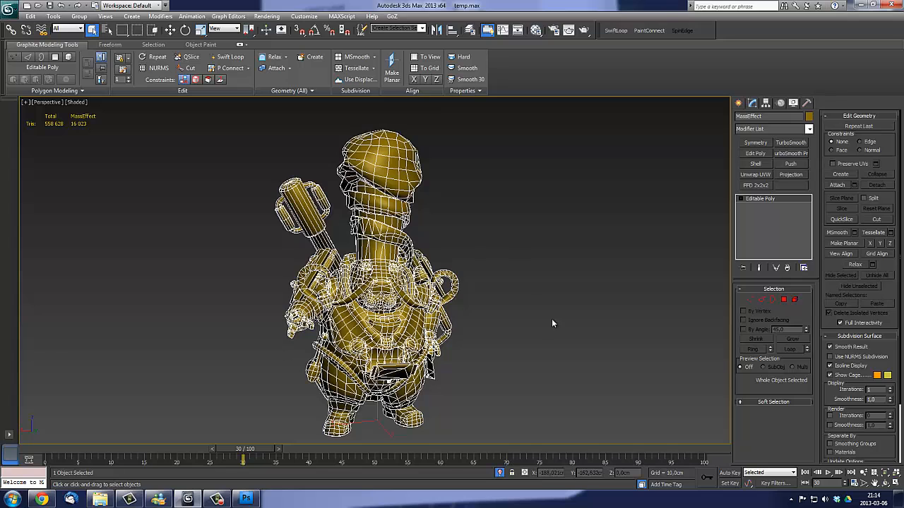
- Select the MassEffect polygons with material ID 1 and inspect which body parts they cover
click(783, 301)
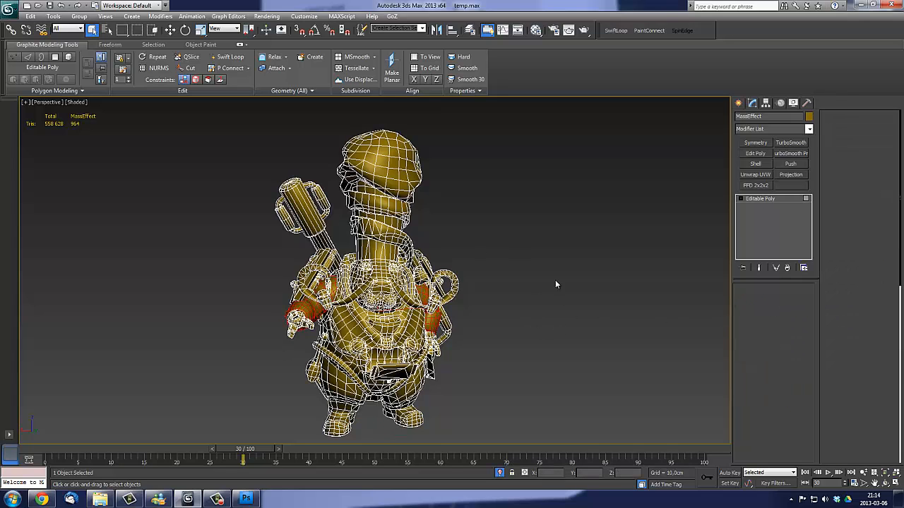
alt+middle_drag(542, 315, 461, 243)
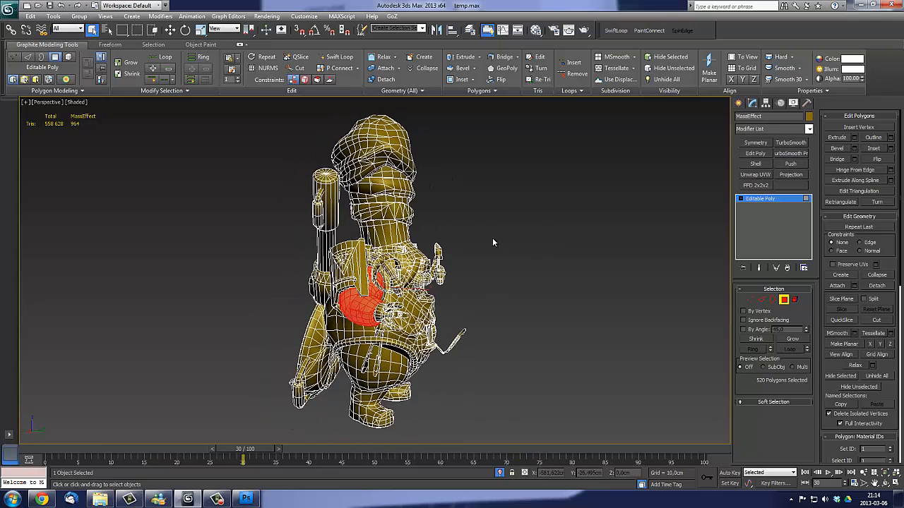
alt+middle_drag(339, 251, 358, 247)
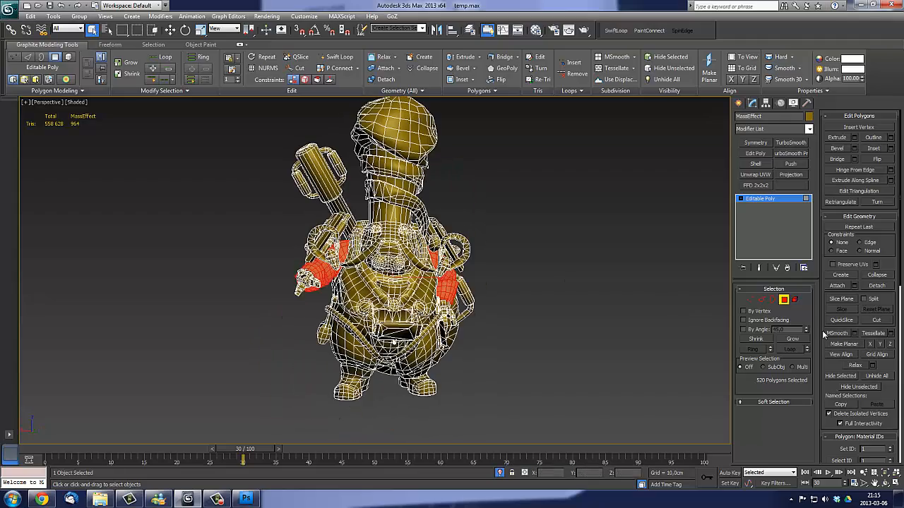
scroll(883, 363, down, 5)
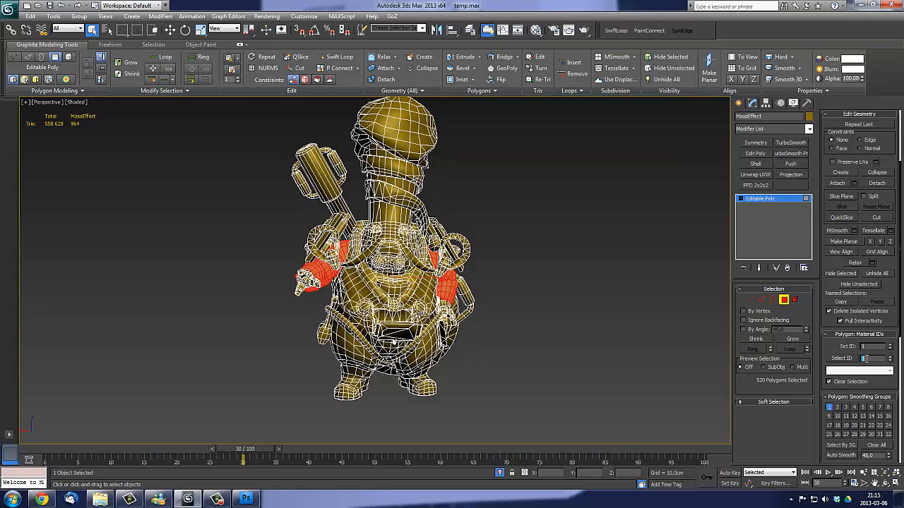
click(841, 358)
alt+middle_drag(552, 325, 392, 310)
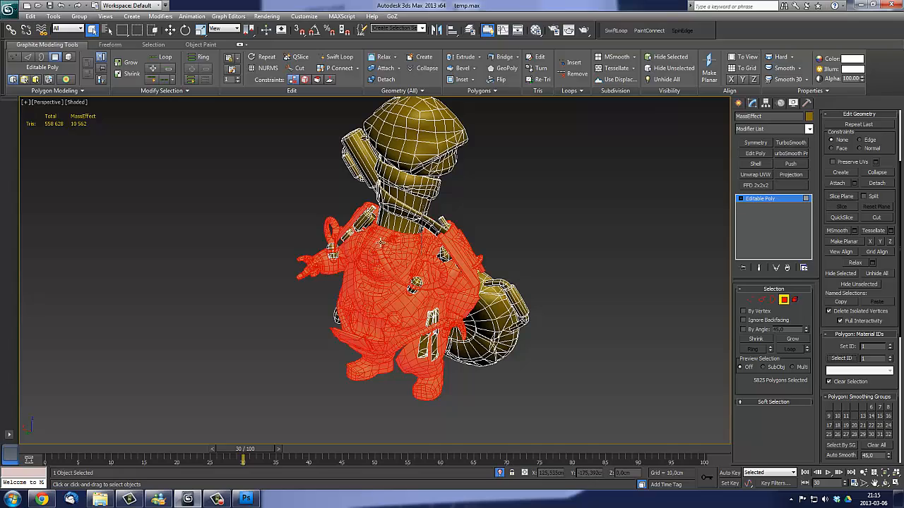
mouse_move(373, 334)
alt+middle_down()
mouse_move(396, 315)
mouse_move(375, 329)
alt+middle_up()
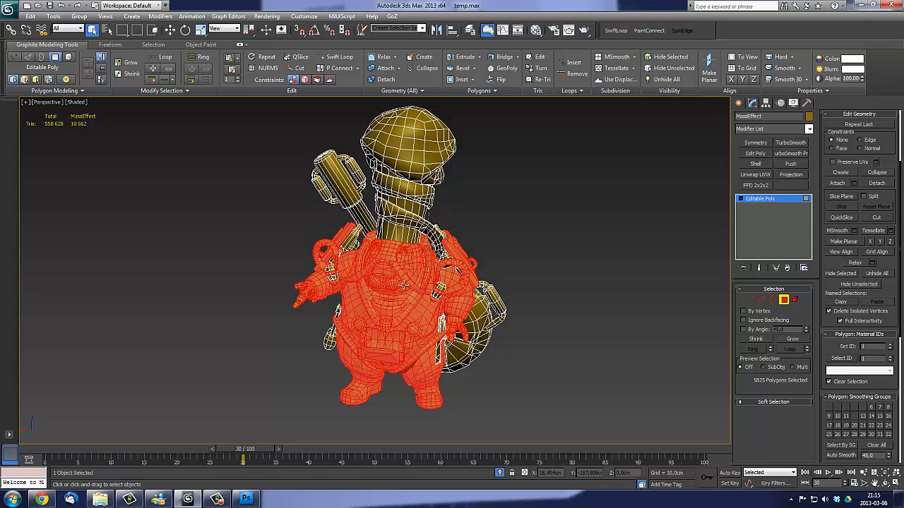
alt+middle_drag(405, 283, 441, 320)
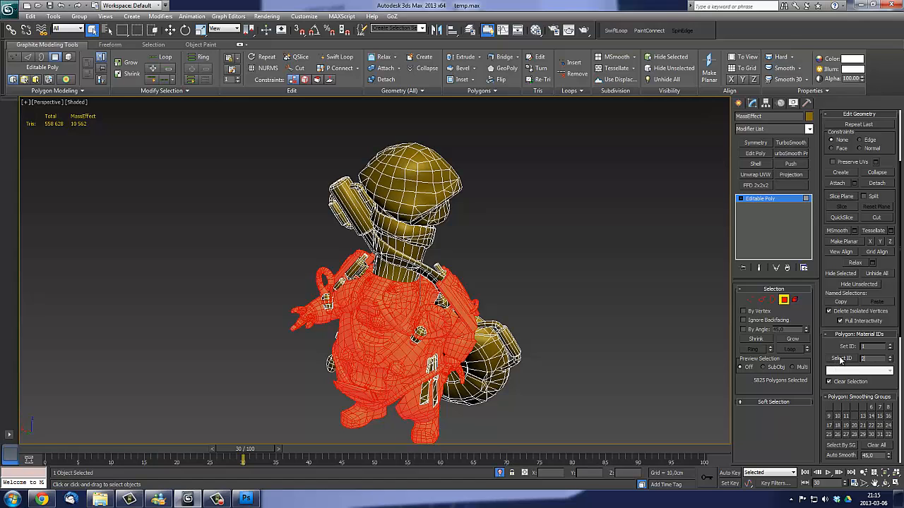
- Select the polygons with material ID 2 and inspect the frying pan and accessory parts around the character
click(841, 360)
alt+middle_drag(334, 276, 337, 236)
alt+middle_drag(394, 251, 256, 260)
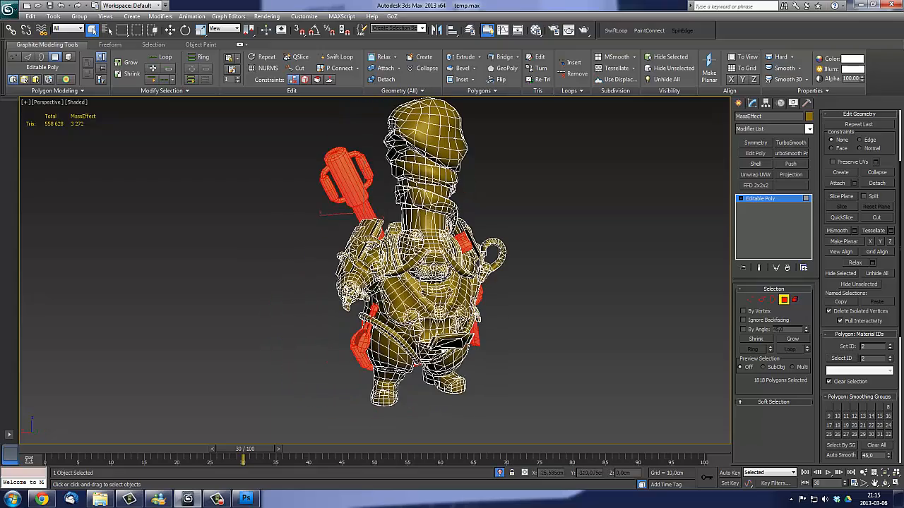
middle_drag(501, 288, 450, 255)
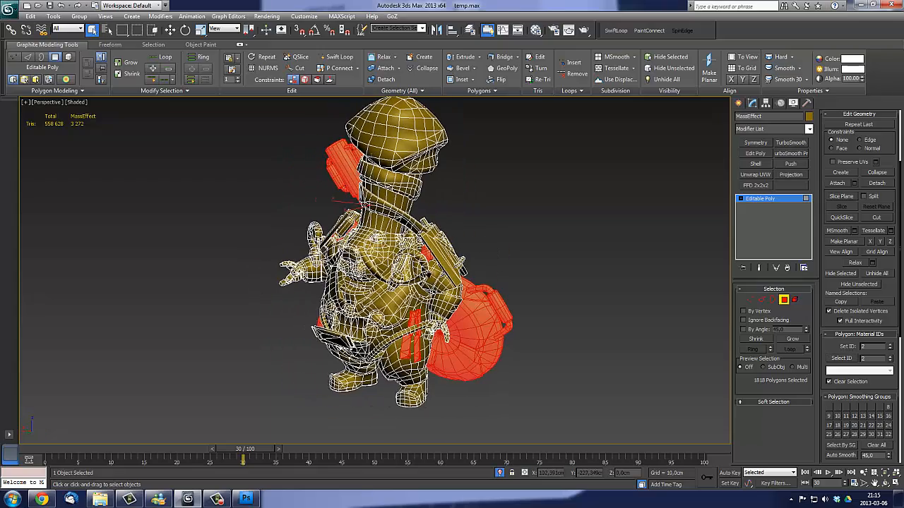
alt+middle_drag(376, 238, 408, 271)
alt+middle_drag(508, 254, 518, 258)
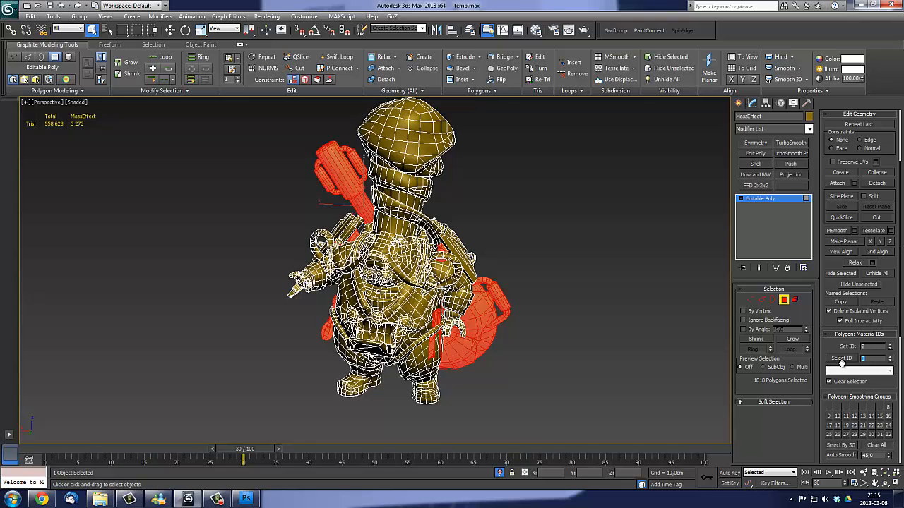
- Select the polygons with material ID 3 and examine the tall hat and its wrapped cloth from several angles
click(841, 359)
alt+middle_drag(428, 192, 403, 246)
scroll(404, 246, up, 3)
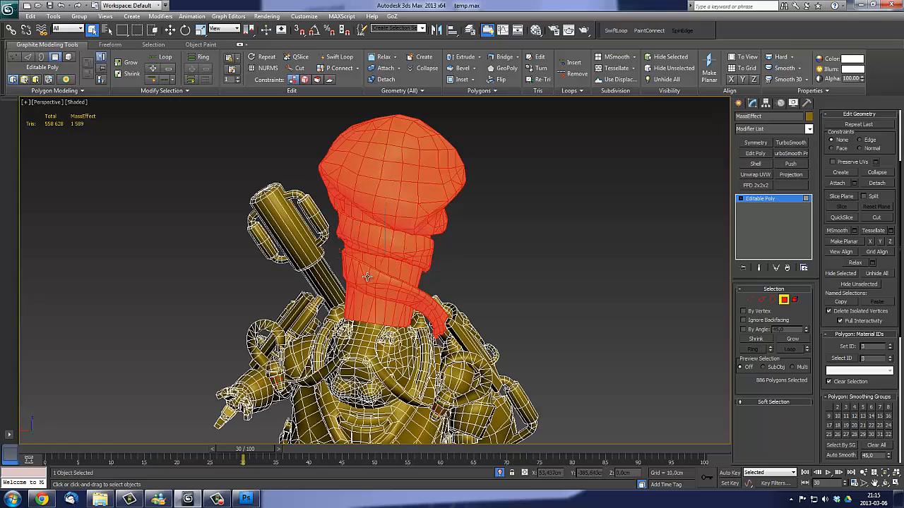
alt+middle_drag(433, 300, 402, 266)
alt+middle_drag(420, 224, 404, 322)
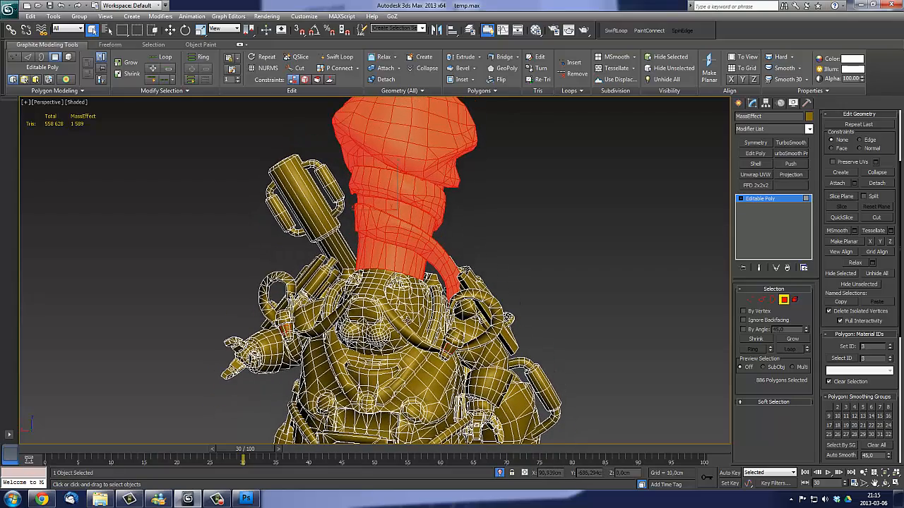
alt+middle_drag(405, 249, 403, 277)
alt+middle_drag(413, 230, 424, 224)
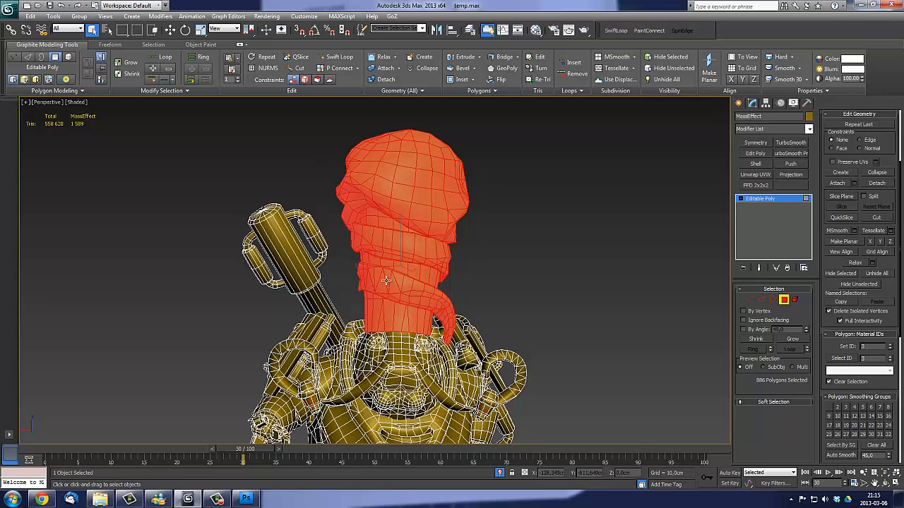
alt+middle_drag(426, 223, 451, 225)
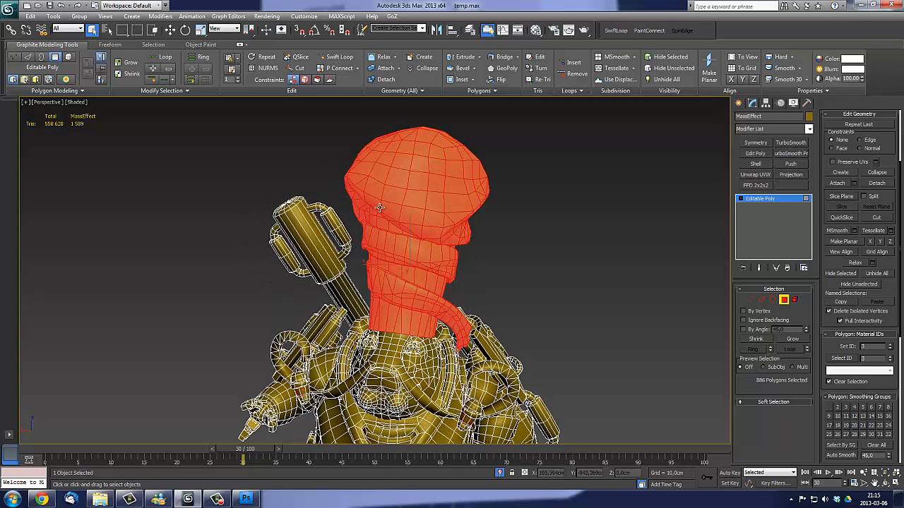
alt+middle_drag(416, 192, 398, 207)
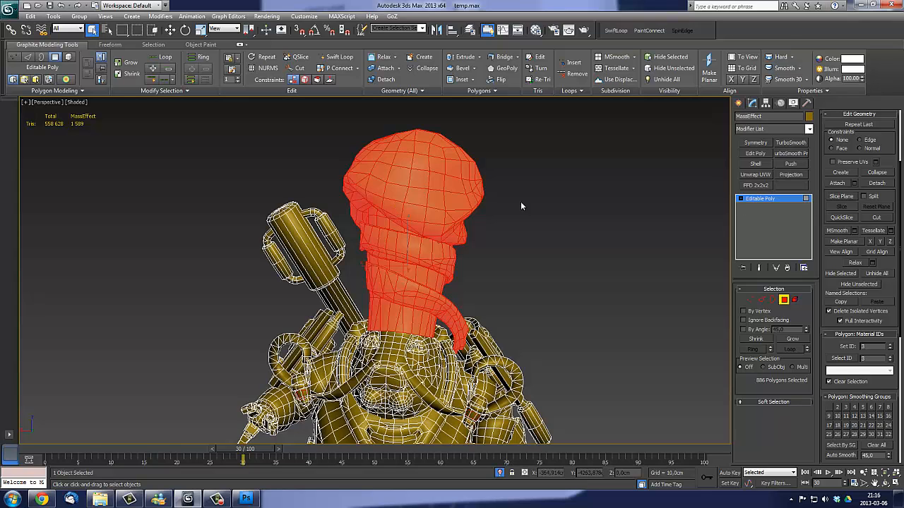
middle_drag(525, 222, 540, 232)
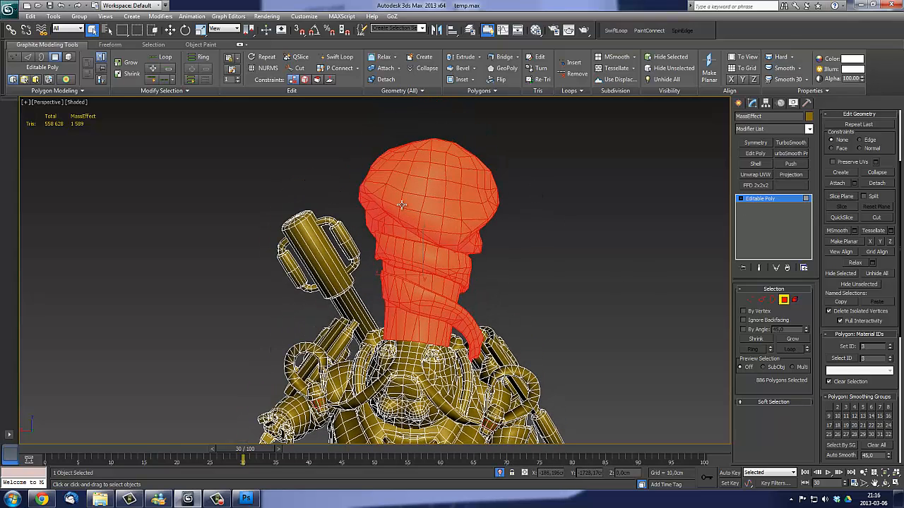
middle_drag(448, 213, 454, 207)
scroll(453, 208, down, 3)
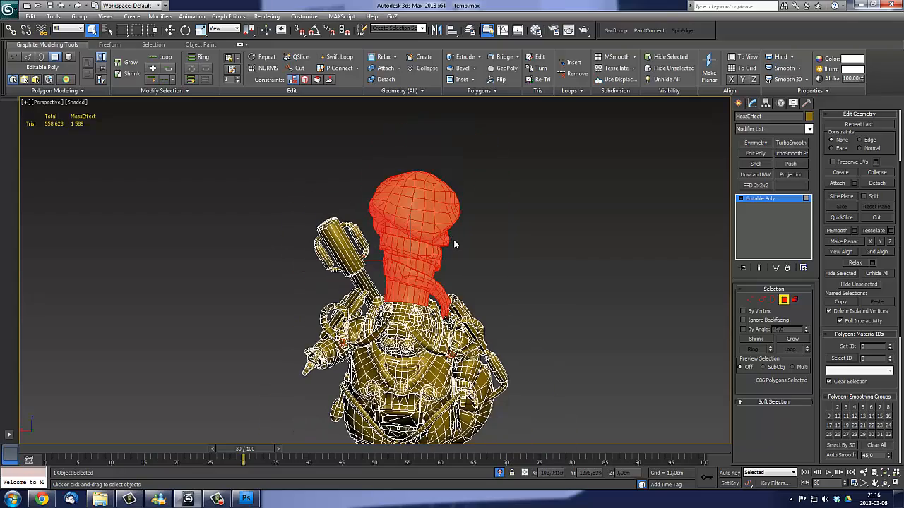
alt+middle_drag(337, 222, 404, 238)
scroll(454, 233, up, 4)
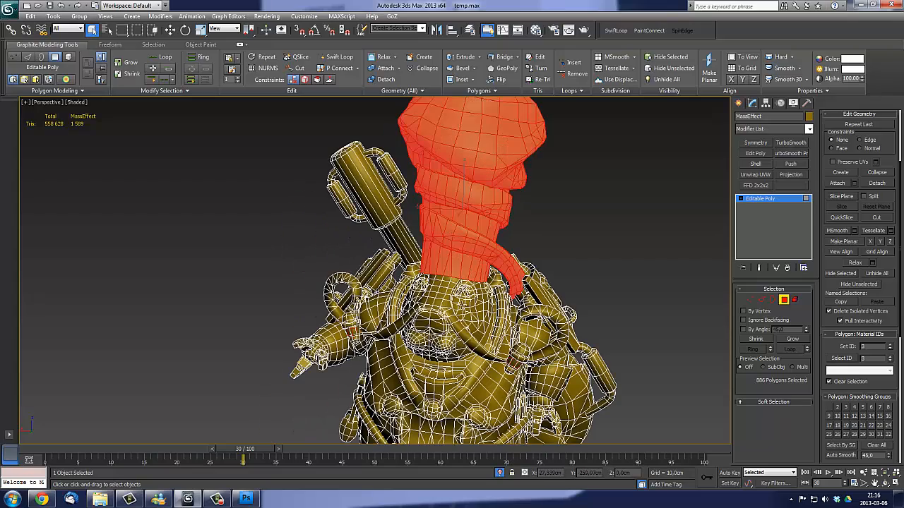
middle_drag(507, 311, 486, 353)
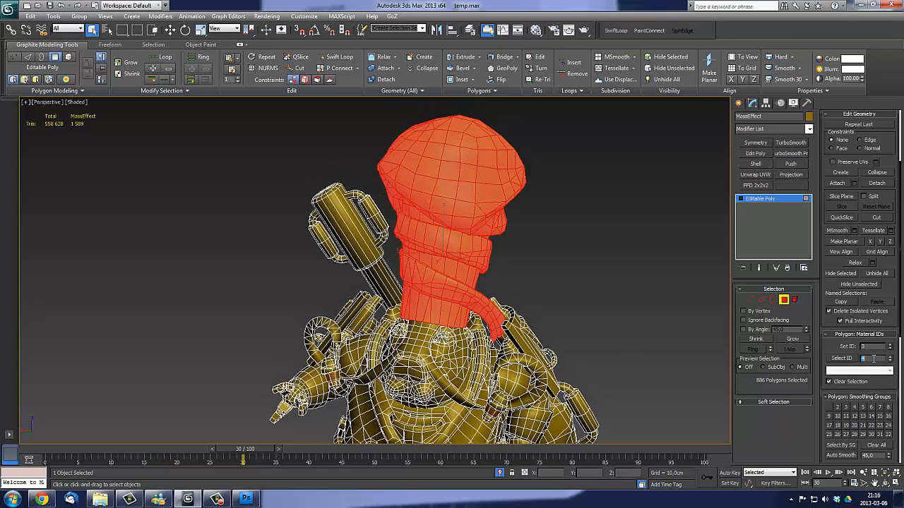
- Select the polygons with material ID 4 and inspect the small glass parts beside the shoulder hoses
click(848, 360)
alt+middle_drag(425, 285, 334, 164)
scroll(335, 164, up, 4)
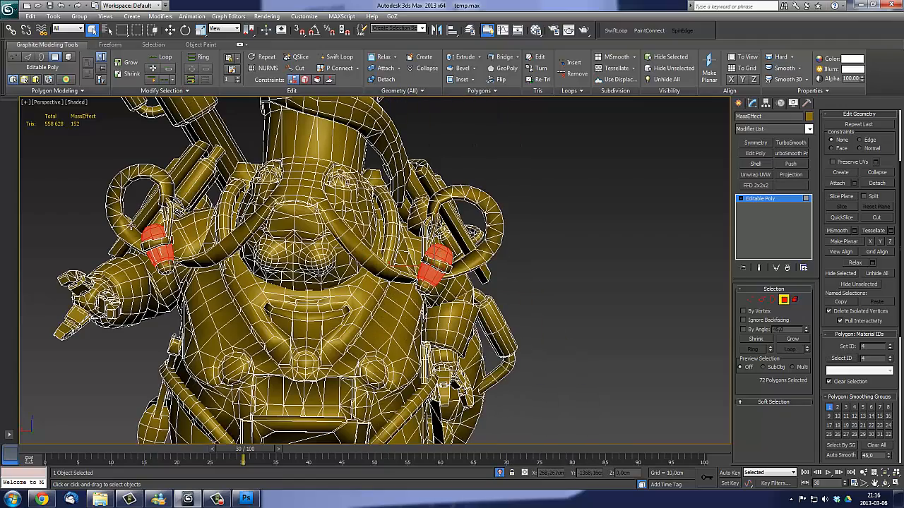
alt+middle_drag(437, 270, 413, 267)
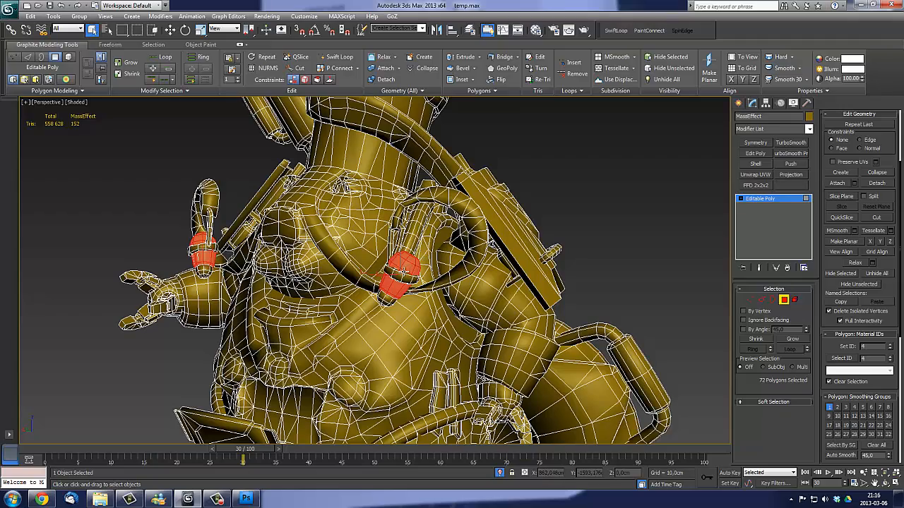
alt+middle_drag(404, 271, 318, 265)
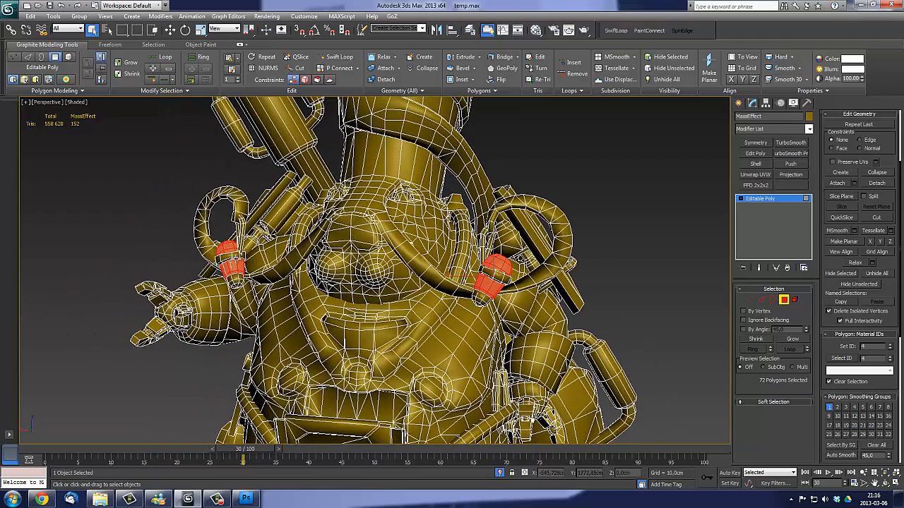
alt+middle_drag(468, 269, 480, 274)
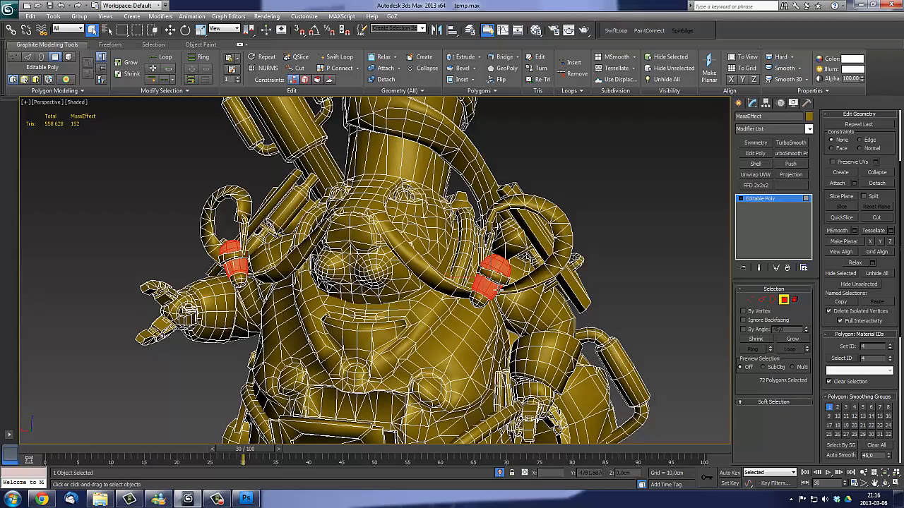
middle_drag(500, 287, 511, 287)
alt+middle_drag(478, 221, 450, 242)
scroll(450, 241, down, 2)
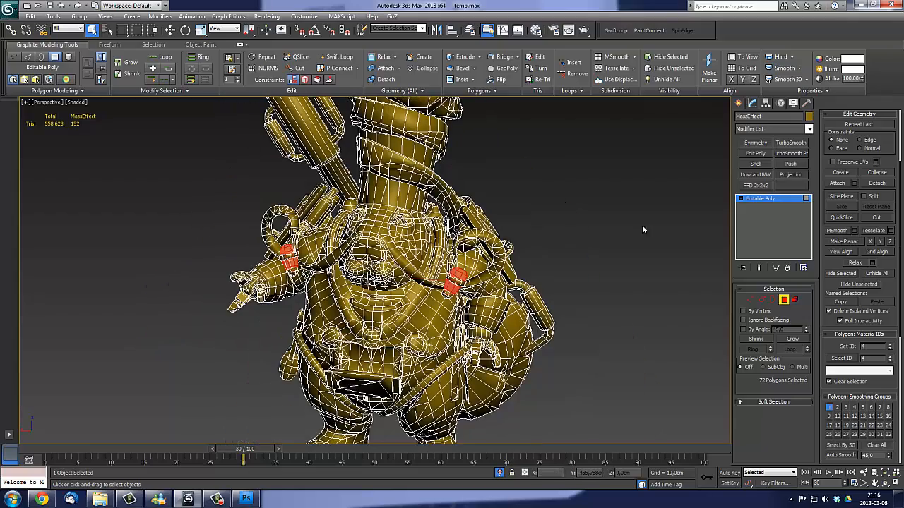
scroll(508, 264, down, 2)
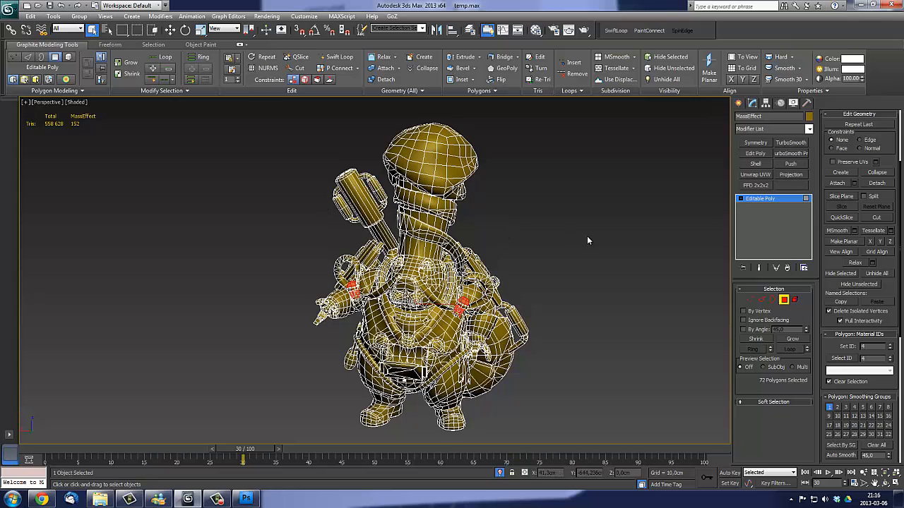
- Leave polygon editing and open the Material Editor with the first sample slot, 01 - Default, active
middle_drag(600, 249, 692, 238)
click(557, 247)
click(785, 300)
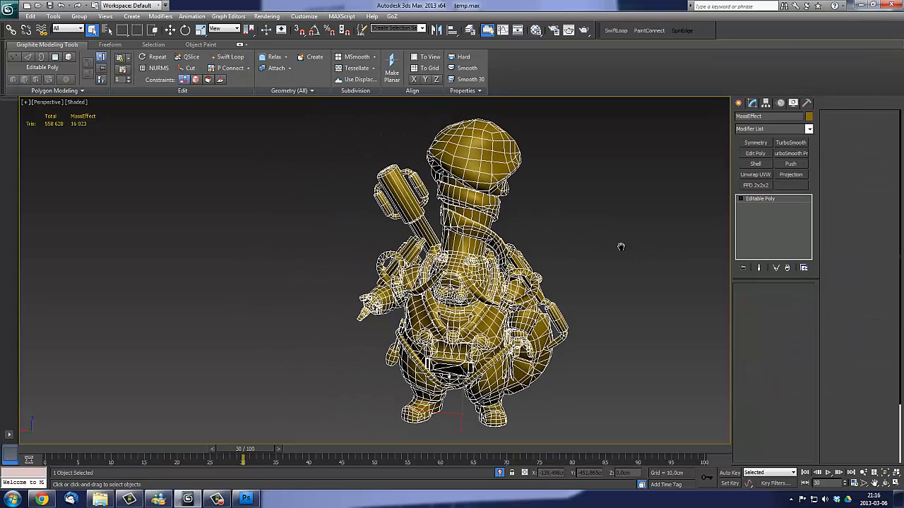
middle_drag(621, 246, 586, 244)
key(m)
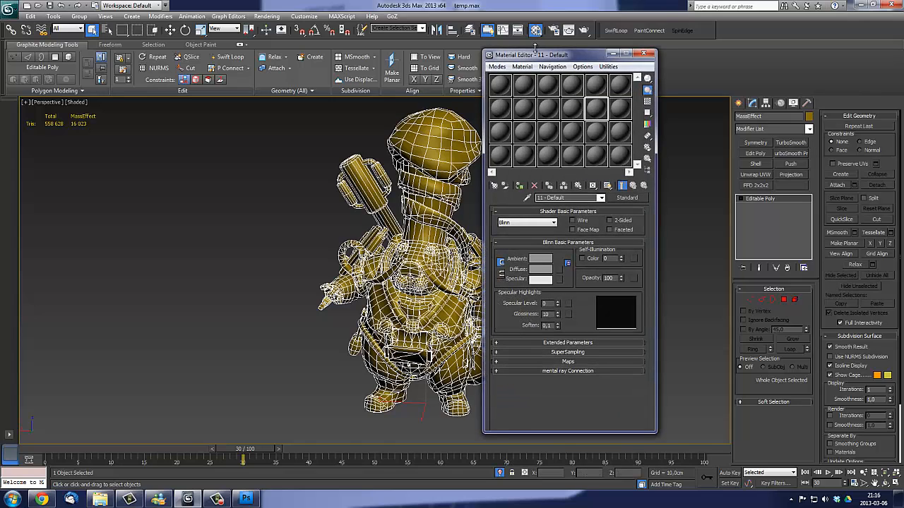
drag(535, 55, 623, 98)
click(588, 128)
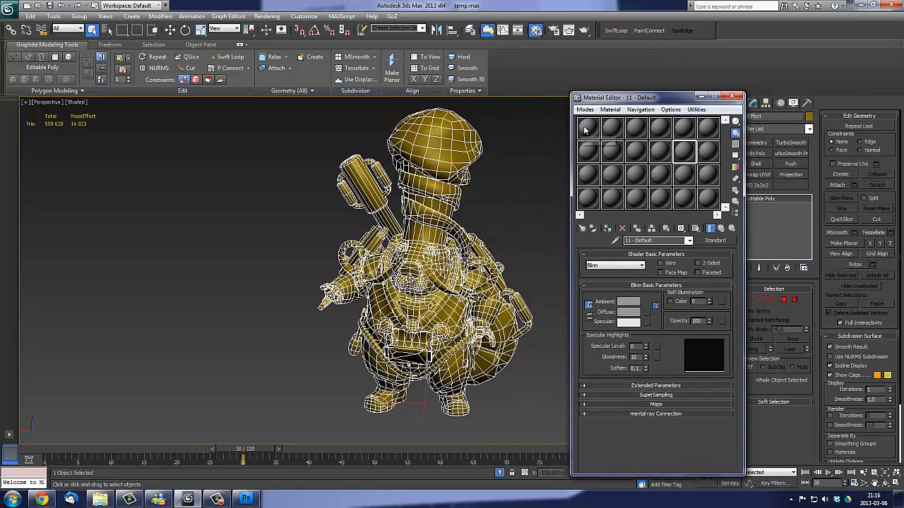
- Change material 01 - Default to Multi/Sub-Object, discarding the old material, and set its number of materials to 4
click(713, 241)
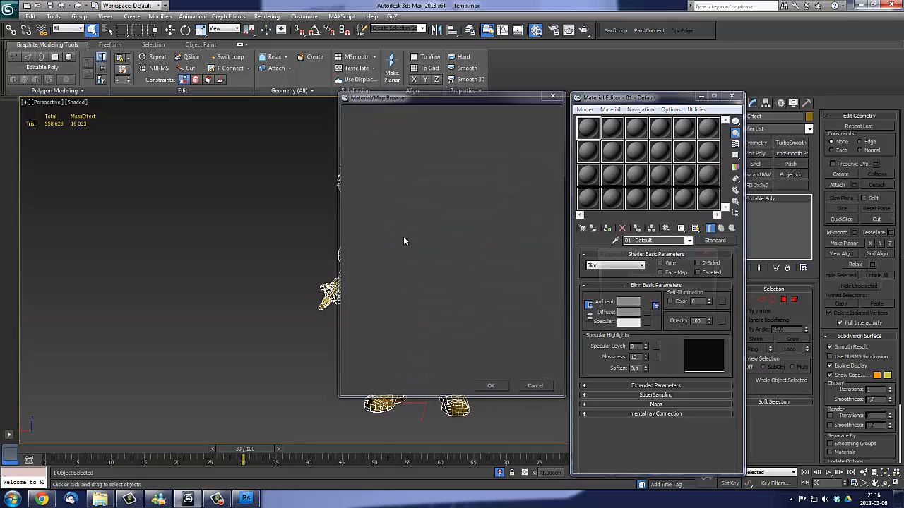
click(634, 276)
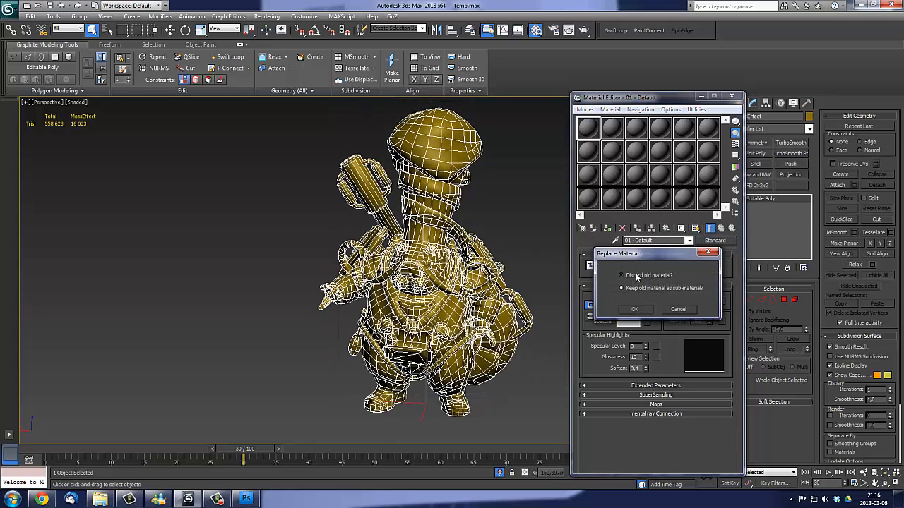
click(634, 309)
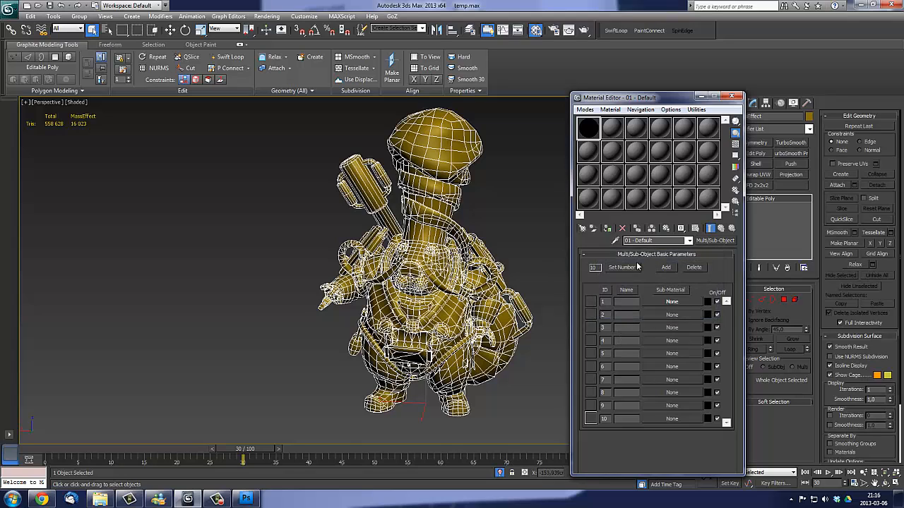
click(613, 269)
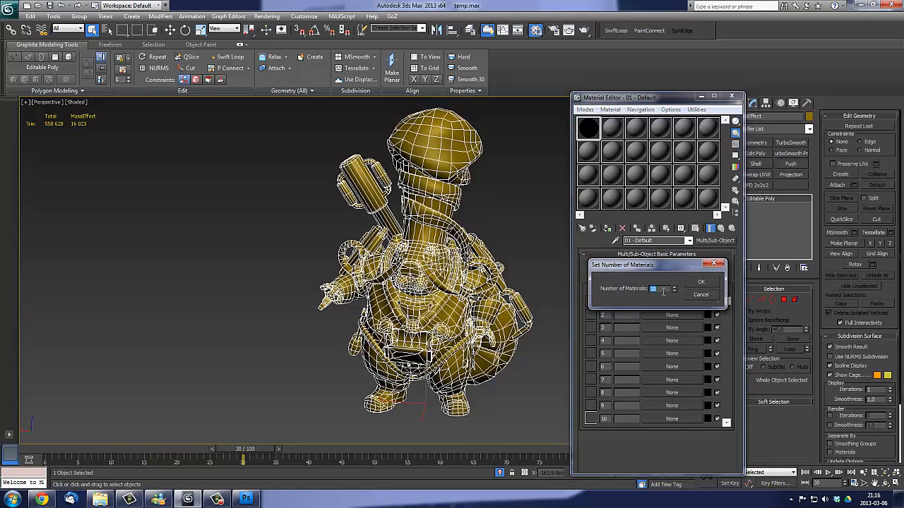
click(702, 283)
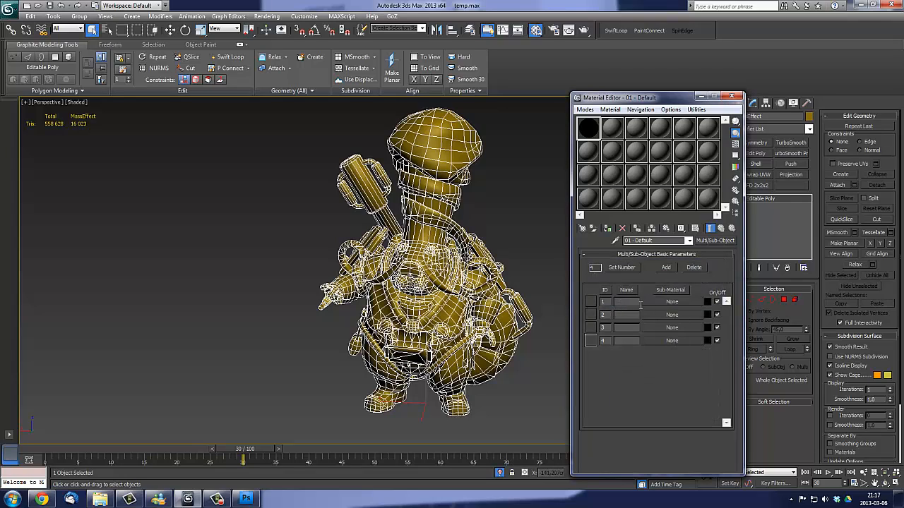
- Create a Standard sub-material in the ID 1 slot and set its shader type to Crytek Shader
middle_drag(487, 284, 417, 304)
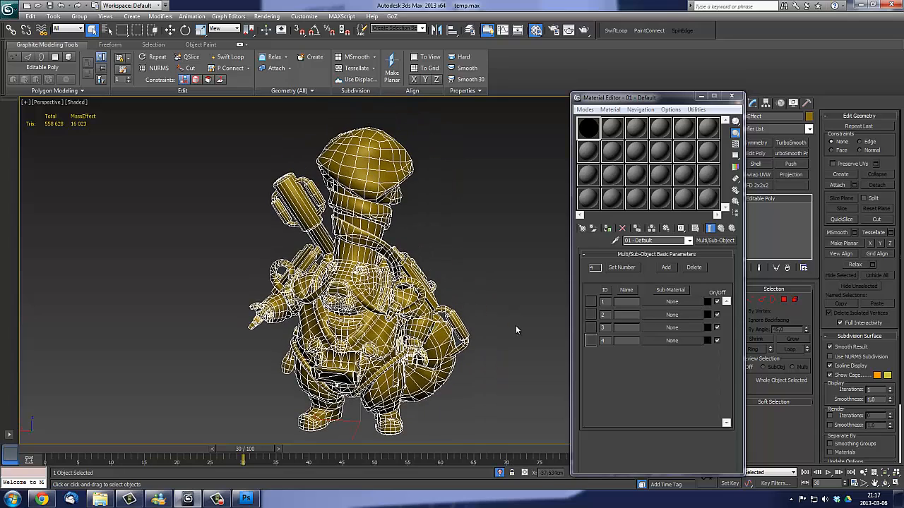
click(667, 301)
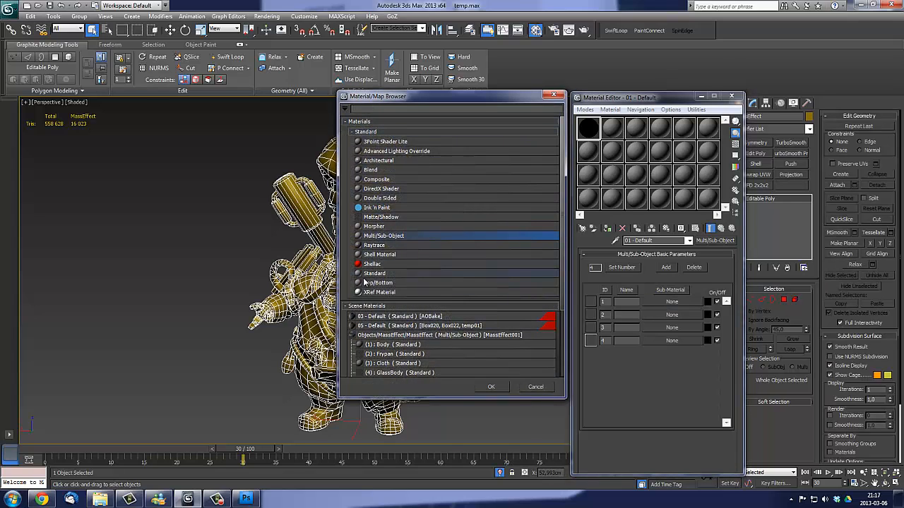
double_click(378, 274)
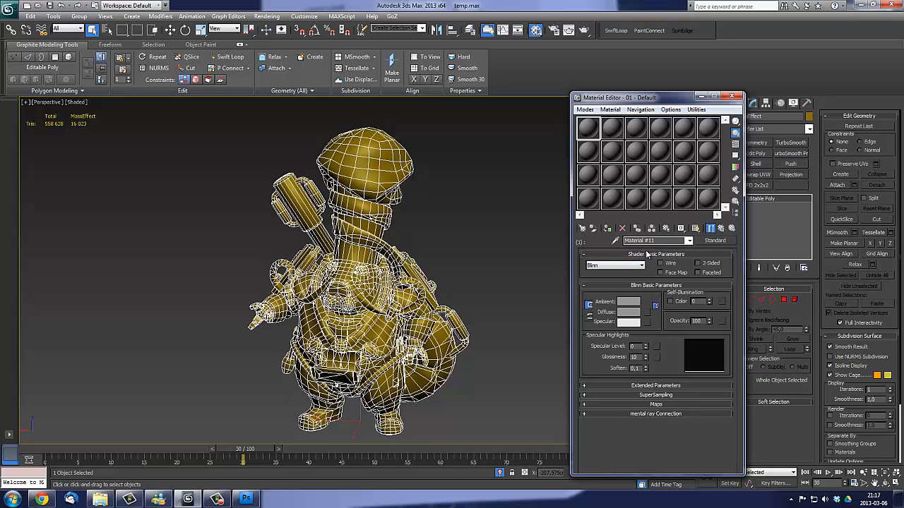
click(625, 266)
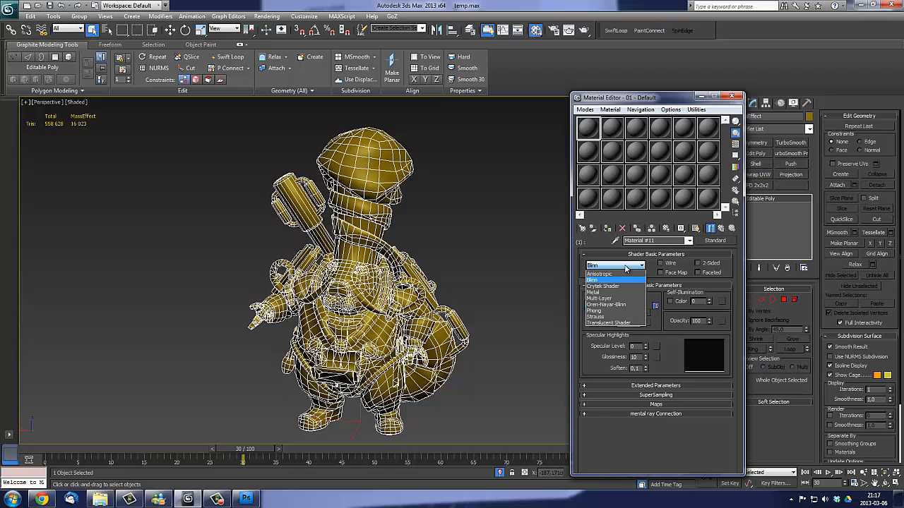
click(606, 288)
- Enable the first sub-material's Diffuse Color map and load MassEffect_Body_Diff.tif from the Presentation_tutorial folder as its bitmap
scroll(588, 261, down, 1)
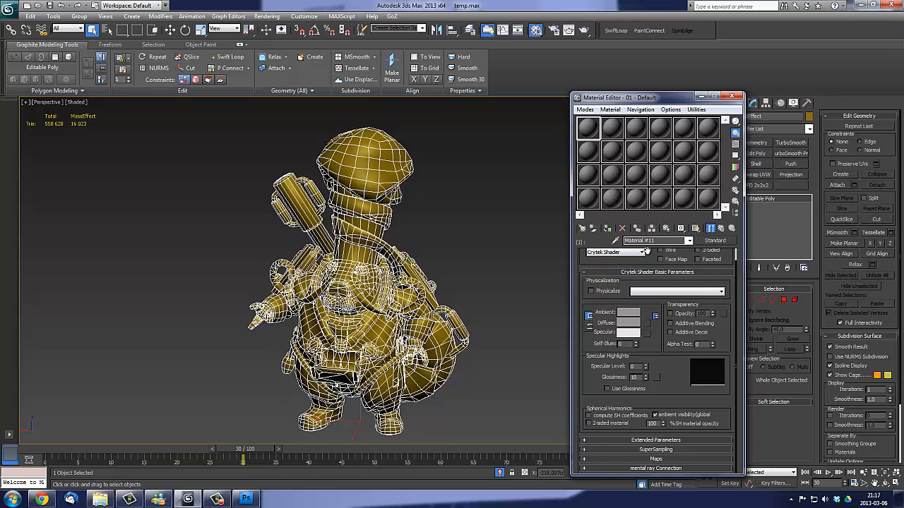
click(654, 460)
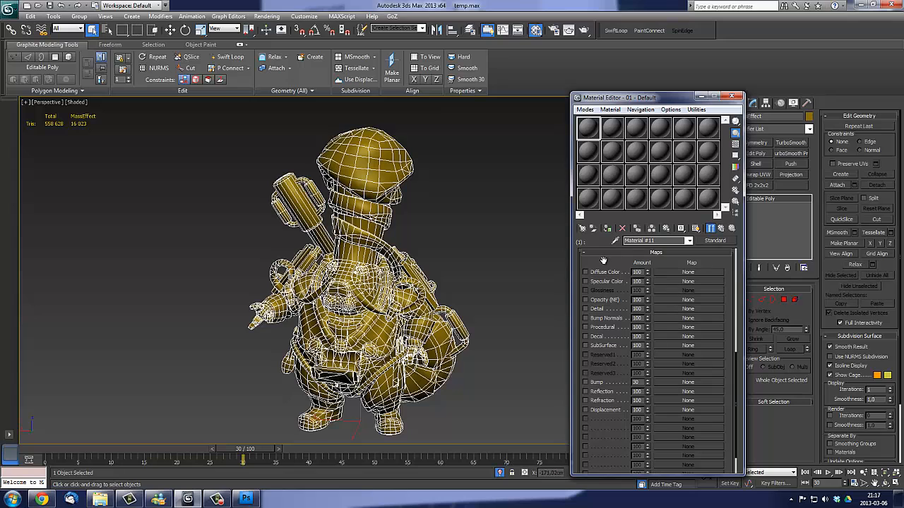
click(585, 272)
click(688, 272)
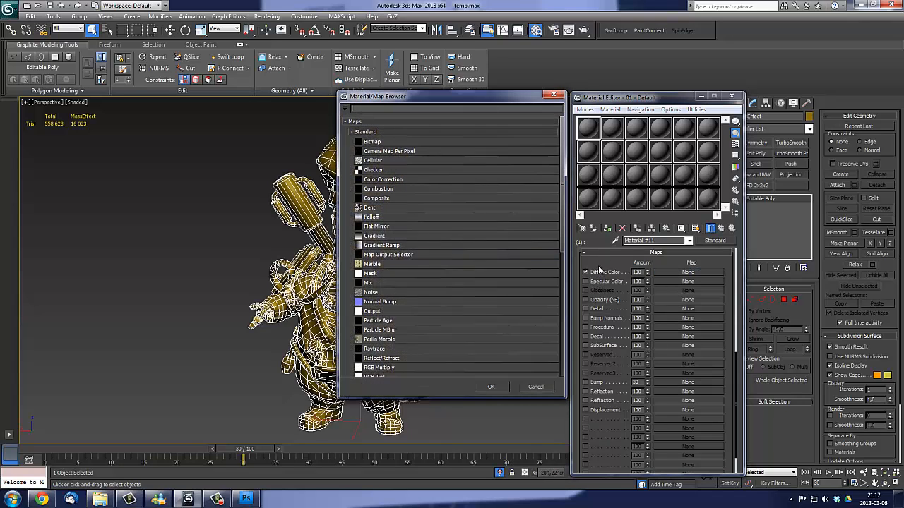
double_click(375, 145)
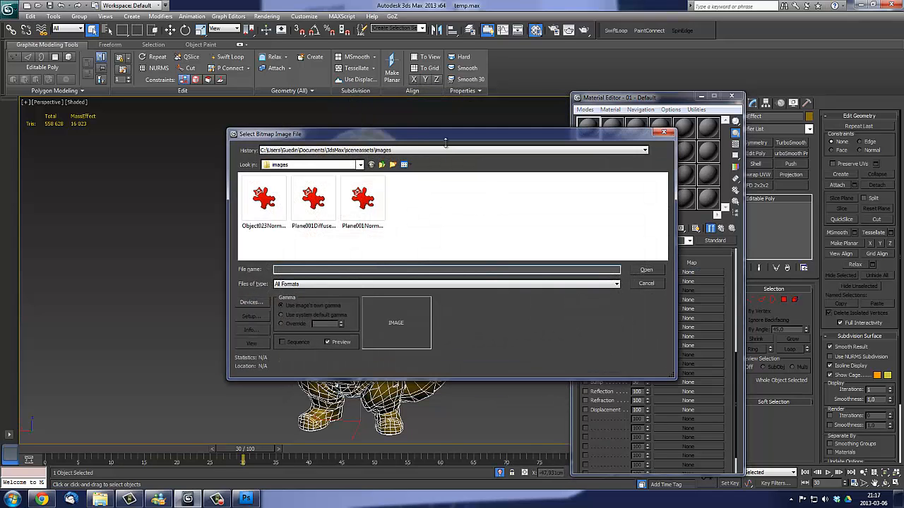
drag(408, 142, 579, 146)
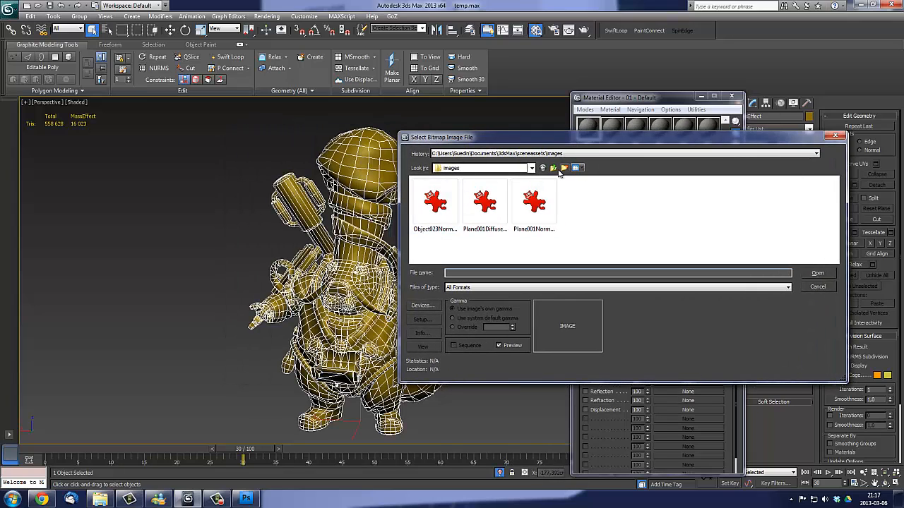
click(552, 154)
click(520, 180)
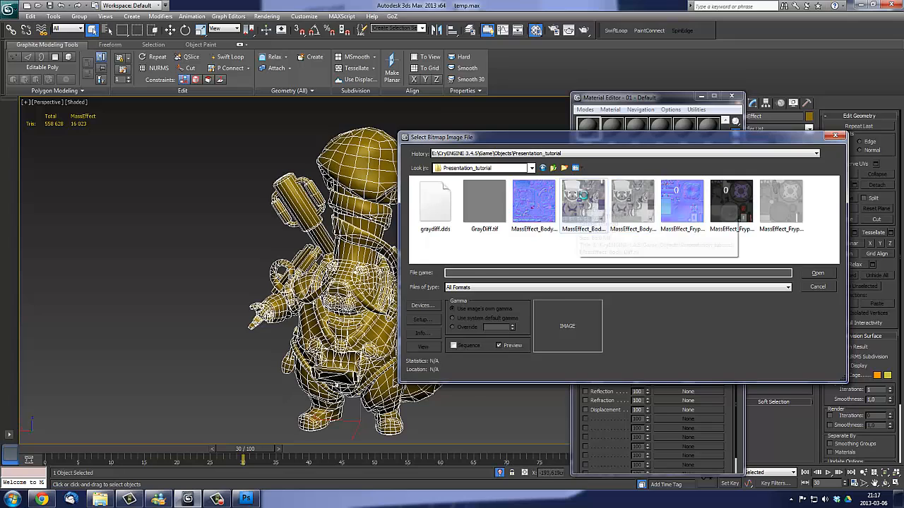
click(597, 201)
double_click(590, 202)
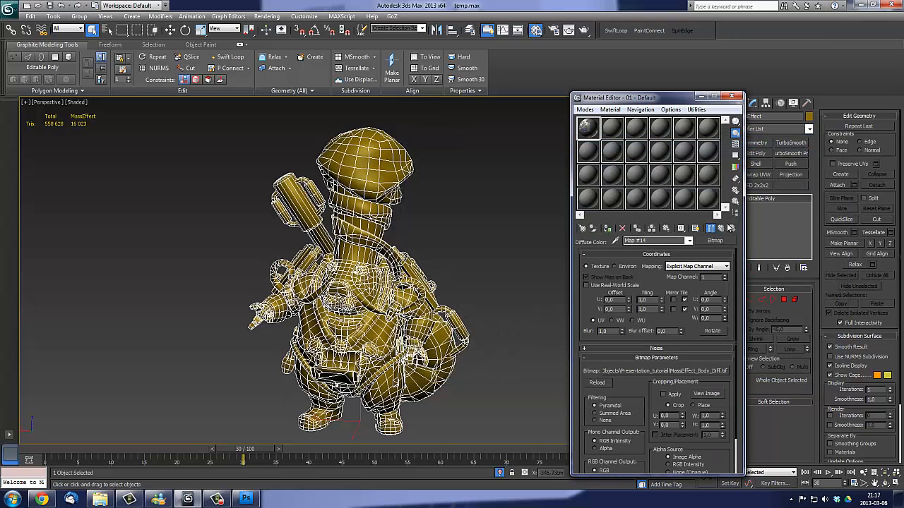
click(721, 231)
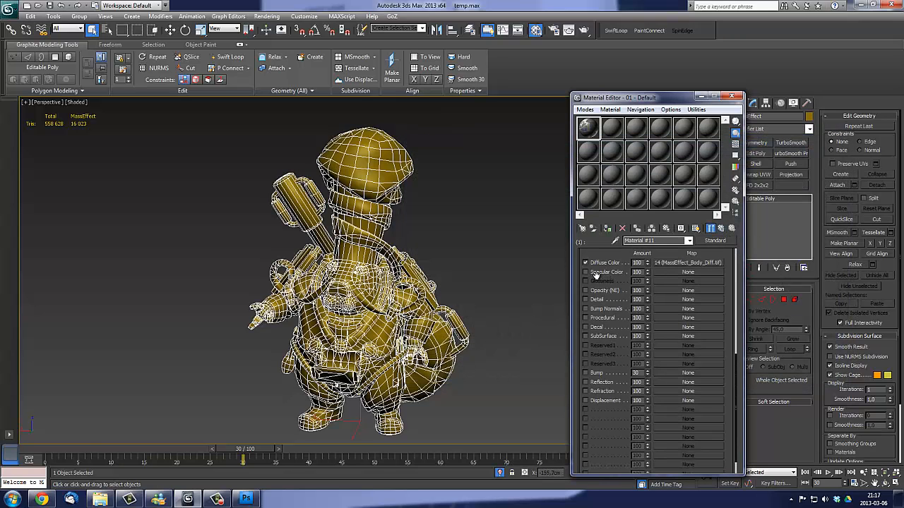
- Assign the bitmap MassEffect_Body_Spec.tif to the first sub-material's Specular Color map
click(688, 272)
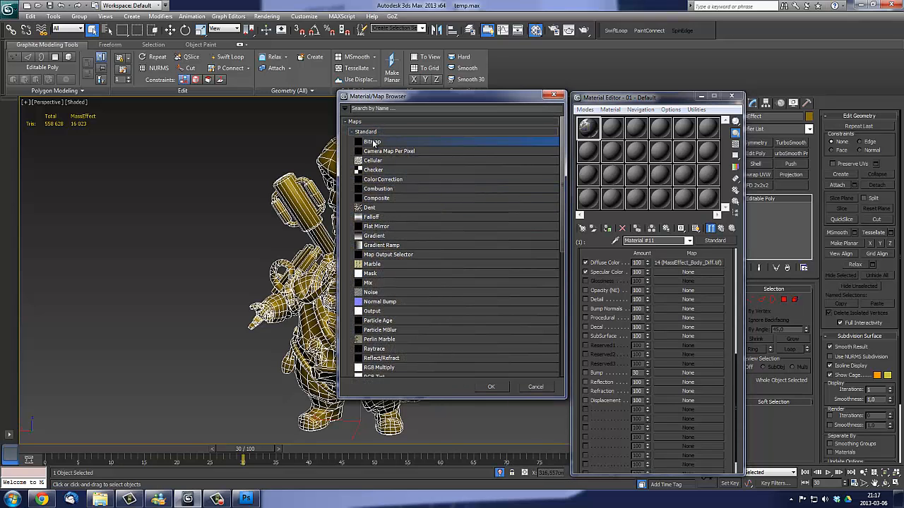
double_click(374, 143)
click(449, 191)
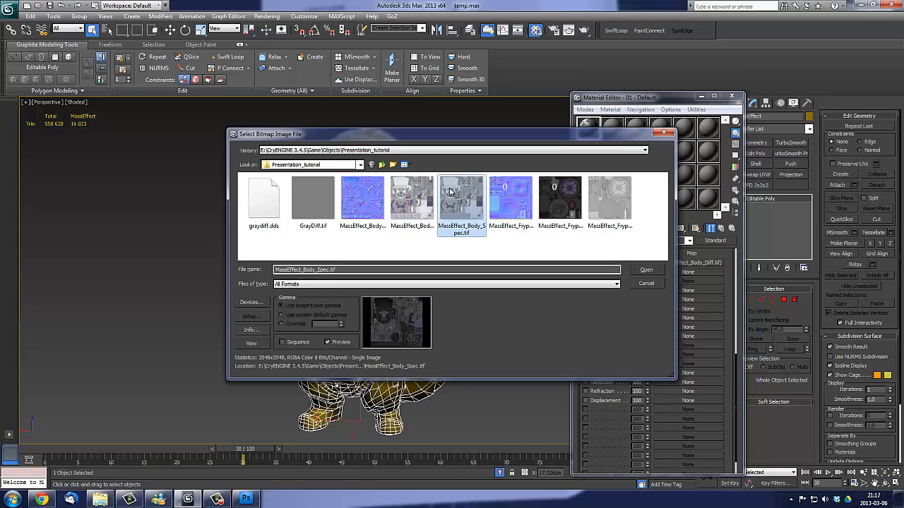
double_click(457, 196)
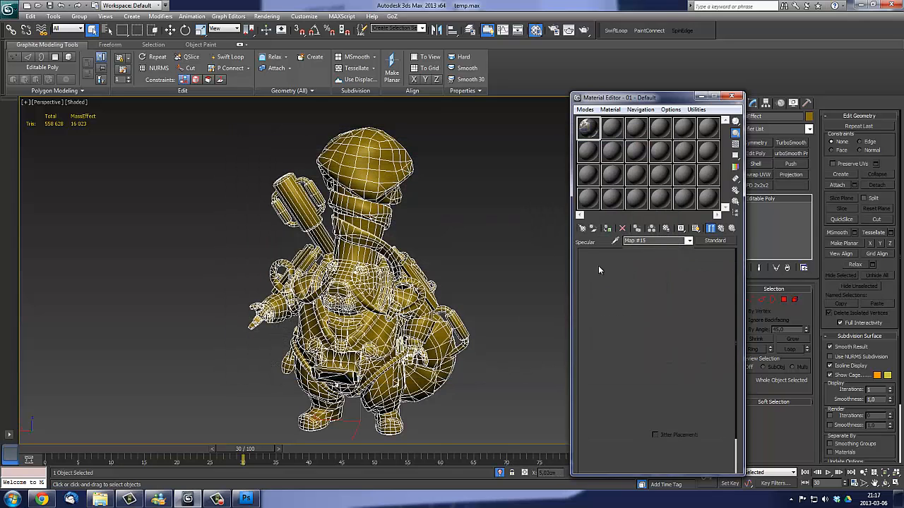
click(721, 229)
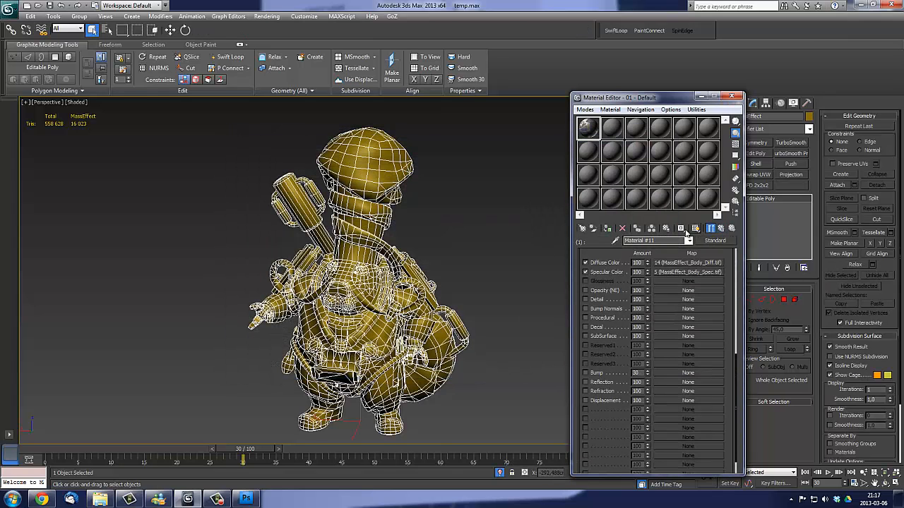
- Assign the bitmap MassEffect_Body_ddn.tif to the first sub-material's Bump Normals map and return to the Multi/Sub-Object level
click(672, 308)
double_click(374, 144)
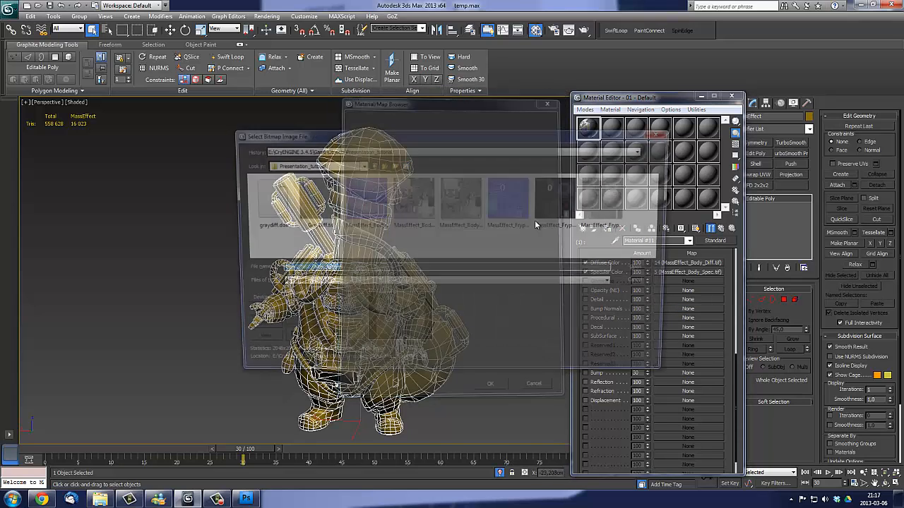
click(362, 205)
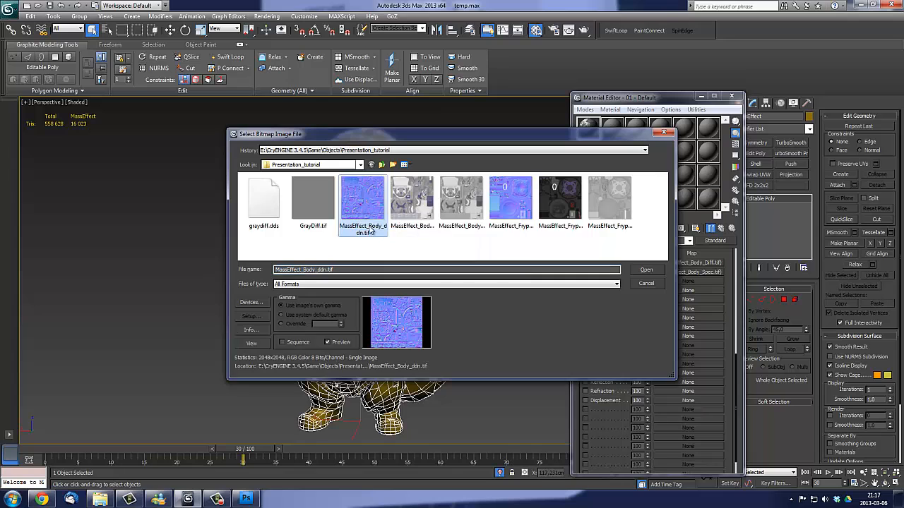
double_click(360, 199)
click(719, 229)
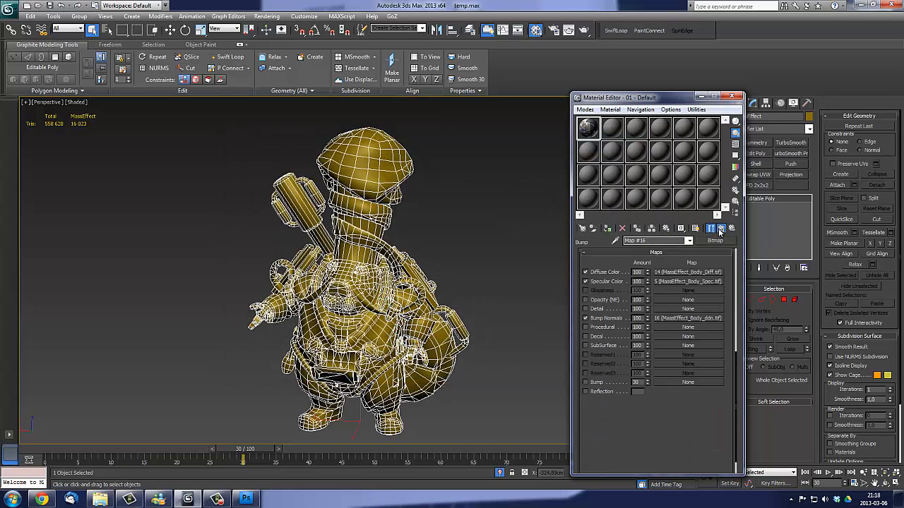
click(719, 229)
click(719, 230)
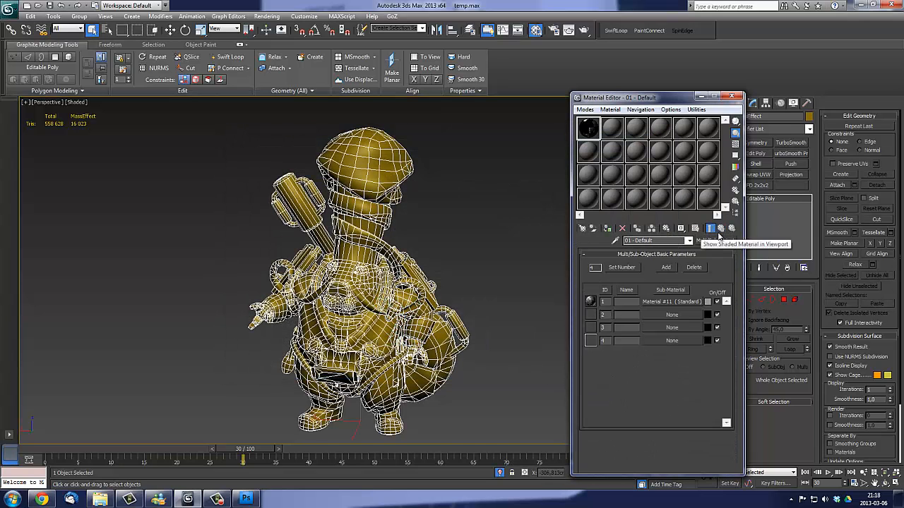
- Turn on the shaded viewport display for the first sub-material, then go back to the parent material
click(675, 302)
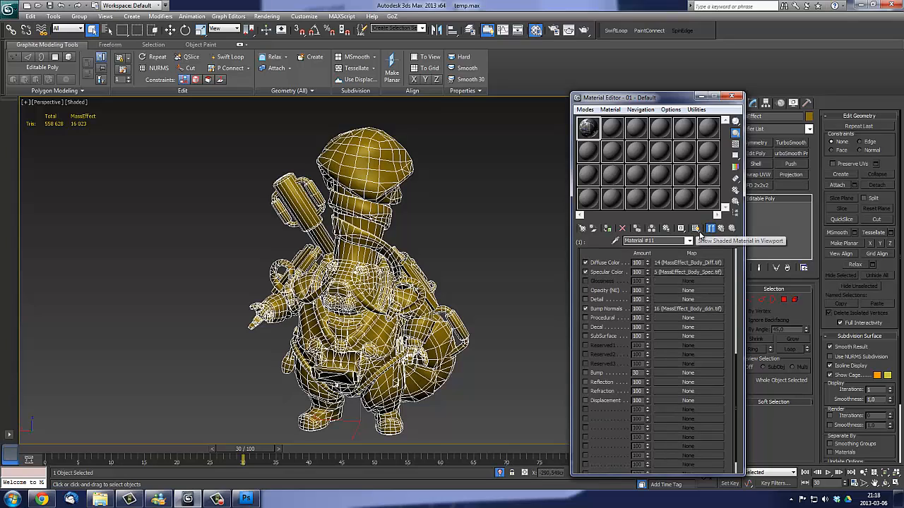
click(696, 228)
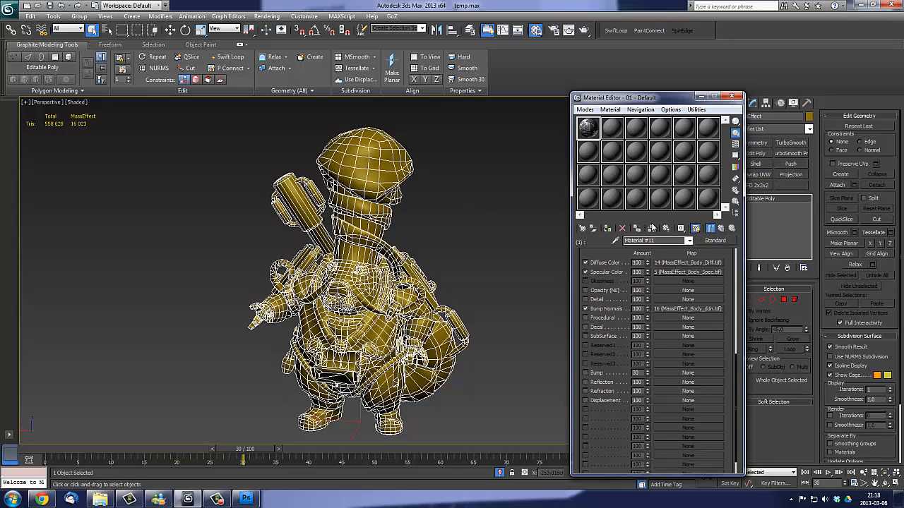
click(721, 228)
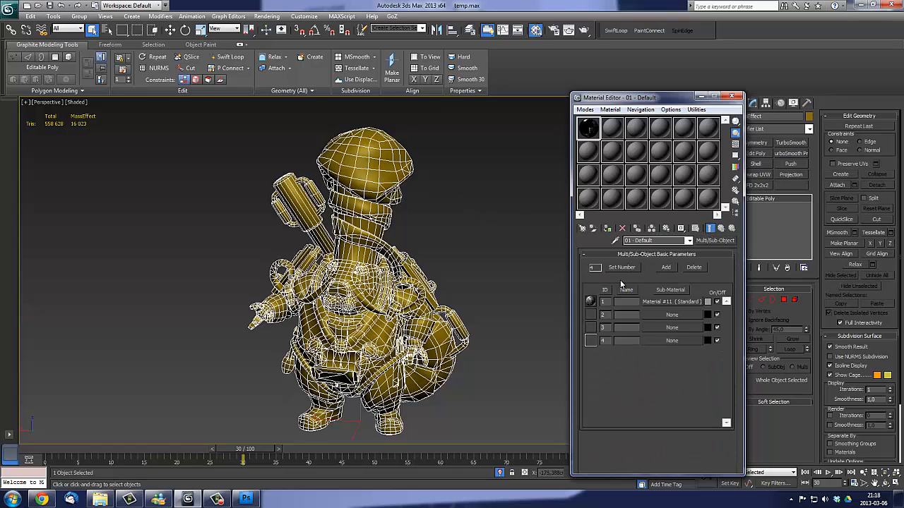
- Assign the Multi/Sub-Object material to the selected character, hide the wireframe edges and check the textured body
alt+middle_drag(432, 258, 417, 227)
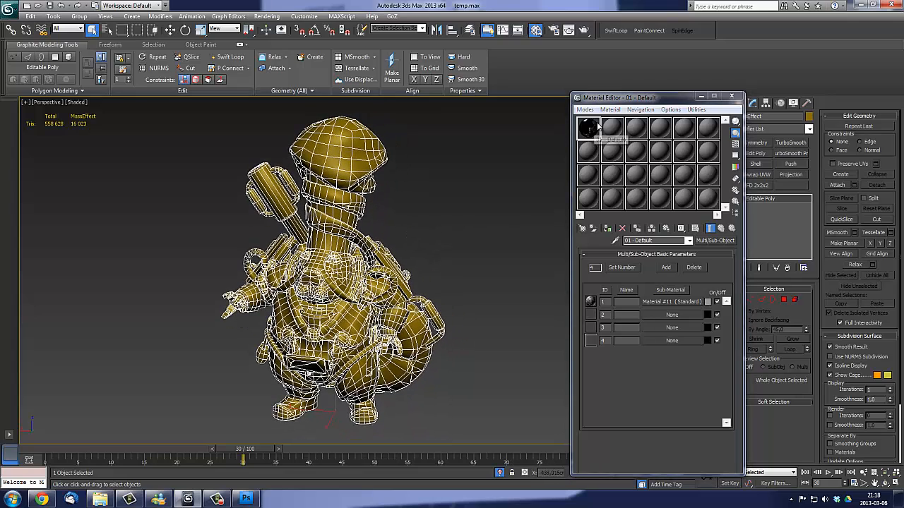
click(609, 229)
alt+middle_drag(415, 208, 375, 267)
key(F4)
scroll(375, 267, up, 3)
alt+middle_drag(296, 213, 353, 295)
scroll(322, 229, down, 3)
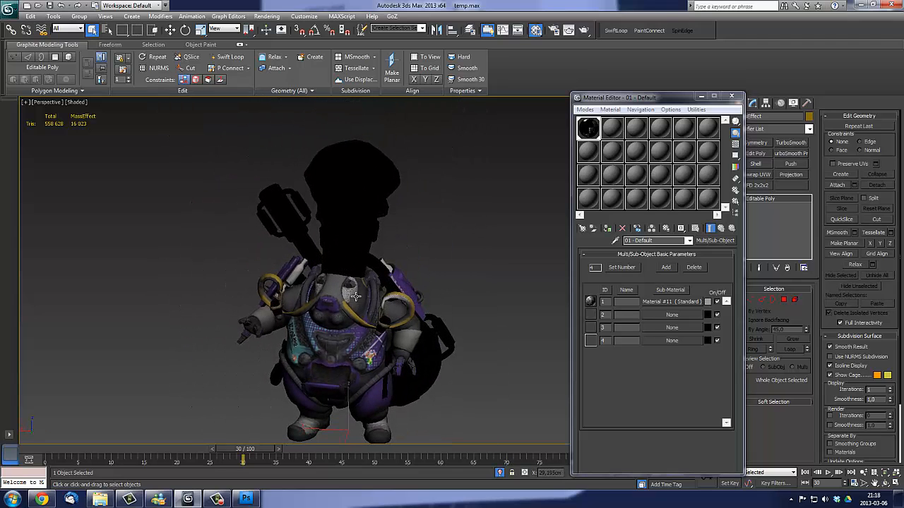
- Rename the ID 1 sub-material as Body and return to the Multi/Sub-Object list
click(682, 316)
key(Escape)
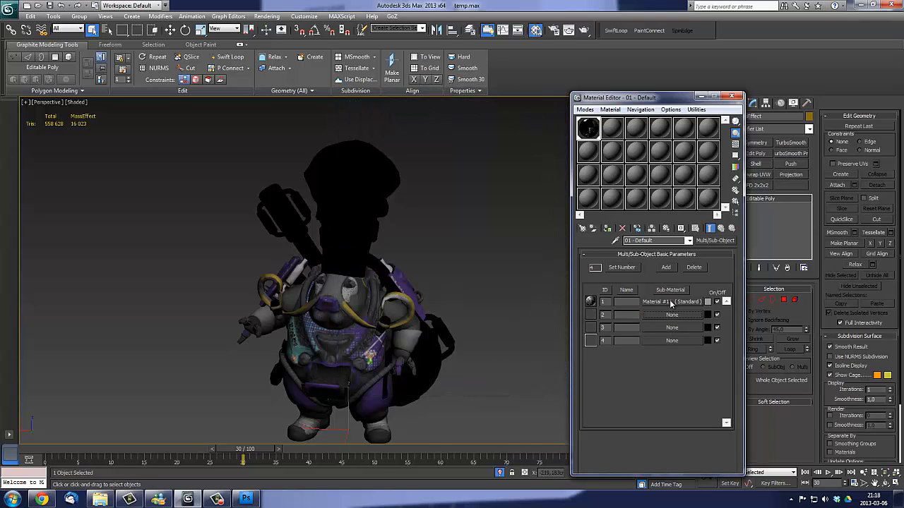
click(673, 302)
drag(659, 241, 595, 244)
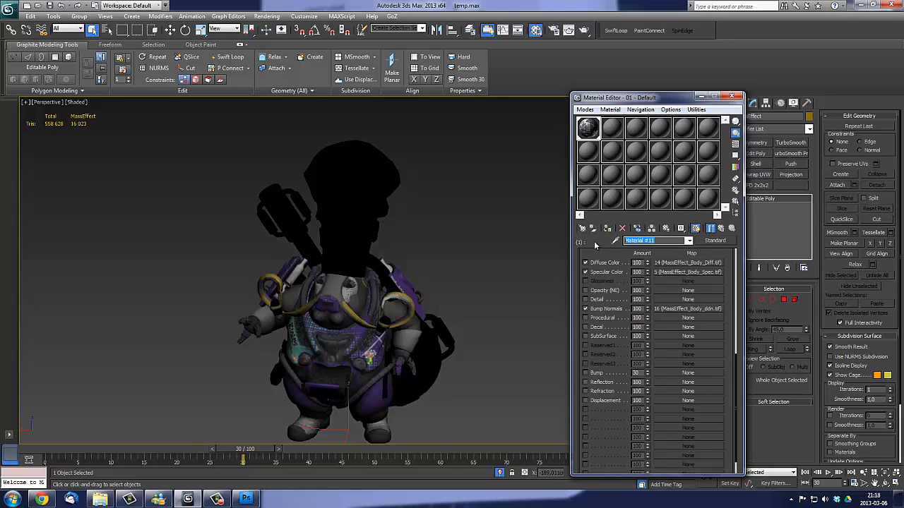
text(Body)
click(721, 228)
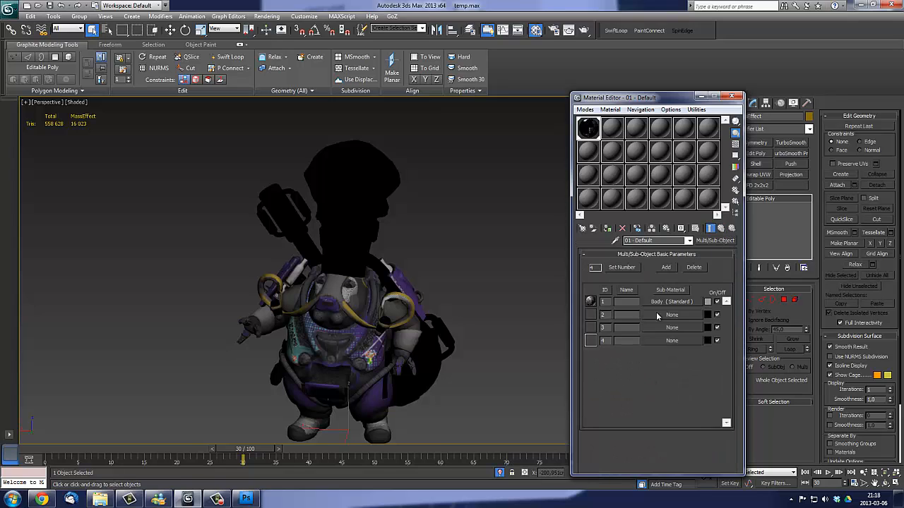
- Create a Standard sub-material in the ID 2 slot, name it Frypan and set its shader to Crytek Shader
click(657, 315)
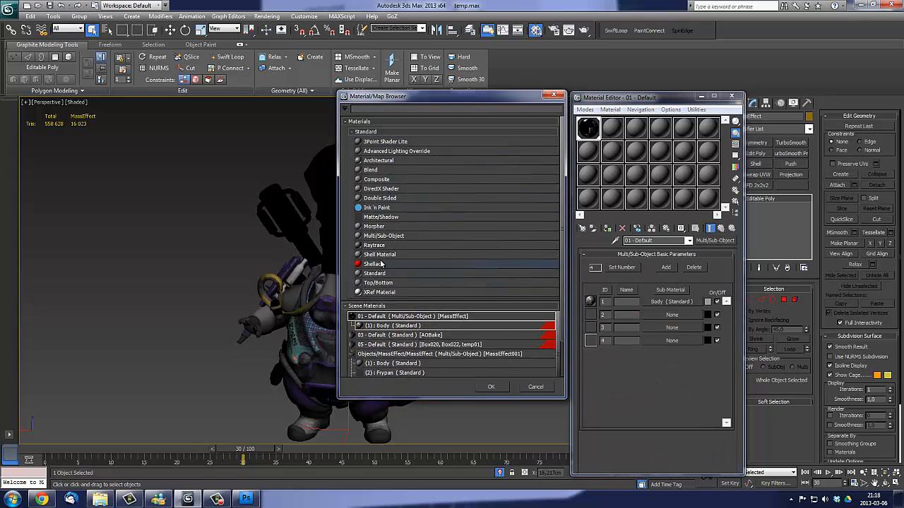
double_click(365, 277)
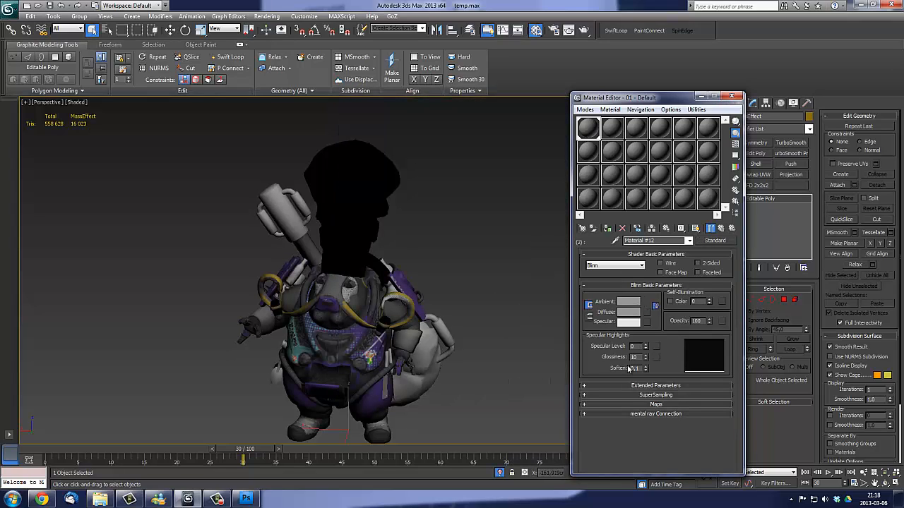
click(657, 241)
text(Frypan)
click(606, 267)
click(607, 290)
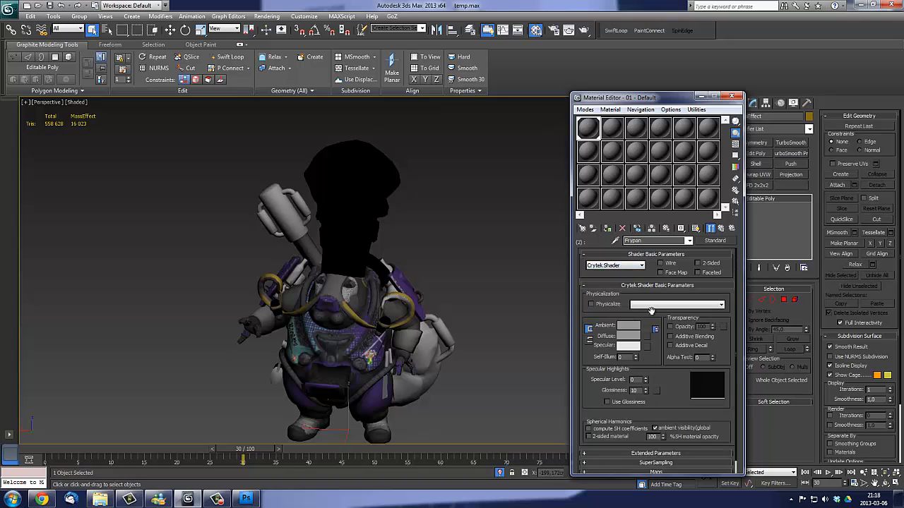
- Expand the Frypan sub-material's maps and open the bitmap file selection for its Diffuse Color map
scroll(676, 397, down, 1)
click(664, 471)
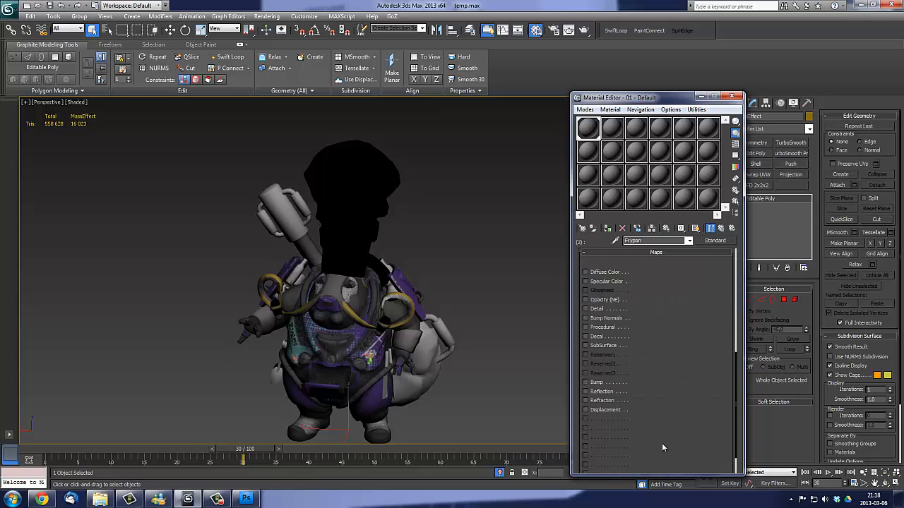
click(680, 271)
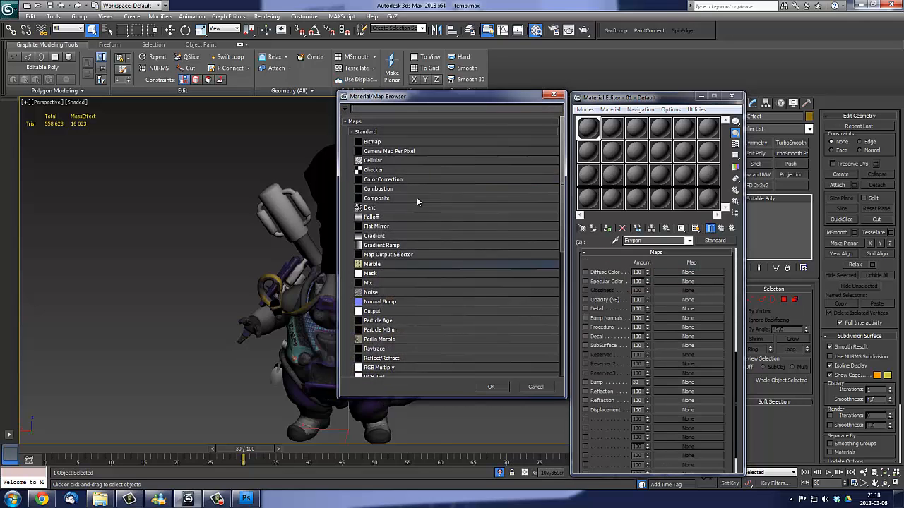
double_click(391, 142)
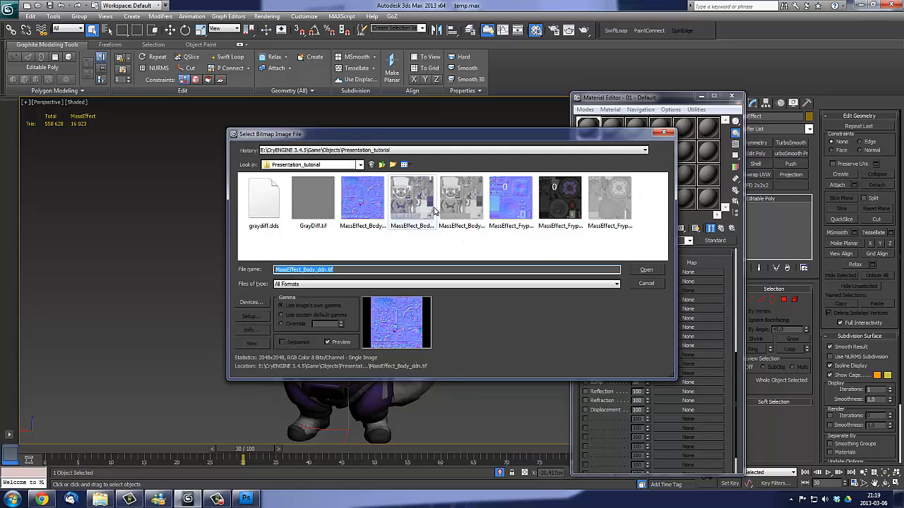
drag(436, 138, 333, 121)
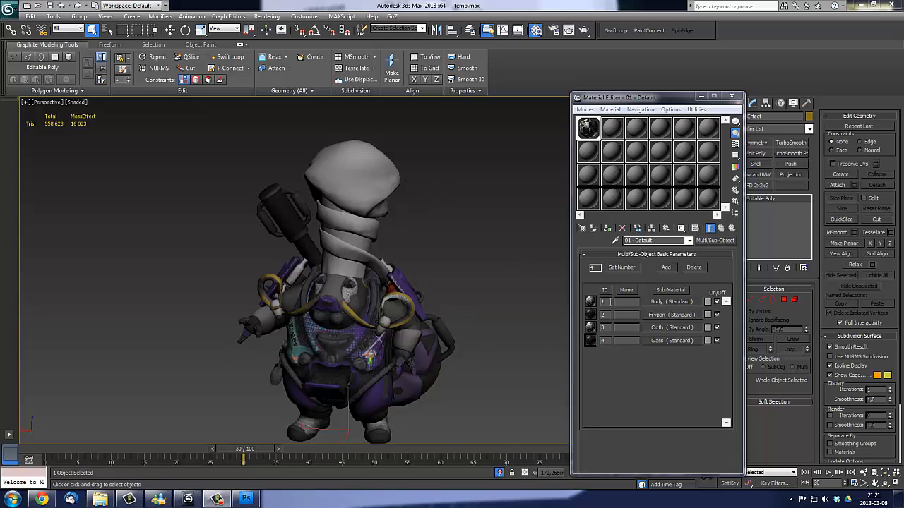
- Review the shader settings and assigned texture maps of the Glass, Cloth and Frypan sub-materials
click(651, 342)
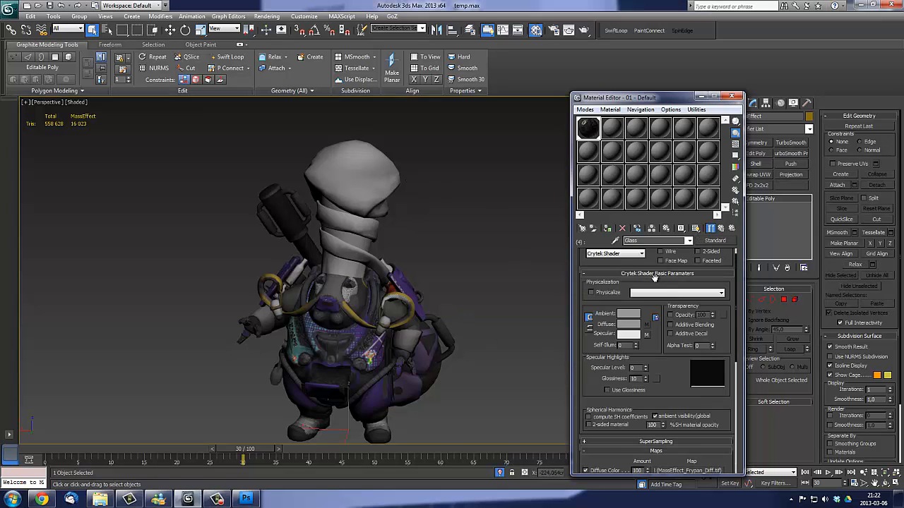
scroll(621, 297, up, 2)
scroll(621, 297, down, 5)
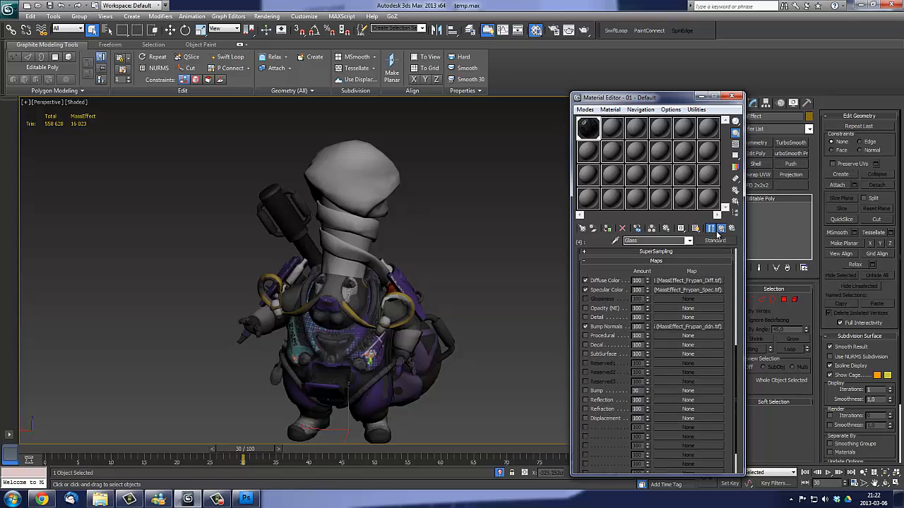
click(719, 230)
click(665, 325)
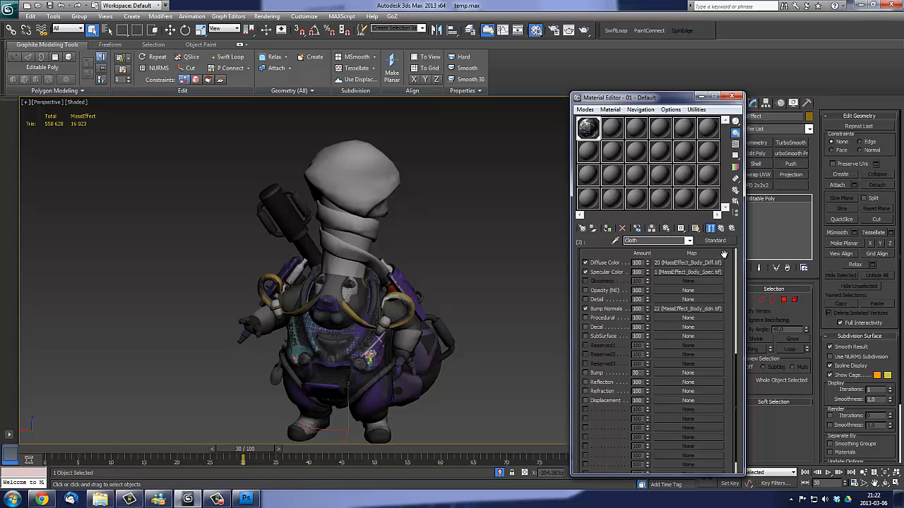
scroll(722, 268, up, 5)
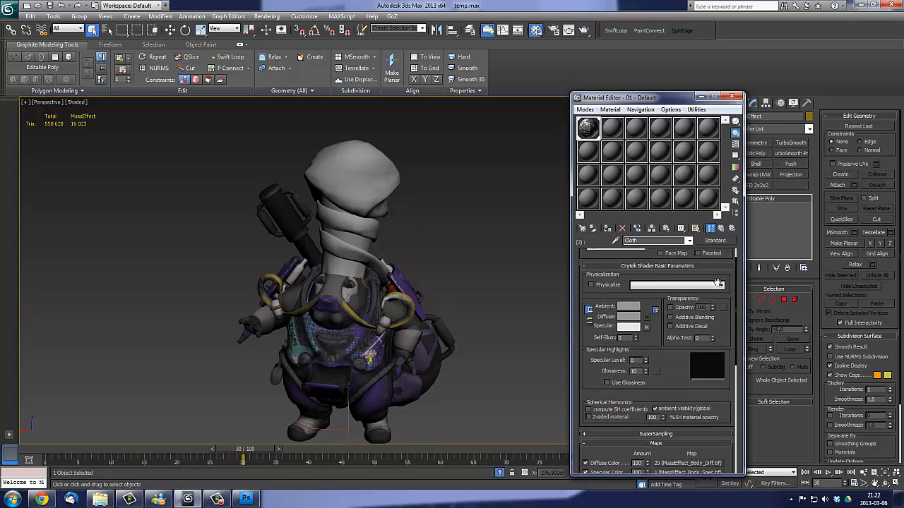
scroll(718, 283, up, 1)
click(720, 228)
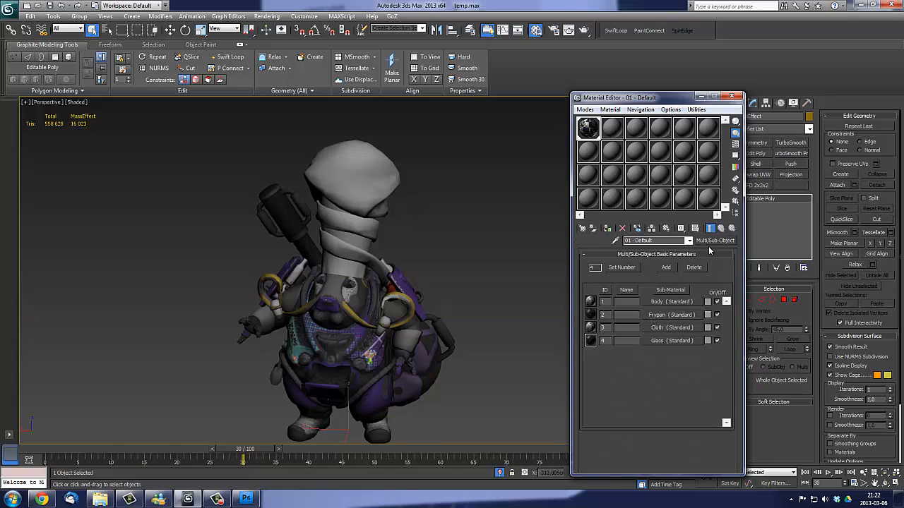
click(665, 314)
scroll(665, 339, down, 5)
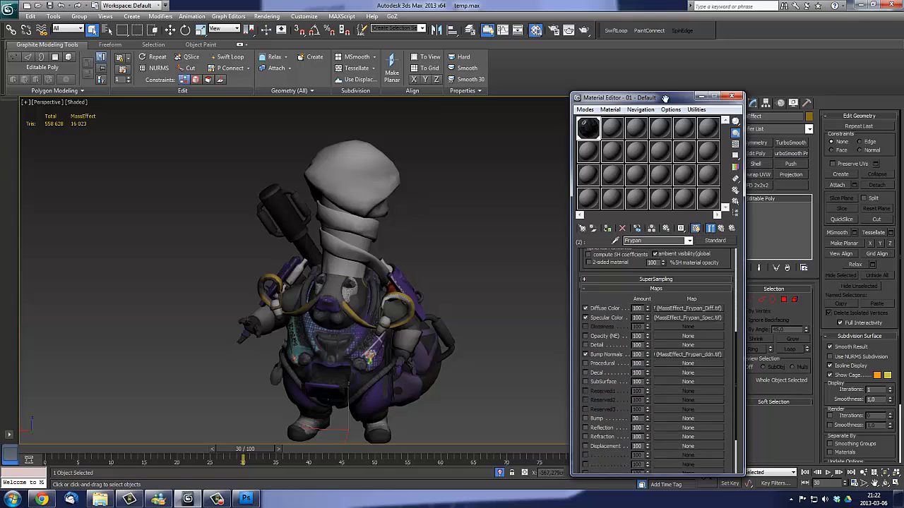
drag(665, 99, 663, 125)
click(720, 228)
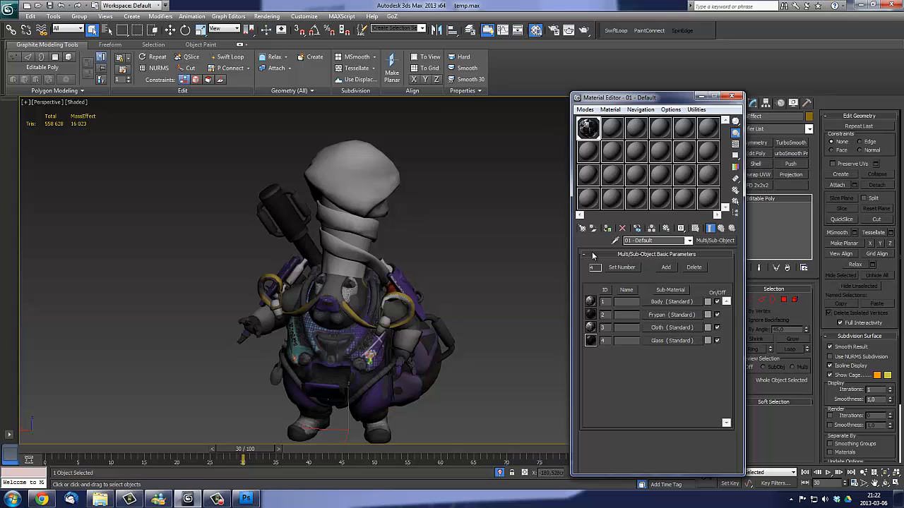
- Show the Cloth and Glass sub-materials' textures in the viewport and check the character from several sides
click(661, 326)
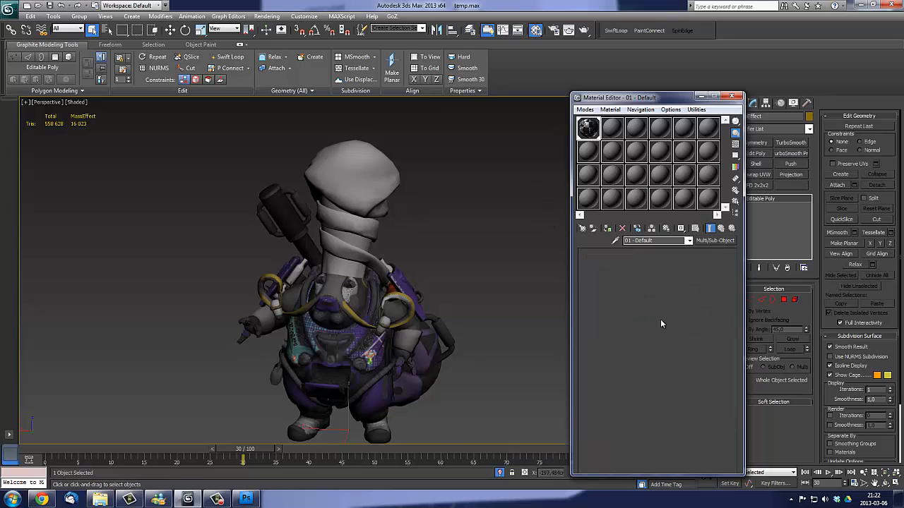
click(696, 228)
click(721, 228)
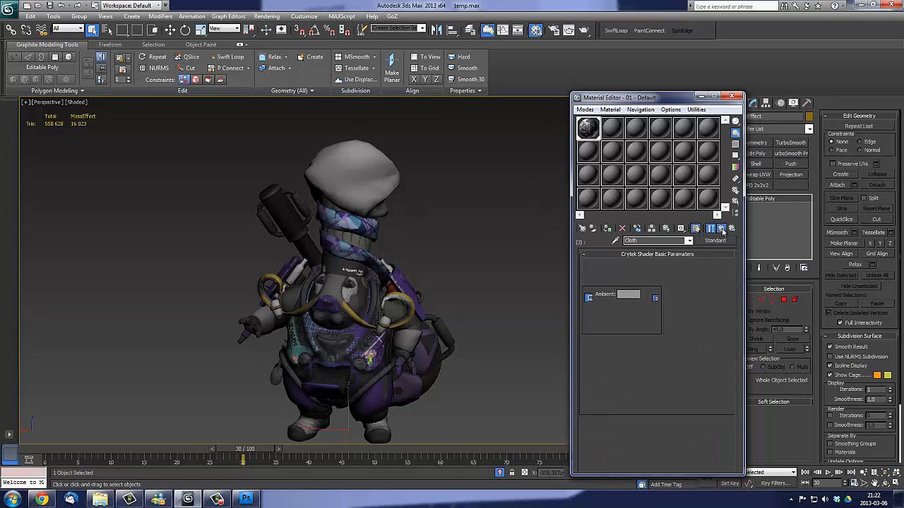
click(673, 341)
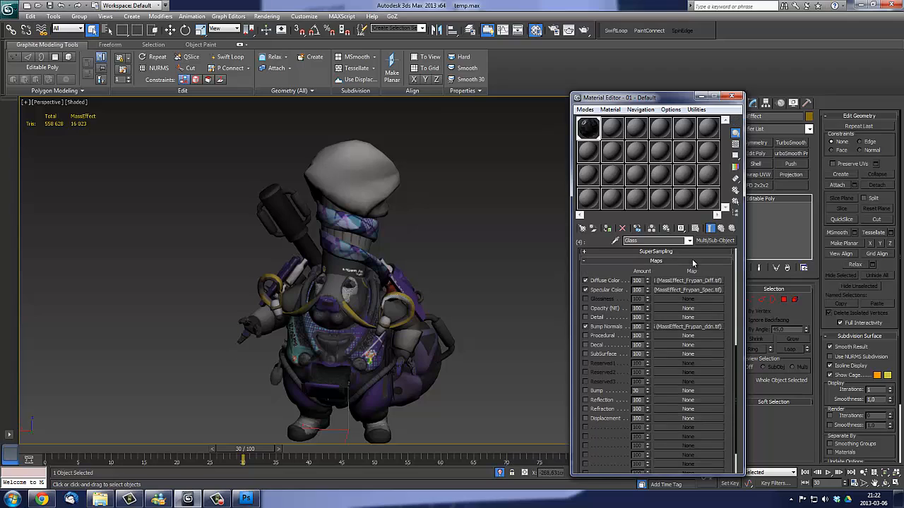
click(720, 229)
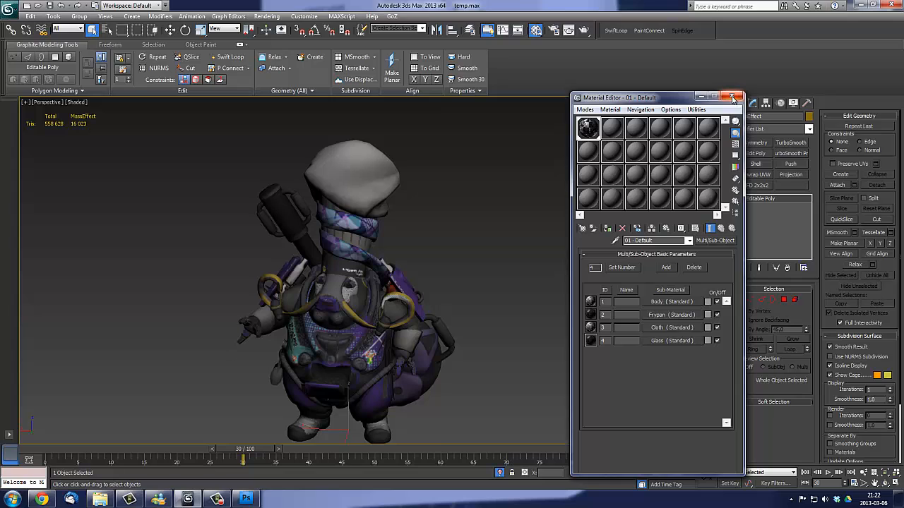
drag(673, 98, 658, 92)
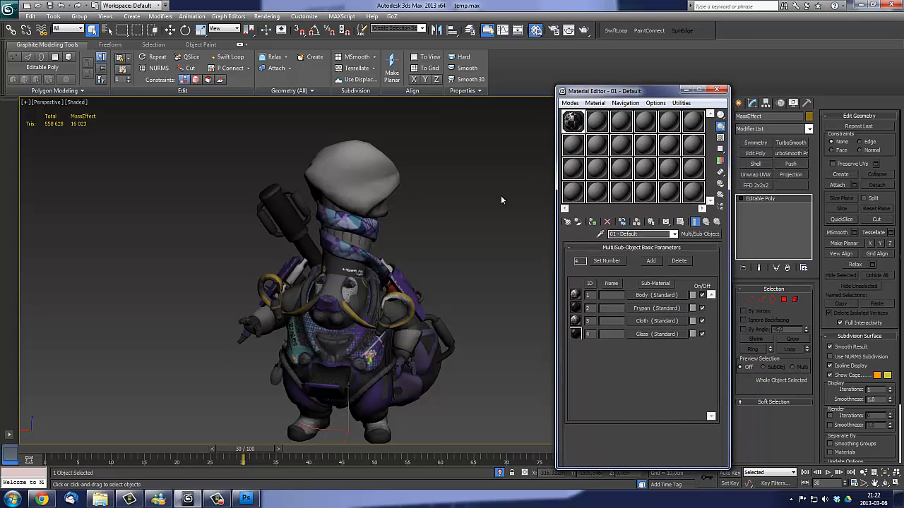
middle_drag(435, 195, 455, 175)
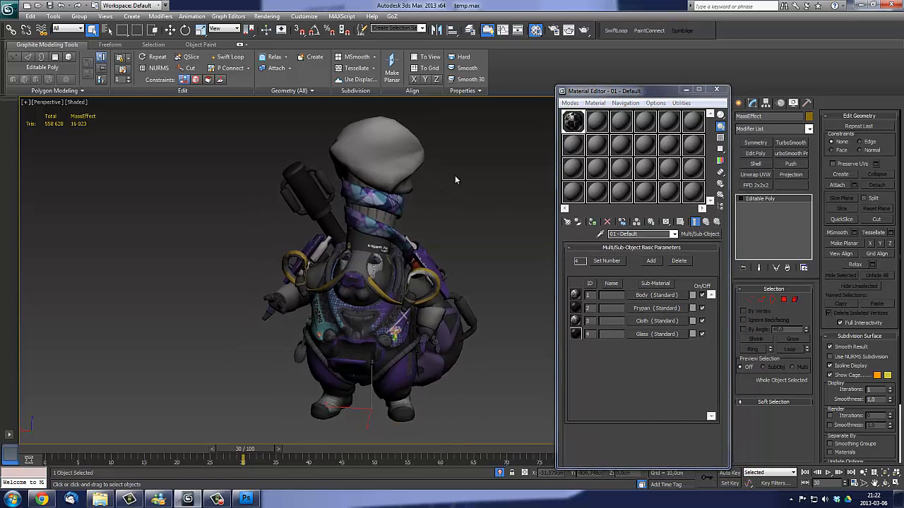
alt+middle_drag(349, 215, 380, 217)
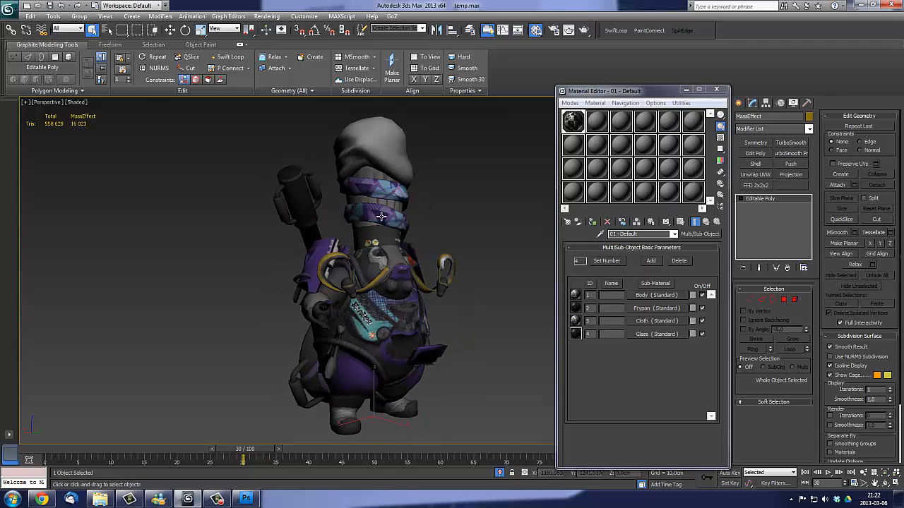
alt+middle_drag(417, 249, 394, 251)
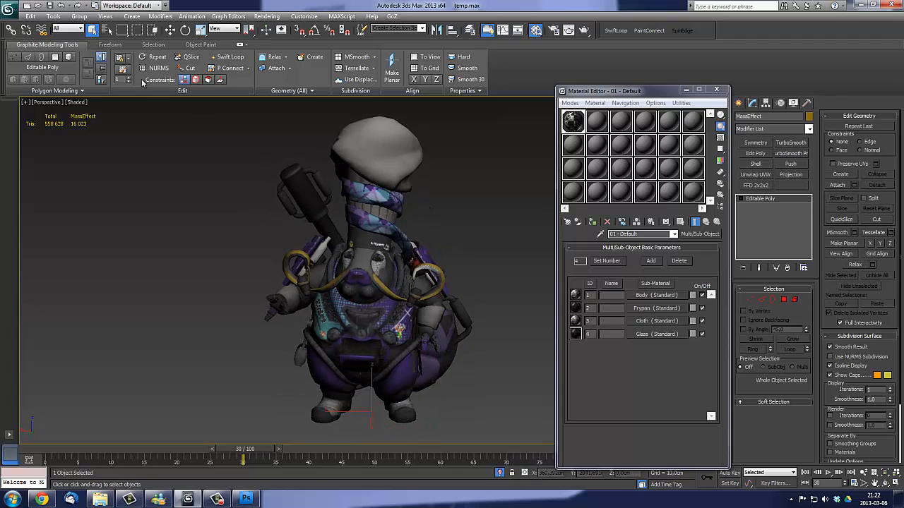
- Start saving a copy of the scene and browse to CryENGINE 3.4.5\Game\Objects\Presentation_tutorial
click(10, 10)
click(26, 118)
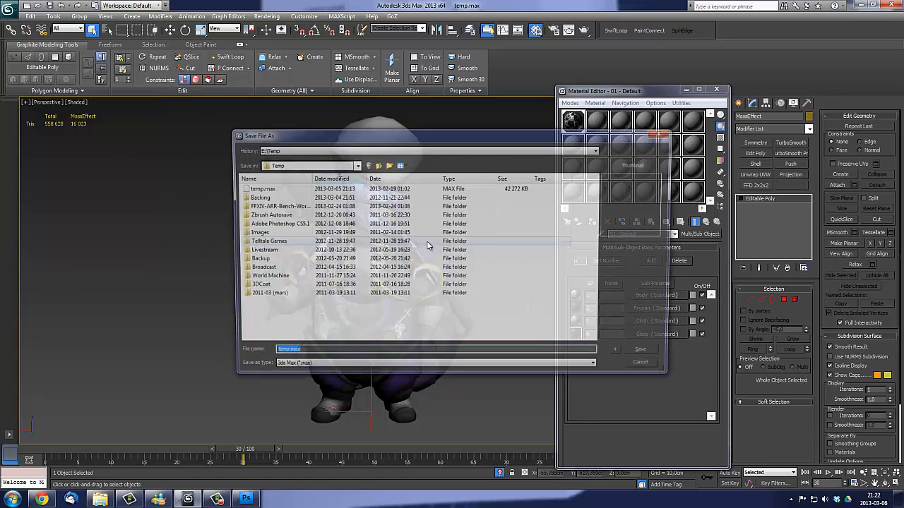
middle_click(315, 314)
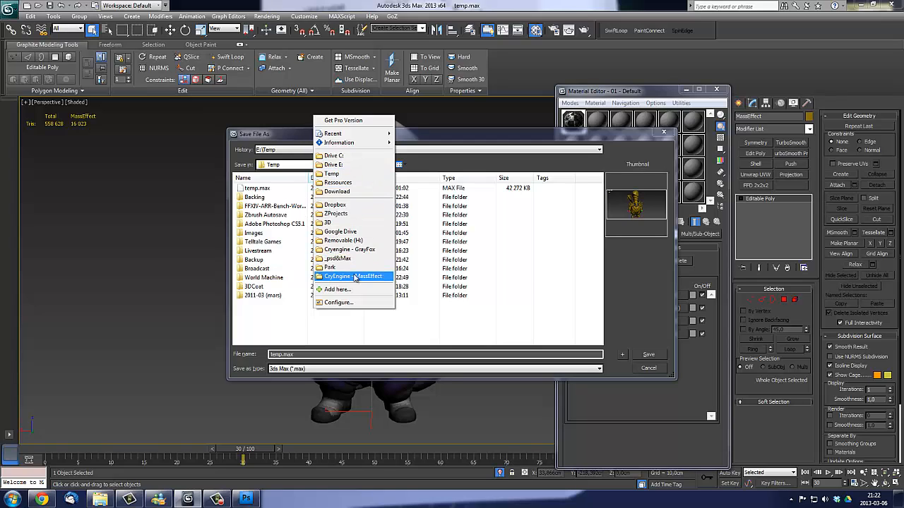
click(356, 277)
click(377, 164)
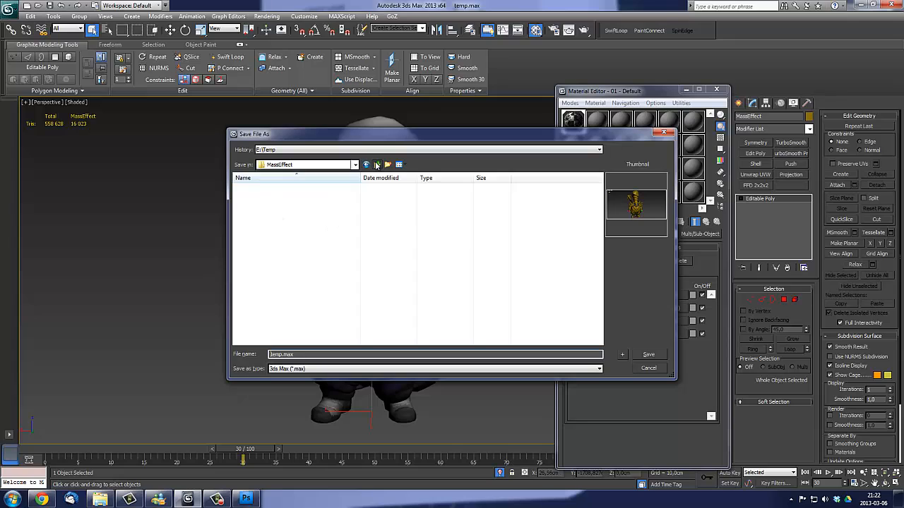
click(377, 164)
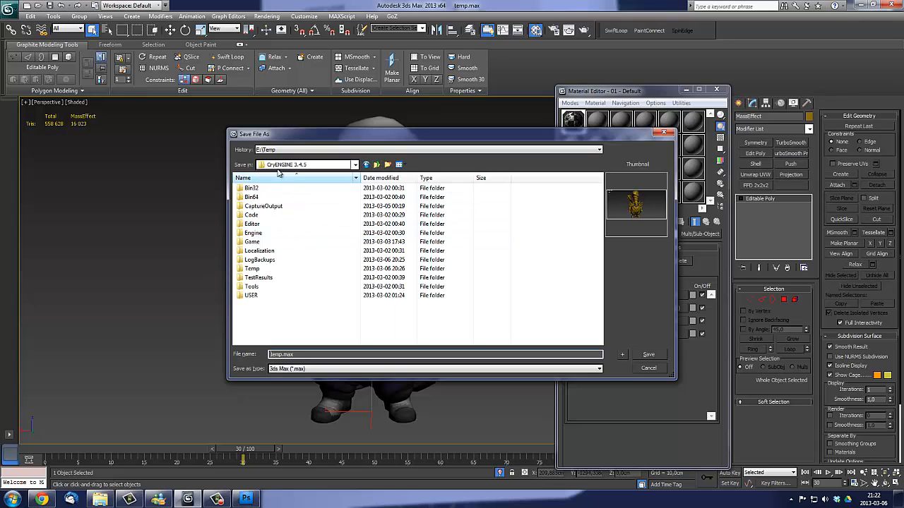
click(259, 242)
double_click(258, 242)
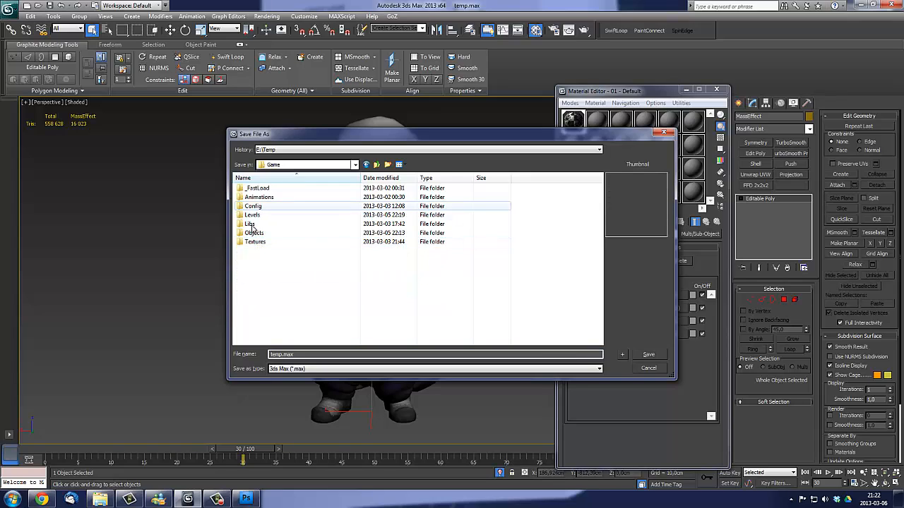
double_click(256, 233)
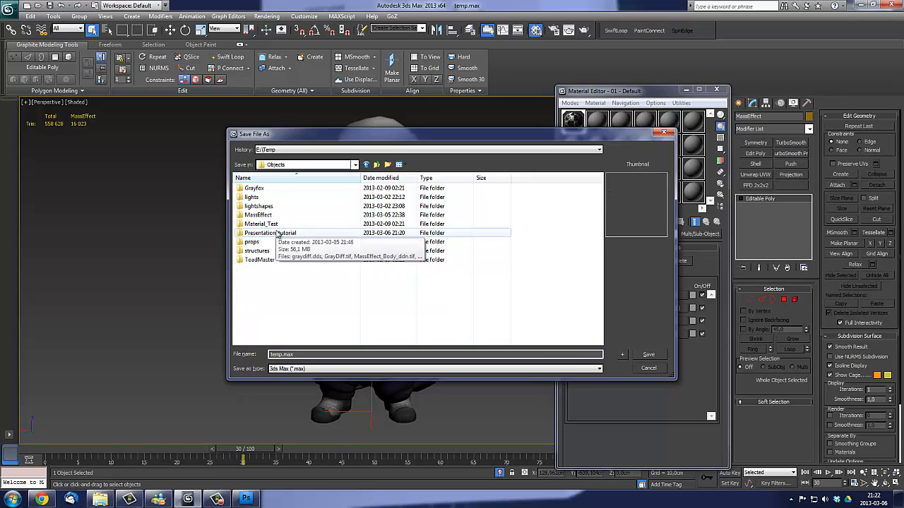
double_click(277, 233)
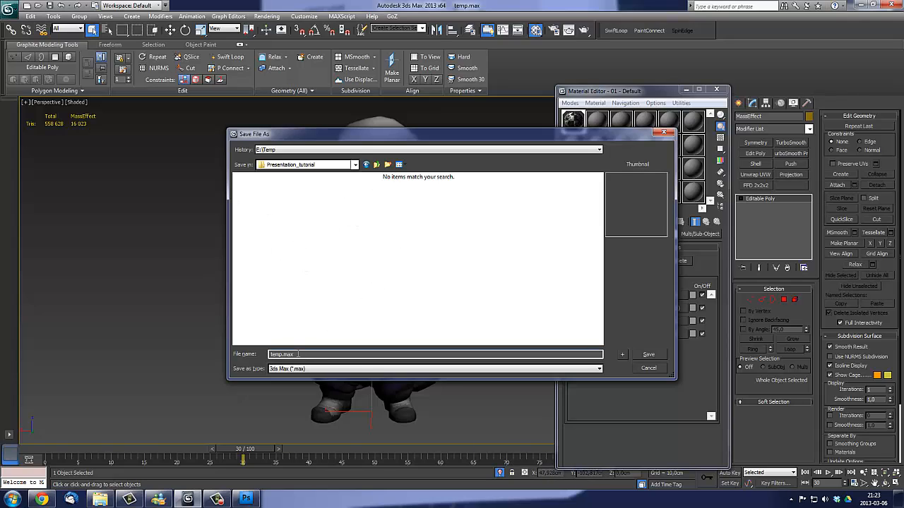
- Name the scene file Presentation_tutorial and save it in the chosen project folder
drag(297, 355, 232, 351)
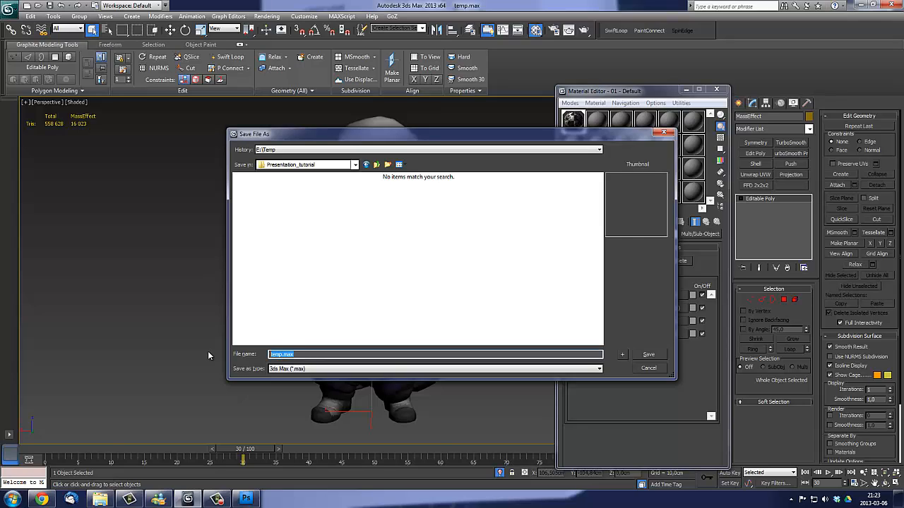
text(Presentation_tutorial)
key(Return)
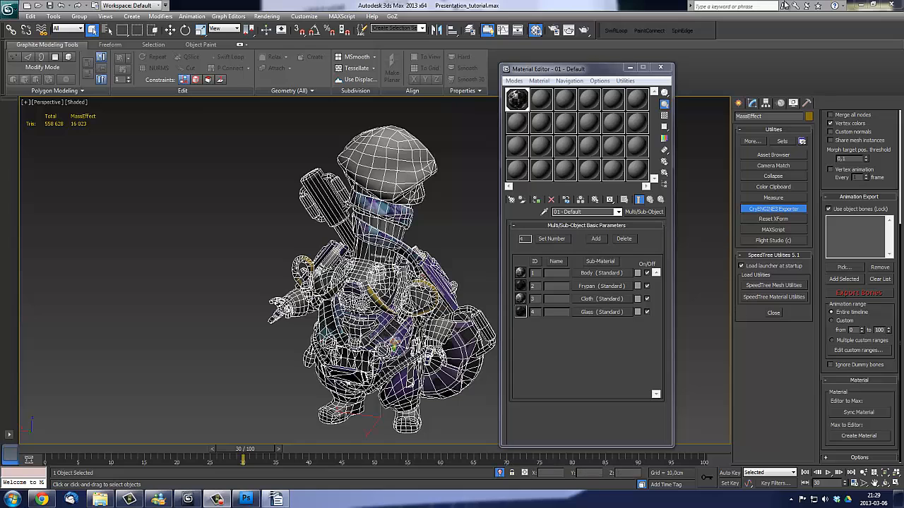
- Minimise 3ds Max, launch the CryENGINE 3 Sandbox editor and log in to CryDev with the remembered account
click(859, 5)
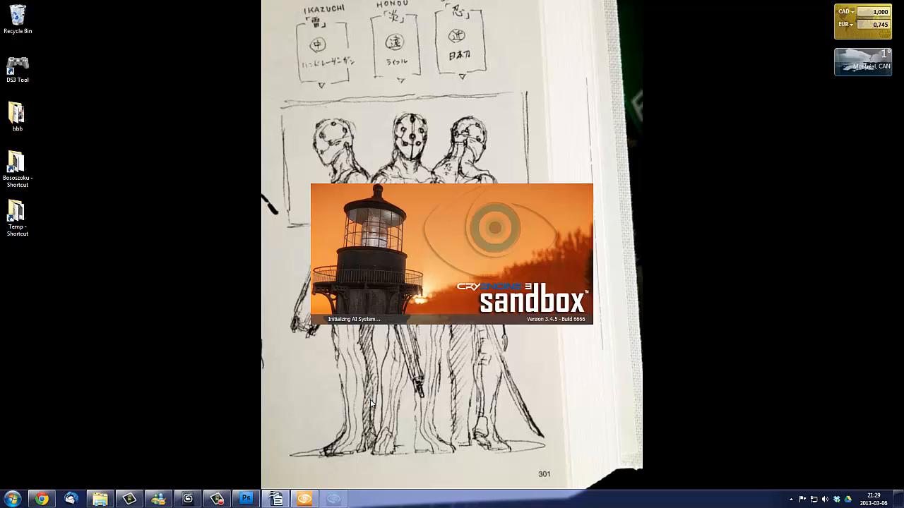
drag(440, 170, 486, 165)
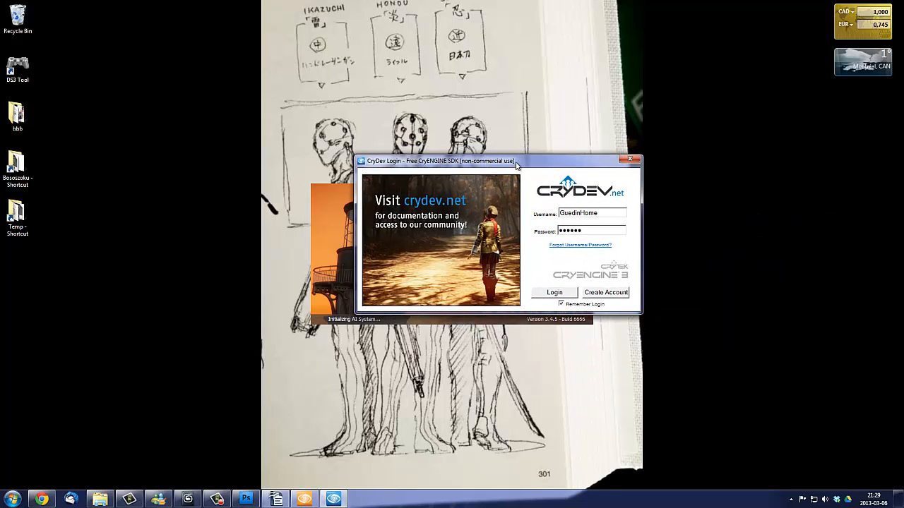
drag(516, 162, 514, 187)
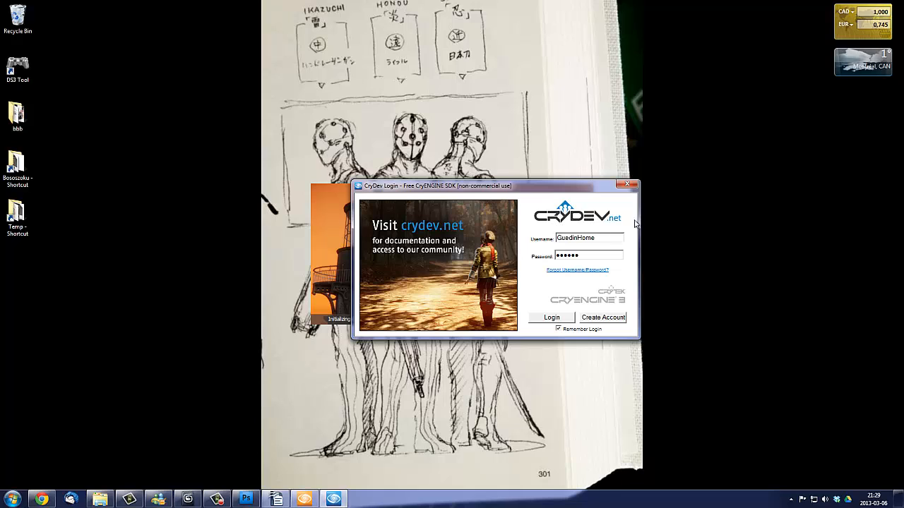
drag(546, 192, 572, 204)
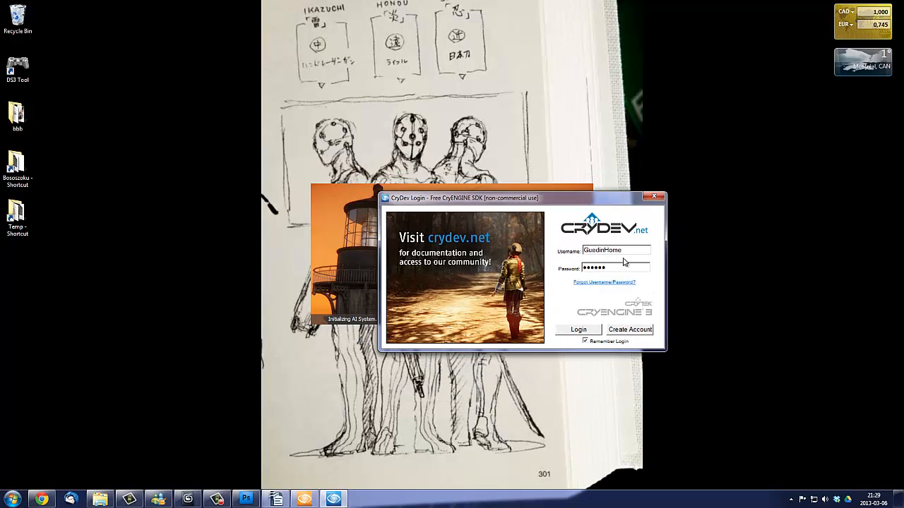
click(562, 329)
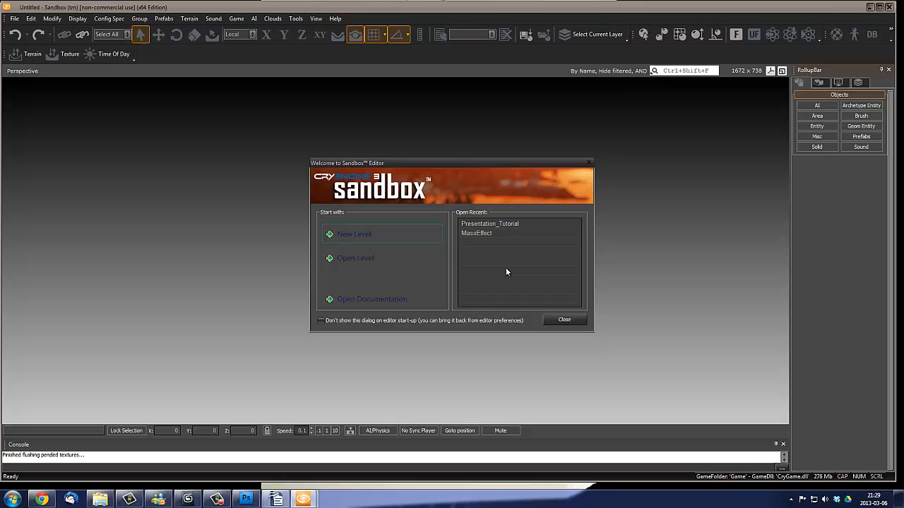
- Close the Sandbox welcome dialog and switch back to 3ds Max
drag(497, 164, 482, 148)
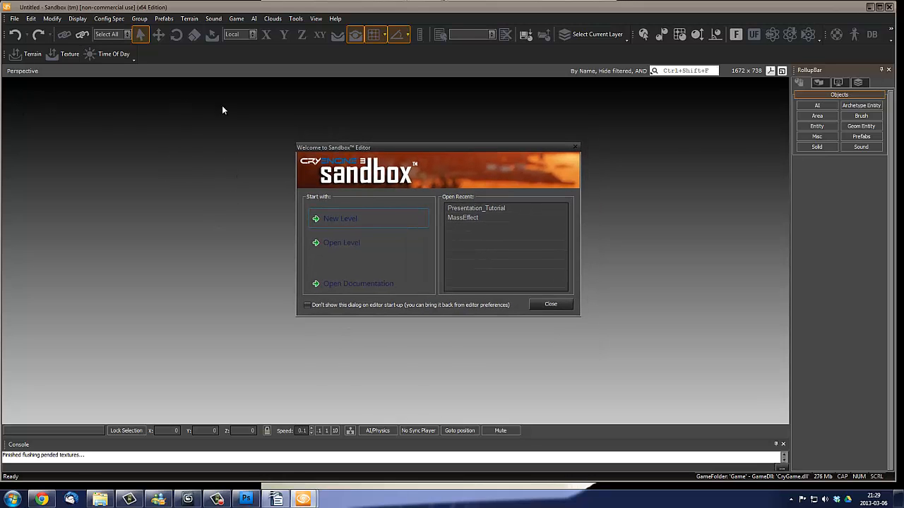
click(562, 307)
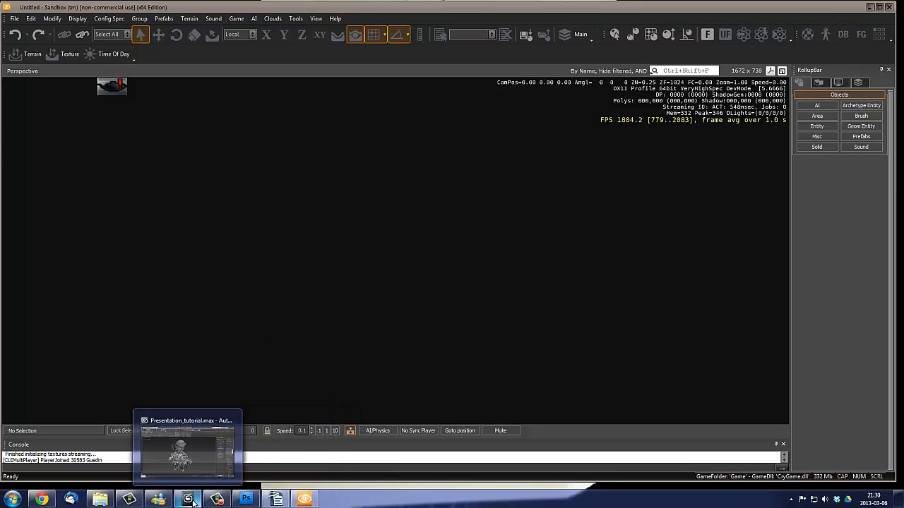
click(193, 503)
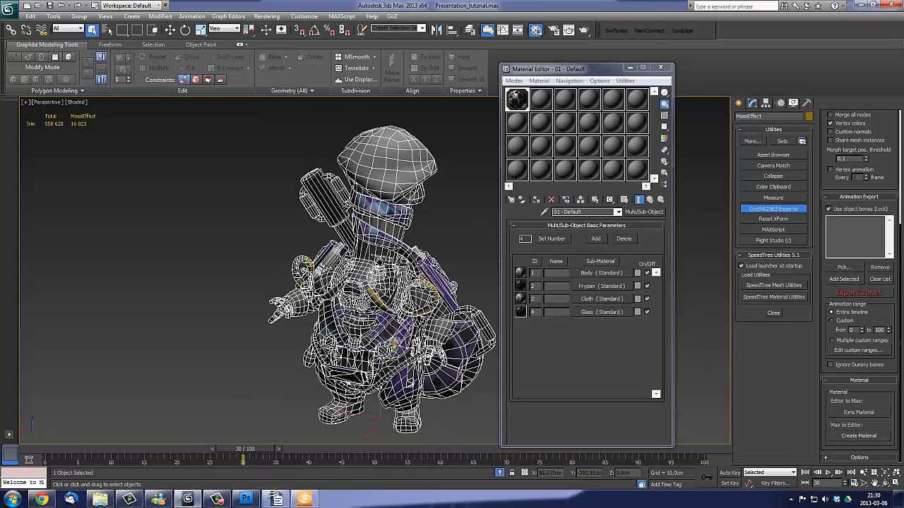
- Review the CryENGINE3 Exporter's geometry export, animation export and material settings for the character
middle_drag(380, 262, 370, 267)
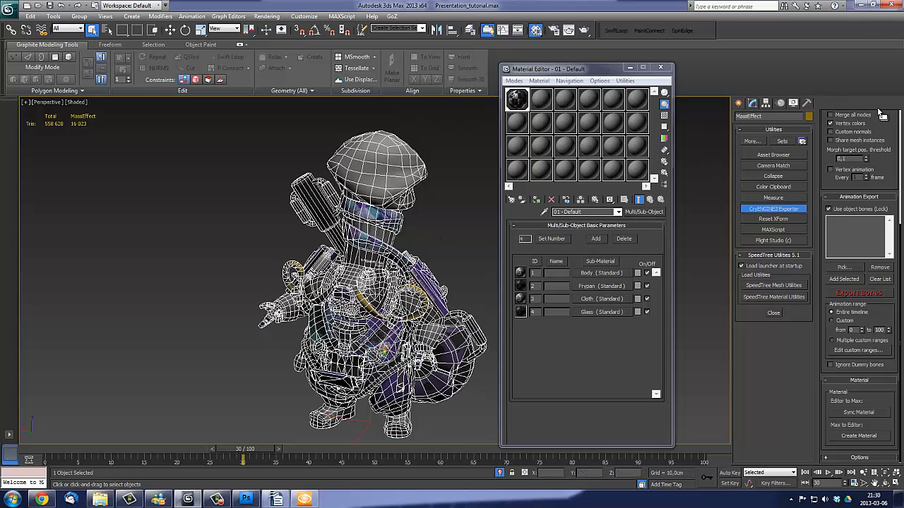
scroll(895, 127, up, 5)
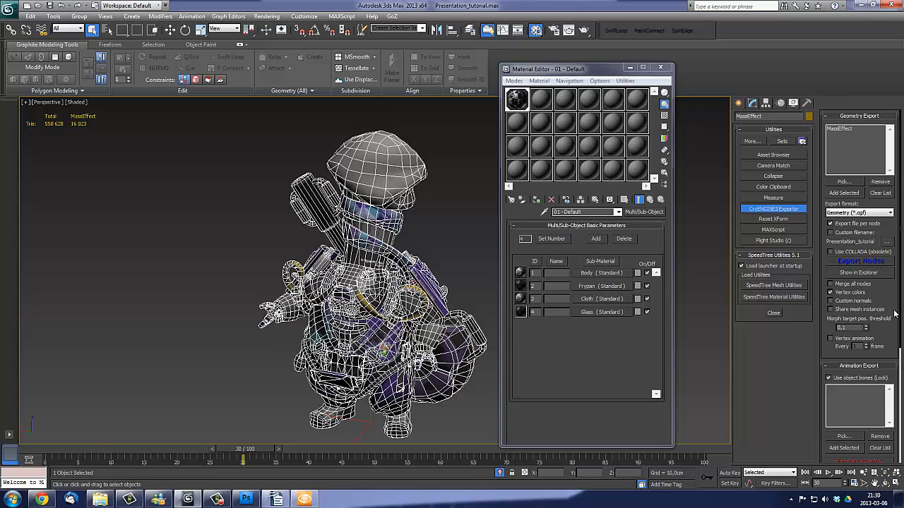
drag(895, 317, 894, 94)
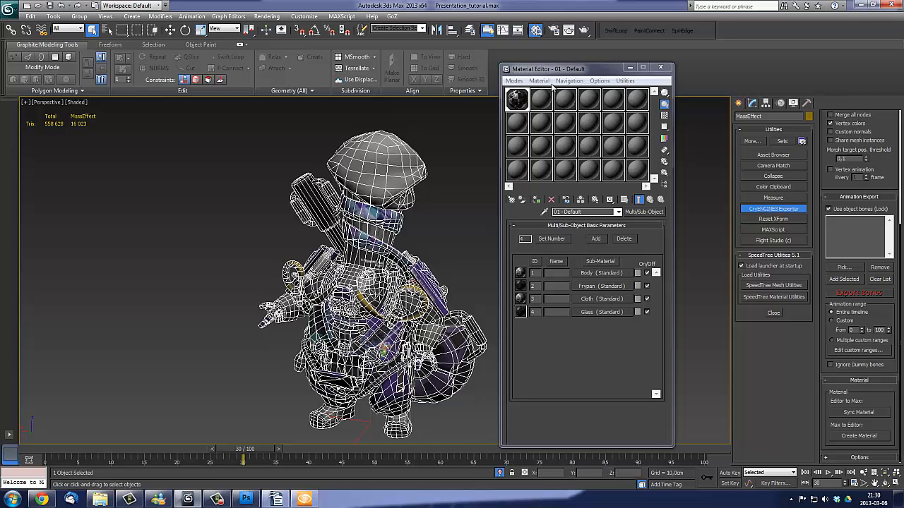
- Inspect the Crytek shader parameters and maps of the Body sub-material, returning to the parent Multi/Sub-Object material
drag(553, 69, 596, 106)
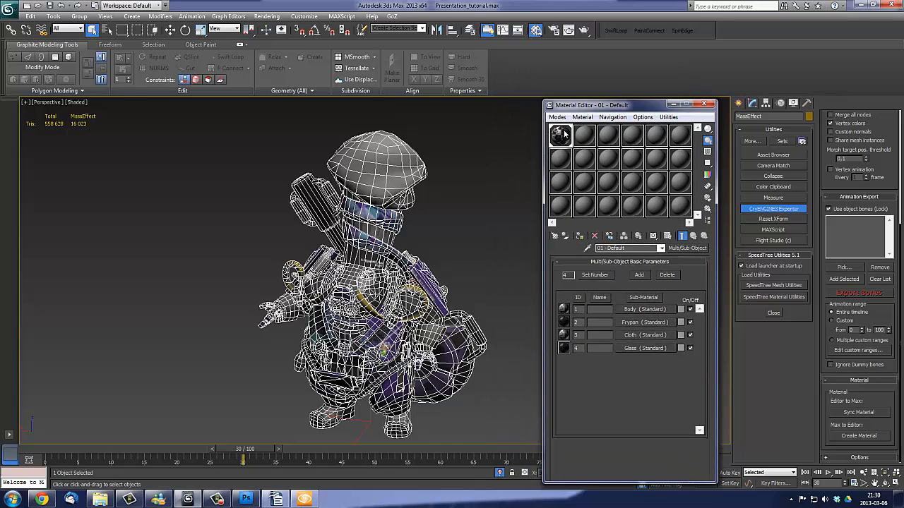
click(682, 236)
click(656, 312)
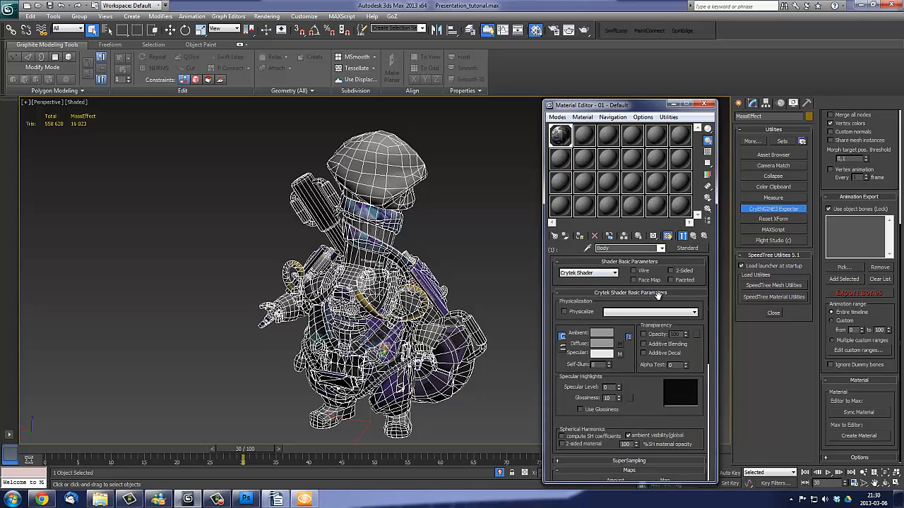
drag(692, 290, 680, 214)
drag(640, 318, 651, 400)
click(694, 236)
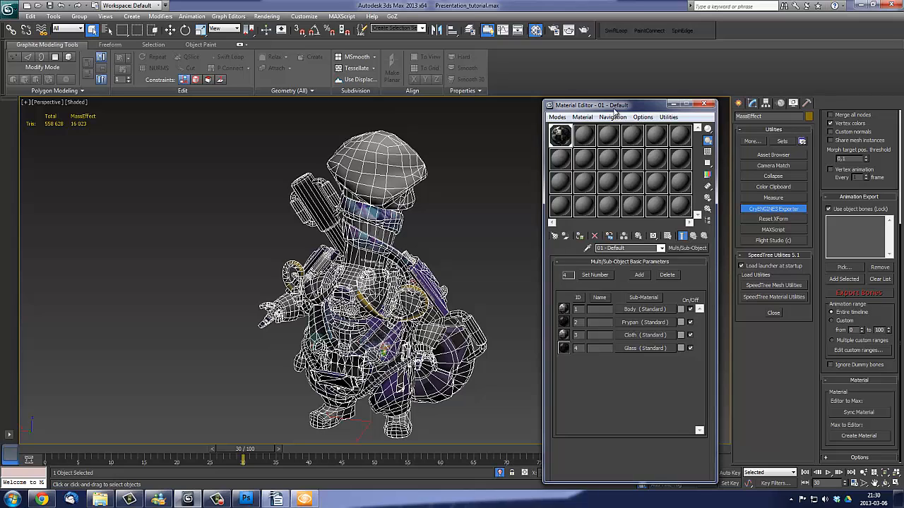
drag(614, 106, 555, 94)
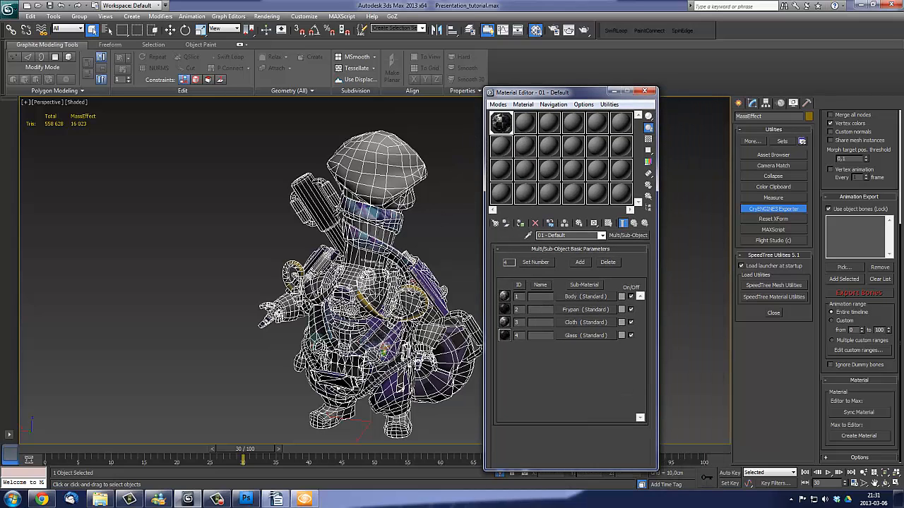
- Create the material in Sandbox from the exporter and save it as Presentation_tutorial in the Objects/Presentation_tutorial folder
click(868, 436)
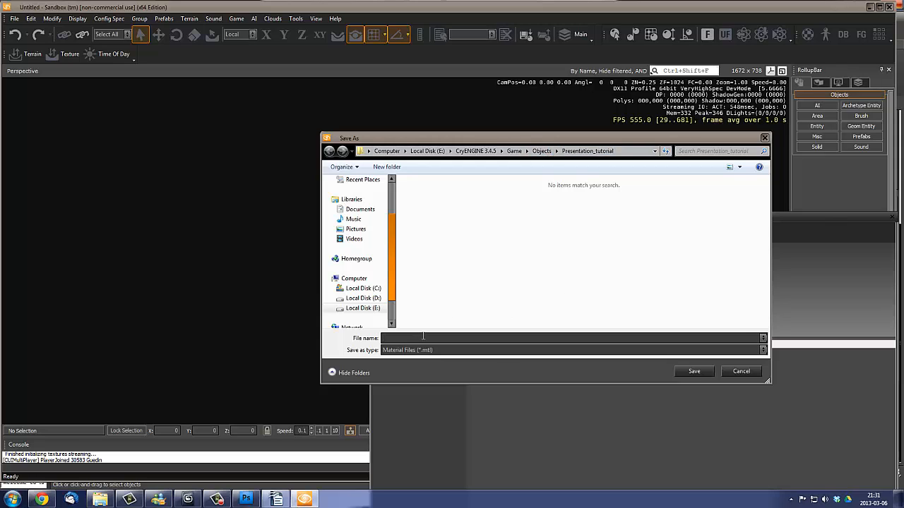
text(Present)
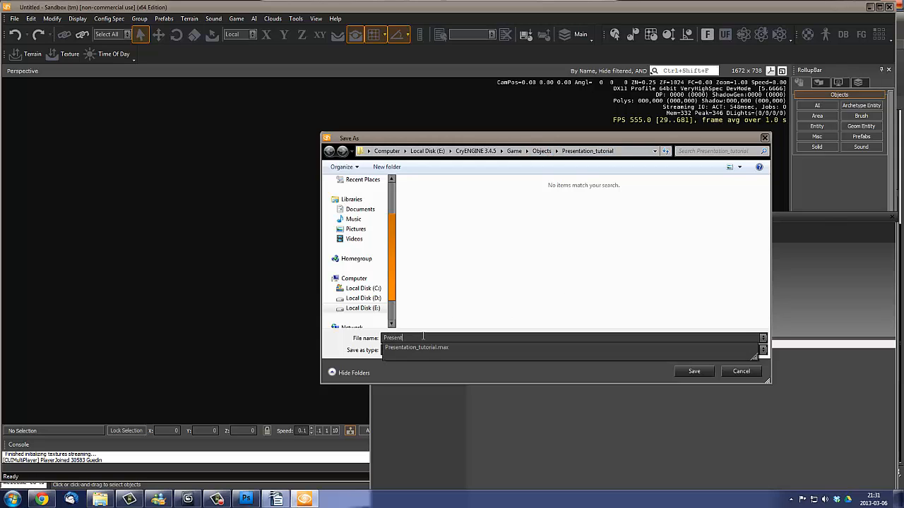
text(ation_tutorial.ma)
key(Return)
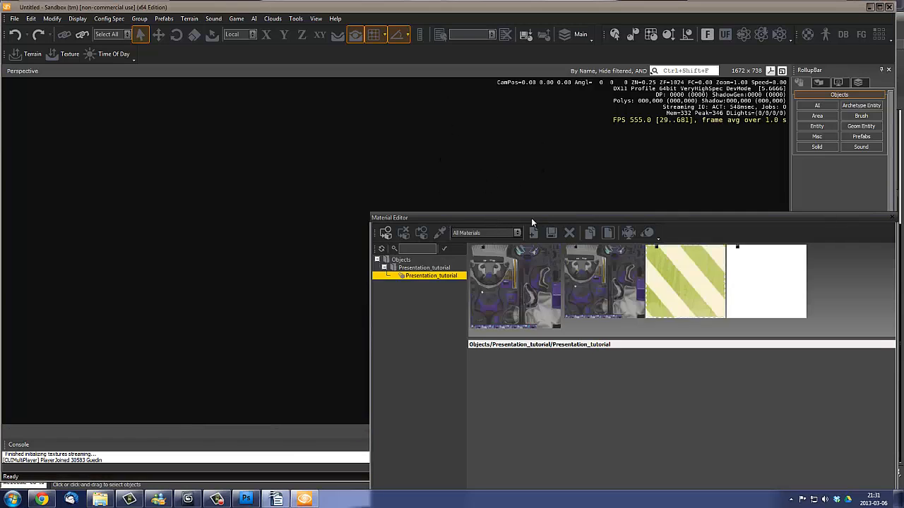
- Dock the Sandbox Material Editor and shrink and reposition the Sandbox window over 3ds Max
double_click(531, 217)
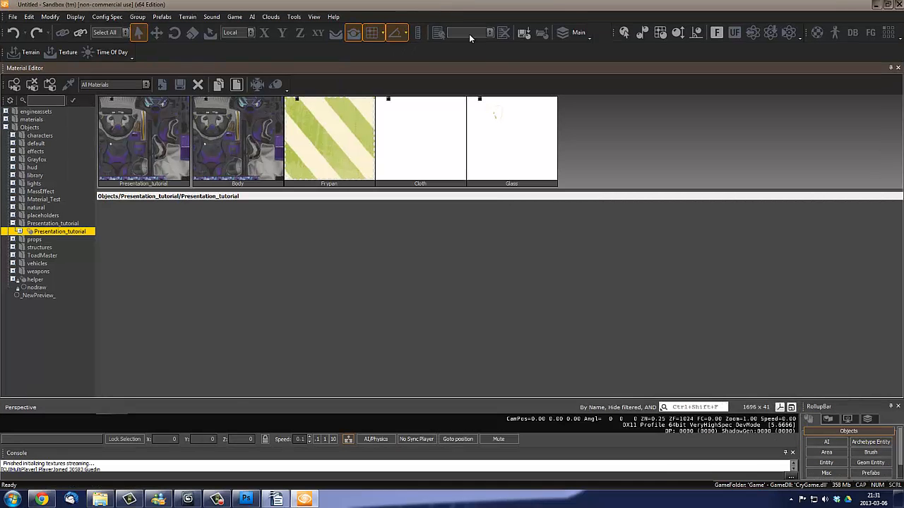
double_click(835, 4)
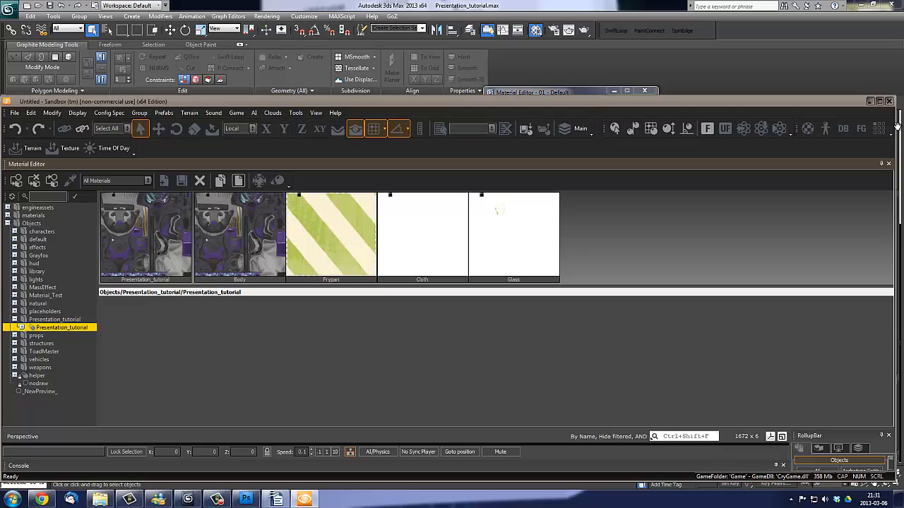
drag(891, 128, 505, 130)
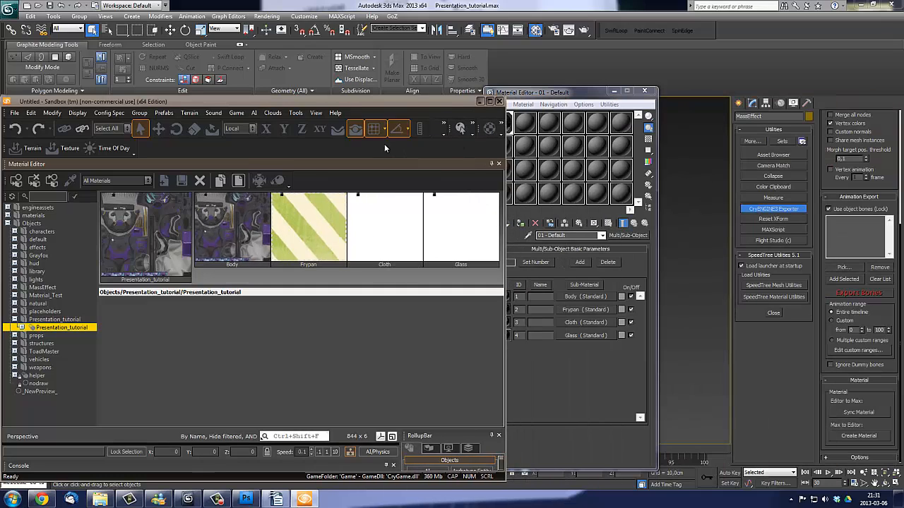
drag(387, 105, 630, 57)
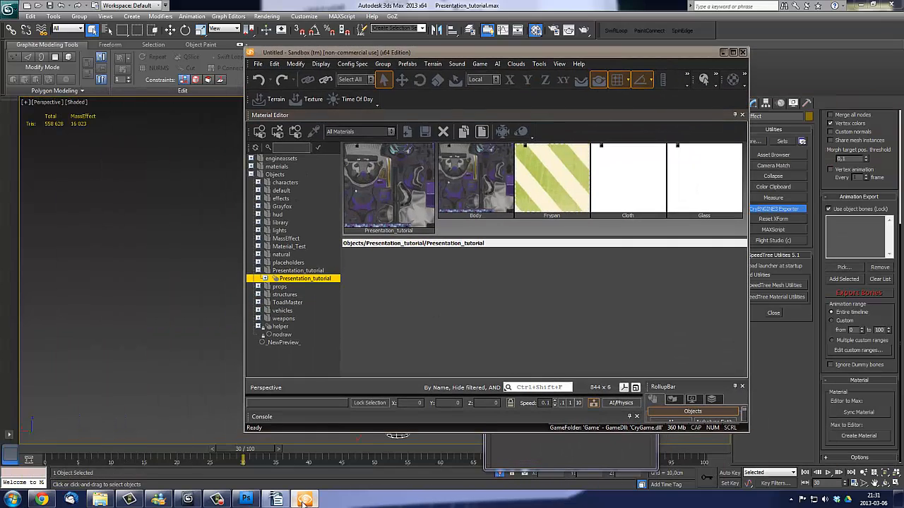
click(303, 499)
click(303, 499)
- Expand the Presentation_tutorial material and examine the settings and texture maps of its Body, Frypan, Cloth and Glass sub-materials
click(265, 279)
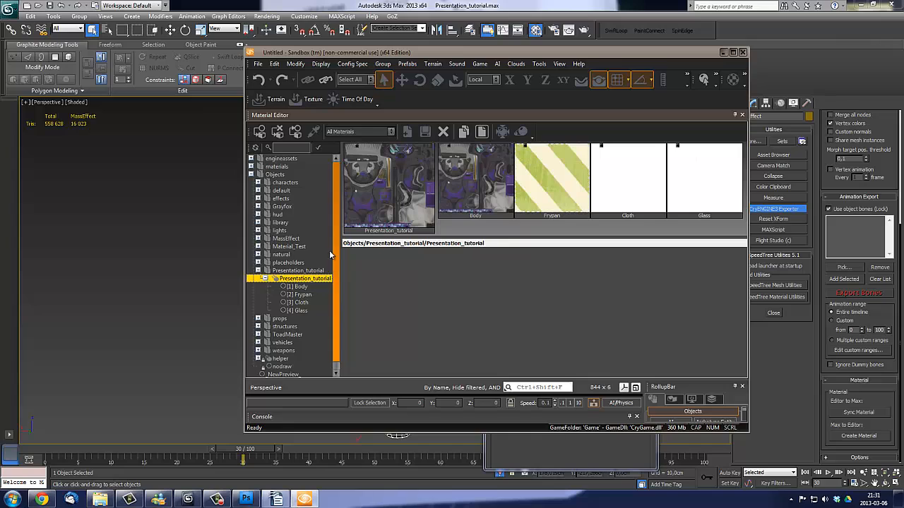
scroll(332, 259, down, 1)
click(300, 279)
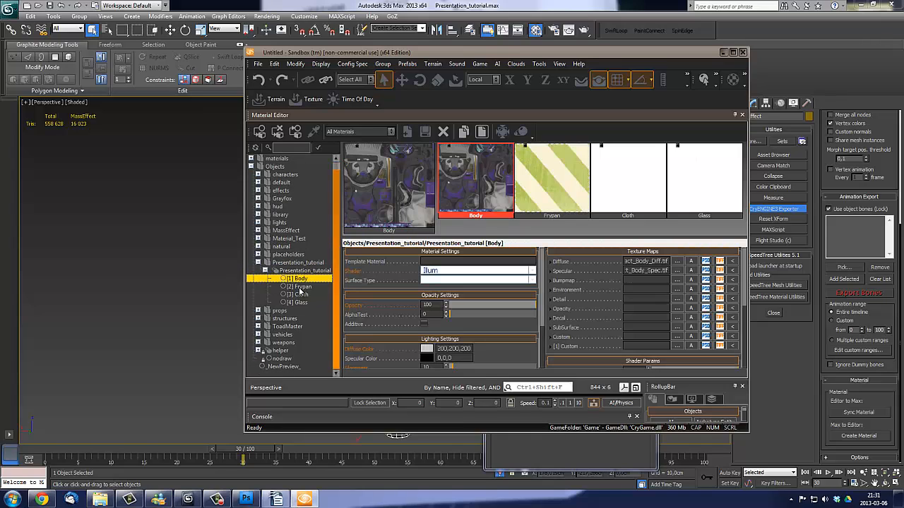
click(300, 287)
click(300, 294)
click(301, 303)
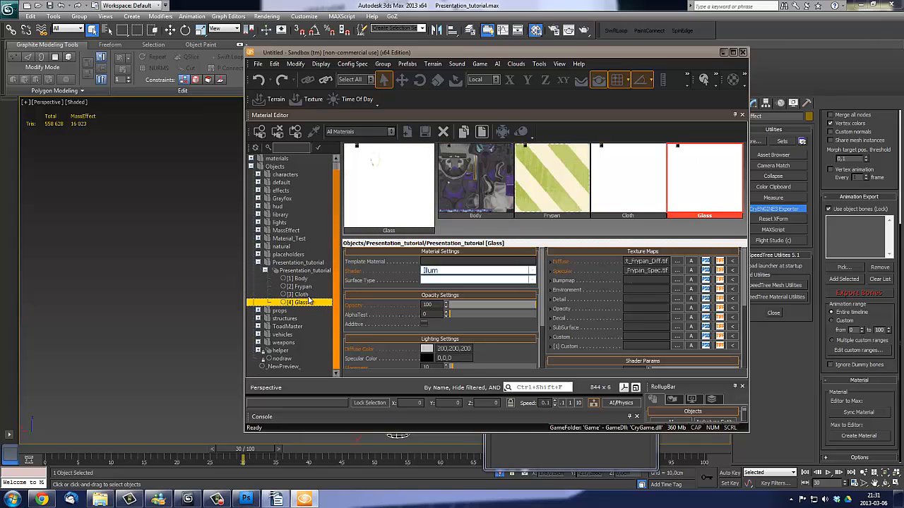
click(301, 294)
click(300, 287)
click(300, 279)
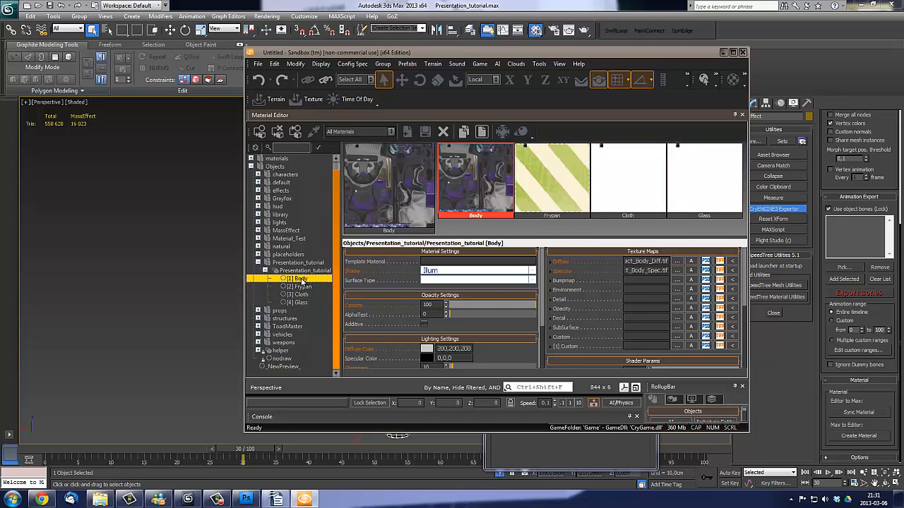
click(301, 287)
click(301, 295)
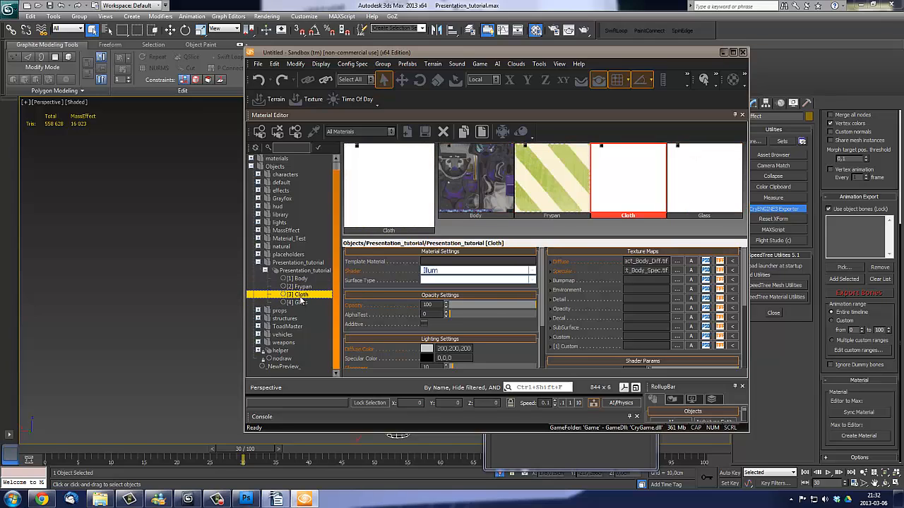
click(301, 302)
mouse_move(636, 257)
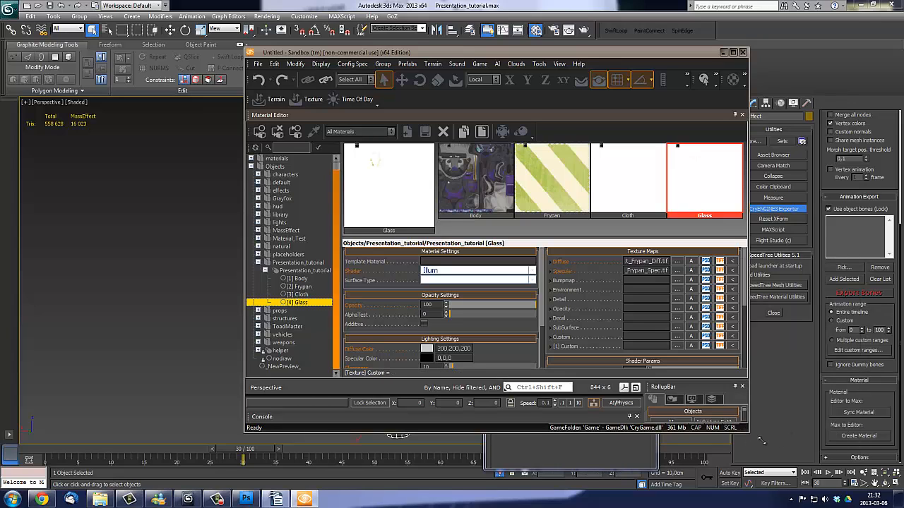
drag(761, 440, 840, 472)
click(305, 302)
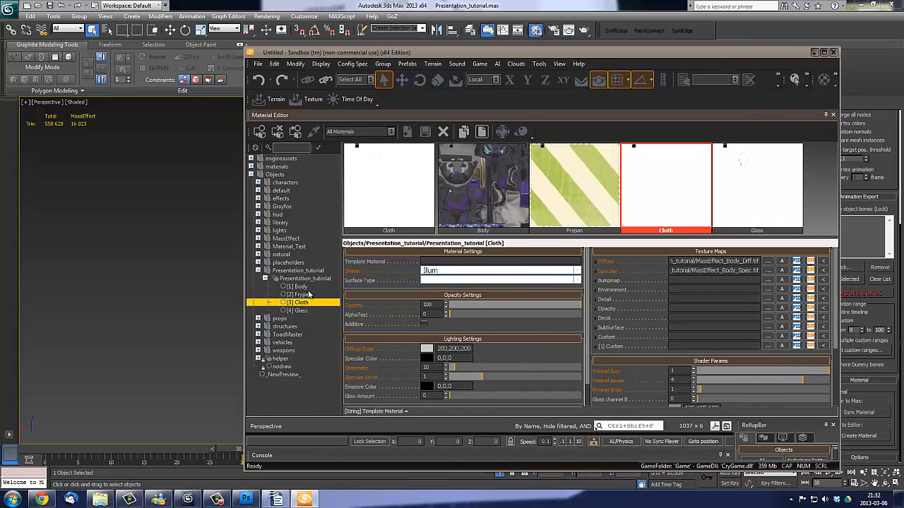
click(305, 294)
- Assign MassEffect_Body_ddn.tif from the masseffect folder as the bump map of the Body sub-material
click(305, 286)
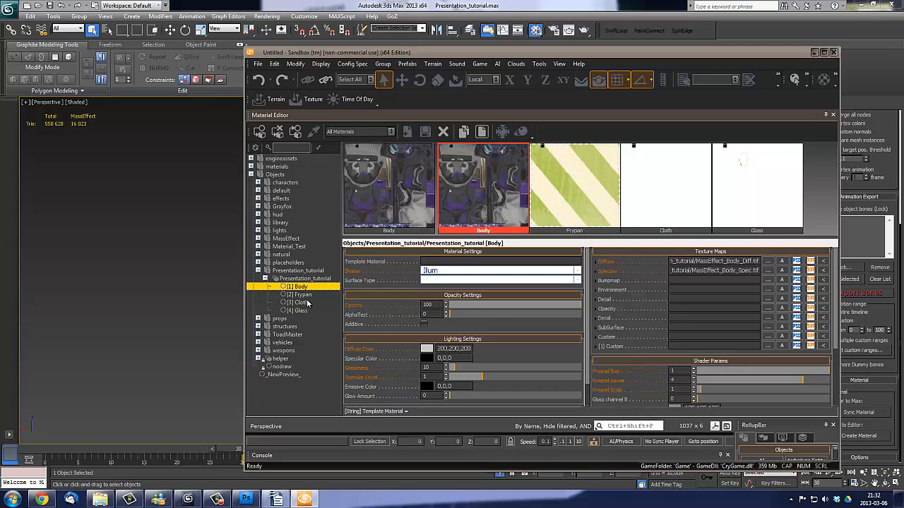
click(768, 280)
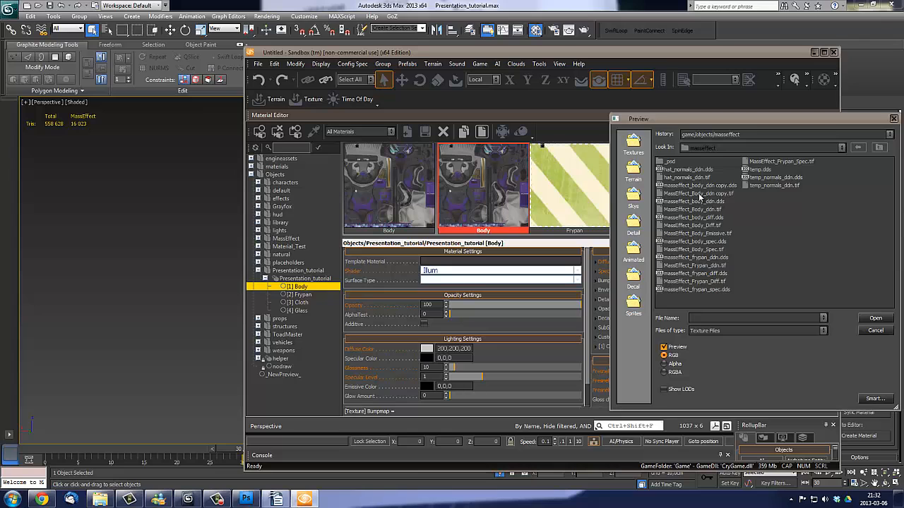
click(703, 210)
double_click(703, 211)
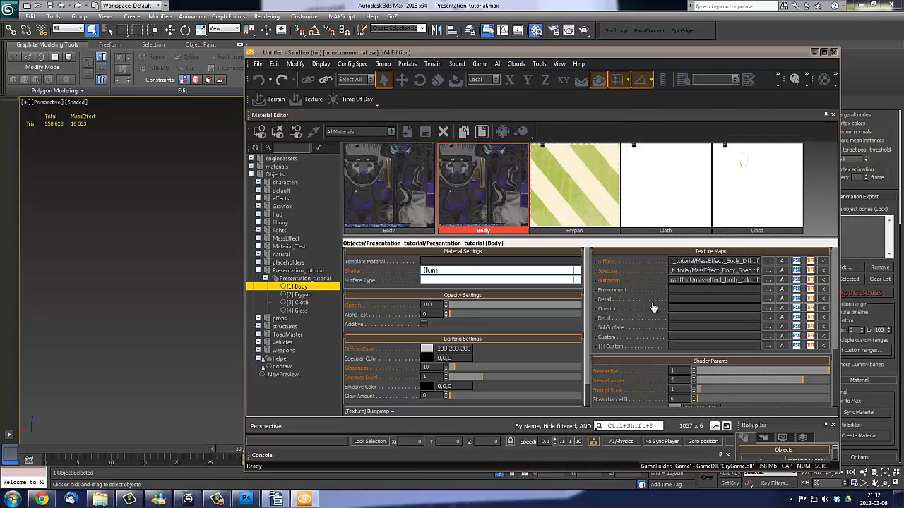
- Assign MassEffect_Frypan_ddn.tif as the bump map of the Frypan sub-material
click(302, 294)
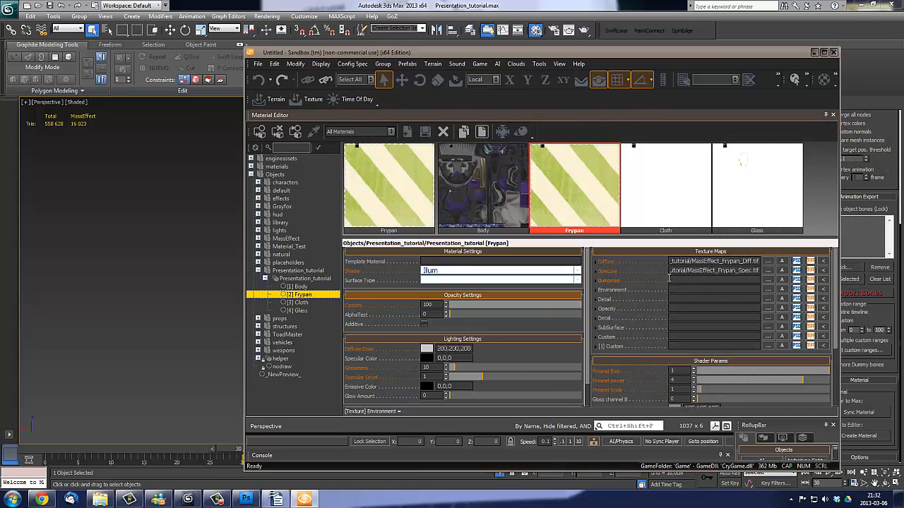
click(767, 280)
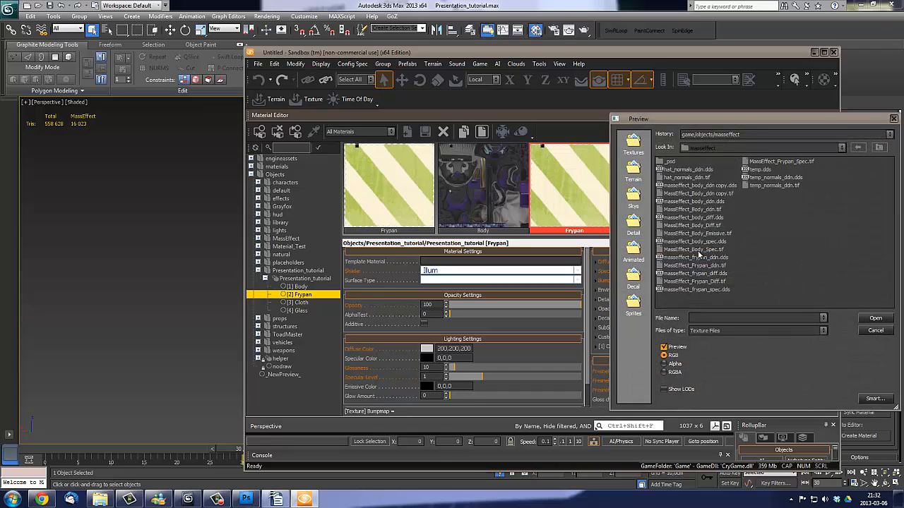
click(716, 267)
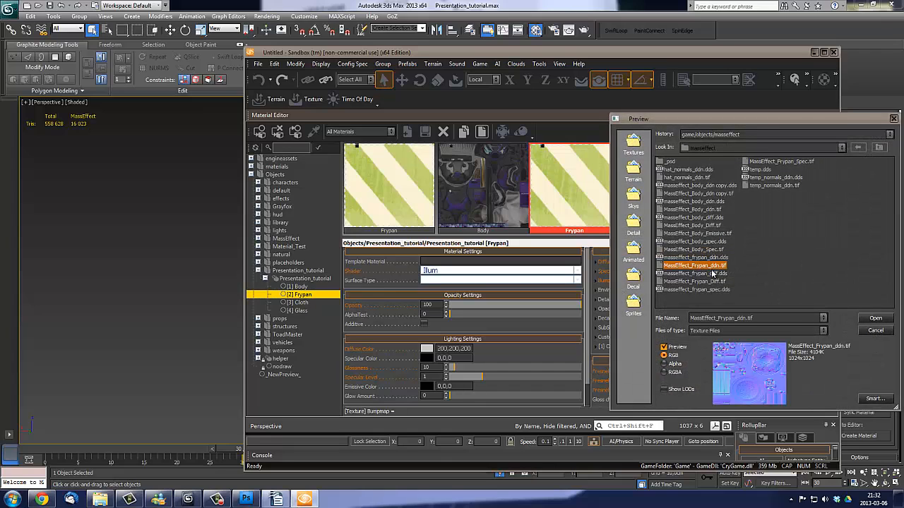
double_click(709, 268)
- Assign MassEffect_Body_ddn.tif as the bump map of the Cloth sub-material
click(301, 302)
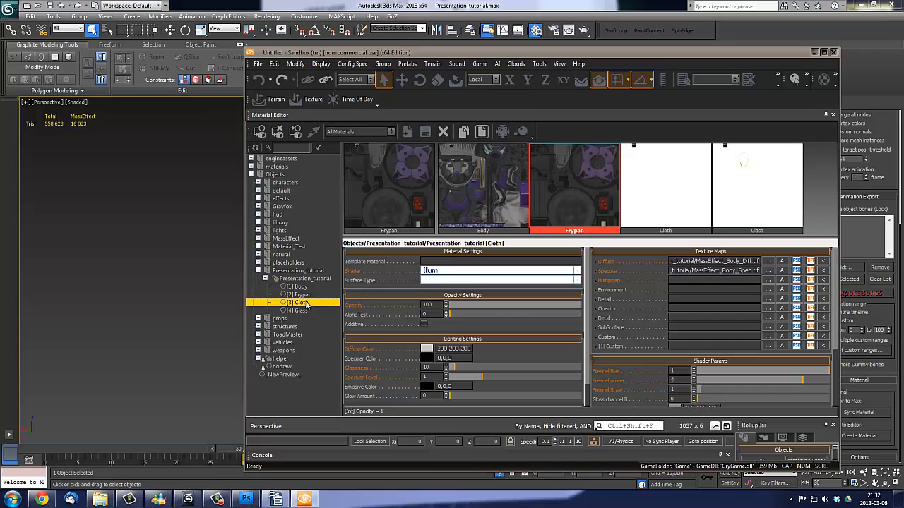
click(767, 281)
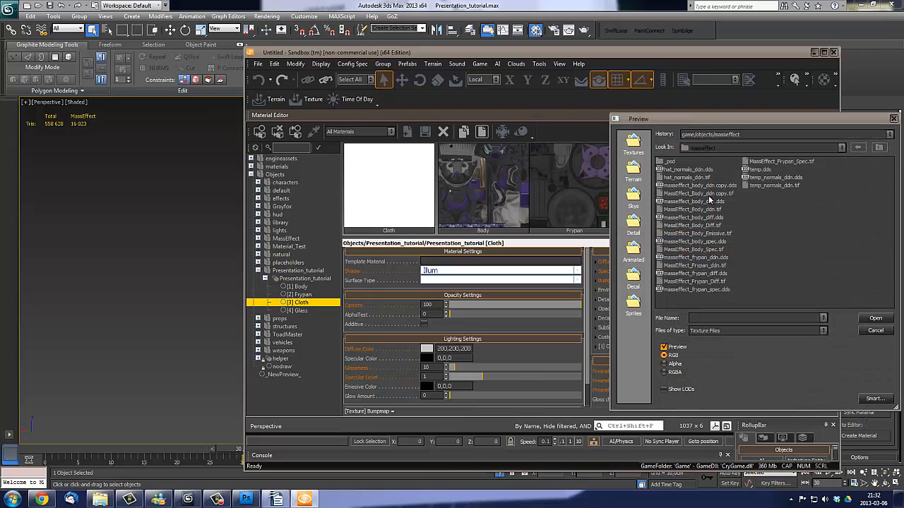
click(702, 209)
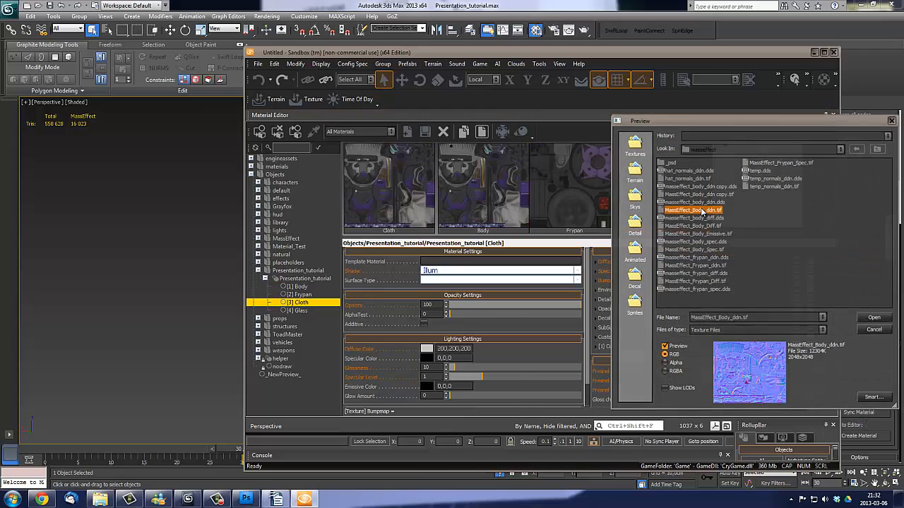
double_click(702, 210)
- Assign MassEffect_Frypan_ddn.tif as the bump map of the Glass sub-material
click(296, 311)
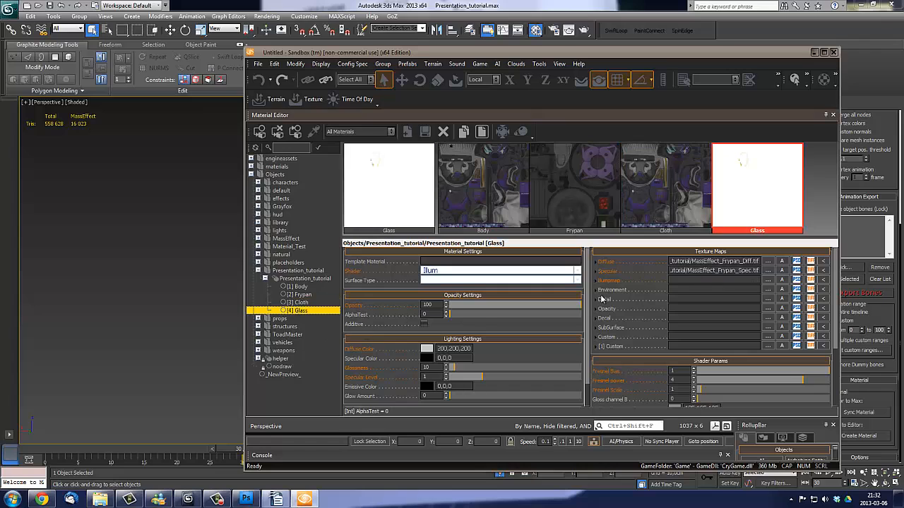
click(767, 289)
click(706, 282)
click(715, 266)
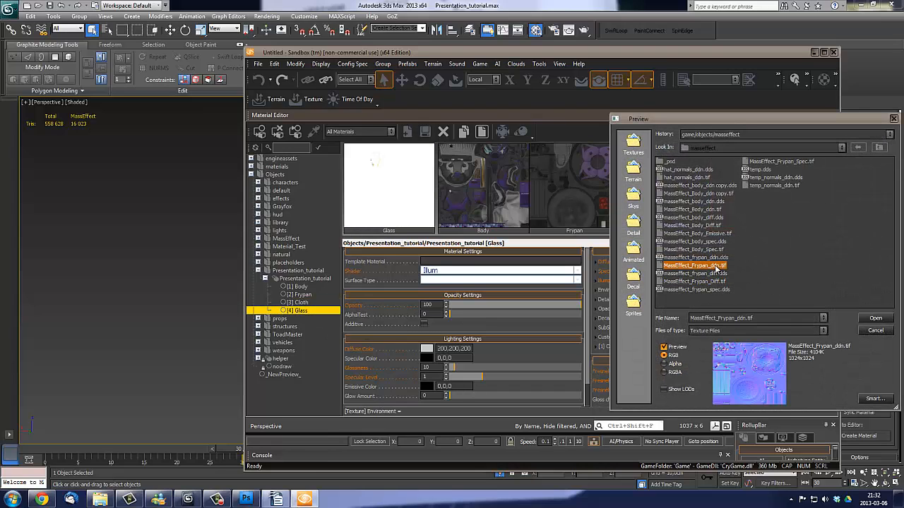
double_click(716, 267)
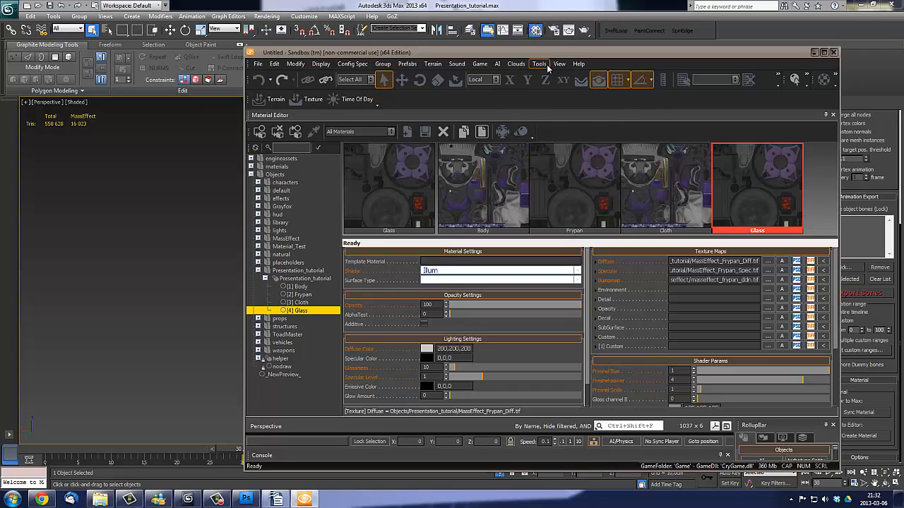
- Switch back to 3ds Max, reselect the character mesh and close the Material Editor
drag(552, 50, 551, 47)
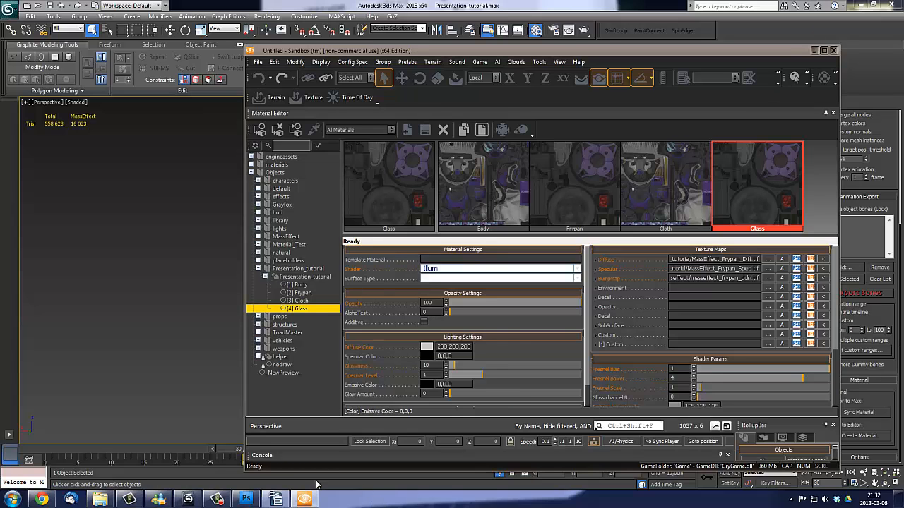
click(188, 499)
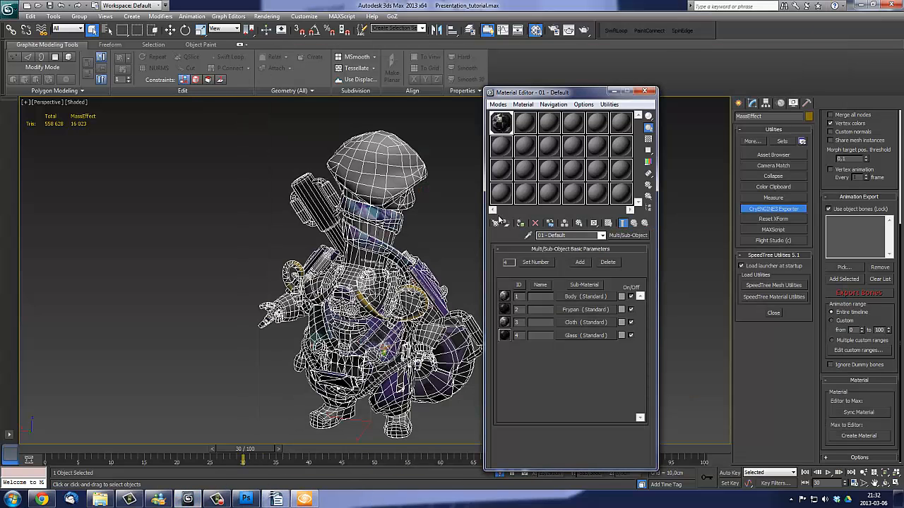
middle_drag(411, 220, 430, 213)
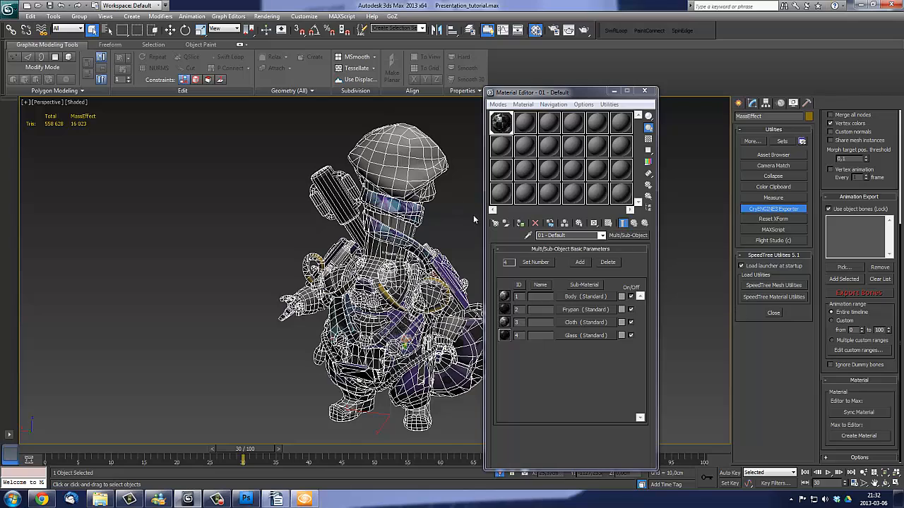
click(444, 199)
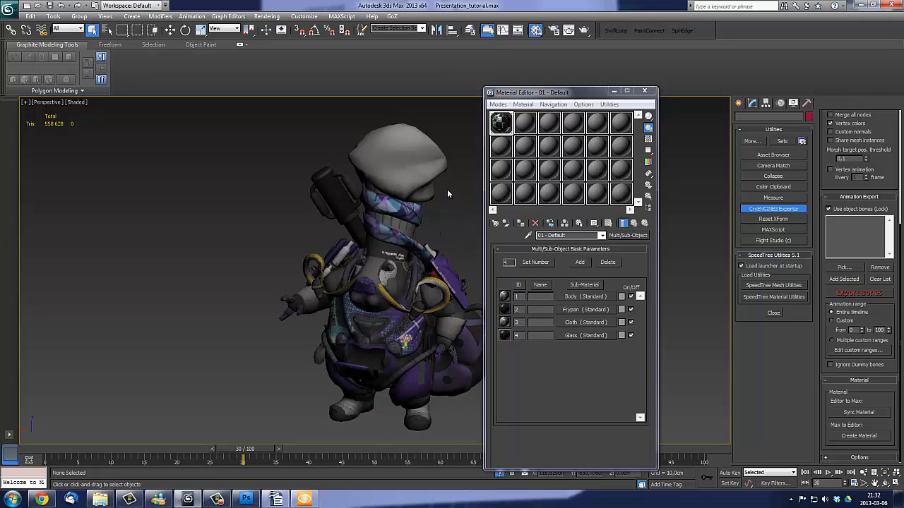
click(416, 365)
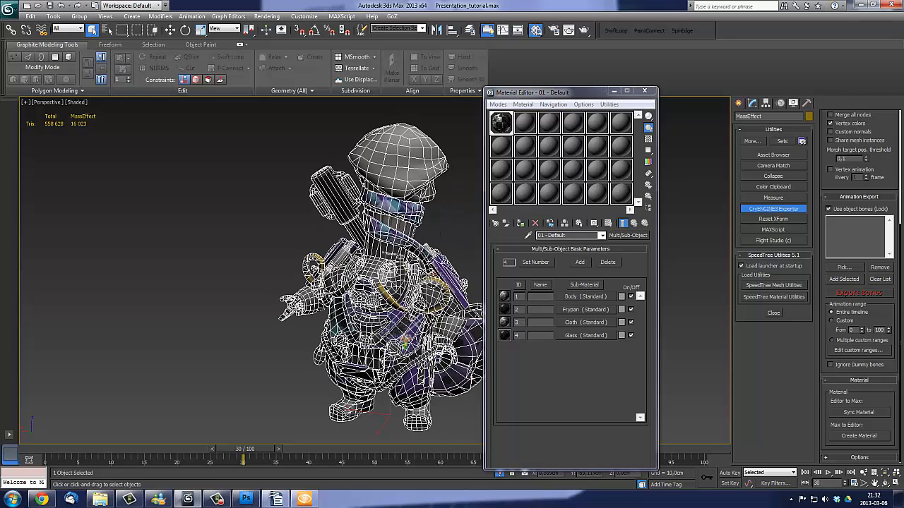
click(638, 93)
middle_drag(557, 191, 582, 182)
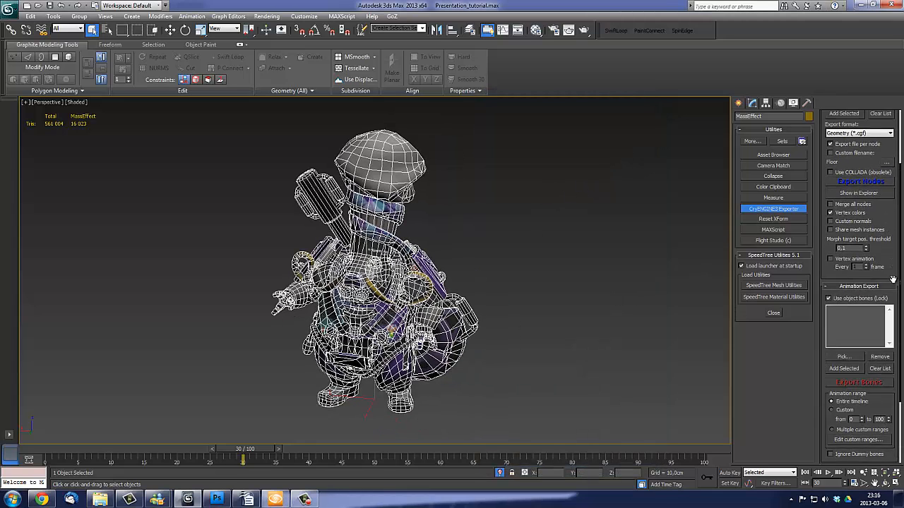
- Add the selected MassEffect character mesh to the exporter's geometry export list
drag(892, 280, 891, 360)
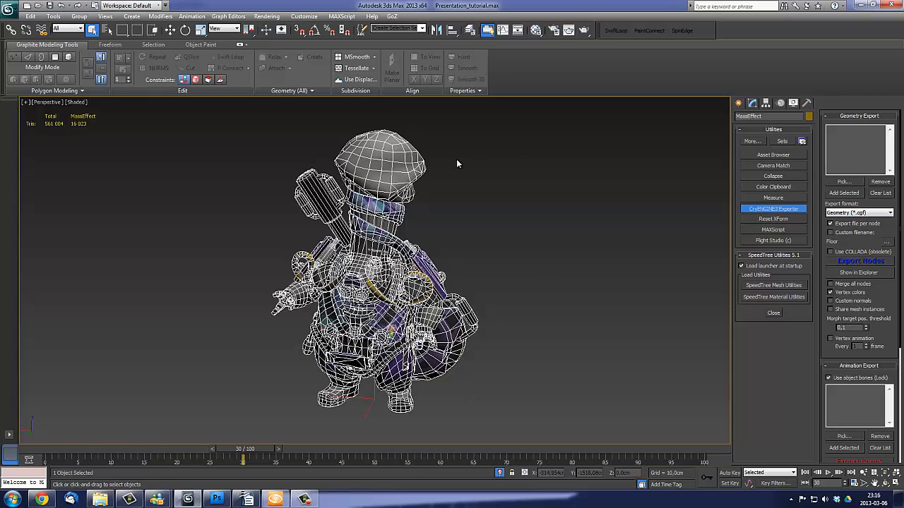
click(286, 247)
click(385, 228)
click(834, 193)
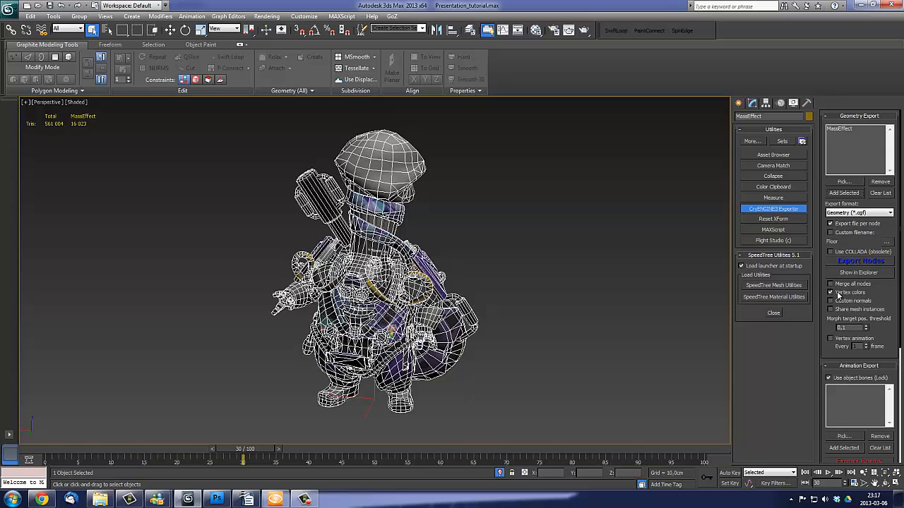
- Set the export destination to MassEffect.cgf in the Presentation_tutorial objects folder and export the nodes, overwriting the existing file
click(887, 243)
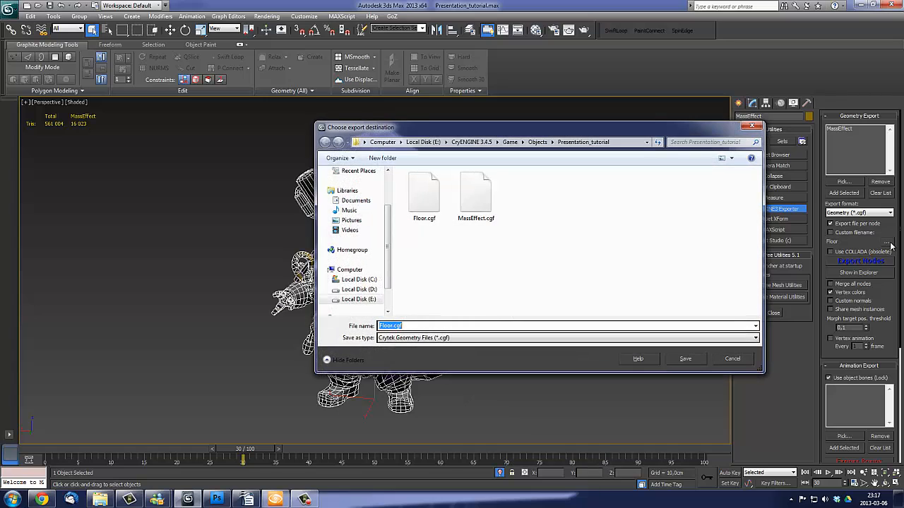
click(546, 238)
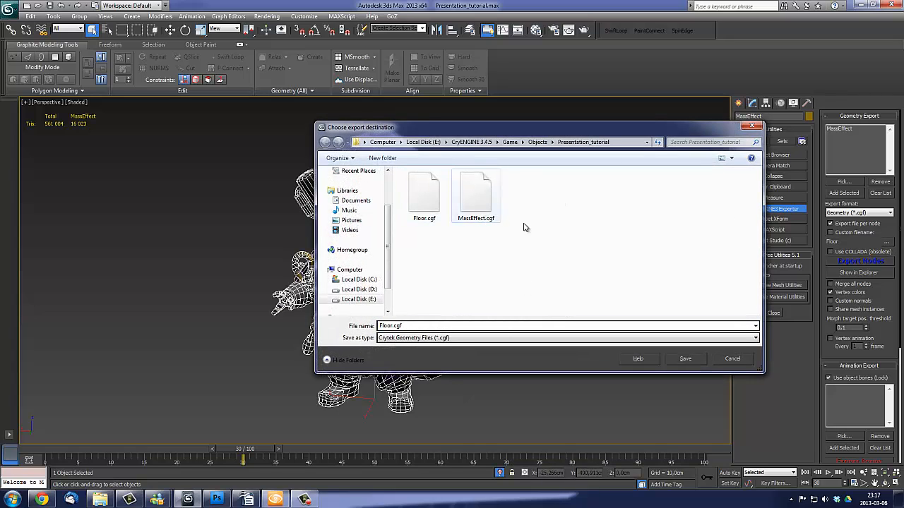
click(466, 200)
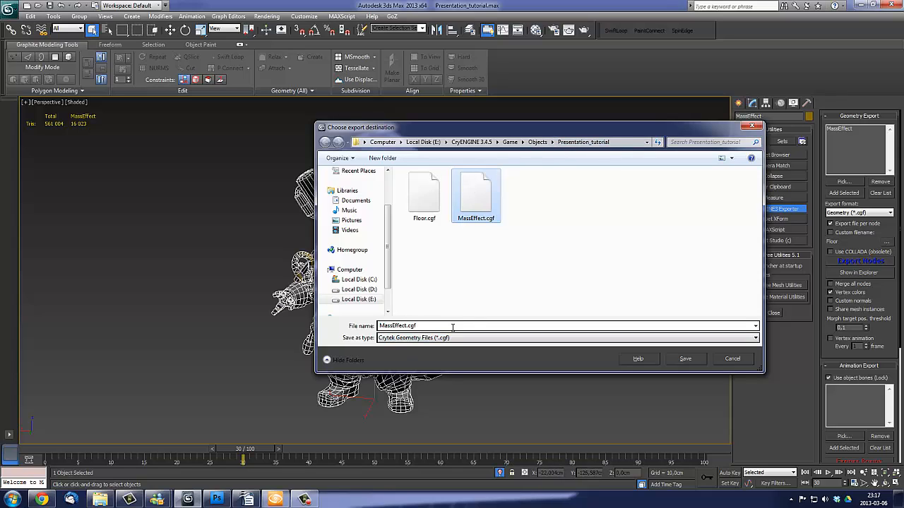
click(685, 360)
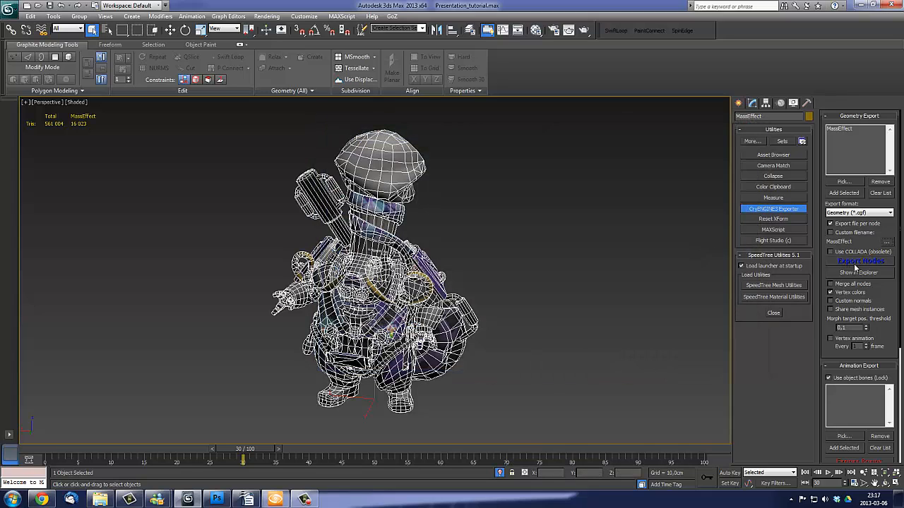
click(860, 263)
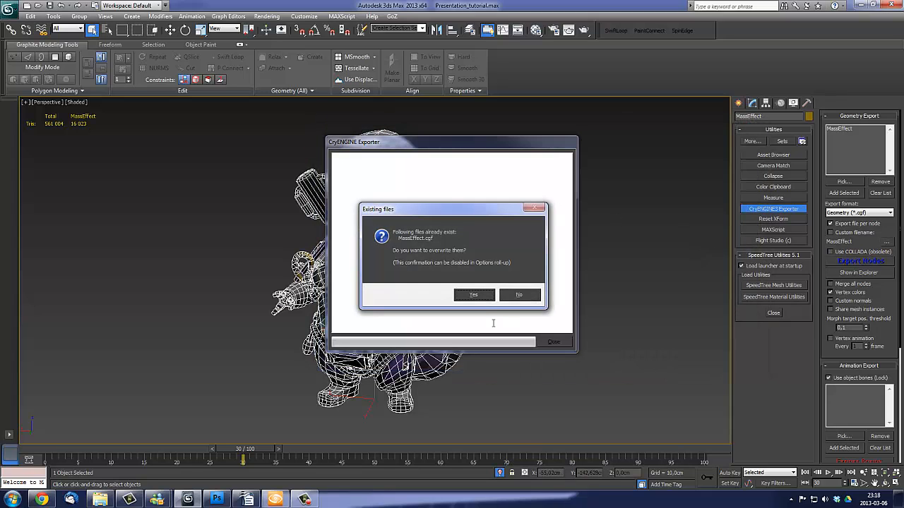
click(474, 295)
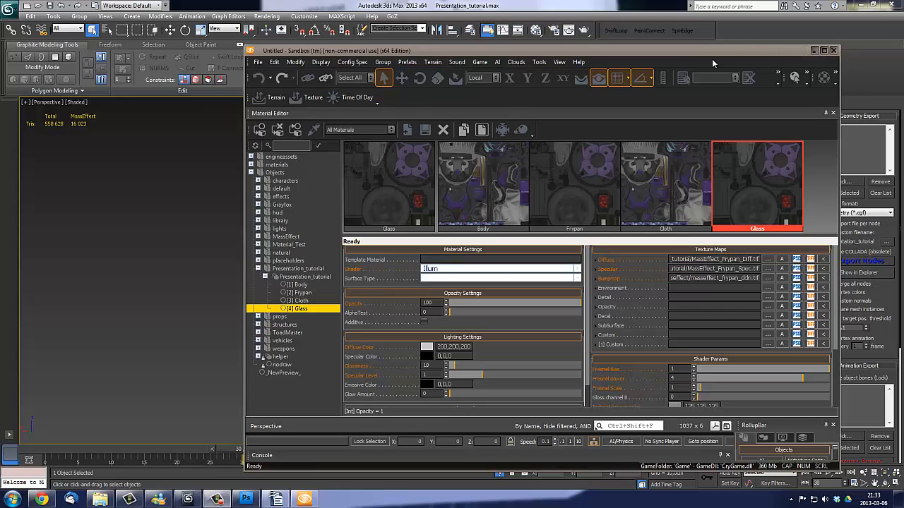
- Switch to CryENGINE Sandbox, keep it open without saving the level, minimize 3ds Max and maximize the Sandbox window
click(832, 50)
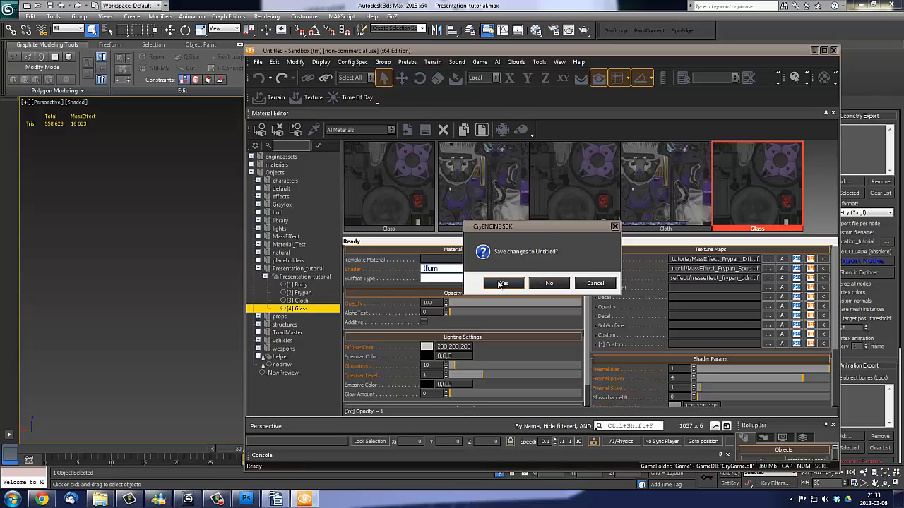
click(596, 283)
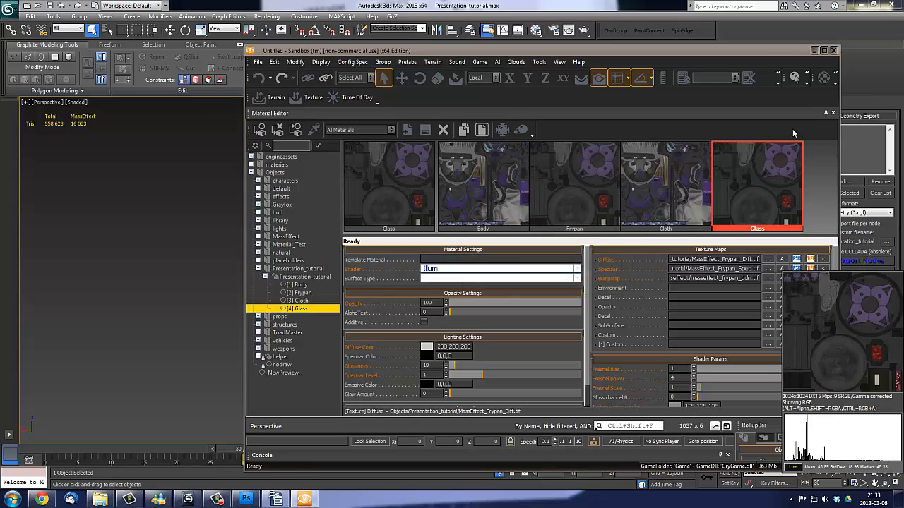
click(861, 6)
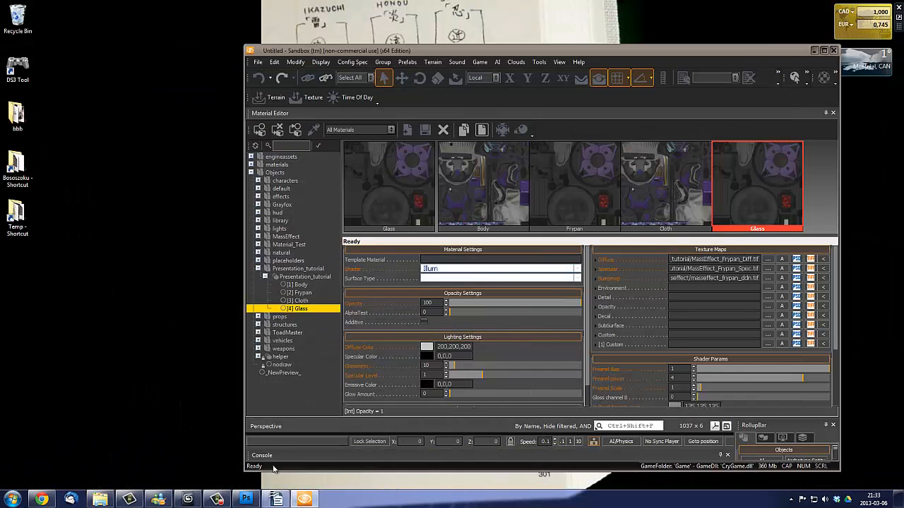
click(303, 500)
click(304, 499)
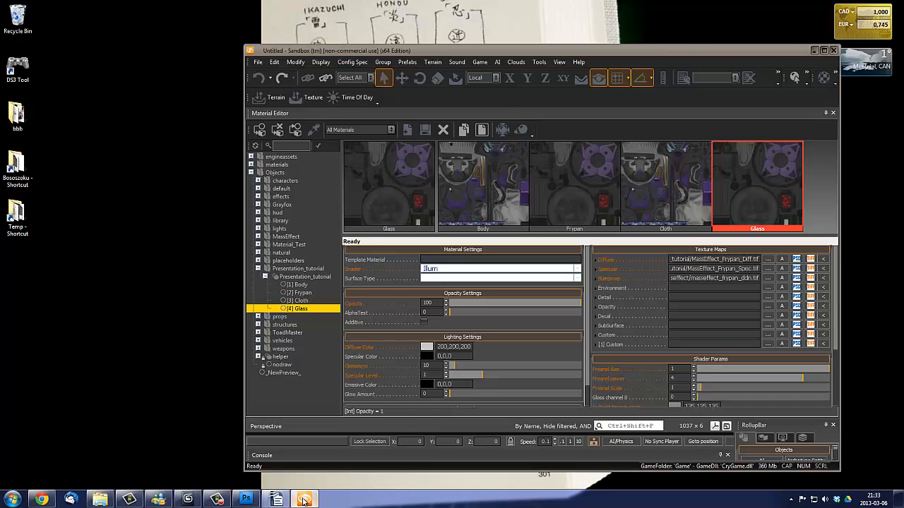
double_click(781, 51)
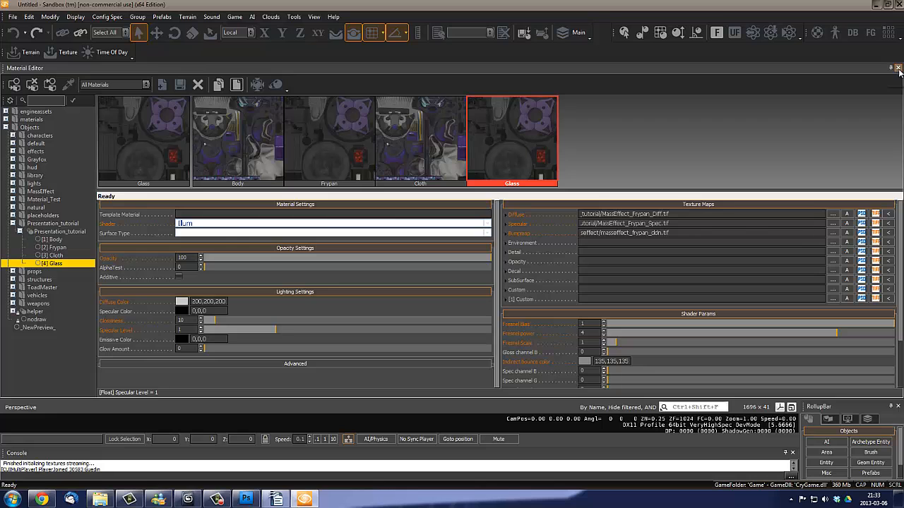
- Undock the Material Editor and close it
double_click(858, 70)
drag(803, 215, 687, 109)
click(733, 108)
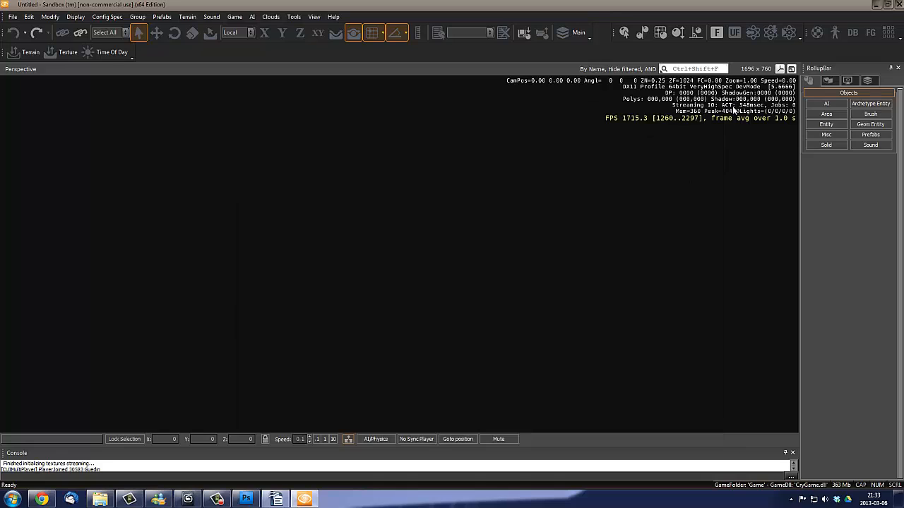
- Try to create a new level named Presentation_tutorial with a 128x128 heightmap at 1 meter per unit, discarding changes to the untitled level
click(13, 17)
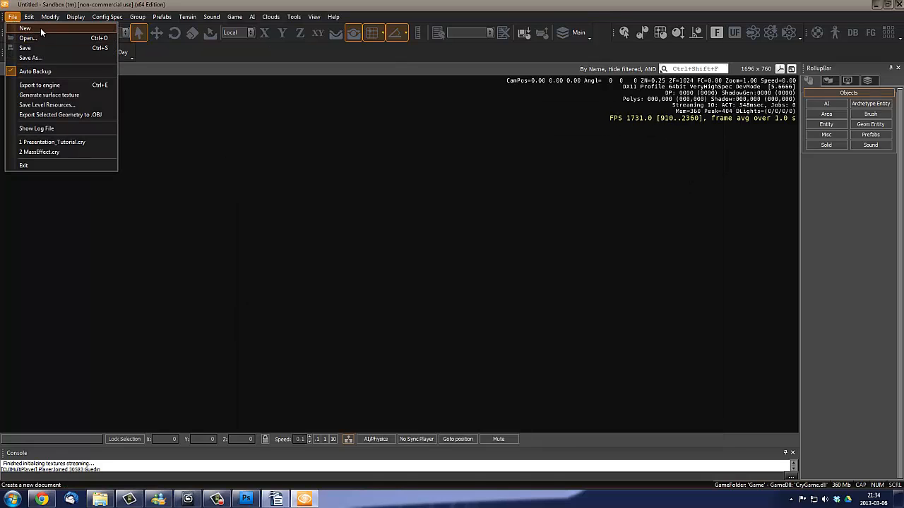
click(41, 28)
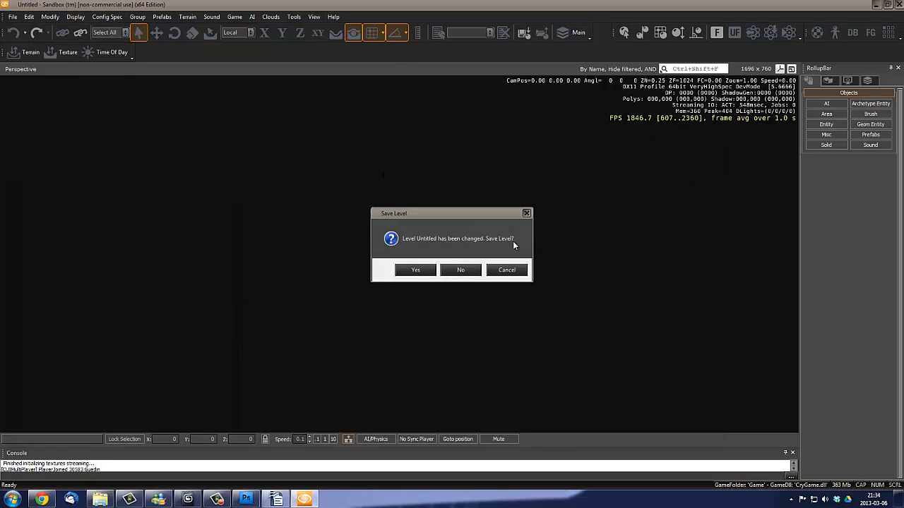
click(459, 270)
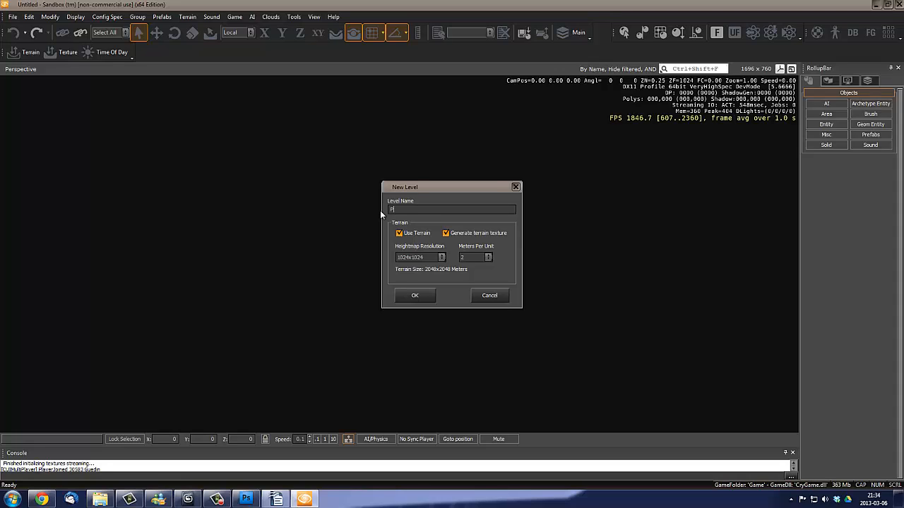
text(ntation_tutorial)
click(419, 255)
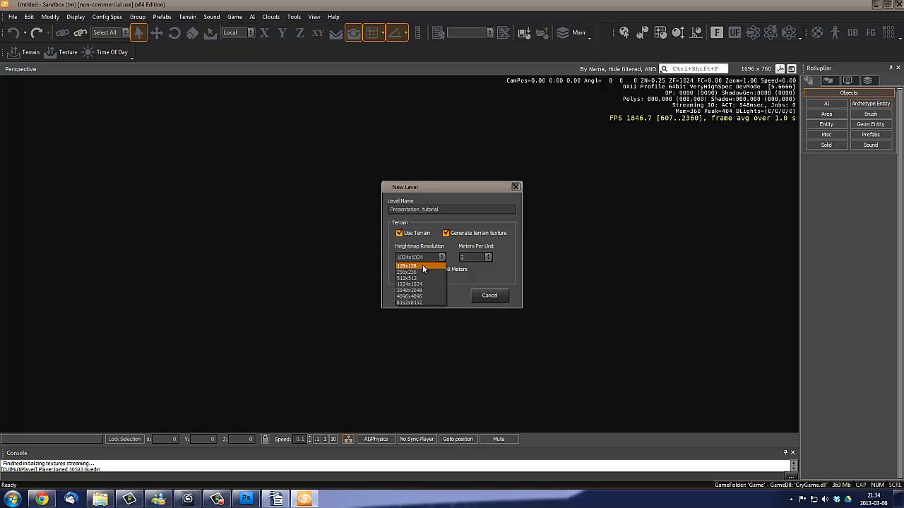
click(423, 265)
click(472, 258)
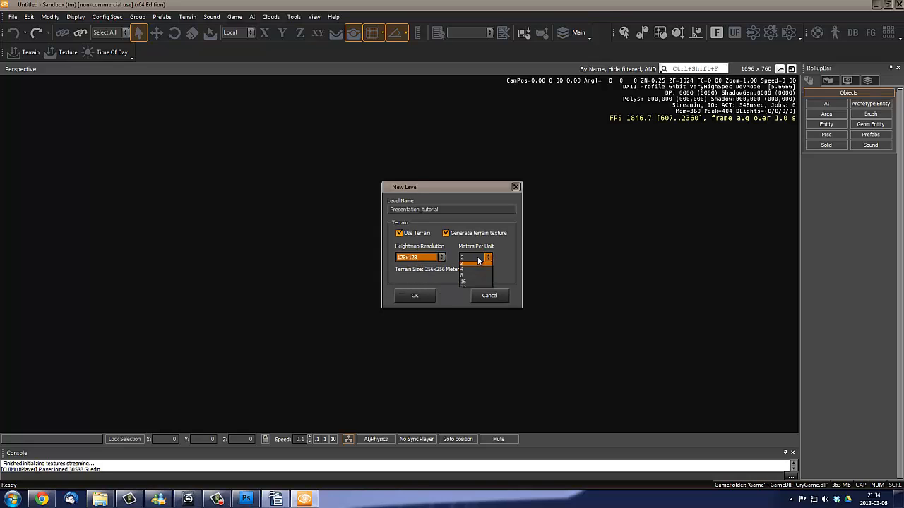
click(467, 267)
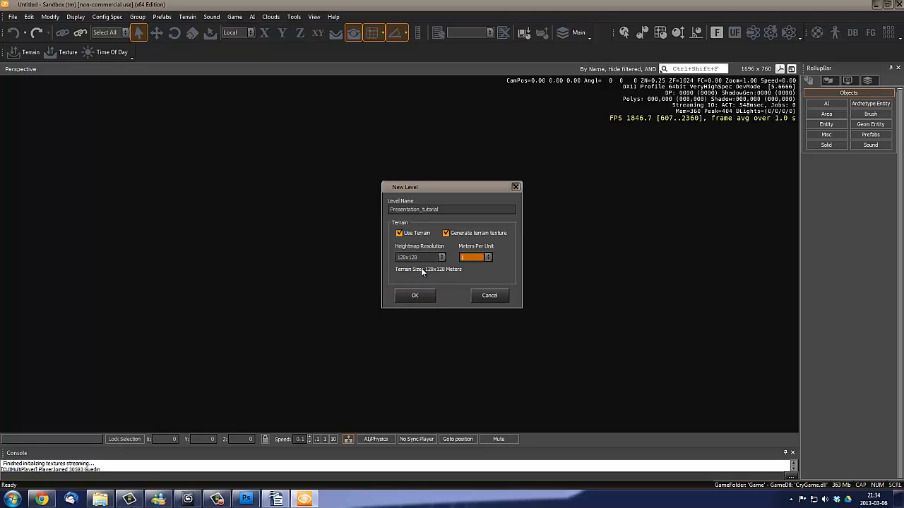
click(415, 295)
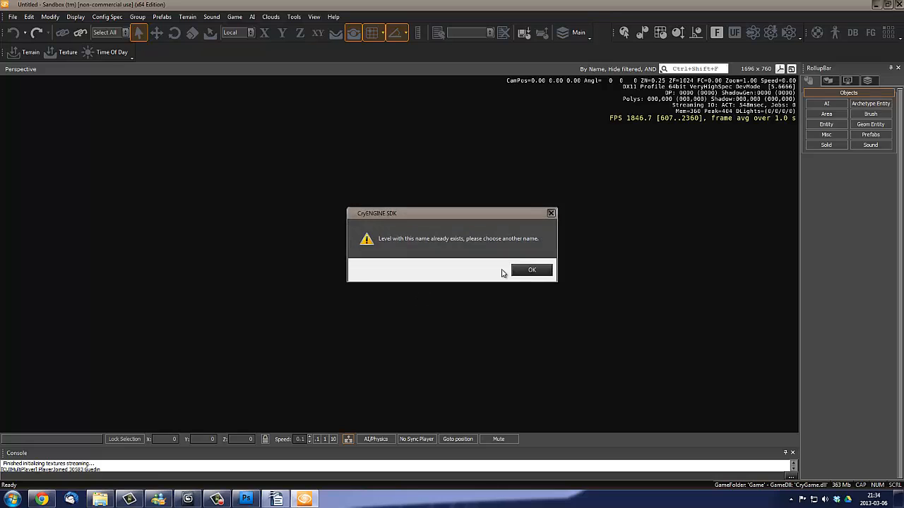
click(531, 270)
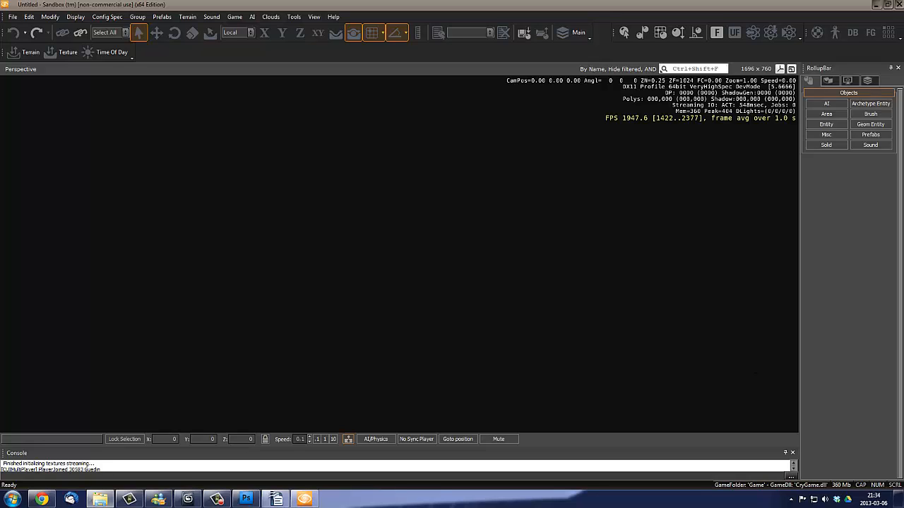
- In Windows Explorer, permanently delete the existing Presentation_Tutorial folder from the CryENGINE Levels folder and minimize the window
drag(903, 95, 519, 64)
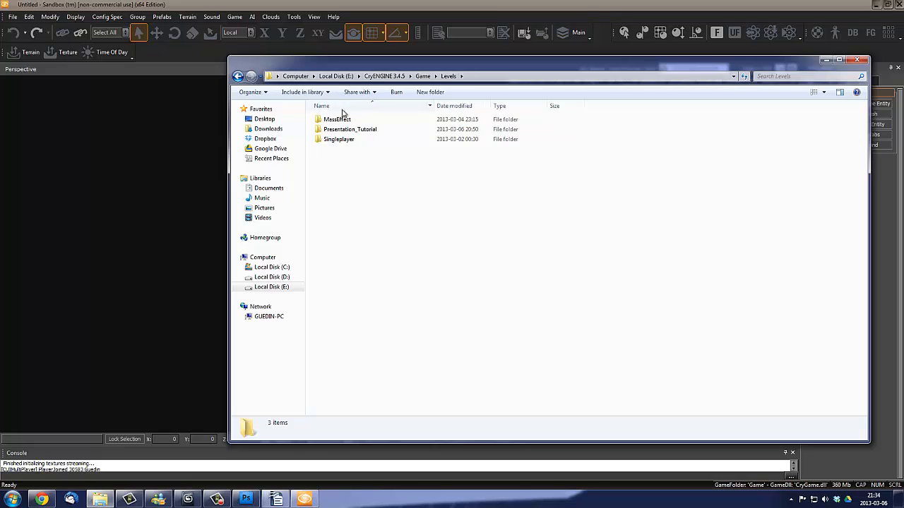
click(338, 140)
double_click(338, 139)
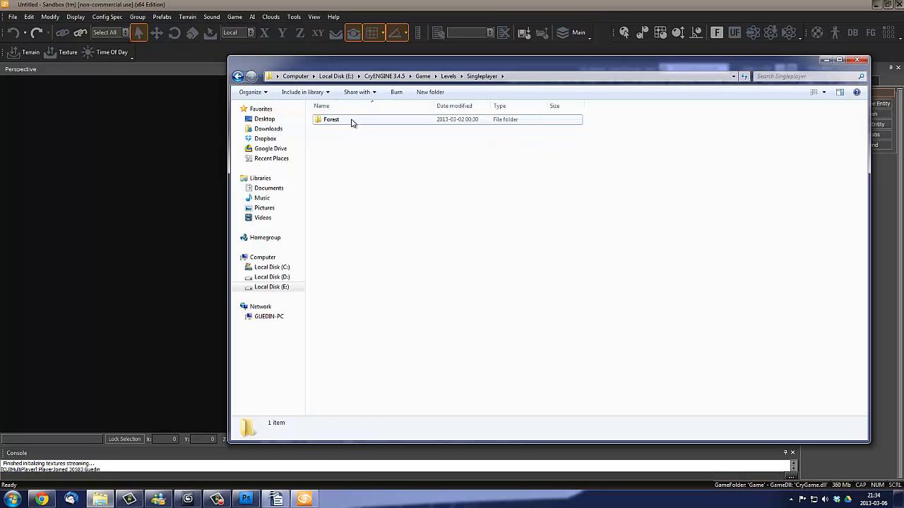
key(BackSpace)
click(350, 130)
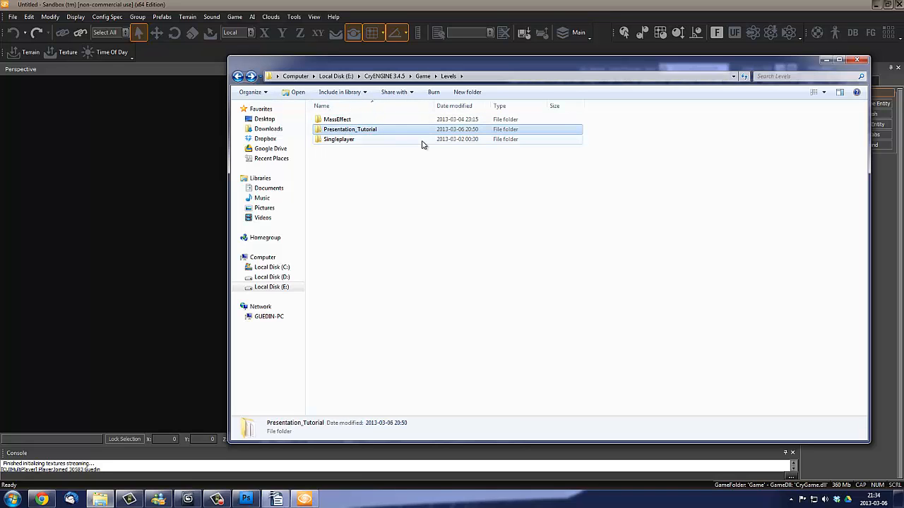
key(shift+Delete)
key(Return)
click(824, 60)
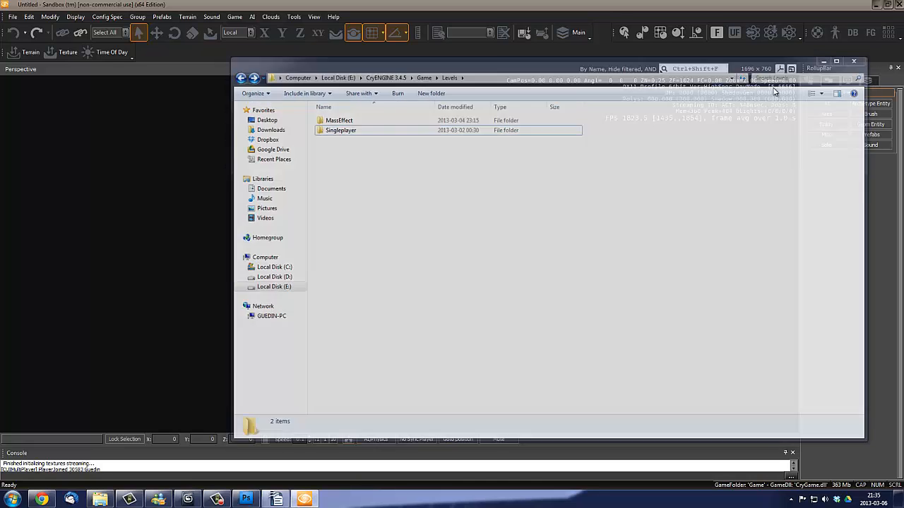
- Create a new level named Presentation_tutorial with terrain, a 128x128 heightmap resolution and 1 meter per unit
click(13, 17)
click(30, 34)
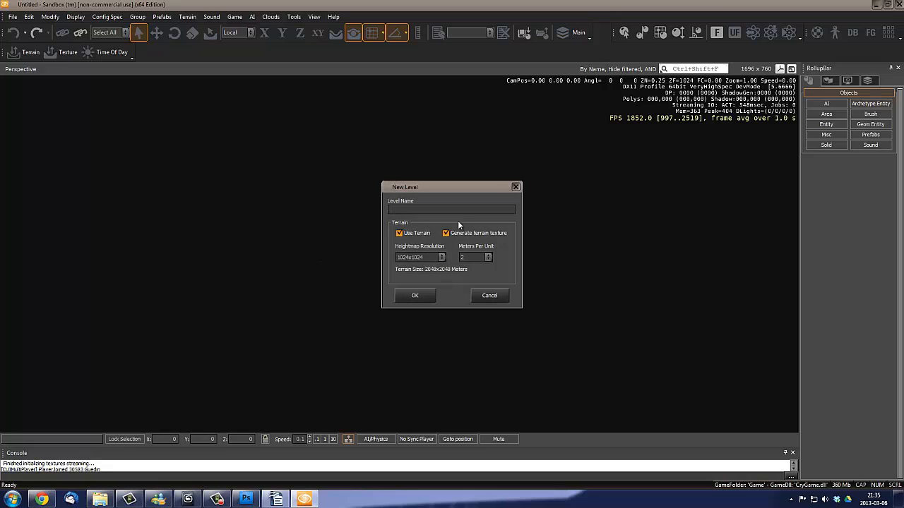
text(Presentation_tutorial)
click(421, 257)
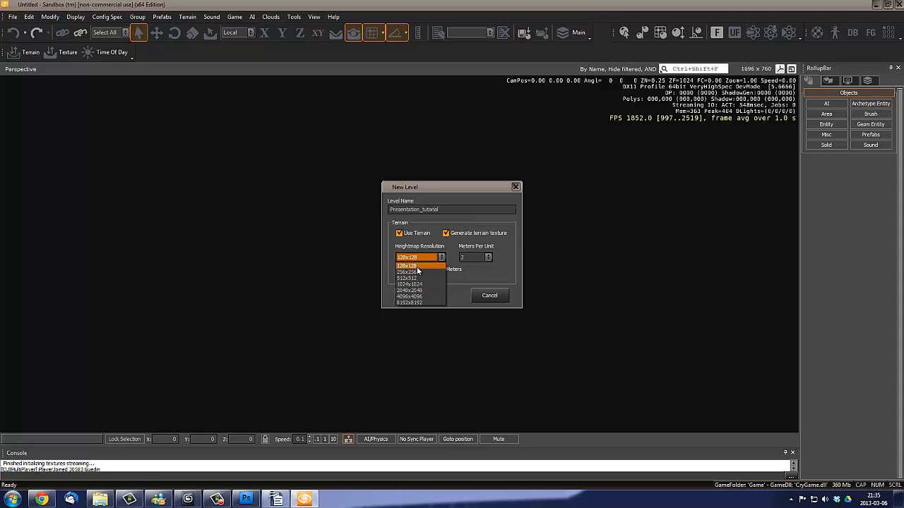
click(417, 266)
click(484, 258)
click(471, 265)
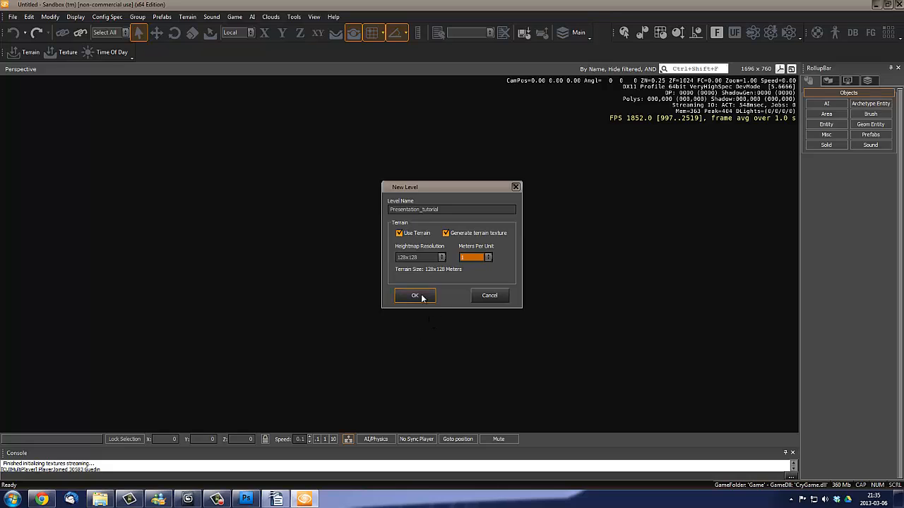
click(414, 295)
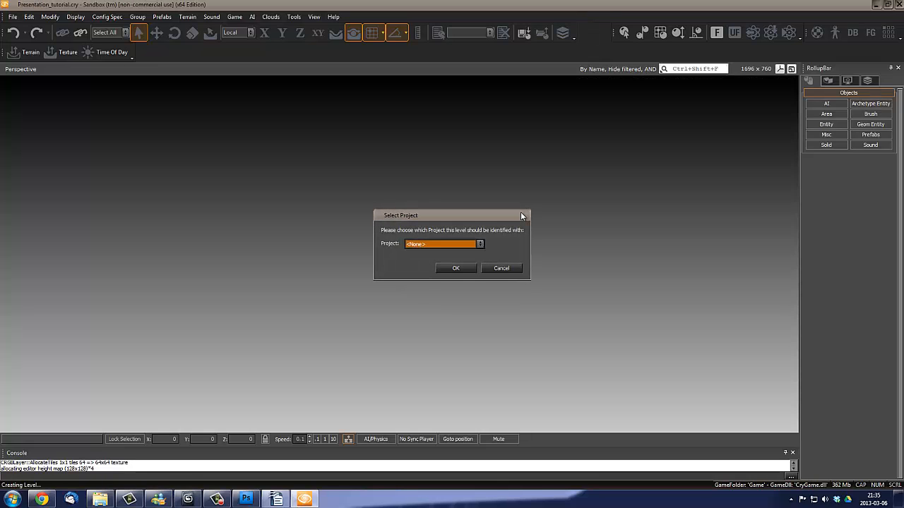
- Confirm the level's project selection and generate its terrain surface texture at 512 x 512 in high quality
click(464, 246)
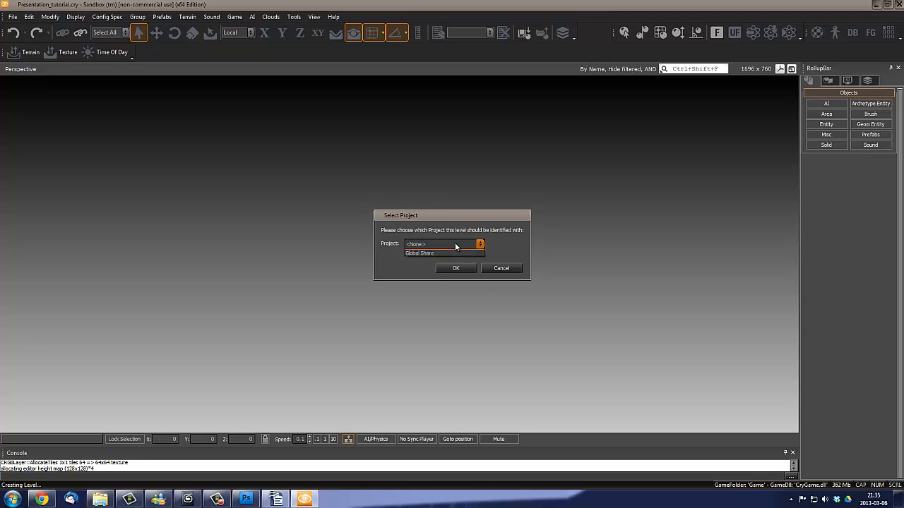
click(420, 253)
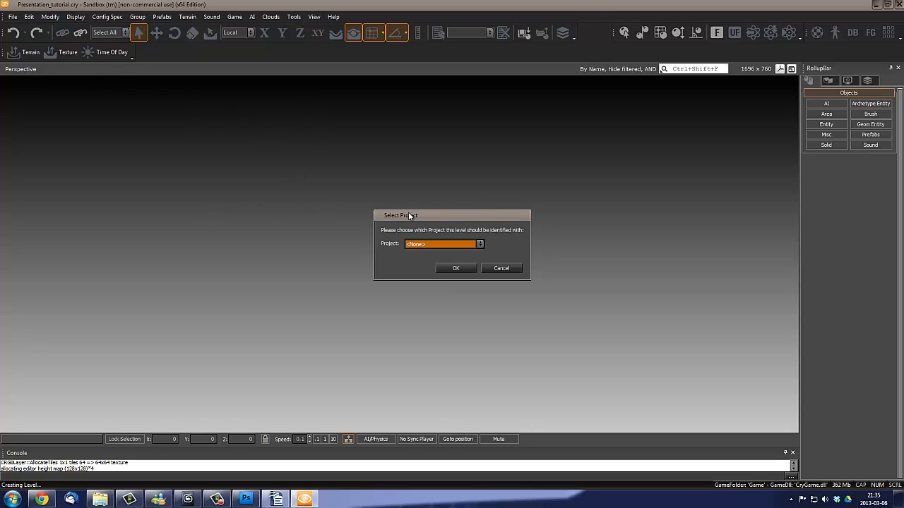
click(437, 244)
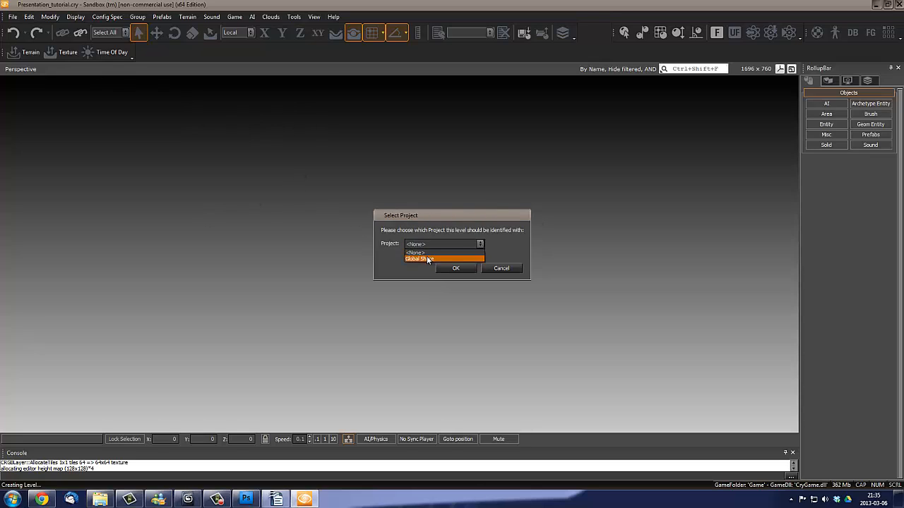
click(439, 258)
click(453, 269)
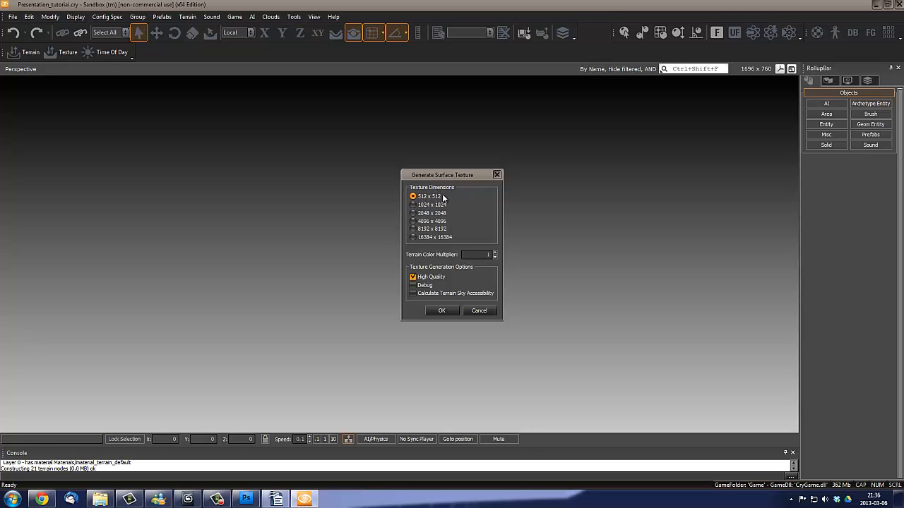
click(442, 314)
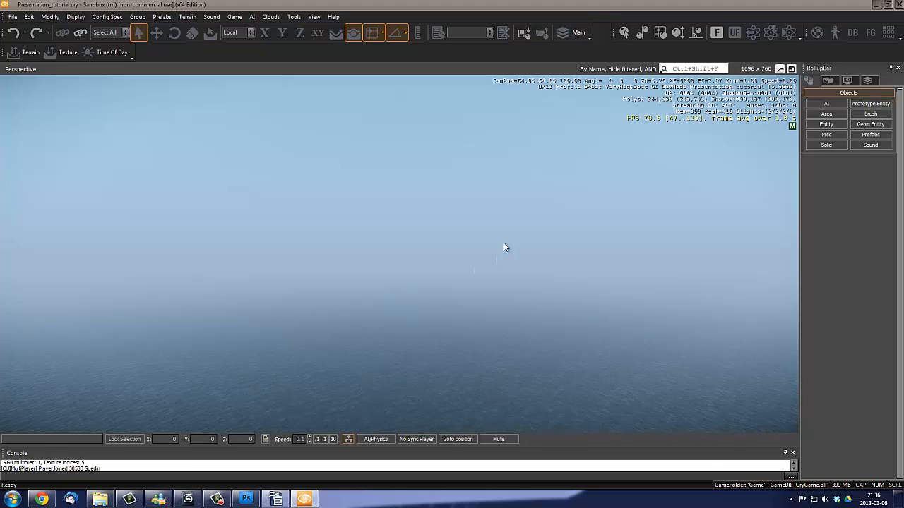
- Set the camera movement speed to 1 and fly around above the submerged terrain of the new level
right_drag(491, 235, 535, 238)
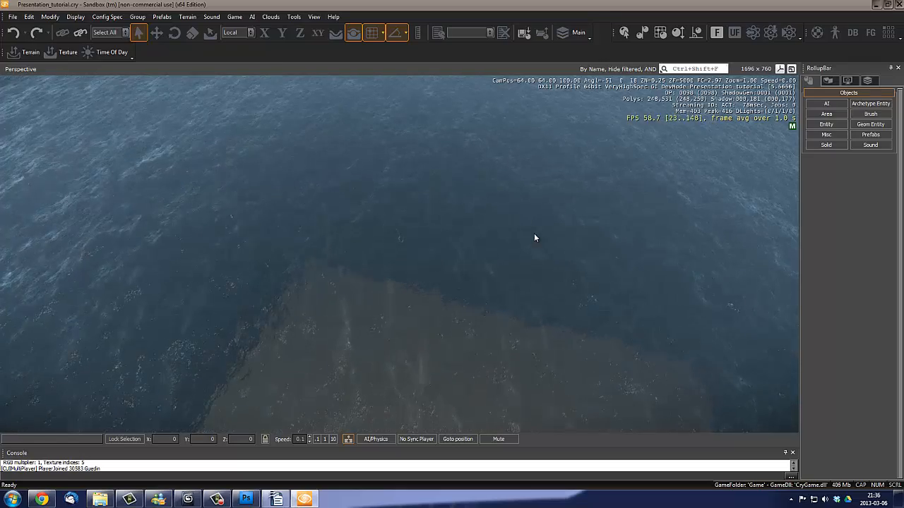
mouse_move(534, 238)
right_down()
mouse_move(535, 253)
mouse_move(527, 234)
right_up()
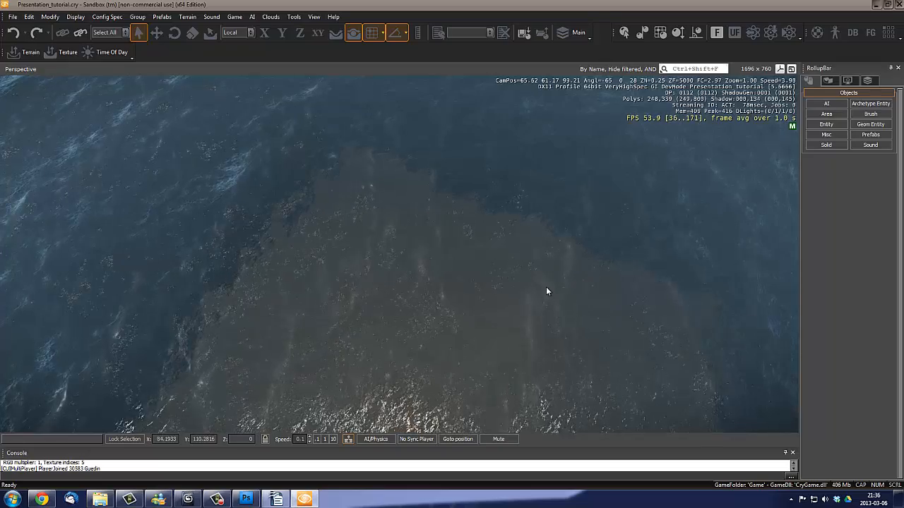
right_drag(547, 286, 548, 285)
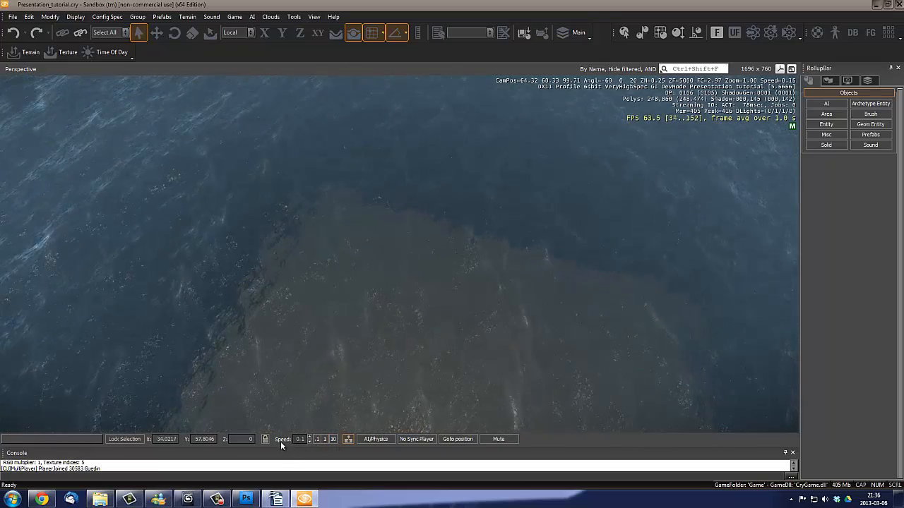
click(325, 441)
key(a)
key(w)
mouse_move(438, 284)
right_down()
mouse_move(448, 287)
mouse_move(443, 278)
mouse_move(427, 283)
mouse_move(439, 284)
right_up()
key(s)
key(a)
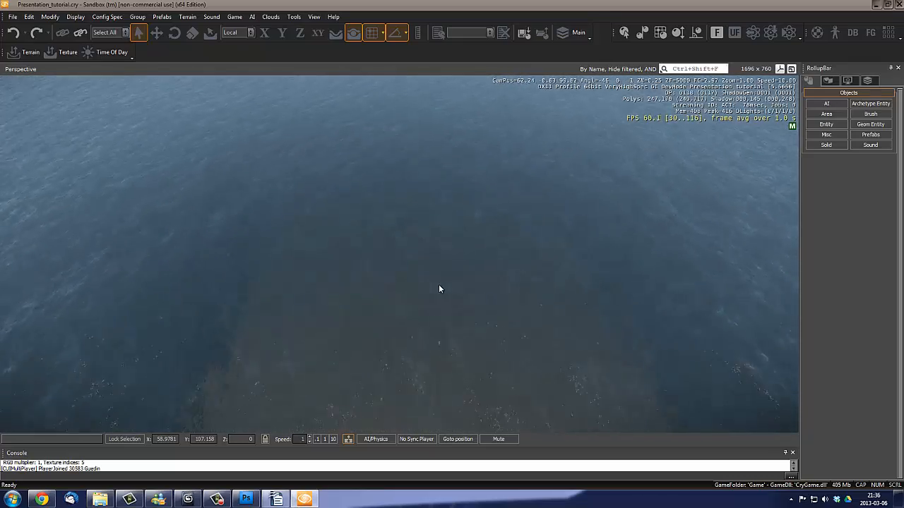
right_drag(514, 324, 495, 324)
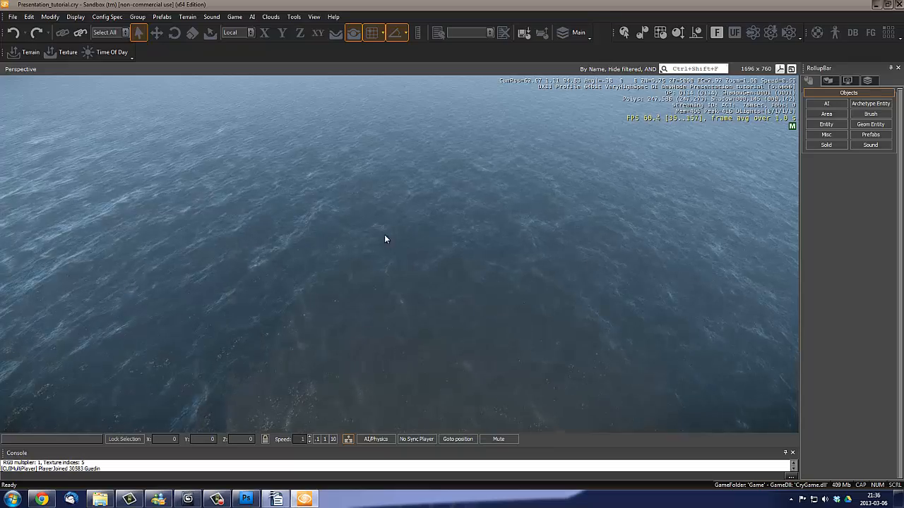
- Remove the ocean from the level's terrain in the Terrain Editor and close the editor
right_drag(413, 278, 416, 273)
key(d)
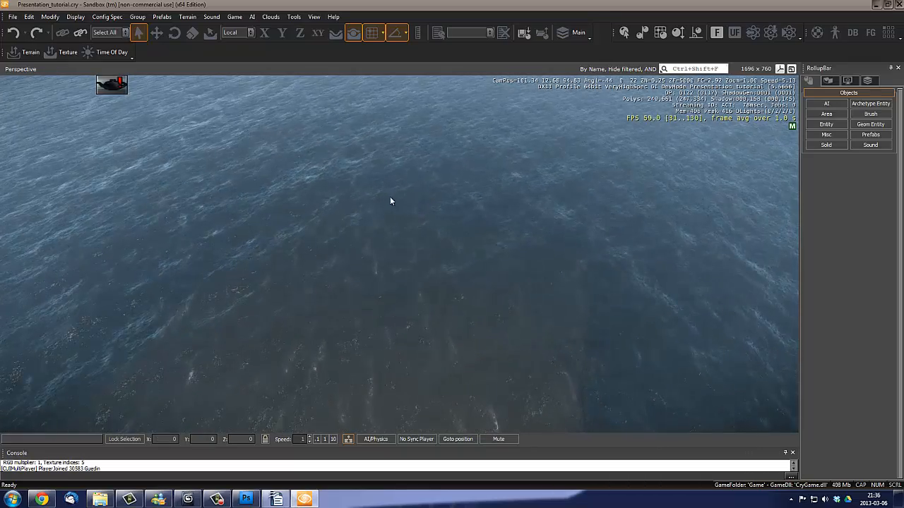
right_drag(539, 265, 545, 275)
key(w)
right_drag(449, 224, 498, 233)
key(s)
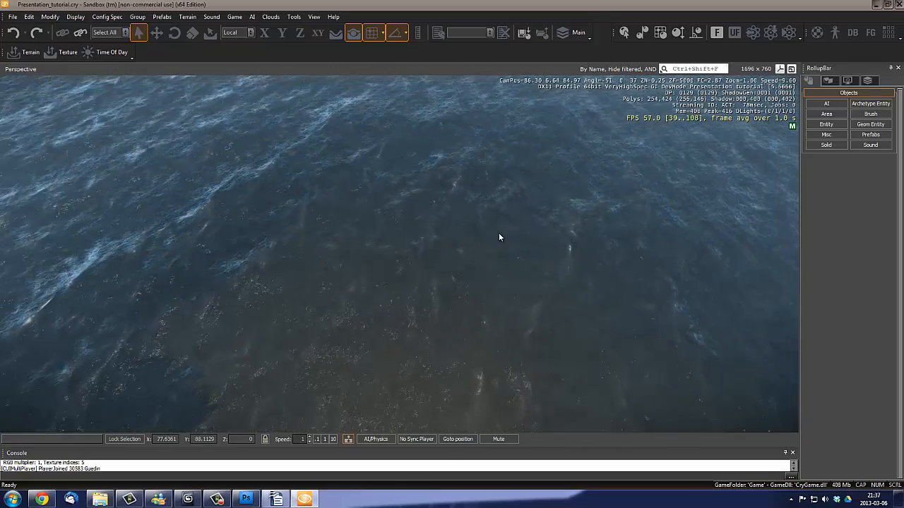
click(187, 16)
click(208, 27)
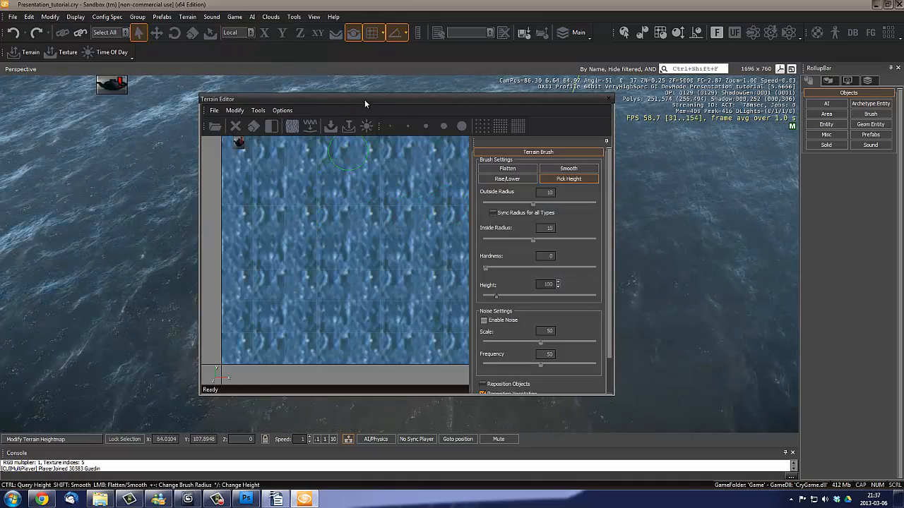
drag(364, 103, 407, 126)
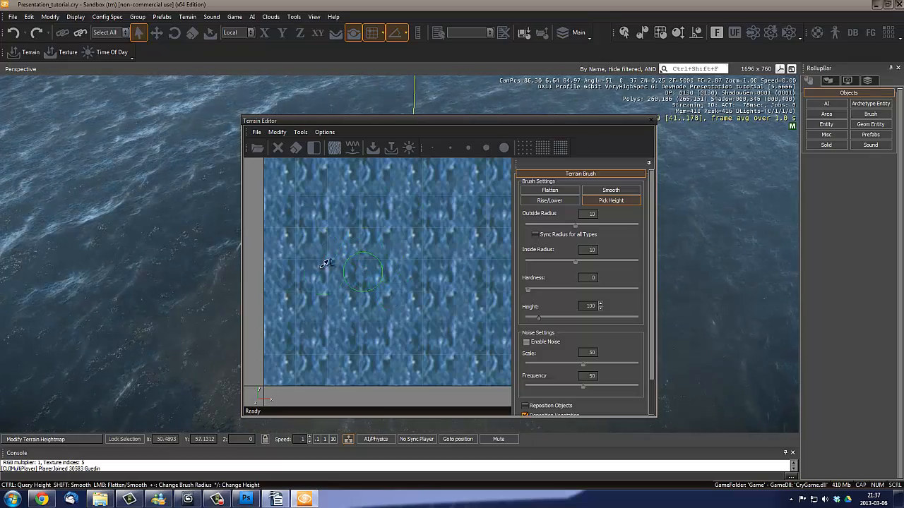
click(324, 133)
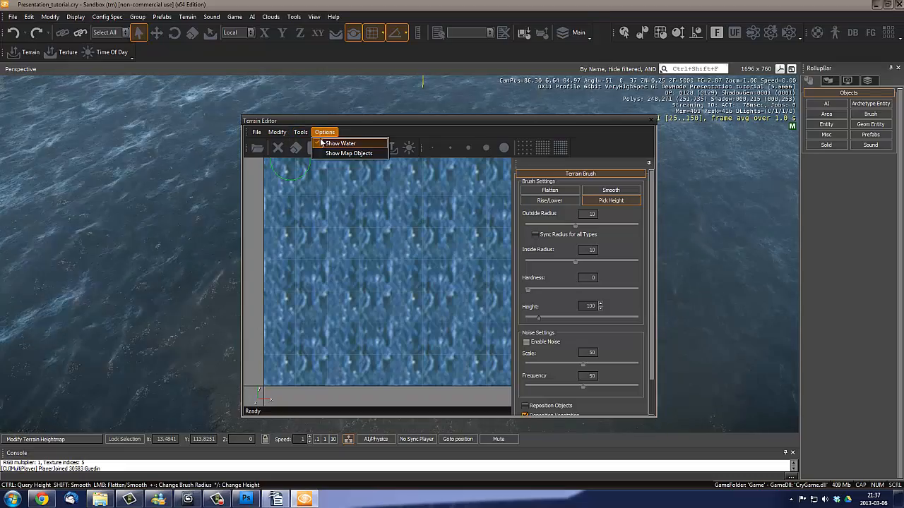
mouse_move(277, 132)
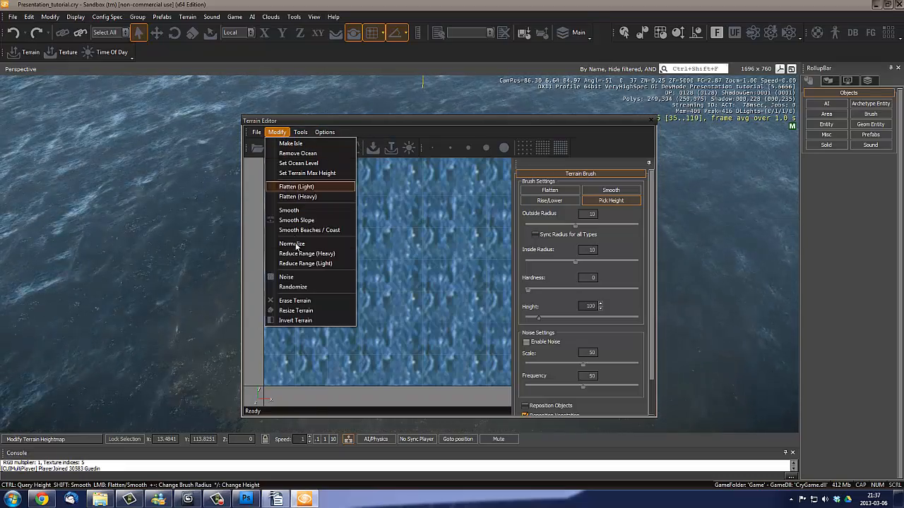
click(298, 153)
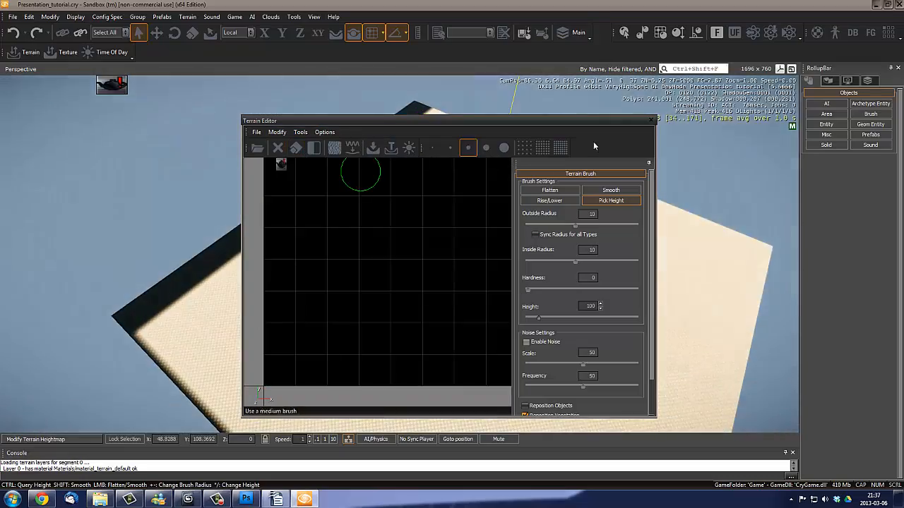
click(651, 123)
- Examine the bare checkered terrain up close and from above, out to its edges
right_drag(523, 224, 513, 207)
key(w)
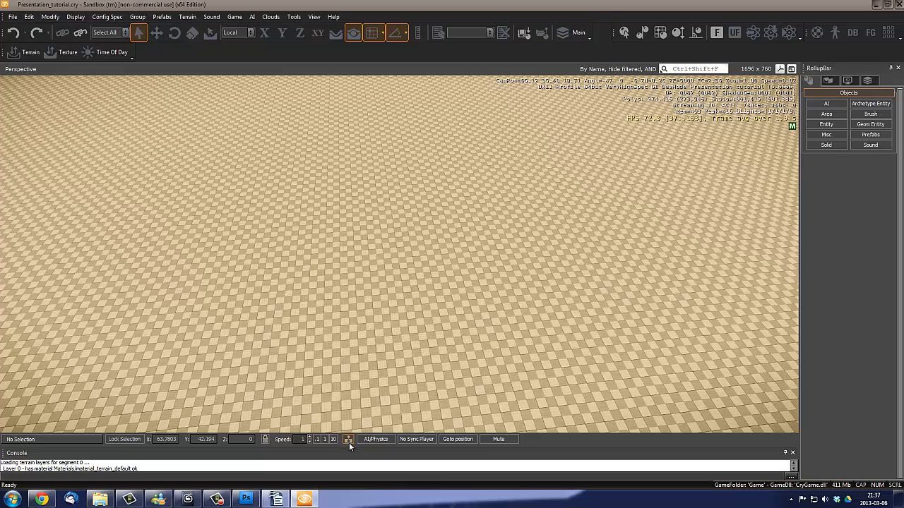
key(w)
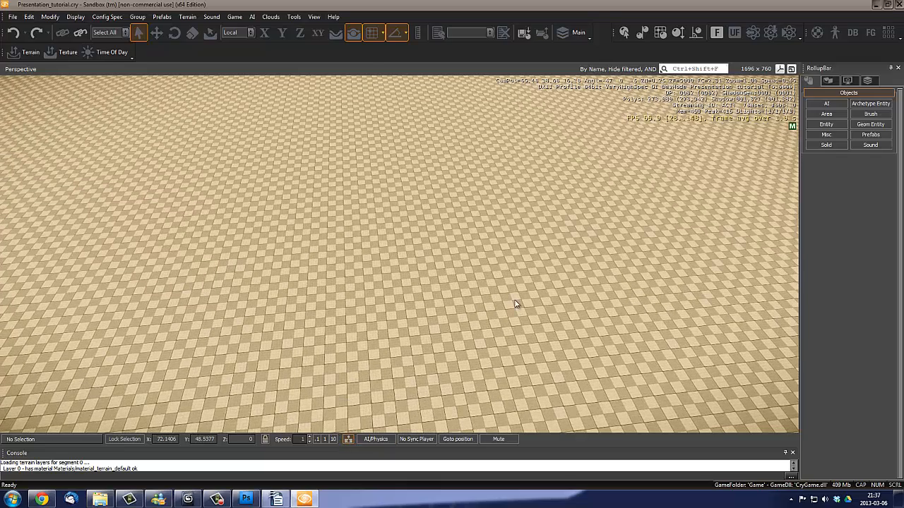
right_drag(516, 304, 514, 305)
key(w)
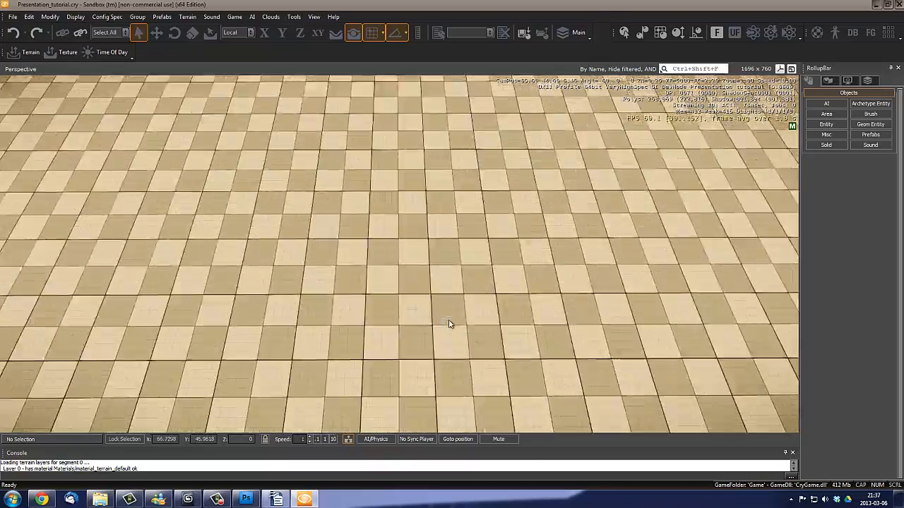
key(w)
right_drag(449, 324, 427, 337)
key(s)
key(w)
key(d)
right_drag(487, 284, 488, 288)
key(w)
key(s)
key(w)
scroll(488, 288, down, 6)
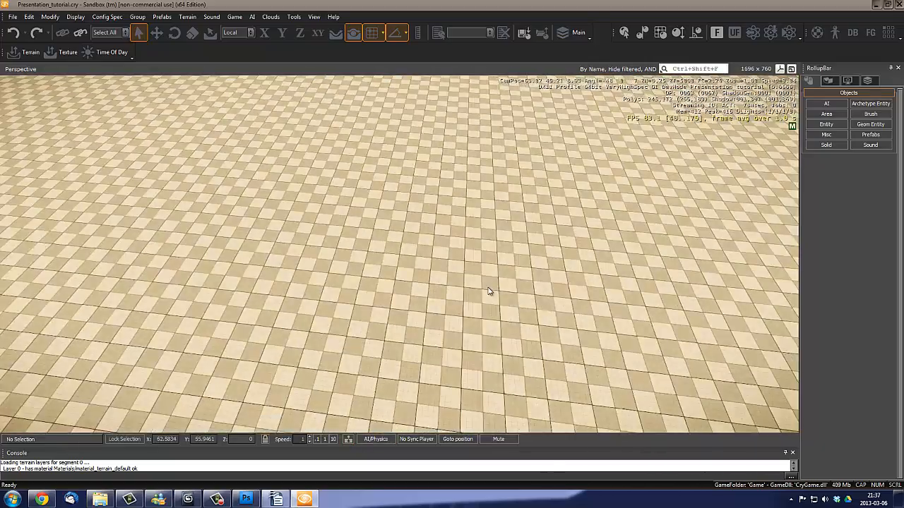
scroll(488, 288, up, 6)
scroll(488, 287, down, 4)
right_drag(402, 357, 409, 343)
scroll(496, 247, up, 3)
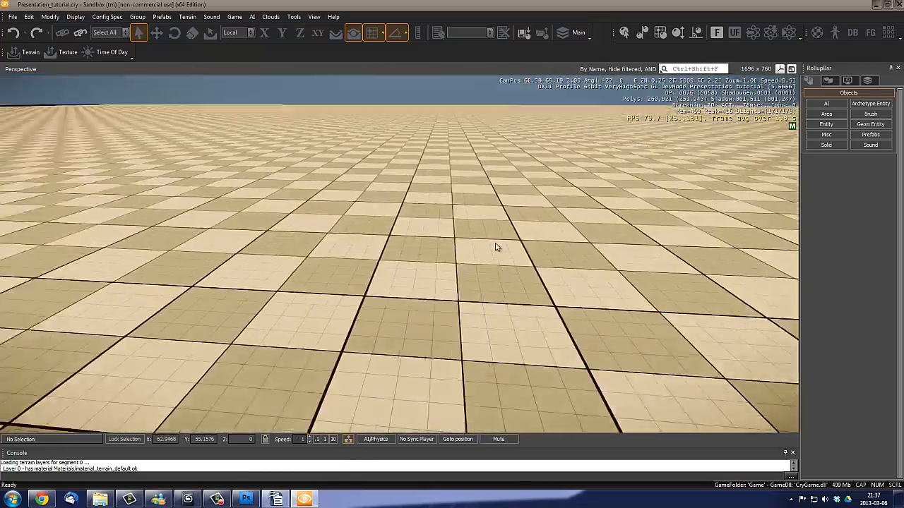
scroll(496, 246, down, 8)
scroll(497, 246, down, 5)
right_drag(499, 247, 548, 242)
right_drag(438, 249, 435, 251)
key(w)
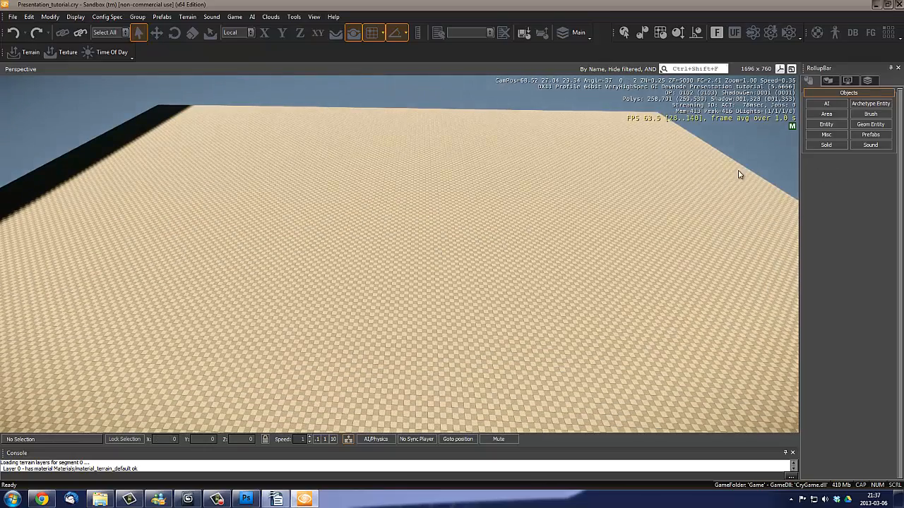
right_drag(475, 245, 496, 301)
key(w)
key(s)
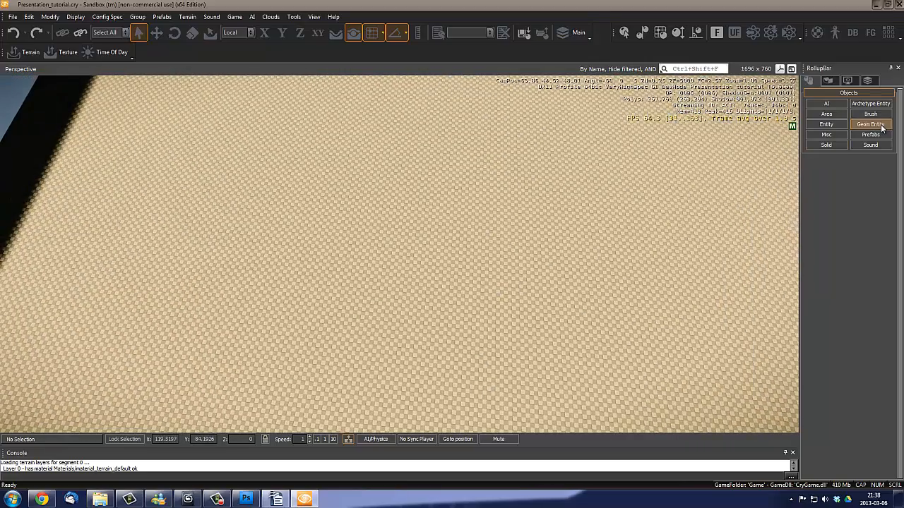
right_drag(436, 275, 488, 287)
key(w)
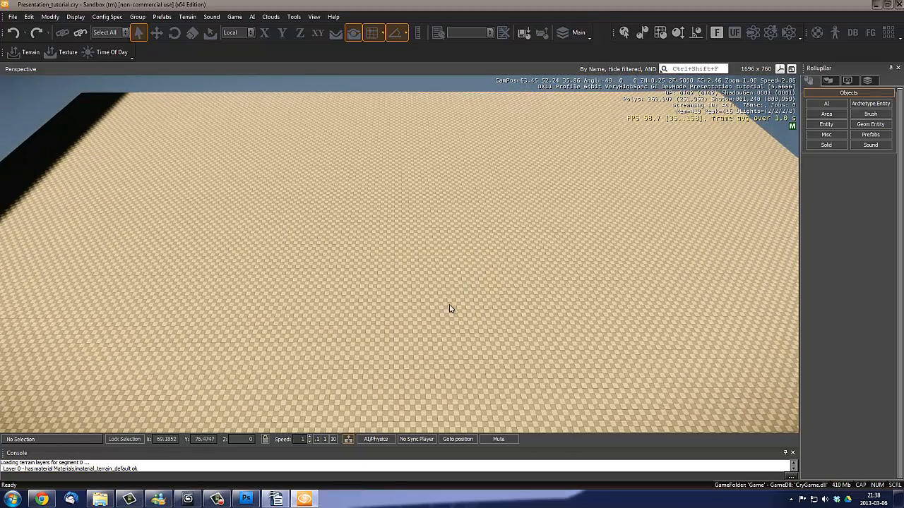
- Choose Geom Entity creation, select the masseffect model in objects/presentation_tutorial and reload the object list
click(868, 125)
click(868, 125)
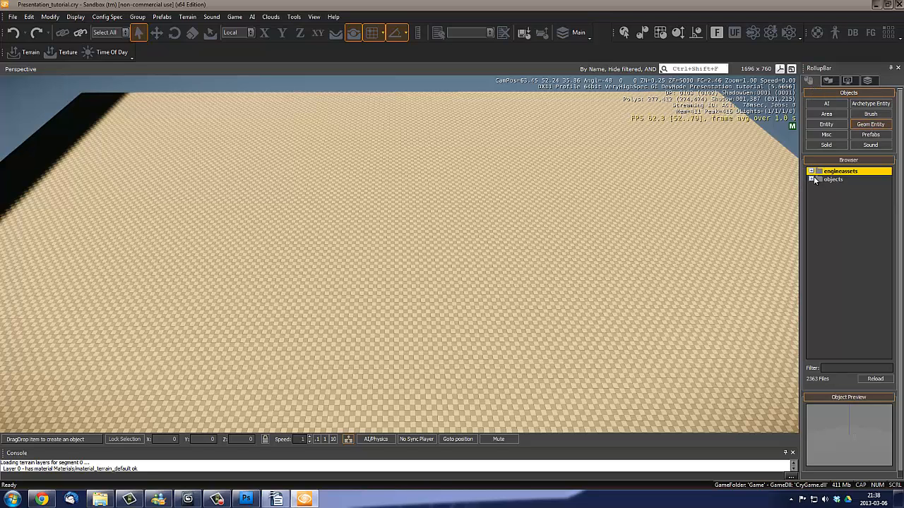
click(812, 180)
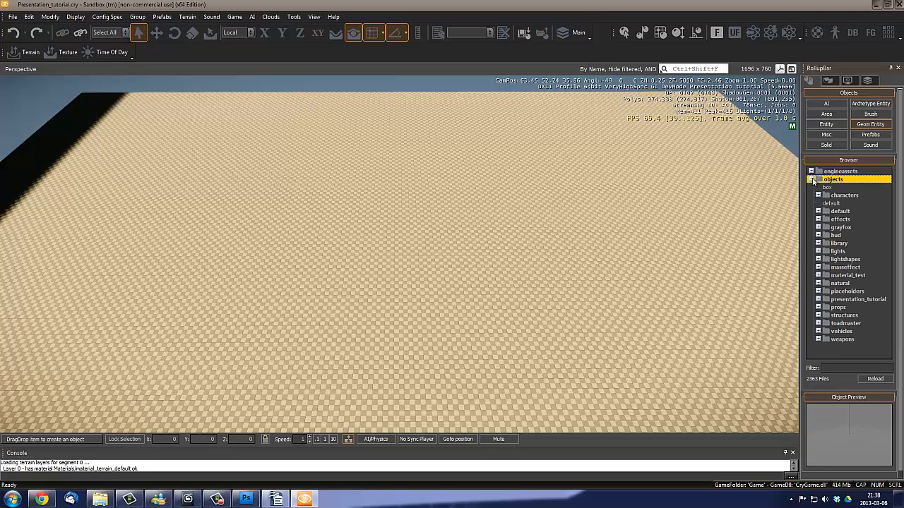
click(819, 300)
click(844, 308)
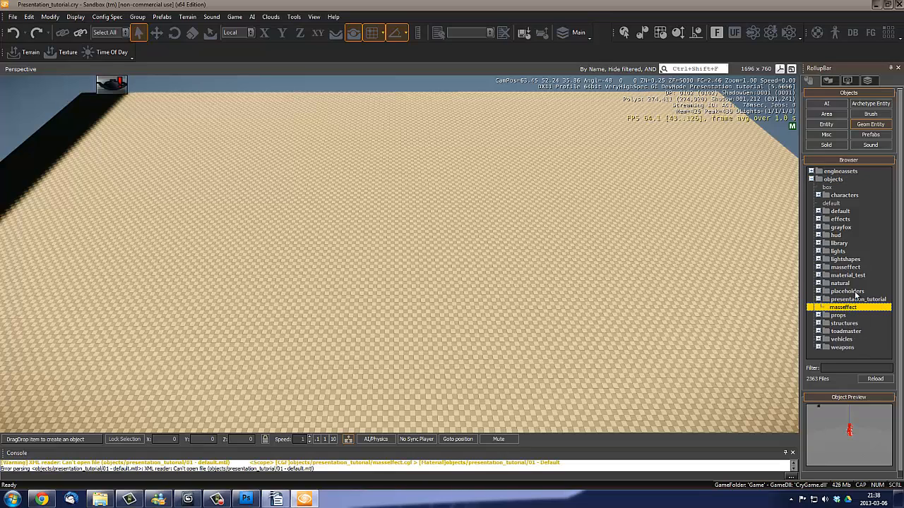
click(876, 380)
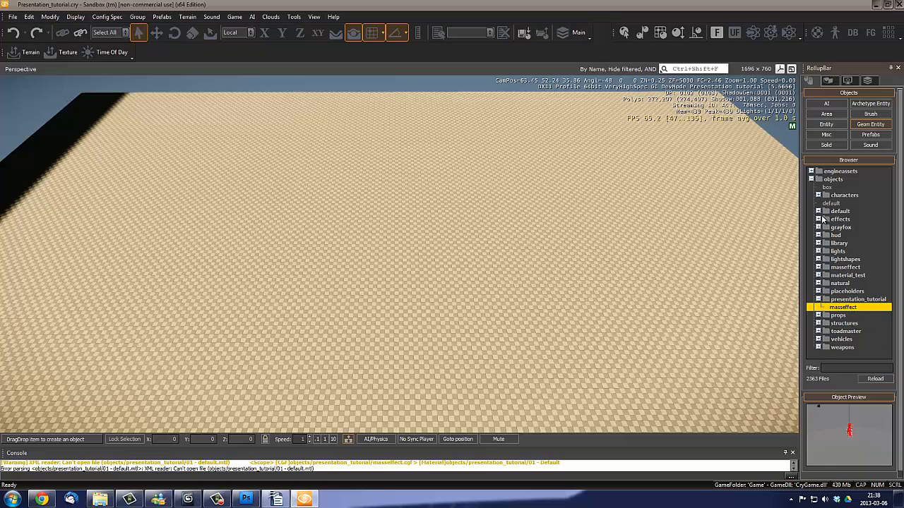
- Turn the Follow Terrain and Snap to Objects option off and back on
right_drag(671, 194, 607, 247)
key(d)
key(a)
key(w)
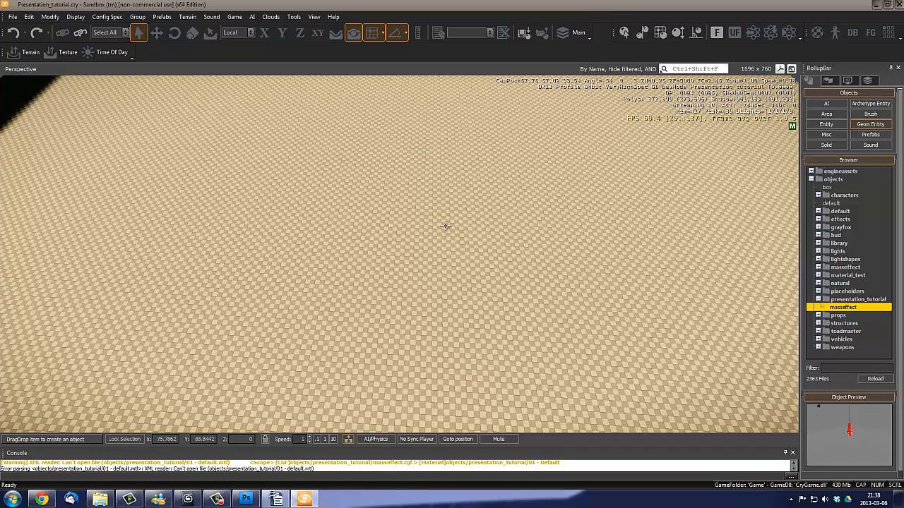
right_drag(575, 233, 591, 201)
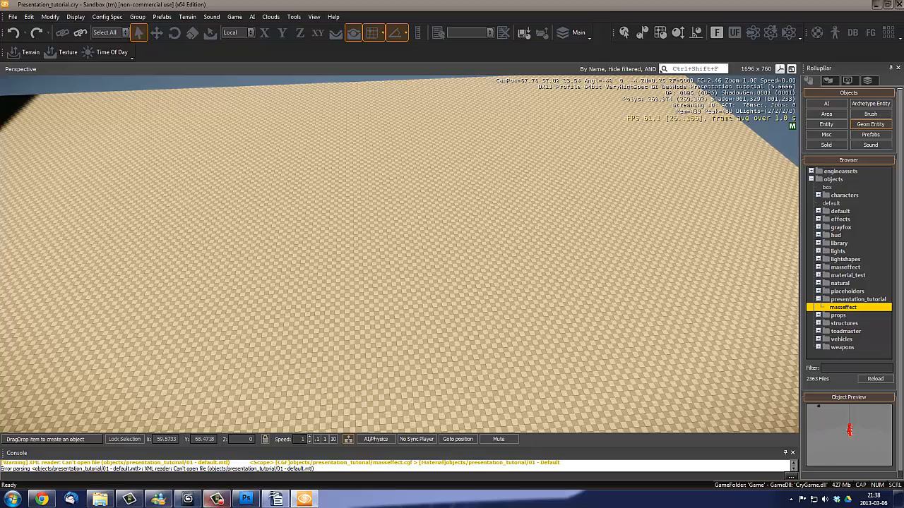
right_drag(608, 282, 587, 294)
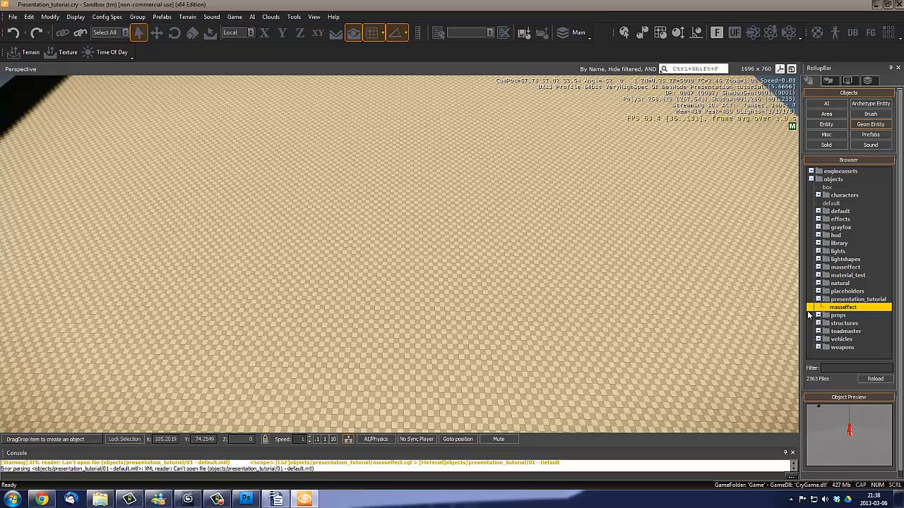
right_drag(589, 248, 589, 248)
right_drag(513, 252, 512, 252)
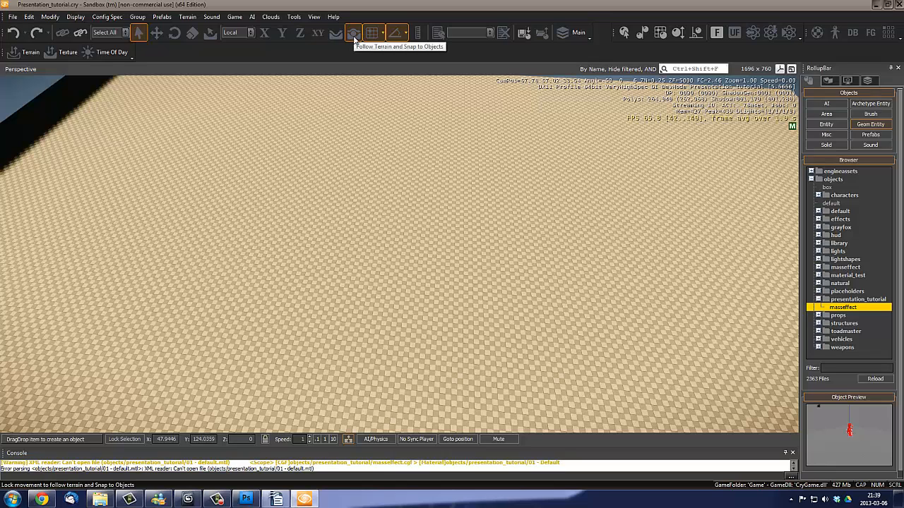
click(353, 35)
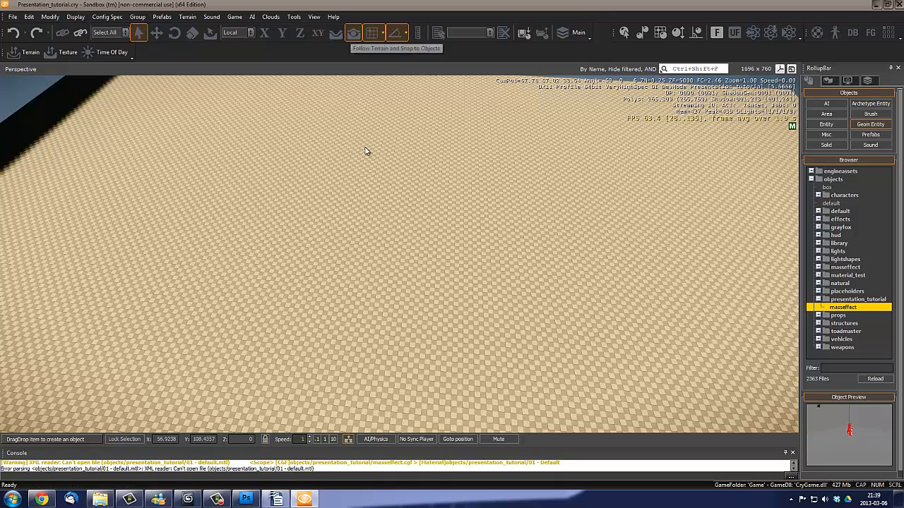
click(356, 33)
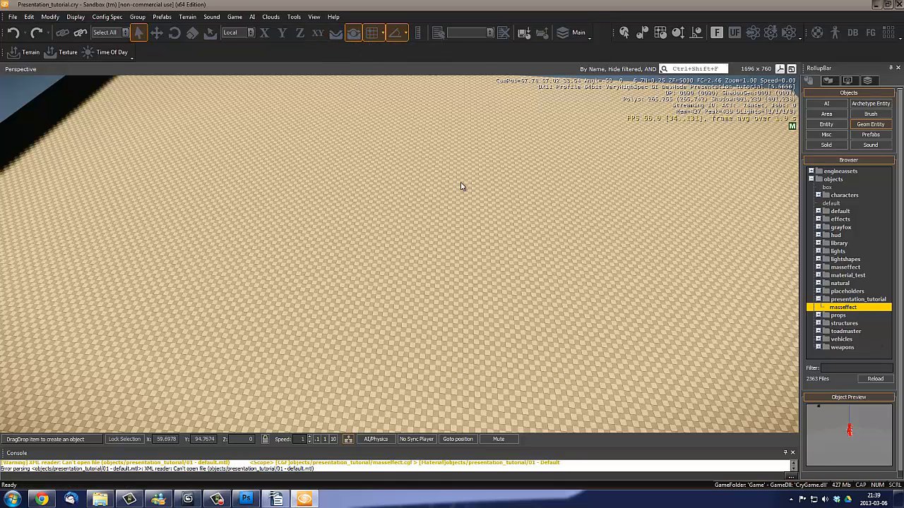
- Place the masseffect geometry entity on the checkered terrain at about X 68, Y 76
key(w)
right_drag(557, 264, 559, 270)
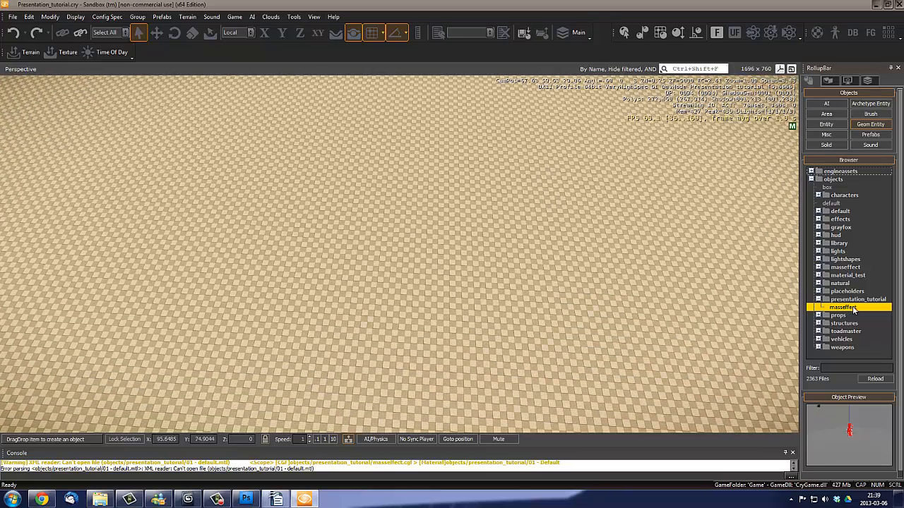
drag(853, 309, 422, 242)
key(a)
right_drag(541, 333, 483, 322)
key(w)
middle_drag(508, 288, 509, 270)
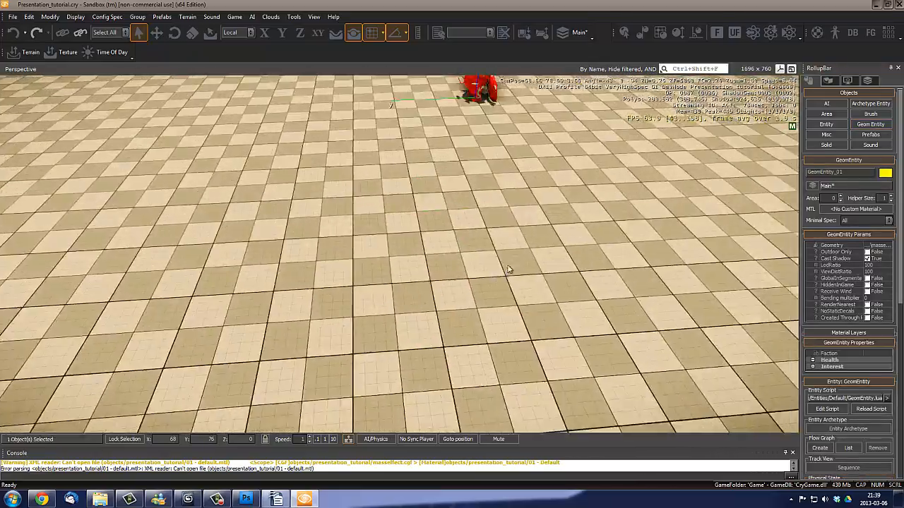
key(w)
right_drag(509, 269, 507, 269)
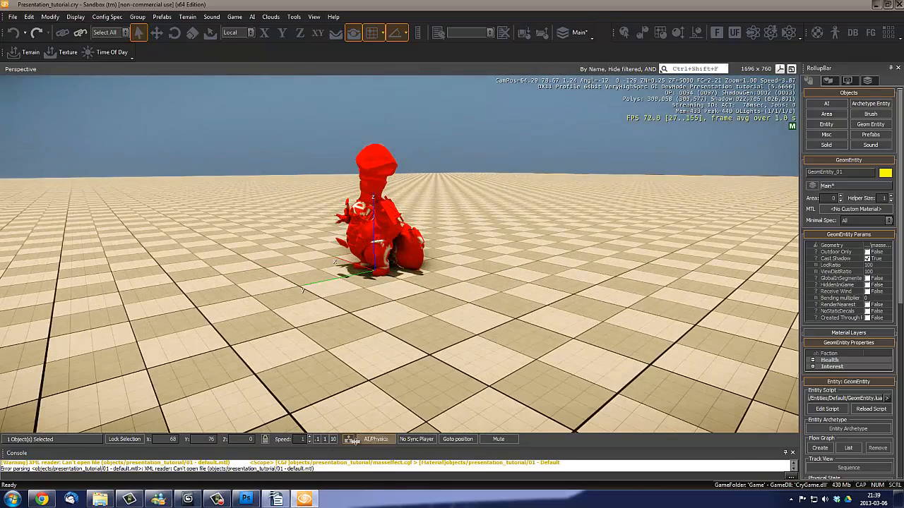
- Set the camera movement speed to 0.1 and examine the placed character from several sides
click(317, 439)
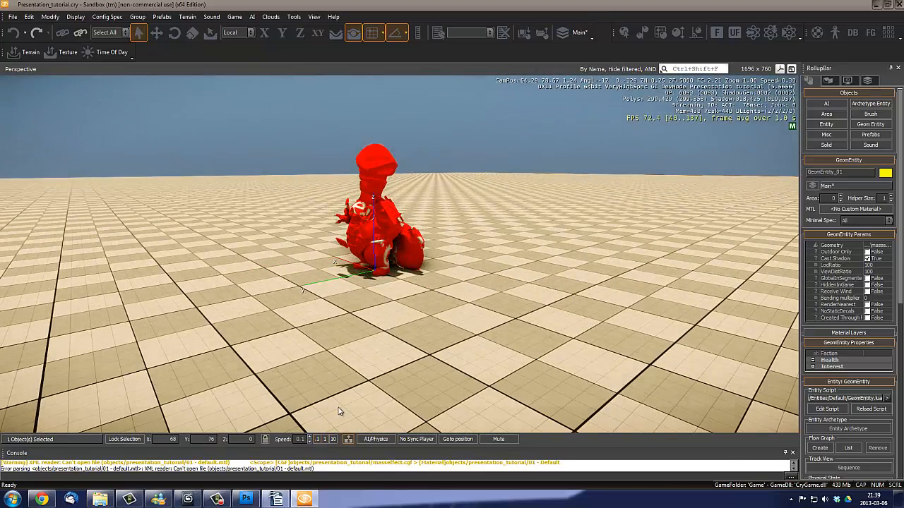
right_drag(356, 345, 377, 300)
key(a)
key(w)
key(d)
key(a)
key(a)
key(d)
key(d)
key(s)
key(a)
key(d)
middle_drag(375, 297, 376, 296)
right_drag(375, 296, 389, 259)
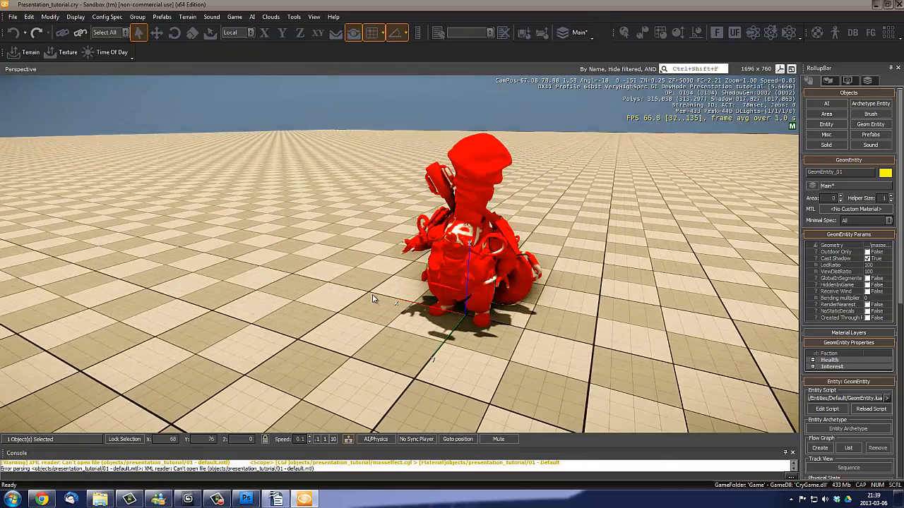
key(w)
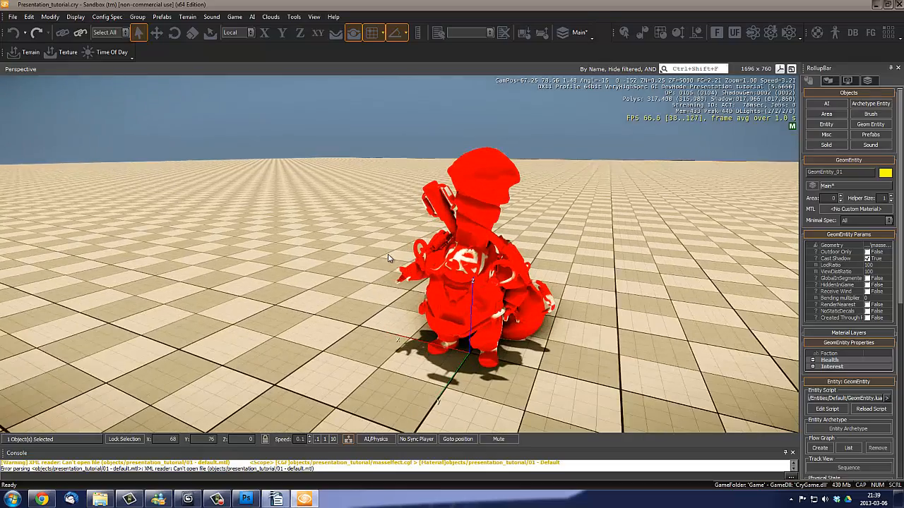
right_drag(591, 274, 599, 270)
key(s)
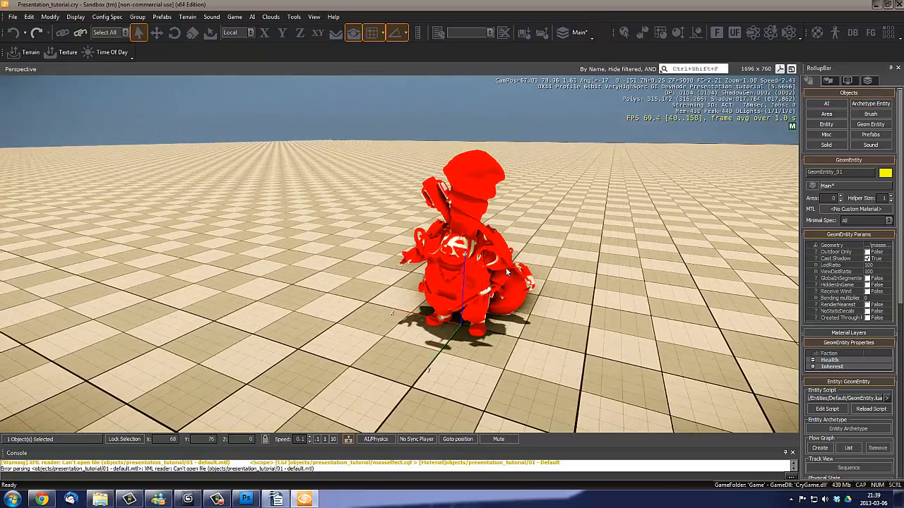
key(d)
right_drag(521, 272, 520, 271)
key(s)
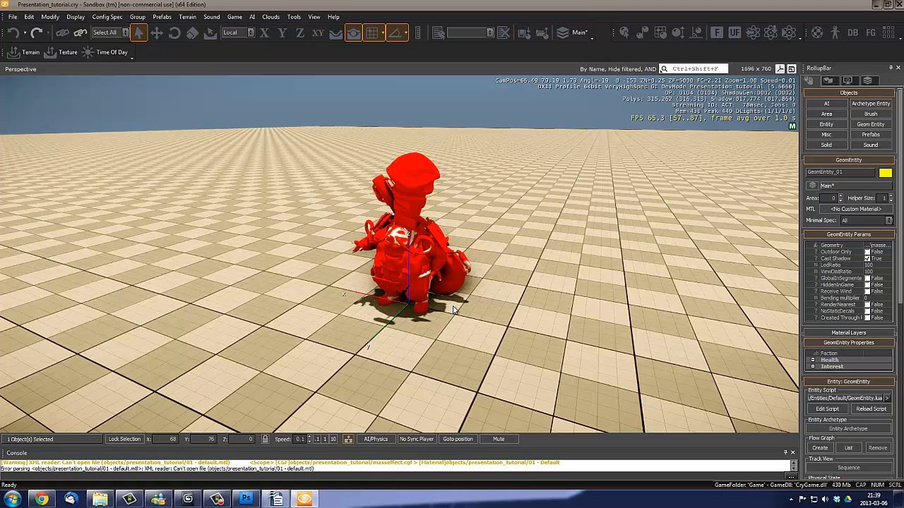
- Open the Material Editor and expand the Presentation_tutorial material in Objects/Presentation_tutorial to view its sub-materials
right_drag(524, 253, 528, 267)
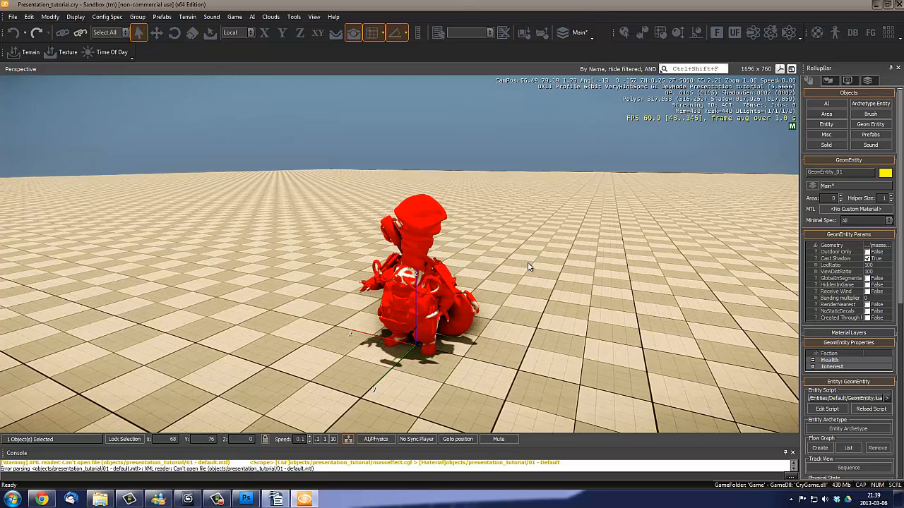
key(m)
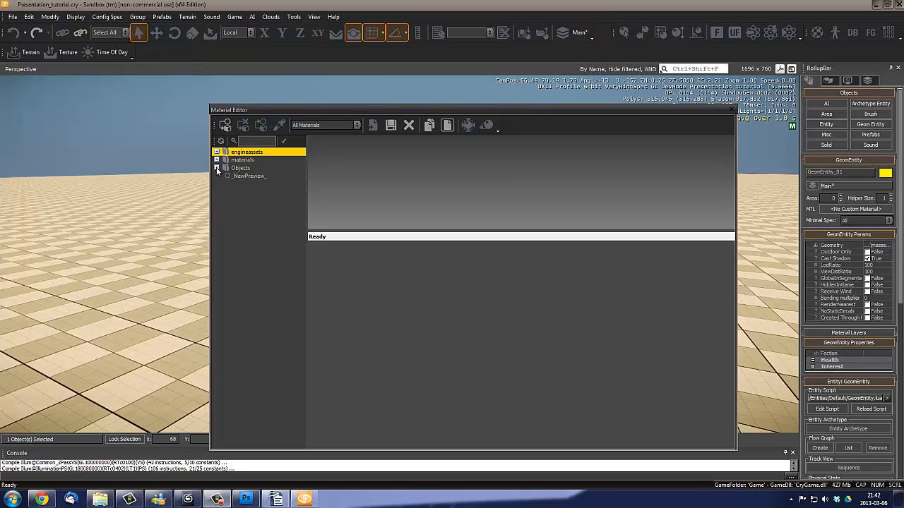
click(216, 168)
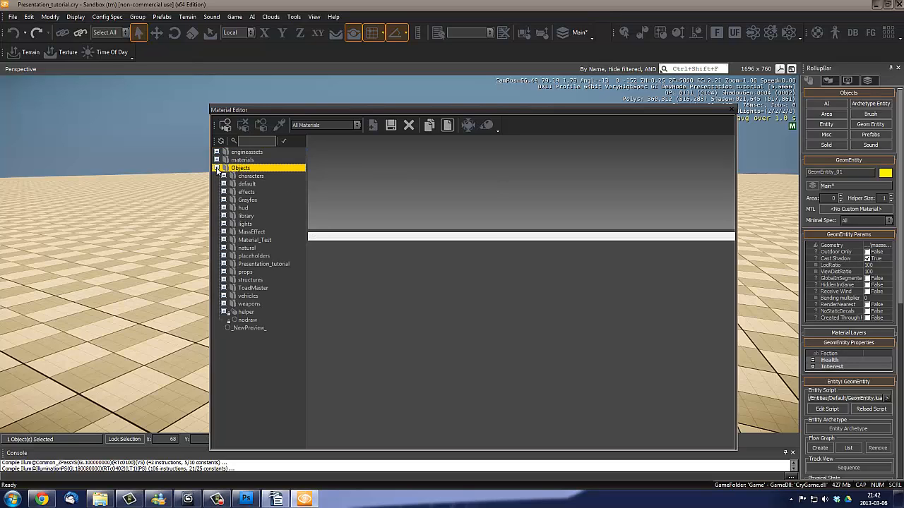
click(223, 264)
click(271, 272)
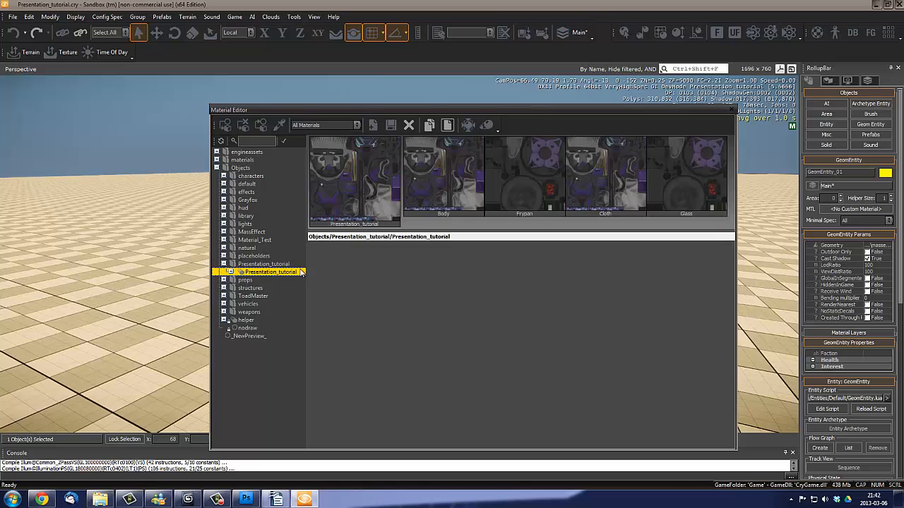
click(231, 271)
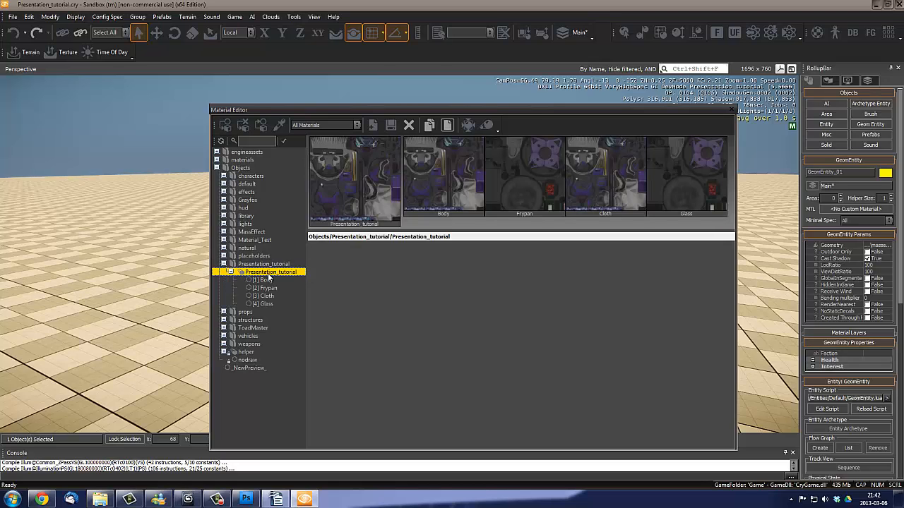
drag(341, 112, 507, 109)
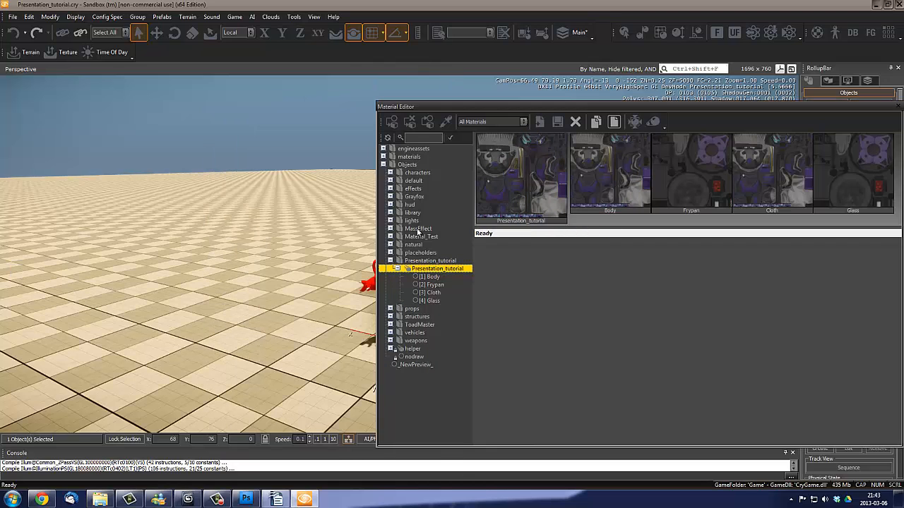
- Examine the untextured character beside the Material Editor and close the editor
right_drag(210, 197, 224, 224)
scroll(224, 224, up, 2)
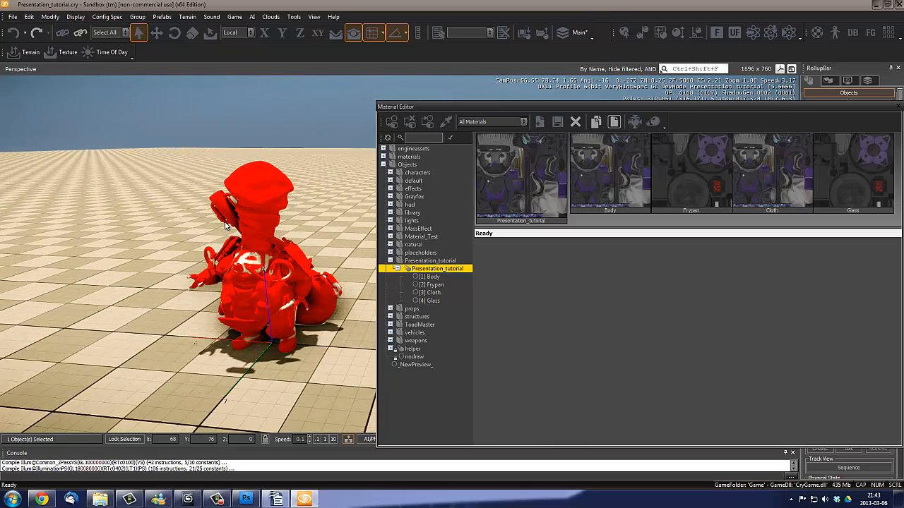
key(s)
right_drag(312, 305, 312, 305)
key(w)
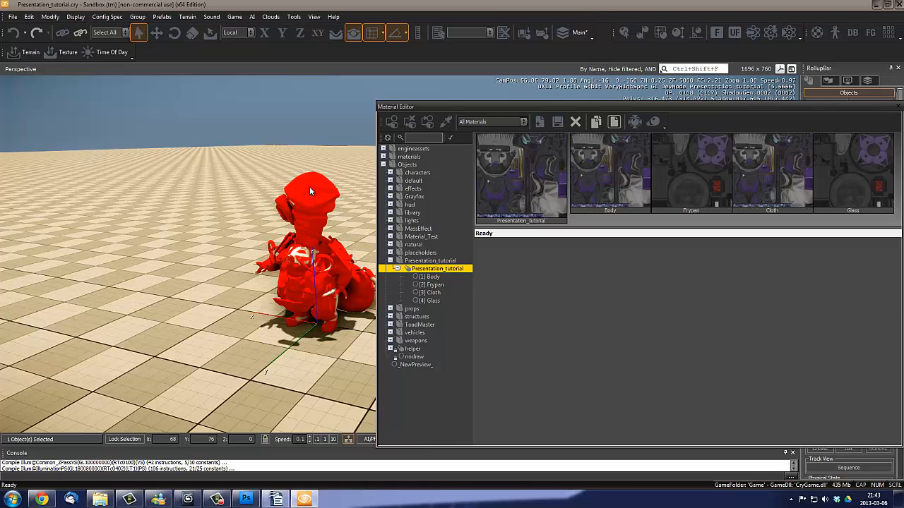
right_drag(310, 251, 311, 254)
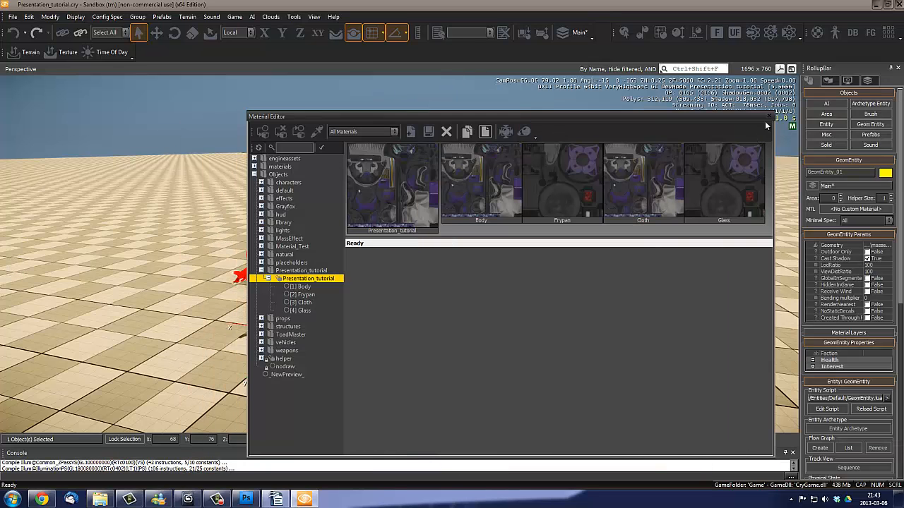
click(775, 115)
- Frame the whole character in the perspective view and turn on the display of helpers
right_drag(645, 211, 536, 217)
key(w)
key(a)
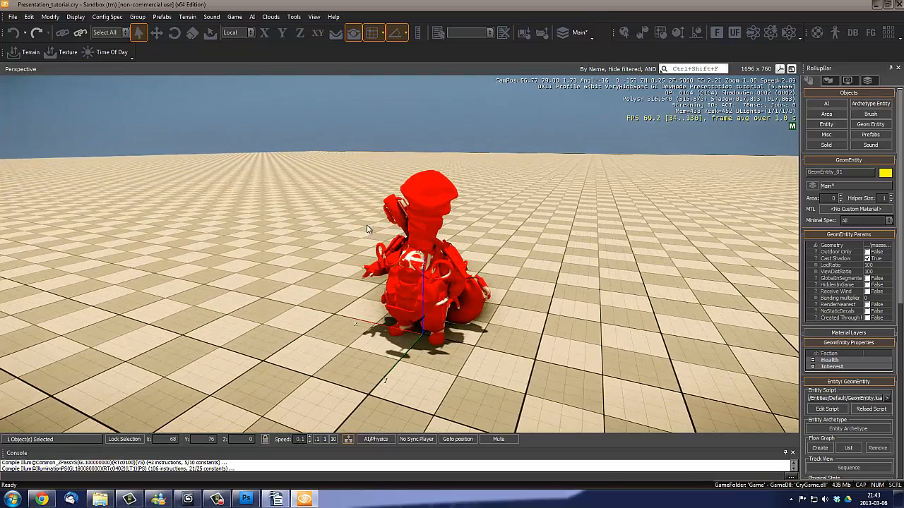
right_drag(556, 247, 535, 251)
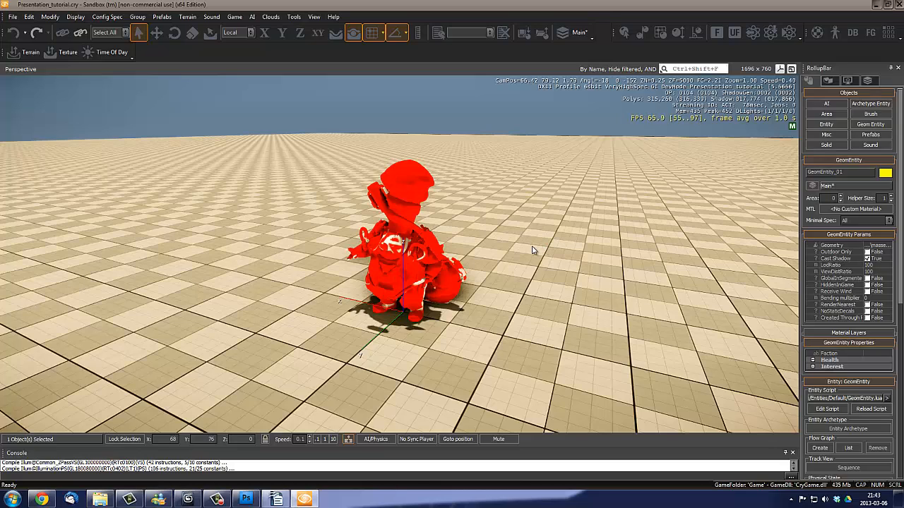
key(shift+space)
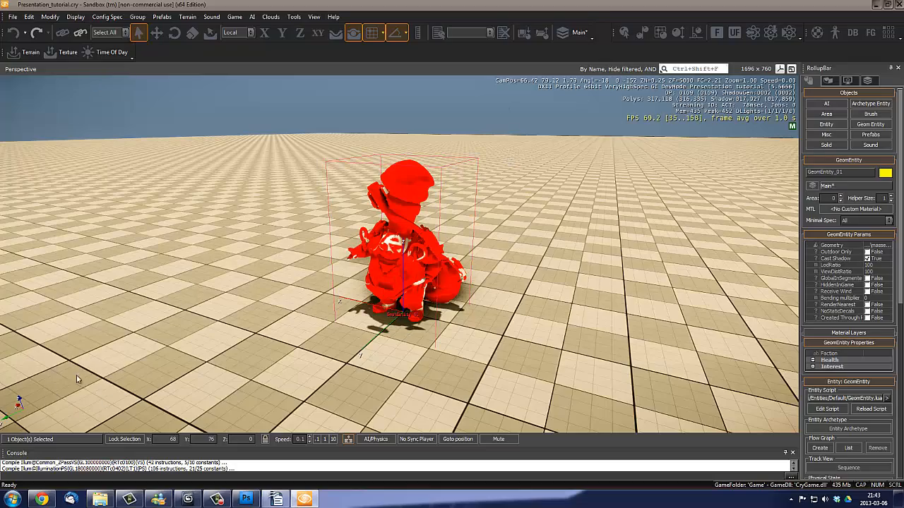
- Examine the untextured character and its bounding box from several distances and angles
key(a)
right_drag(366, 255, 413, 261)
key(w)
key(d)
key(s)
key(w)
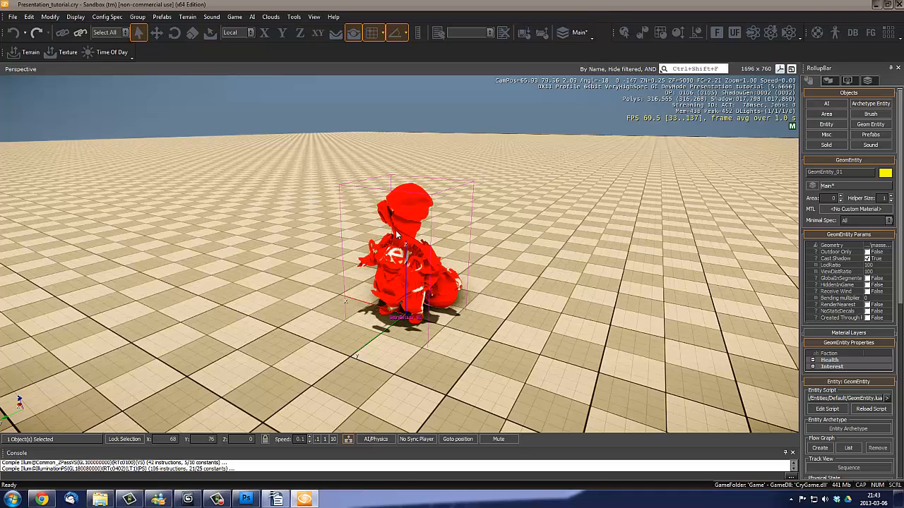
right_drag(455, 286, 495, 266)
key(w)
key(a)
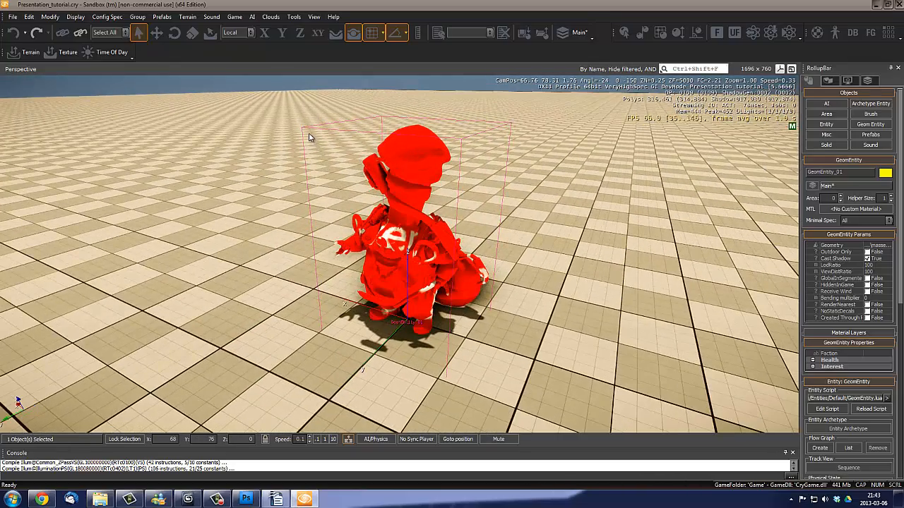
right_drag(451, 197, 442, 194)
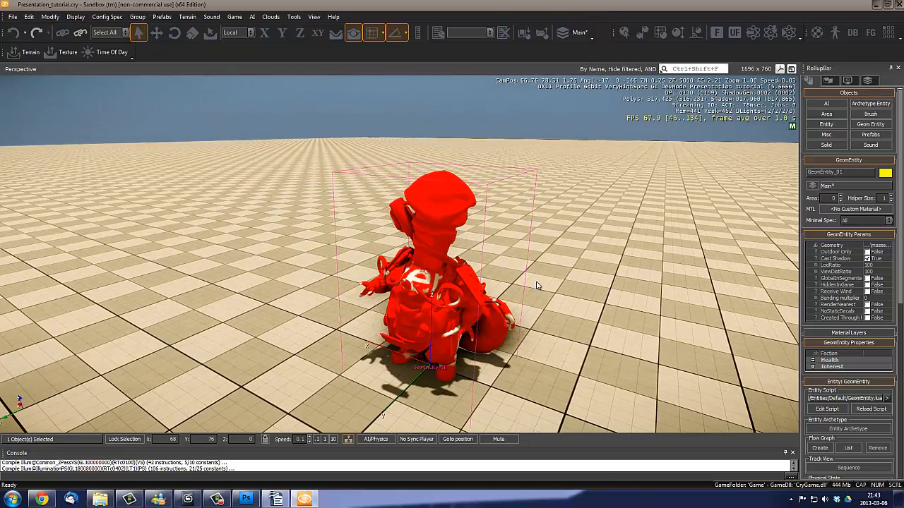
right_drag(453, 329, 452, 332)
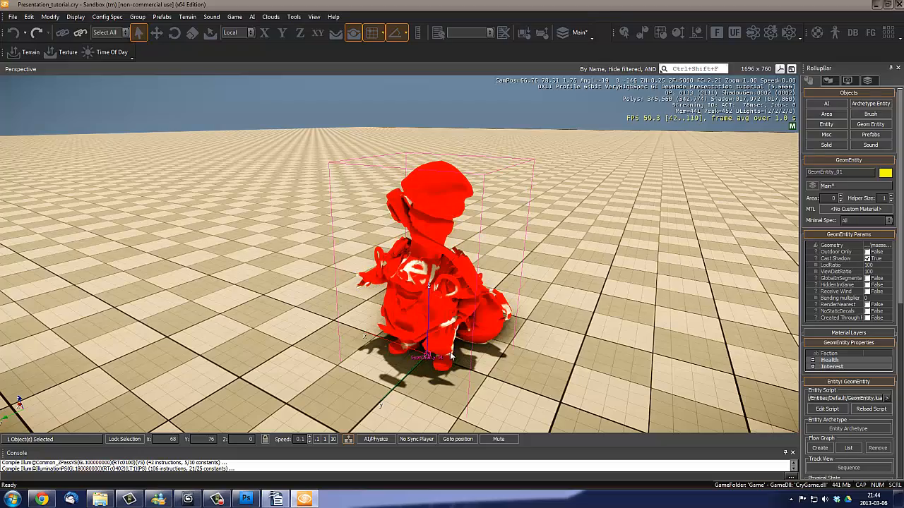
right_drag(569, 312, 564, 312)
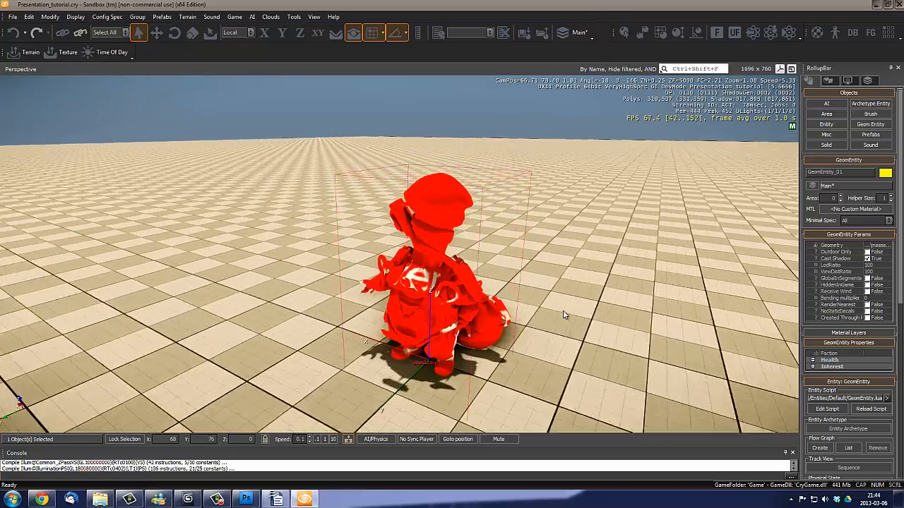
key(w)
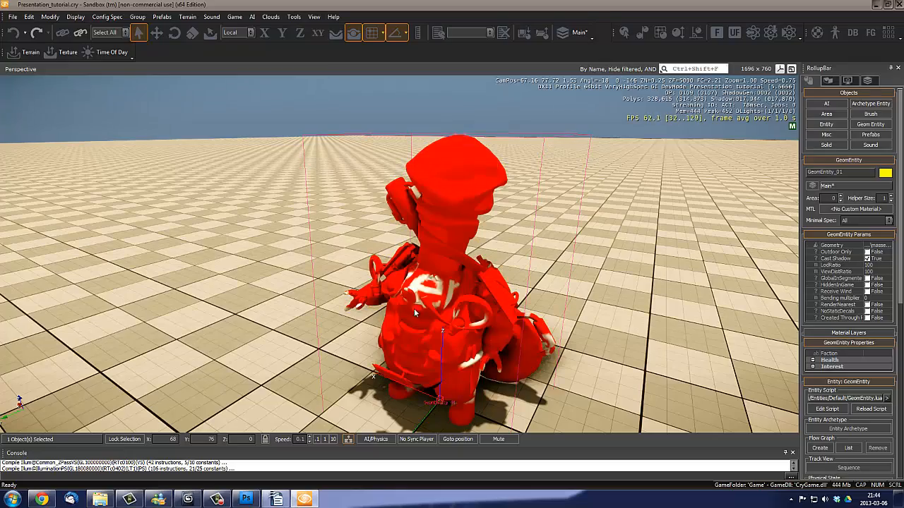
right_drag(491, 200, 489, 199)
key(s)
- Deselect and reselect the character's geometry entity, and inspect it from nearby viewpoints
click(496, 92)
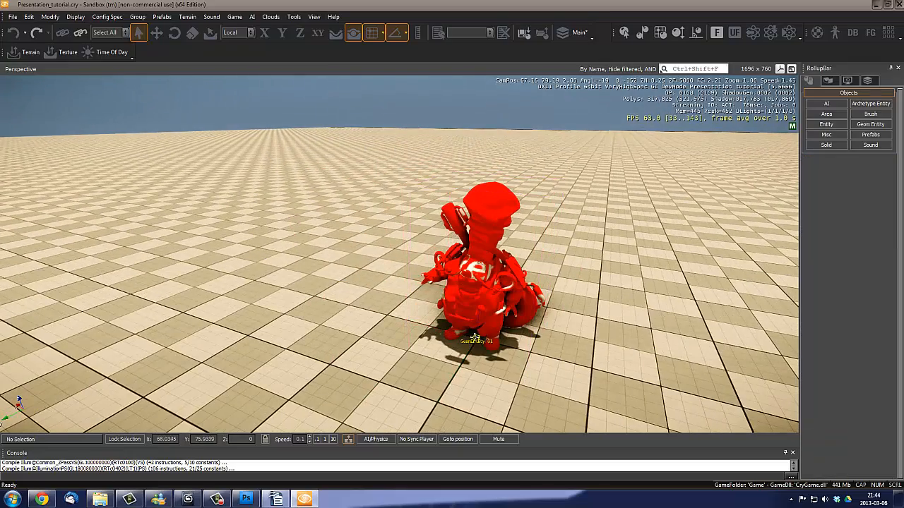
click(452, 283)
right_drag(449, 282, 452, 282)
key(w)
right_drag(458, 323, 460, 314)
key(d)
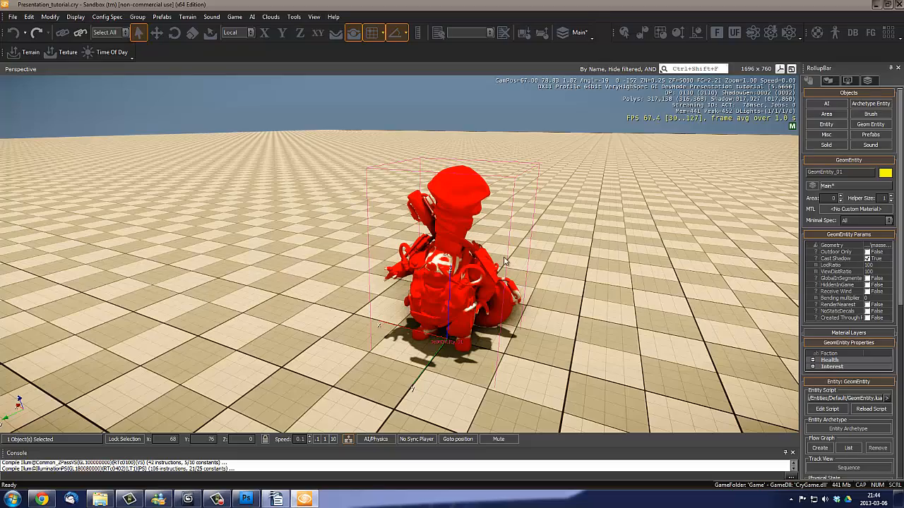
key(s)
right_drag(476, 248, 475, 248)
key(w)
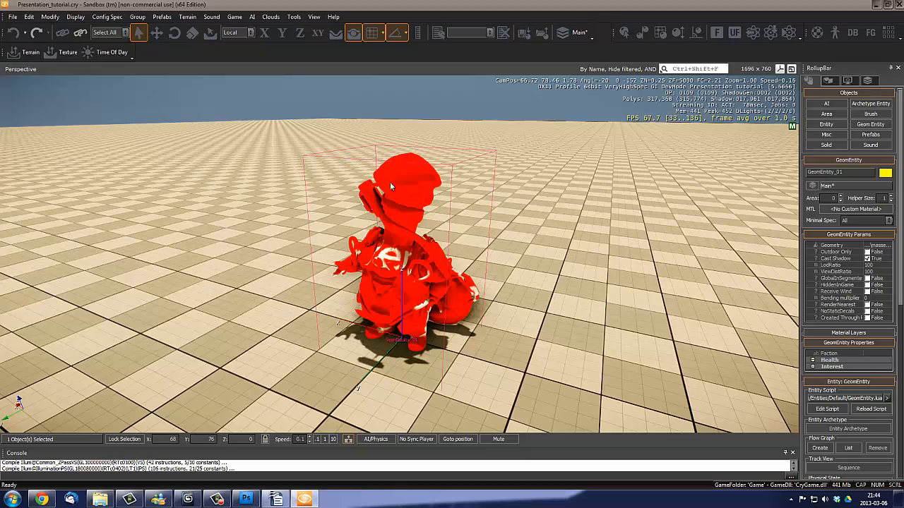
right_drag(361, 226, 361, 226)
key(w)
key(a)
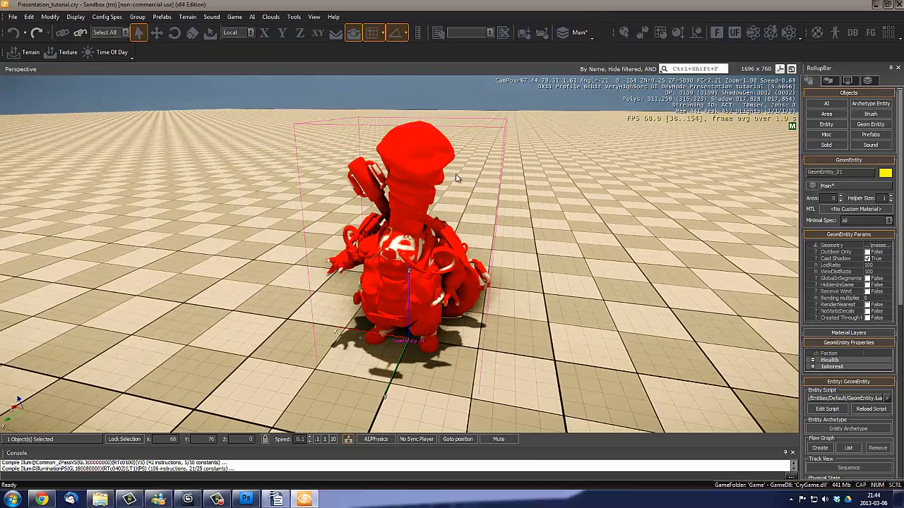
- Clear the selection and examine the character's front without its bounding box
click(436, 90)
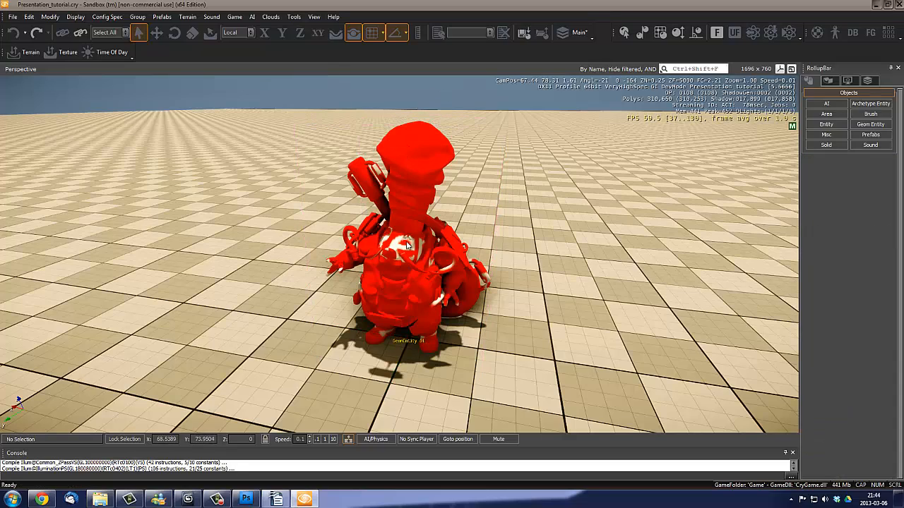
right_drag(406, 241, 433, 260)
key(w)
key(s)
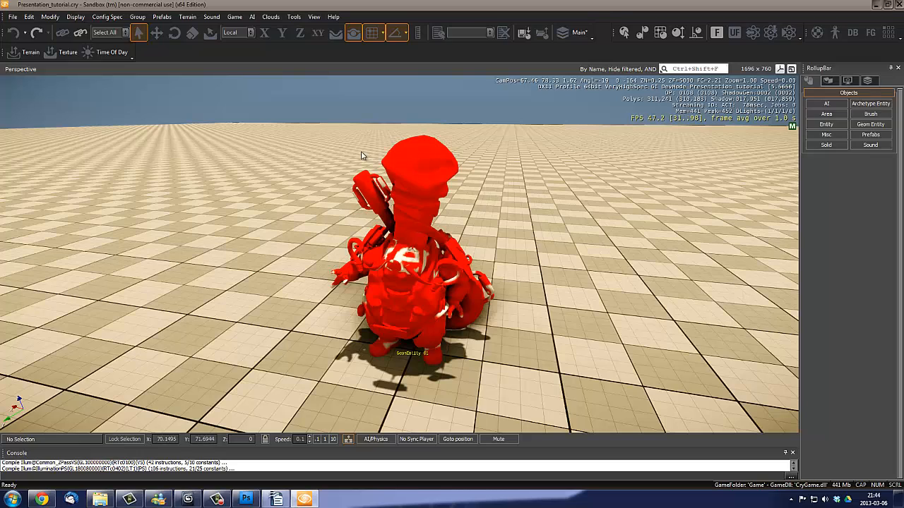
right_drag(486, 229, 486, 230)
right_drag(468, 160, 427, 264)
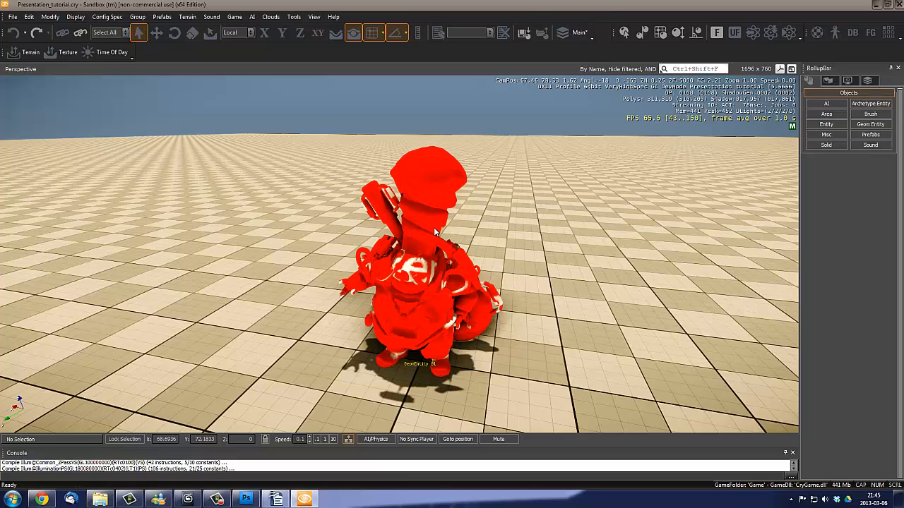
right_drag(422, 256, 423, 256)
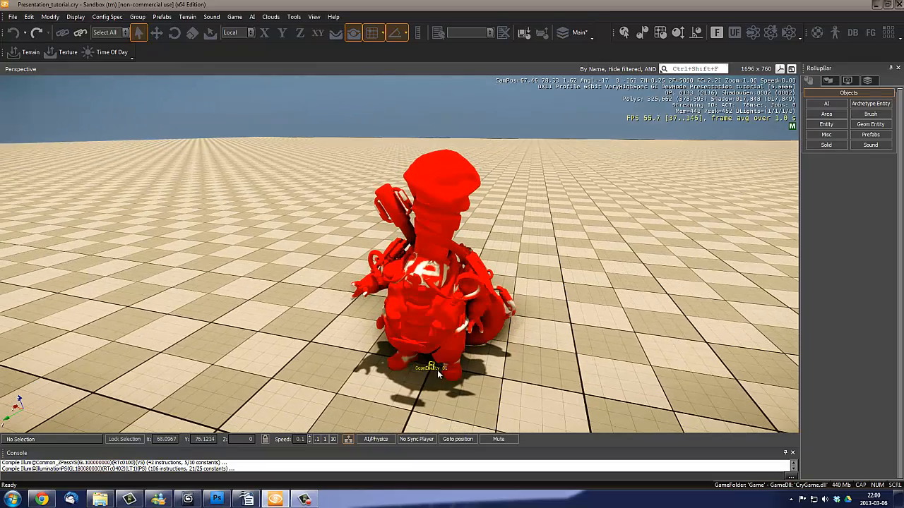
- Select the character's geometry entity and assign it the Presentation_tutorial material from Objects/Presentation_tutorial in the Material Editor
click(430, 364)
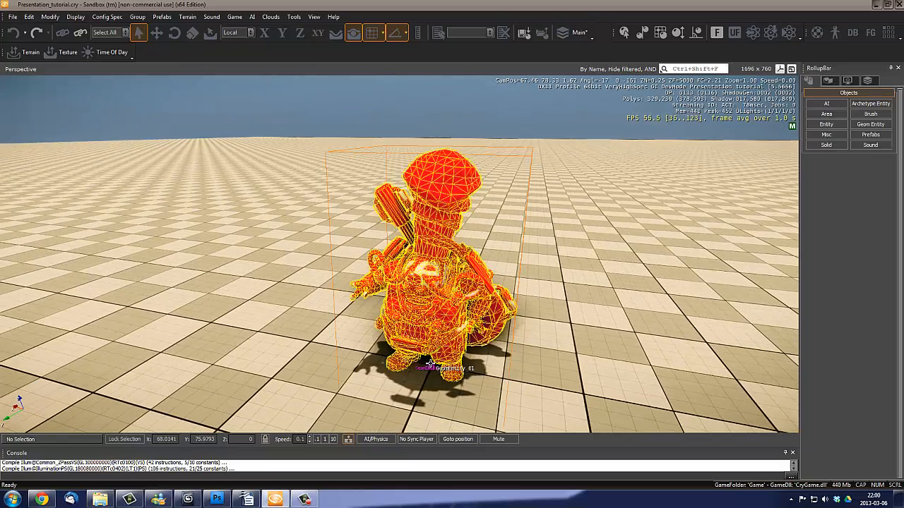
key(s)
right_drag(483, 337, 490, 341)
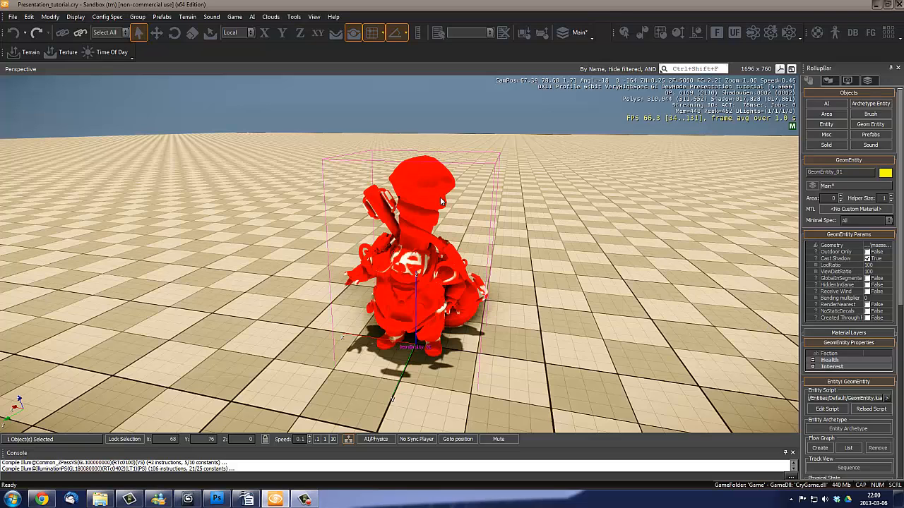
key(m)
drag(368, 116, 418, 252)
click(455, 135)
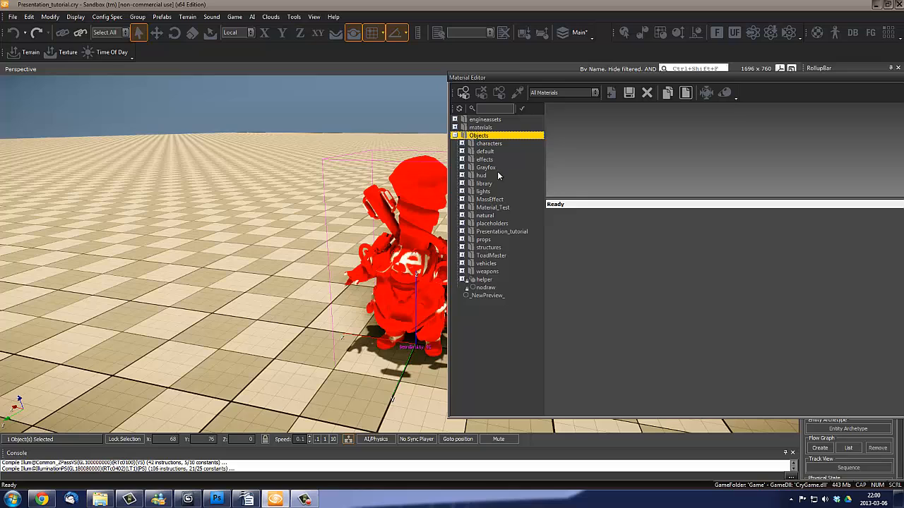
click(462, 232)
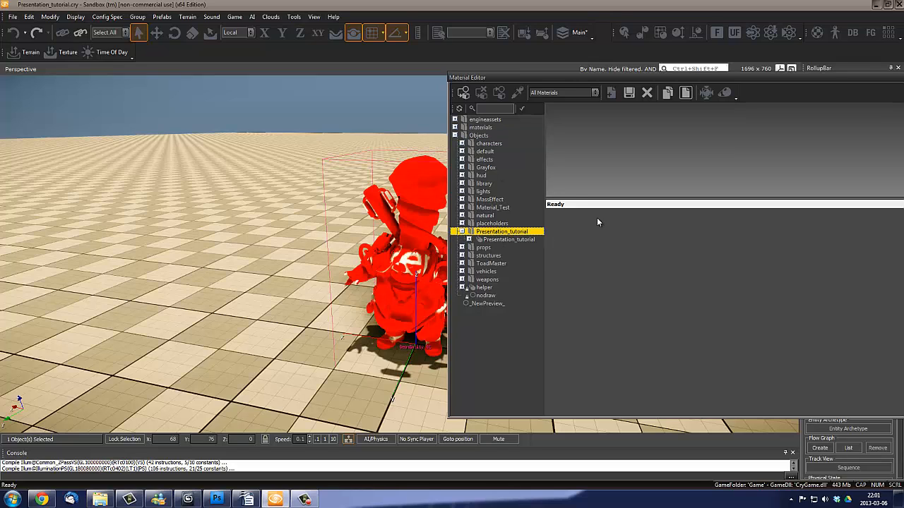
click(497, 239)
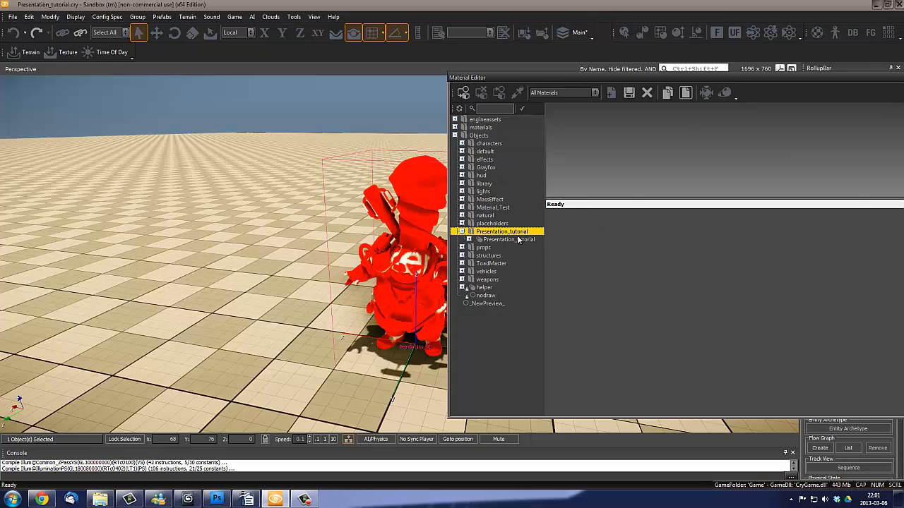
click(469, 239)
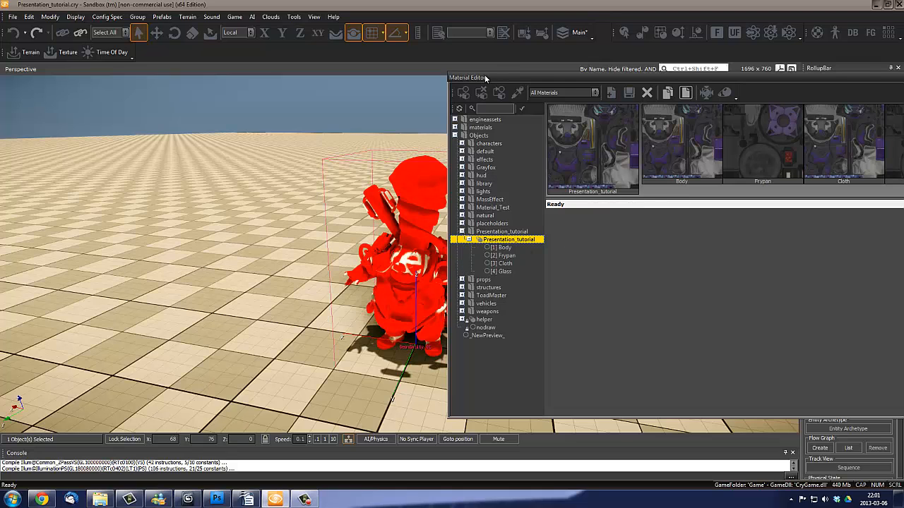
drag(484, 74, 581, 113)
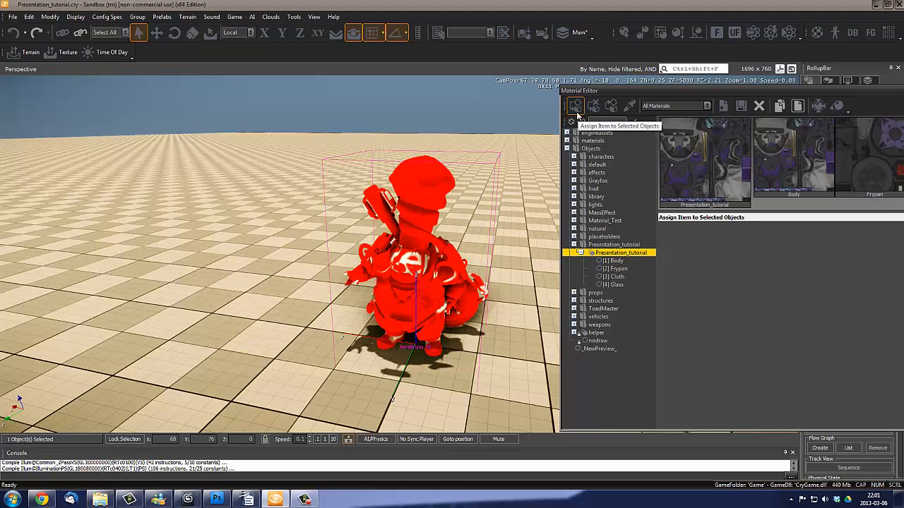
click(577, 107)
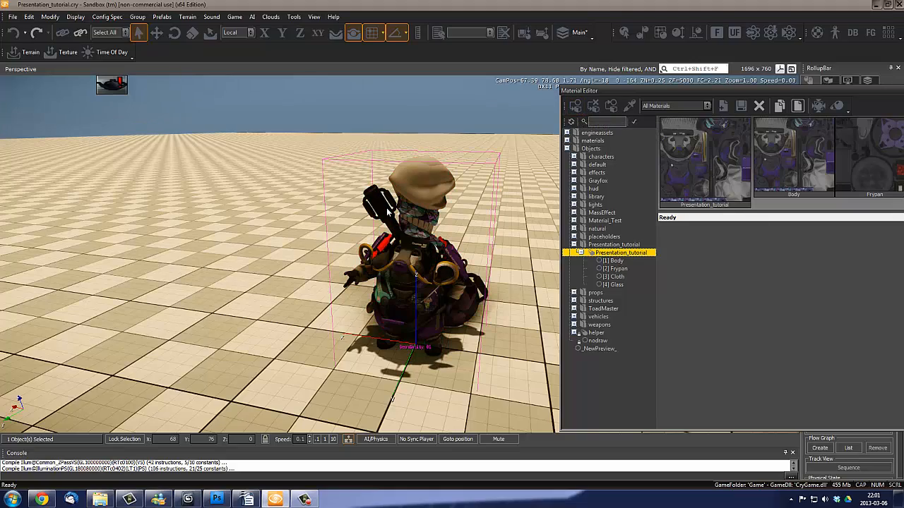
- Examine the assigned textures up close on the character's head, scarf, chest and frying pan
key(a)
mouse_move(451, 220)
right_down()
mouse_move(502, 250)
mouse_move(451, 220)
right_up()
key(w)
scroll(452, 224, up, 3)
middle_drag(339, 300, 351, 300)
right_drag(350, 300, 343, 297)
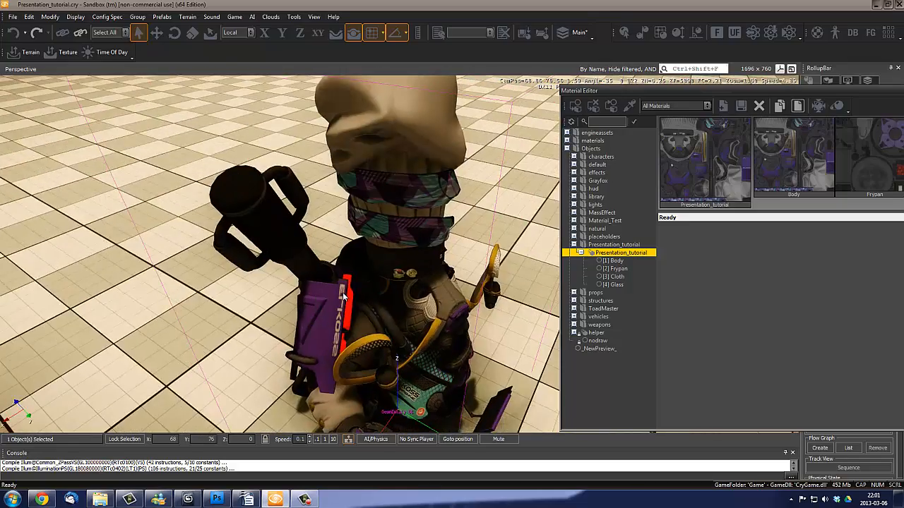
scroll(343, 297, up, 4)
scroll(380, 322, down, 5)
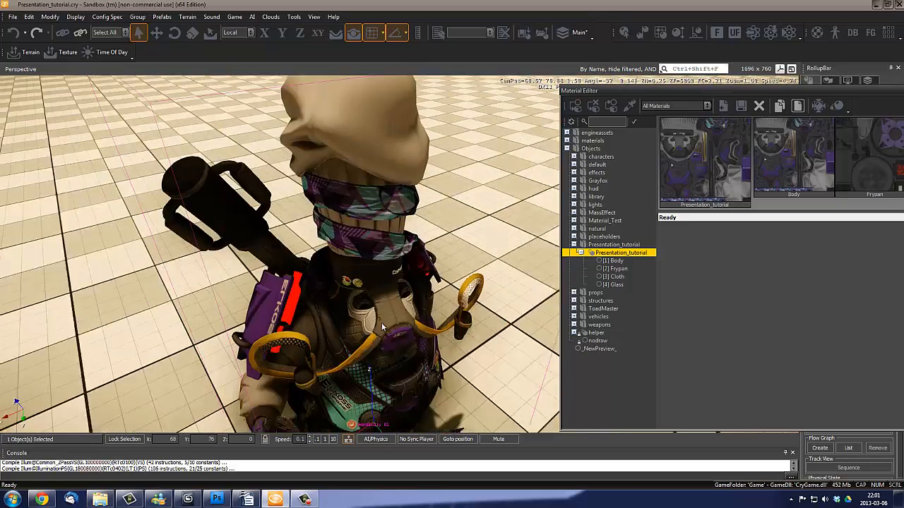
- Select the Glass and Cloth sub-materials in turn to check which parts of the character each one covers
click(613, 284)
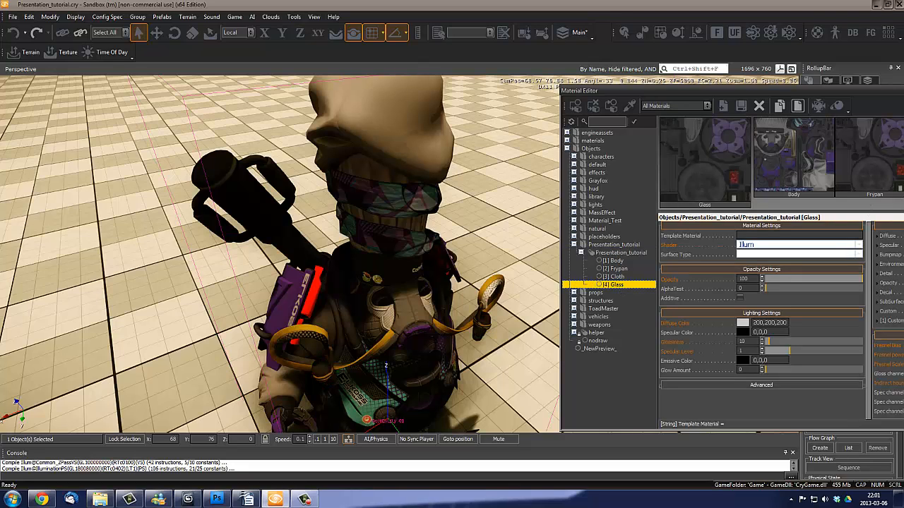
click(616, 277)
click(616, 284)
click(617, 277)
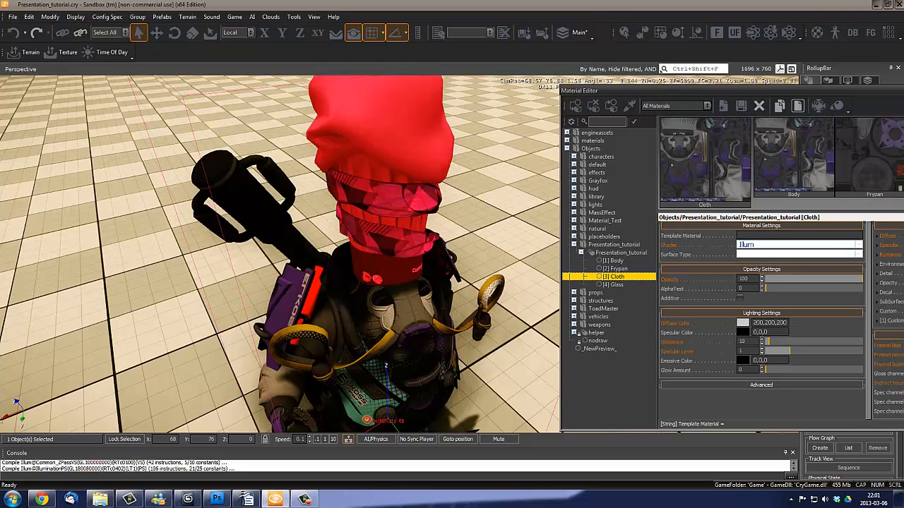
- Switch to 3ds Max and select the tube element at the MassEffect mesh's shoulder to check its material ID
click(187, 499)
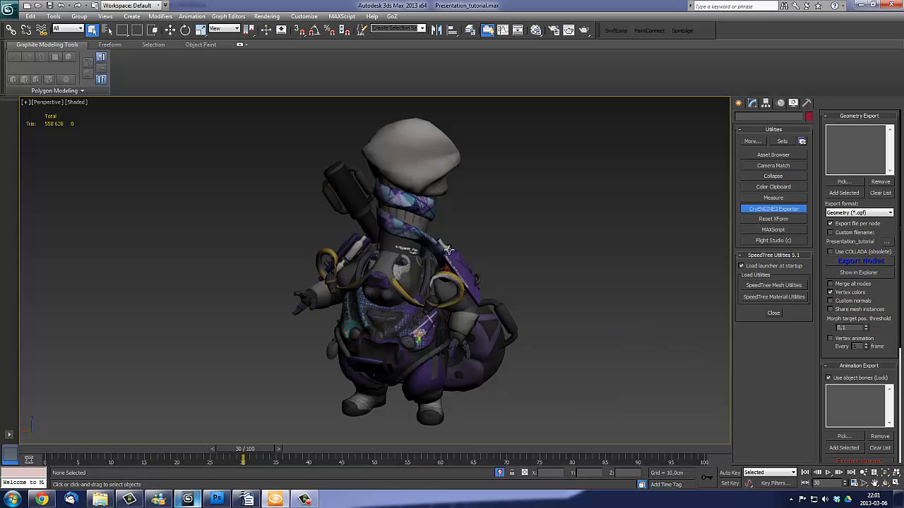
scroll(395, 211, up, 3)
click(752, 103)
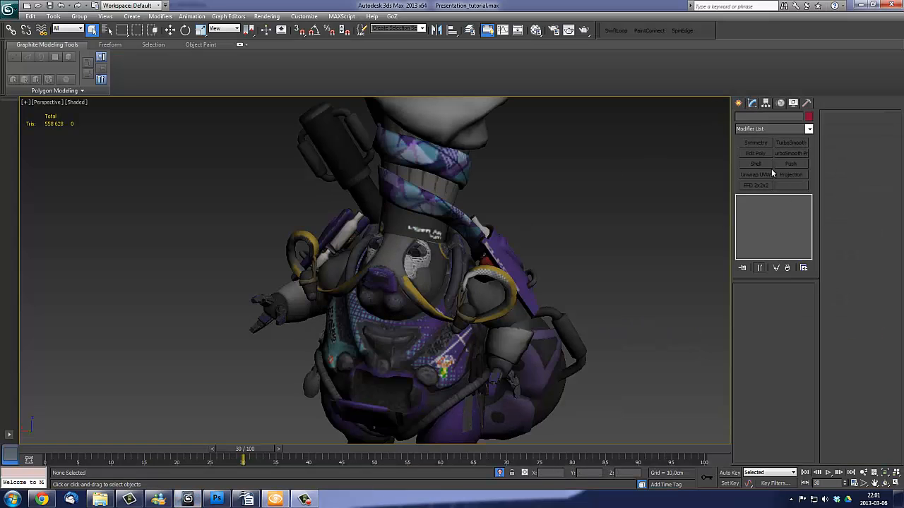
click(488, 329)
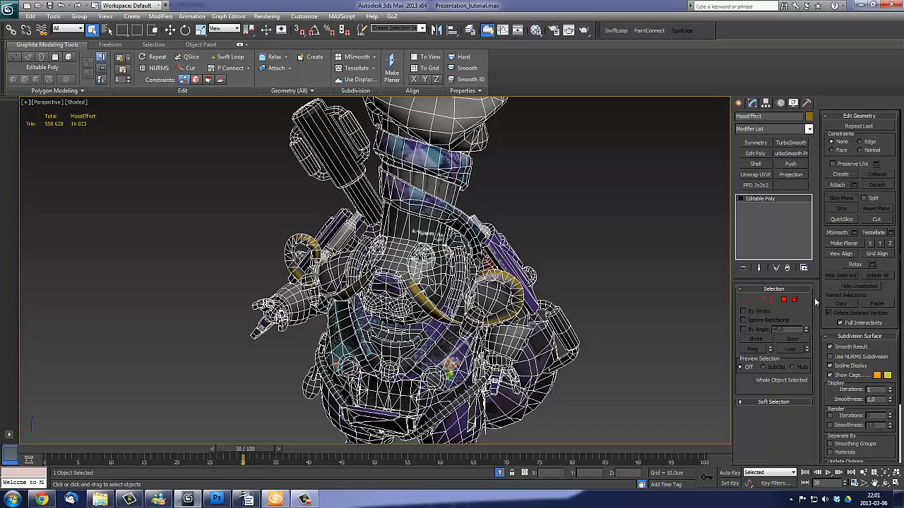
click(794, 299)
scroll(483, 238, up, 3)
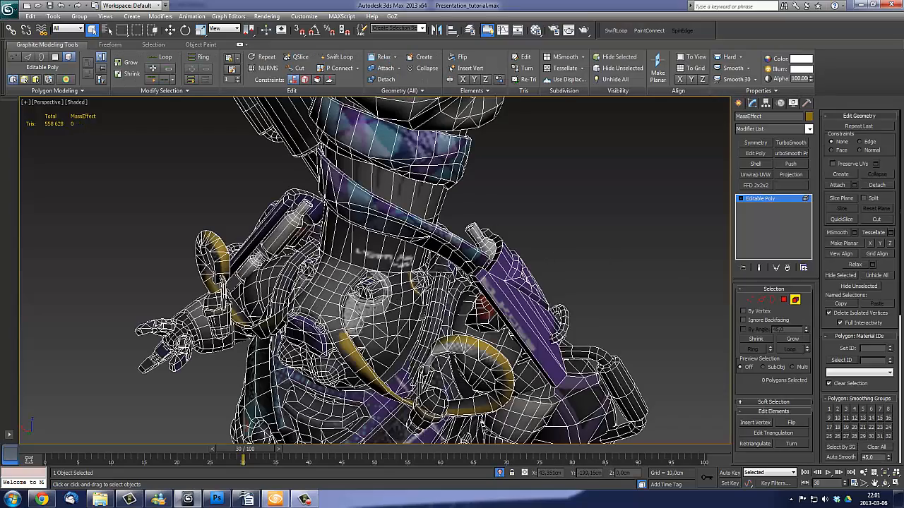
click(481, 237)
scroll(505, 188, down, 3)
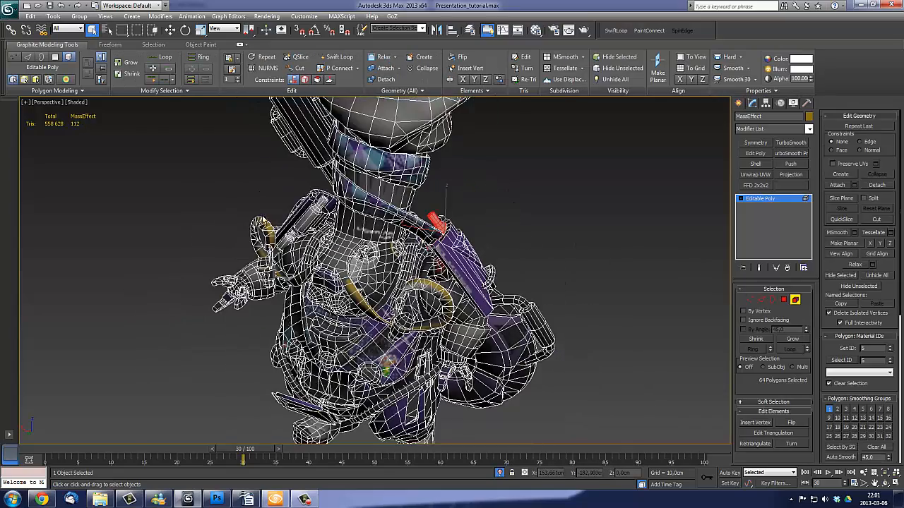
scroll(446, 189, up, 6)
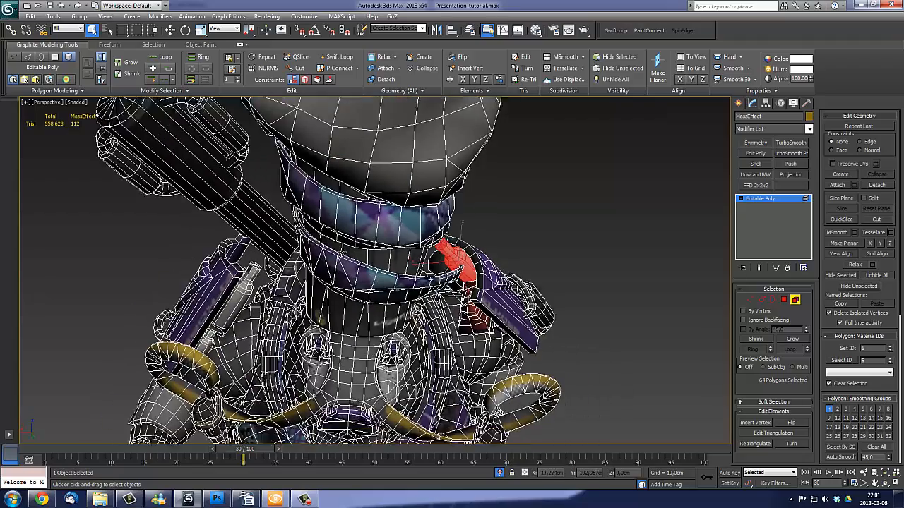
- Clear the element selection and examine the mesh's shoulders, straps and chest from several angles, returning to the CryENGINE Sandbox
middle_drag(343, 252, 309, 241)
click(574, 249)
alt+middle_drag(574, 249, 463, 242)
scroll(599, 278, down, 5)
scroll(463, 242, up, 5)
alt+middle_drag(225, 155, 213, 155)
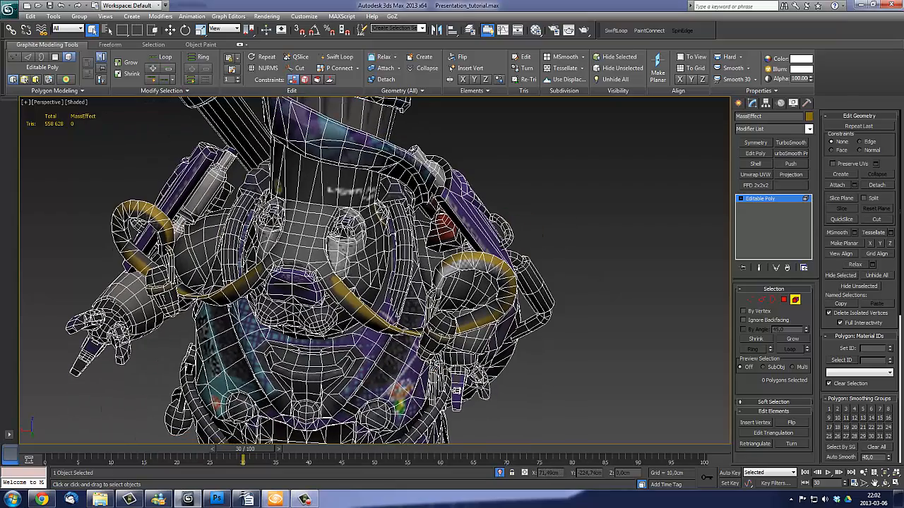
alt+middle_drag(212, 187, 241, 228)
scroll(275, 202, down, 5)
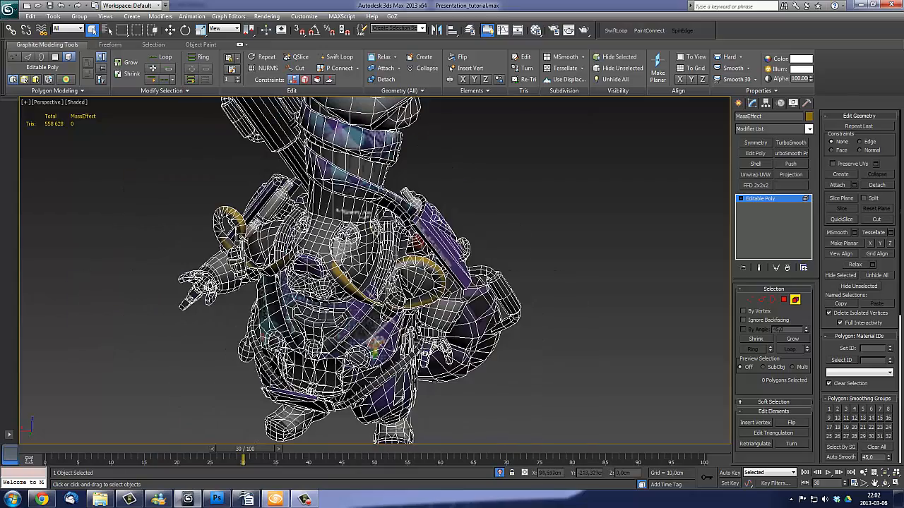
middle_drag(497, 175, 498, 219)
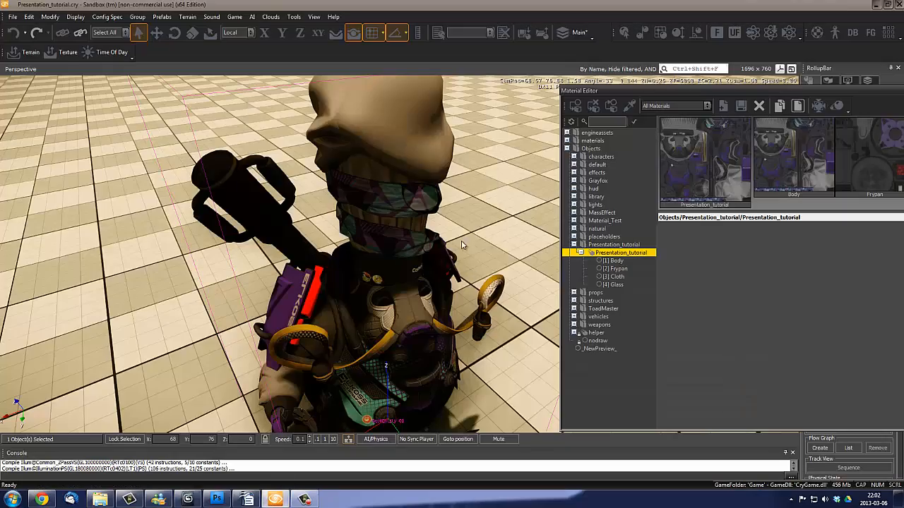
middle_drag(464, 257, 464, 255)
middle_drag(454, 293, 454, 292)
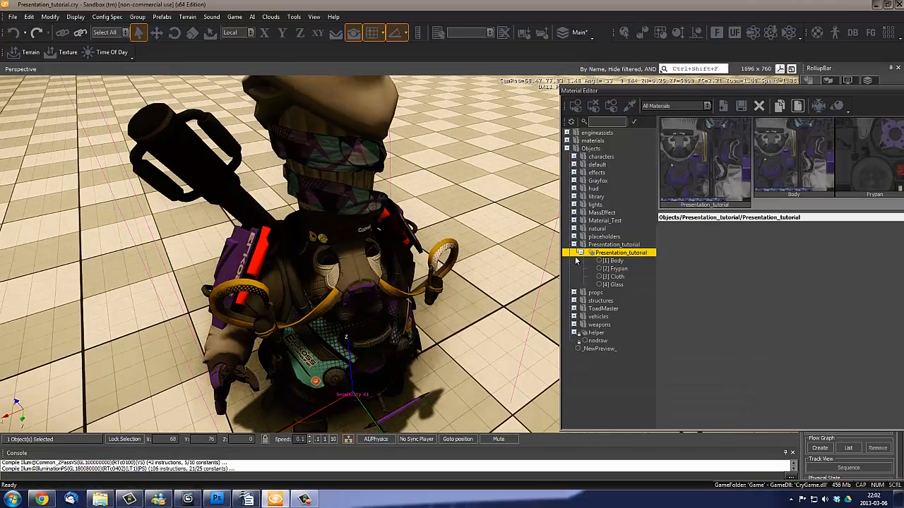
- Set the number of sub-materials of the Presentation_tutorial material to 5
right_click(623, 254)
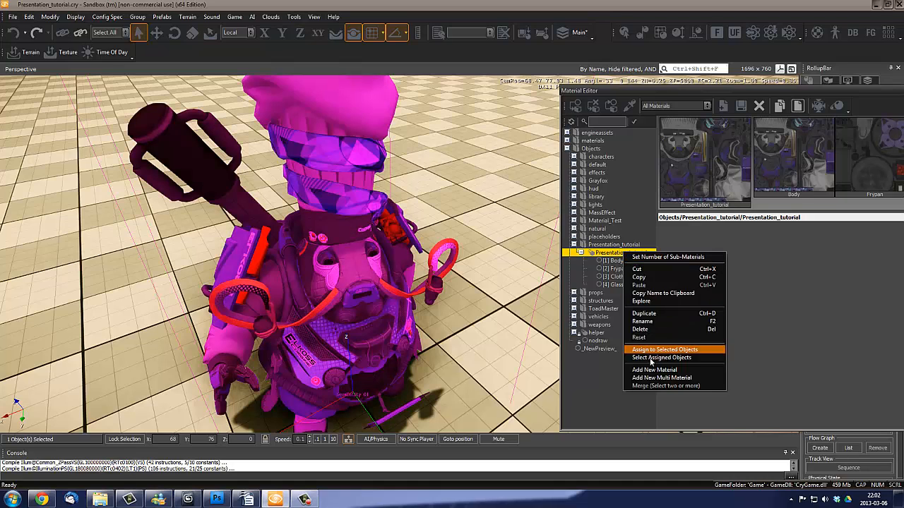
click(649, 258)
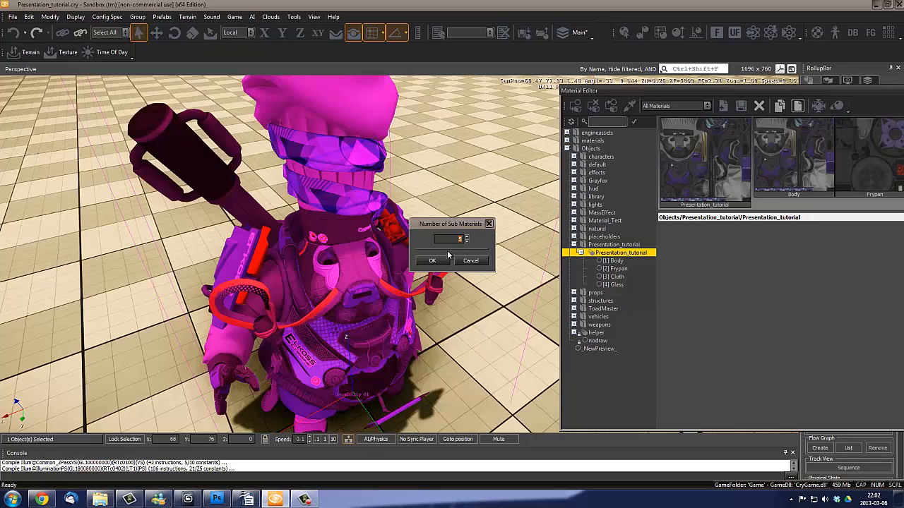
click(433, 261)
- Rename the new fifth sub-material as ColoredGlass
click(625, 294)
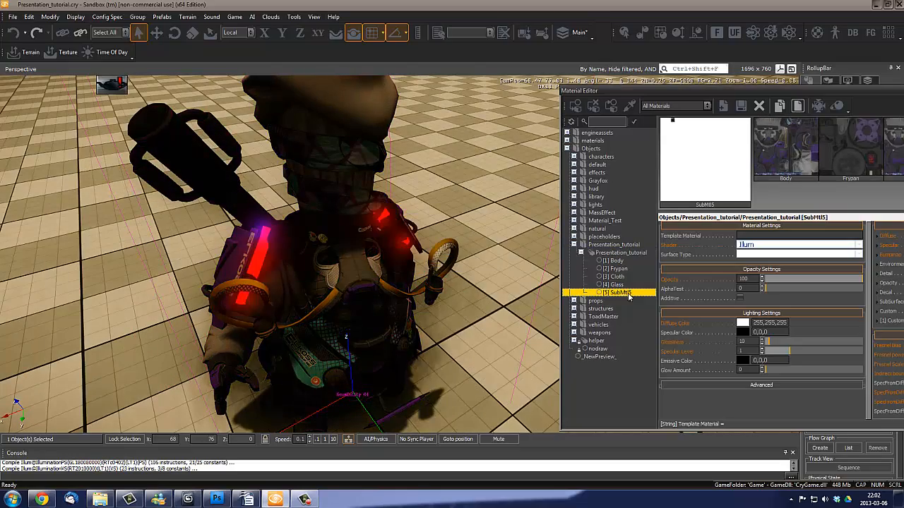
key(s)
right_drag(432, 281, 442, 289)
key(w)
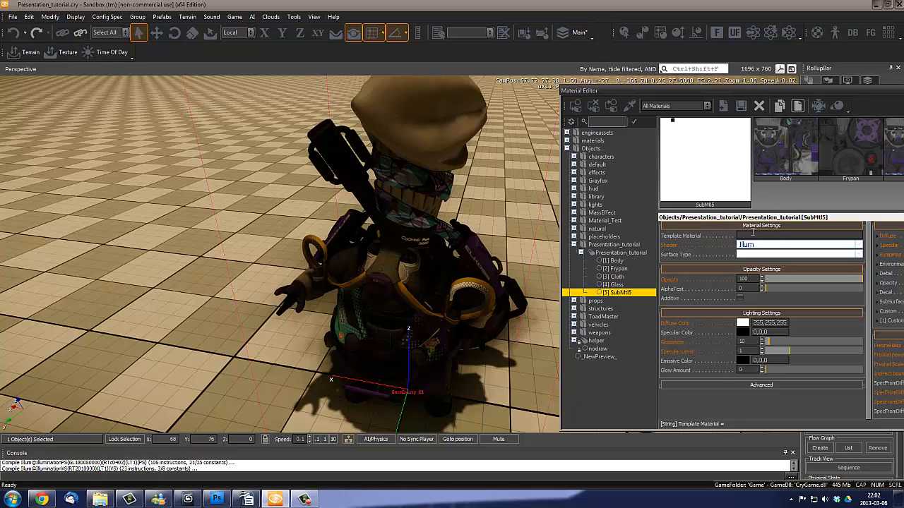
right_click(624, 293)
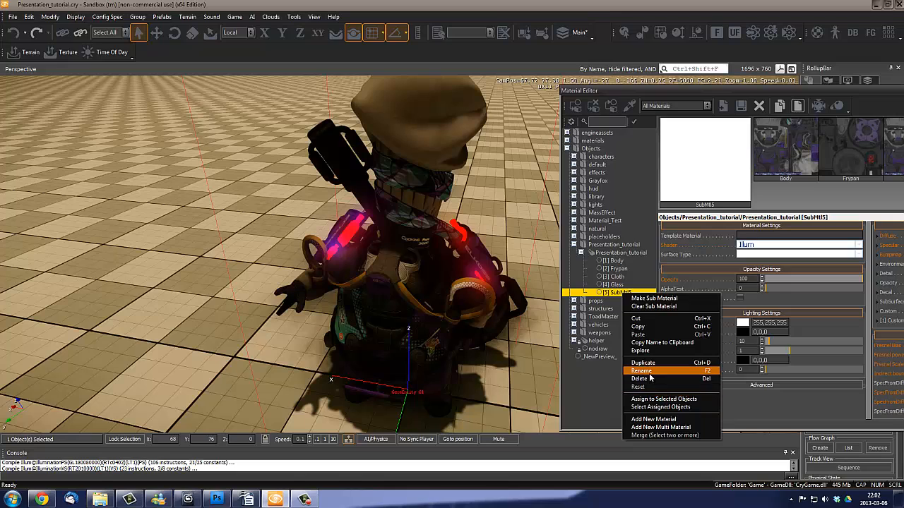
click(642, 370)
text(Col)
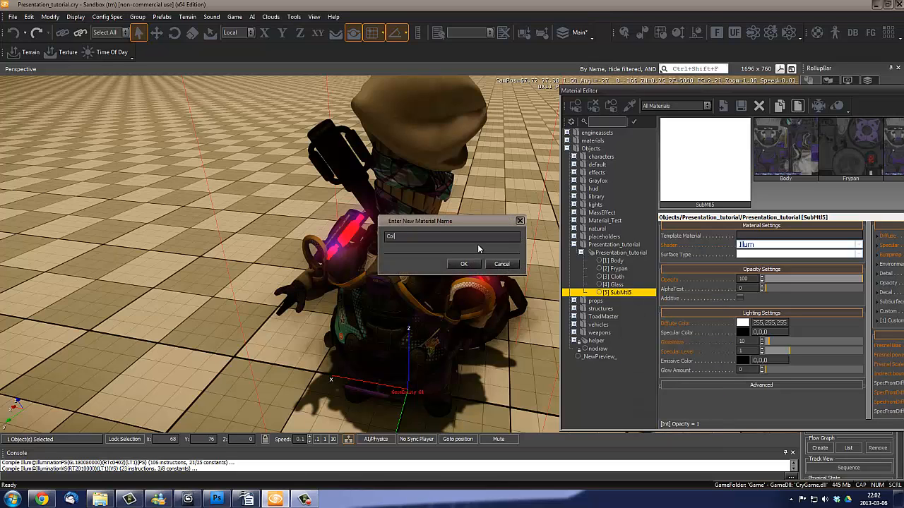
text(oredGlass)
key(Return)
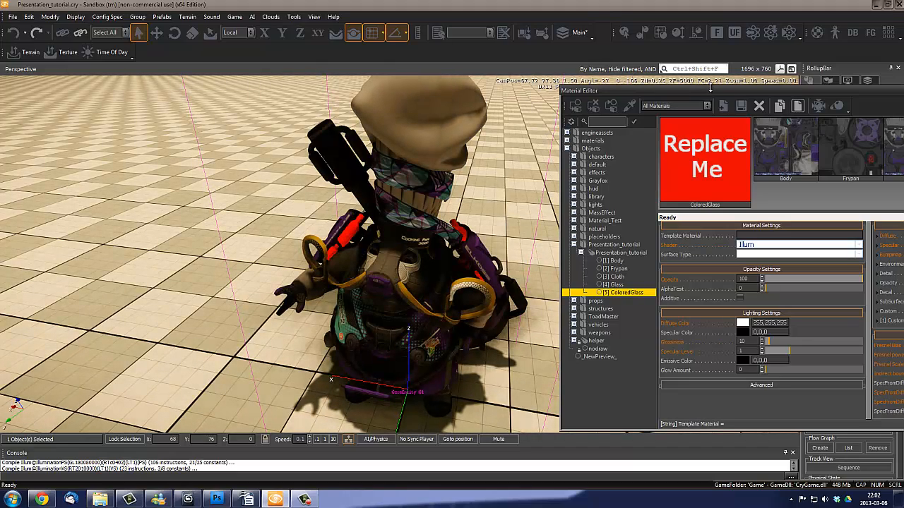
- Reposition the Material Editor and copy the Glass sub-material's diffuse map, MassEffect_Frypan_Diff.tif, to ColoredGlass
drag(716, 90, 520, 83)
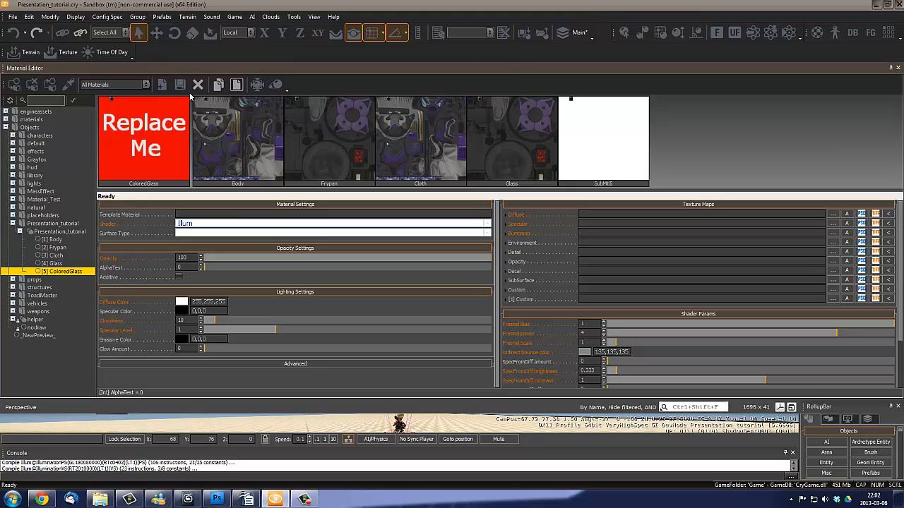
drag(252, 69, 551, 132)
click(281, 327)
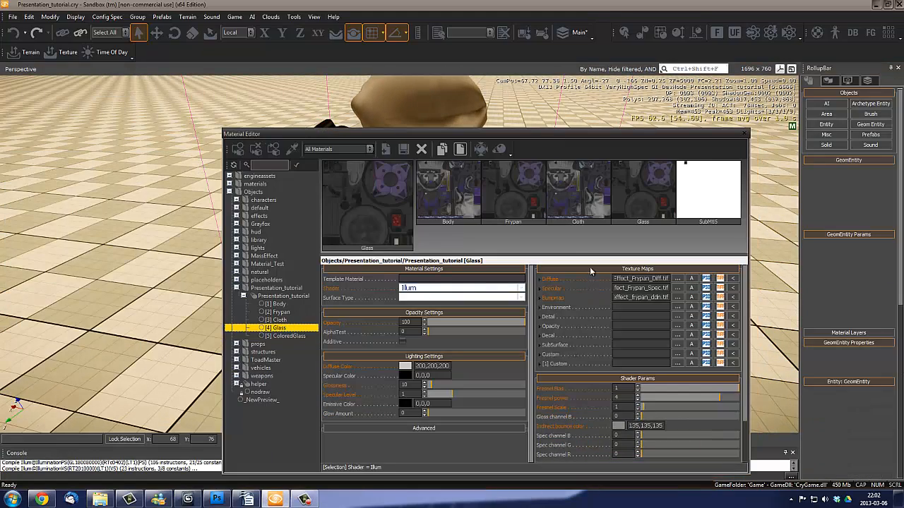
double_click(653, 280)
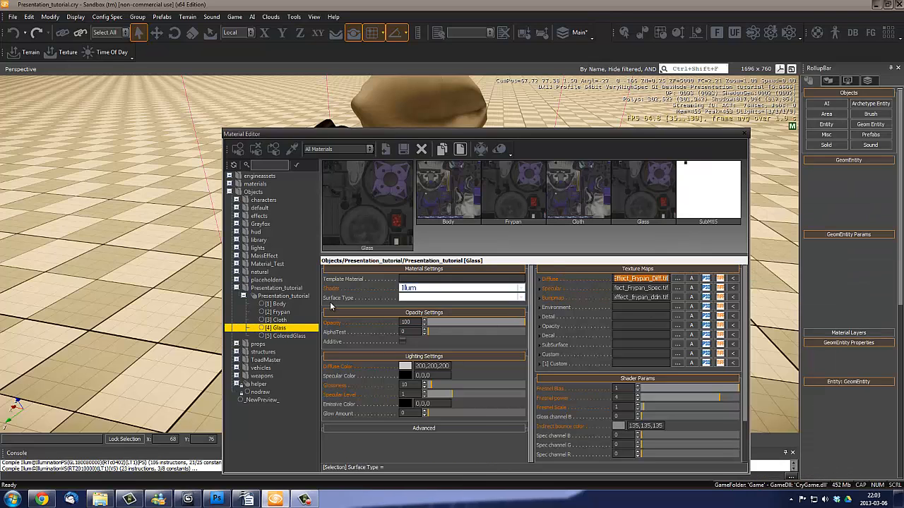
click(280, 337)
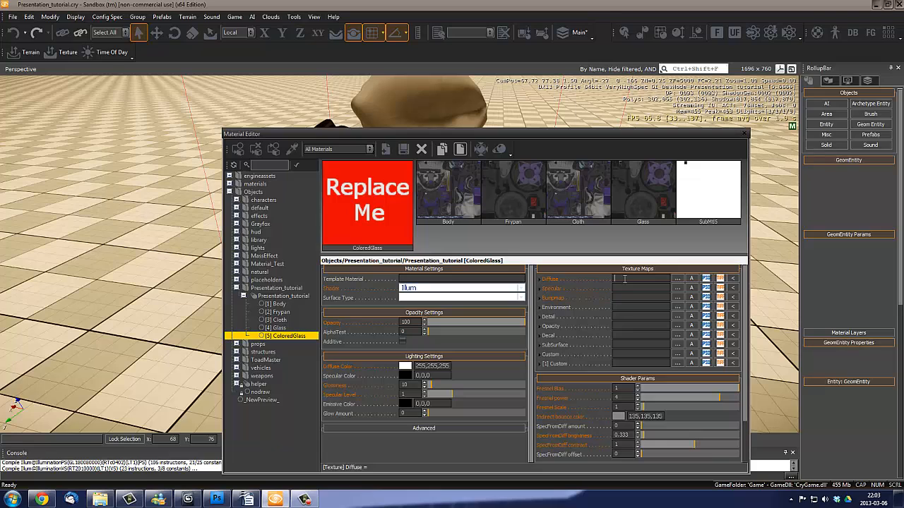
- Copy the specular map MassEffect_Frypan_Spec.tif from the Glass sub-material to ColoredGlass
click(291, 329)
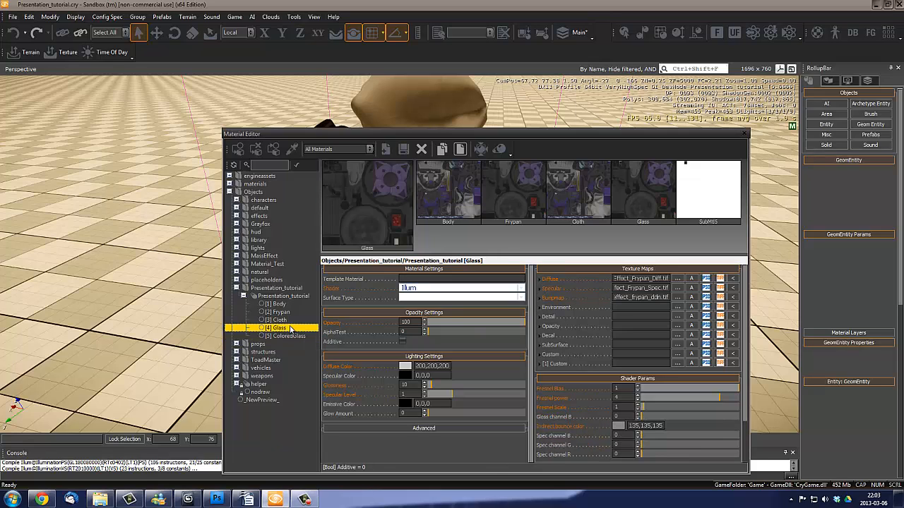
mouse_move(598, 284)
double_click(633, 288)
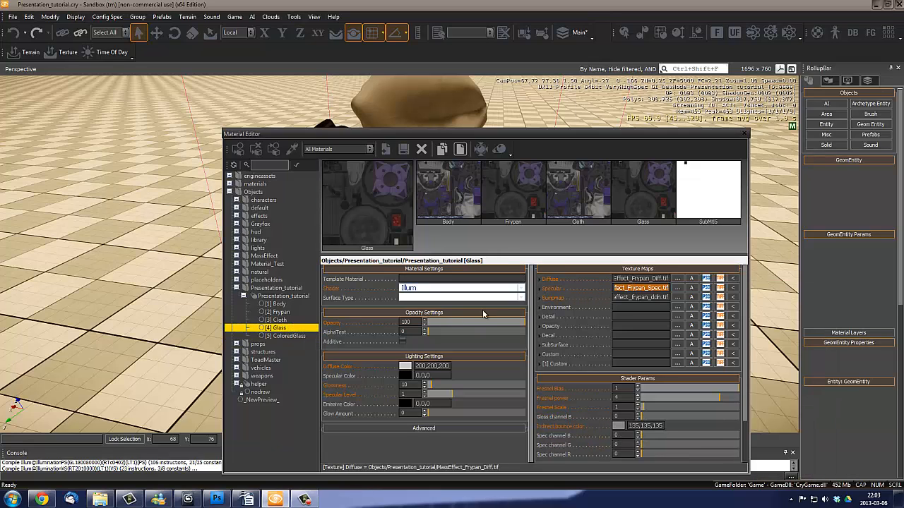
click(279, 337)
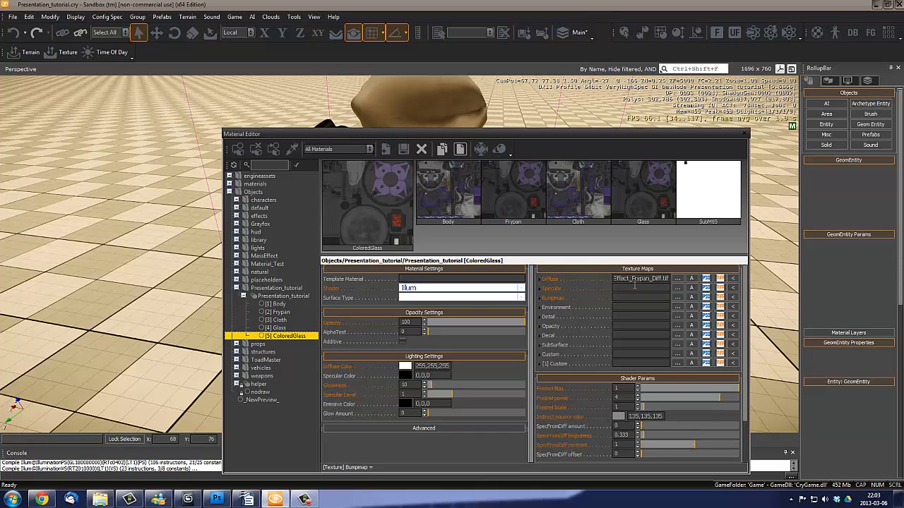
- Copy the bump map masseffect_frypan_ddn.tif from the Glass sub-material to ColoredGlass
key(Up)
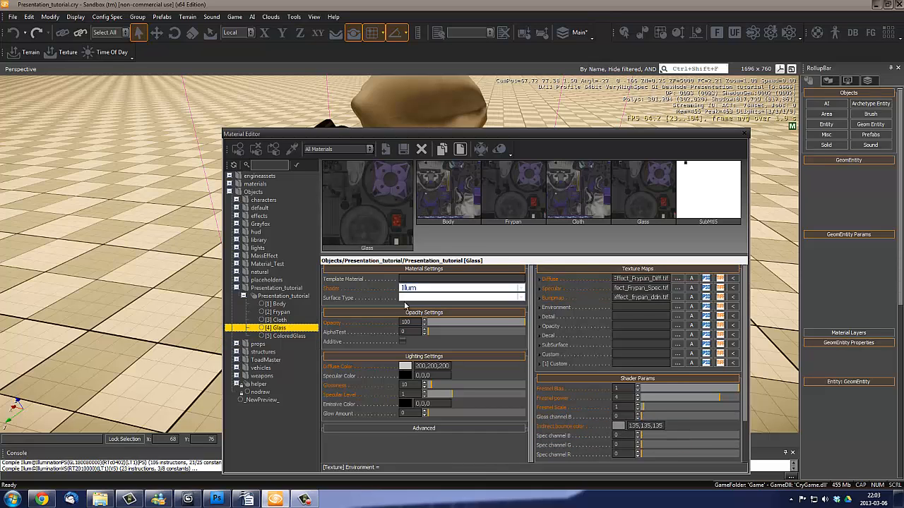
double_click(629, 298)
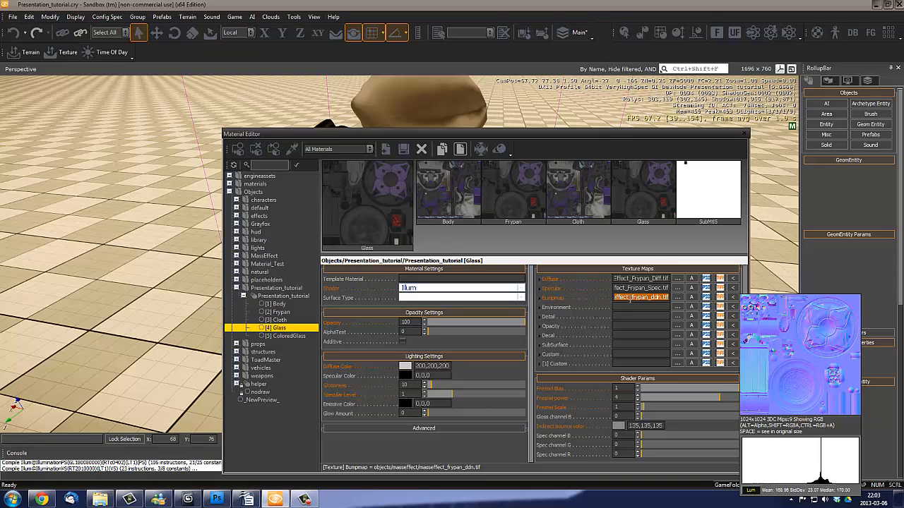
key(Delete)
key(Down)
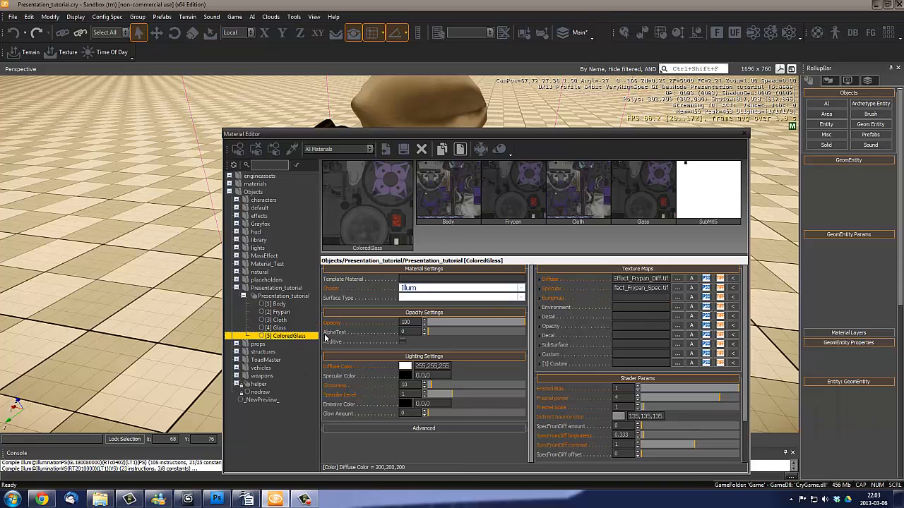
click(638, 297)
text(effect_frypan_ddn.tif)
key(Return)
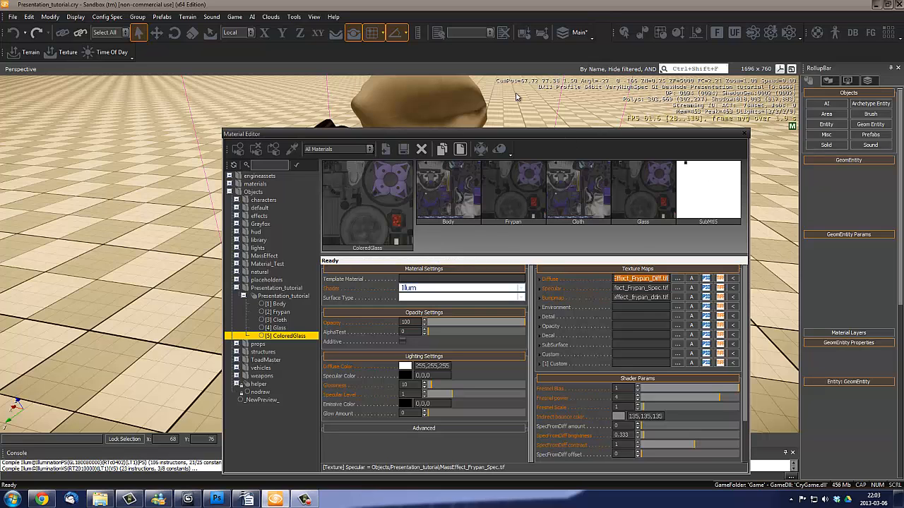
- Select the parent Presentation_tutorial material to review its sub-materials alongside the character in the viewport
drag(466, 133, 515, 92)
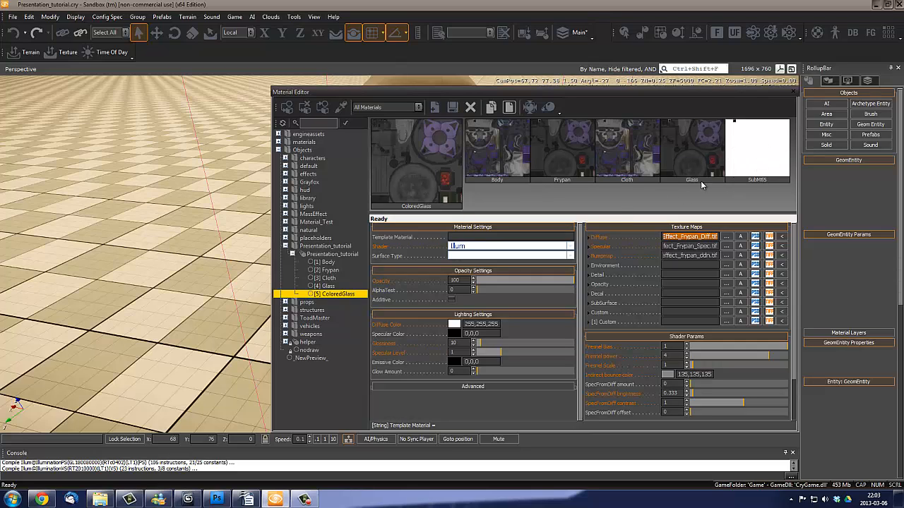
click(322, 247)
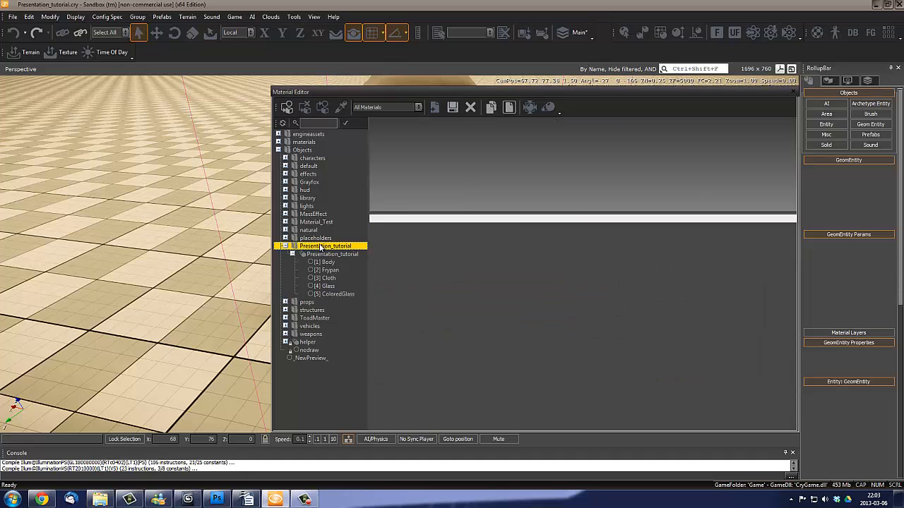
click(319, 254)
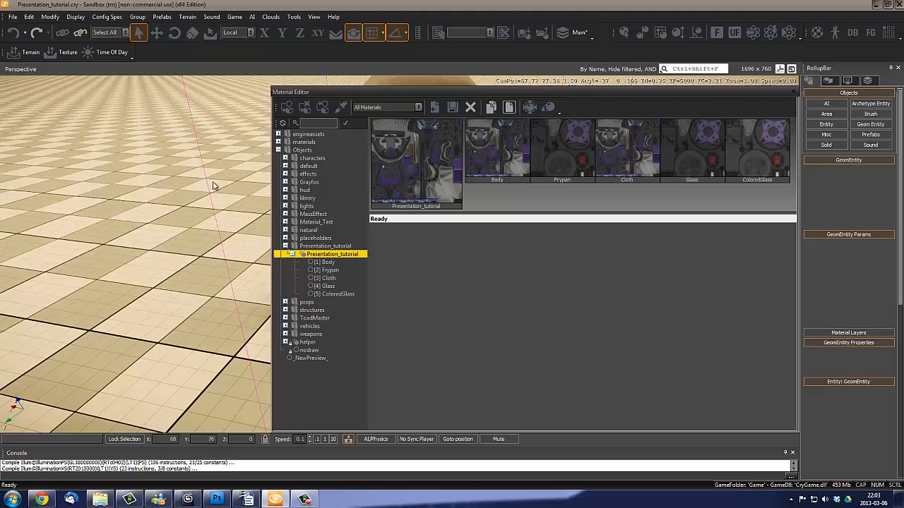
right_drag(170, 195, 165, 199)
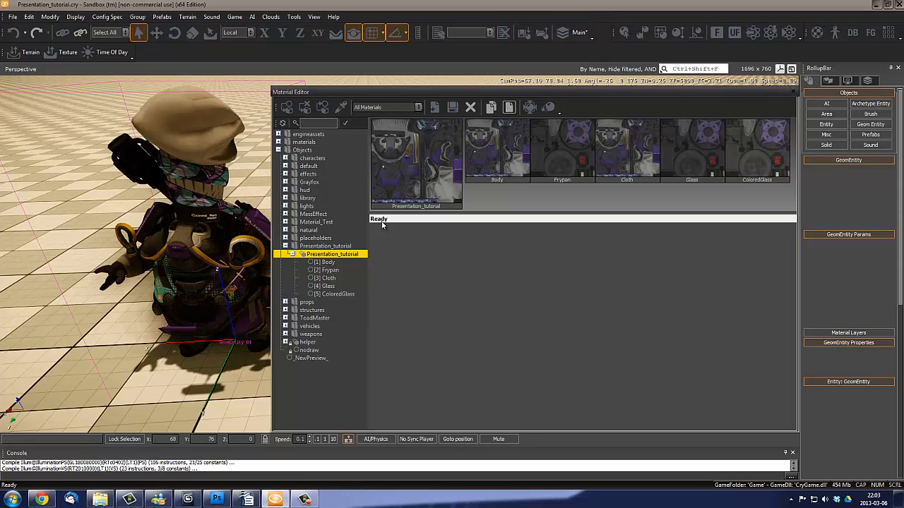
- Close the Material Editor and view the whole character from a distance
click(793, 92)
key(s)
right_drag(402, 296, 404, 299)
key(w)
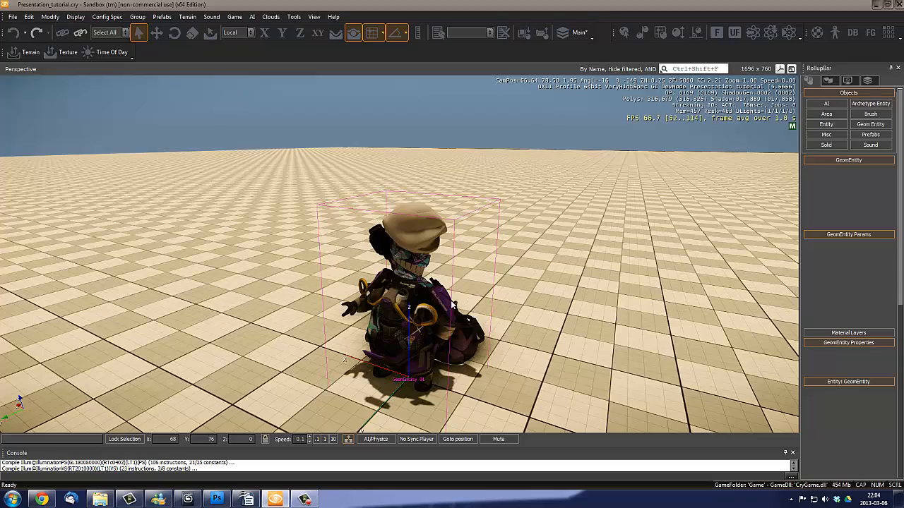
- List the Area object types and switch the viewport from Perspective to the Top view
right_drag(494, 271, 494, 274)
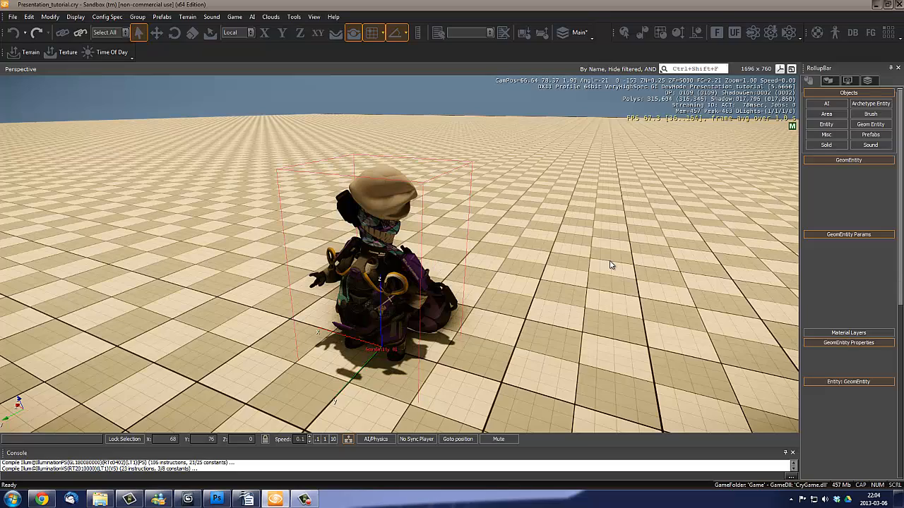
right_drag(610, 265, 607, 260)
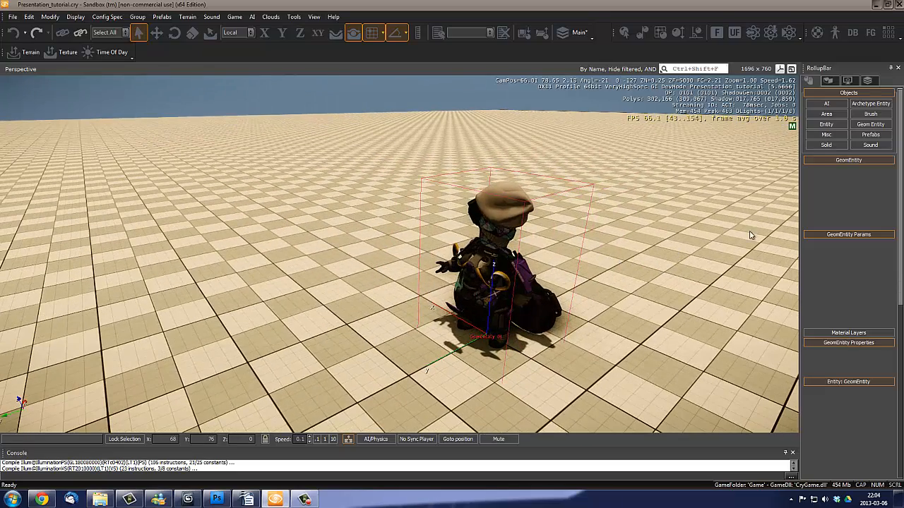
click(826, 113)
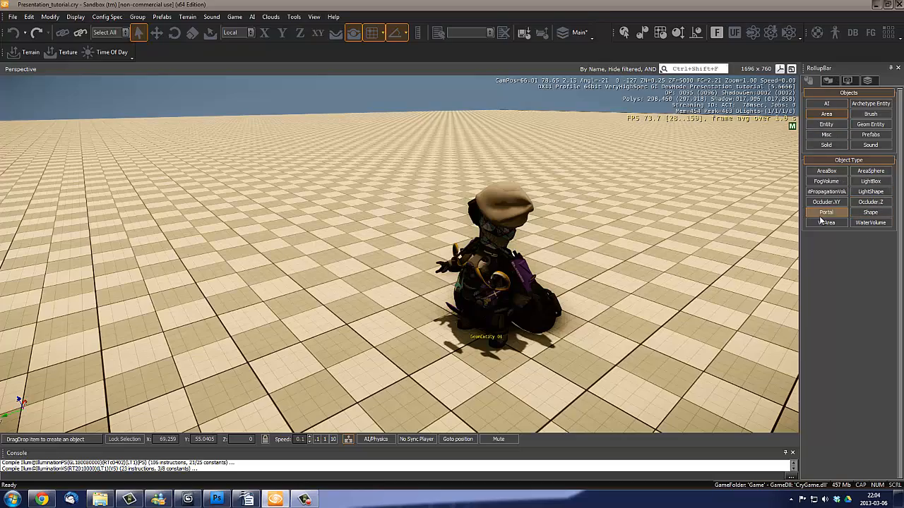
mouse_move(558, 273)
right_down()
mouse_move(559, 283)
mouse_move(556, 265)
right_up()
key(d)
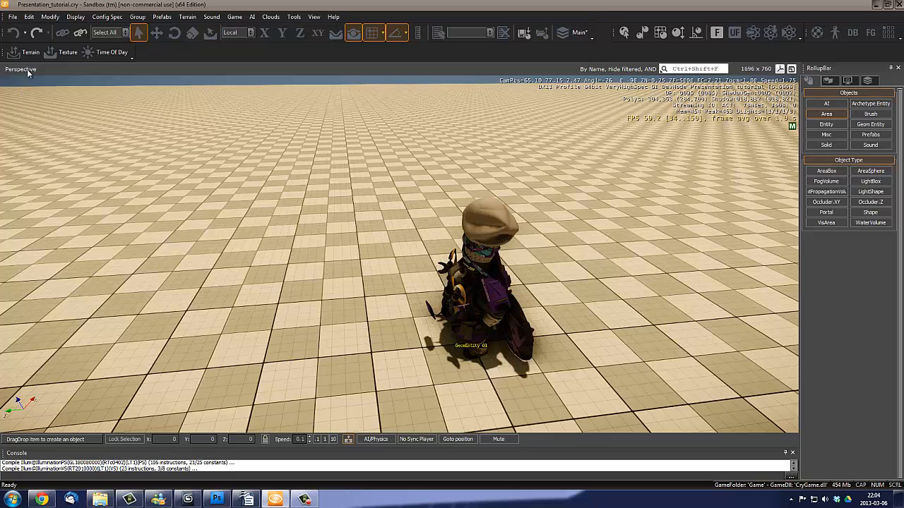
click(26, 70)
mouse_move(71, 168)
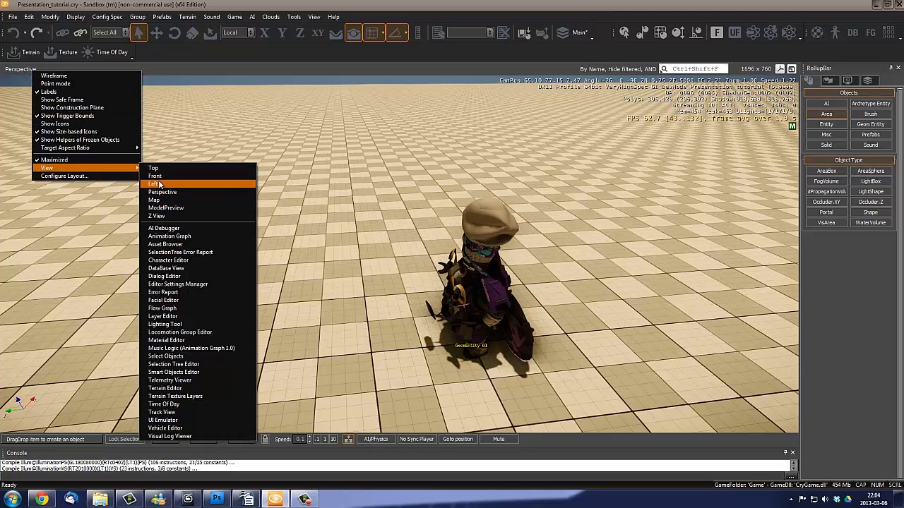
click(7, 73)
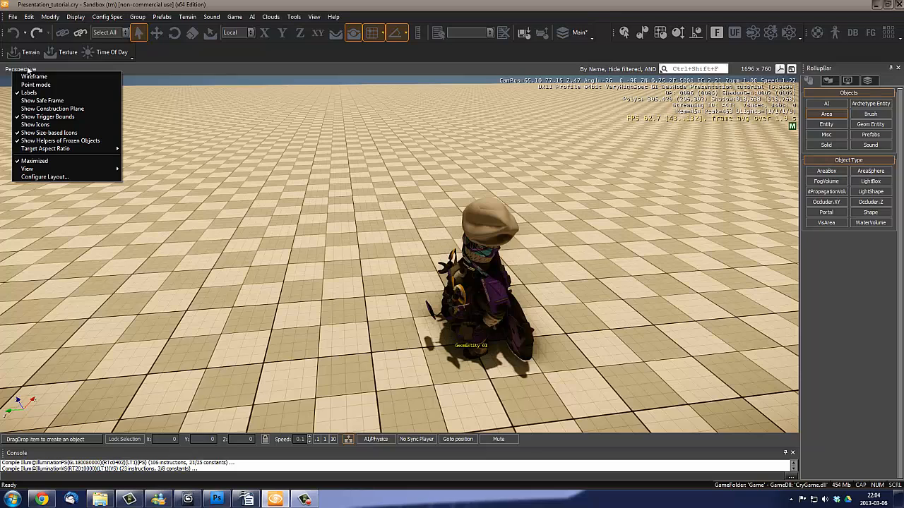
mouse_move(40, 170)
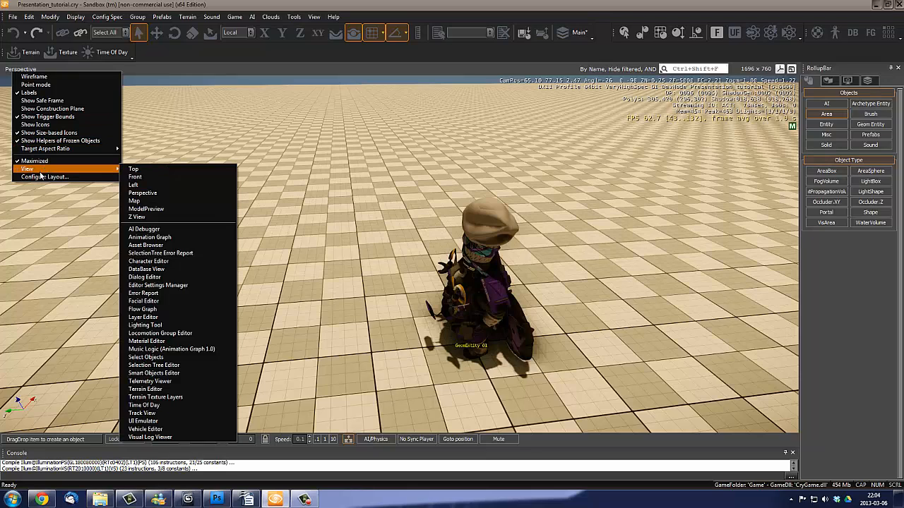
click(146, 171)
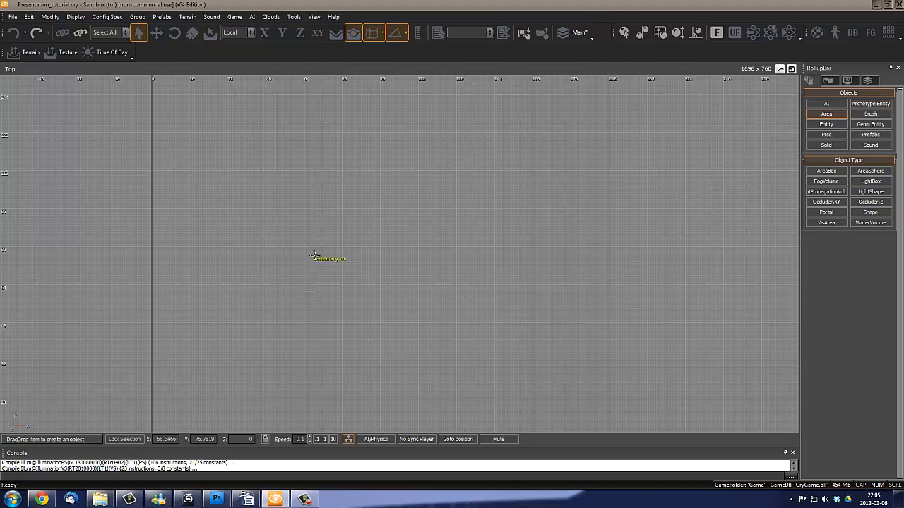
- Draw a roughly rectangular four-point VisArea around the character in the top view, starting at X 35, Y 112
middle_drag(329, 286, 357, 336)
scroll(356, 336, up, 2)
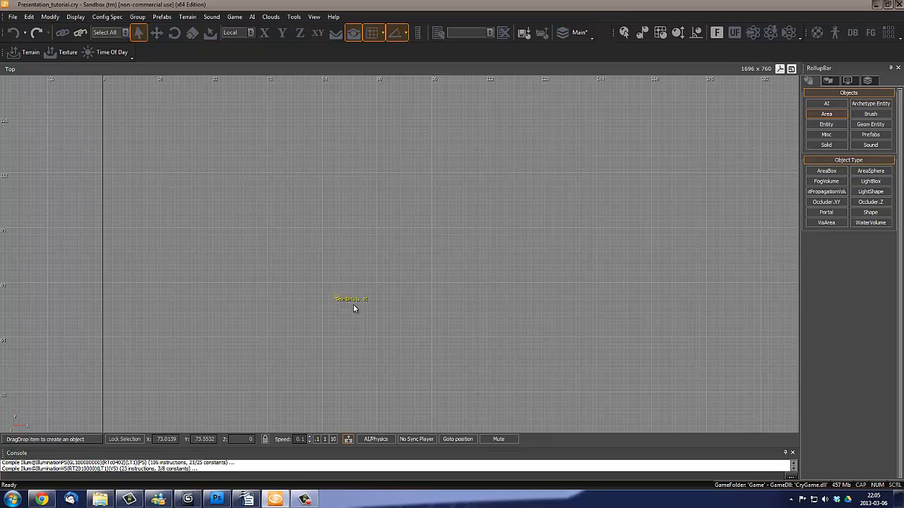
scroll(334, 300, down, 2)
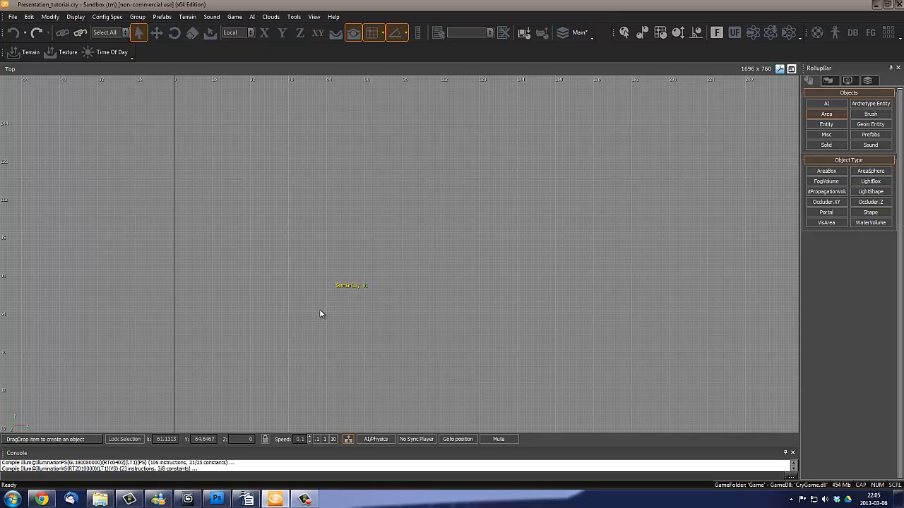
middle_drag(388, 332, 431, 294)
scroll(466, 244, down, 2)
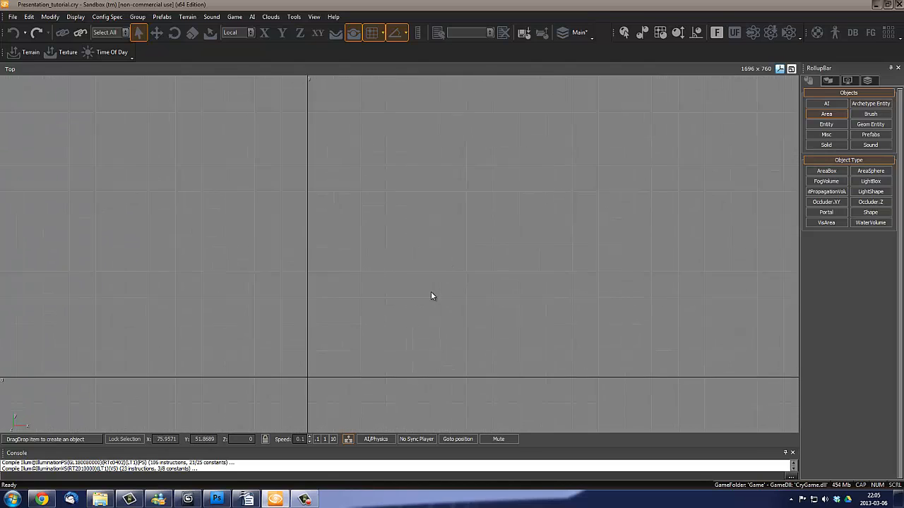
scroll(431, 294, up, 1)
middle_drag(399, 331, 402, 373)
scroll(405, 374, up, 2)
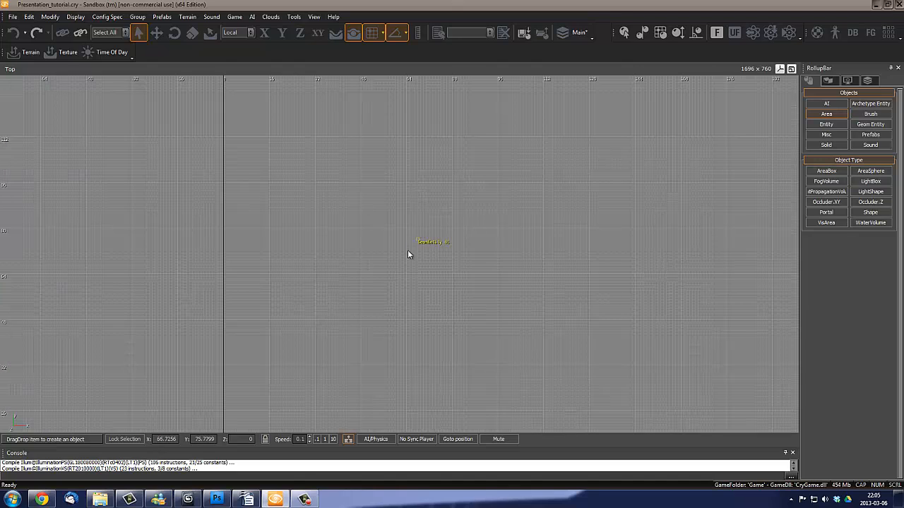
middle_drag(407, 254, 445, 325)
scroll(440, 319, up, 2)
scroll(410, 298, down, 3)
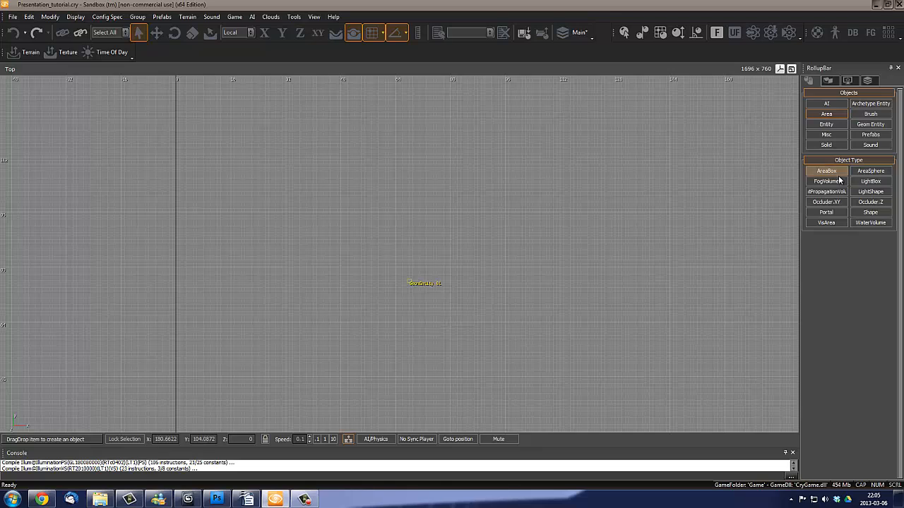
click(826, 222)
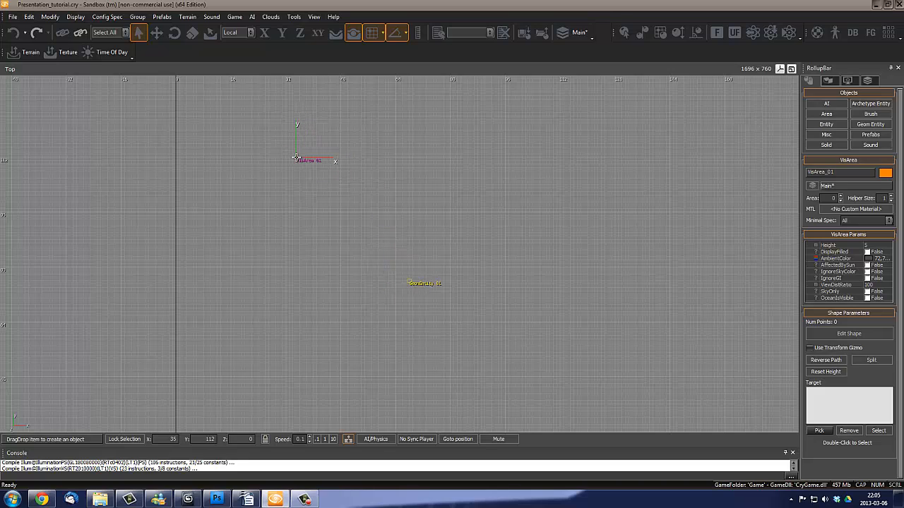
click(296, 390)
click(577, 371)
double_click(583, 156)
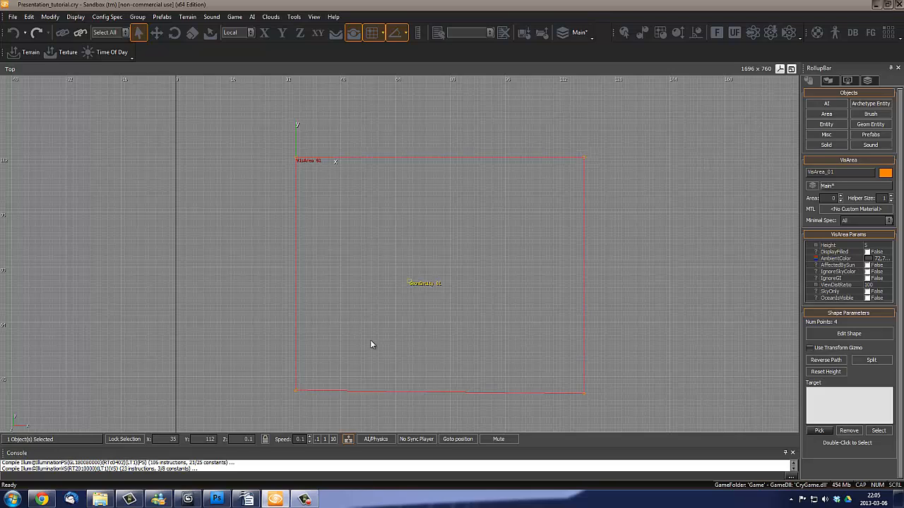
- Switch the viewport back to the Perspective view
click(9, 75)
mouse_move(30, 106)
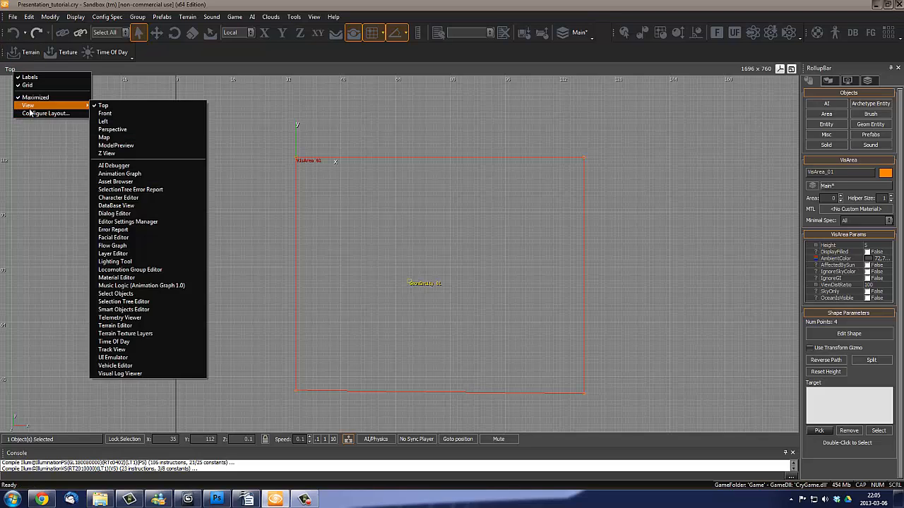
click(118, 130)
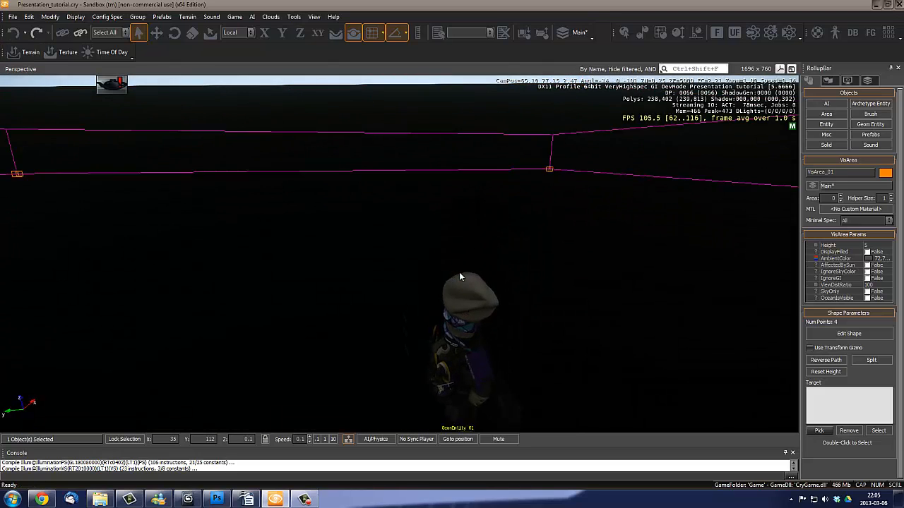
- Examine how the character and the ground are lit inside the new VisArea
mouse_move(460, 272)
right_down()
mouse_move(394, 295)
mouse_move(399, 304)
mouse_move(458, 259)
mouse_move(463, 265)
right_up()
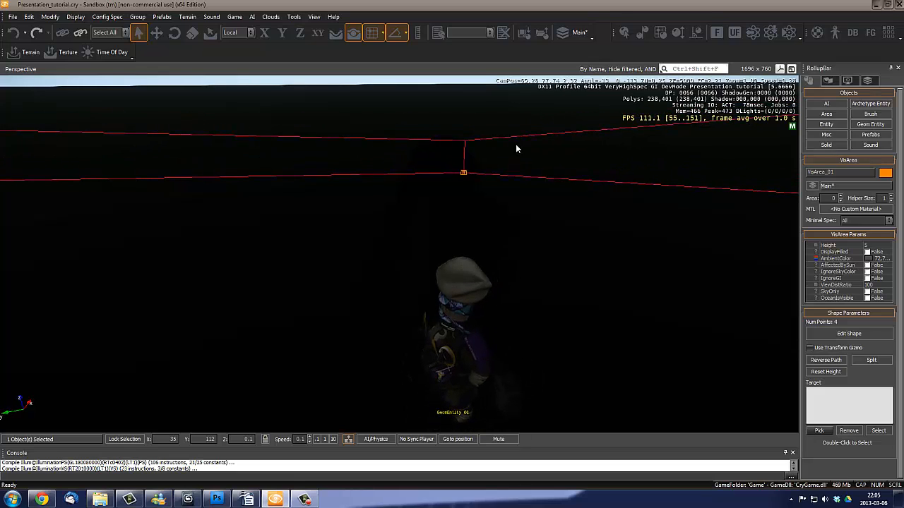
right_drag(424, 181, 412, 207)
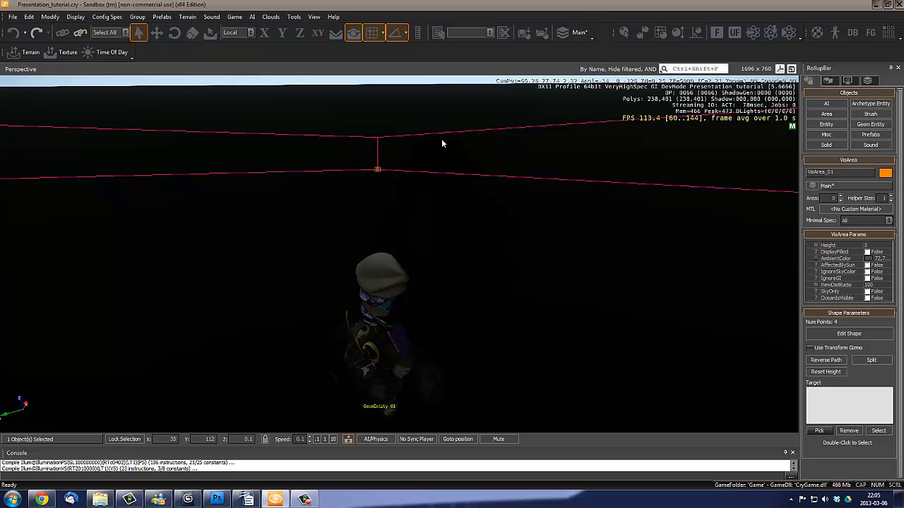
right_drag(492, 198, 480, 195)
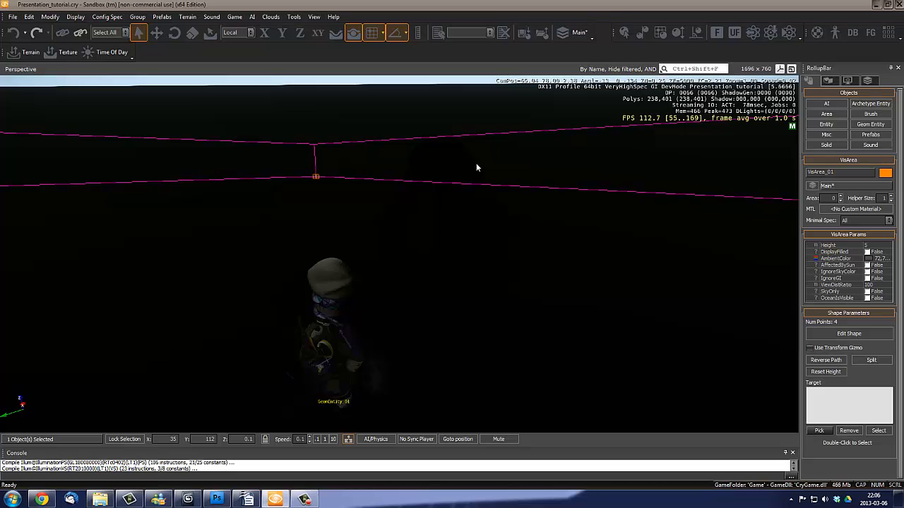
right_drag(460, 207, 501, 198)
right_drag(439, 201, 480, 211)
key(w)
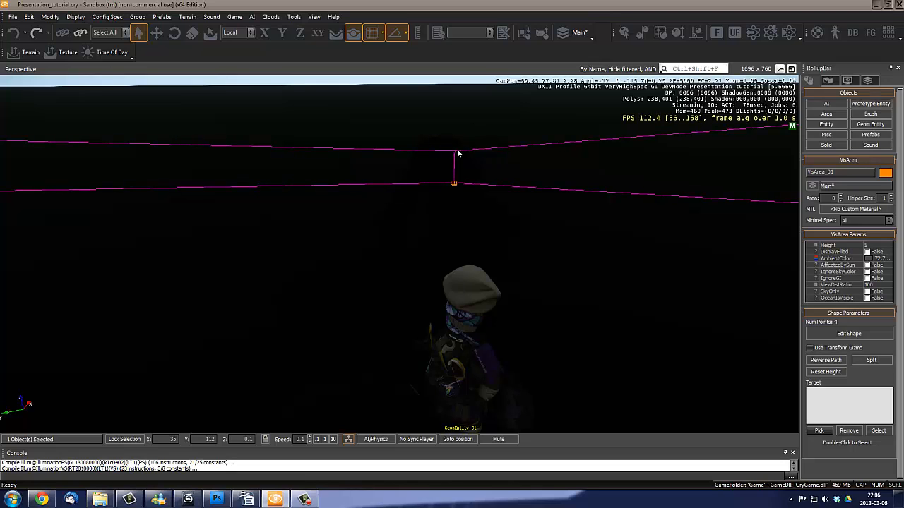
right_drag(486, 207, 491, 215)
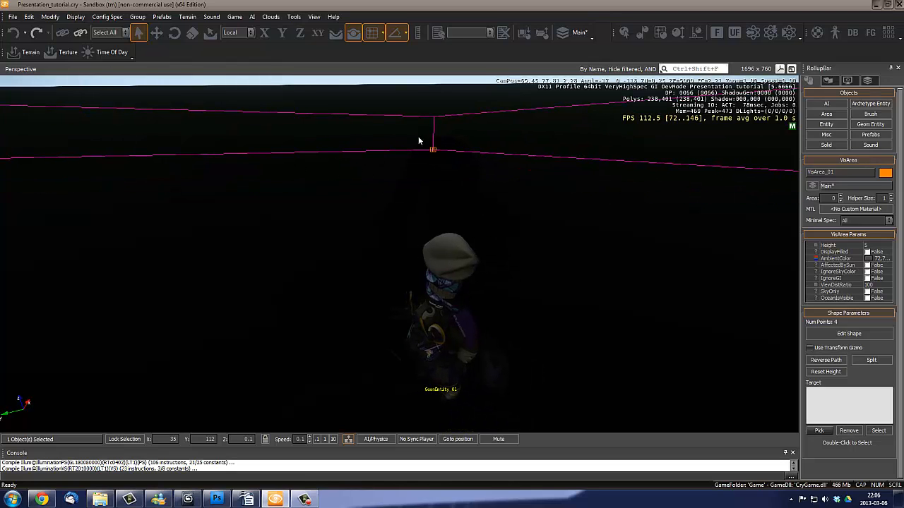
right_drag(375, 187, 377, 186)
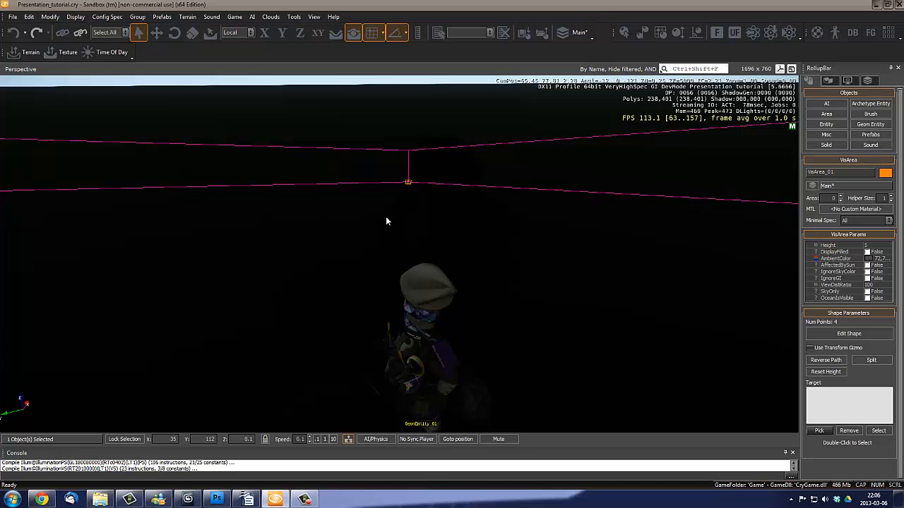
right_drag(436, 221, 493, 246)
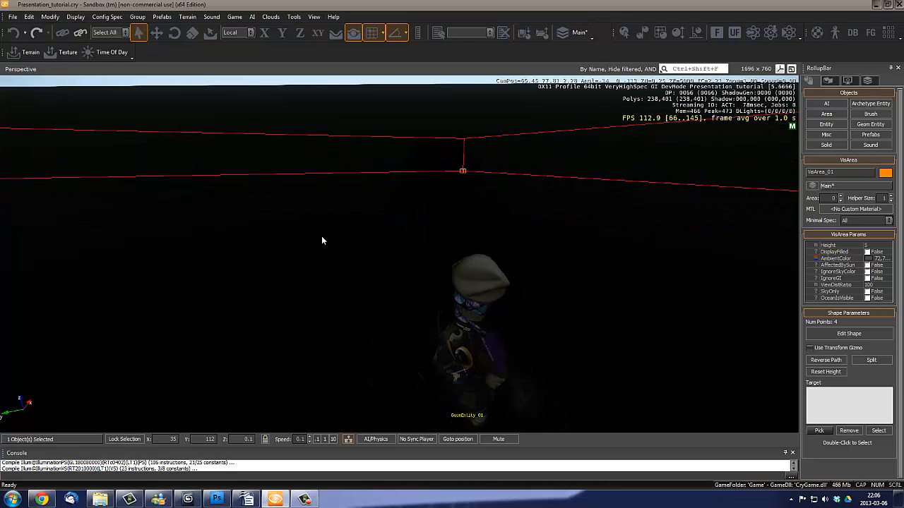
right_drag(409, 229, 414, 226)
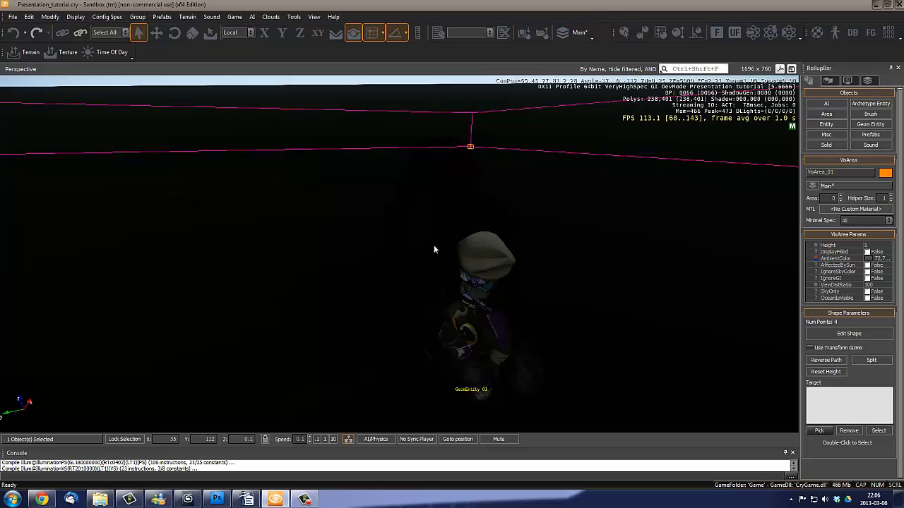
- Examine the VisArea's boundary and the ground from above and outside it, and return to the character inside
right_drag(543, 226, 447, 228)
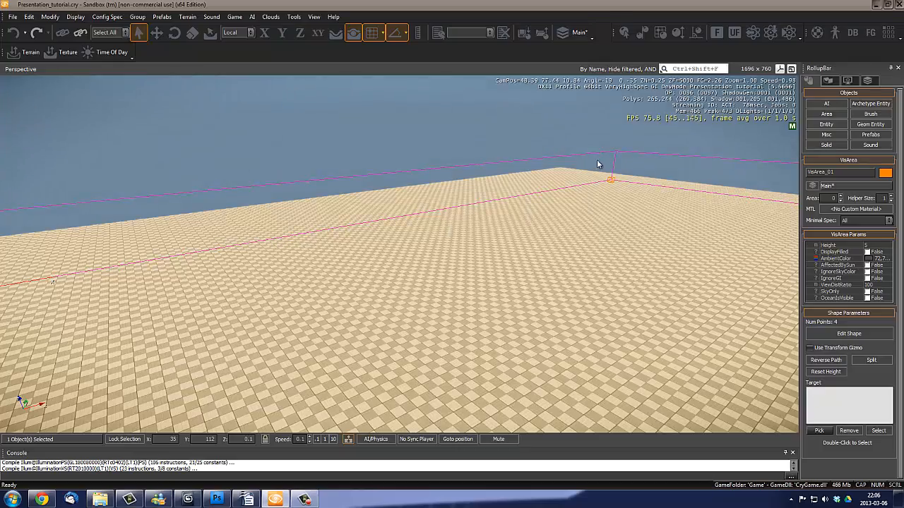
right_drag(523, 168, 493, 226)
right_drag(460, 145, 399, 245)
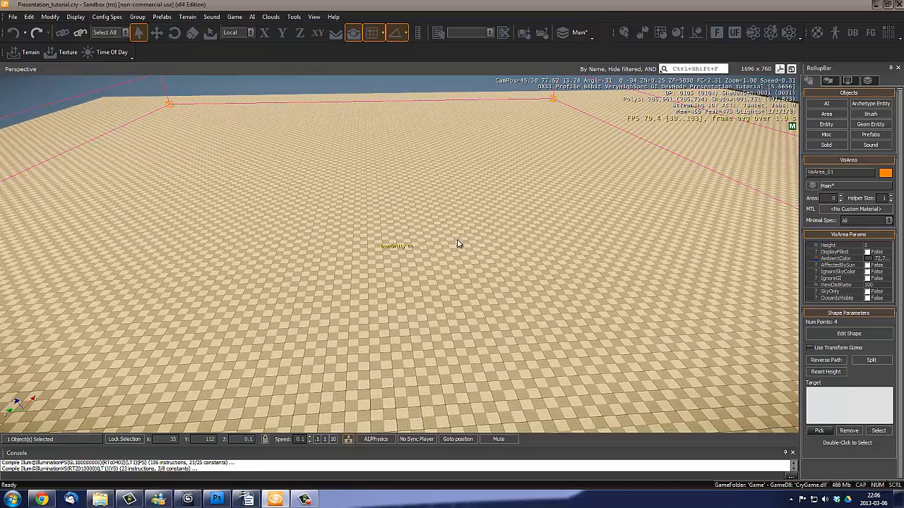
right_drag(457, 243, 459, 245)
key(s)
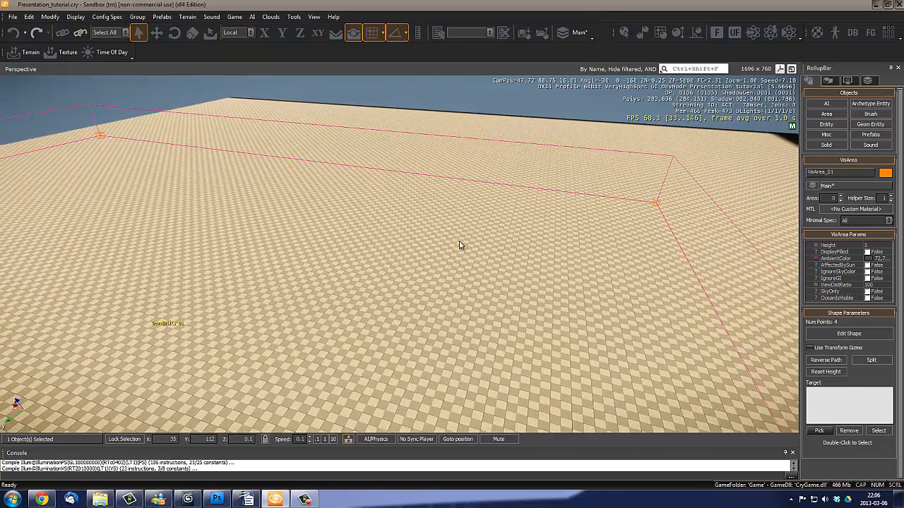
right_drag(597, 236, 389, 250)
key(w)
right_drag(496, 254, 480, 245)
key(w)
key(w)
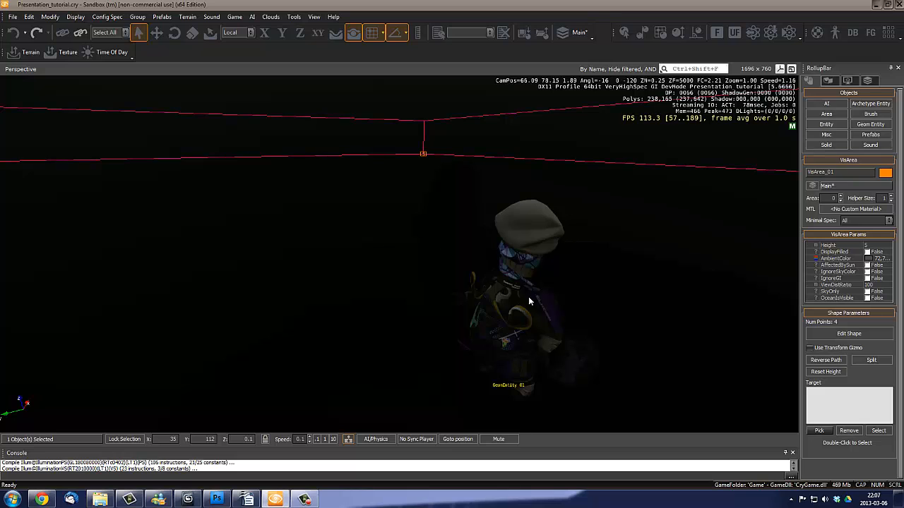
- Inspect the character from several nearby angles against the VisArea's interior background
right_drag(552, 256, 343, 212)
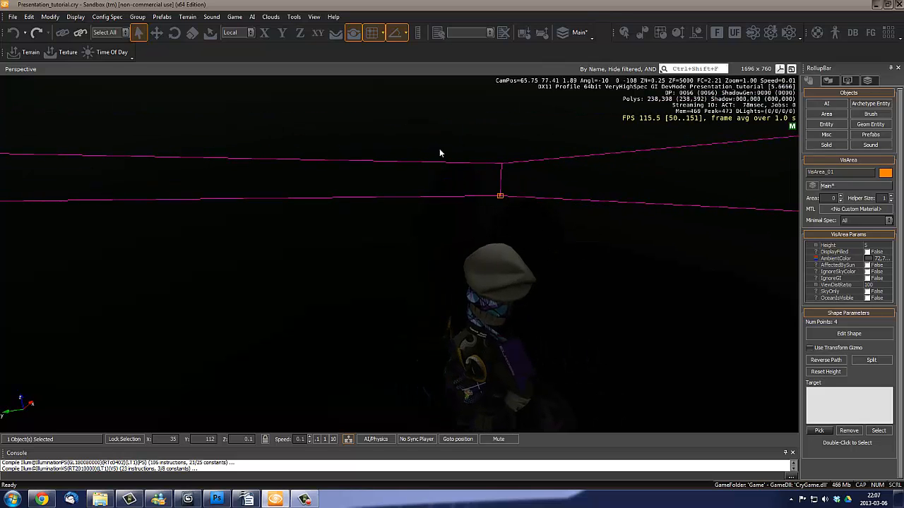
right_drag(403, 205, 395, 189)
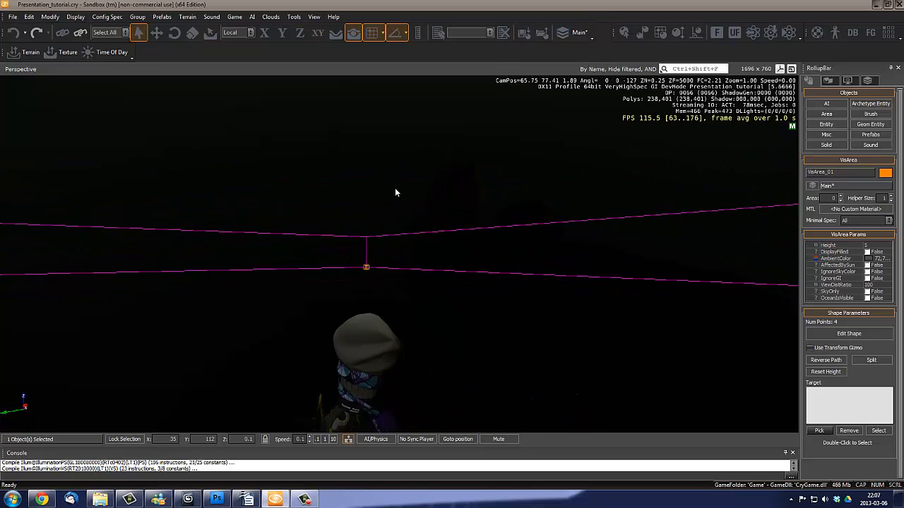
mouse_move(492, 222)
right_down()
mouse_move(476, 222)
mouse_move(488, 228)
mouse_move(485, 219)
right_up()
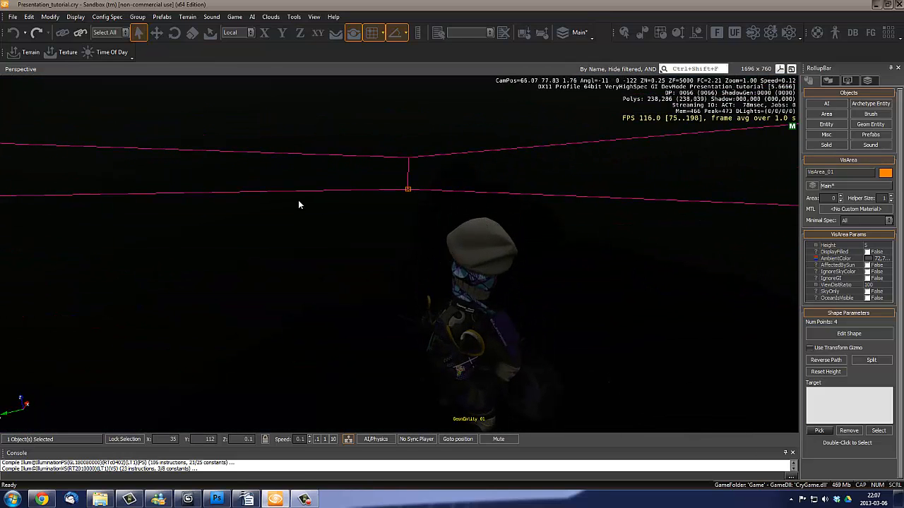
right_drag(407, 208, 407, 208)
key(s)
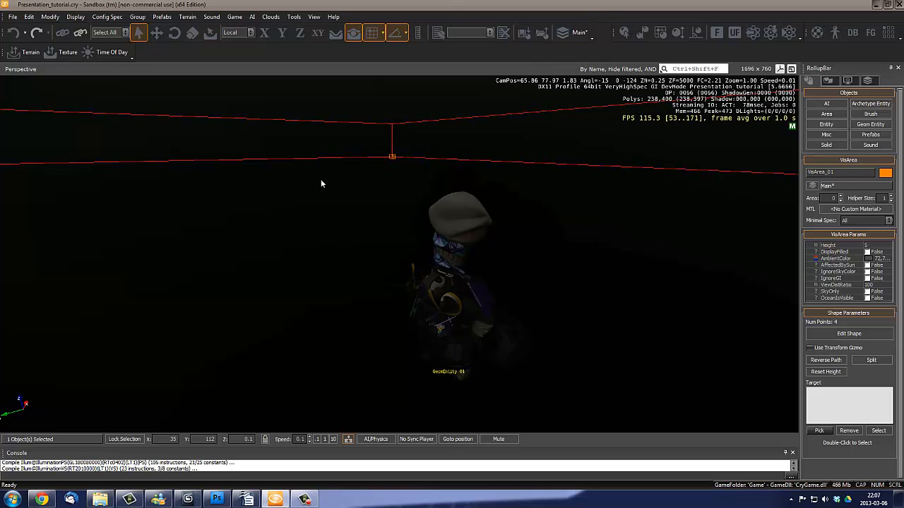
key(d)
right_drag(532, 310, 535, 308)
key(s)
key(a)
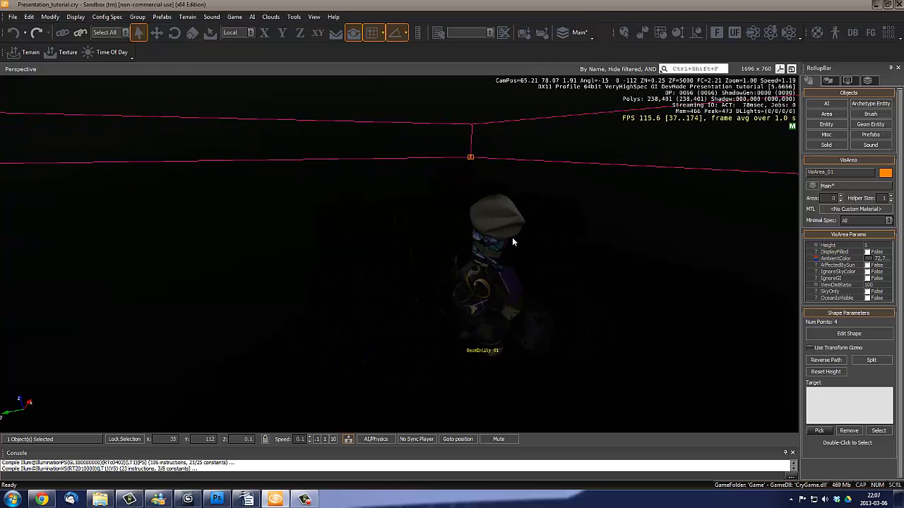
right_drag(509, 228, 509, 228)
key(w)
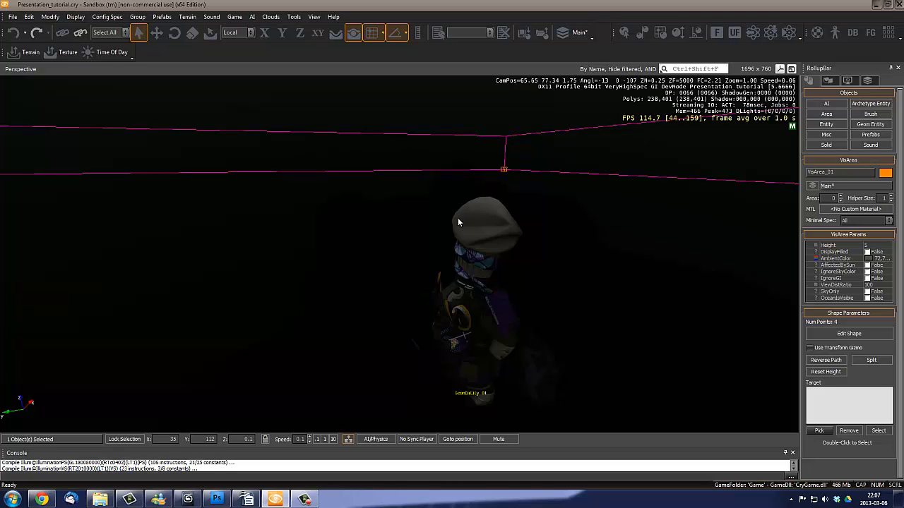
- Switch to 3ds Max and show the character in the Top view with ample empty space around it
right_drag(540, 221, 541, 221)
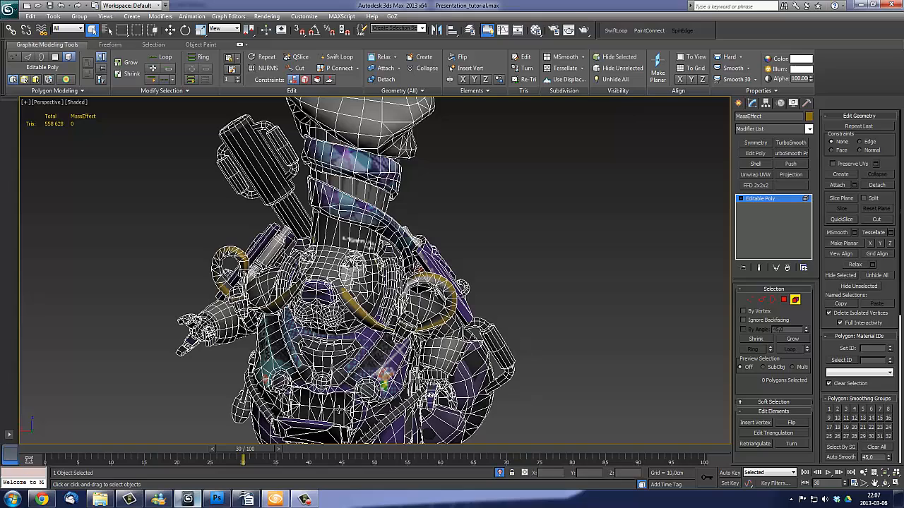
click(188, 499)
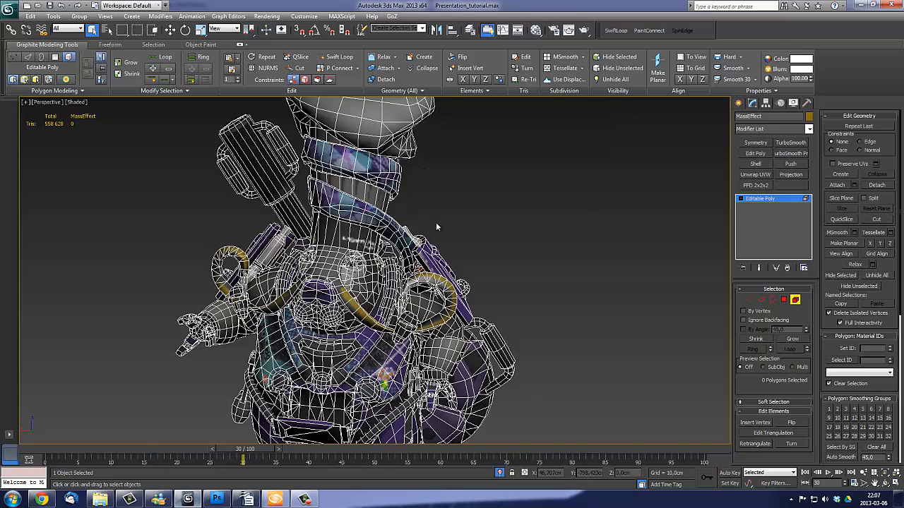
scroll(436, 227, down, 6)
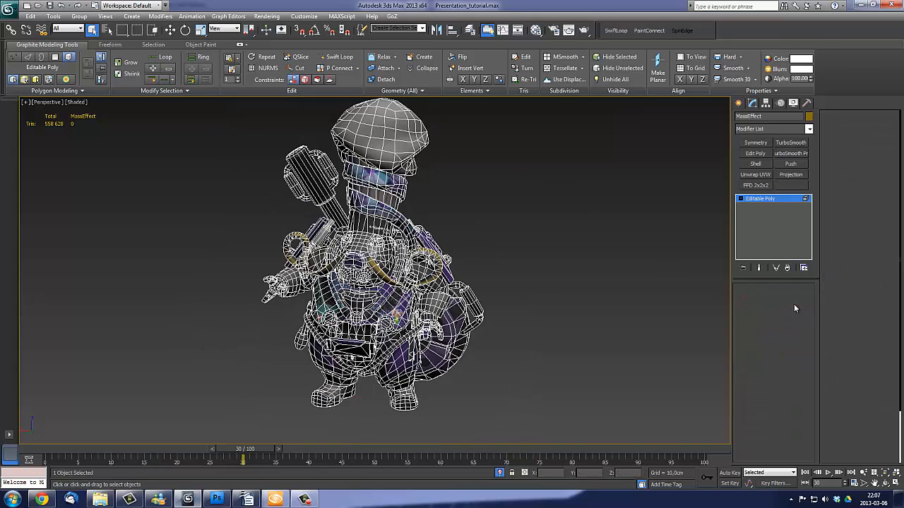
click(739, 103)
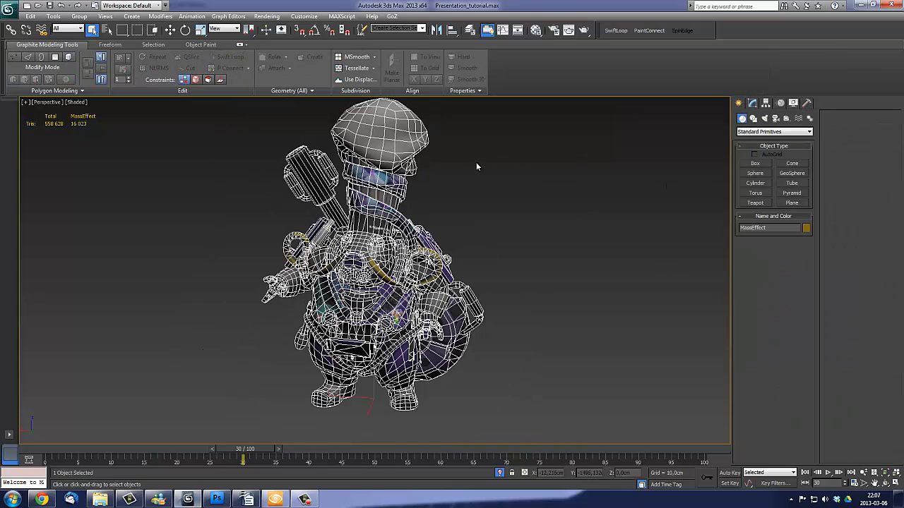
middle_drag(476, 167, 483, 209)
key(t)
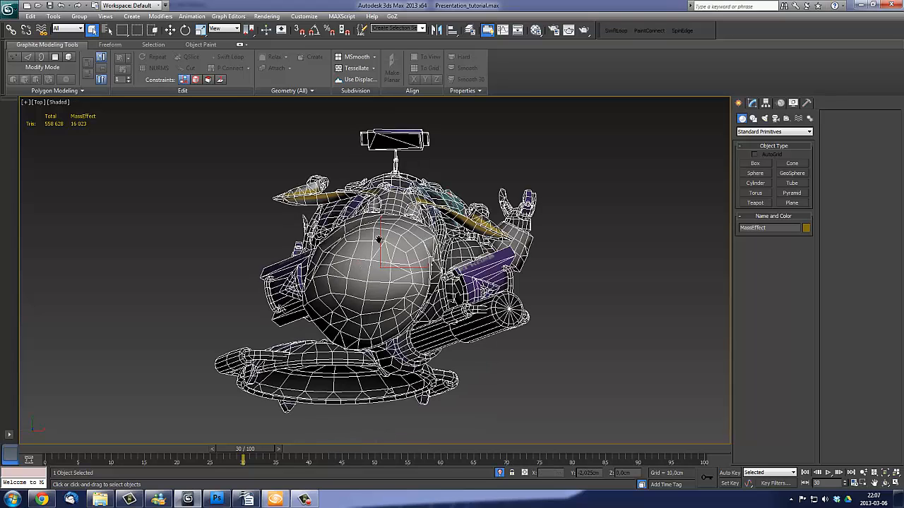
scroll(377, 204, down, 8)
middle_drag(394, 196, 397, 212)
scroll(398, 213, down, 2)
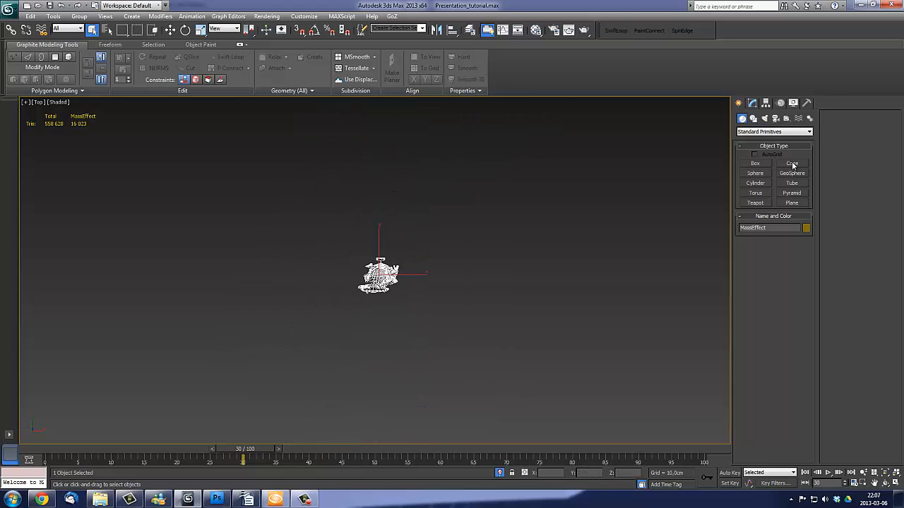
- Create a ChamferCyl extended primitive centred on the character, with a radius of about 1351 cm and a height of about 1621 cm
click(755, 132)
click(759, 146)
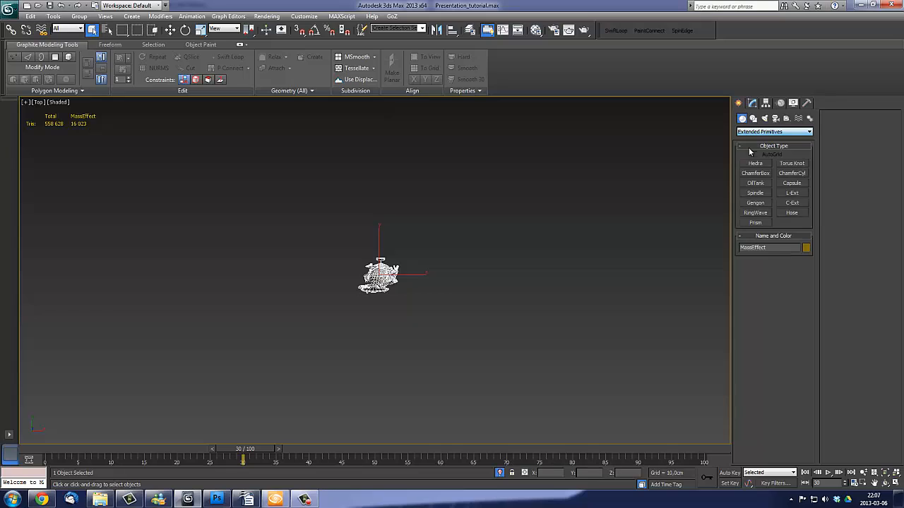
click(793, 173)
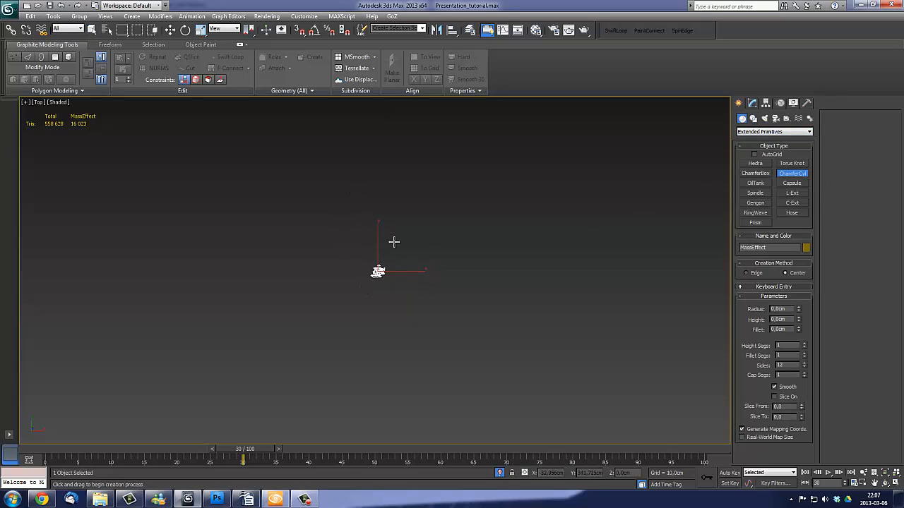
drag(378, 272, 487, 395)
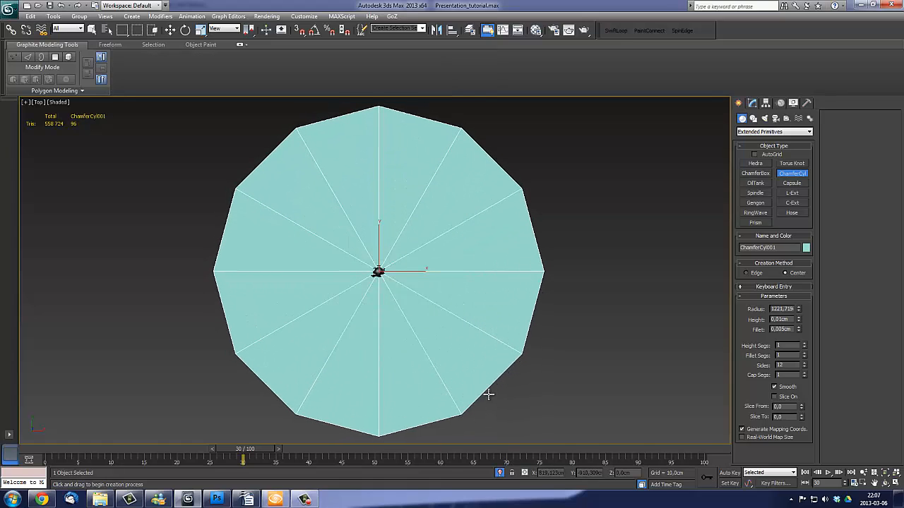
right_click(491, 175)
middle_drag(492, 254, 480, 219)
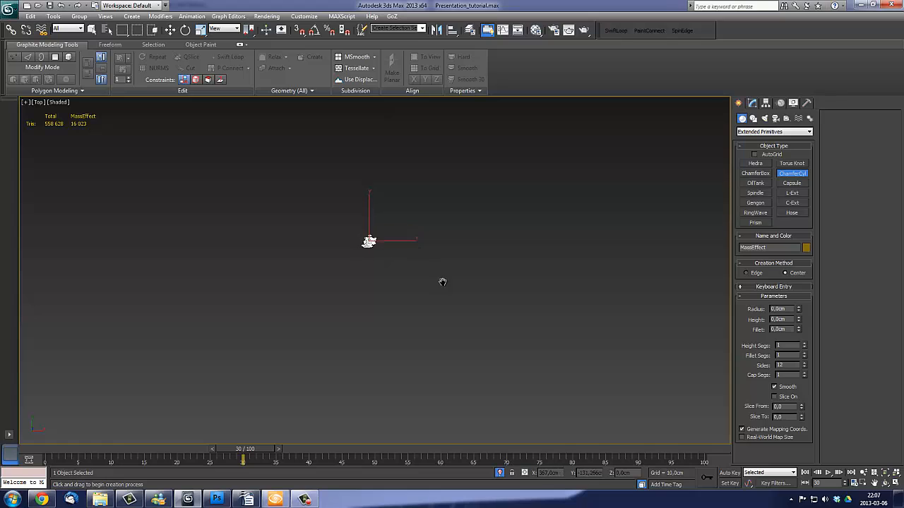
drag(397, 272, 536, 383)
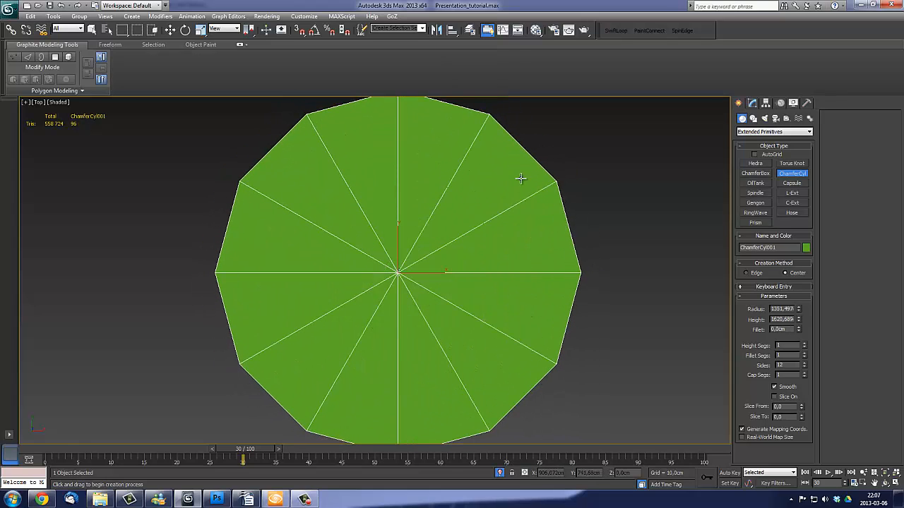
right_click(500, 218)
- Show the cylinder as wireframe in the Perspective view and examine the character's size and position inside it
middle_drag(462, 293, 412, 253)
key(p)
scroll(426, 304, down, 4)
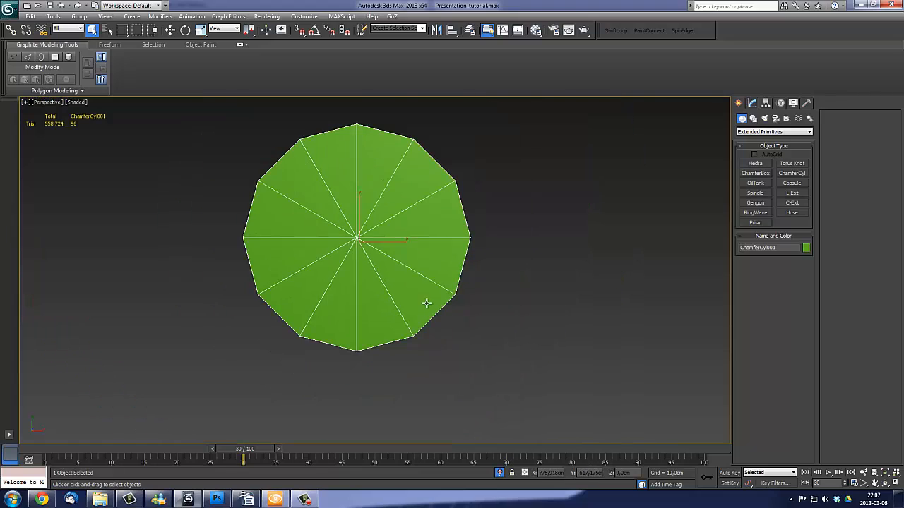
alt+middle_drag(427, 304, 409, 141)
scroll(377, 257, up, 3)
click(752, 102)
key(F3)
alt+middle_drag(409, 141, 377, 145)
scroll(377, 145, up, 3)
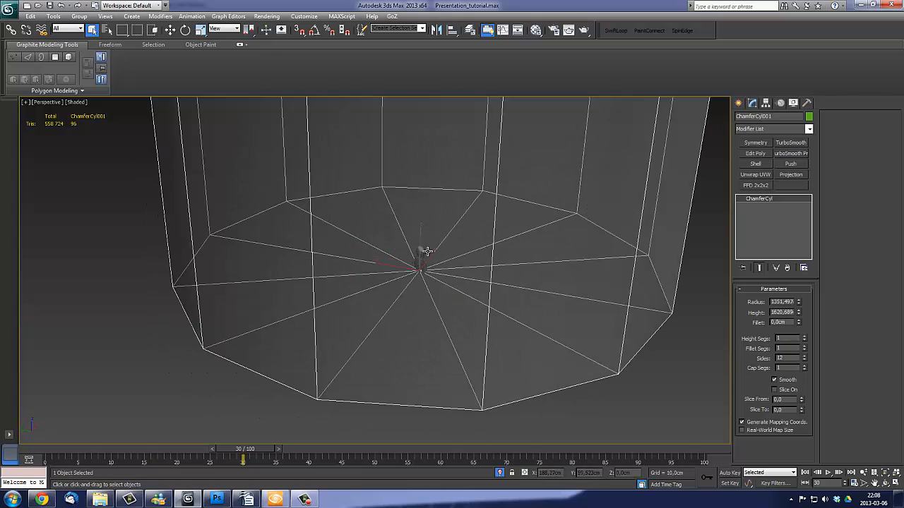
alt+middle_drag(427, 251, 459, 238)
scroll(417, 226, down, 5)
alt+middle_drag(388, 259, 462, 262)
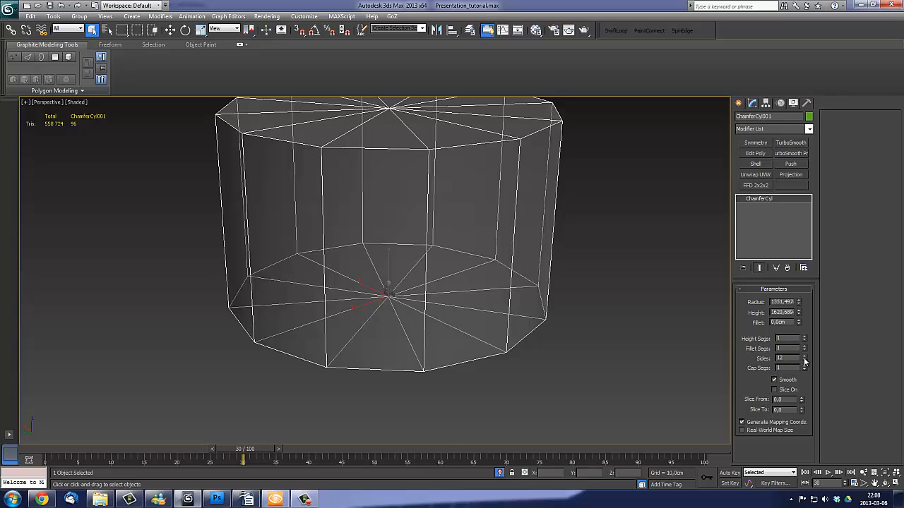
- Set the chamfered cylinder's sides to 62 and its fillet to about 262.4 cm
drag(805, 361, 756, 135)
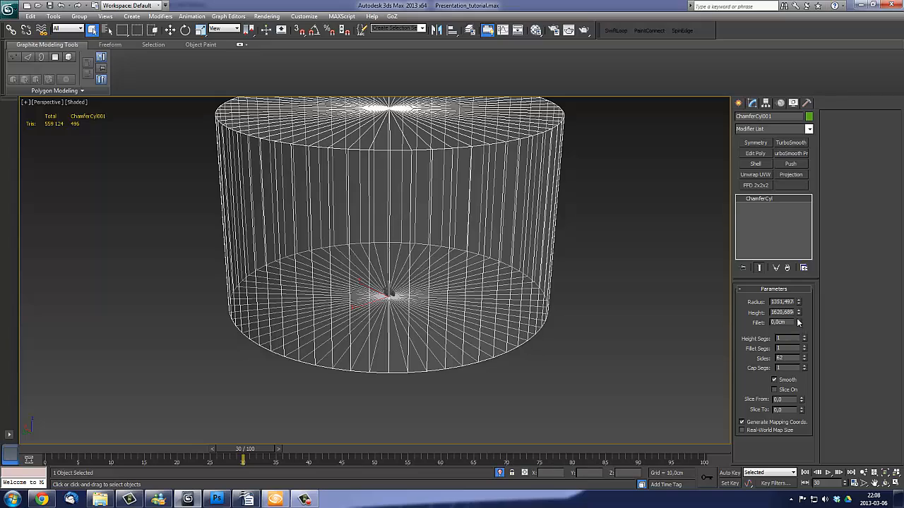
drag(799, 322, 639, 57)
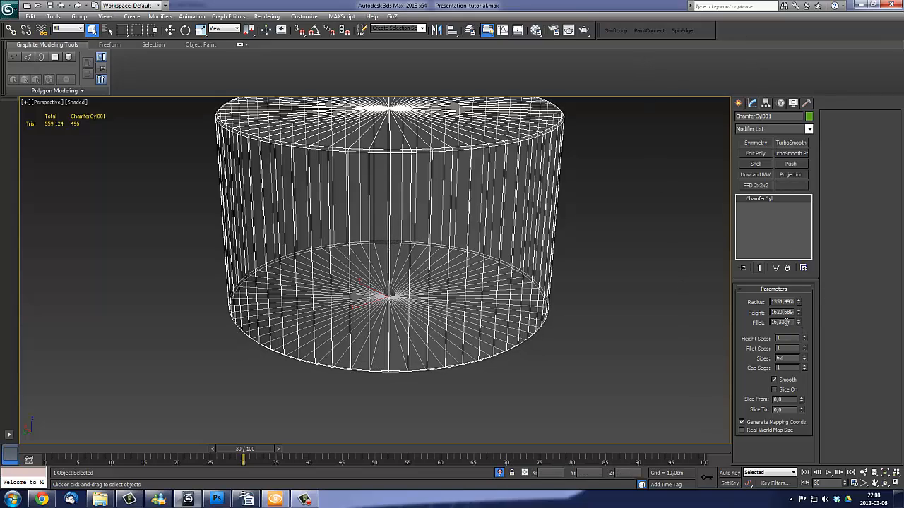
drag(798, 322, 758, 152)
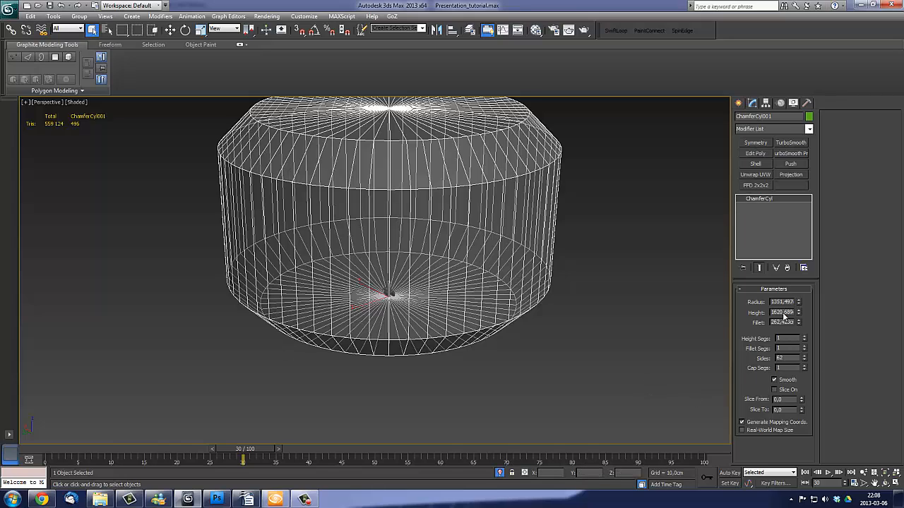
- Round the cylinder's fillet with 8 fillet segments and raise its sides to 66
drag(804, 349, 788, 314)
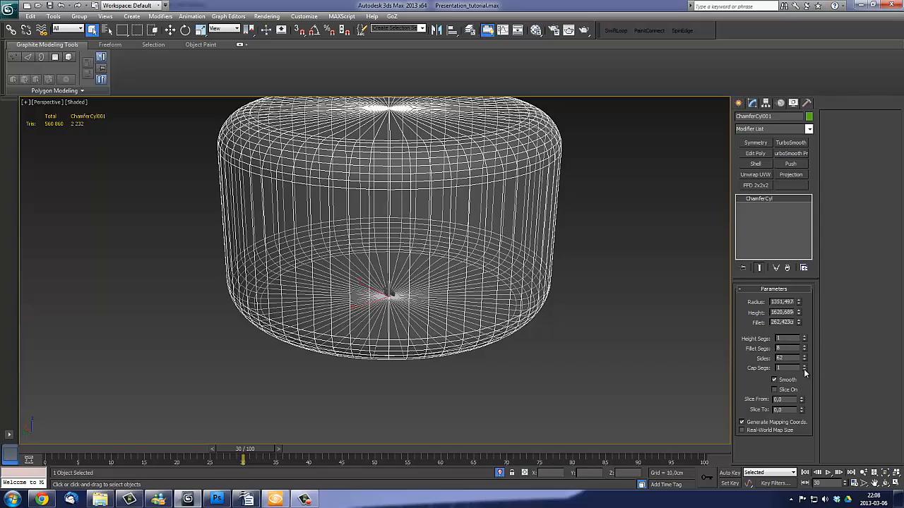
drag(805, 358, 805, 335)
middle_drag(523, 318, 531, 314)
scroll(503, 332, up, 3)
alt+middle_drag(492, 341, 551, 336)
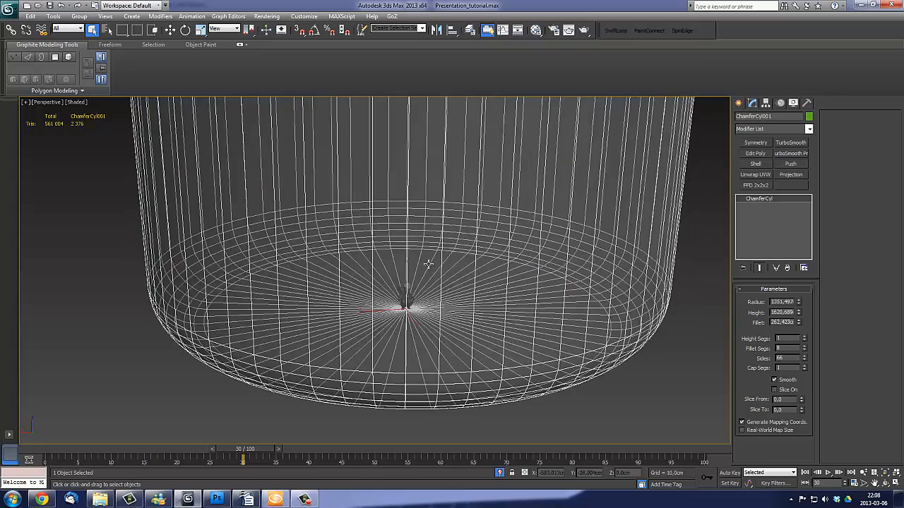
- Return to the shaded display and inspect the rounded cylinder's outer shape from several angles
mouse_move(482, 223)
middle_down()
mouse_move(461, 322)
mouse_move(502, 368)
mouse_move(540, 328)
middle_up()
scroll(461, 323, down, 3)
scroll(569, 376, down, 3)
alt+middle_drag(446, 329, 416, 367)
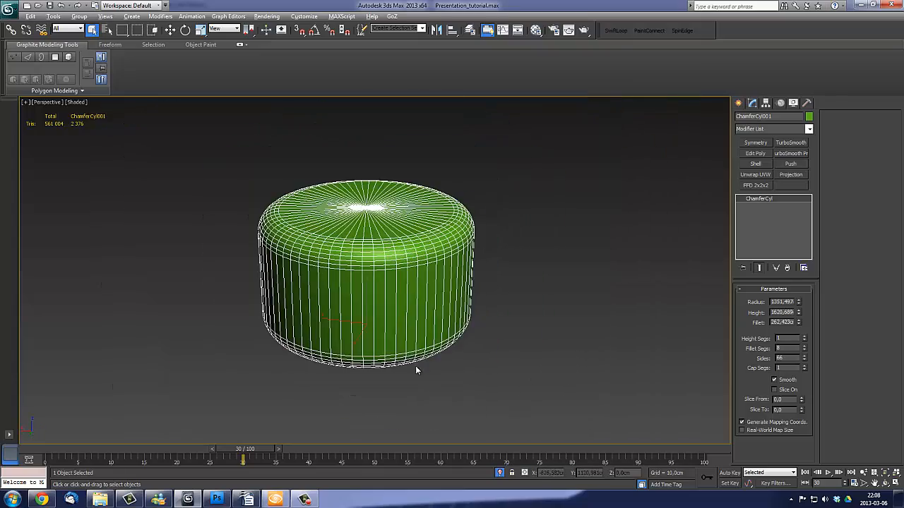
alt+middle_drag(464, 261, 396, 250)
alt+middle_drag(245, 225, 491, 246)
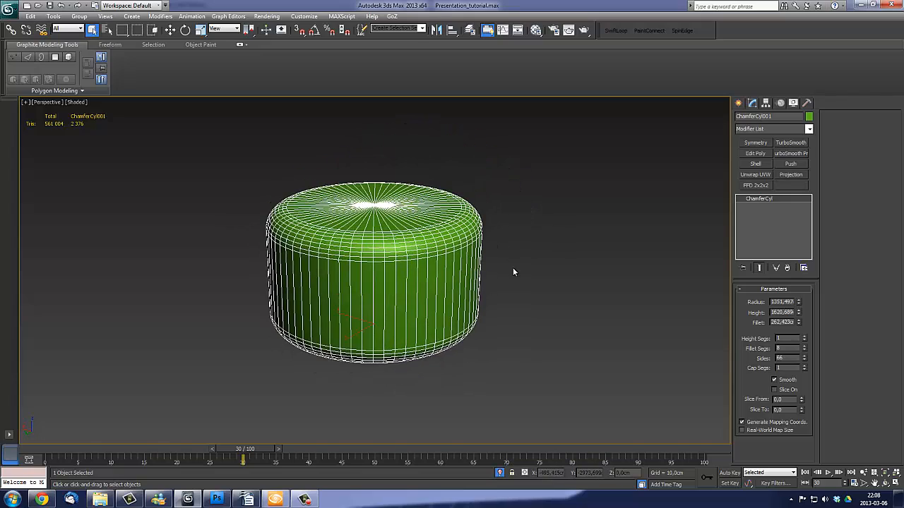
scroll(513, 272, up, 5)
scroll(548, 304, down, 3)
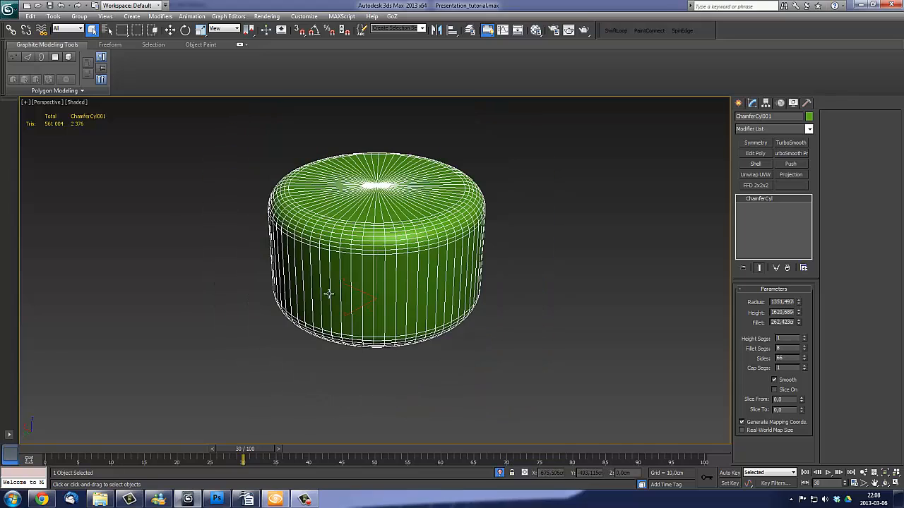
alt+middle_drag(424, 300, 446, 312)
scroll(417, 282, up, 3)
- Convert the cylinder to an Editable Poly and flip the normals of all its polygons
right_click(390, 249)
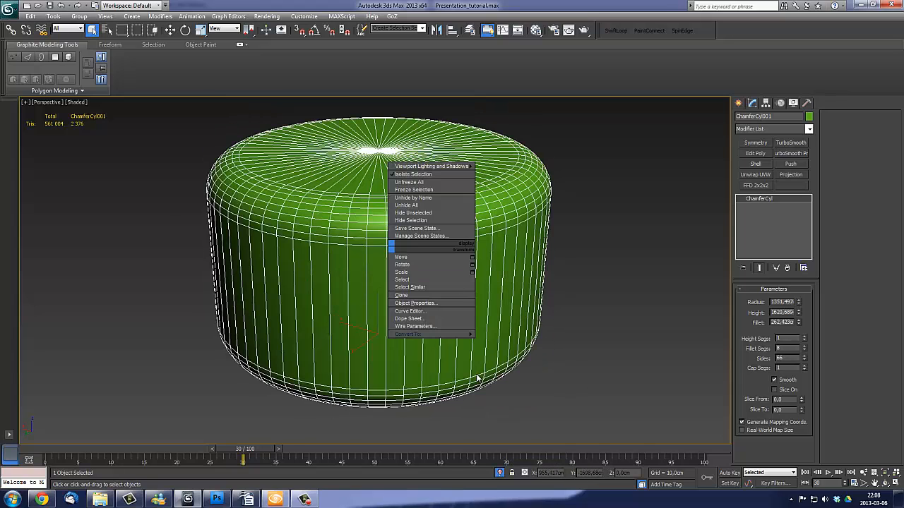
mouse_move(459, 334)
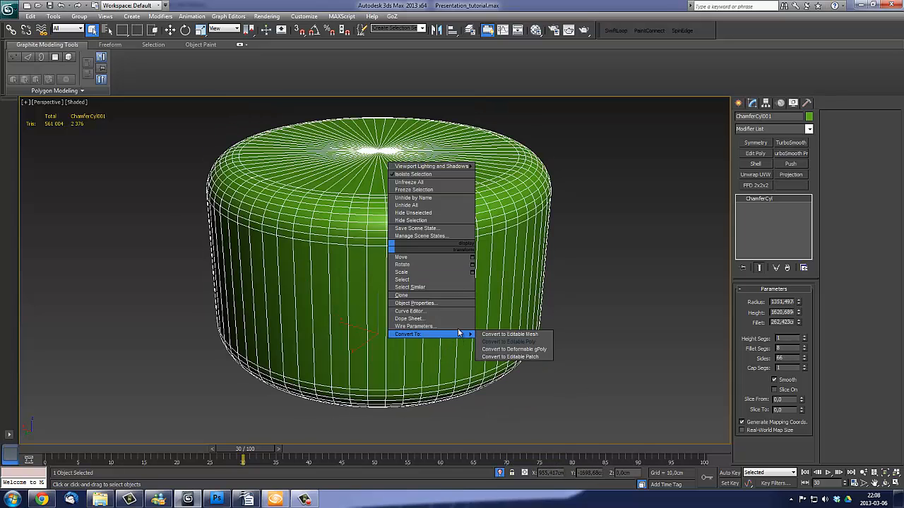
click(503, 342)
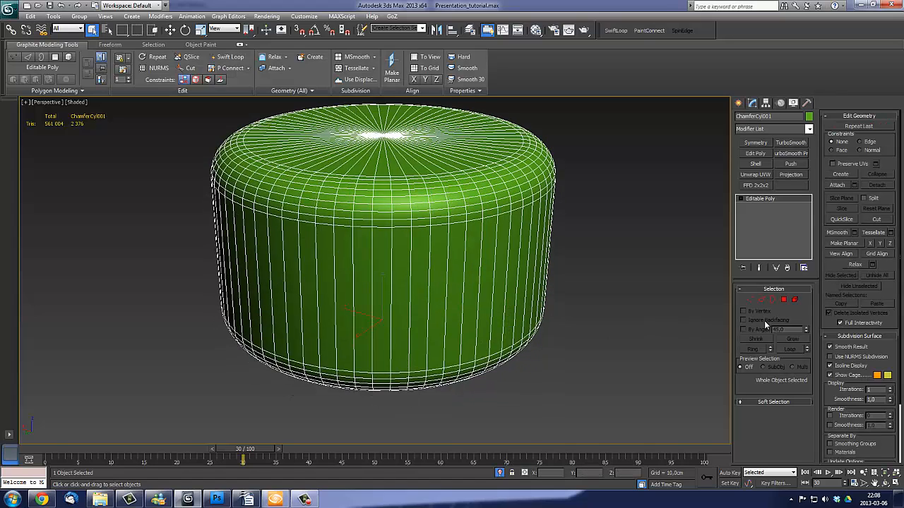
click(783, 299)
key(ctrl+a)
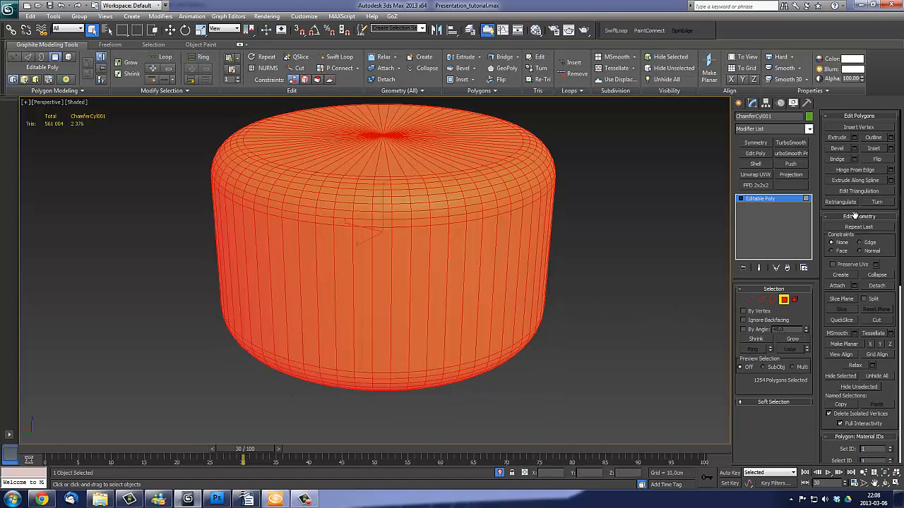
click(877, 159)
- Turn on Backface Cull in the cylinder's object properties and leave polygon editing
right_click(605, 299)
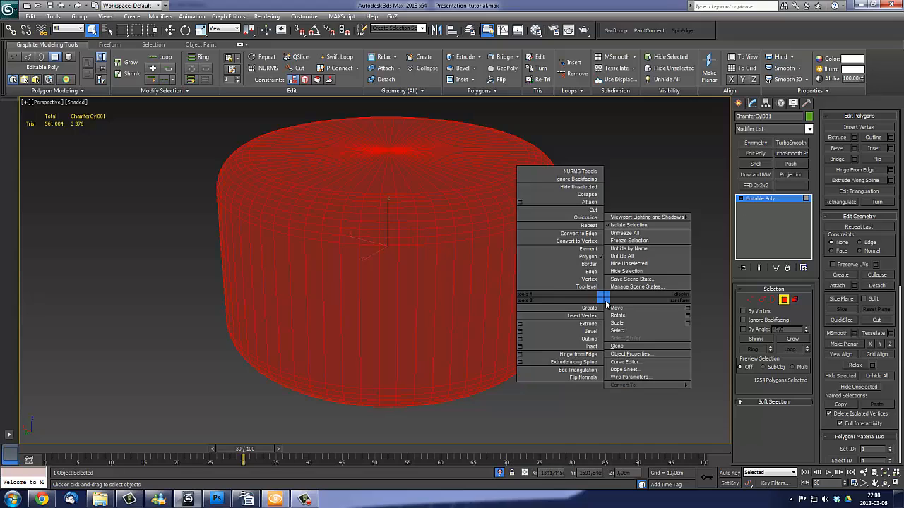
middle_drag(440, 276, 442, 227)
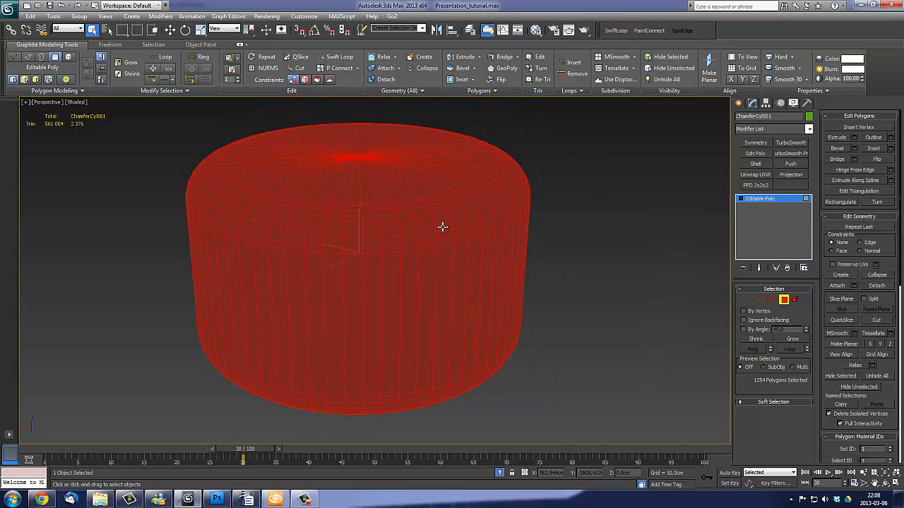
right_click(443, 231)
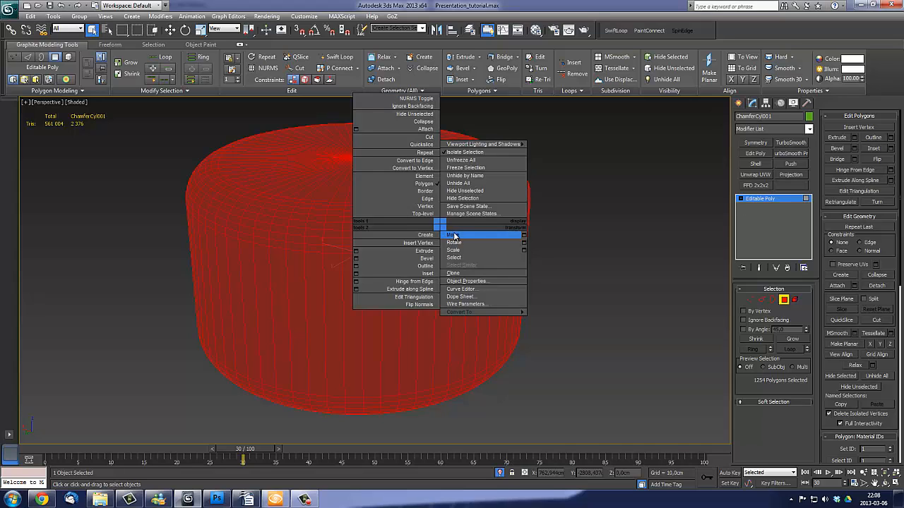
click(492, 281)
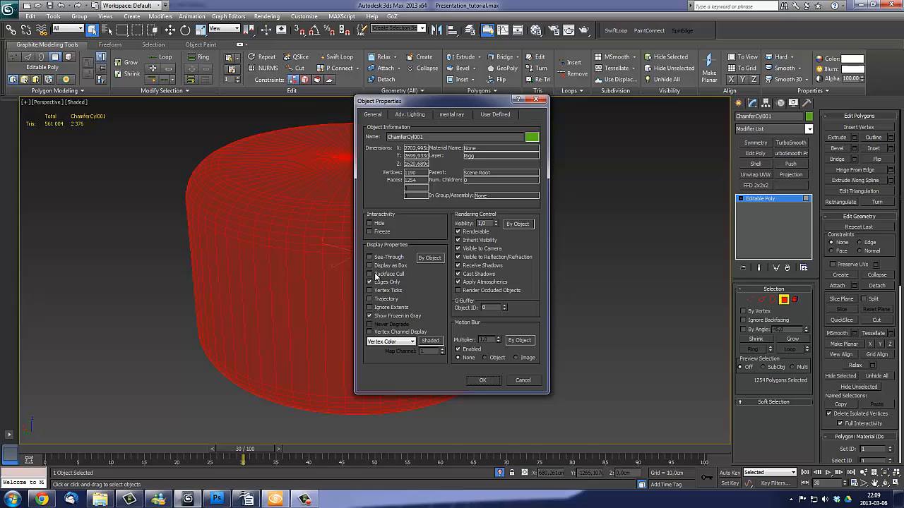
click(483, 381)
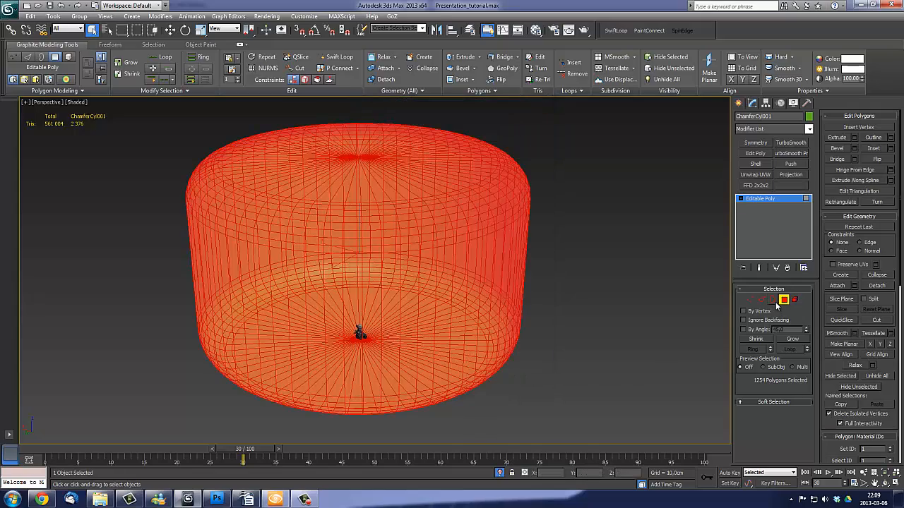
click(783, 300)
- Hide the cylinder's edge lines and examine its inner walls and floor around the character
scroll(492, 319, up, 4)
middle_drag(469, 336, 502, 290)
scroll(492, 320, up, 3)
key(F4)
alt+middle_drag(539, 337, 459, 339)
middle_drag(459, 339, 484, 307)
scroll(484, 306, down, 6)
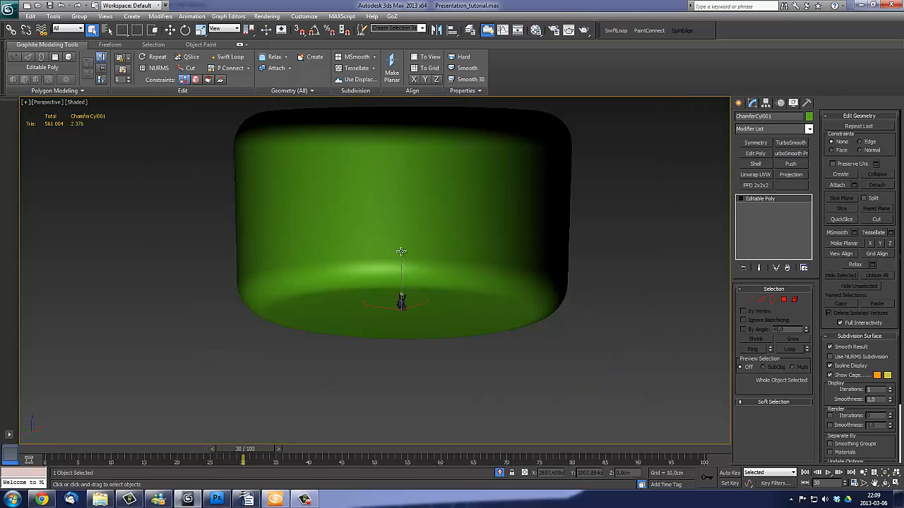
alt+middle_drag(400, 250, 462, 290)
scroll(463, 291, up, 4)
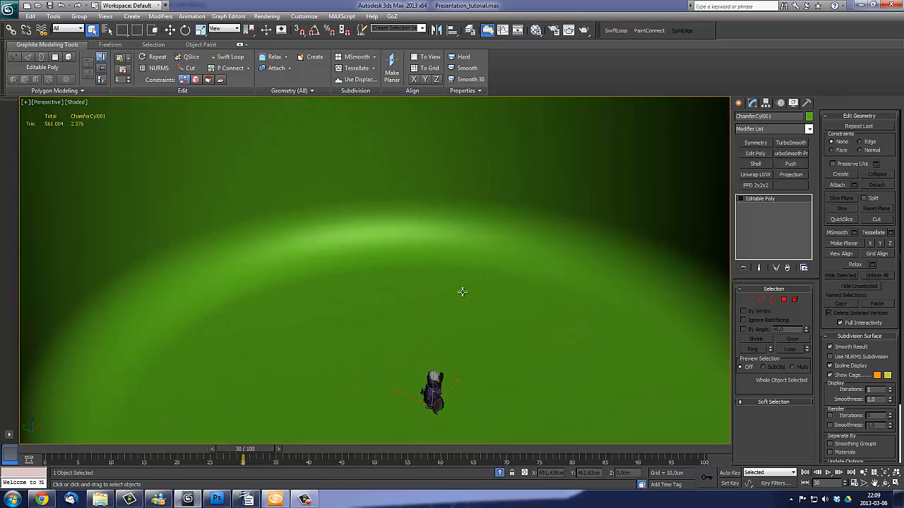
- Inspect the character against the curved floor-to-wall transition, both close up and from above
alt+middle_drag(497, 315, 355, 266)
scroll(461, 329, up, 2)
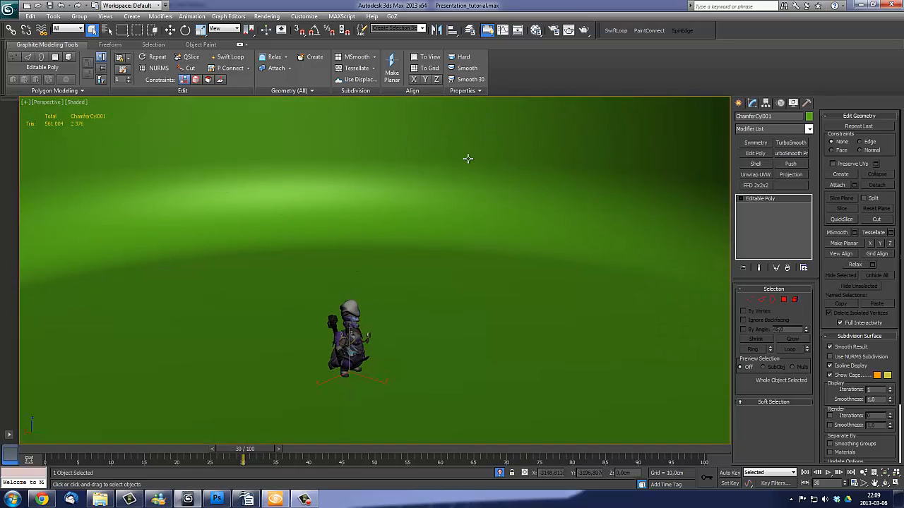
middle_drag(438, 224, 449, 239)
scroll(428, 226, up, 4)
scroll(523, 243, down, 4)
middle_drag(523, 244, 519, 266)
scroll(460, 250, down, 6)
scroll(518, 270, up, 2)
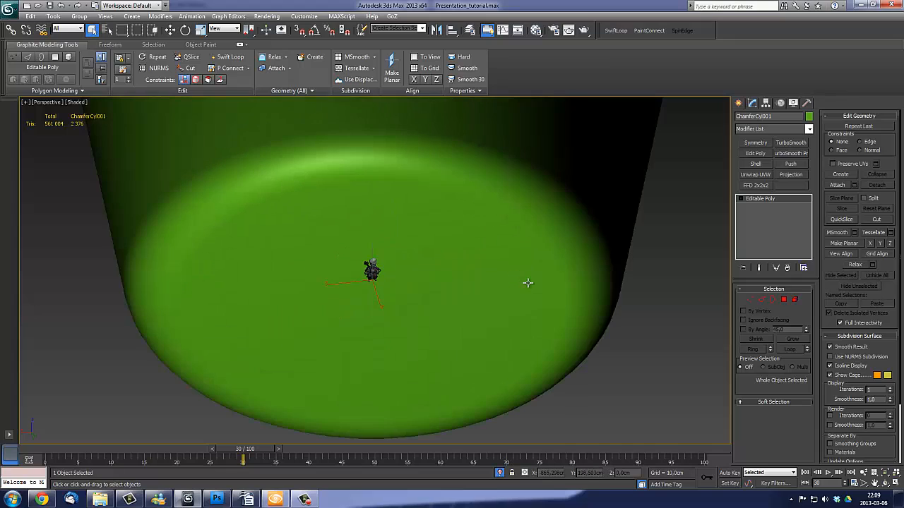
- Bring up the CryENGINE3 Exporter options for the backdrop cylinder, show its edges, and rename it Floor
scroll(528, 282, up, 2)
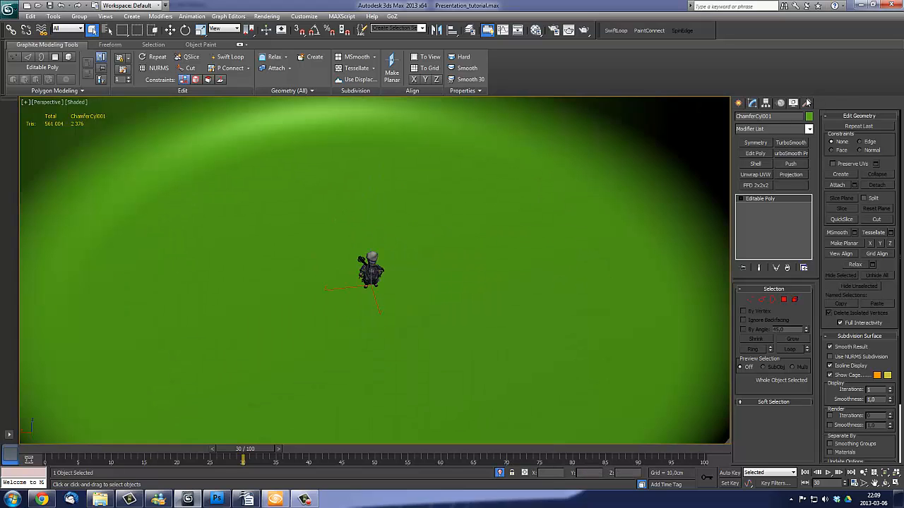
click(809, 103)
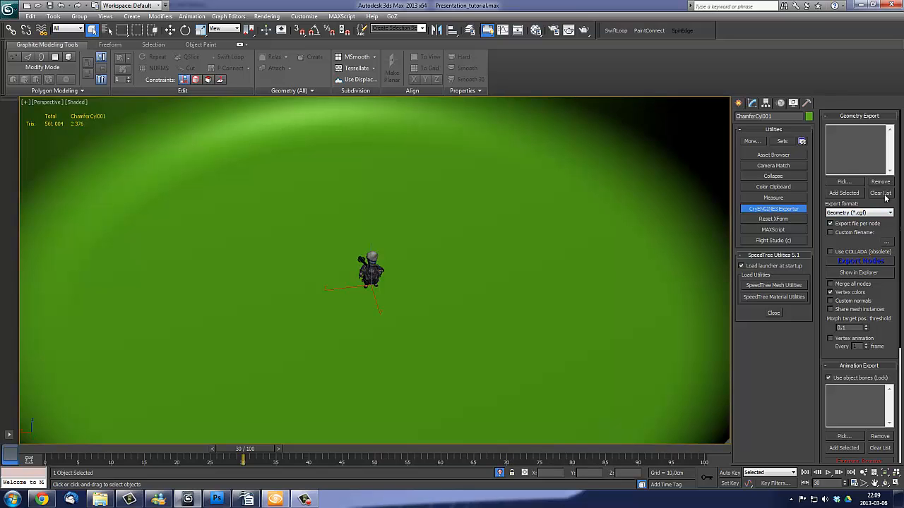
scroll(520, 224, down, 5)
key(F4)
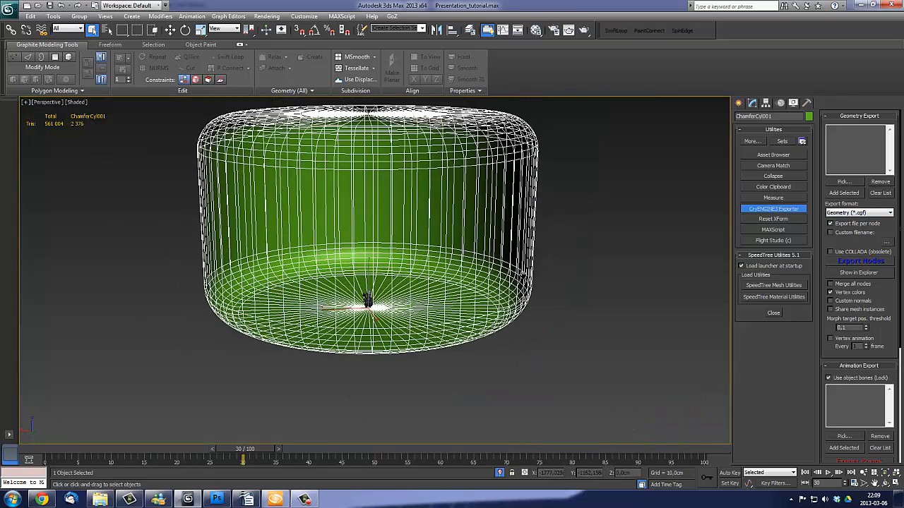
middle_drag(521, 210, 522, 225)
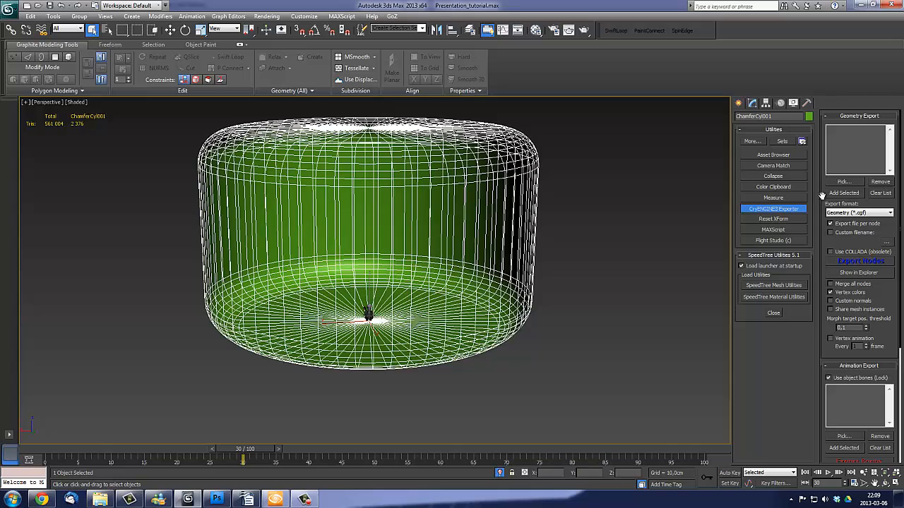
click(846, 193)
click(782, 114)
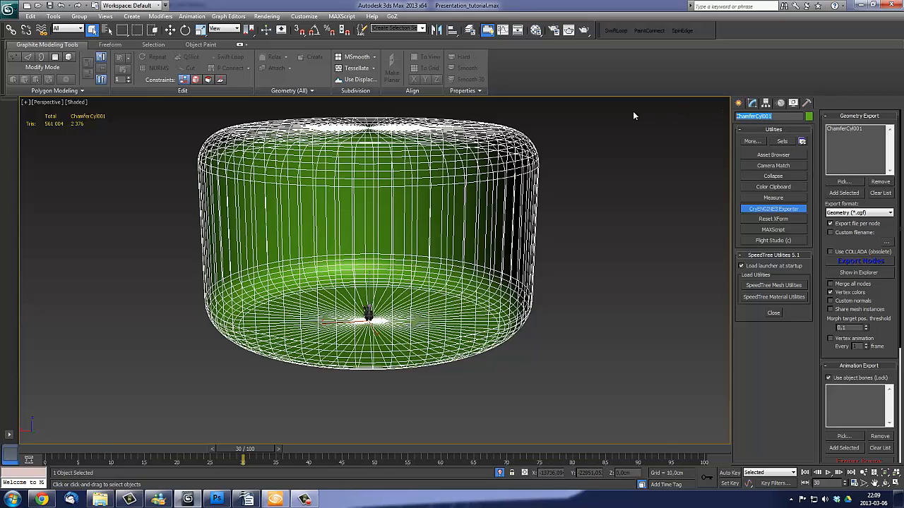
text(Floor)
- Replace the export list contents with the Floor object and export it as Floor.cgf geometry into the Presentation_tutorial folder
click(880, 193)
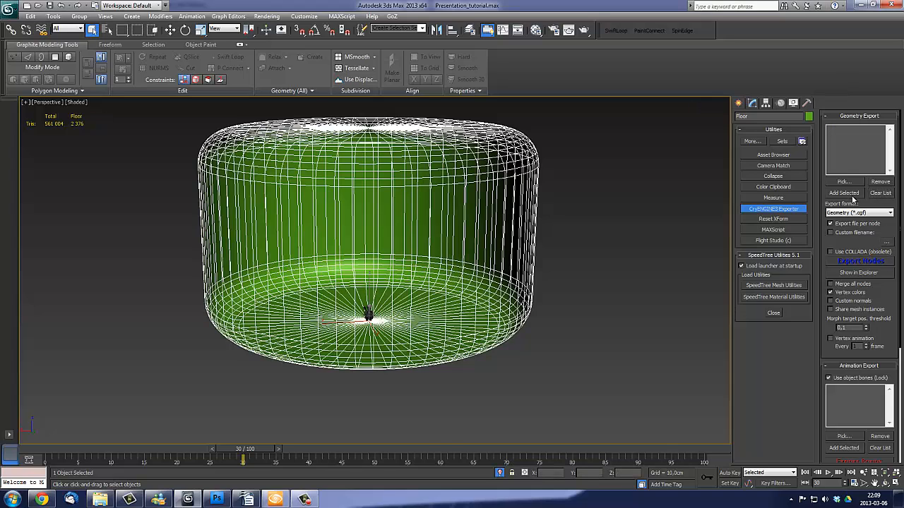
click(853, 193)
click(860, 261)
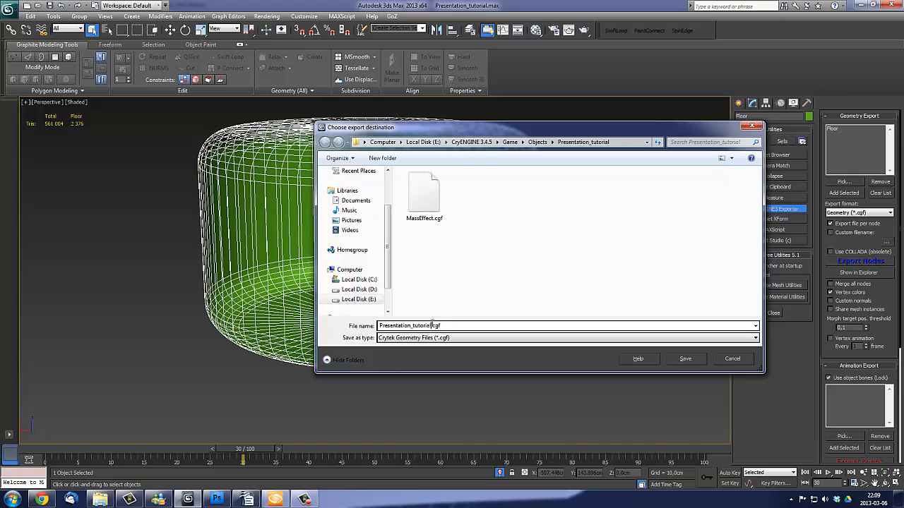
text(f)
key(Return)
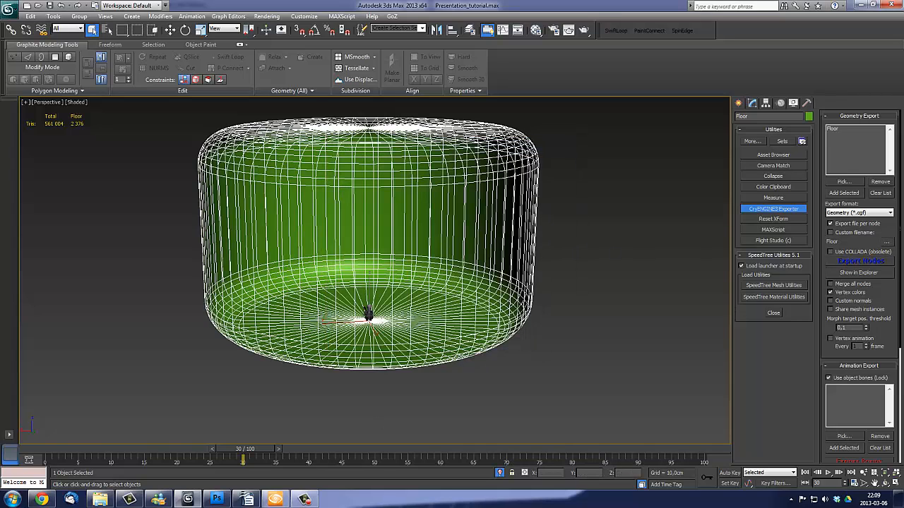
- Switch to the CryENGINE Sandbox, reload the geometry entity list, and choose the floor object in the presentation_tutorial folder
click(275, 499)
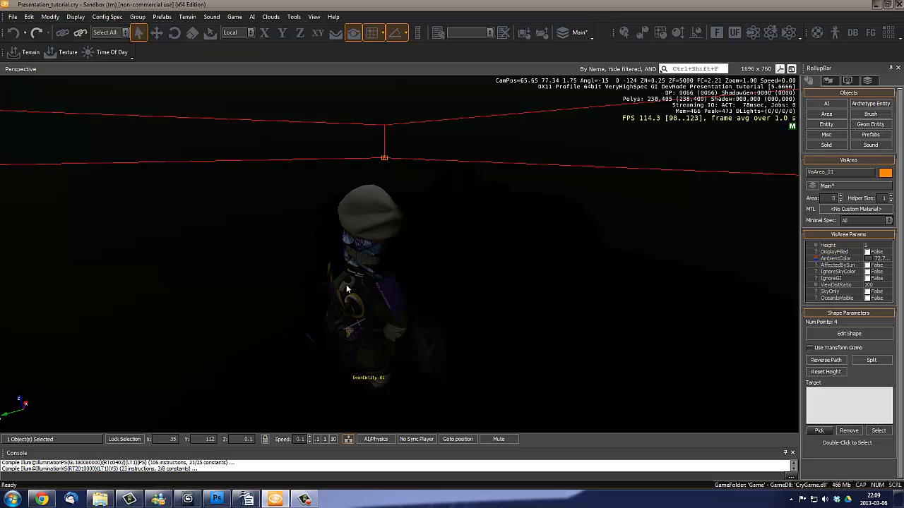
drag(285, 271, 318, 335)
key(s)
right_drag(274, 293, 293, 297)
key(s)
key(d)
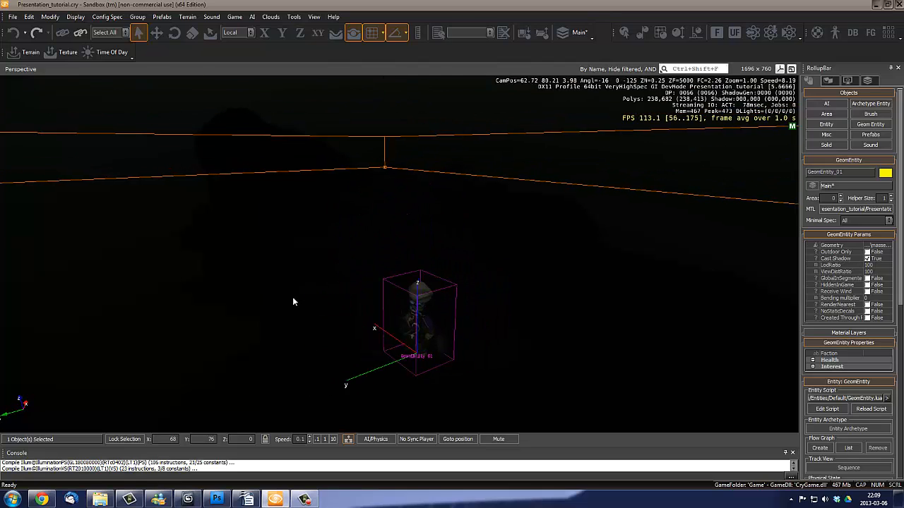
click(874, 125)
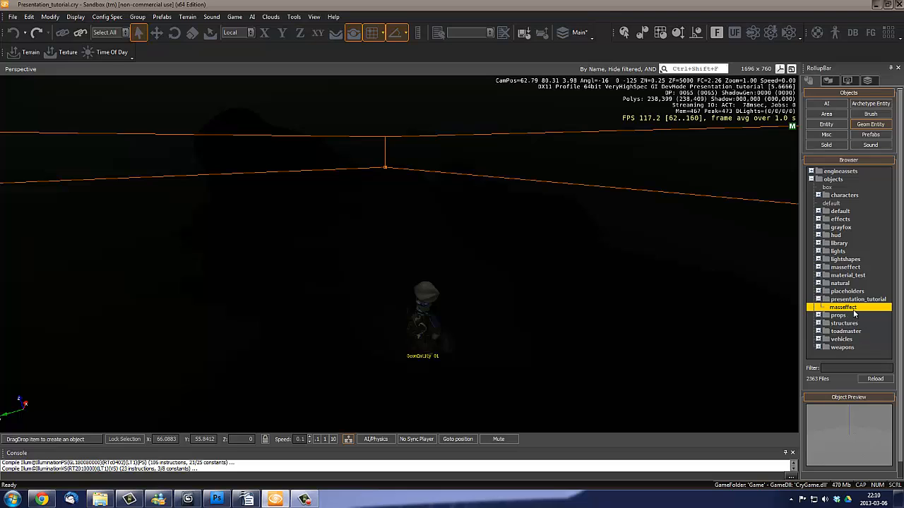
click(876, 379)
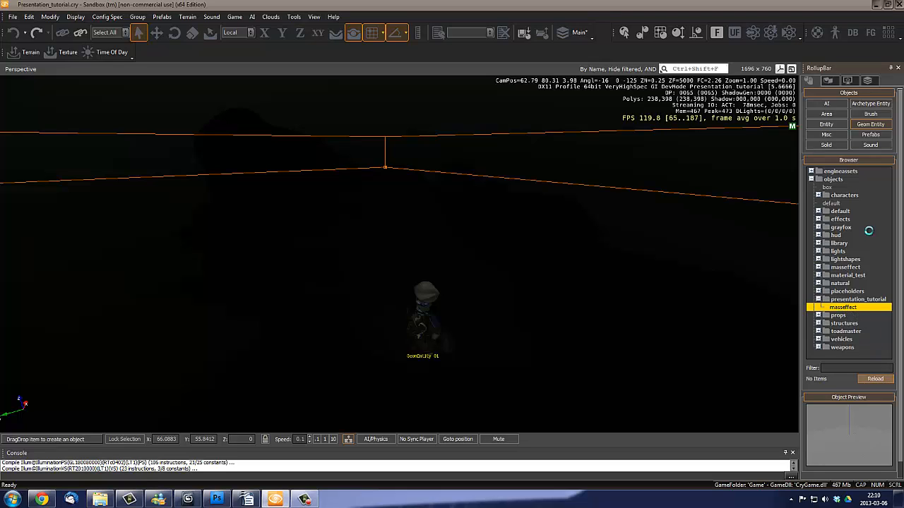
click(844, 308)
- Place the floor geometry entity in the level at the character's position, X 68, Y 76, Z 0
right_drag(569, 219, 570, 218)
key(s)
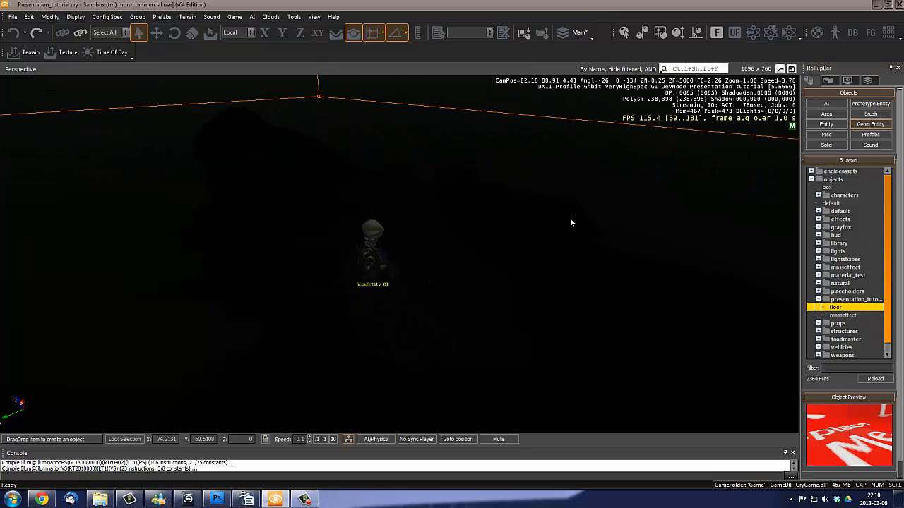
click(354, 37)
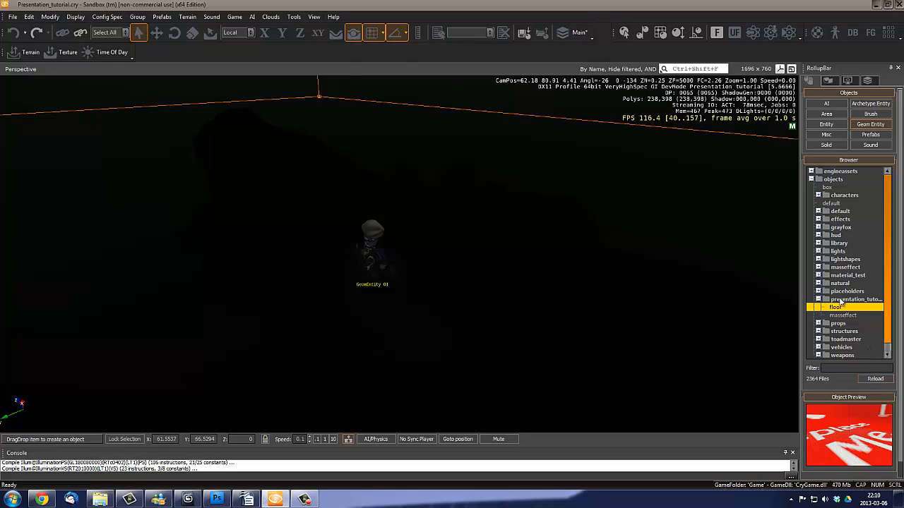
drag(837, 308, 374, 273)
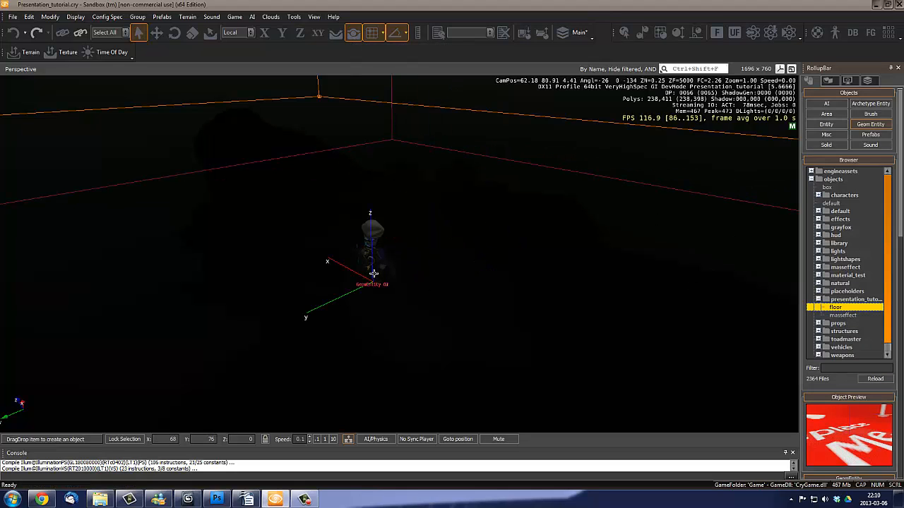
click(373, 274)
mouse_move(459, 227)
right_down()
mouse_move(458, 216)
mouse_move(462, 227)
right_up()
key(s)
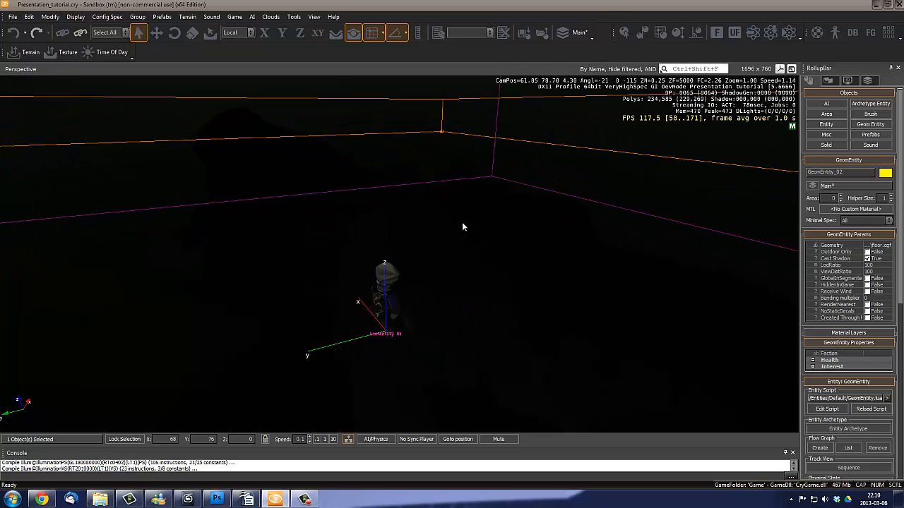
- Select the VisArea around the character and set its height to 30
click(442, 103)
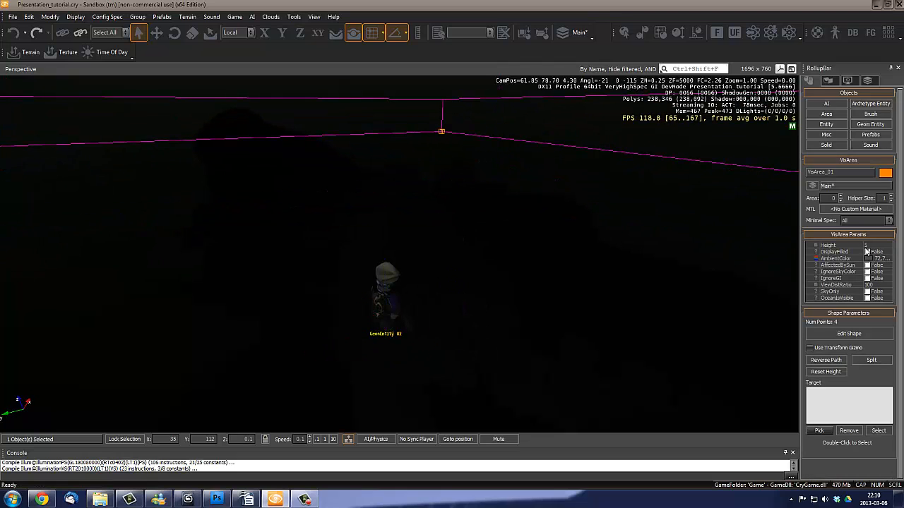
right_drag(484, 209, 484, 209)
right_drag(482, 288, 484, 287)
key(s)
key(s)
key(s)
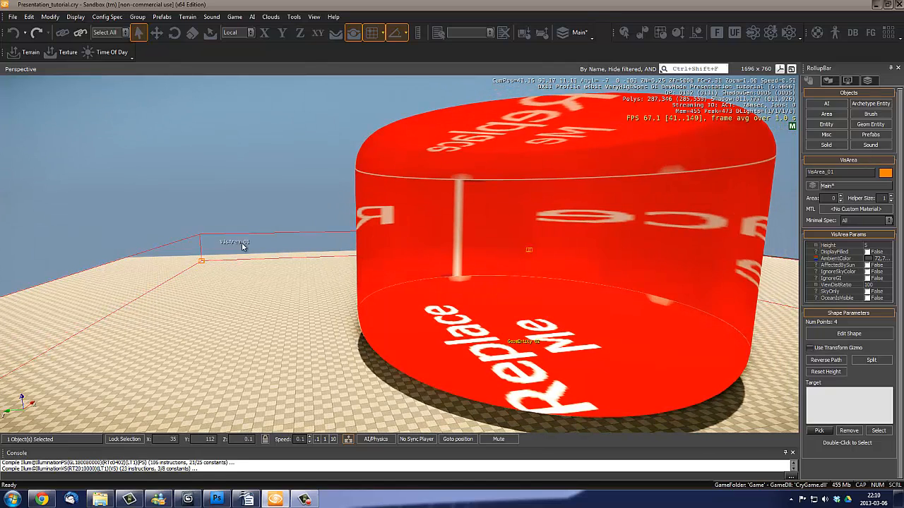
click(876, 244)
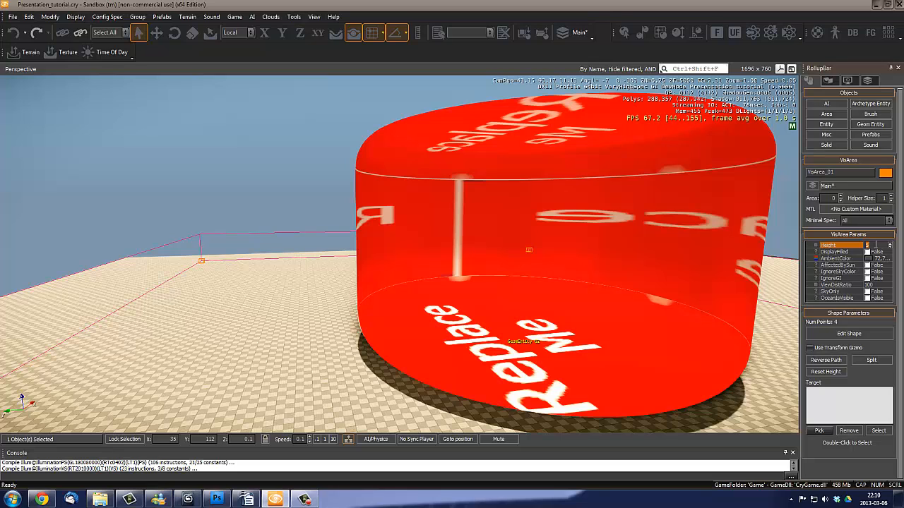
key(Return)
- Fly back inside the floor geometry and examine the character and surrounding walls from several angles
mouse_move(624, 268)
right_down()
mouse_move(642, 271)
mouse_move(611, 272)
mouse_move(630, 273)
mouse_move(621, 273)
right_up()
key(s)
key(a)
key(w)
right_drag(192, 207, 255, 212)
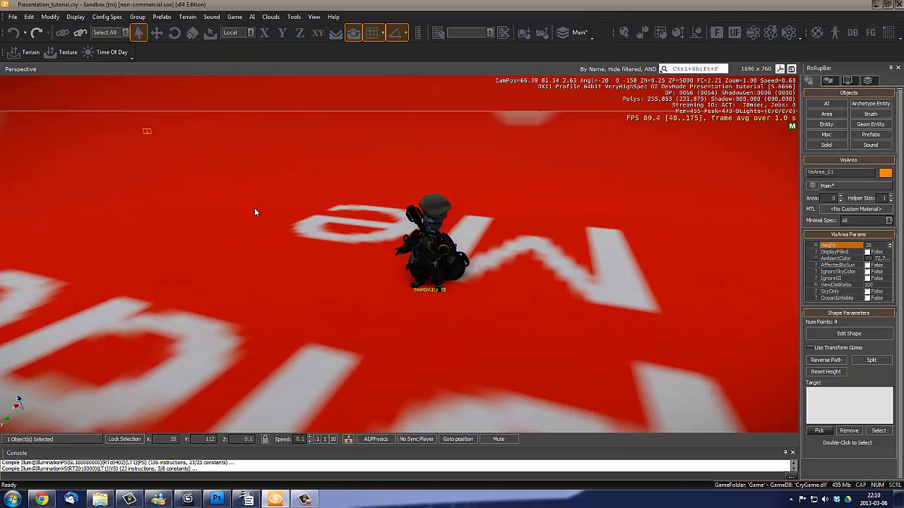
right_drag(522, 114, 299, 170)
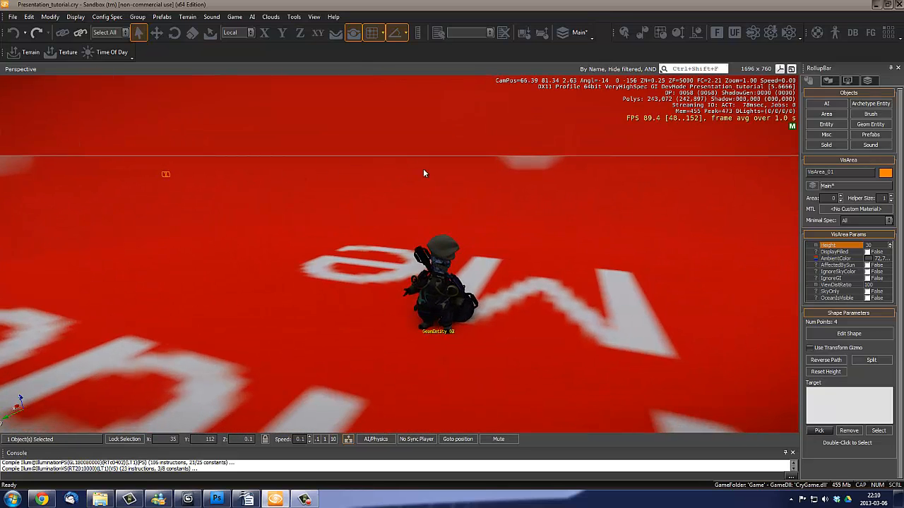
right_drag(453, 200, 425, 203)
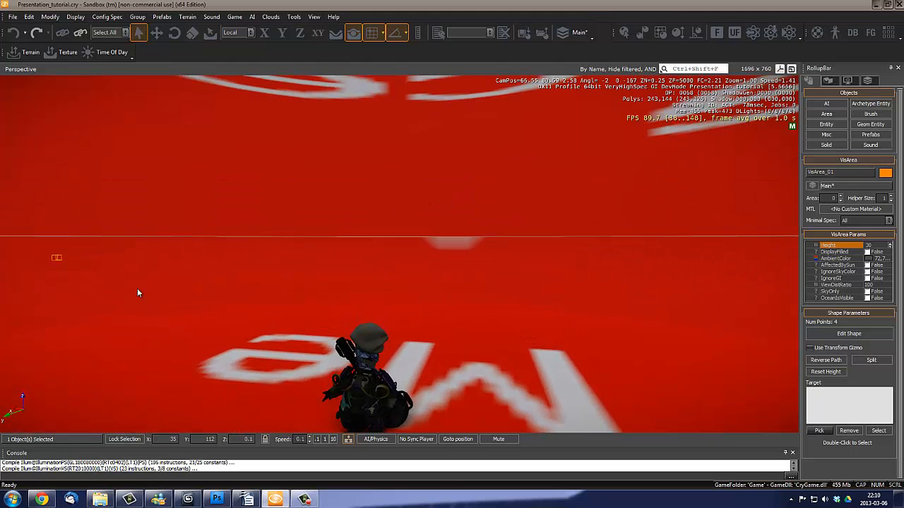
right_drag(138, 293, 187, 164)
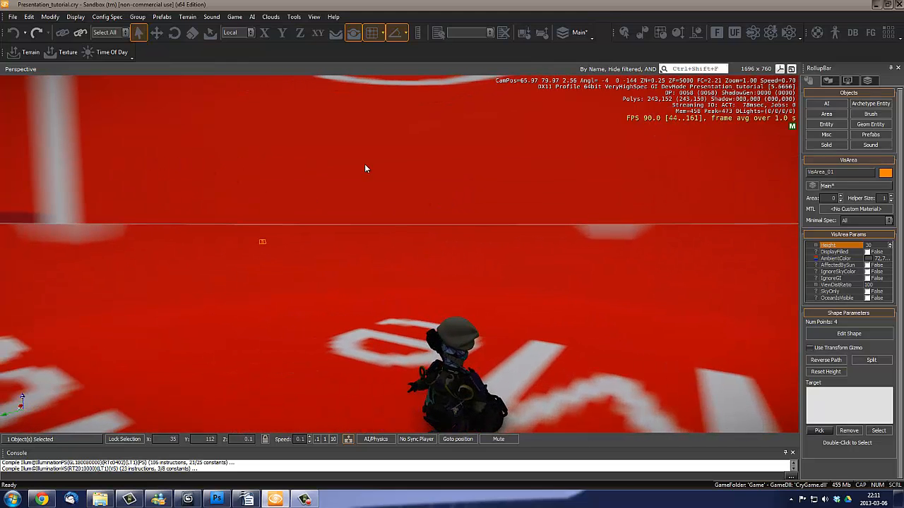
right_drag(434, 175, 376, 203)
key(s)
key(w)
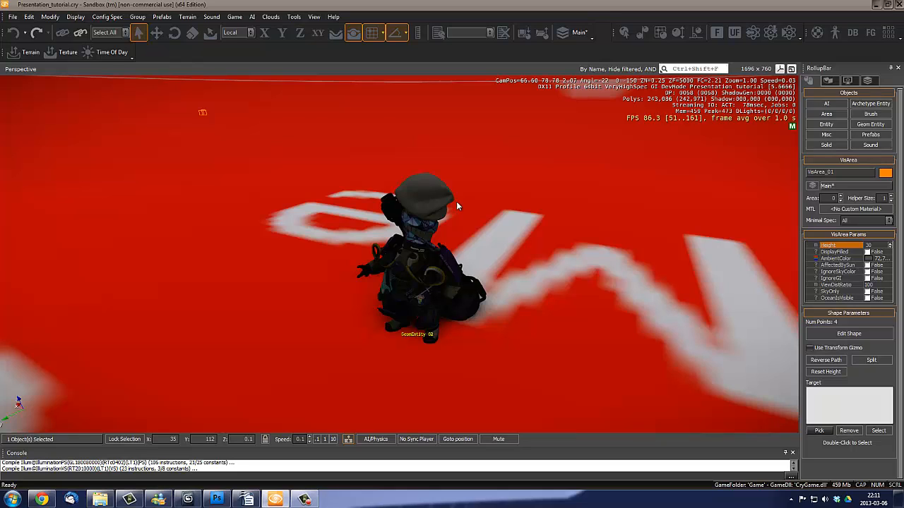
- Create a new material named Floor in the Objects/Presentation_tutorial folder of the Material Editor
key(m)
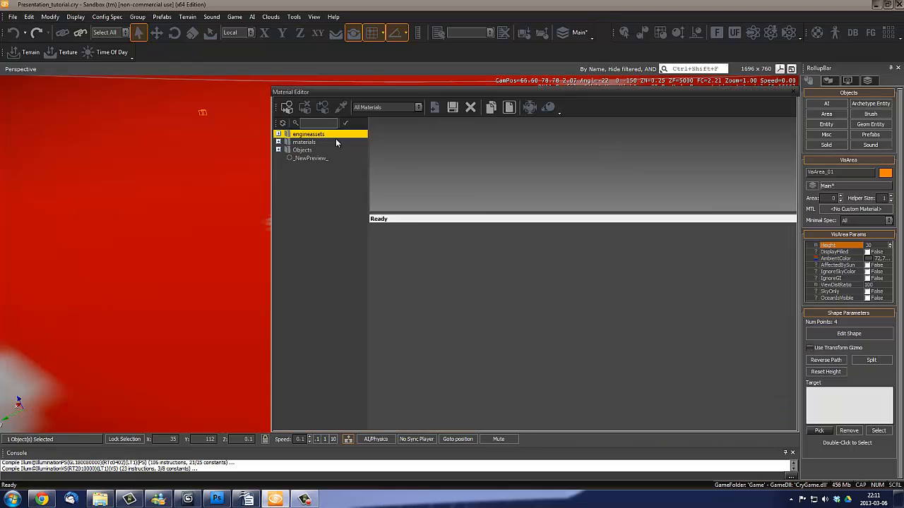
click(277, 150)
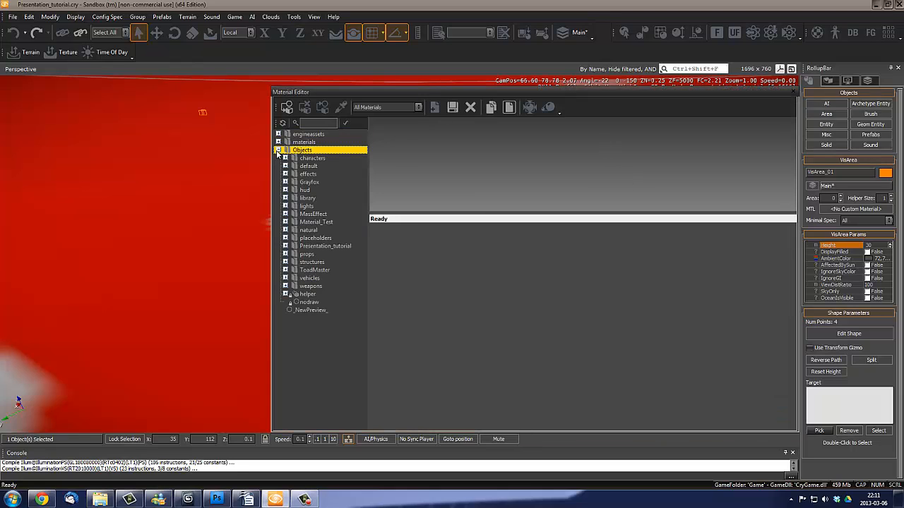
click(286, 246)
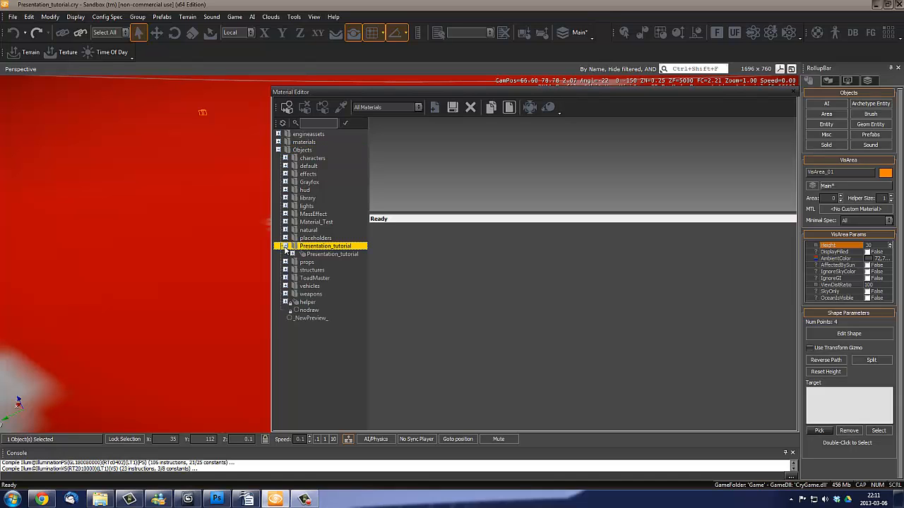
right_click(328, 247)
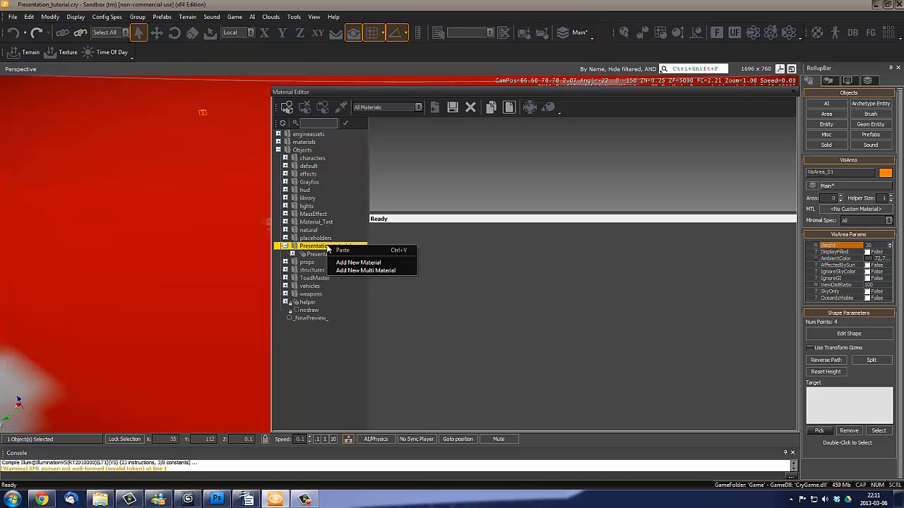
click(367, 263)
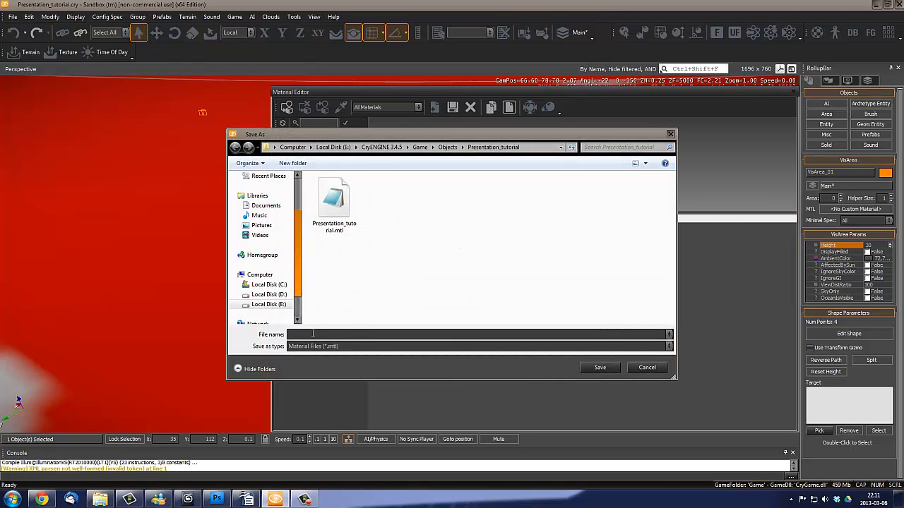
text(Floor)
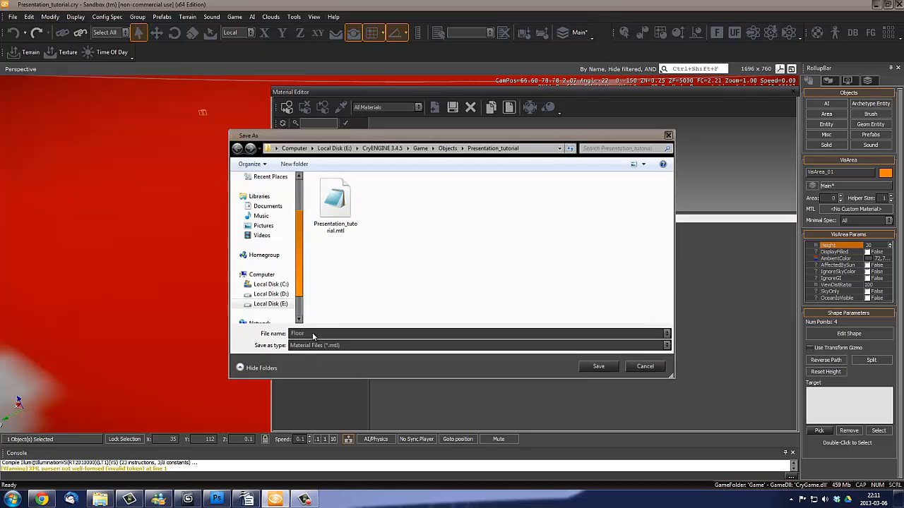
key(Return)
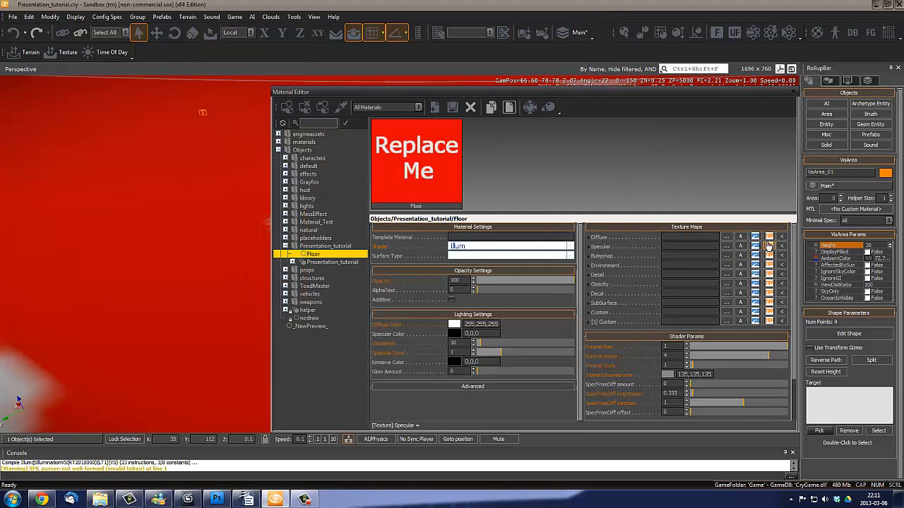
- Open the texture browser for the Floor material's diffuse map and go up to the objects folder
click(726, 238)
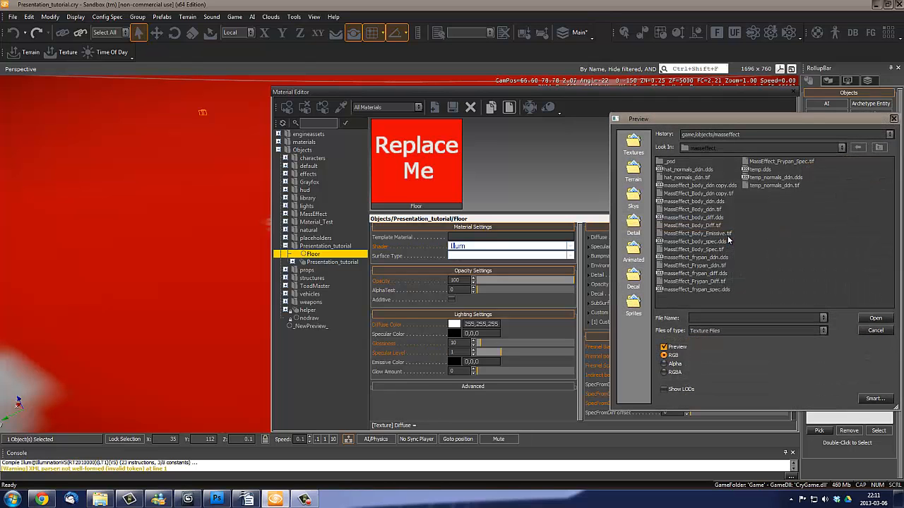
click(878, 147)
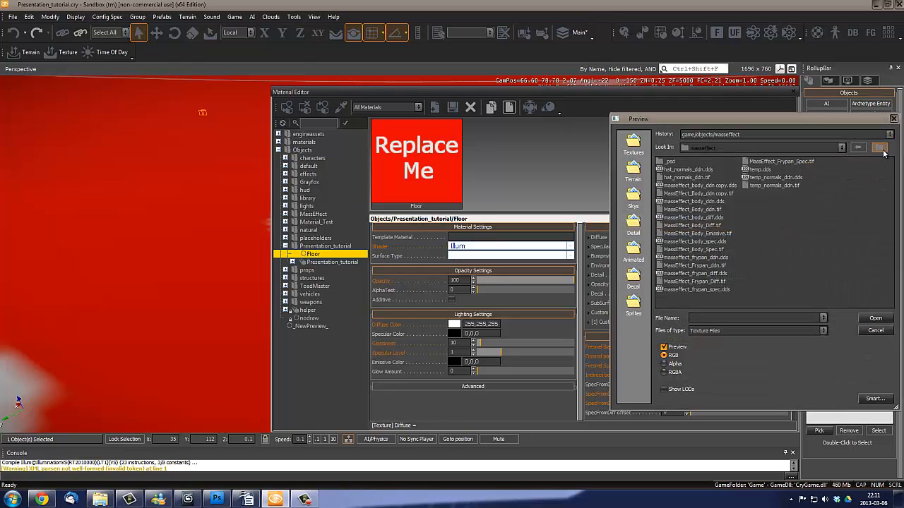
- Switch to Photoshop and open GrayDiff.tif from the Presentation_tutorial folder, ignoring its damaged Photoshop data
click(217, 499)
click(27, 8)
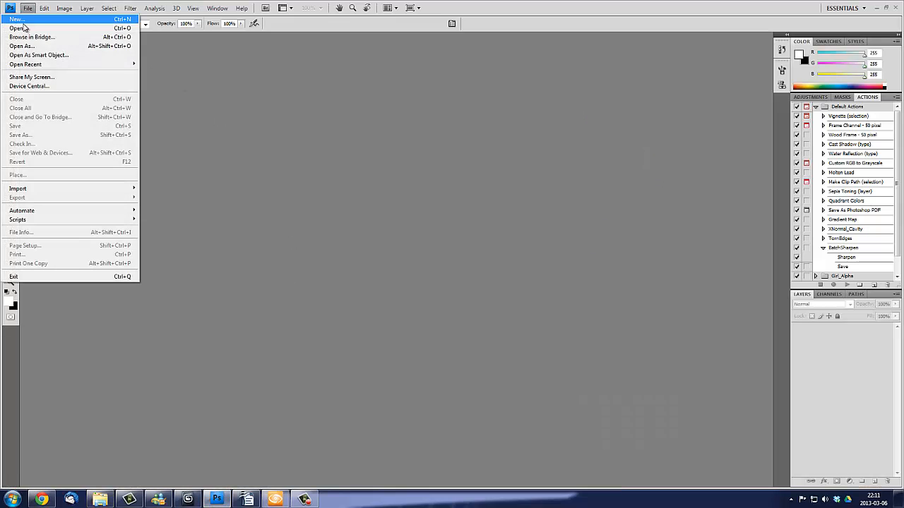
click(36, 27)
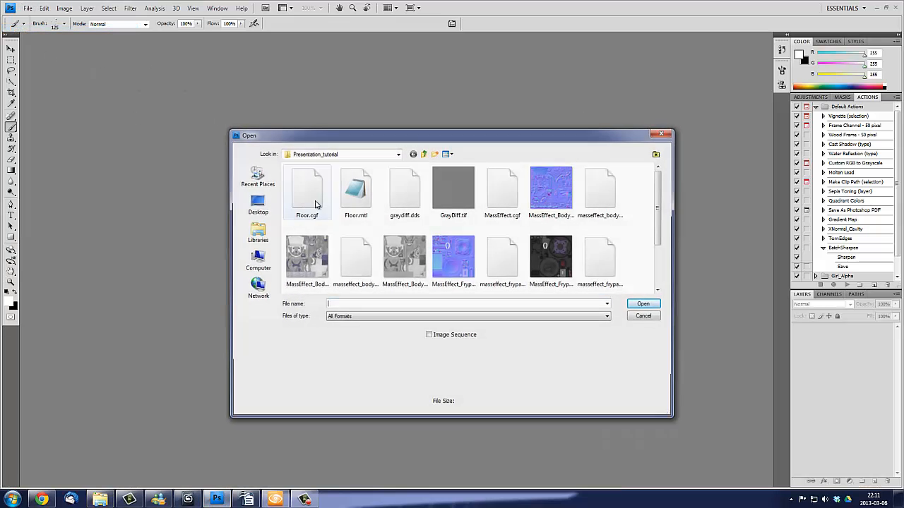
double_click(456, 190)
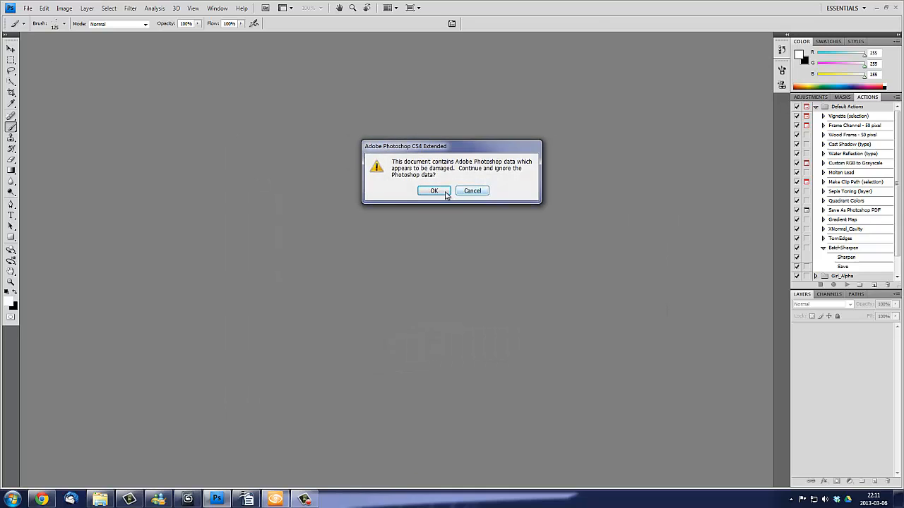
click(445, 193)
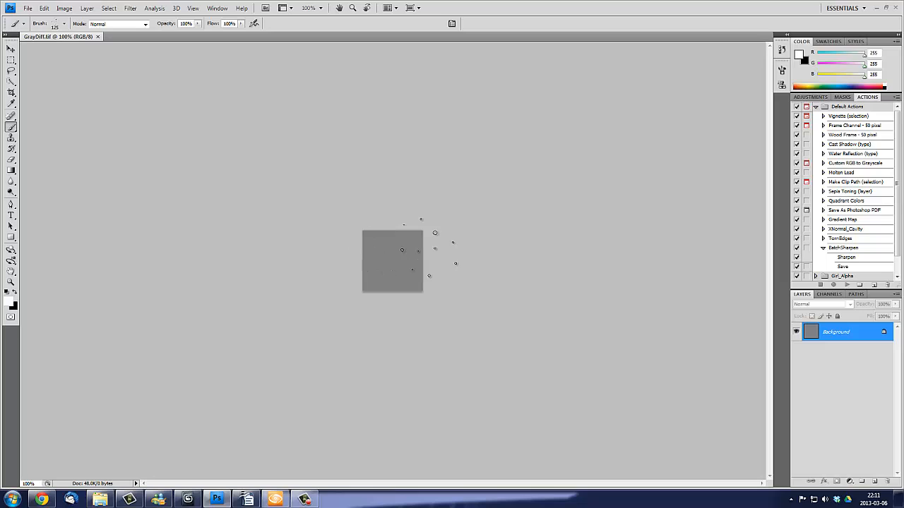
- Check the pixel dimensions of the gray texture in the Image Size settings
click(64, 8)
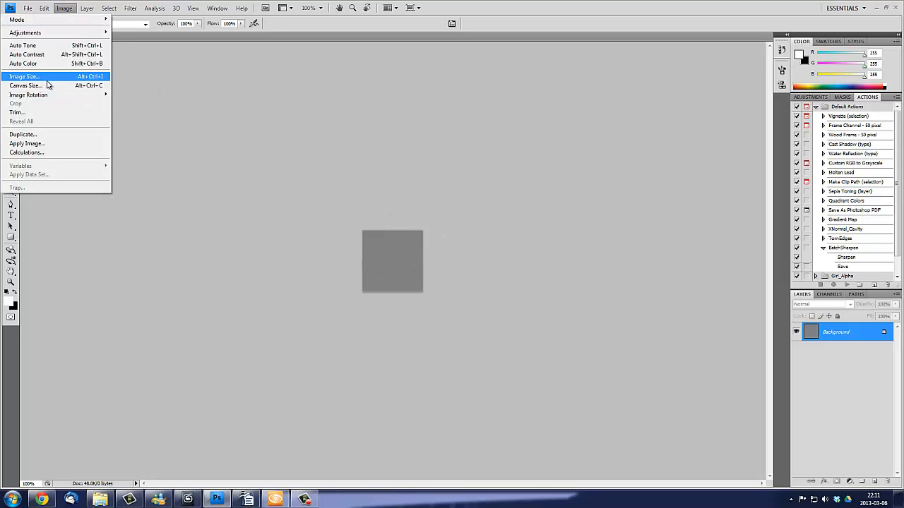
click(48, 78)
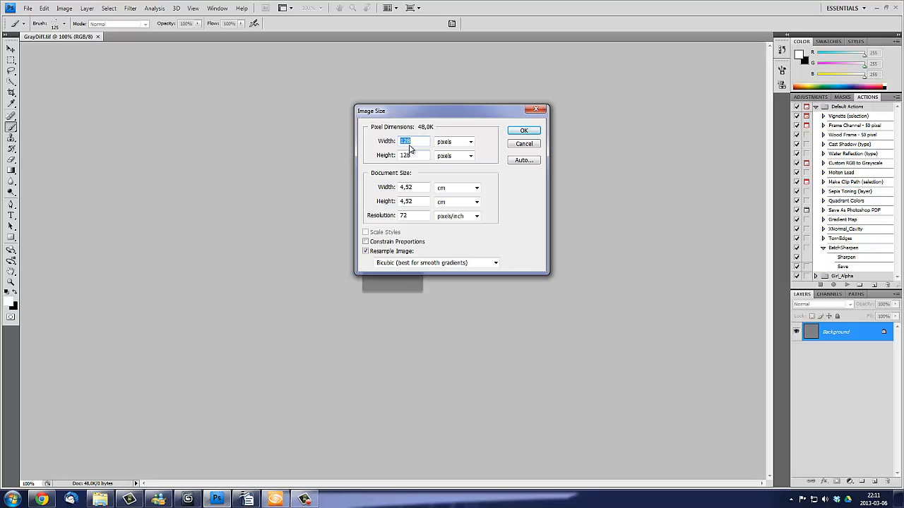
click(524, 131)
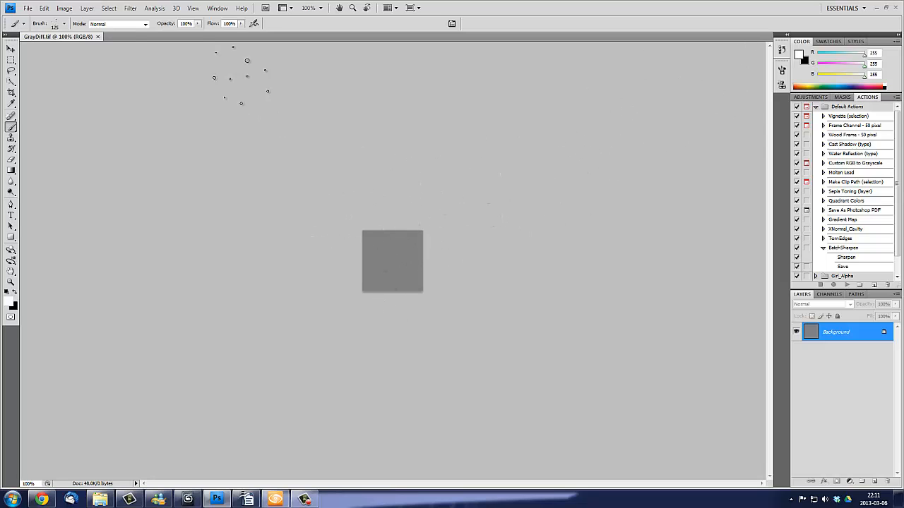
- Save the gray texture as GrayDiff.tif in CryTIFPlugin format in the Presentation_tutorial folder, replacing the existing file
click(28, 7)
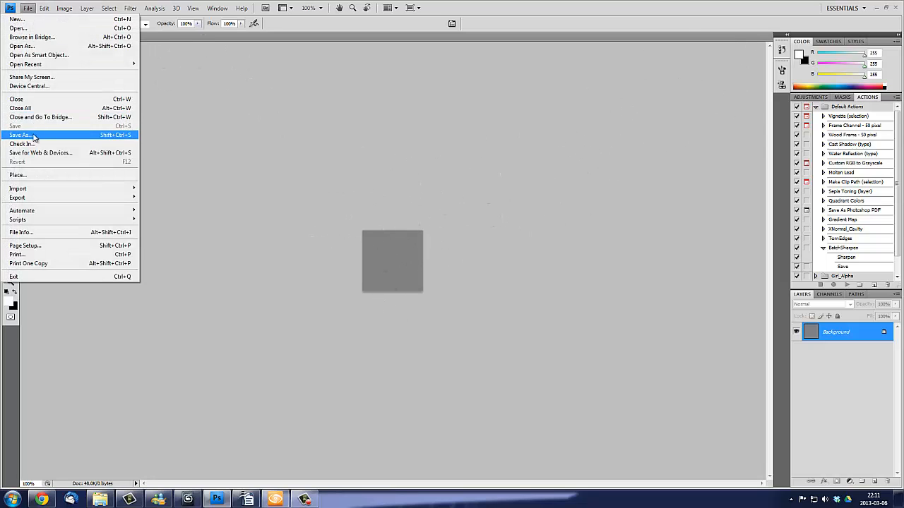
click(31, 134)
key(Return)
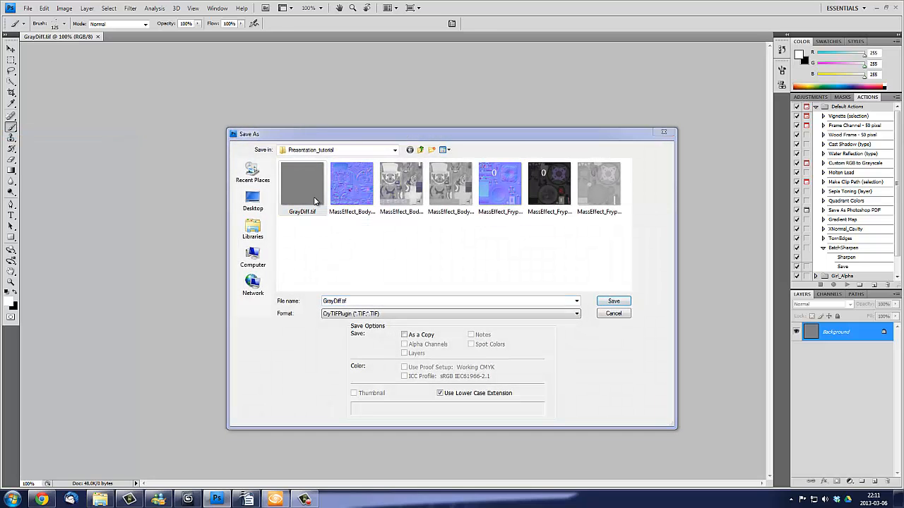
click(416, 186)
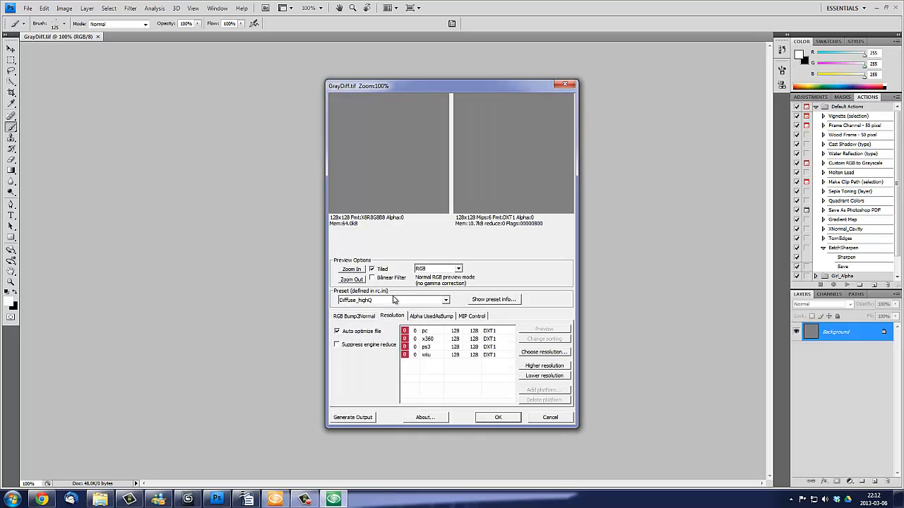
- Keep the Diffuse_highQ preset for the CryTIF export and complete the texture's export
click(370, 302)
click(371, 308)
click(371, 301)
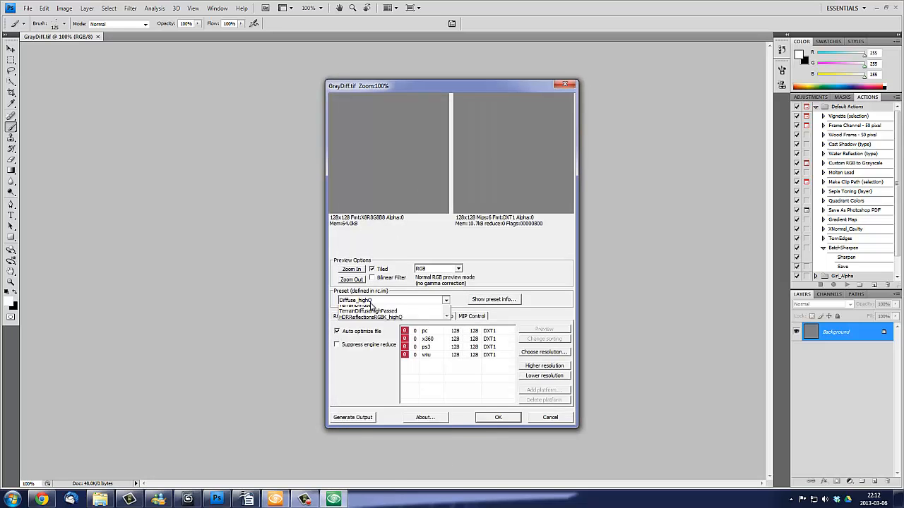
click(415, 303)
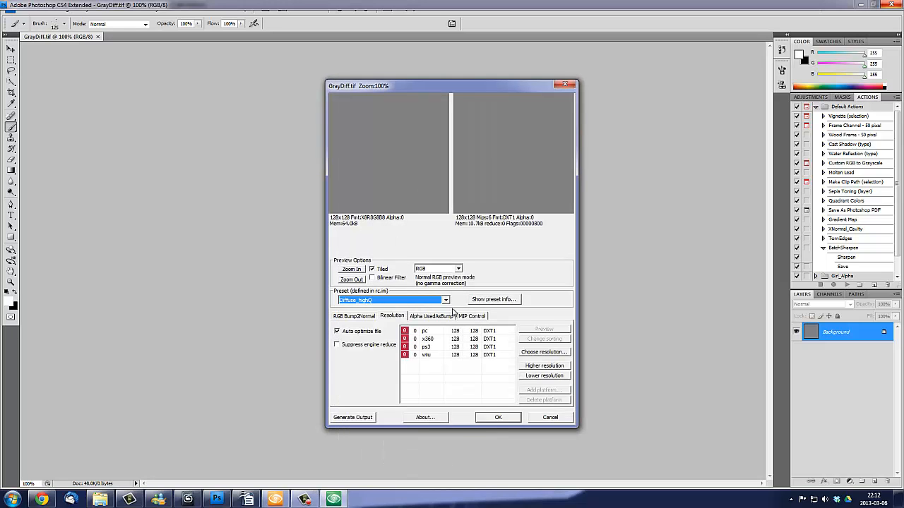
click(466, 331)
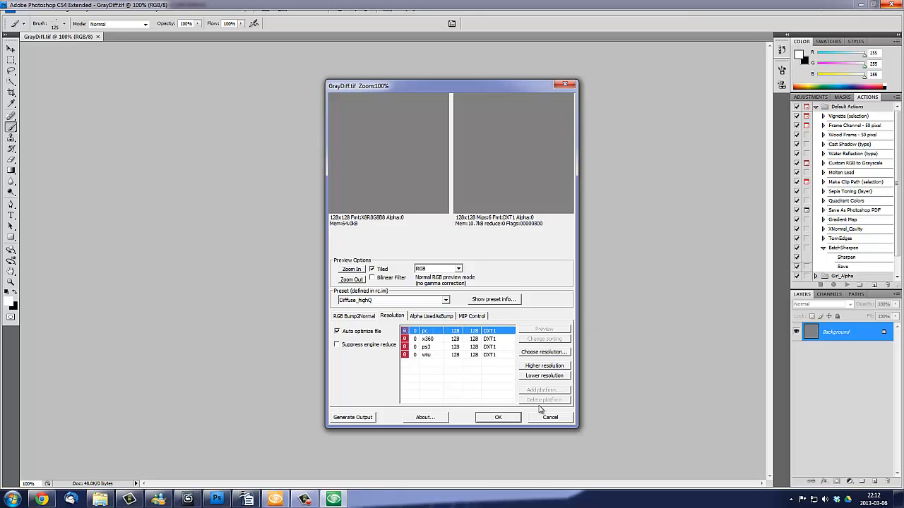
click(495, 419)
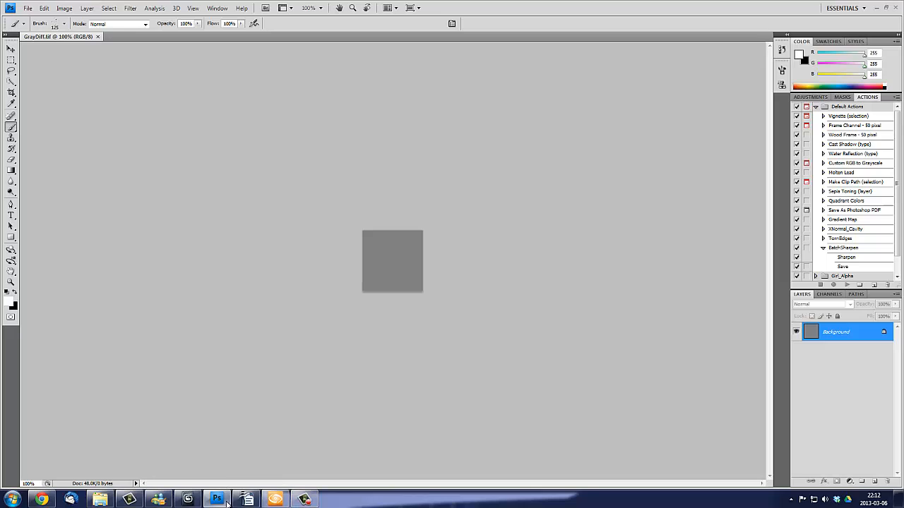
- Switch back to Sandbox, load Presentation_tutorial's GrayDiff.tif as the Floor material's diffuse map, and assign the material to the selected object
click(275, 500)
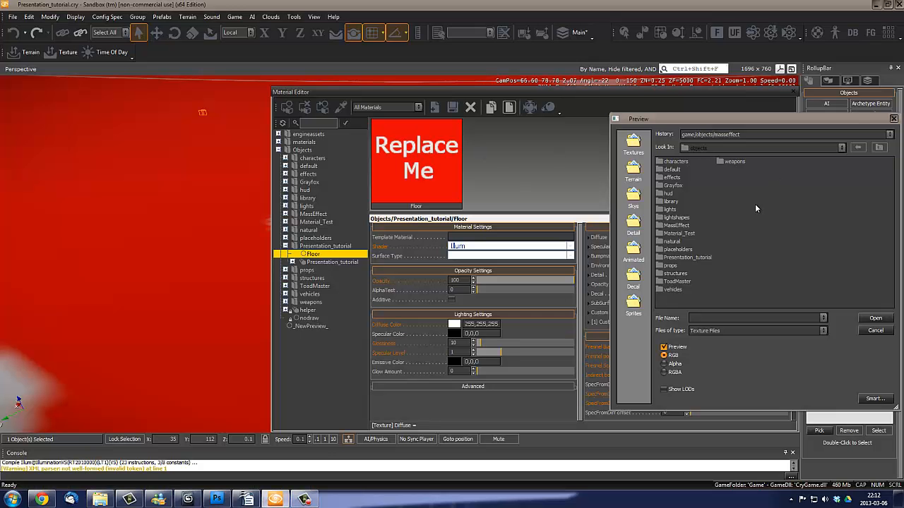
click(688, 257)
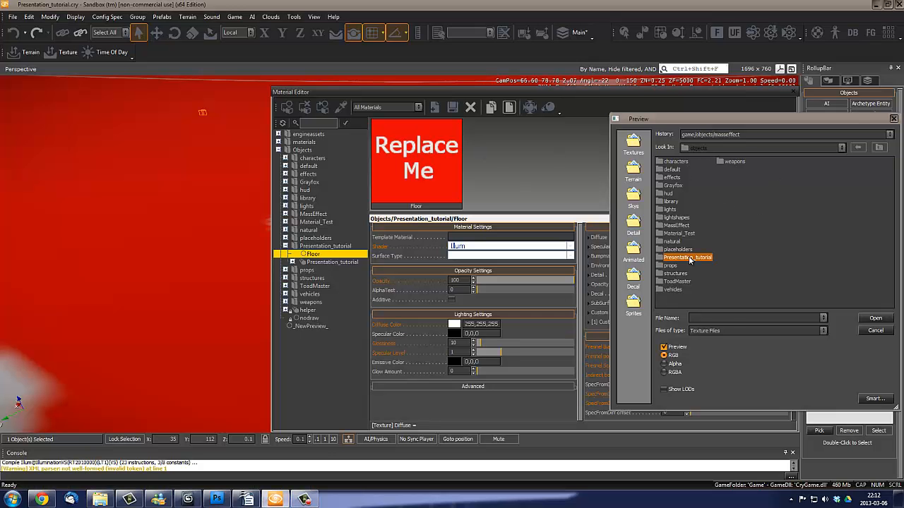
double_click(689, 258)
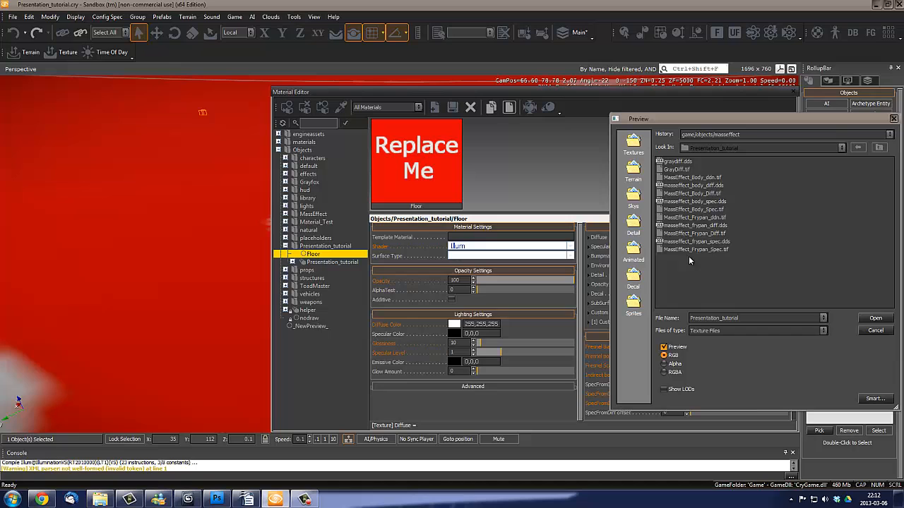
click(677, 169)
double_click(677, 169)
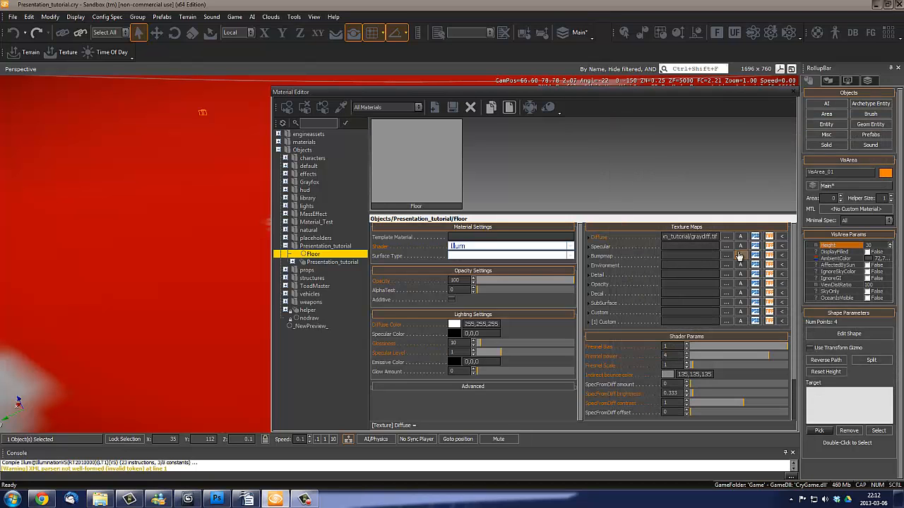
click(287, 106)
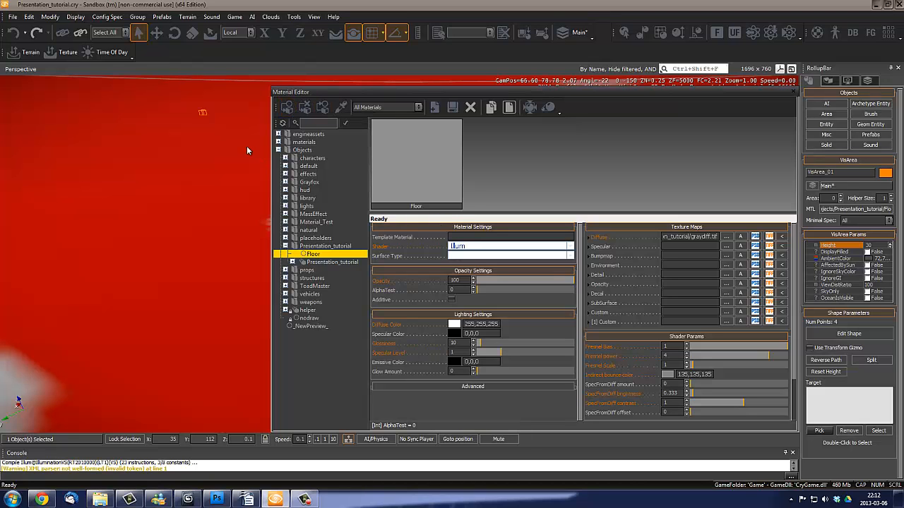
- Fly around the character to locate the floor geometry entity at its feet
key(s)
key(d)
right_drag(187, 163, 183, 168)
key(d)
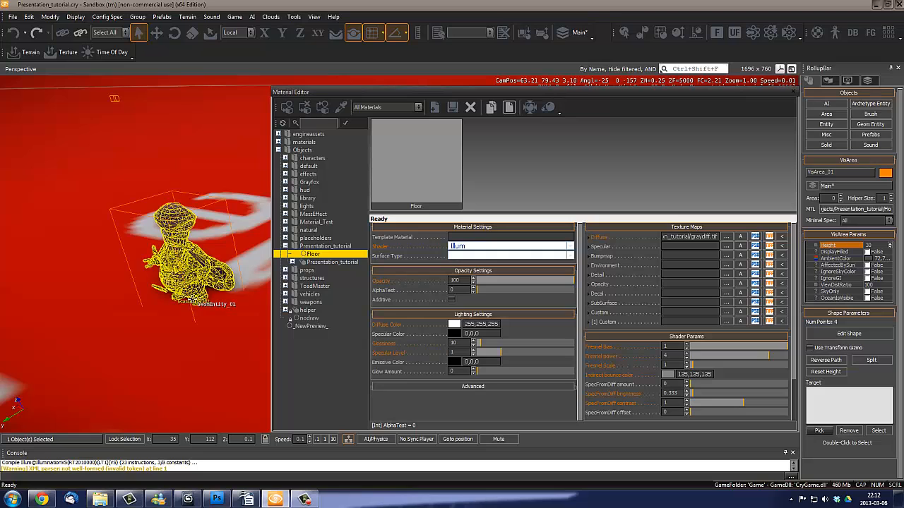
right_drag(223, 253, 224, 249)
key(a)
key(w)
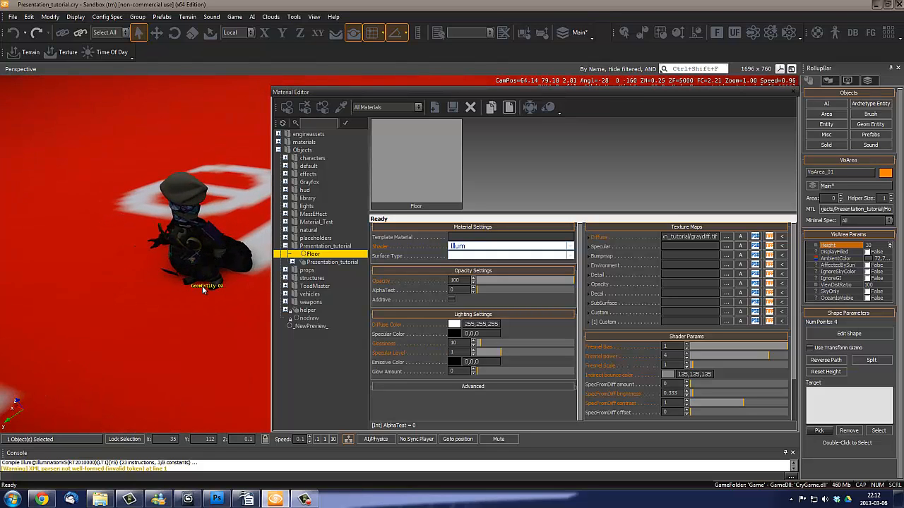
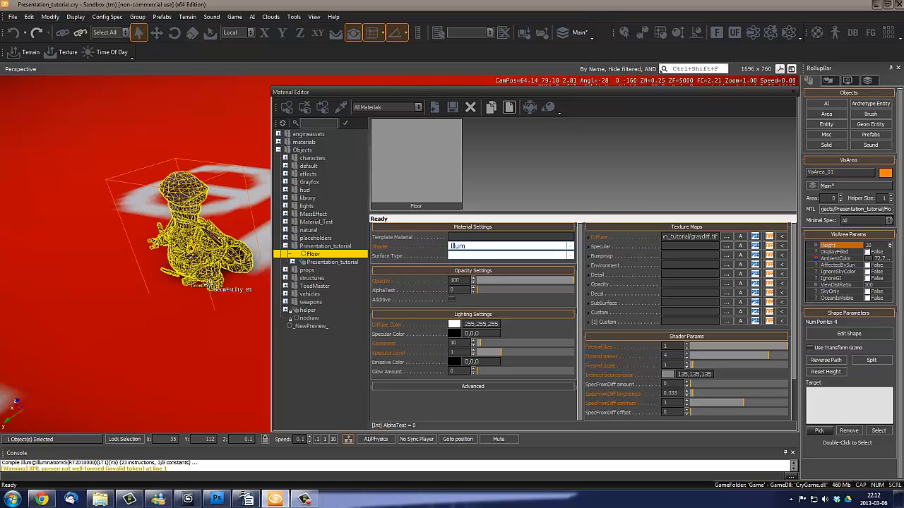
- Turn off grid snapping and move the character's geometry entity along the Y axis to about 75.26
click(209, 288)
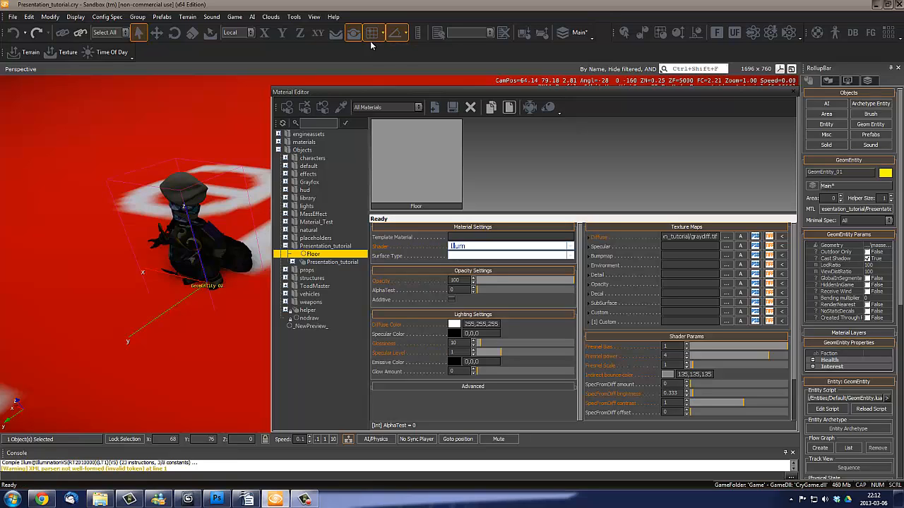
click(372, 35)
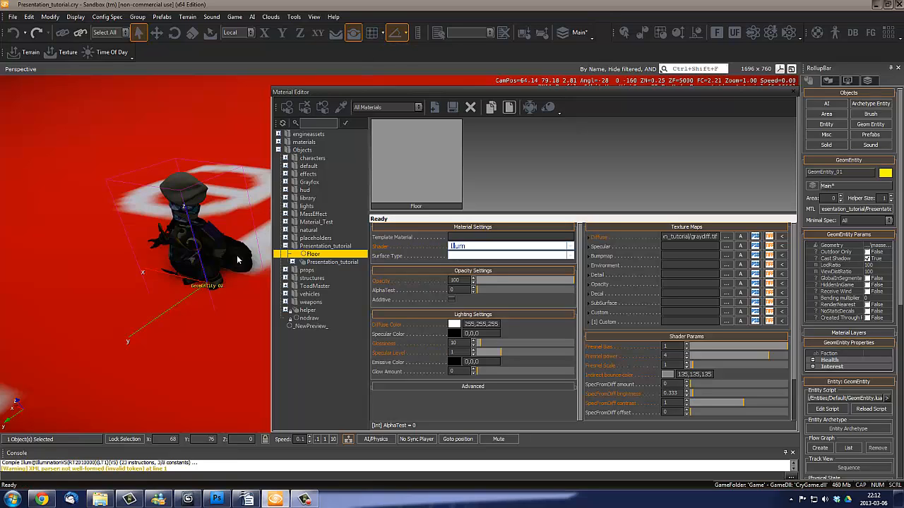
click(157, 32)
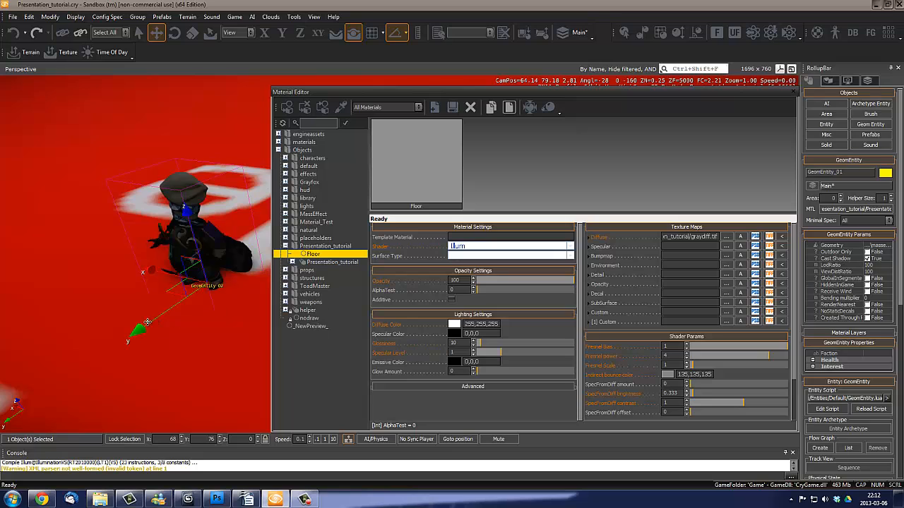
click(145, 325)
key(ctrl+z)
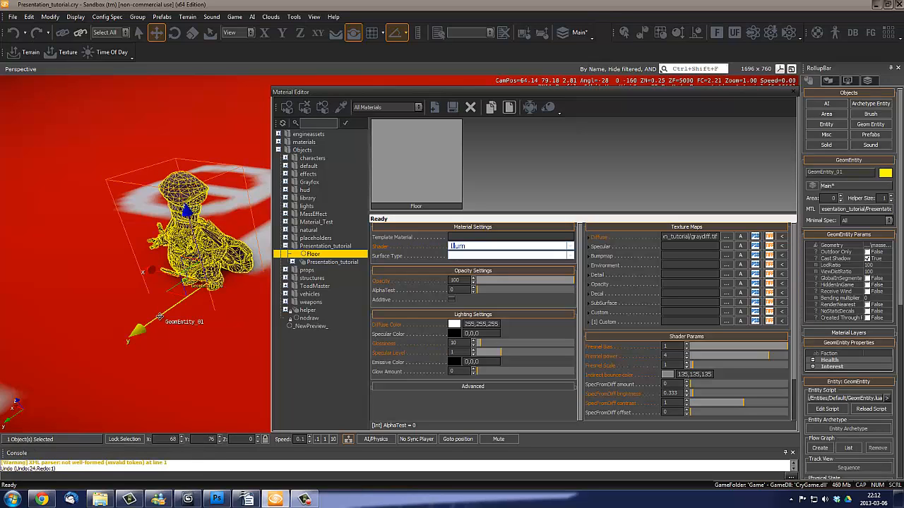
drag(160, 316, 199, 283)
right_drag(216, 336, 209, 337)
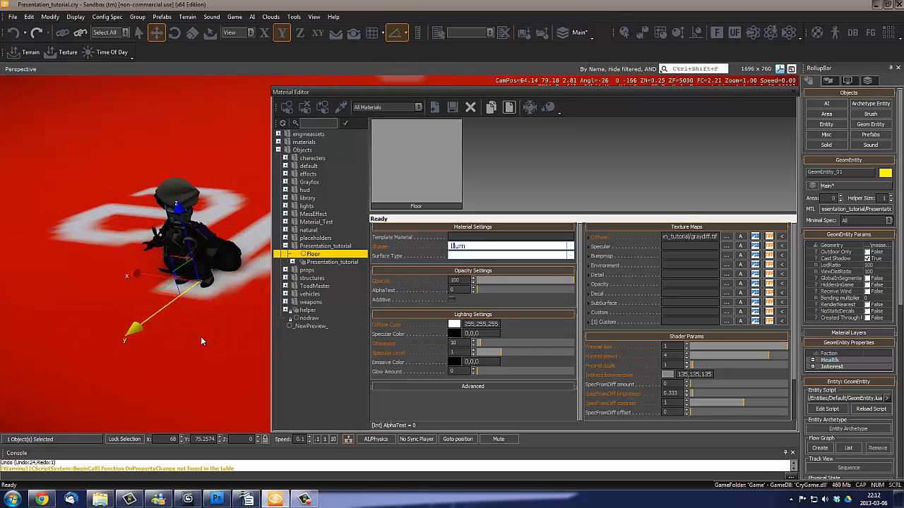
- Assign the Floor material to the floor geometry entity, GeomEntity_02, and close the Material Editor
drag(160, 311, 161, 313)
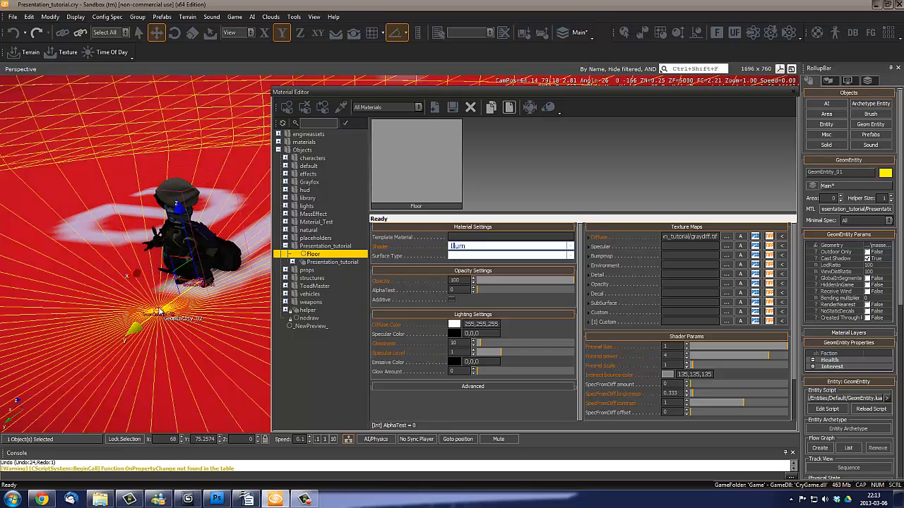
click(160, 312)
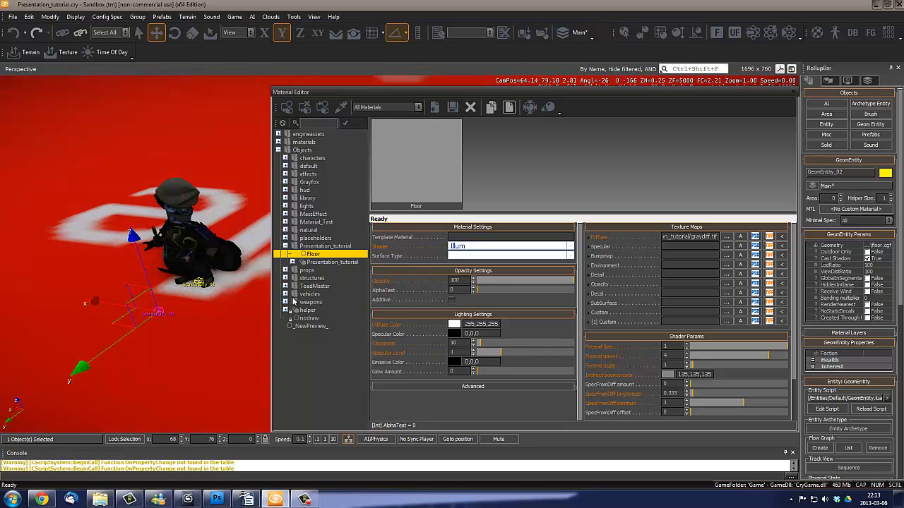
click(287, 110)
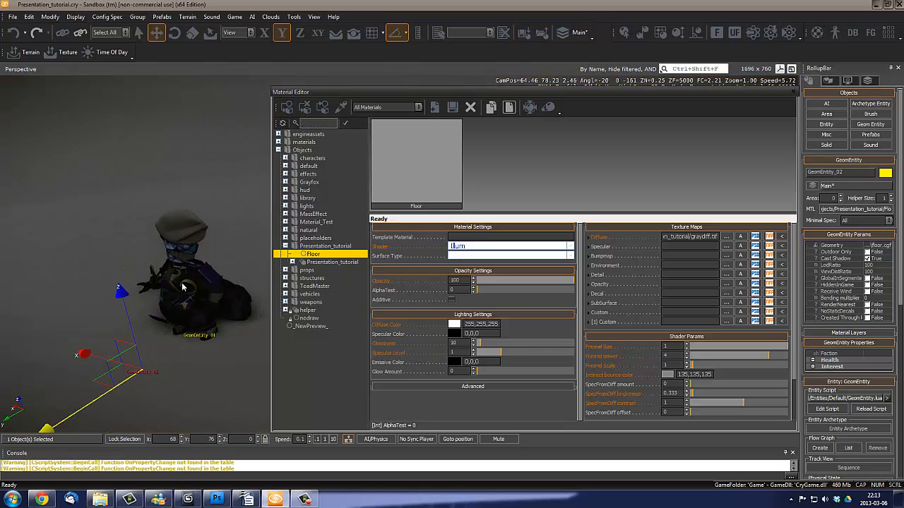
click(794, 93)
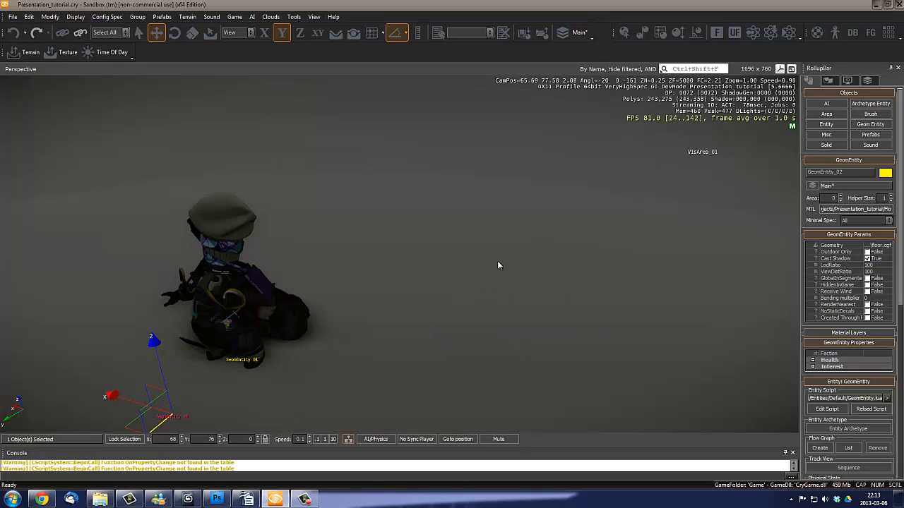
- Examine the character against the gray floor and backdrop from several close viewpoints
mouse_move(402, 353)
right_down()
mouse_move(427, 325)
mouse_move(362, 340)
mouse_move(388, 344)
right_up()
click(428, 325)
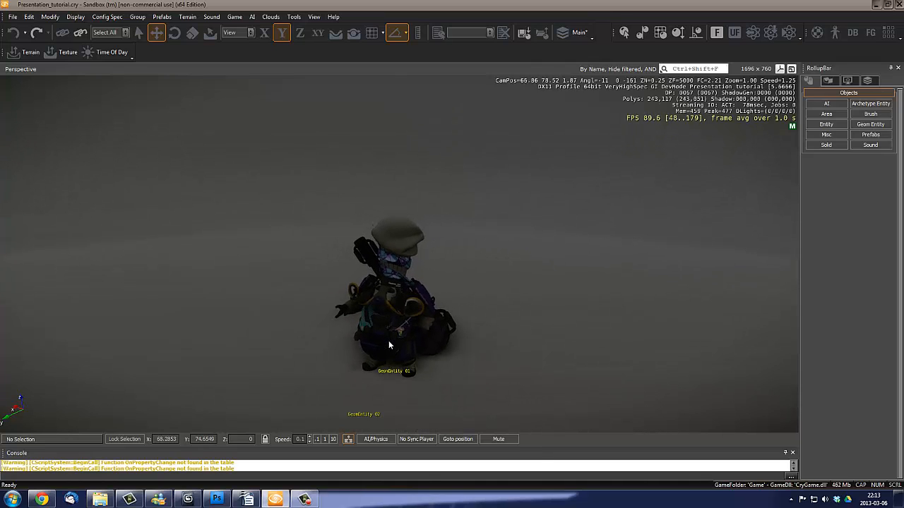
scroll(388, 344, up, 2)
right_drag(357, 265, 318, 293)
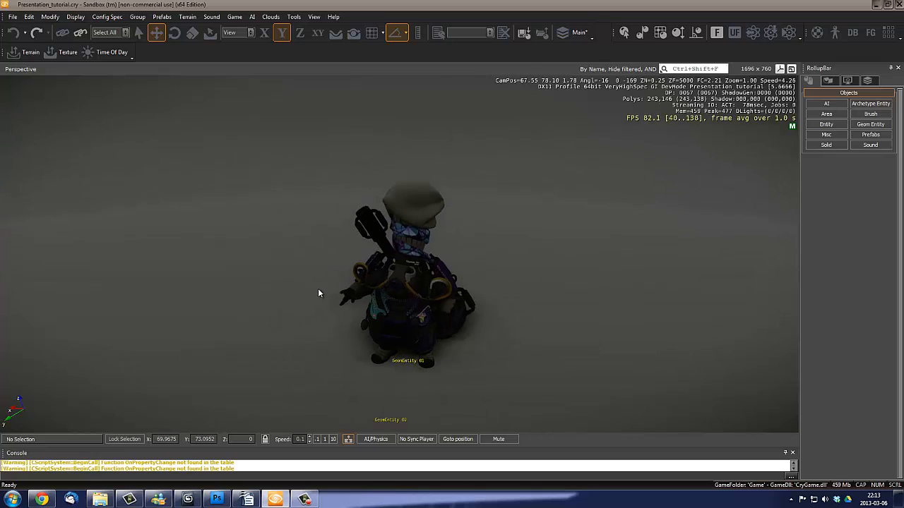
right_drag(327, 211, 596, 281)
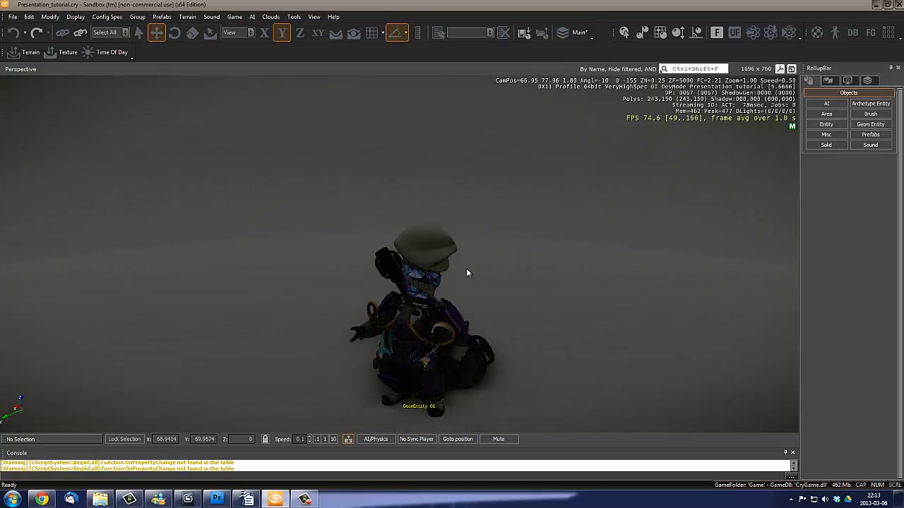
right_drag(466, 269, 464, 270)
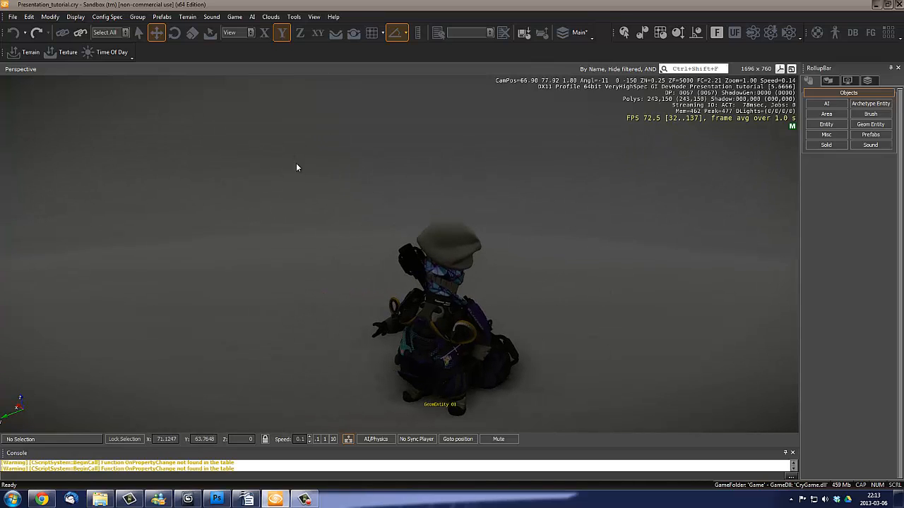
- Select VisArea_01 by its corner outside the floor cylinder and bring the character back into view
right_drag(514, 232, 591, 278)
key(a)
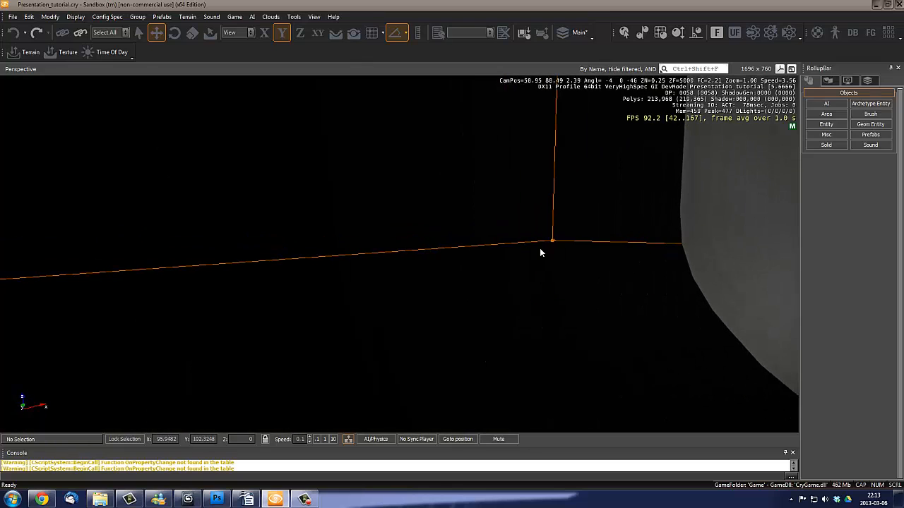
click(552, 242)
right_drag(479, 261, 482, 261)
key(w)
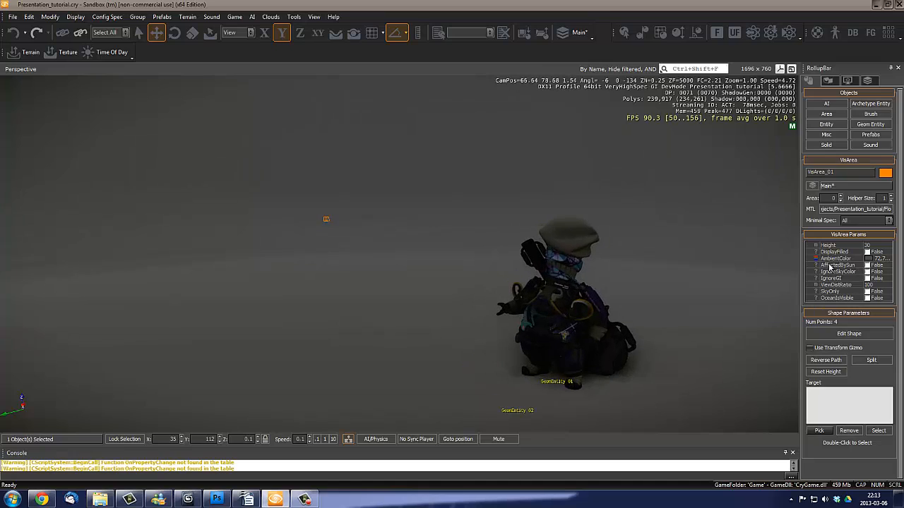
right_drag(387, 279, 390, 281)
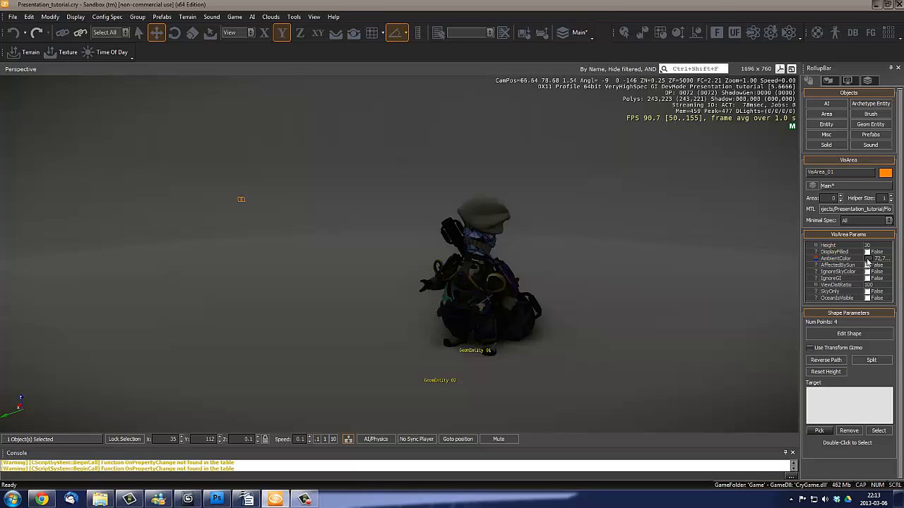
right_drag(397, 233, 392, 238)
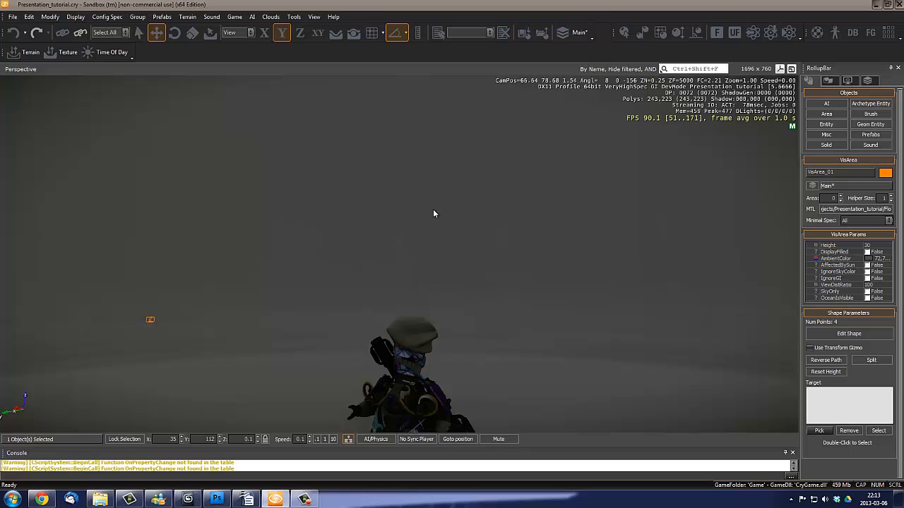
right_drag(512, 257, 513, 255)
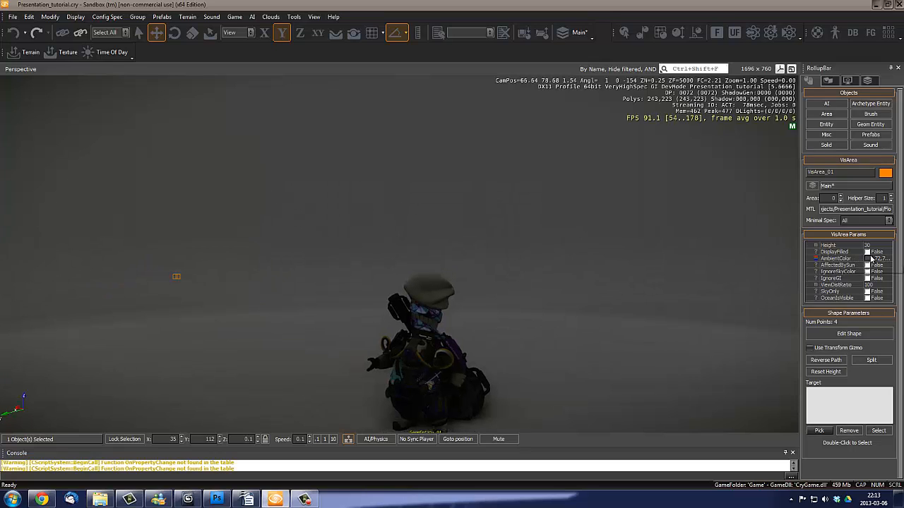
- Try out various red, teal and blue-gray tints as VisArea_01's ambient color
click(869, 262)
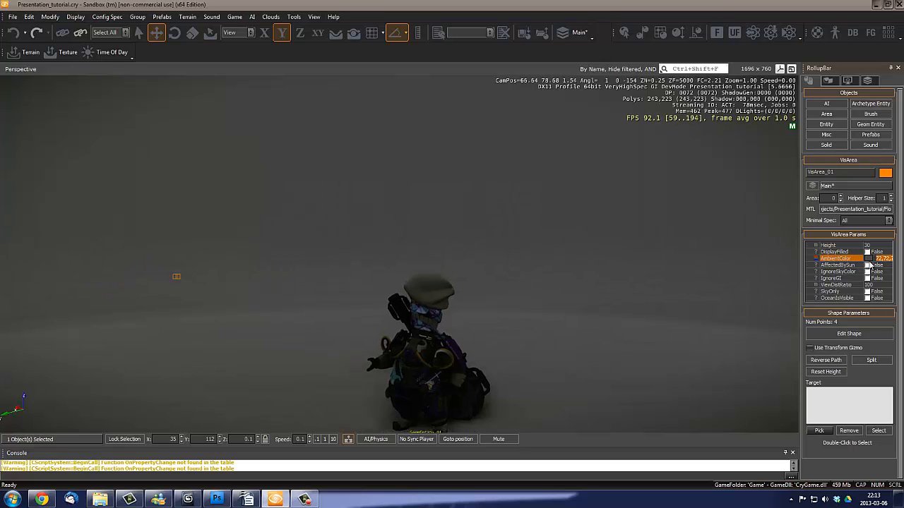
click(871, 263)
click(448, 232)
click(483, 237)
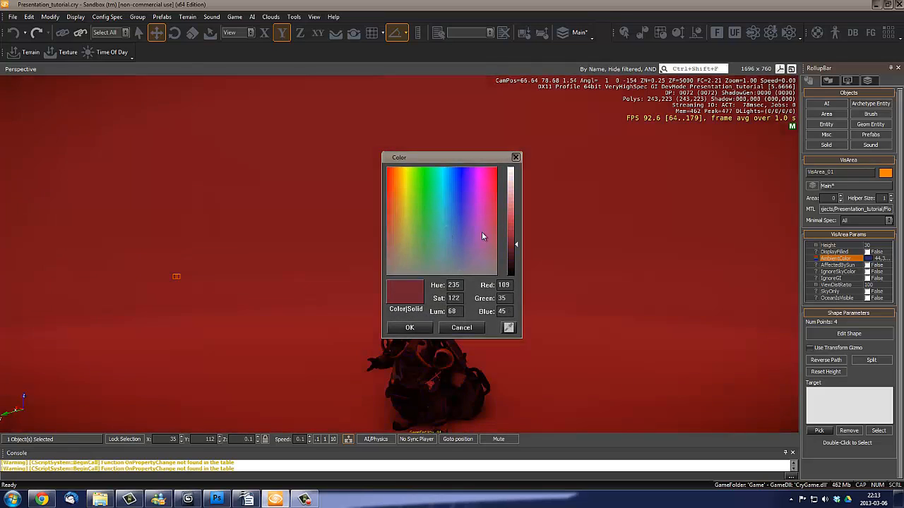
click(440, 216)
click(464, 245)
click(430, 267)
click(464, 262)
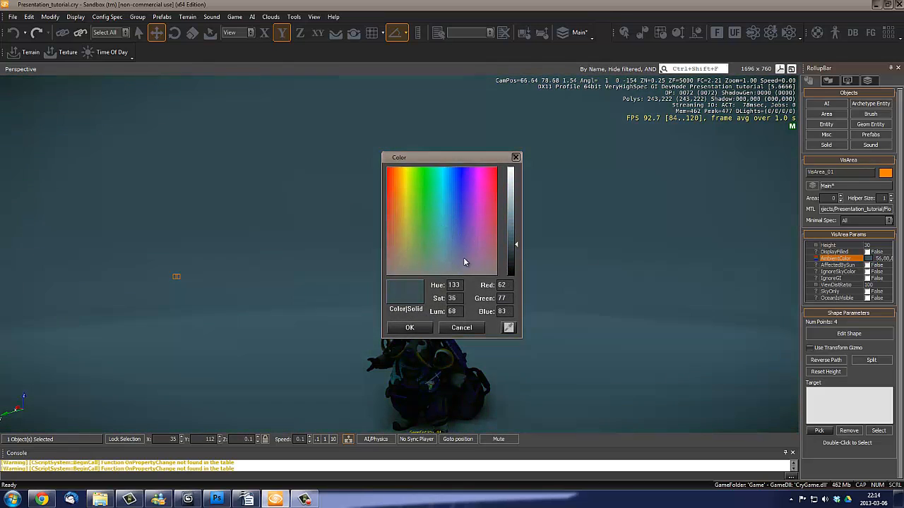
click(428, 263)
click(454, 249)
click(429, 262)
click(402, 266)
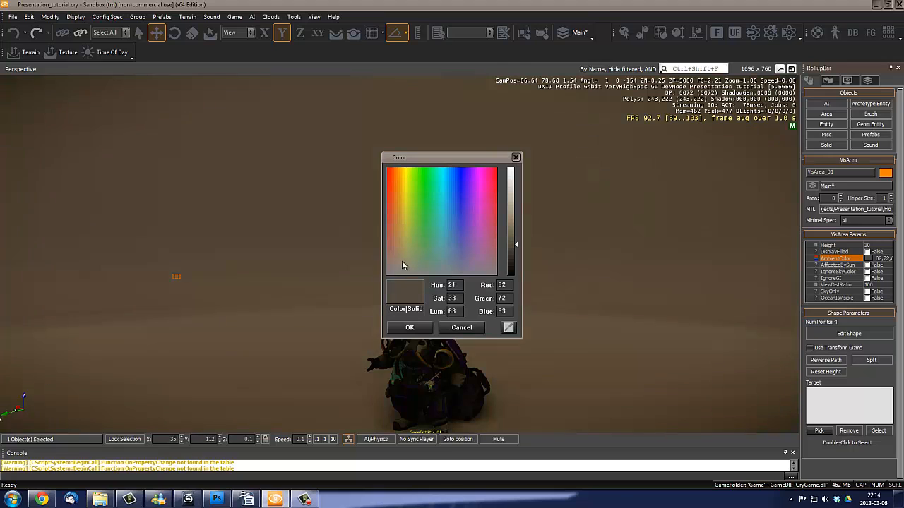
click(479, 261)
click(458, 261)
click(477, 262)
click(454, 269)
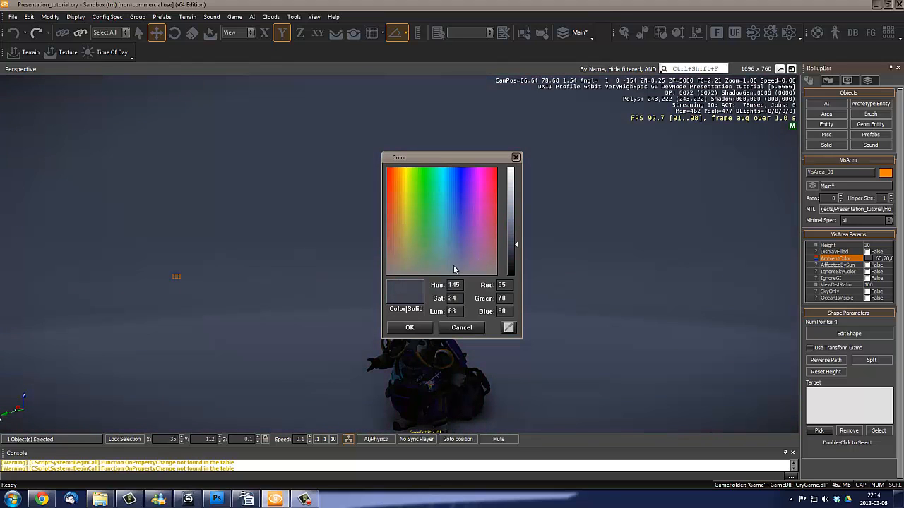
click(466, 330)
- Darken VisArea_01's ambient color to the neutral gray 32,32,32
right_drag(487, 265, 506, 269)
key(w)
key(s)
key(w)
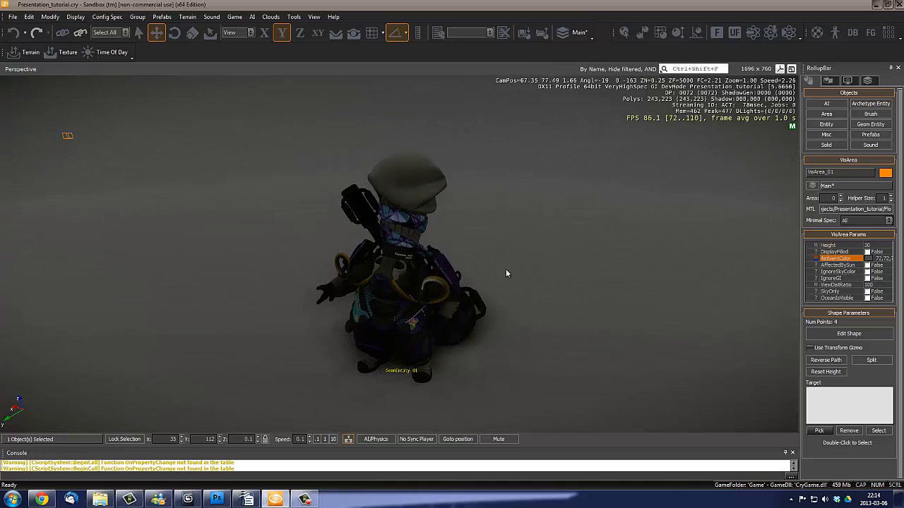
click(869, 261)
drag(513, 258, 516, 265)
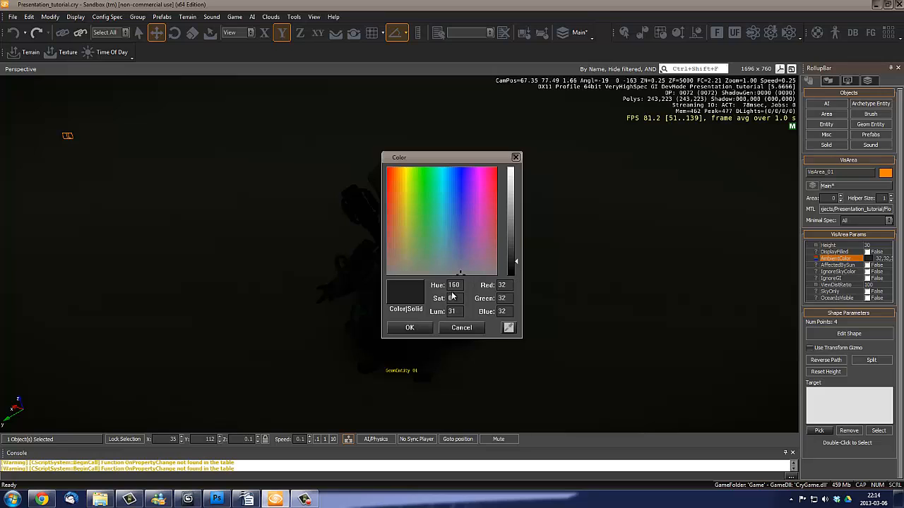
click(410, 328)
key(w)
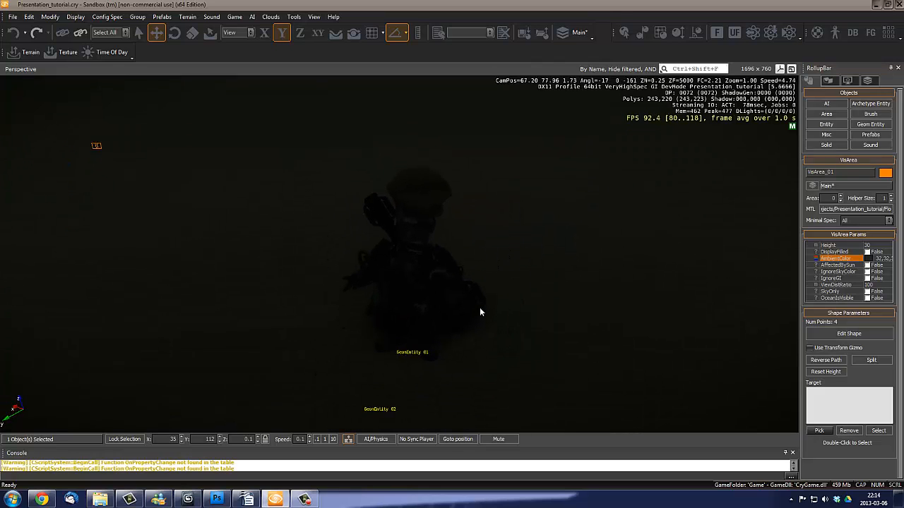
right_drag(480, 307, 480, 311)
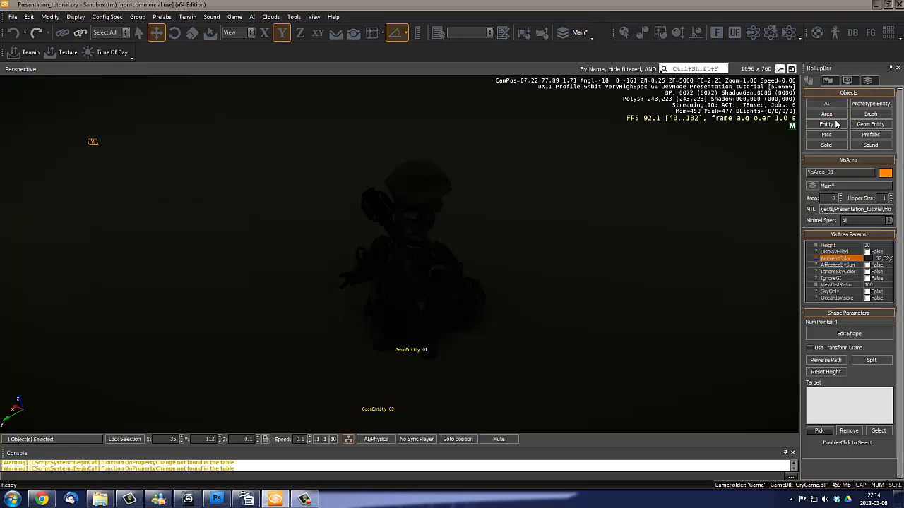
- Enable following terrain and snapping to objects, and place a Light entity from the Lights category on the floor beside the character
key(s)
right_drag(490, 223, 489, 221)
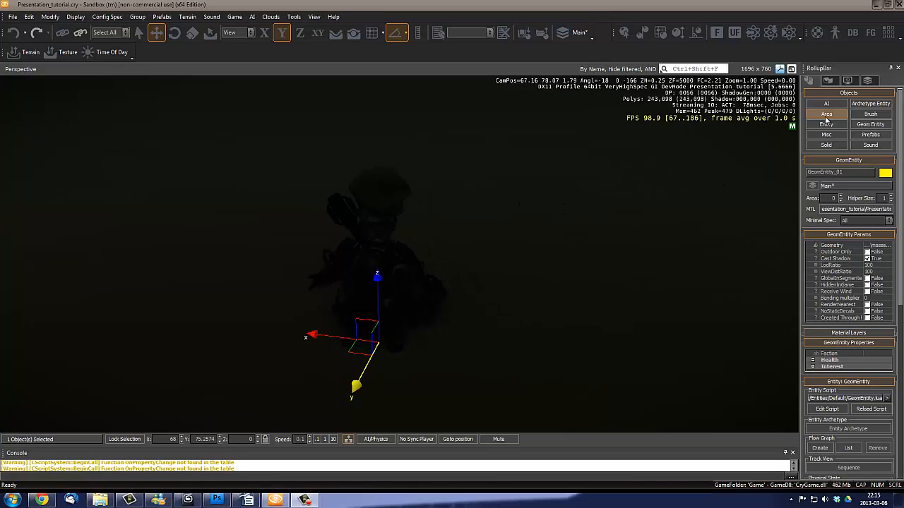
click(843, 126)
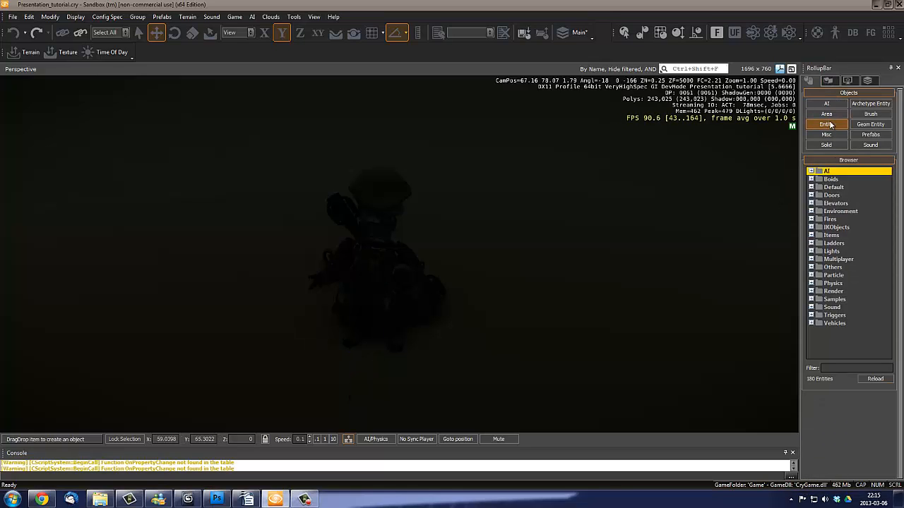
click(812, 252)
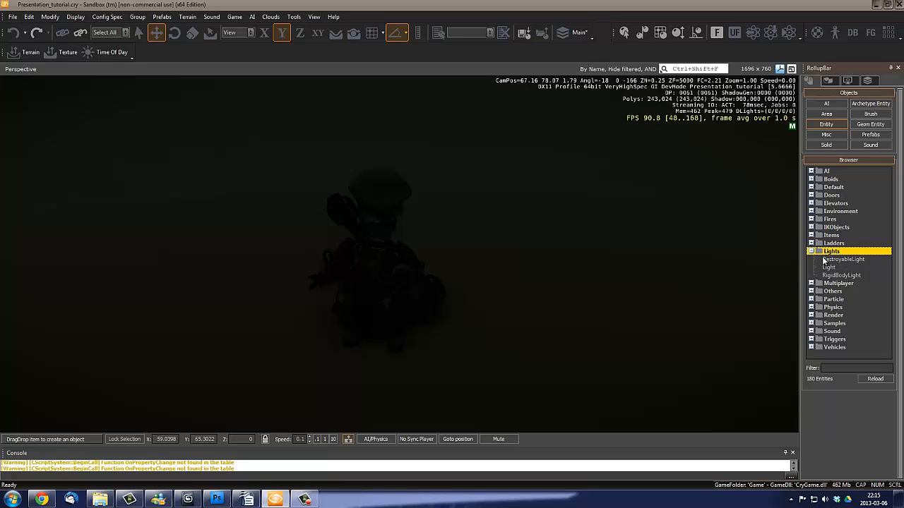
click(828, 268)
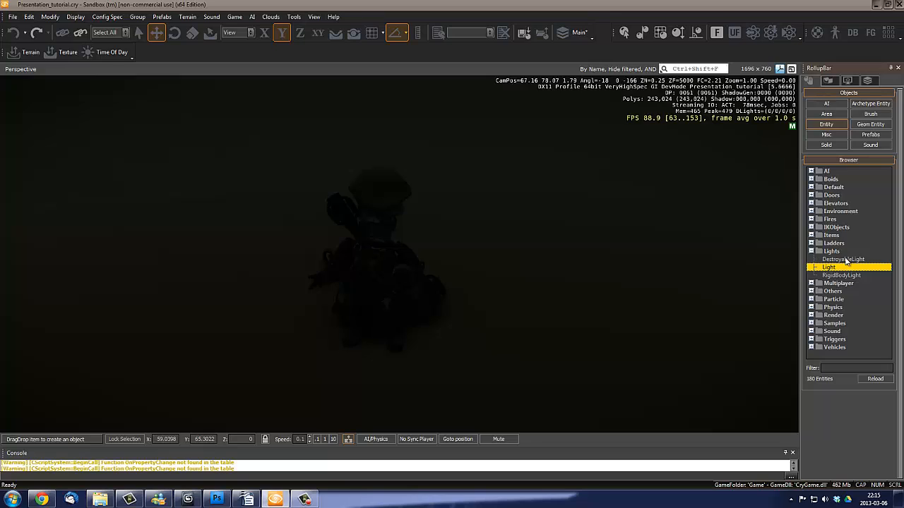
click(843, 259)
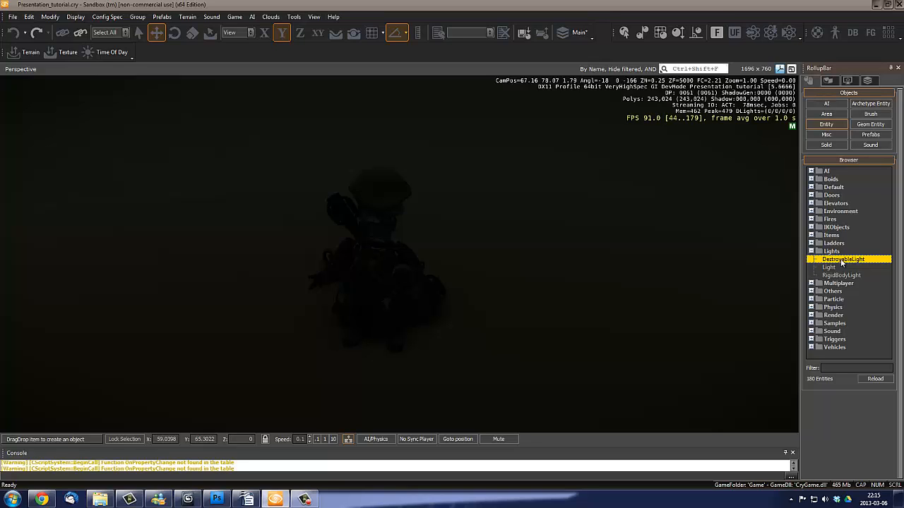
click(854, 276)
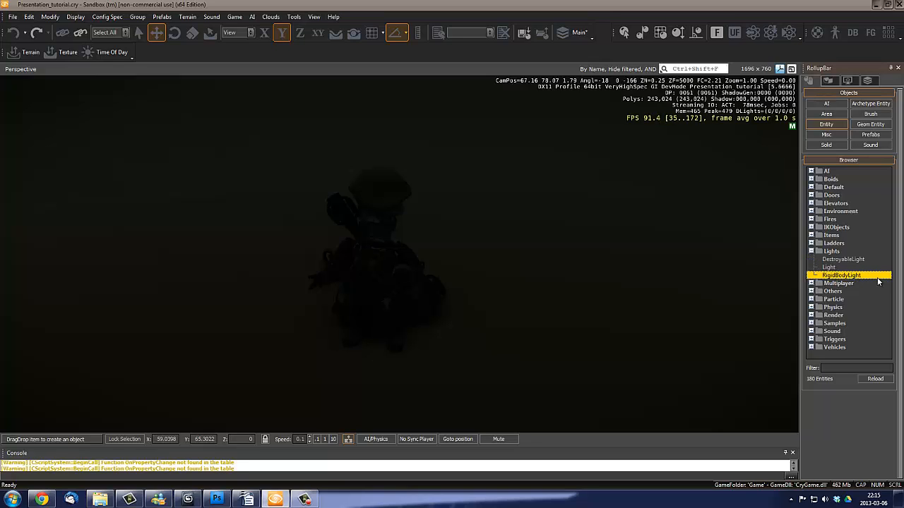
click(840, 267)
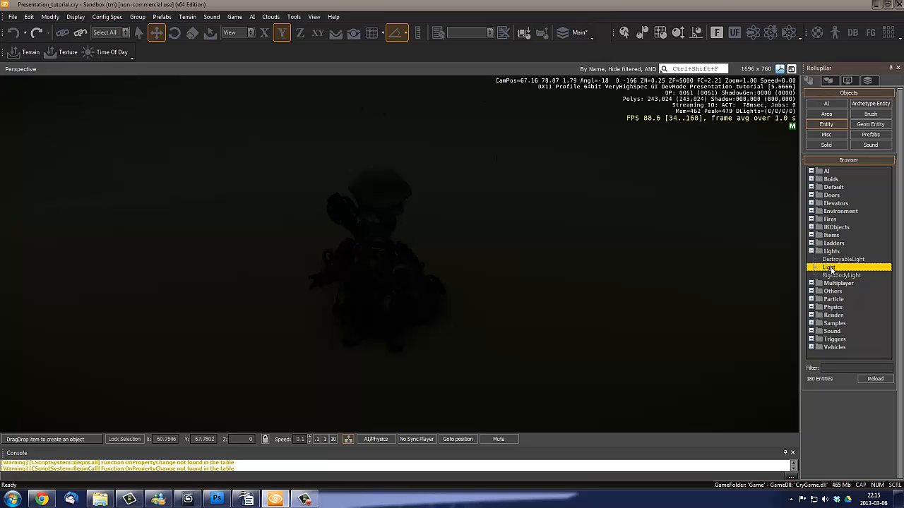
click(353, 39)
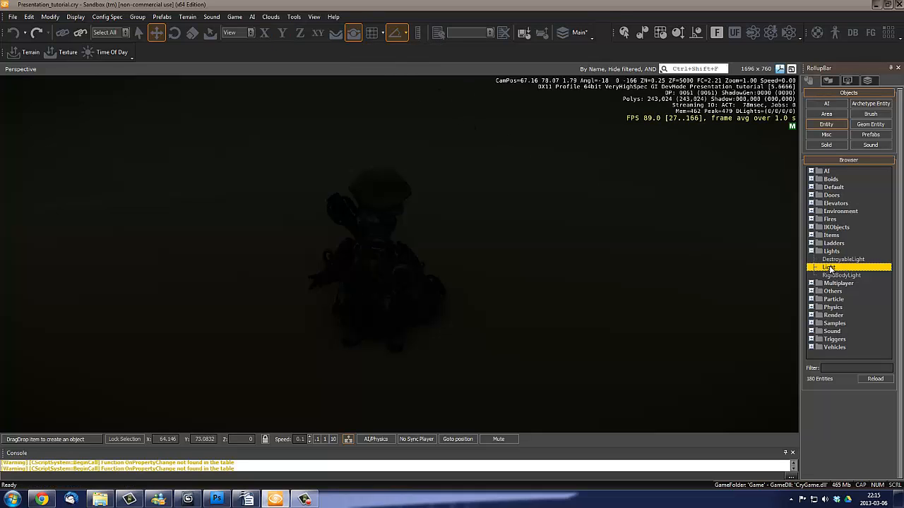
click(492, 403)
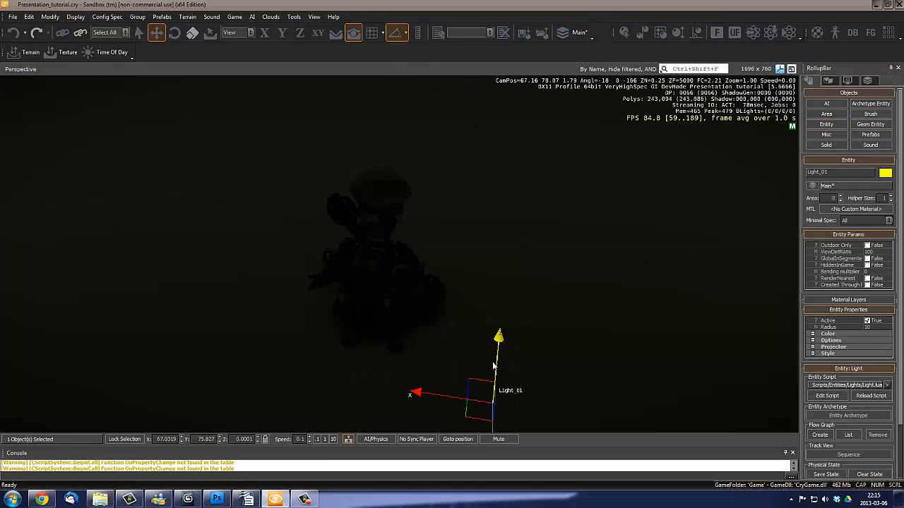
right_drag(432, 250, 430, 275)
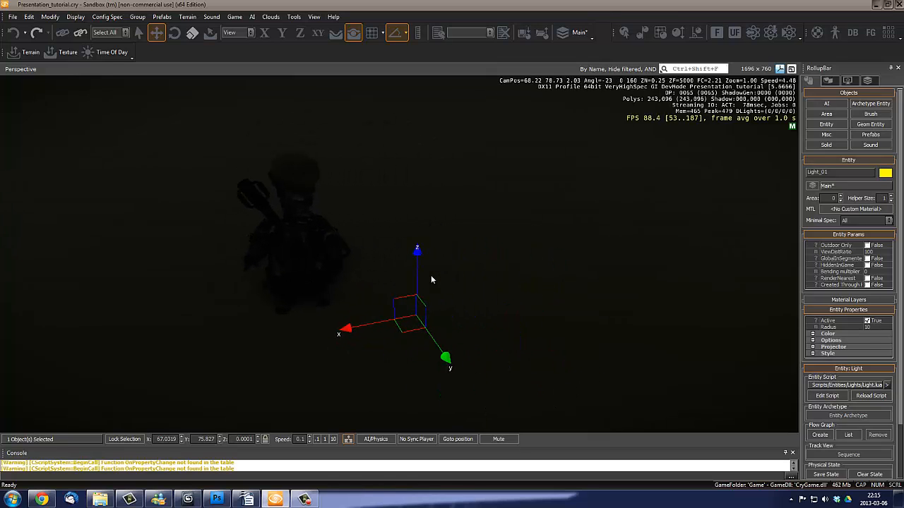
- Raise the light off the floor to a height of about 1.55 beside the character
drag(416, 252, 378, 50)
right_drag(376, 293, 386, 297)
key(d)
key(w)
key(d)
key(s)
key(w)
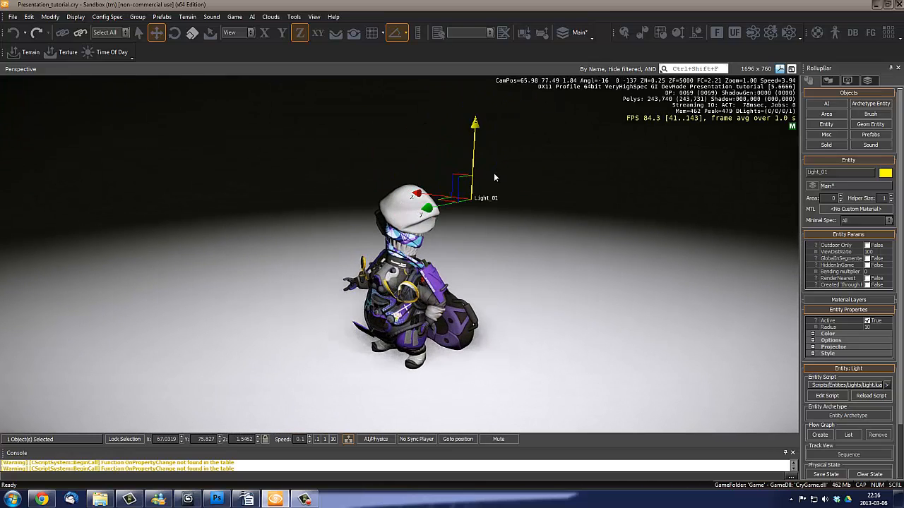
- Lift the light further above the character to a height of about 2.33
drag(475, 126, 477, 83)
right_drag(472, 278, 474, 276)
key(a)
key(s)
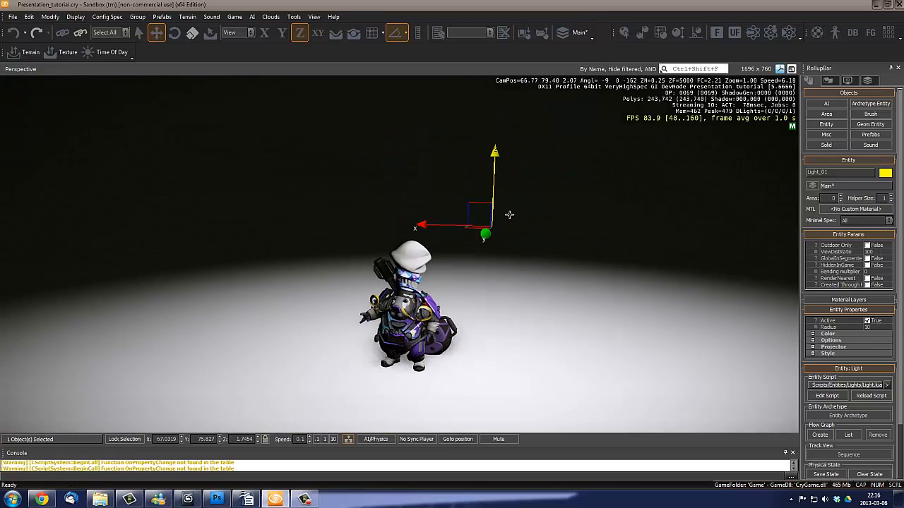
drag(495, 151, 498, 83)
key(a)
right_drag(382, 289, 405, 372)
key(s)
key(w)
key(s)
key(d)
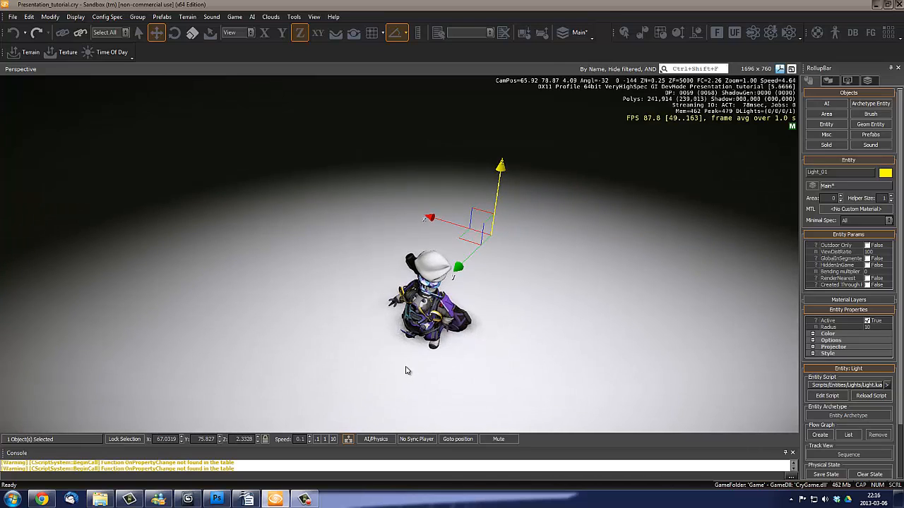
- Move the light horizontally away from the character to about X 66.57, Y 77.08, keeping its height
drag(474, 238, 457, 345)
key(a)
right_drag(389, 359, 396, 353)
key(w)
middle_drag(396, 354, 396, 355)
right_drag(396, 355, 416, 359)
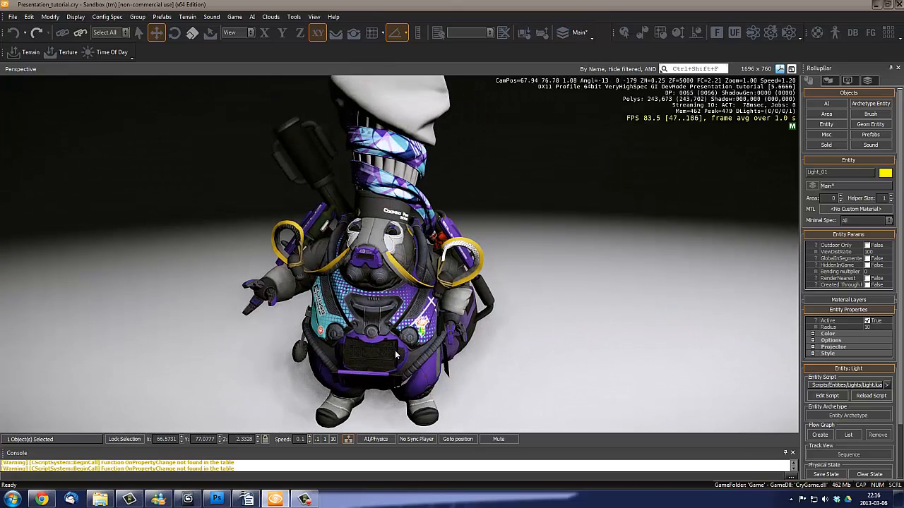
key(s)
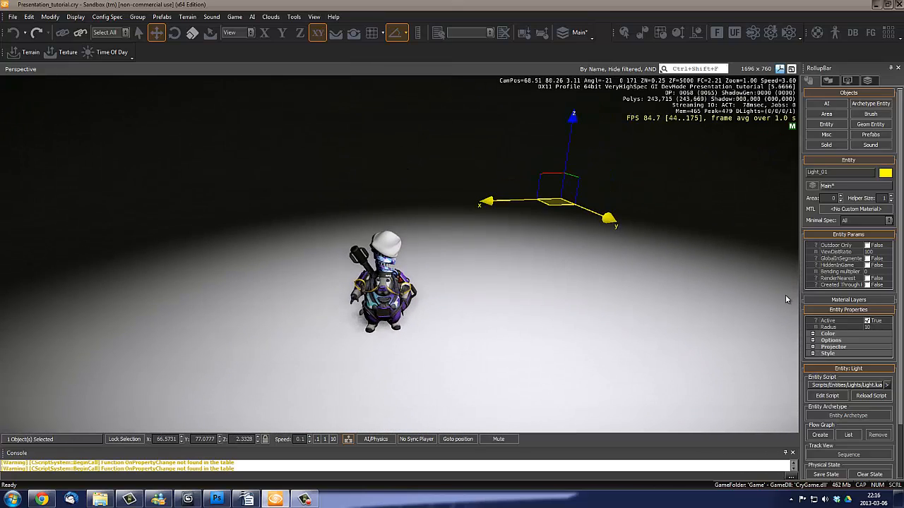
key(w)
right_drag(488, 257, 489, 256)
key(a)
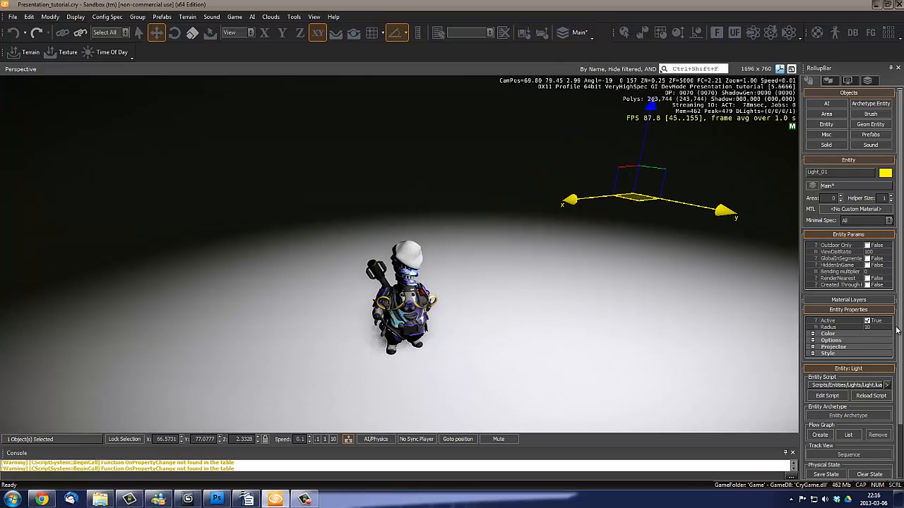
- Turn the light's Active property off and back on to compare its effect
scroll(879, 289, down, 2)
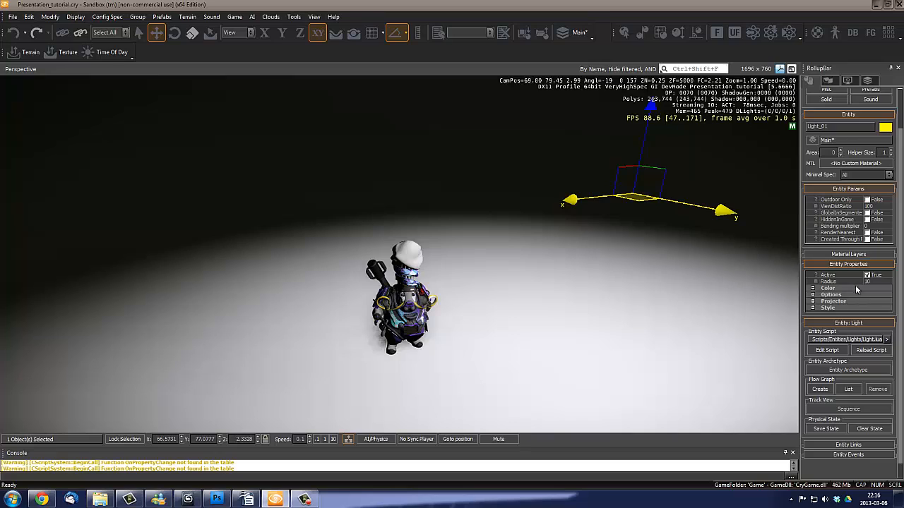
click(867, 276)
click(867, 275)
click(867, 276)
click(867, 276)
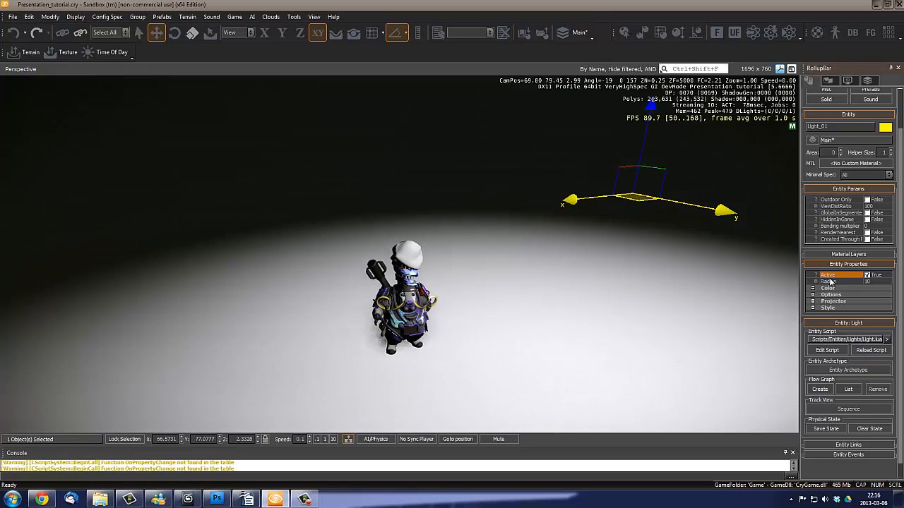
- Show the viewport helpers and bring the light's radius sphere into view
click(881, 283)
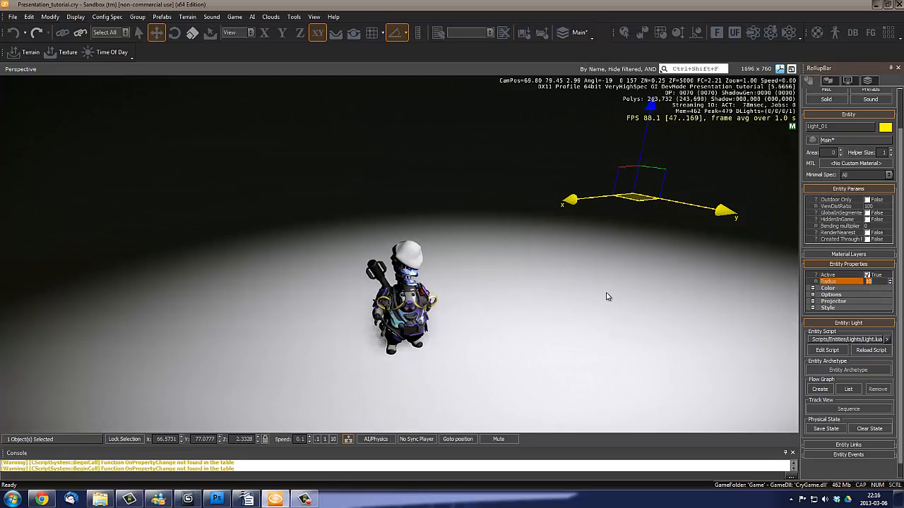
right_drag(608, 297, 606, 296)
key(s)
key(shift+space)
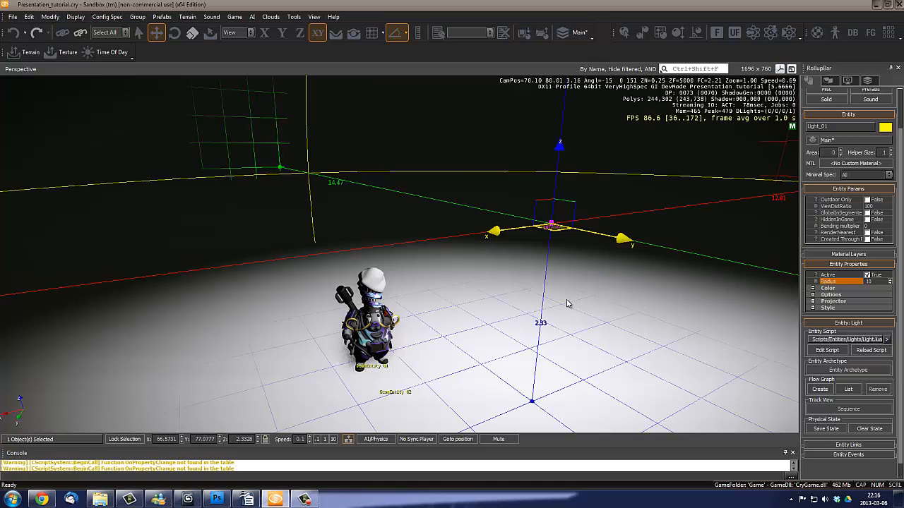
right_drag(484, 308, 488, 331)
key(s)
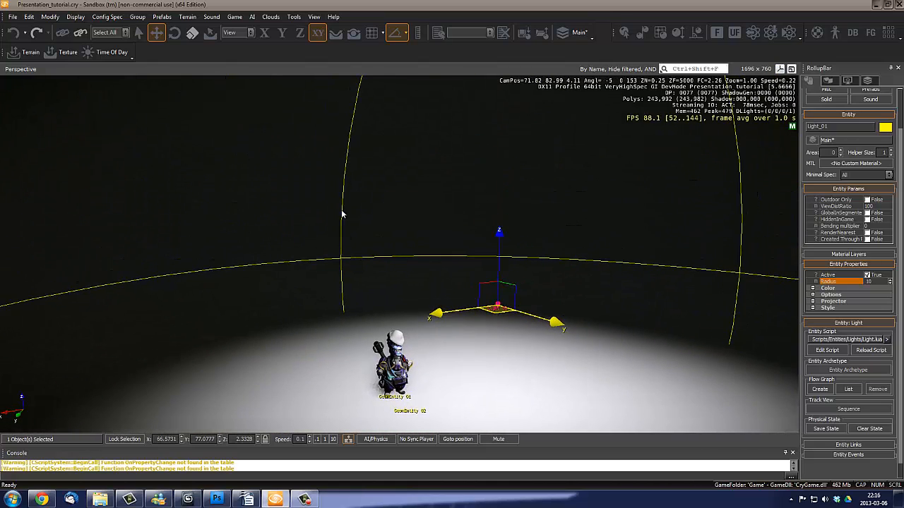
- Trace the outline of the light's radius sphere and increase the Radius to 14.29
right_drag(343, 212, 342, 259)
right_drag(363, 287, 345, 210)
right_drag(616, 305, 619, 305)
key(a)
drag(891, 284, 806, 261)
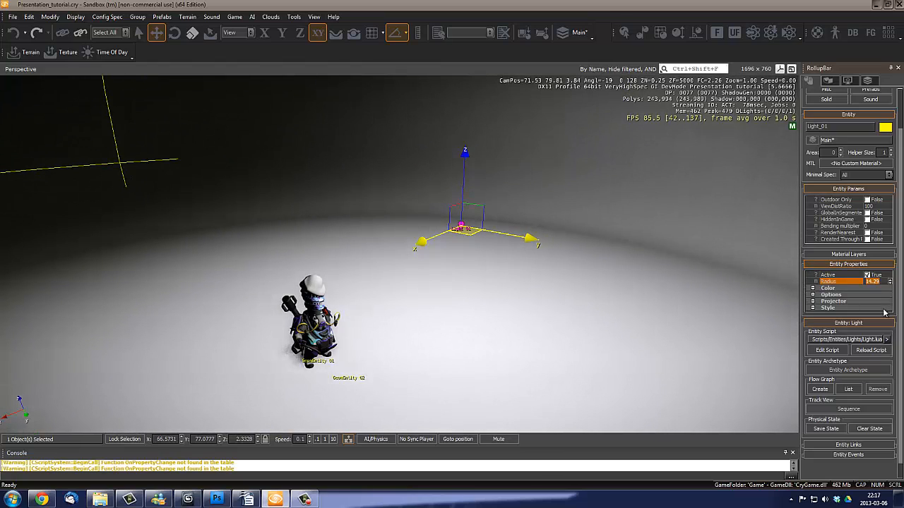
- Try a blue diffuse color of 41,112,228 on the light
click(813, 288)
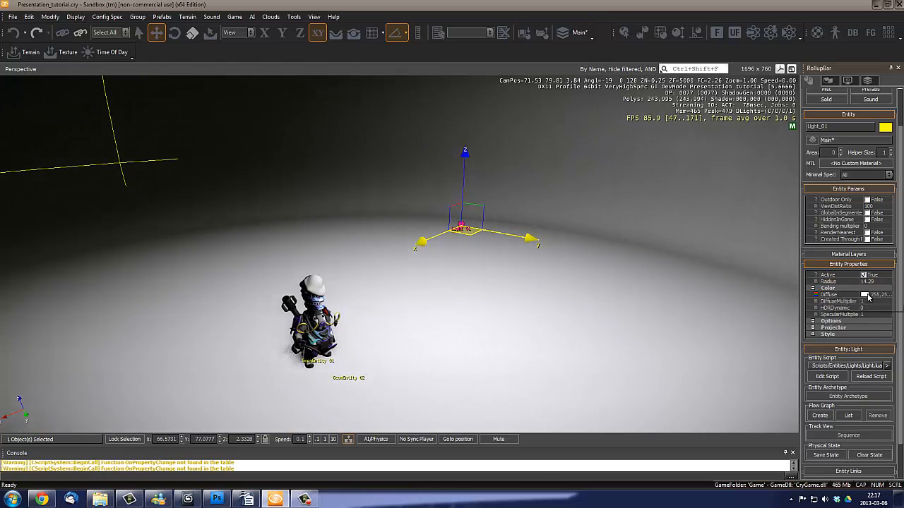
click(867, 295)
drag(451, 155, 745, 201)
click(726, 263)
drag(805, 264, 747, 235)
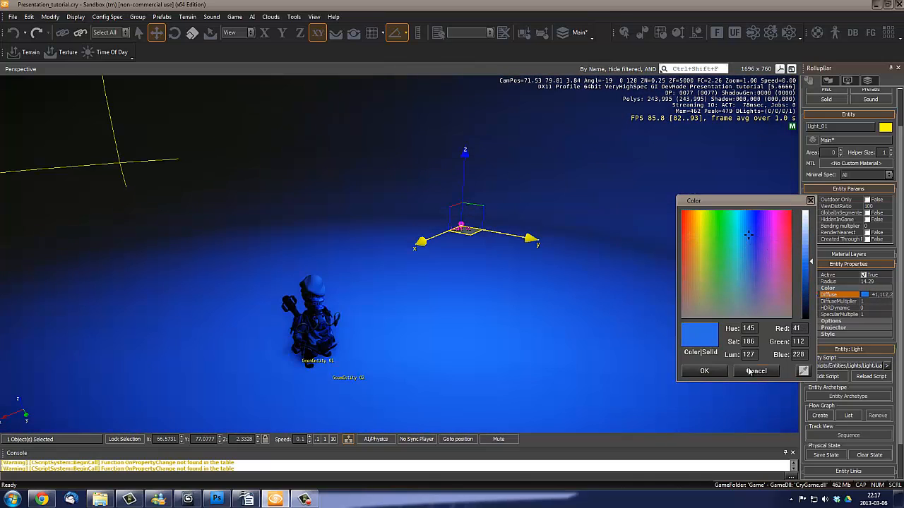
click(695, 372)
- Examine the light's multiplier properties and how the blue light falls on the character and floor
click(870, 301)
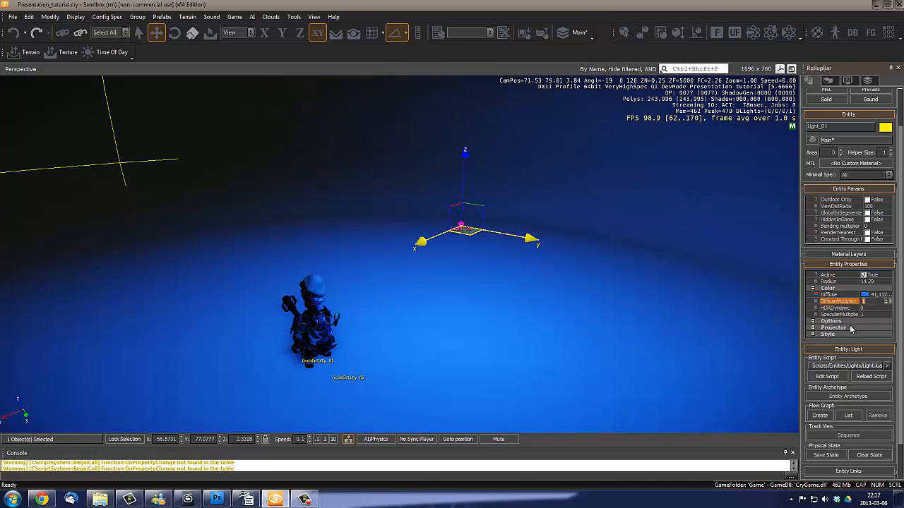
right_drag(559, 304, 527, 332)
scroll(559, 304, up, 3)
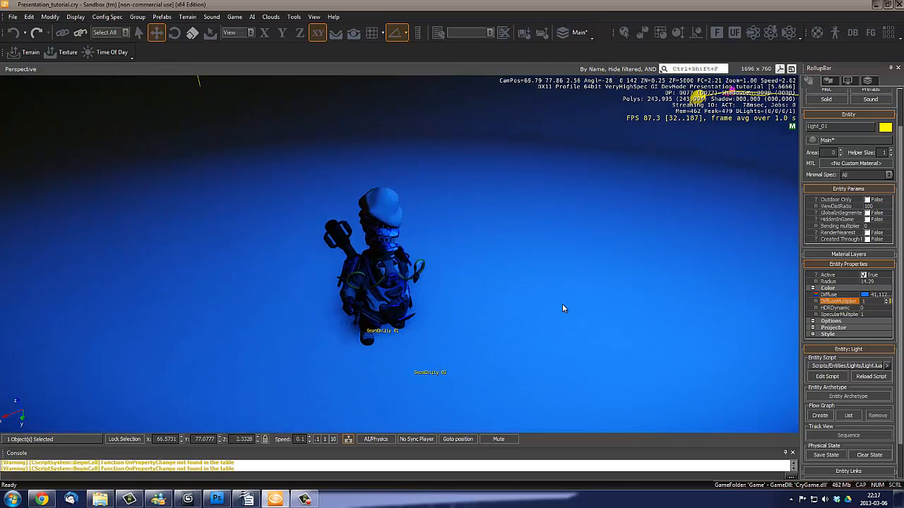
scroll(562, 303, down, 1)
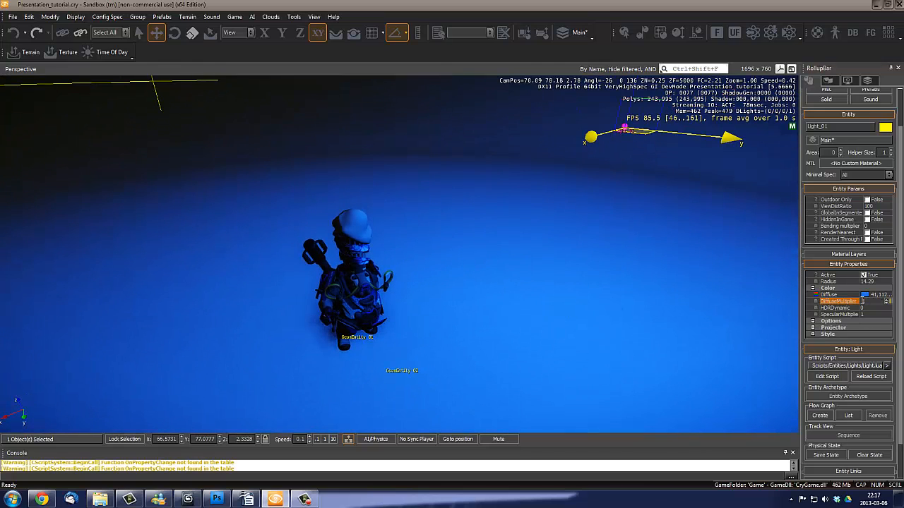
key(s)
mouse_move(595, 268)
right_down()
mouse_move(579, 267)
mouse_move(583, 256)
right_up()
key(d)
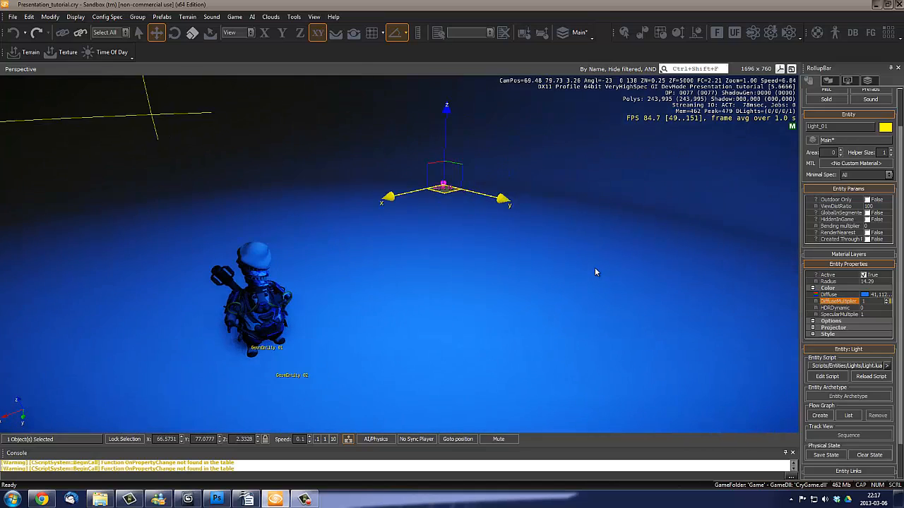
key(w)
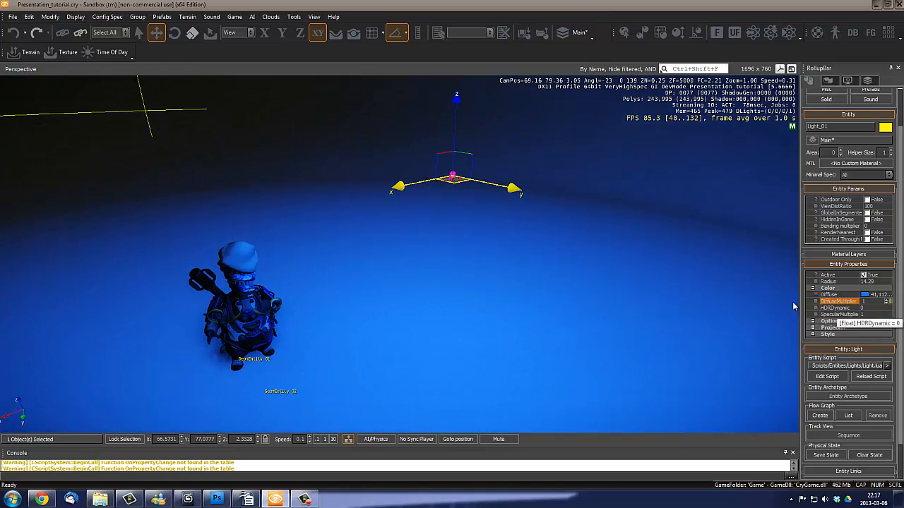
right_drag(481, 271, 514, 271)
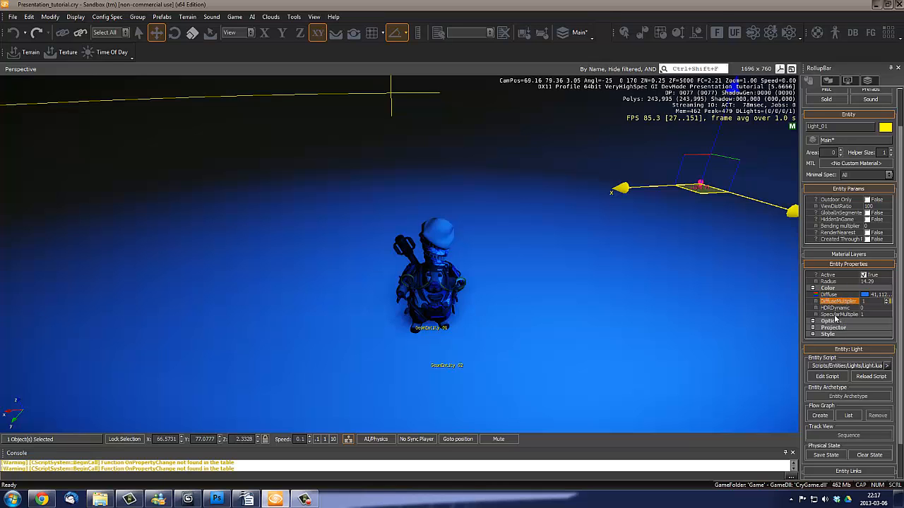
key(w)
right_drag(538, 296, 578, 289)
- Undo the blue diffuse color and frame the character up close from the front
key(ctrl+z)
key(d)
key(w)
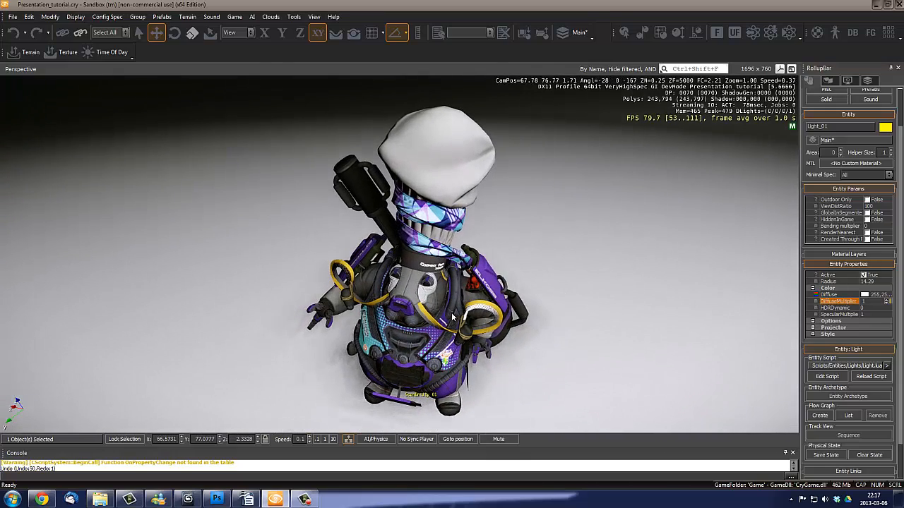
right_drag(452, 317, 488, 309)
key(s)
key(w)
right_drag(422, 298, 445, 290)
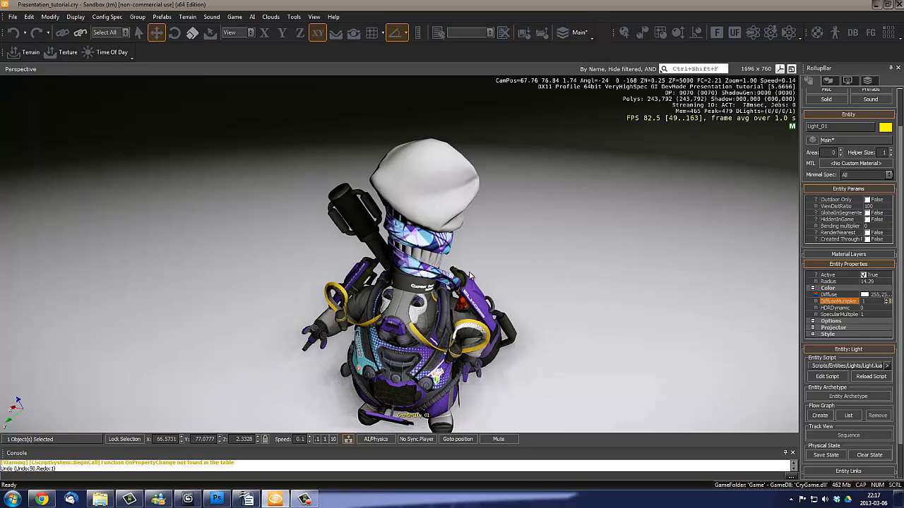
- Open the Material Editor beside the character and pick the Body material from its torso
key(m)
drag(311, 117, 549, 101)
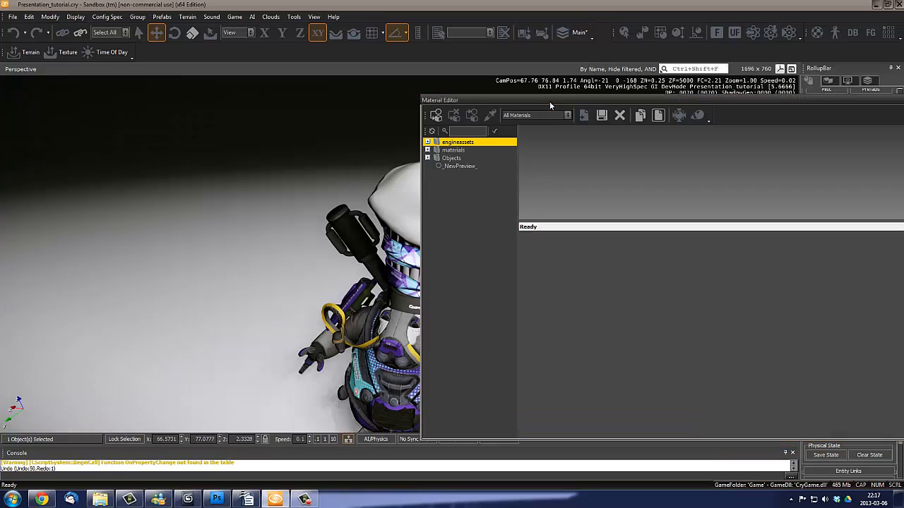
right_drag(268, 248, 218, 278)
click(490, 115)
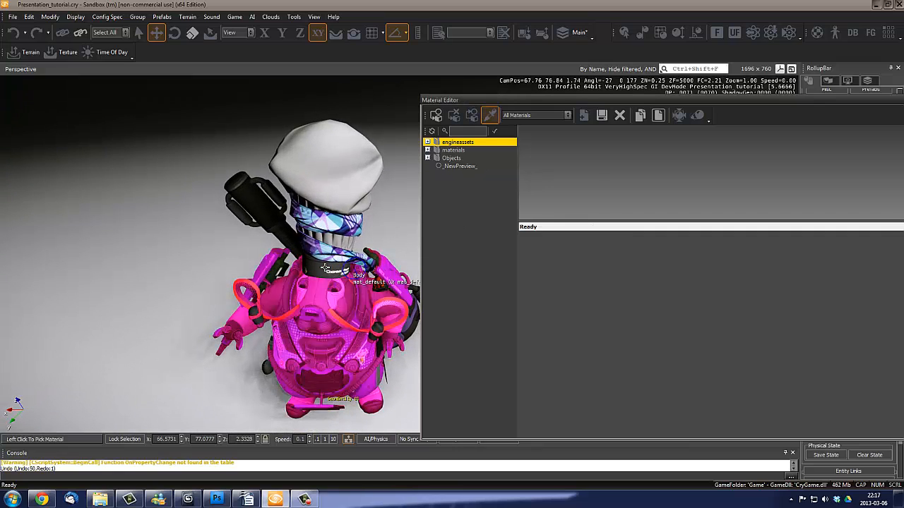
click(325, 303)
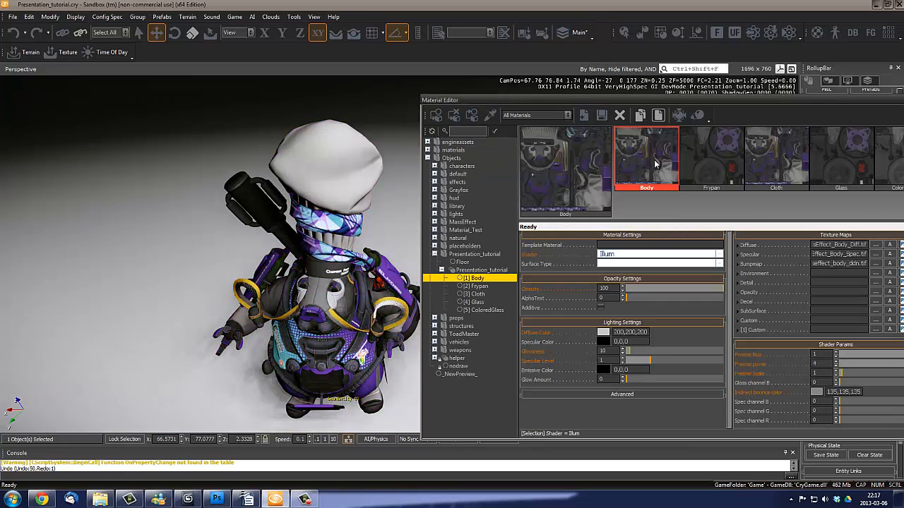
drag(710, 103, 643, 78)
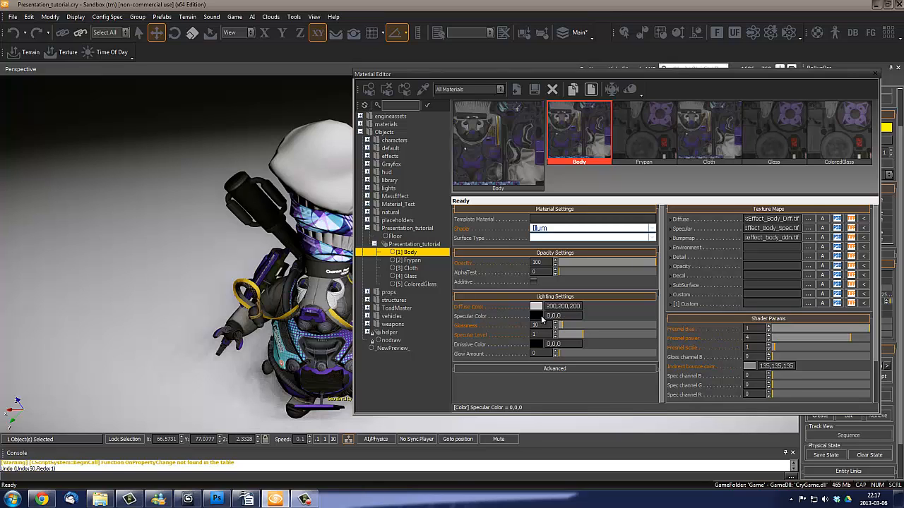
- Set the Body material's Specular Color to white 255,255,255 and check the character's highlights up close
click(537, 317)
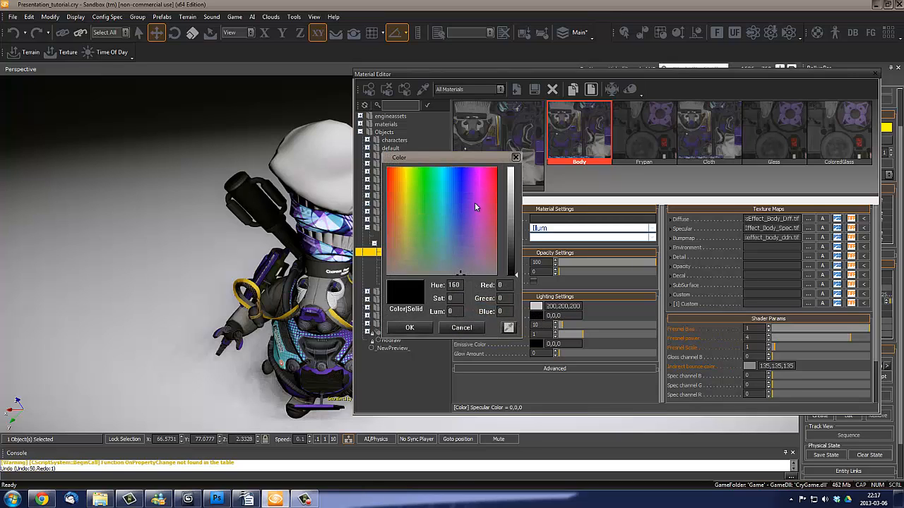
drag(475, 152, 662, 163)
click(699, 173)
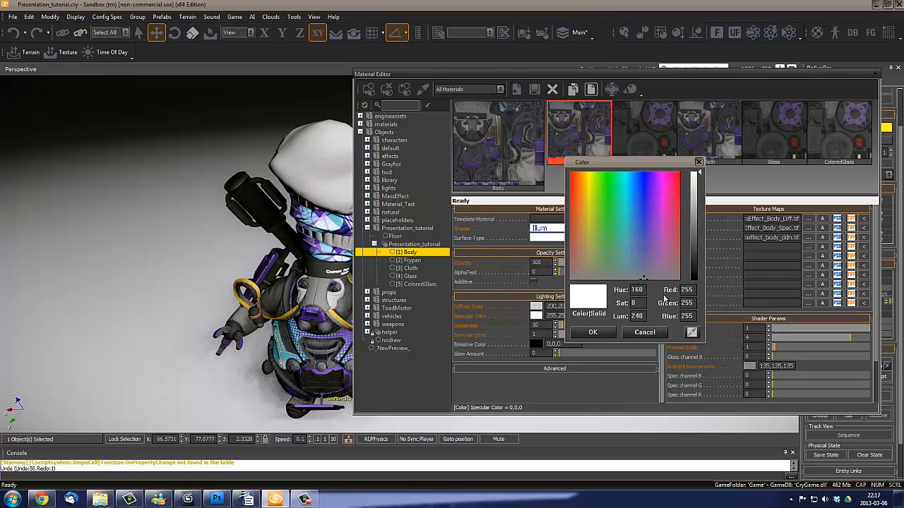
click(593, 332)
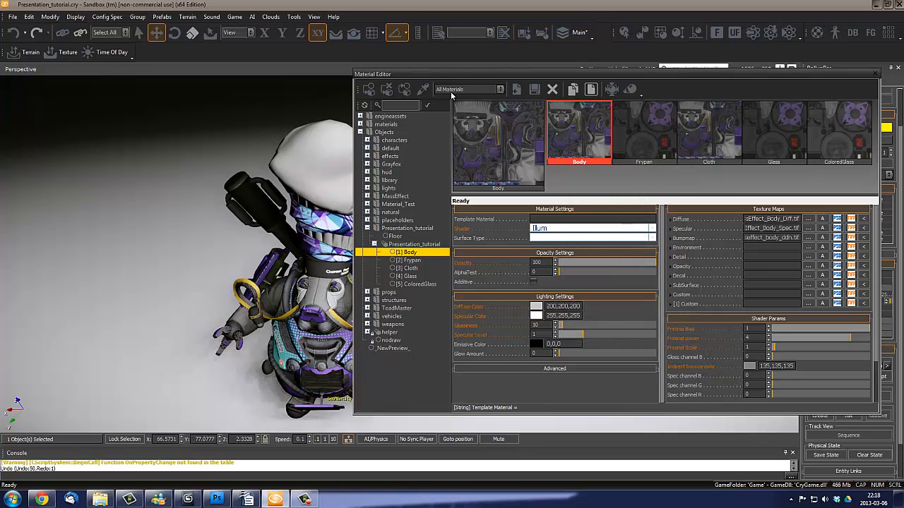
drag(452, 76, 520, 92)
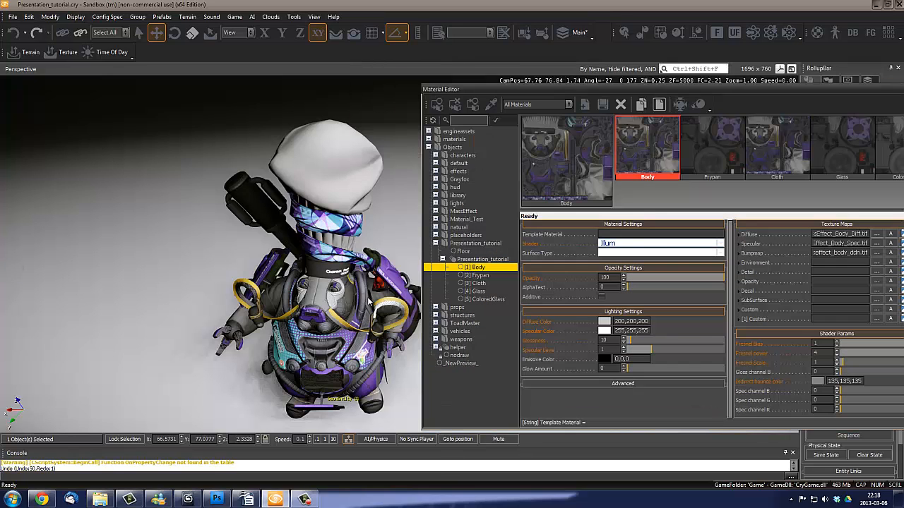
right_drag(368, 299, 363, 311)
middle_drag(363, 311, 361, 318)
right_drag(361, 318, 364, 311)
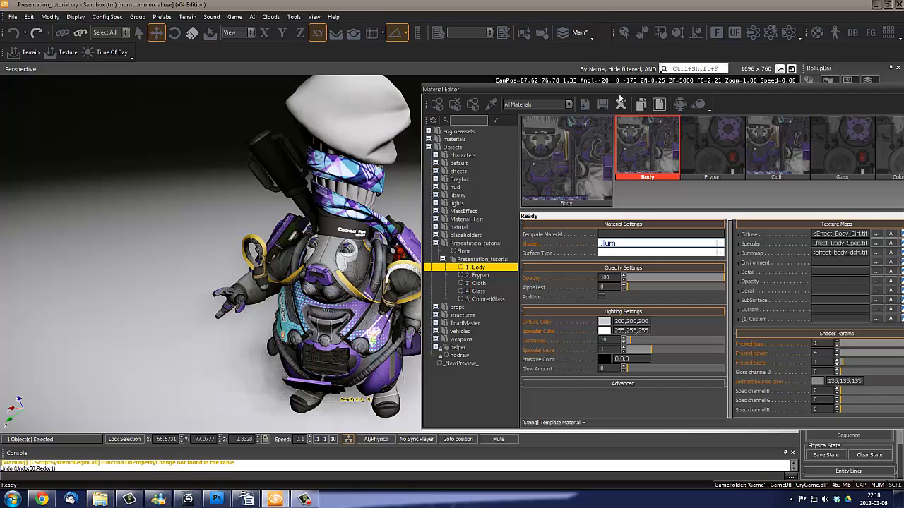
drag(619, 98, 561, 88)
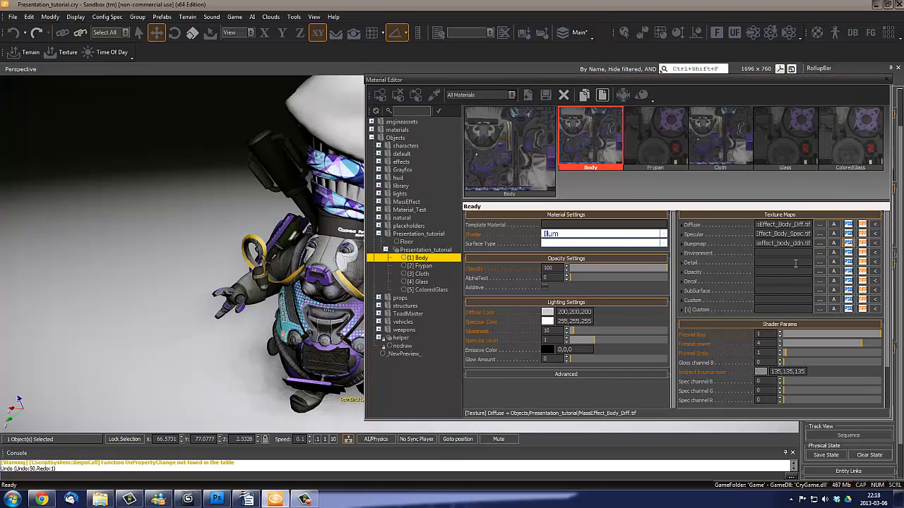
- Switch to Photoshop and open the MassEffect_Body_Spec.tif texture from the Presentation_tutorial folder
click(217, 499)
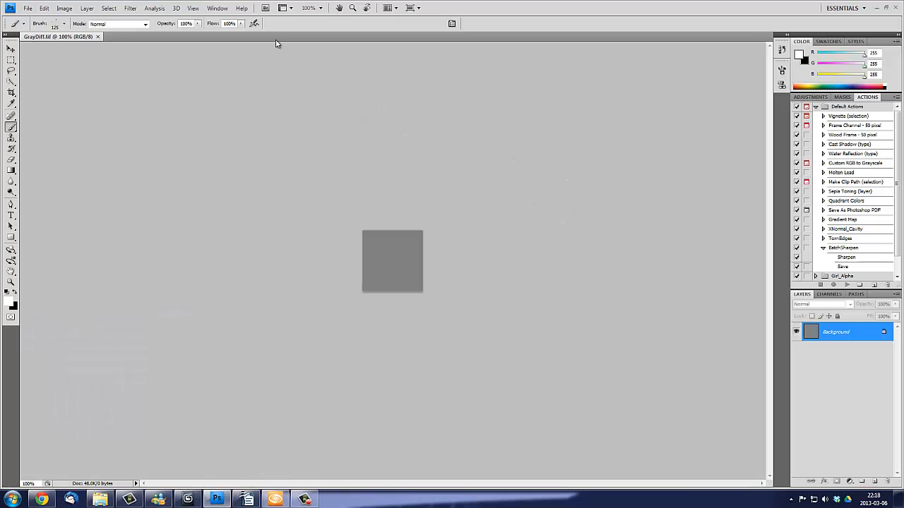
click(28, 8)
click(32, 29)
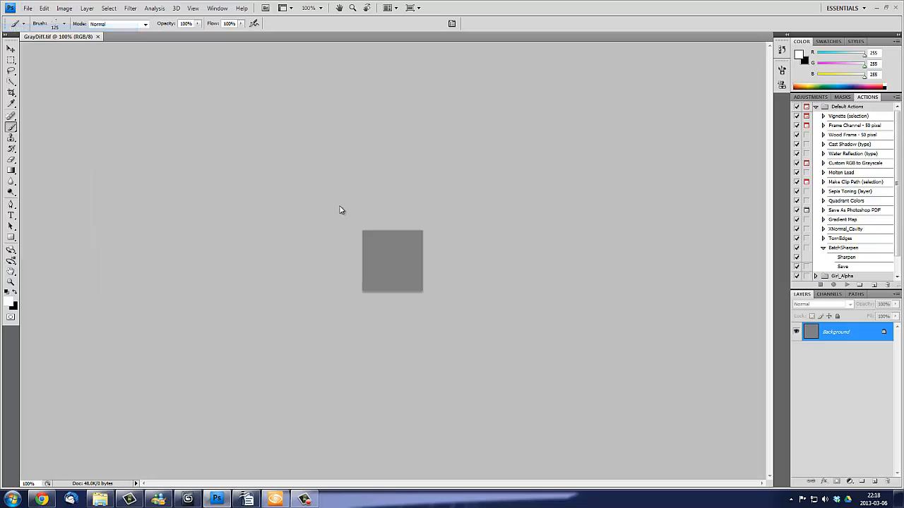
click(552, 258)
click(453, 257)
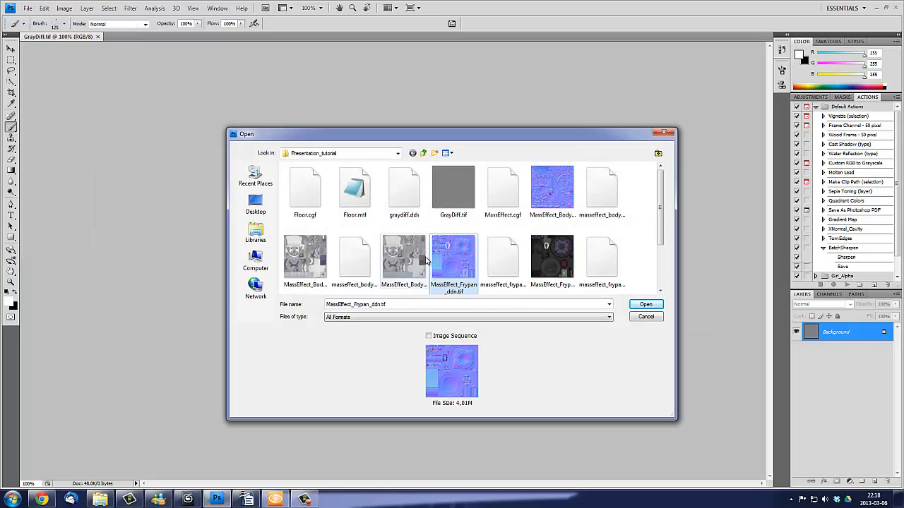
click(423, 259)
scroll(427, 262, down, 1)
click(420, 260)
click(417, 200)
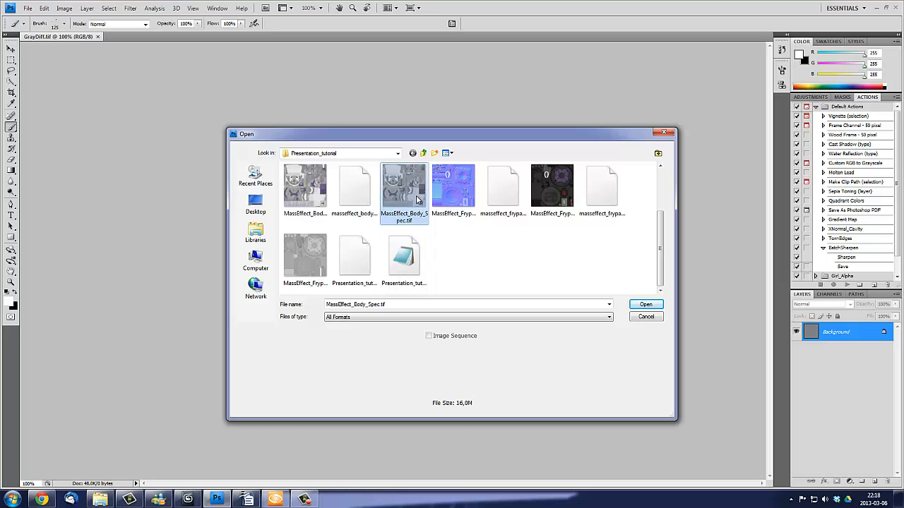
double_click(417, 200)
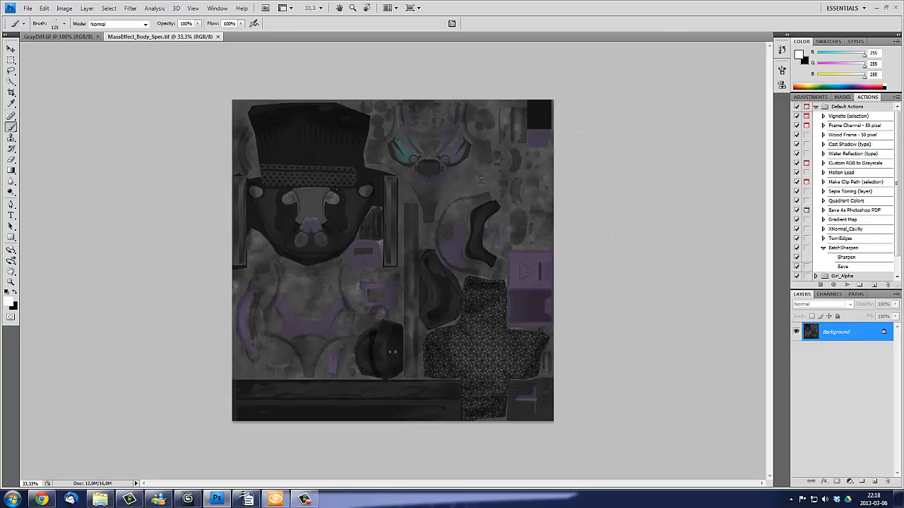
- Compare the specular texture's Alpha 1 channel with its RGB channels
click(830, 296)
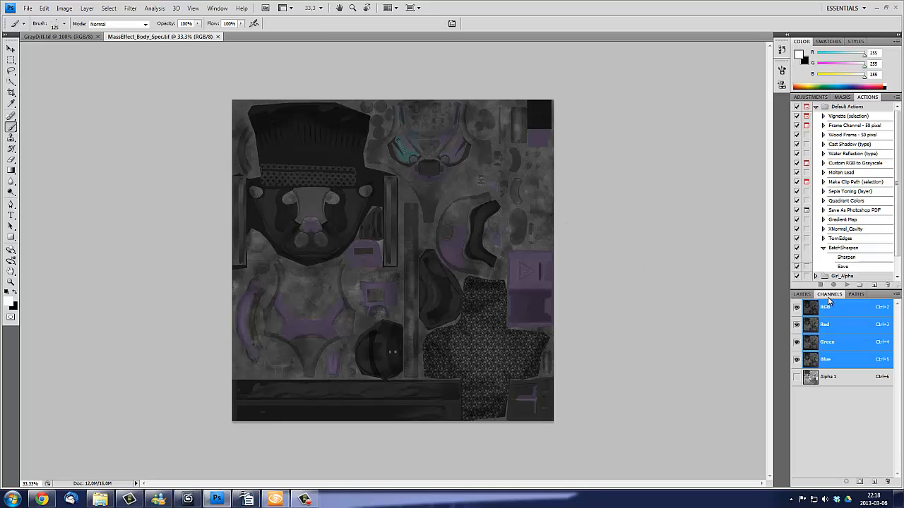
click(831, 378)
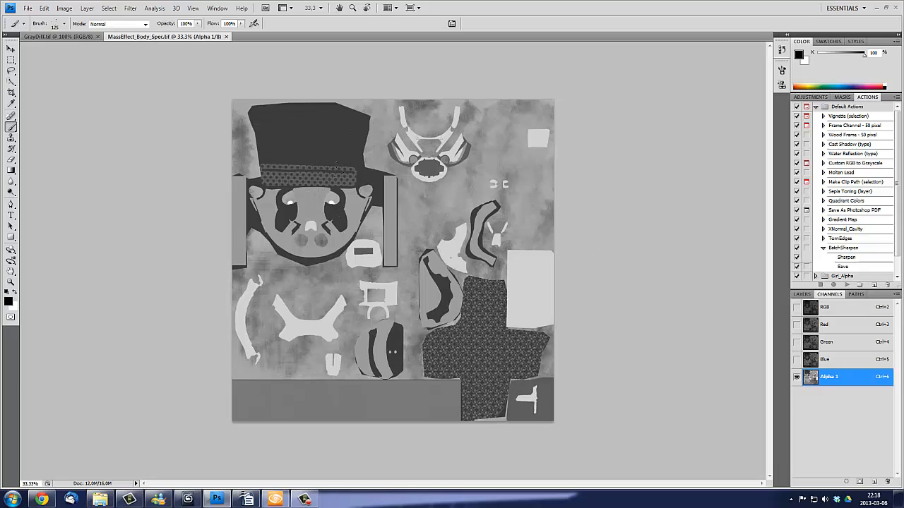
click(808, 306)
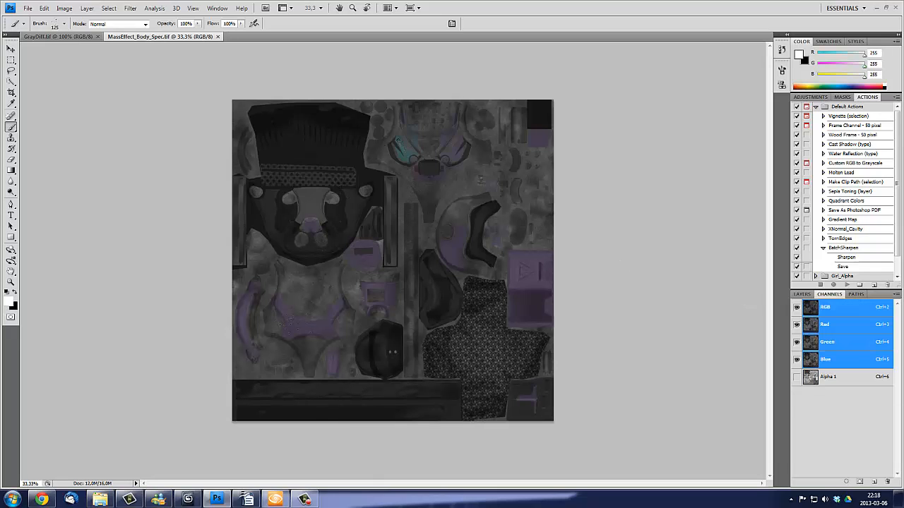
click(830, 377)
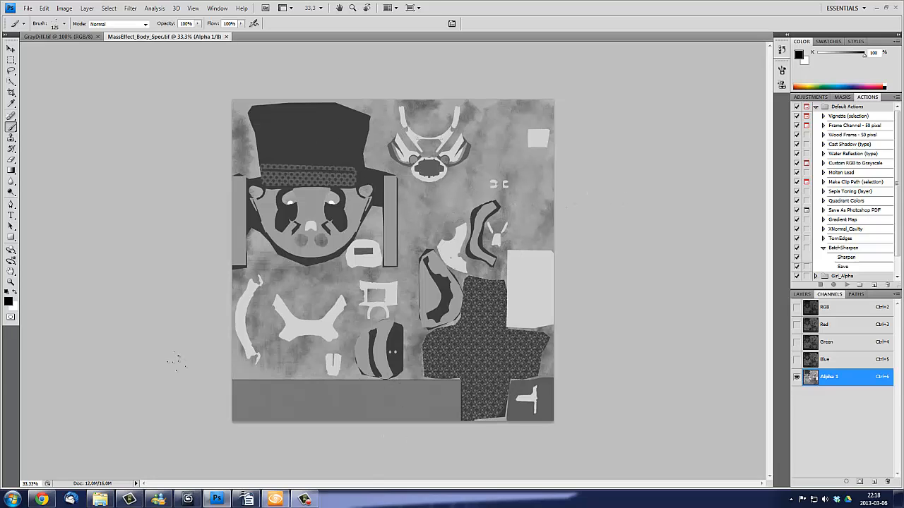
- Return to the Sandbox editor and enable Gloss map in Specular alpha in the Body material's Shader Generation Params
click(276, 500)
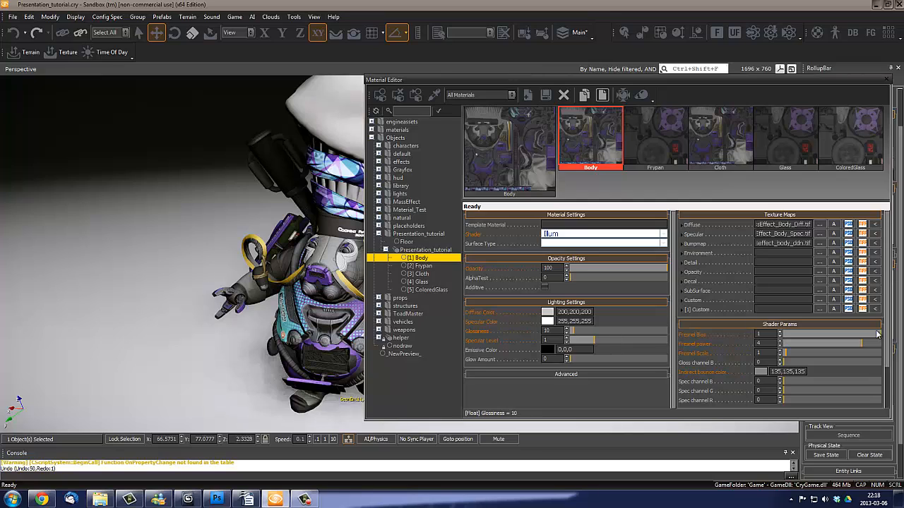
scroll(888, 266, down, 3)
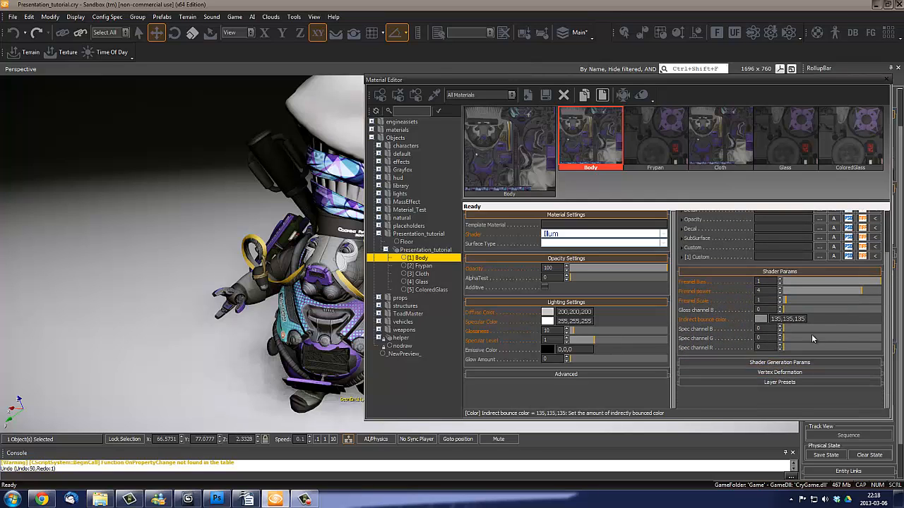
drag(886, 291, 889, 247)
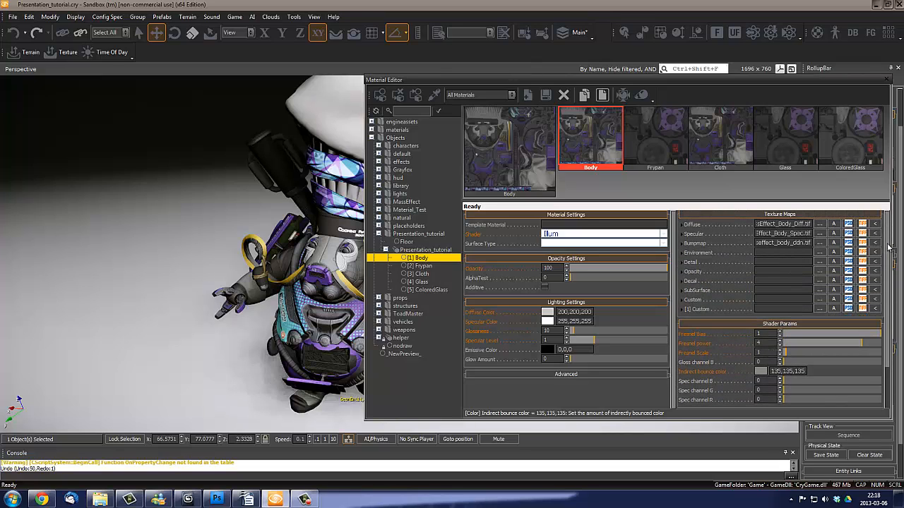
scroll(889, 247, down, 3)
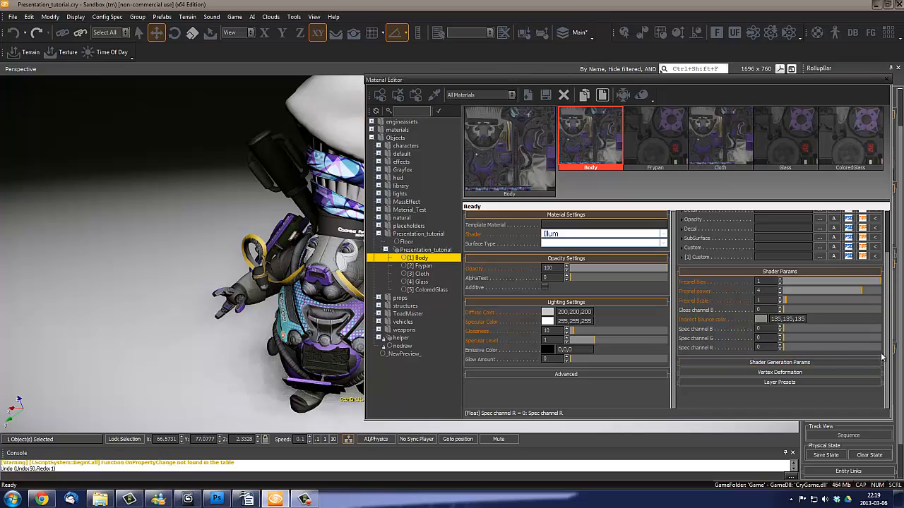
scroll(891, 349, up, 3)
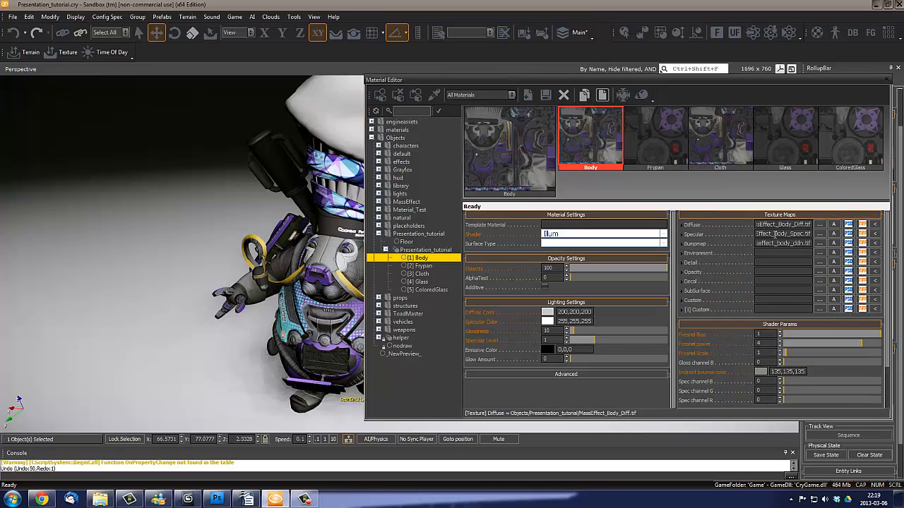
scroll(740, 375, down, 3)
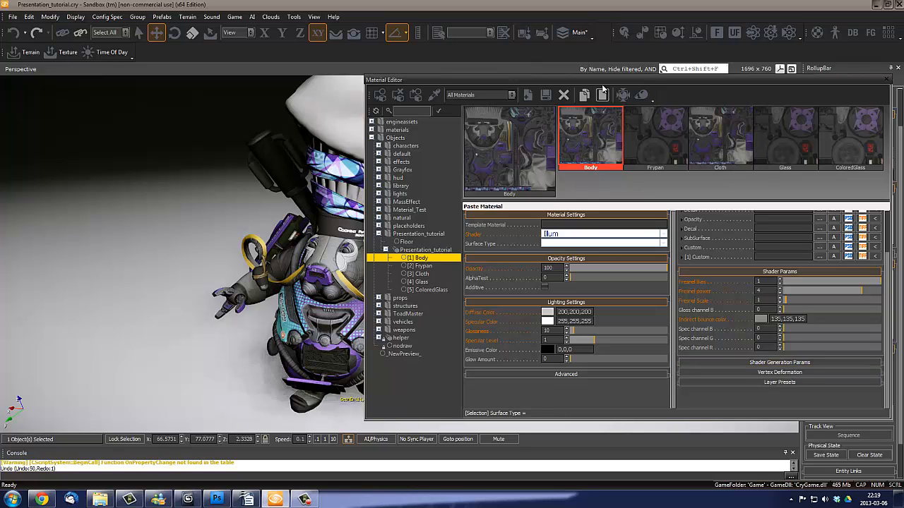
drag(602, 79, 501, 85)
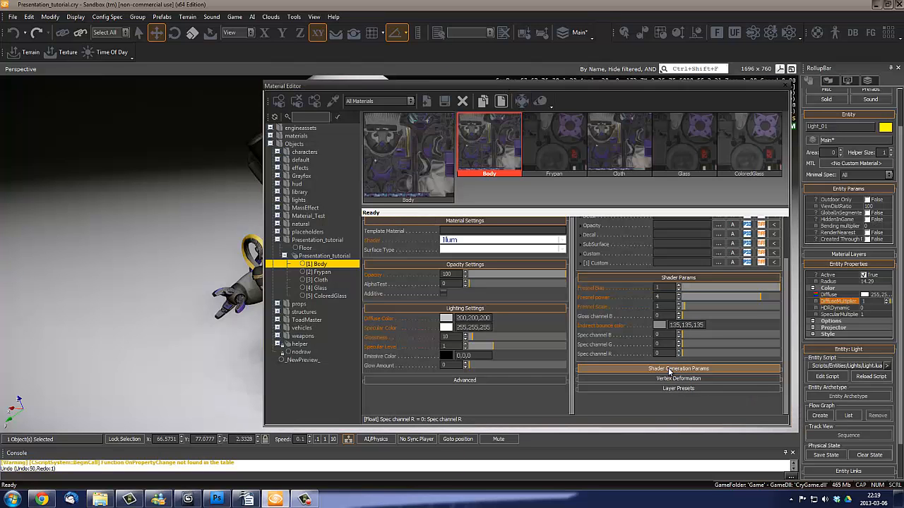
click(688, 370)
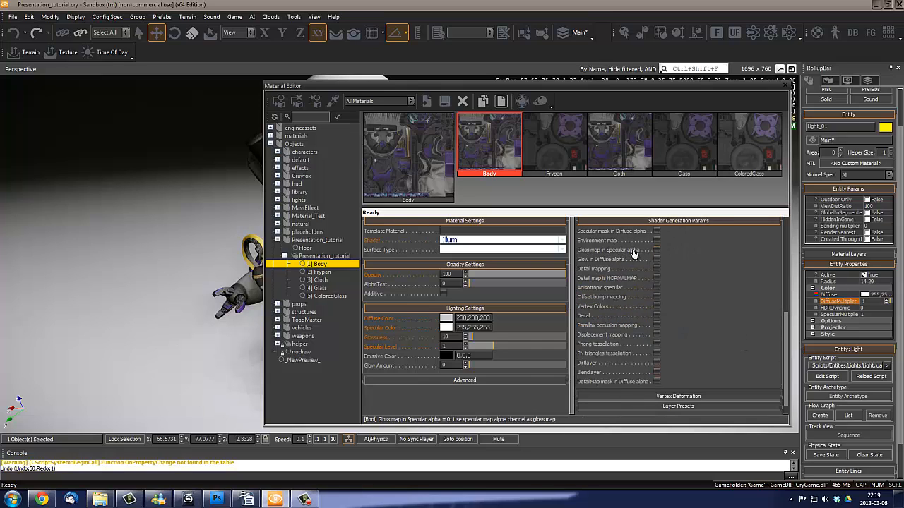
click(656, 250)
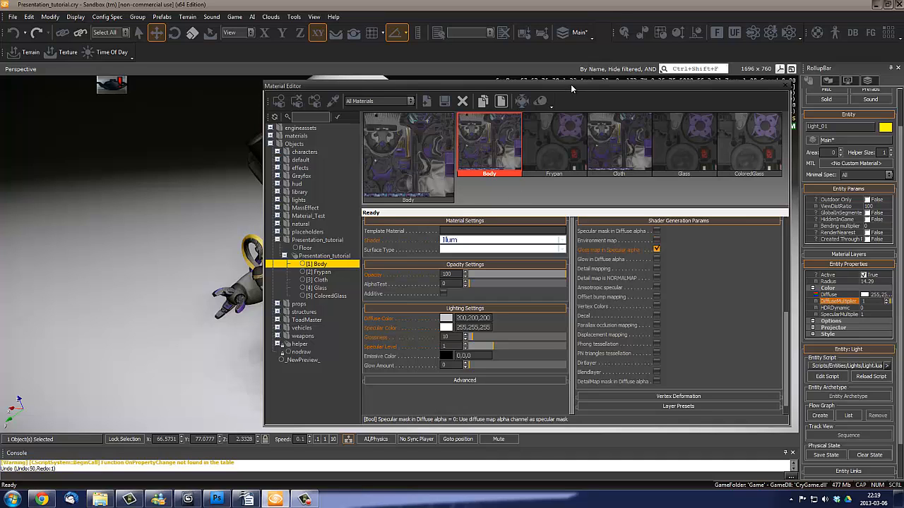
- Uncover the character beside the Material Editor and set the Body material's Glossiness to 255
drag(572, 88, 713, 110)
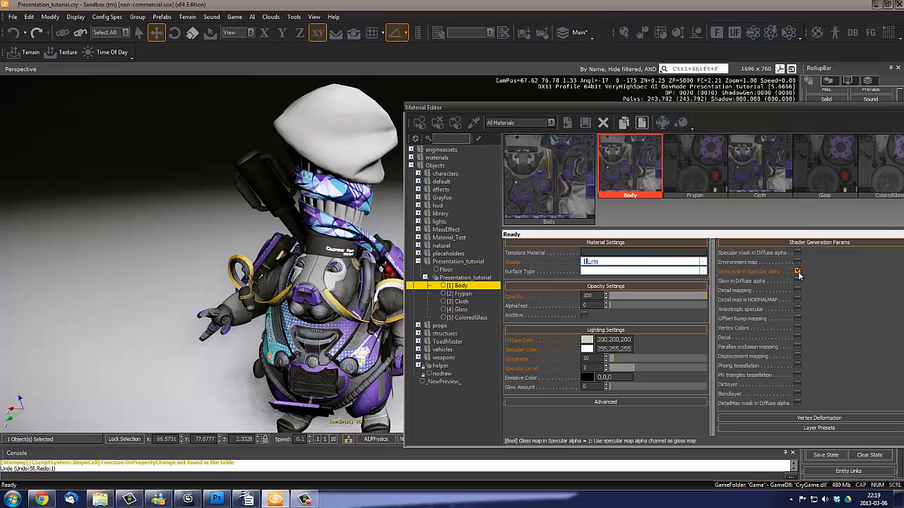
drag(738, 118, 795, 153)
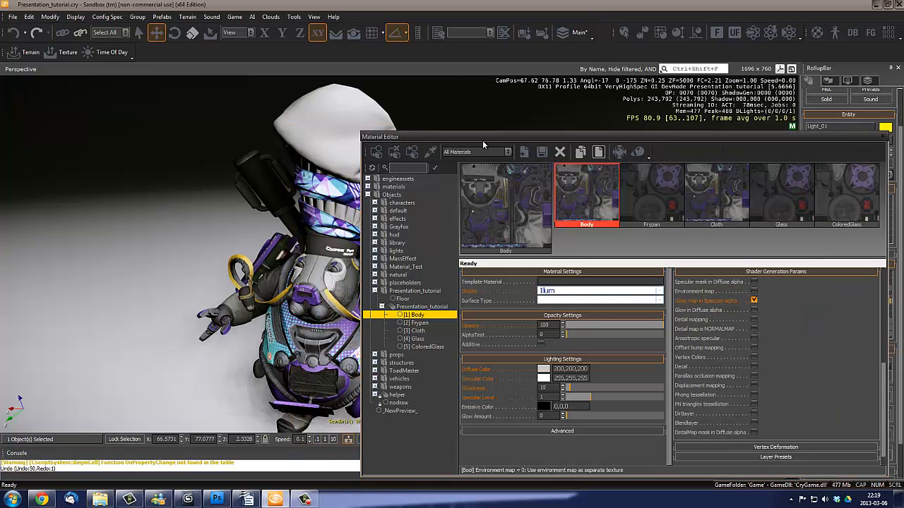
drag(493, 136, 571, 115)
right_drag(358, 290, 359, 308)
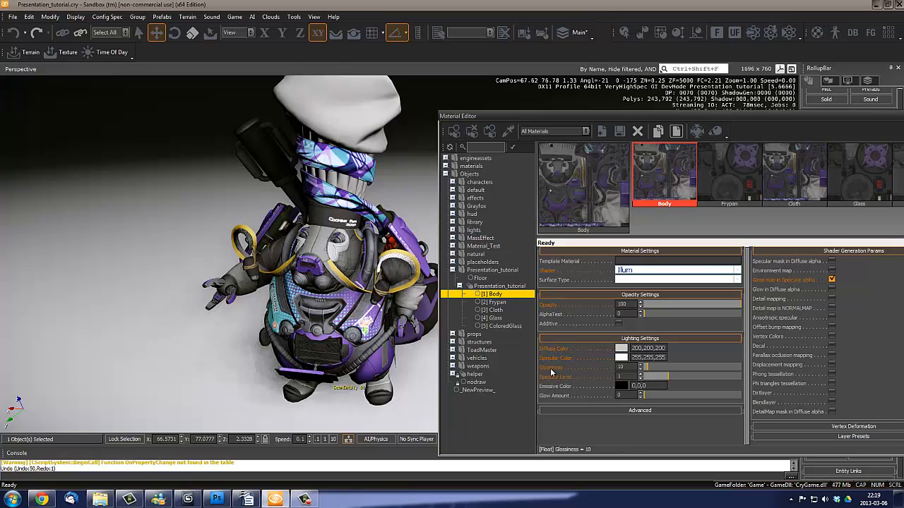
drag(653, 370, 743, 366)
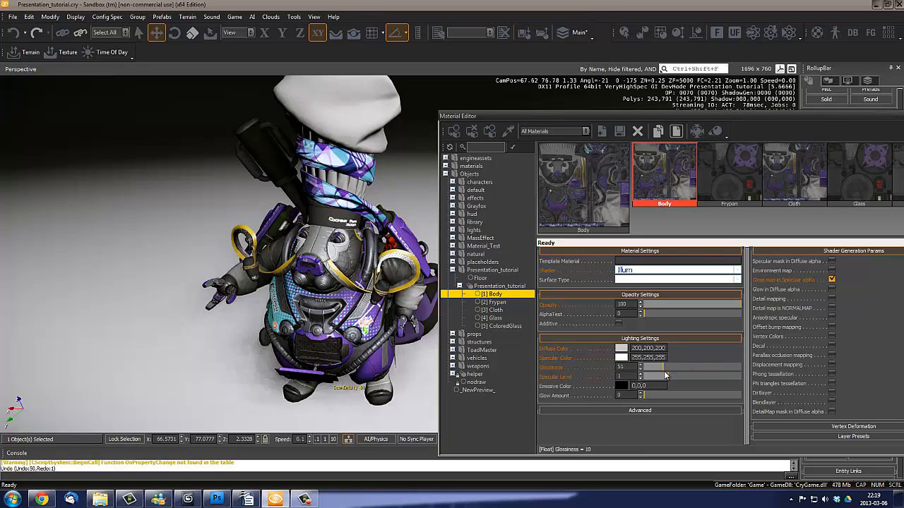
right_drag(411, 368, 290, 335)
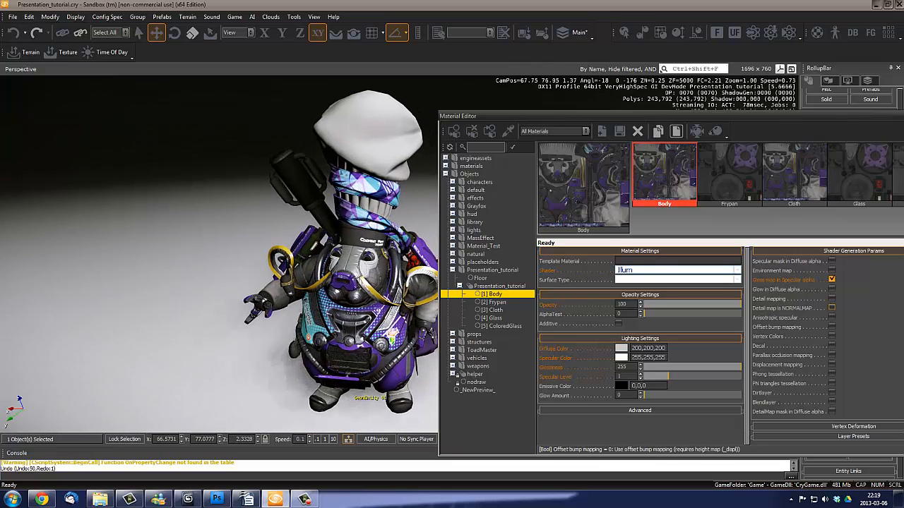
- Turn the Body material's Gloss map in Specular alpha off and back on to compare the character's highlights up close
click(830, 279)
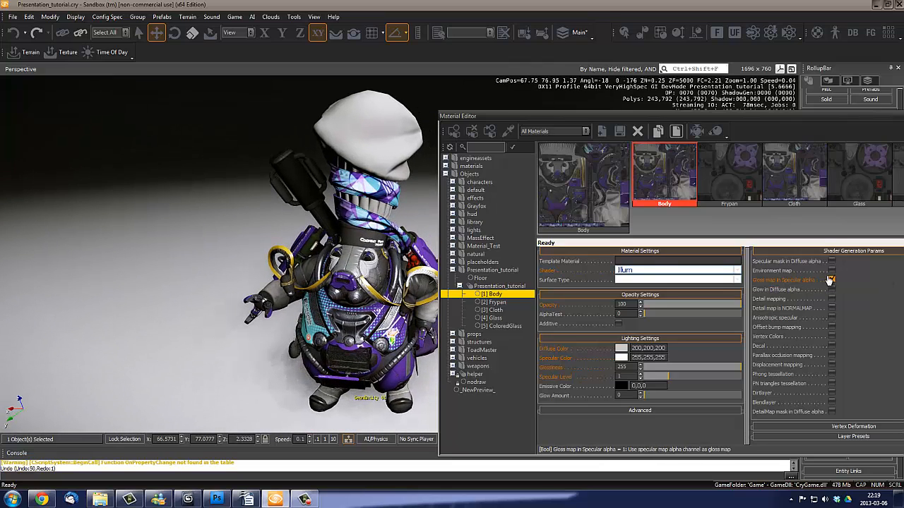
click(832, 283)
key(w)
right_drag(396, 304, 378, 311)
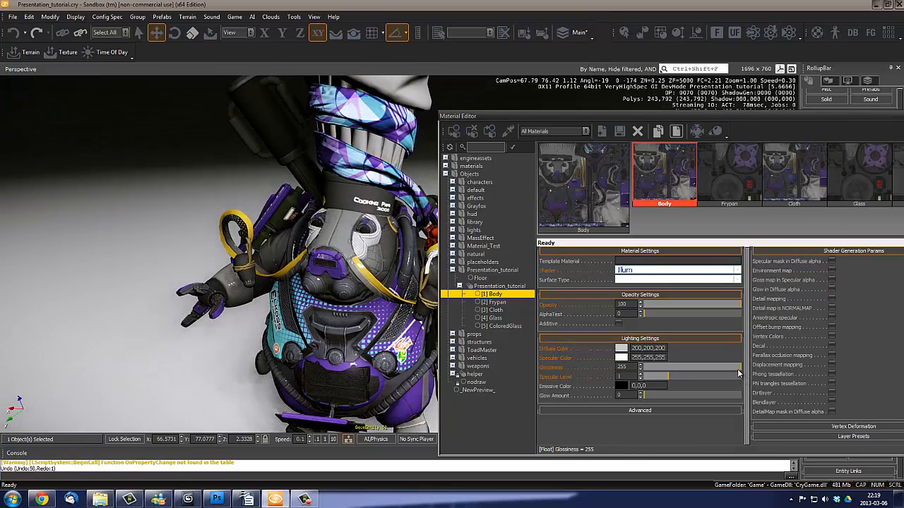
mouse_move(738, 369)
mouse_down()
mouse_move(685, 364)
mouse_move(789, 363)
mouse_up()
click(832, 280)
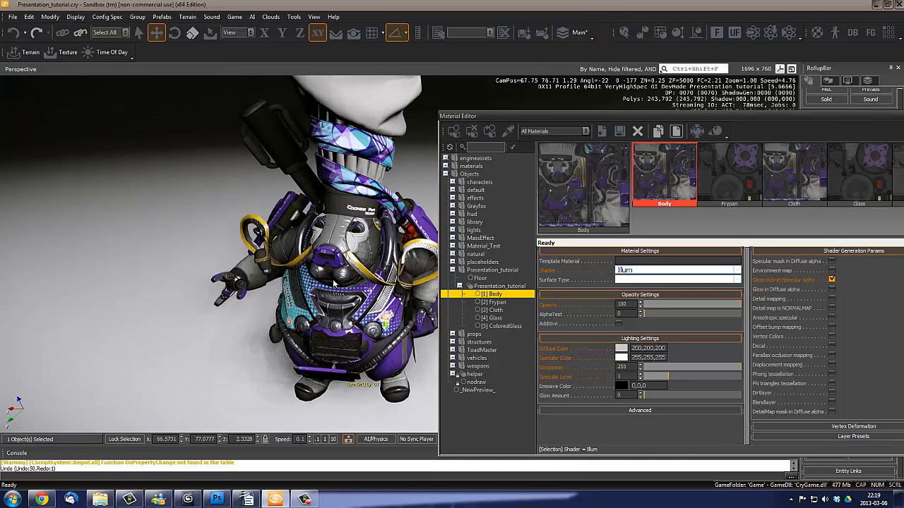
right_drag(335, 283, 336, 284)
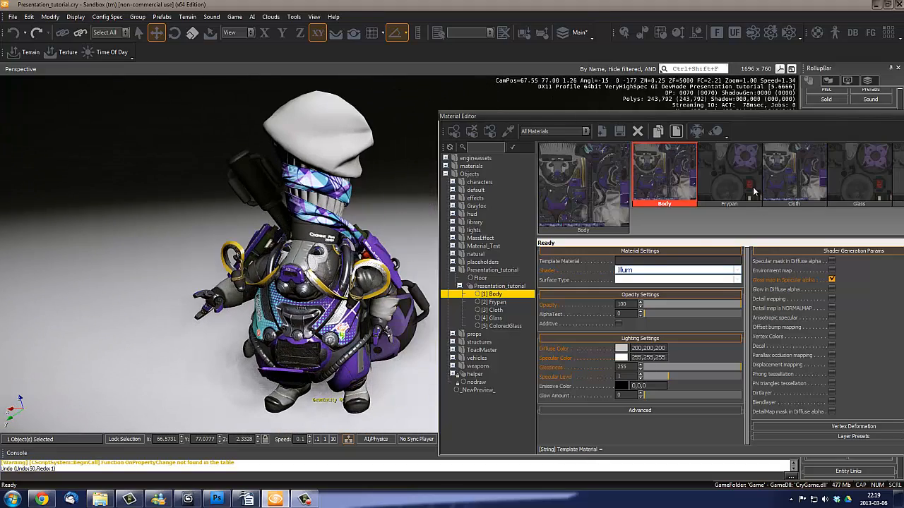
- Enable Gloss map in Specular alpha on the Frypan material, with Specular Color 255,255,255 and Glossiness 255
click(754, 188)
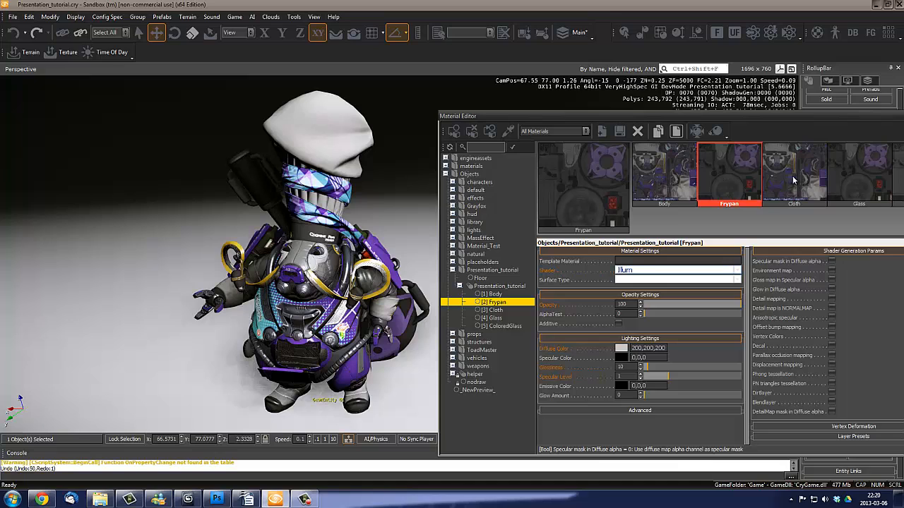
click(832, 280)
click(621, 358)
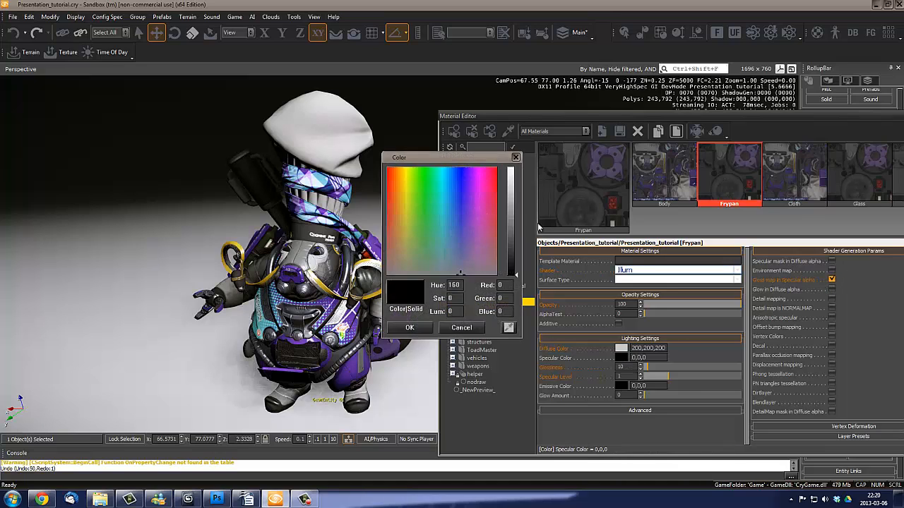
drag(512, 203, 516, 170)
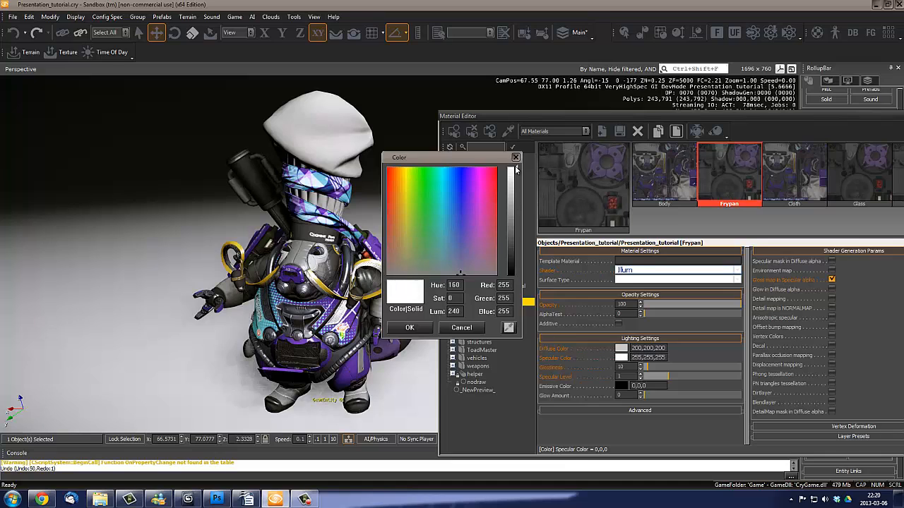
click(410, 327)
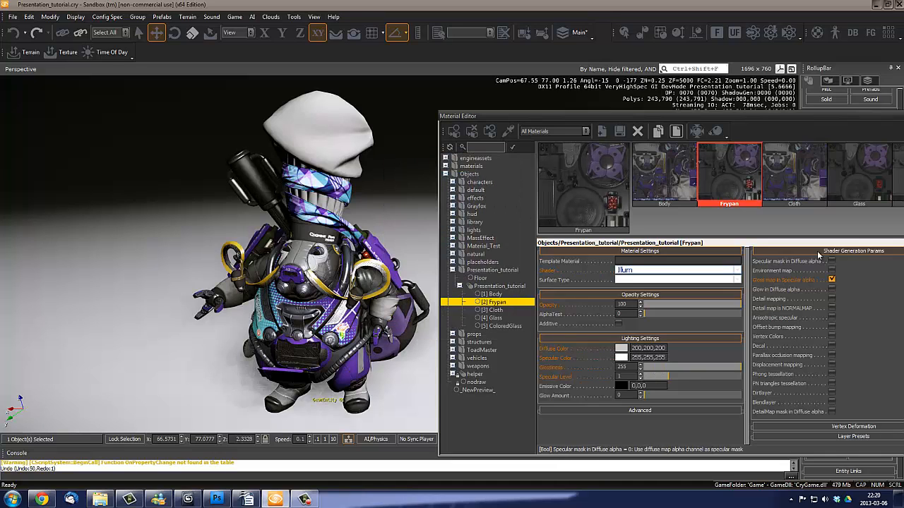
- Enable Gloss map in Specular alpha on the Cloth material, with Specular Color 255,255,255 and Glossiness 255
click(797, 181)
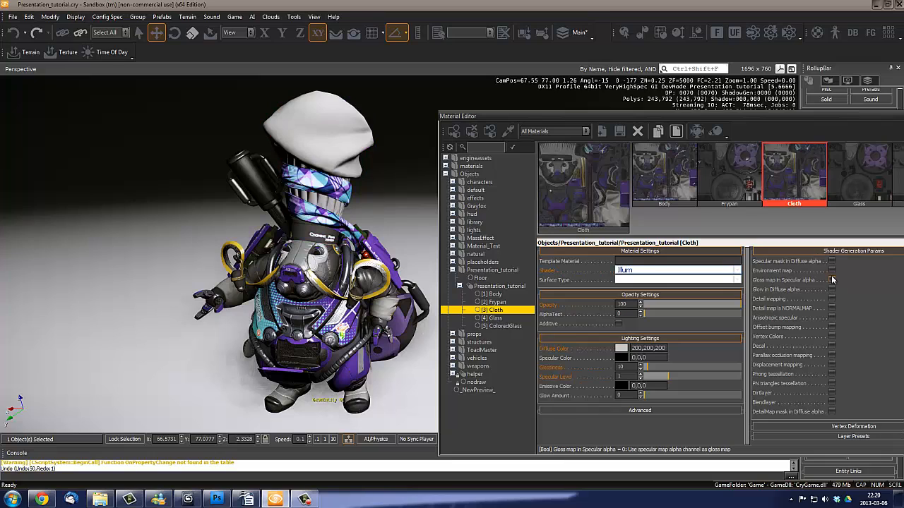
click(832, 280)
click(621, 348)
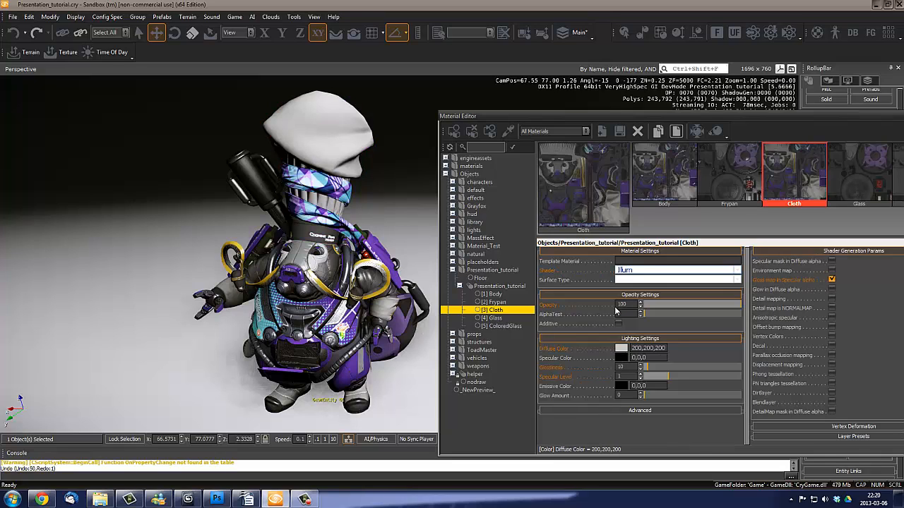
click(512, 170)
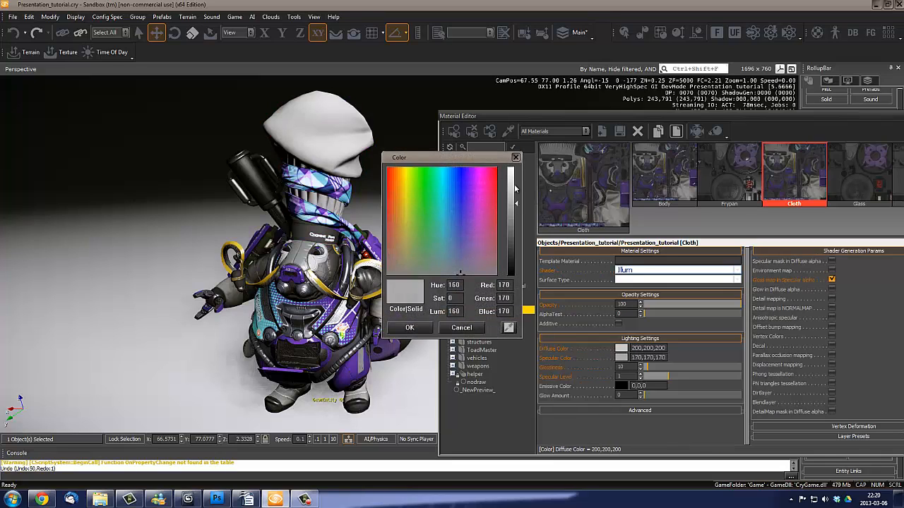
click(409, 327)
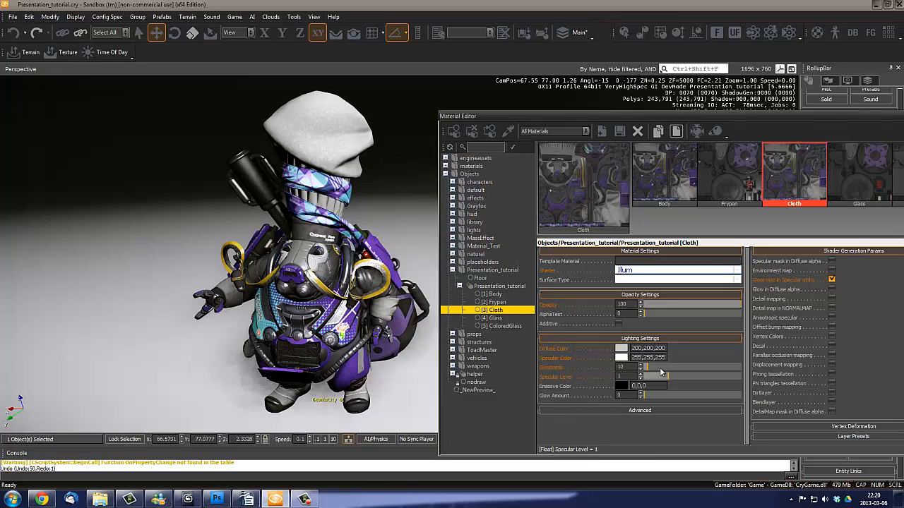
drag(661, 370, 764, 370)
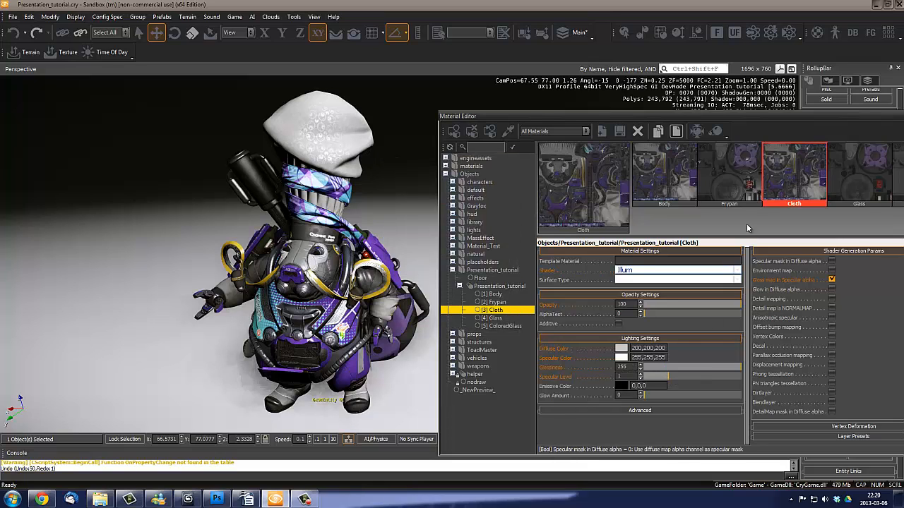
- Give the Glass material Specular Color 255,255,255 and Glossiness 255, and enable its Gloss map in Specular alpha
click(859, 176)
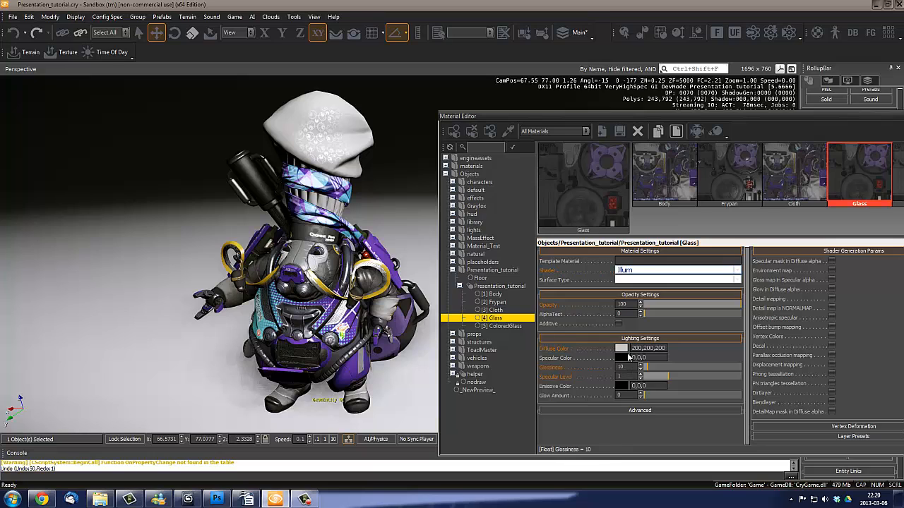
click(620, 358)
drag(514, 189, 516, 164)
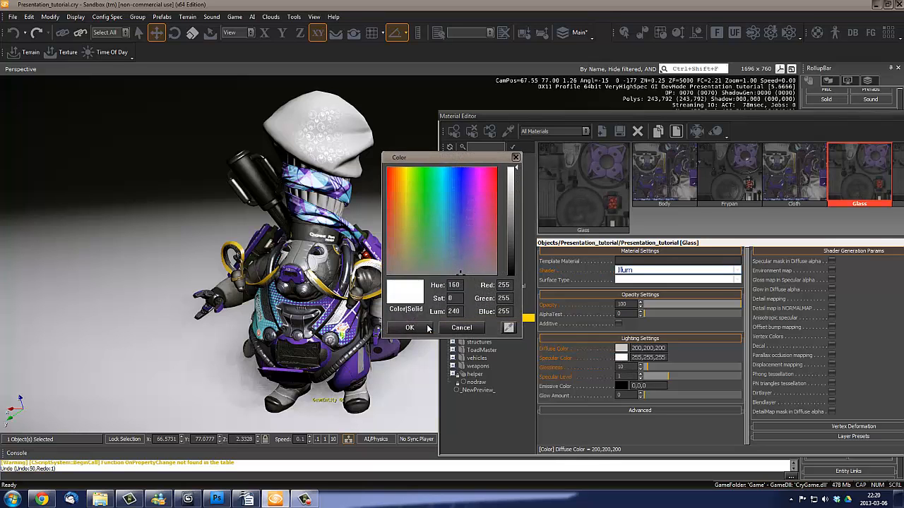
click(409, 327)
drag(666, 368, 779, 371)
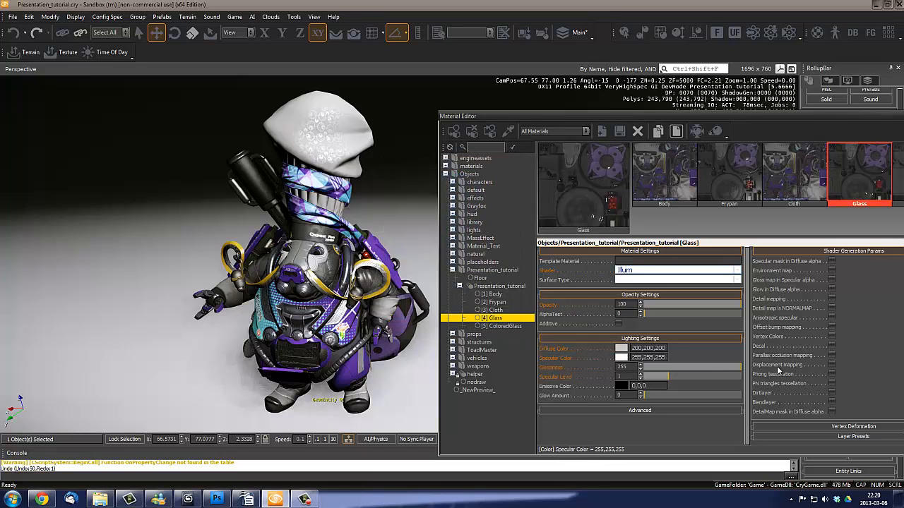
click(831, 279)
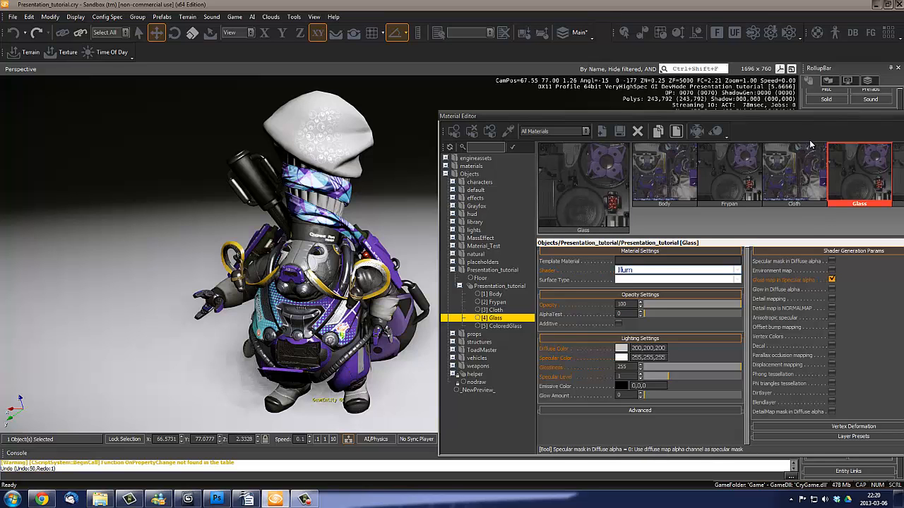
- Set the ColoredGlass material to Glossiness 255 and Specular Color 255,255,255, with Gloss map in Specular alpha enabled
drag(822, 117, 697, 122)
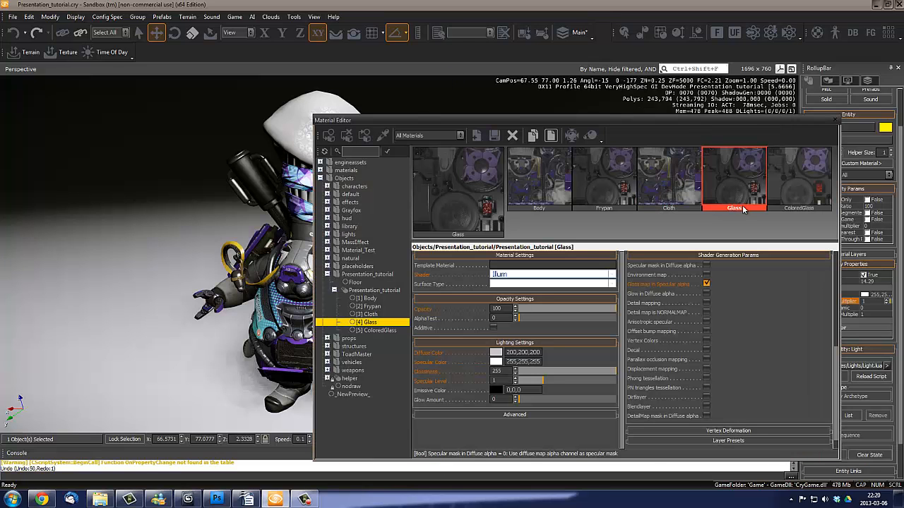
click(784, 175)
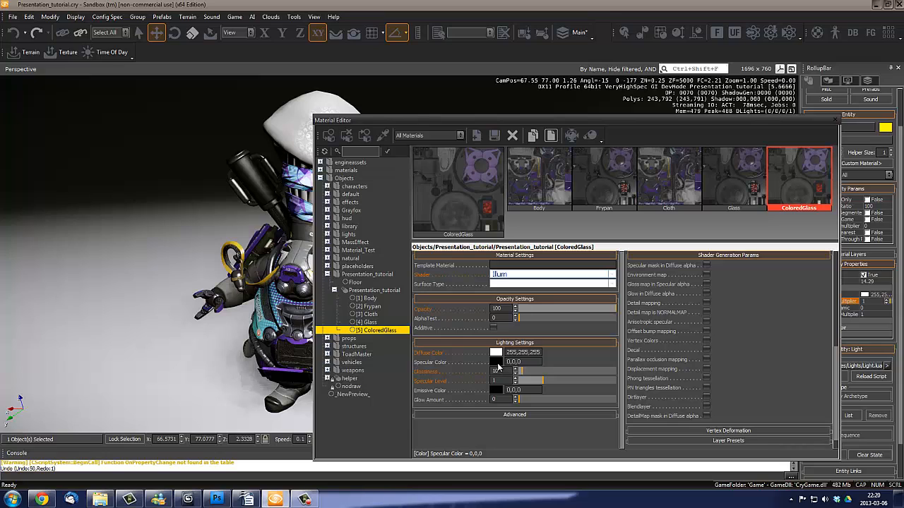
drag(497, 367, 647, 372)
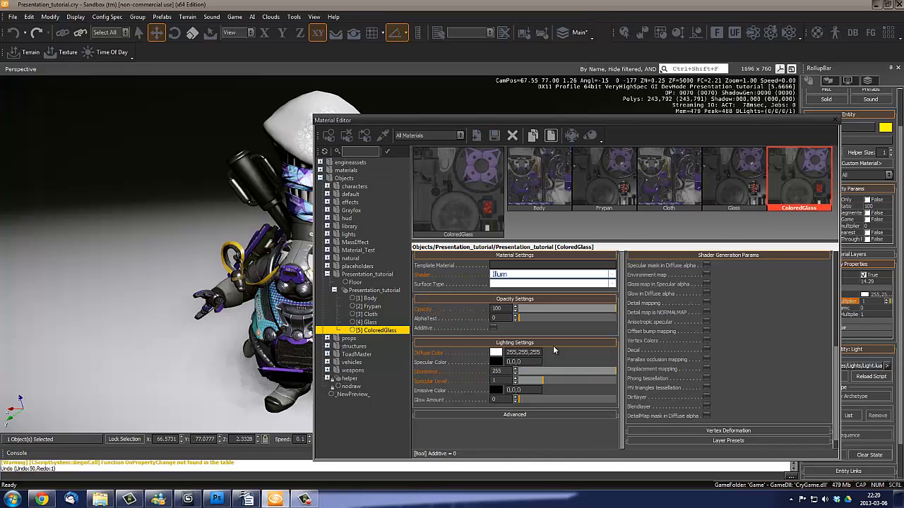
click(497, 362)
drag(512, 219, 519, 170)
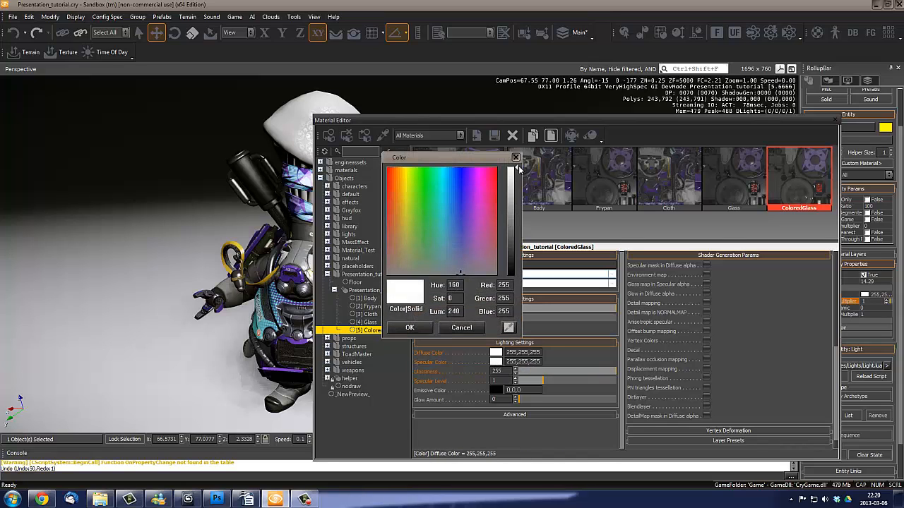
click(409, 328)
click(706, 284)
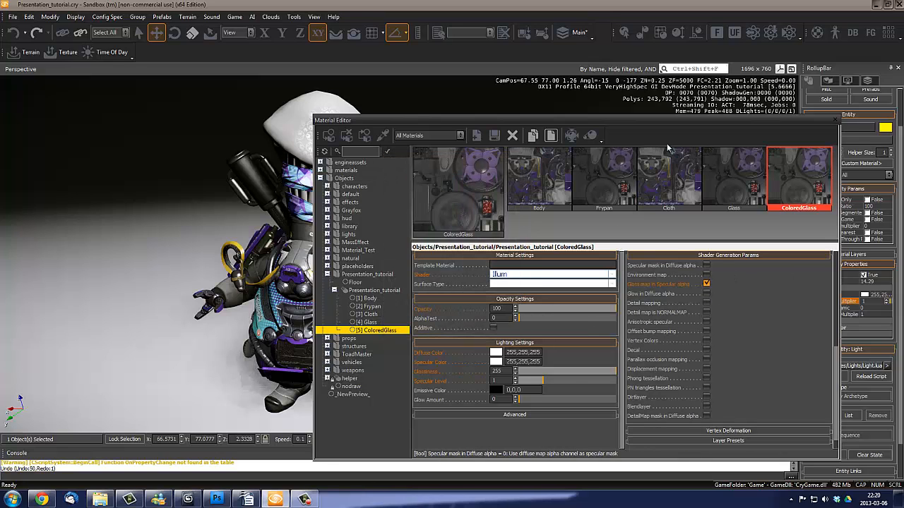
- Close the Material Editor and examine the character's highlights and the position of Light_01 from several angles
click(834, 120)
key(s)
right_drag(414, 256, 396, 266)
key(w)
key(d)
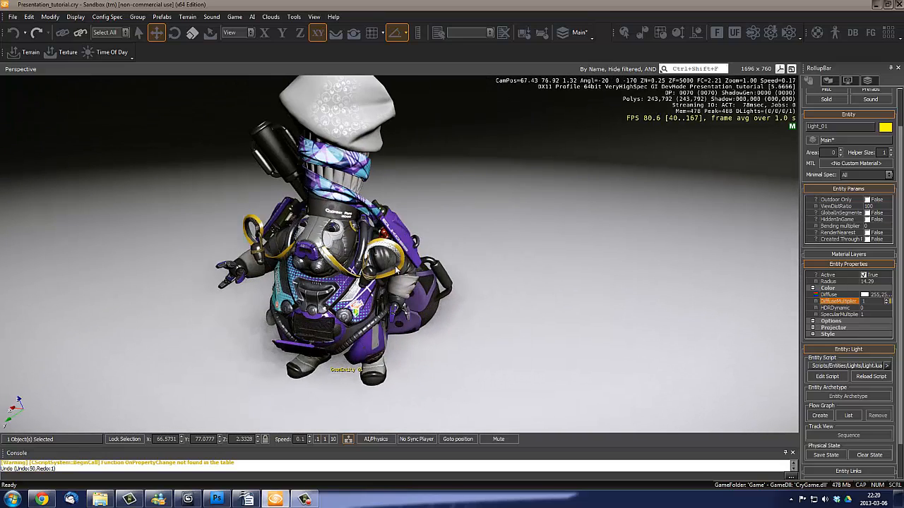
key(s)
key(a)
right_drag(412, 291, 411, 293)
mouse_move(474, 358)
right_down()
mouse_move(468, 365)
mouse_move(466, 353)
right_up()
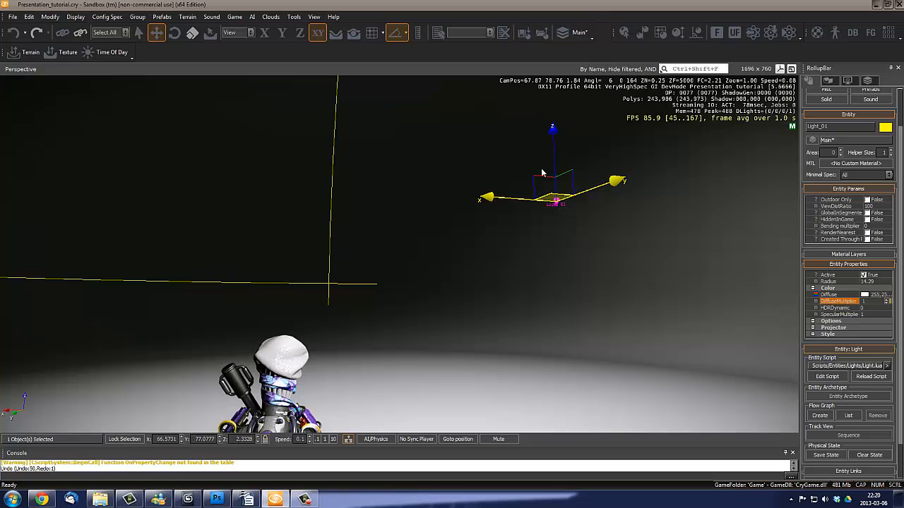
right_drag(544, 174, 506, 288)
key(w)
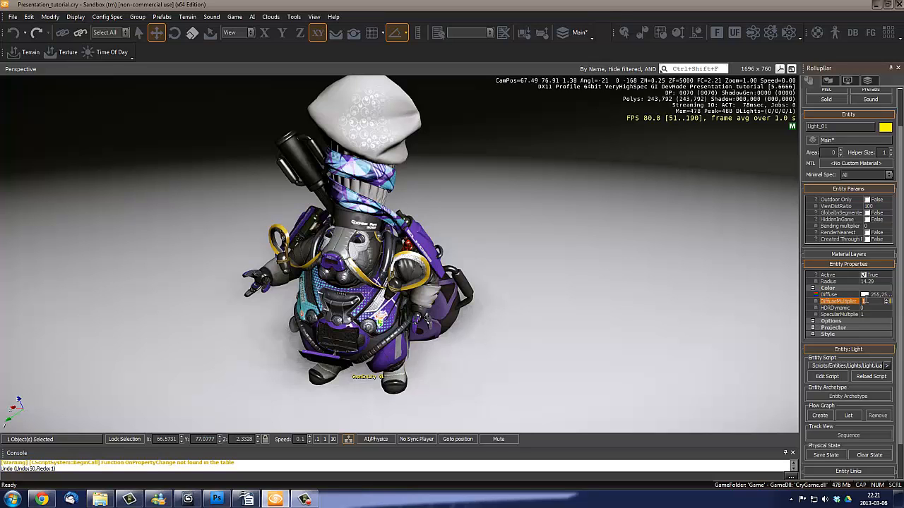
- Set Light_01's DiffuseMultiplier to 2 and view the brighter character from near and far
key(Return)
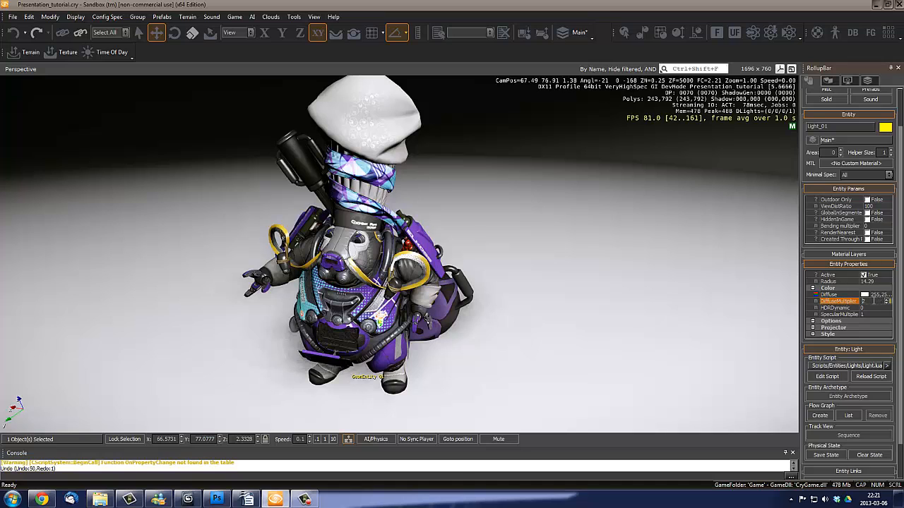
right_drag(425, 312, 374, 251)
key(s)
key(w)
key(w)
right_drag(418, 280, 416, 284)
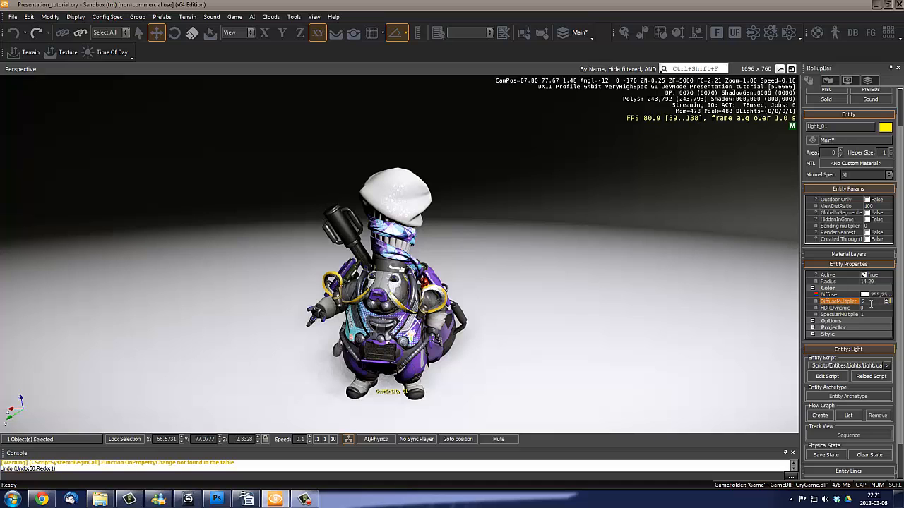
right_drag(475, 296, 477, 296)
key(w)
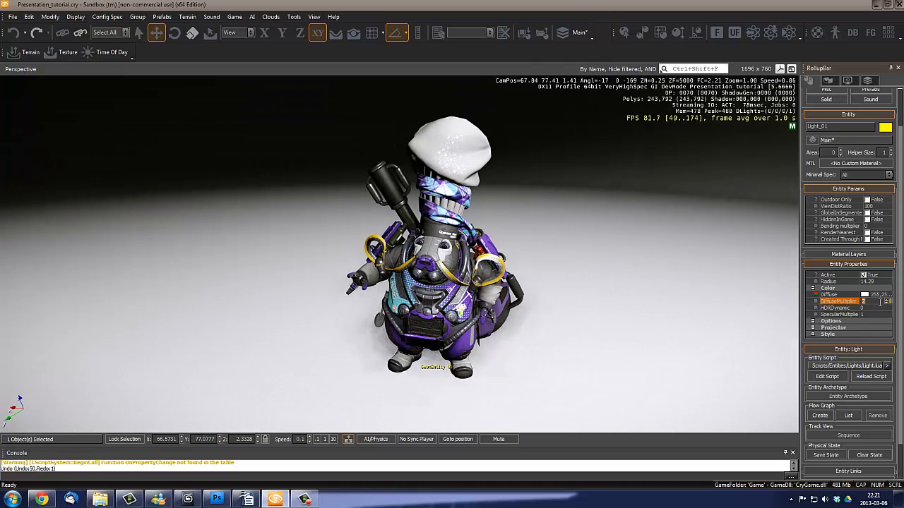
- Set Light_01's DiffuseMultiplier to 0 and inspect the character without its light
text(0)
key(Return)
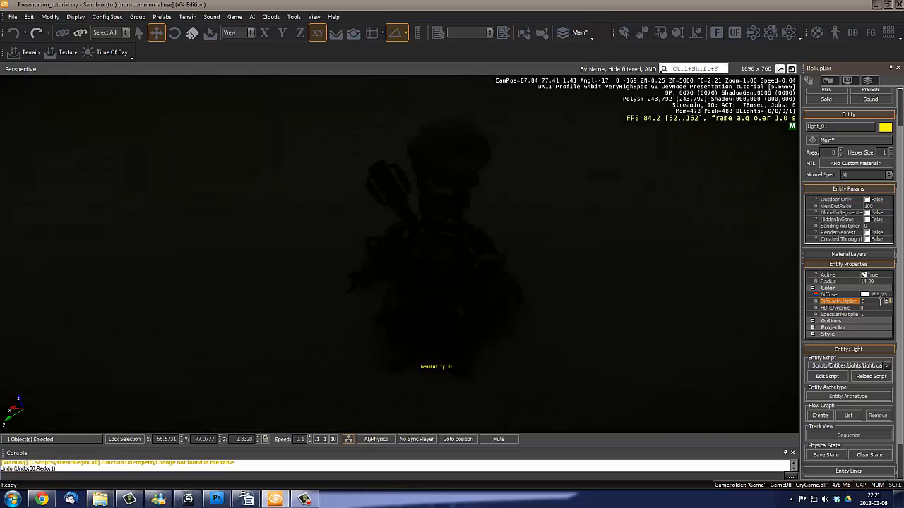
right_drag(545, 303, 542, 302)
key(w)
key(s)
key(w)
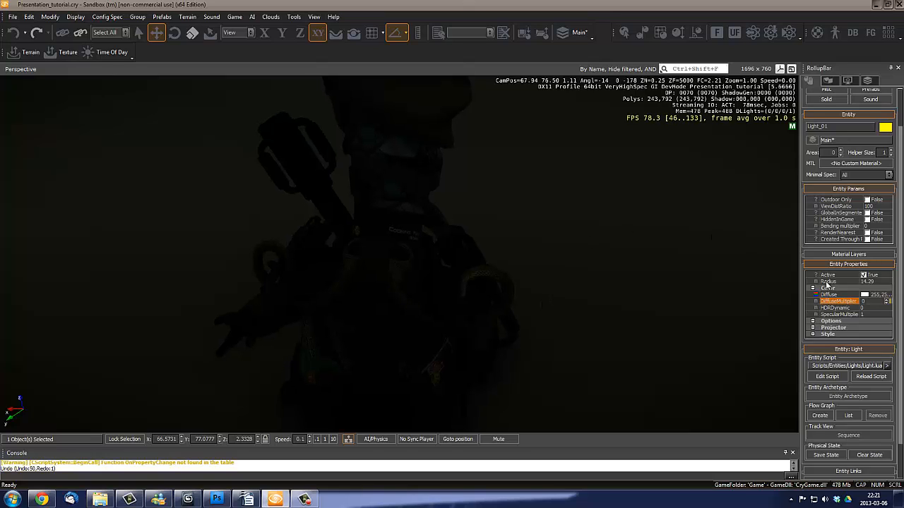
- Set Light_01's DiffuseMultiplier to 1 and view the lit character together with the light from above
text(1)
key(Return)
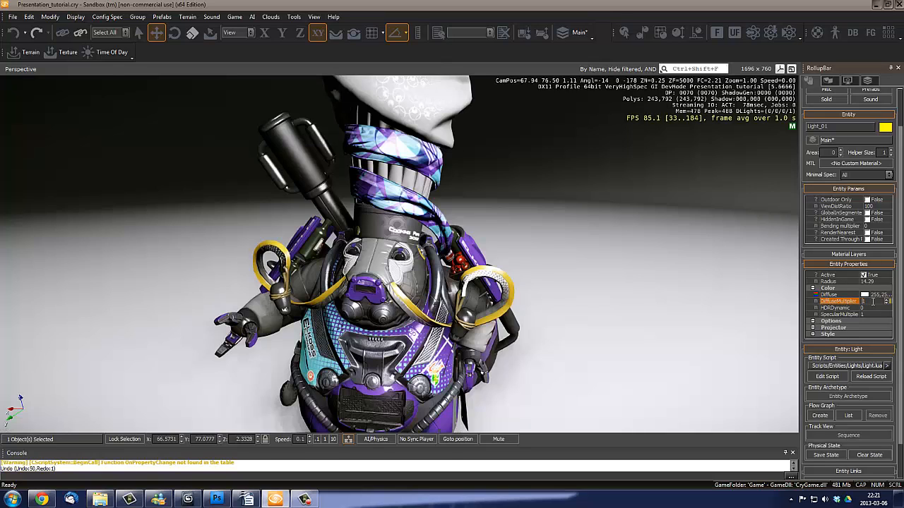
right_drag(498, 319, 468, 317)
key(s)
key(a)
key(s)
key(w)
key(s)
key(s)
key(w)
key(s)
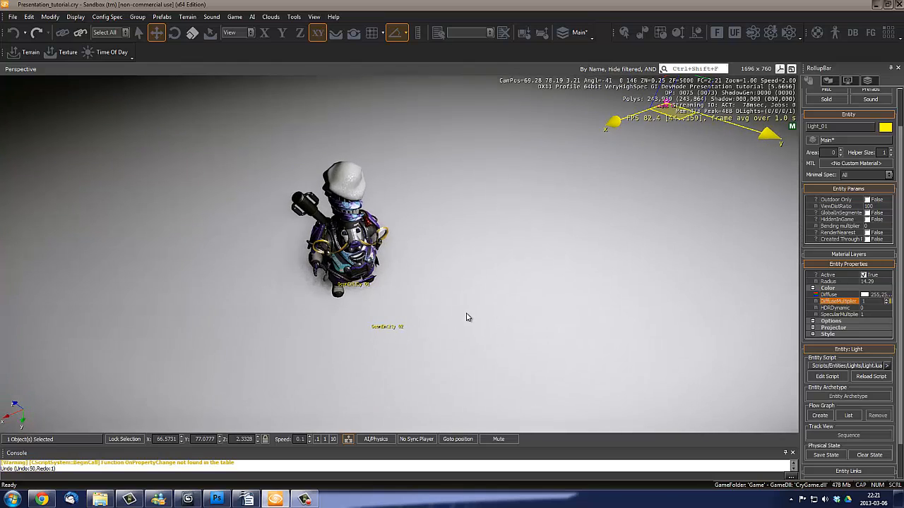
- Expand the Options group in Light_01's entity properties and bring the shadow settings into view
click(813, 322)
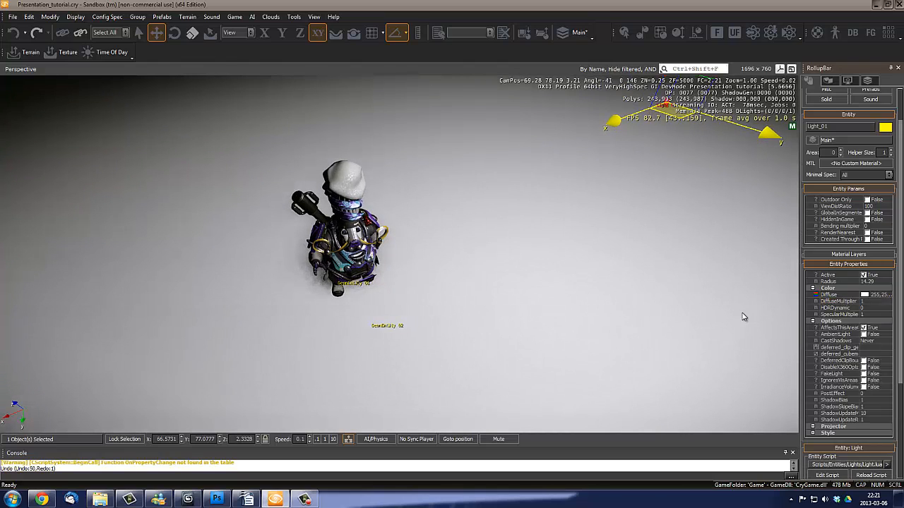
right_drag(573, 213, 574, 223)
key(w)
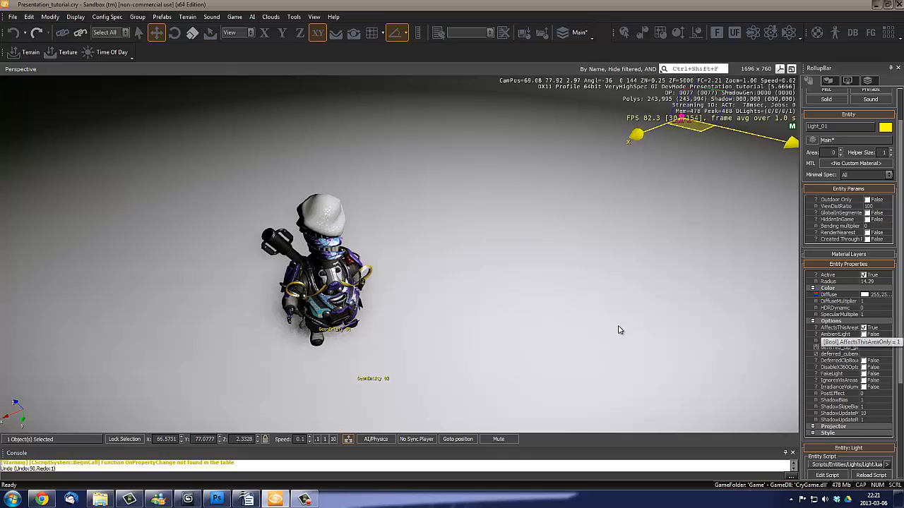
key(w)
key(d)
right_drag(619, 330, 626, 331)
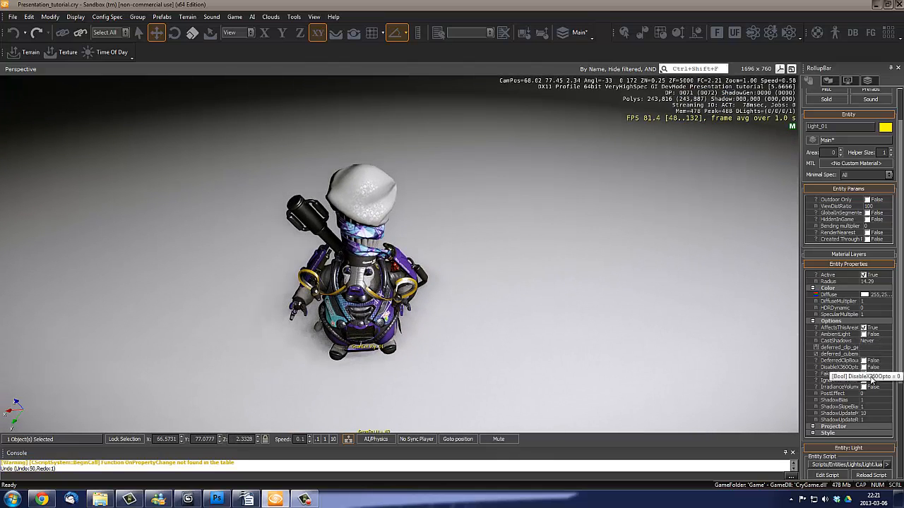
scroll(898, 345, down, 1)
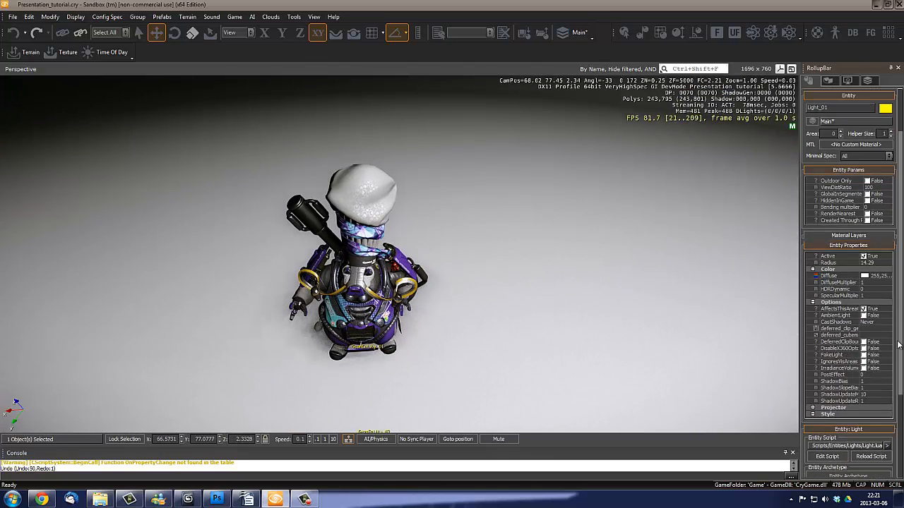
scroll(899, 344, down, 1)
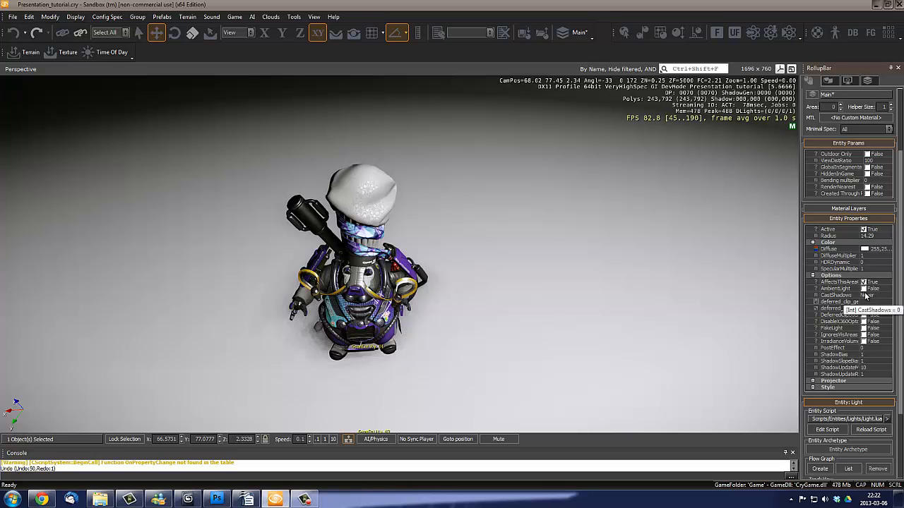
scroll(514, 314, up, 3)
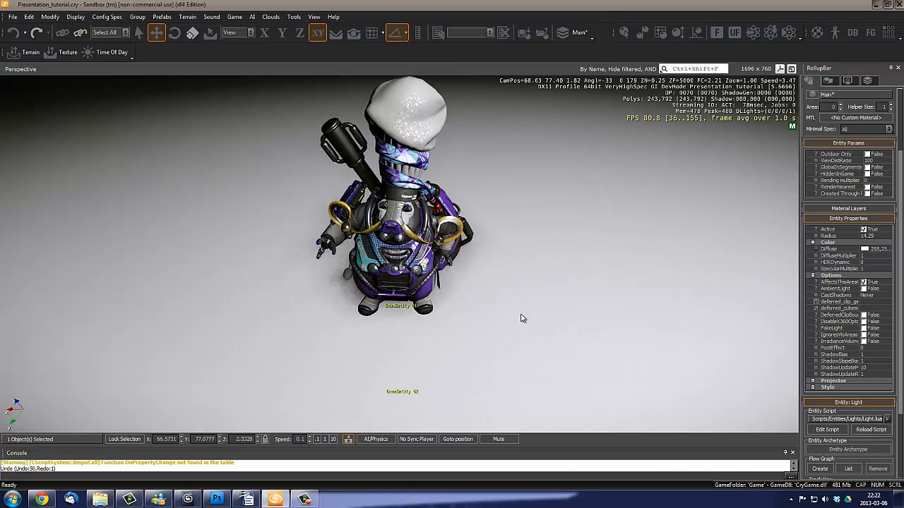
- Set Light_01's CastShadows option to Low Spec and view the character's shadow on the floor
right_drag(530, 320, 534, 292)
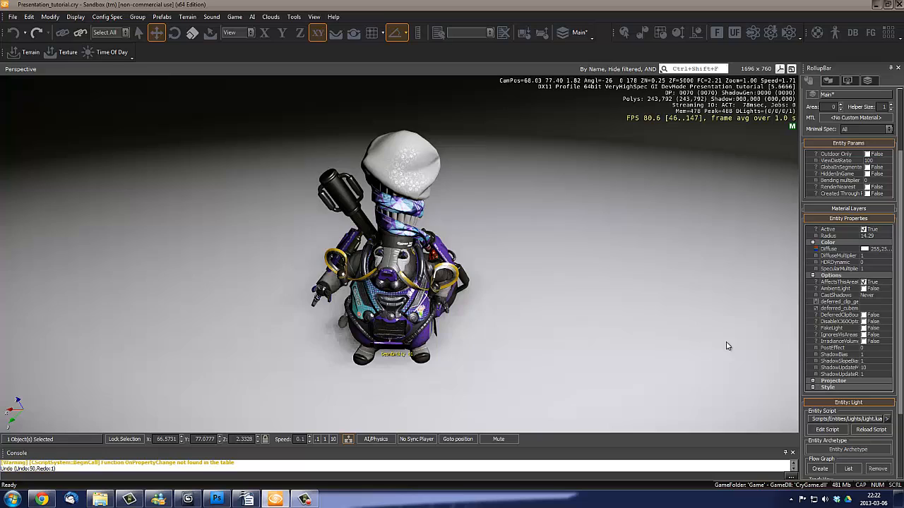
click(885, 298)
click(888, 296)
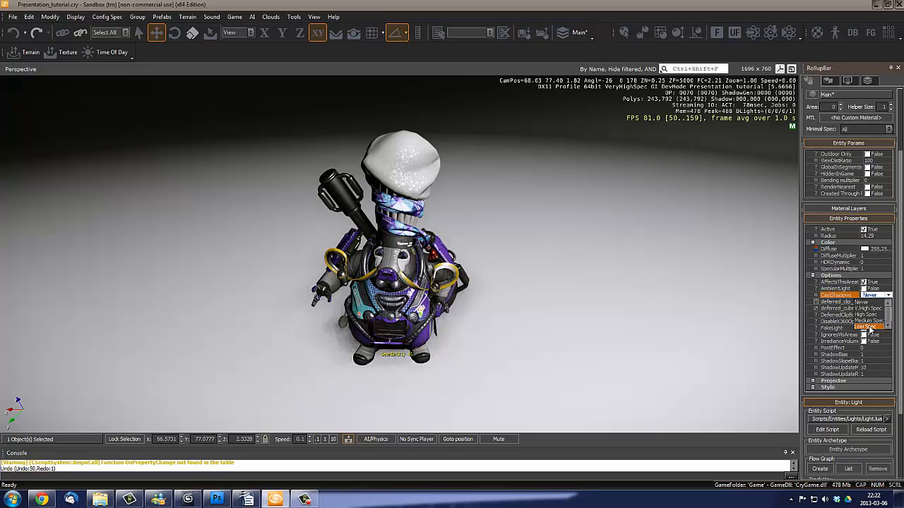
click(870, 329)
right_drag(521, 363, 522, 357)
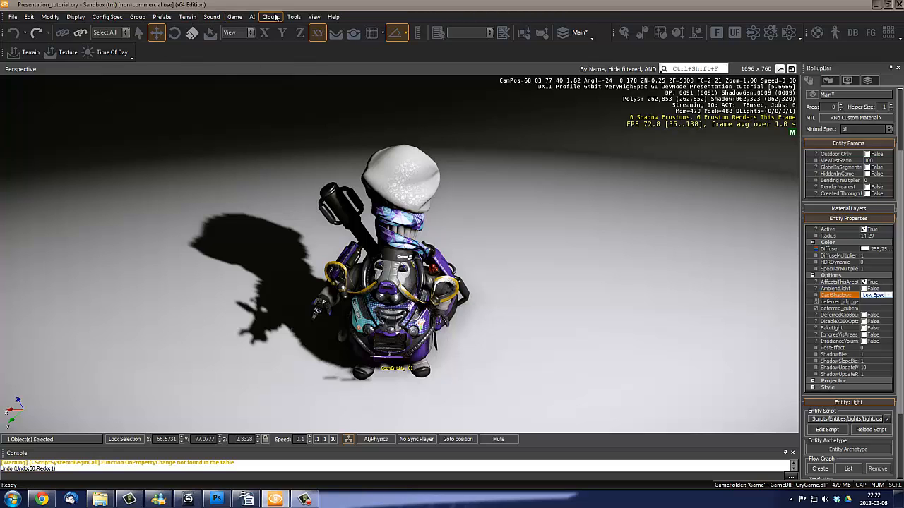
- Switch the editor's Config Spec to Low to check the character's shadow at that quality level
click(103, 17)
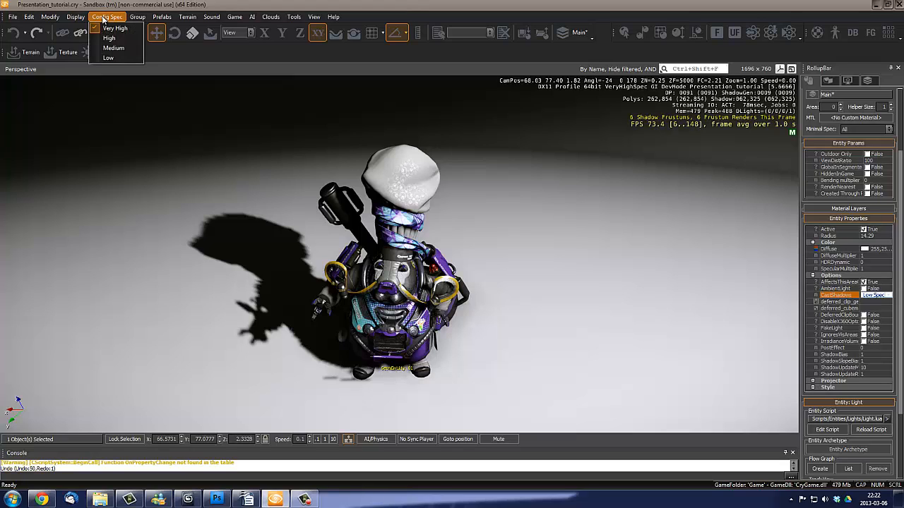
click(109, 57)
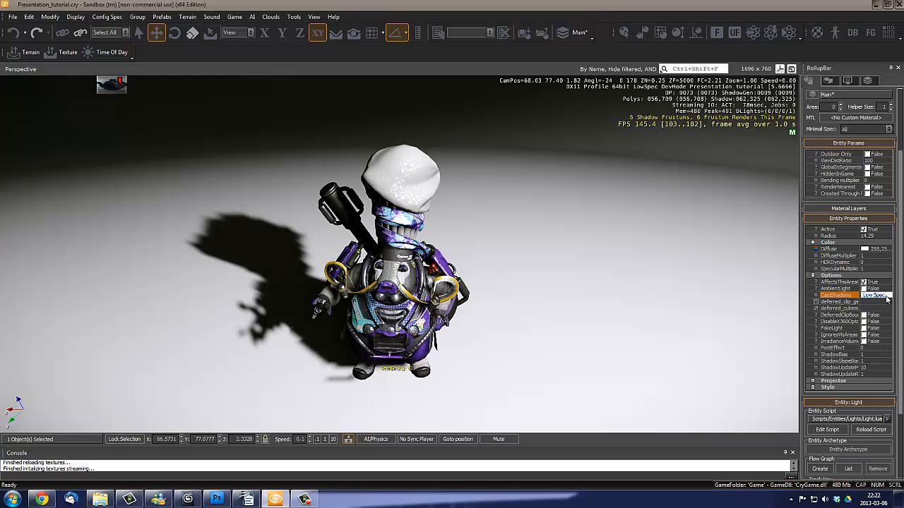
- Set Light_01's CastShadows option to High Spec and compare the character's shadow at Medium and High Config Spec
click(886, 300)
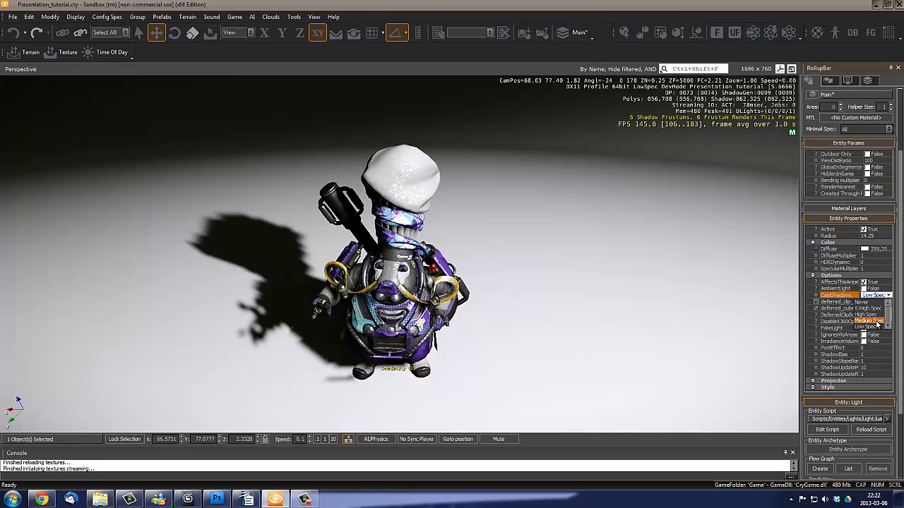
click(875, 315)
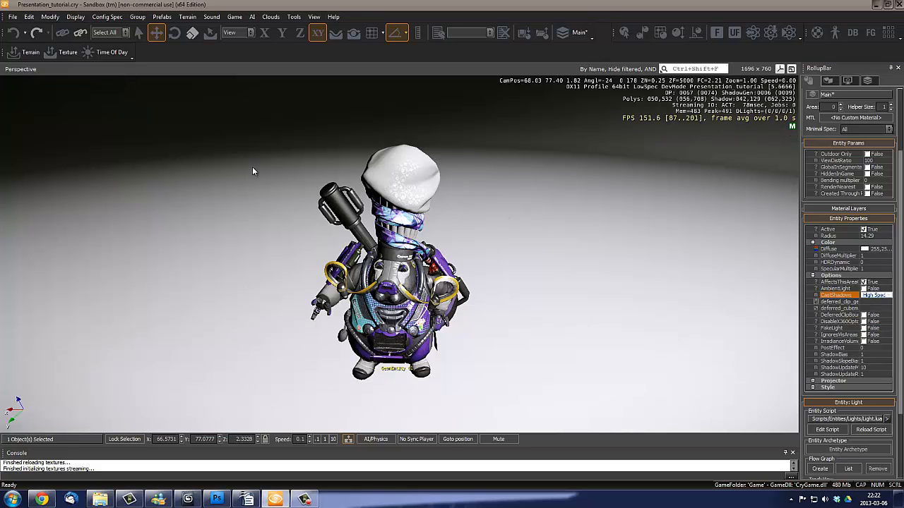
click(113, 17)
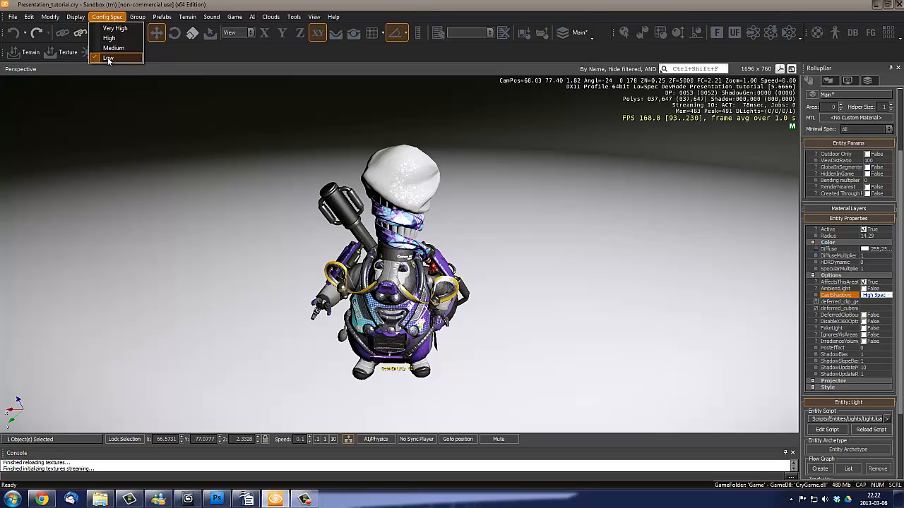
click(109, 47)
click(114, 17)
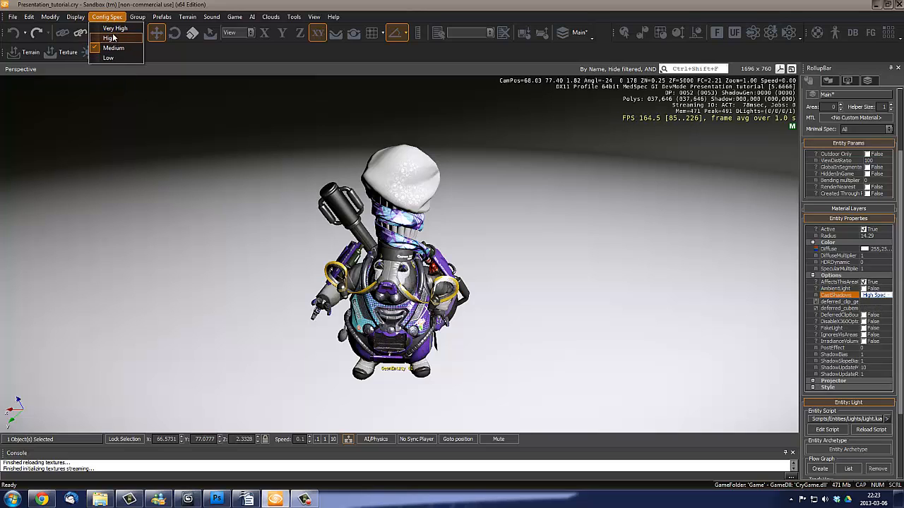
click(118, 40)
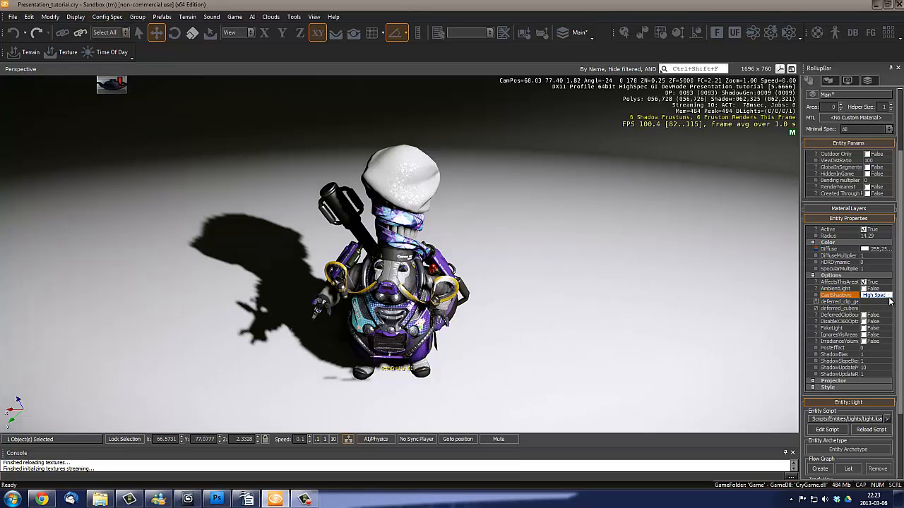
- Switch the Config Spec to Medium and back to High to recheck when the High Spec shadow is cast
click(889, 298)
click(889, 298)
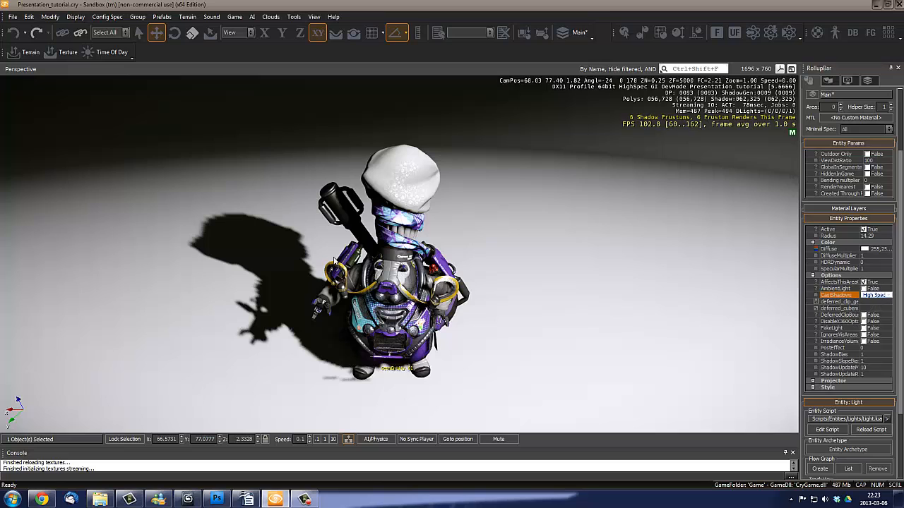
right_drag(333, 259, 340, 255)
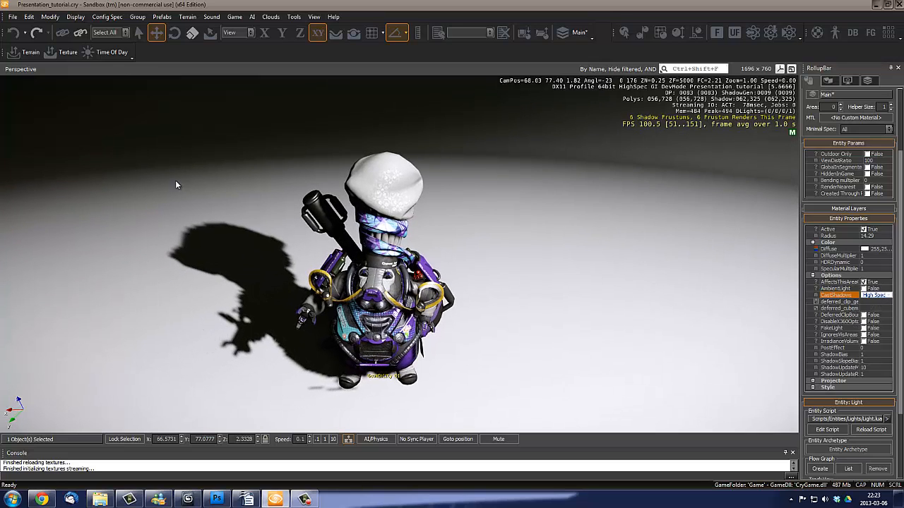
click(107, 17)
click(107, 48)
click(106, 16)
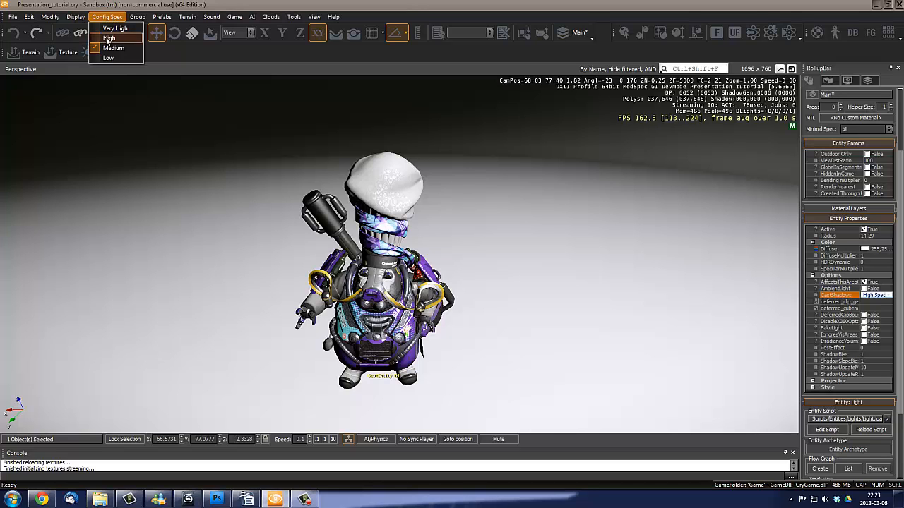
click(109, 38)
right_drag(375, 243, 378, 239)
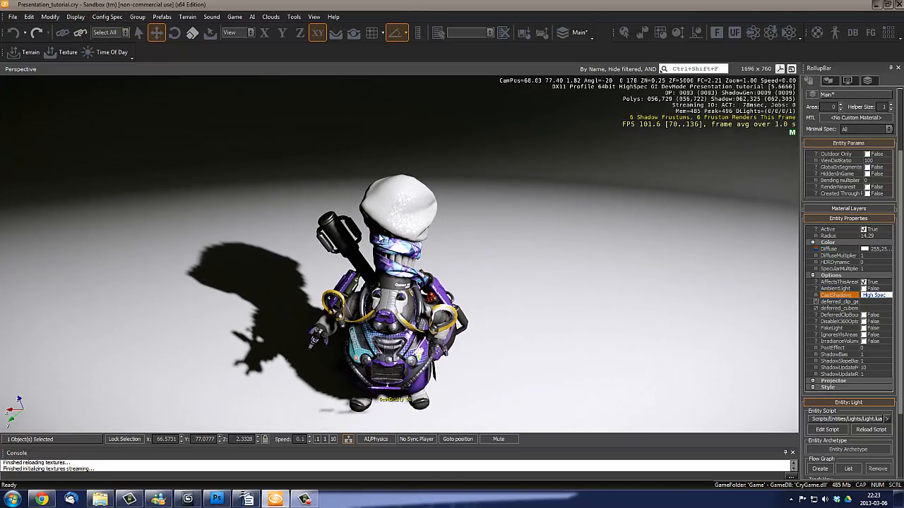
right_drag(307, 261, 614, 293)
- Set Light_01's CastShadows option to Low Spec and the editor's Config Spec to Very High
click(884, 295)
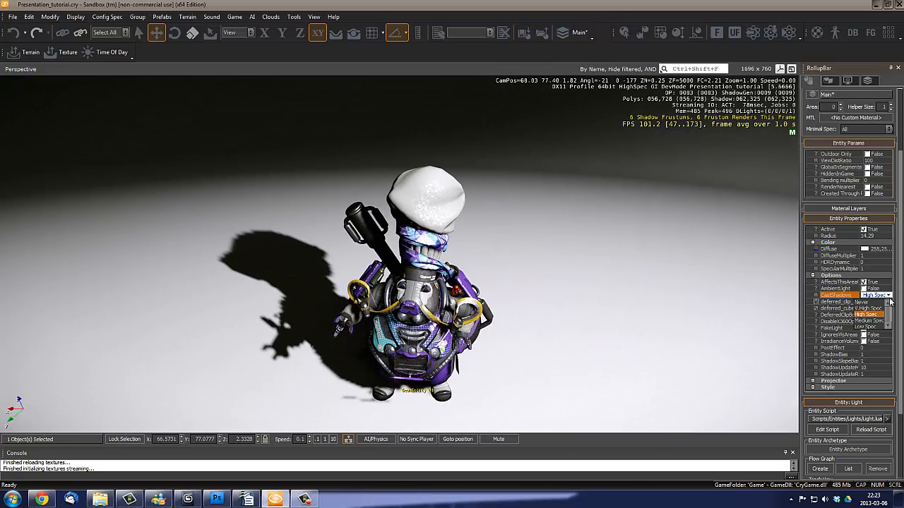
click(870, 329)
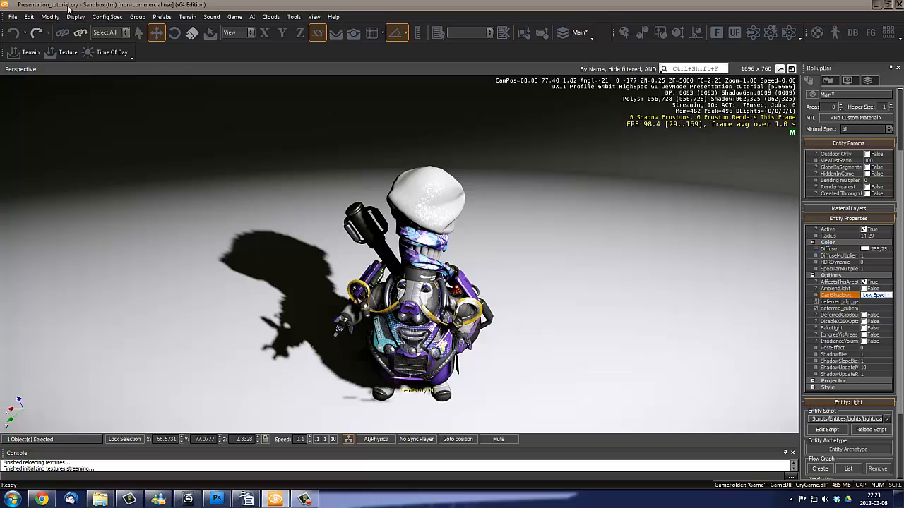
click(108, 16)
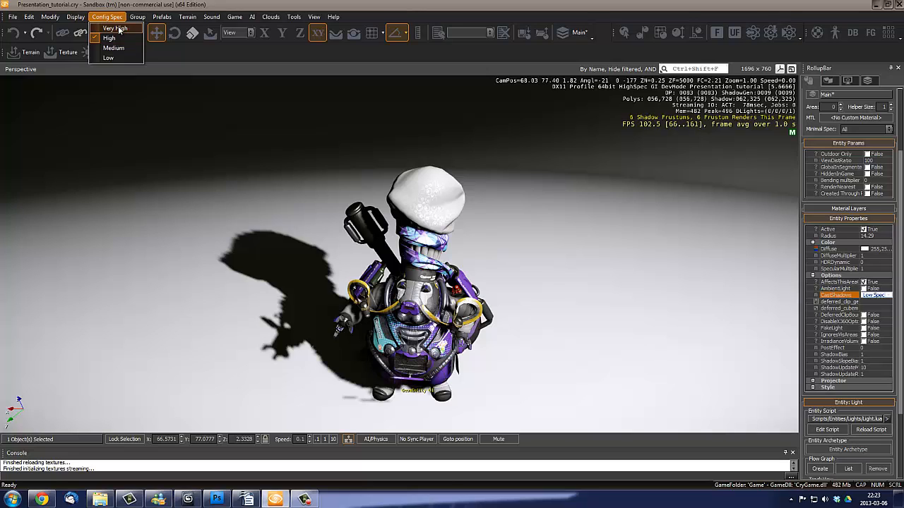
click(119, 30)
click(104, 16)
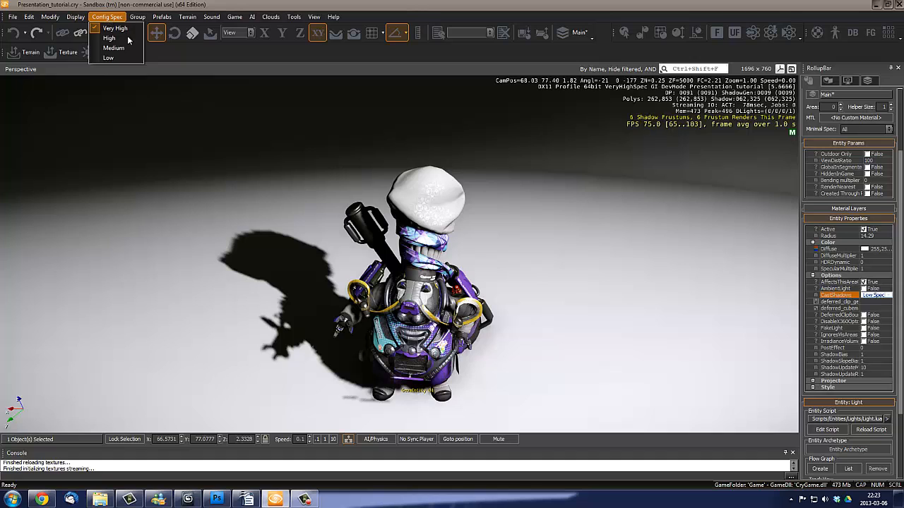
- Examine the character and its floor shadow from several camera positions at Very High quality
right_drag(431, 258, 432, 257)
key(w)
right_drag(443, 295, 444, 297)
key(s)
key(w)
key(s)
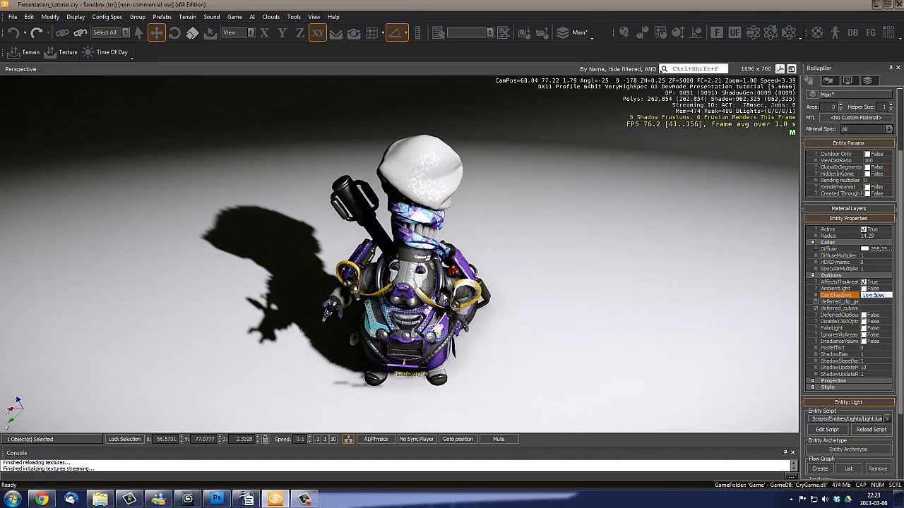
key(a)
right_drag(408, 257, 400, 263)
key(s)
key(d)
key(w)
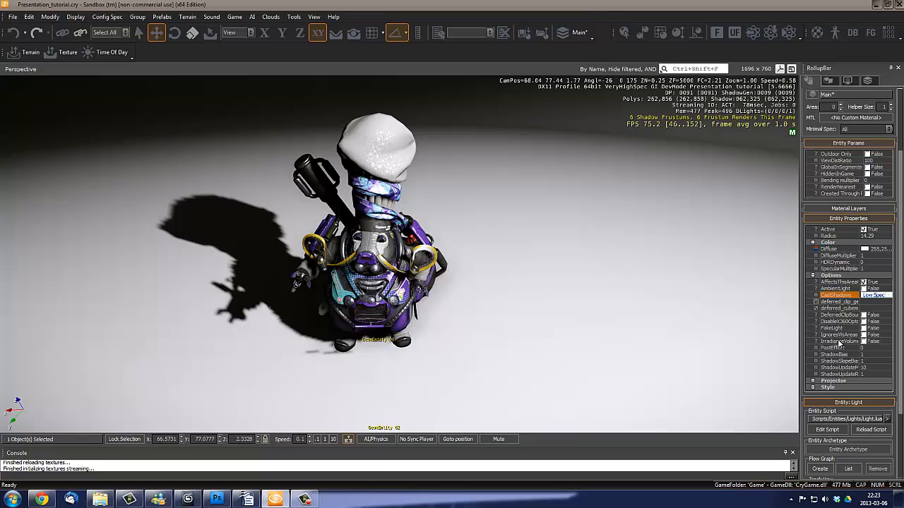
- Expand the Projector group in Light_01's entity properties, select its Texture property and view the character's shadow from farther away
click(813, 381)
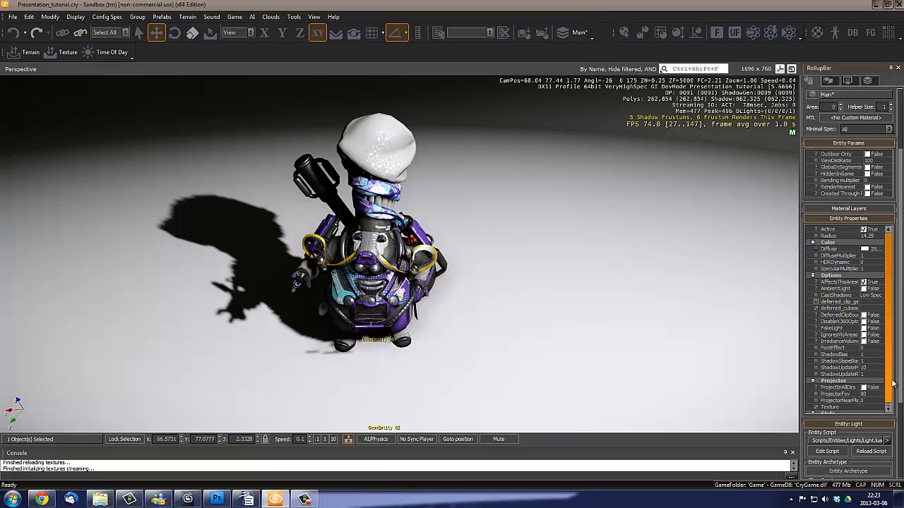
scroll(890, 374, down, 1)
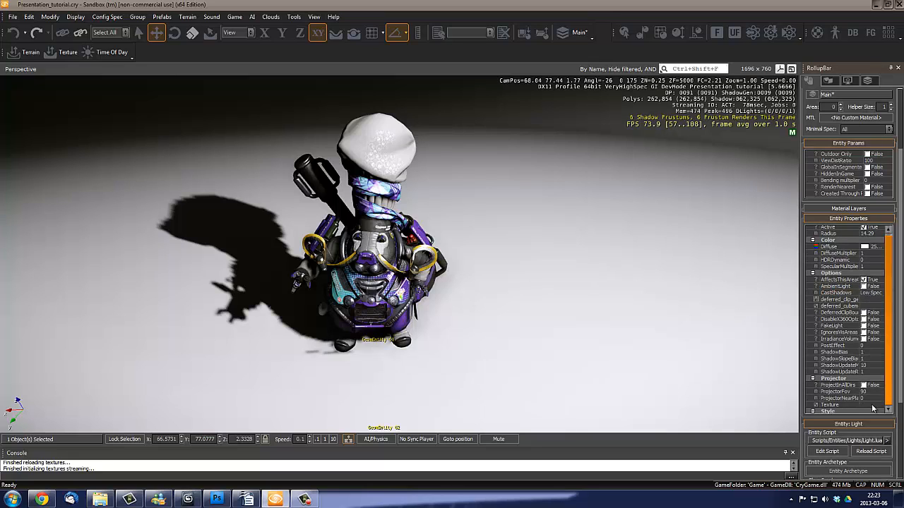
right_drag(638, 311, 651, 298)
key(s)
key(w)
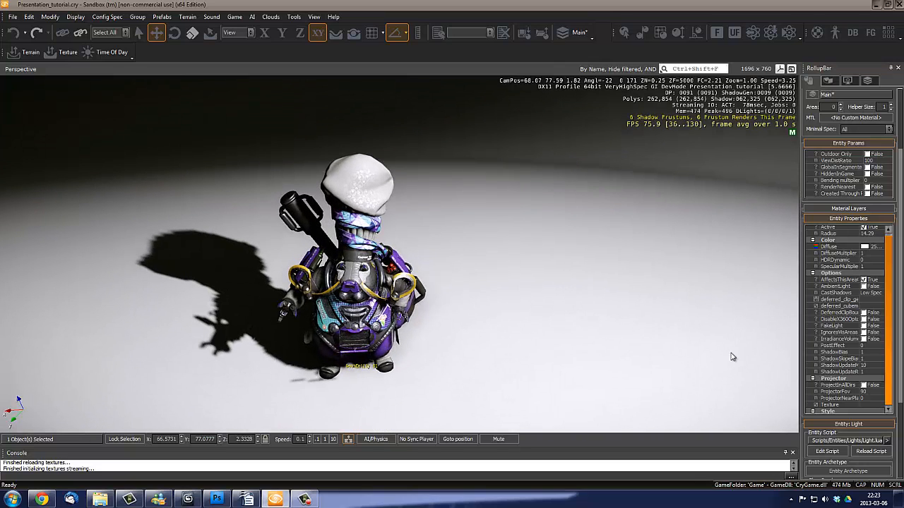
click(870, 406)
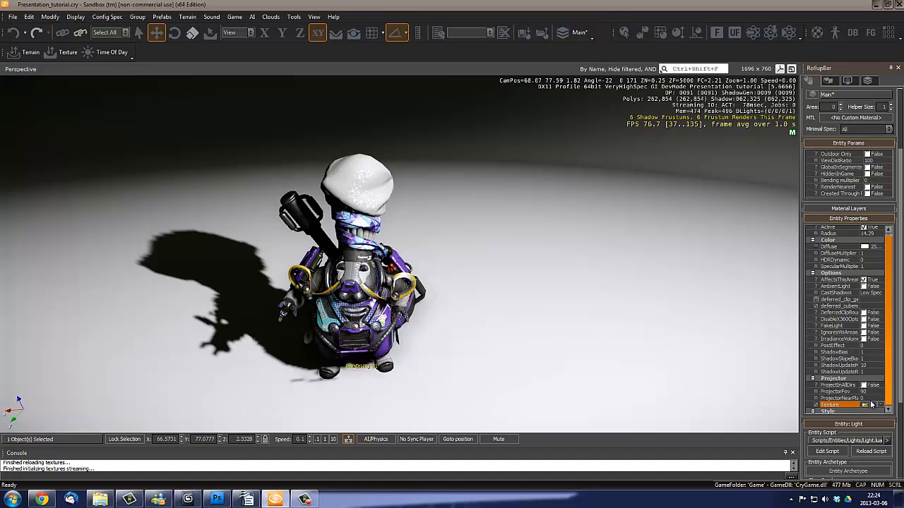
key(s)
right_drag(440, 255, 455, 236)
key(s)
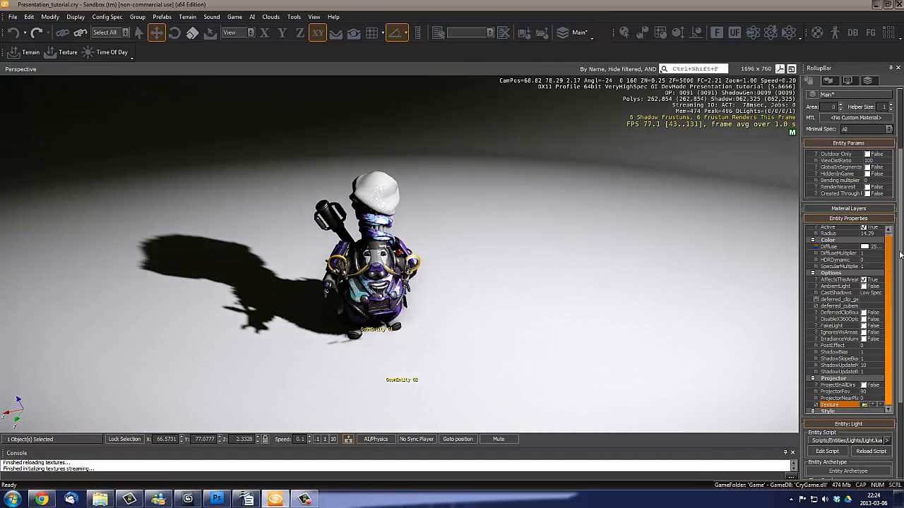
- Place a second Light entity on the shadow side of the character and move it to about X 69.62, Z 2.29
drag(898, 257, 896, 144)
right_drag(527, 211, 526, 205)
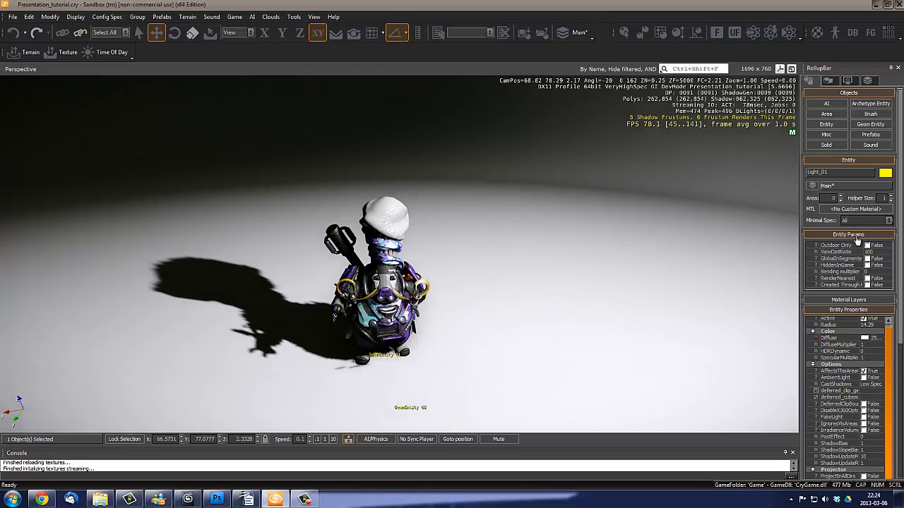
click(826, 124)
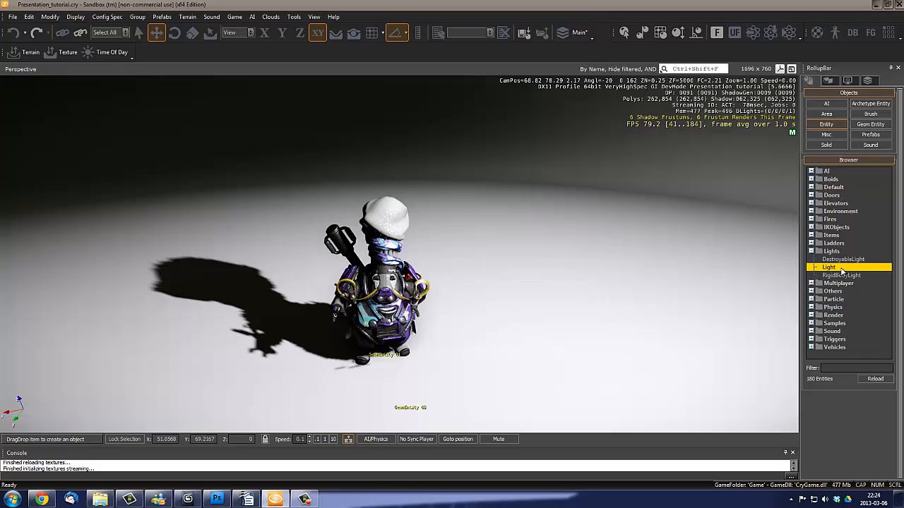
right_drag(540, 251, 542, 255)
key(s)
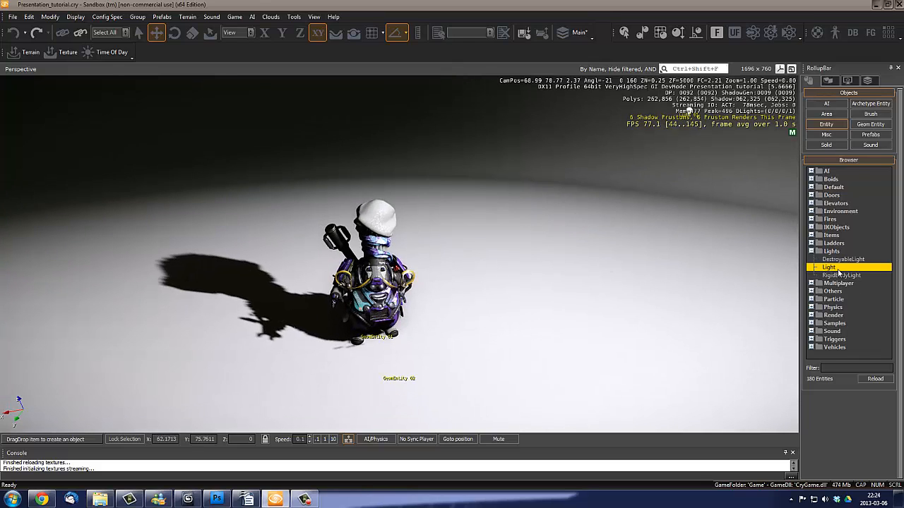
click(359, 36)
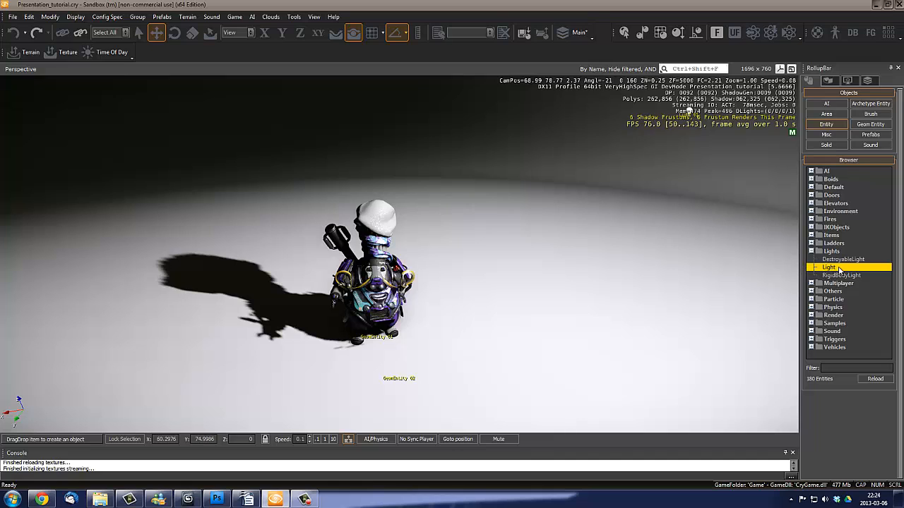
drag(838, 270, 217, 245)
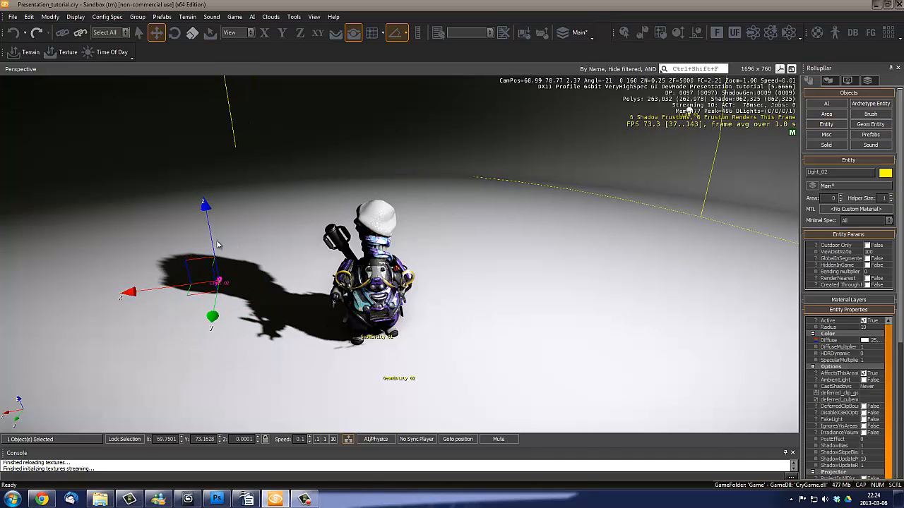
drag(203, 208, 185, 22)
right_drag(219, 212, 116, 178)
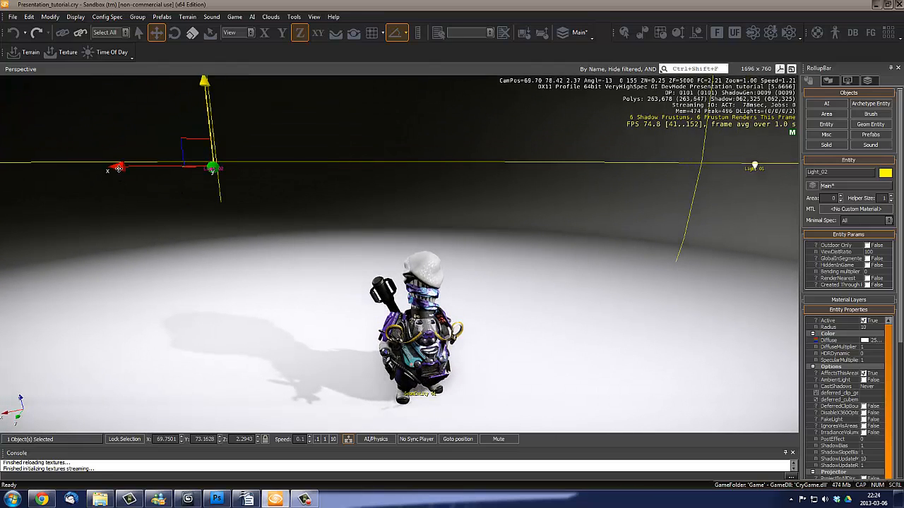
drag(118, 168, 131, 167)
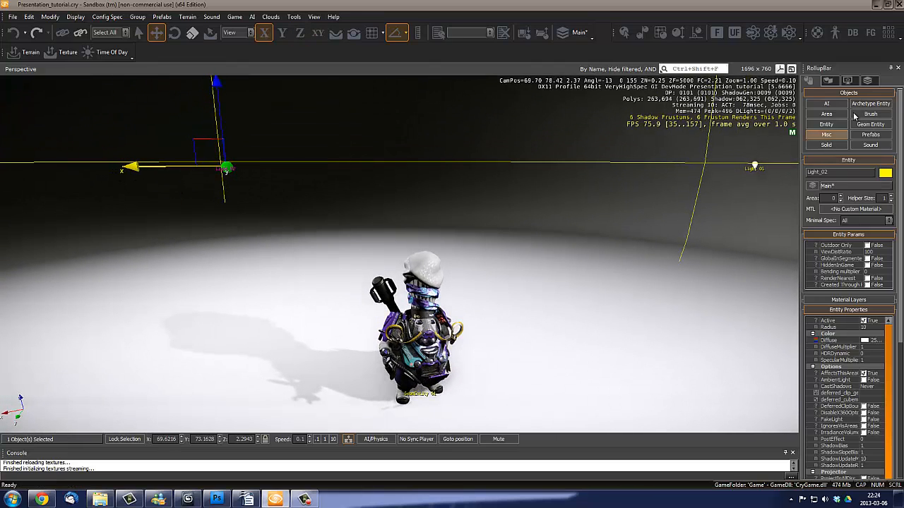
- Place a third Light entity on the other side of the character and raise it to about Z 2.79
click(826, 125)
drag(834, 269, 527, 322)
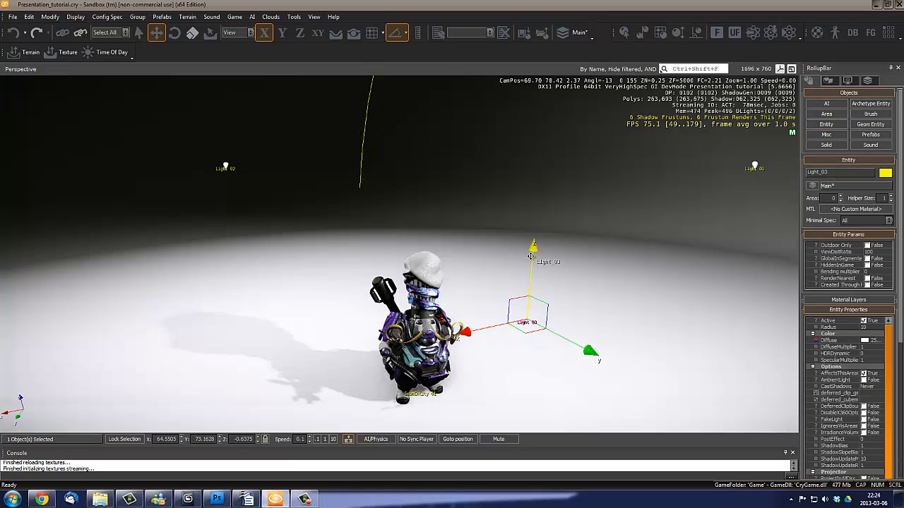
drag(532, 255, 545, 71)
right_drag(540, 157, 535, 216)
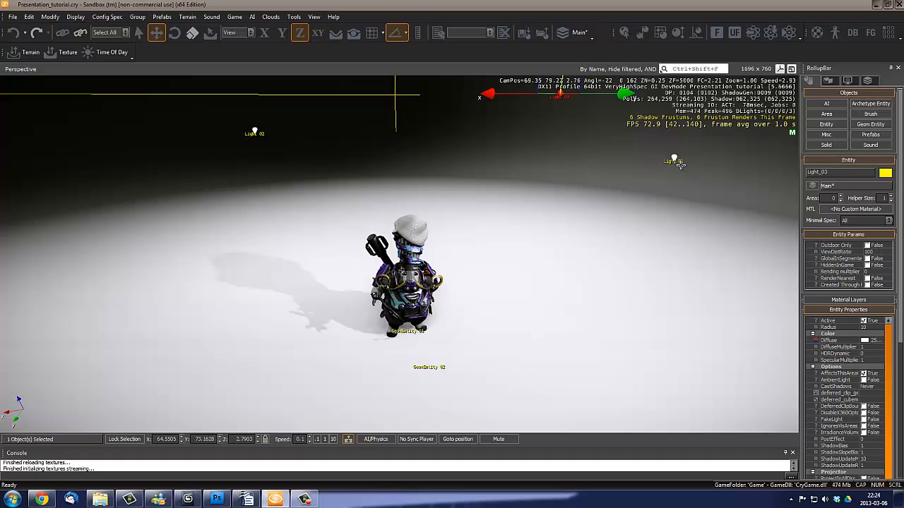
- Deactivate Light_03 and Light_02 so only the first light illuminates the character
click(863, 321)
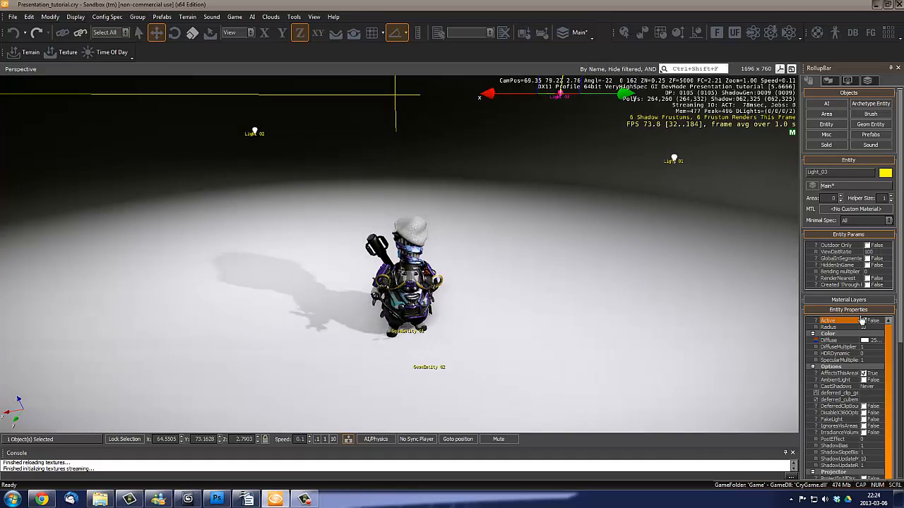
click(252, 132)
click(864, 321)
right_drag(484, 284, 486, 280)
- Rename the Light_01 entity to KeyLight
click(607, 214)
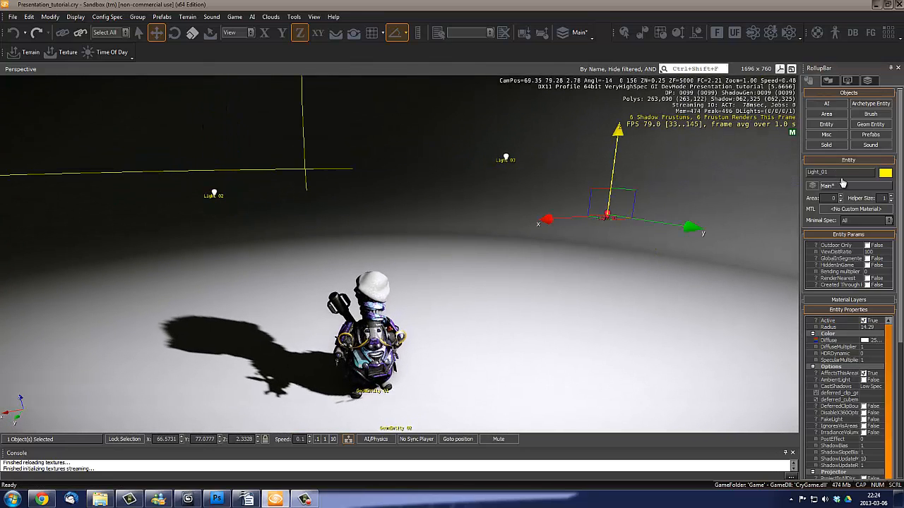
drag(841, 173, 602, 164)
text(KeyLight)
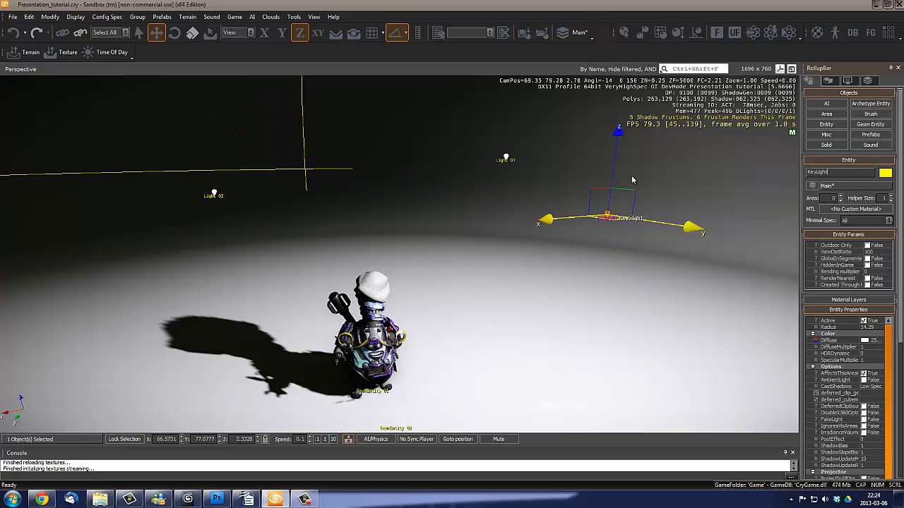
- Set both the DiffuseMultiplier and the SpecularMultiplier of the KeyLight to 0.7
right_drag(528, 309, 526, 315)
key(w)
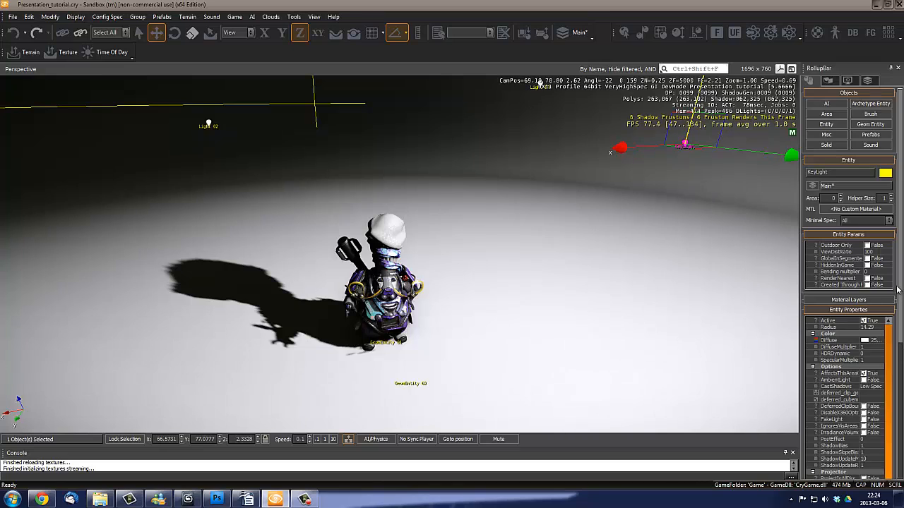
scroll(851, 302, down, 1)
click(867, 329)
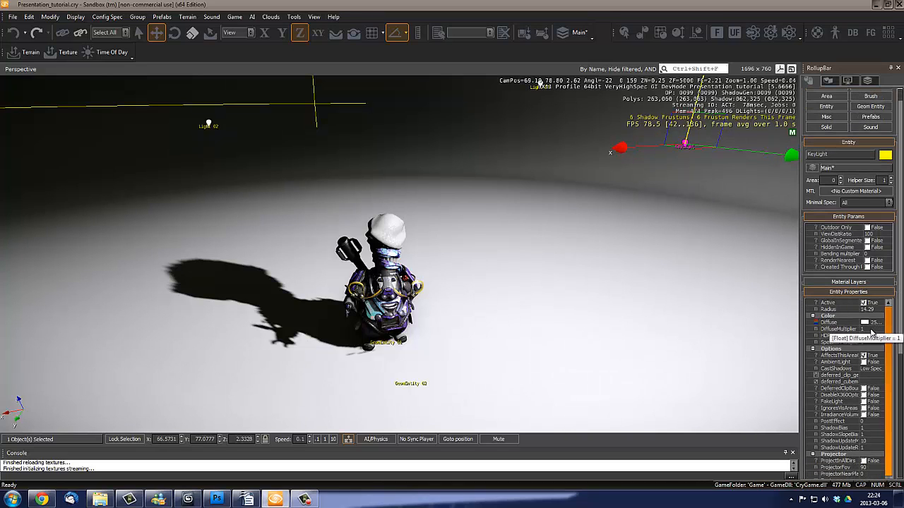
text(0.)
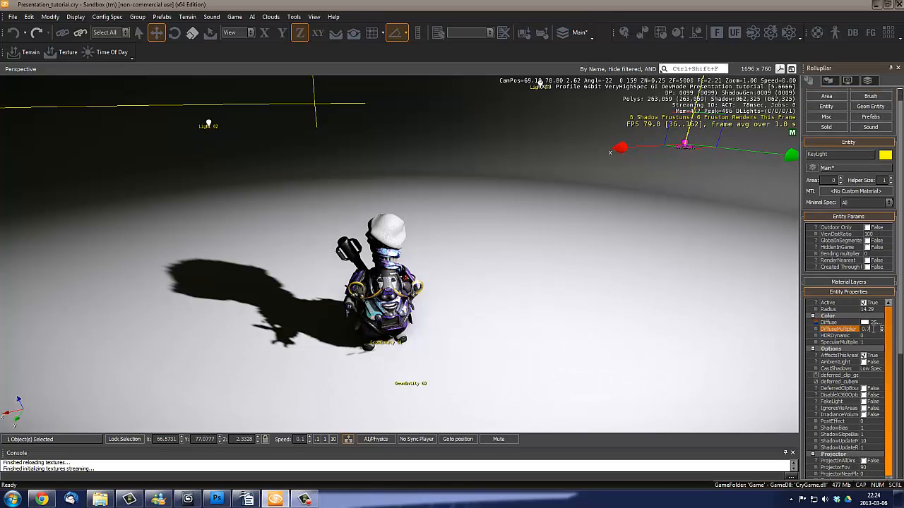
text(7)
key(Return)
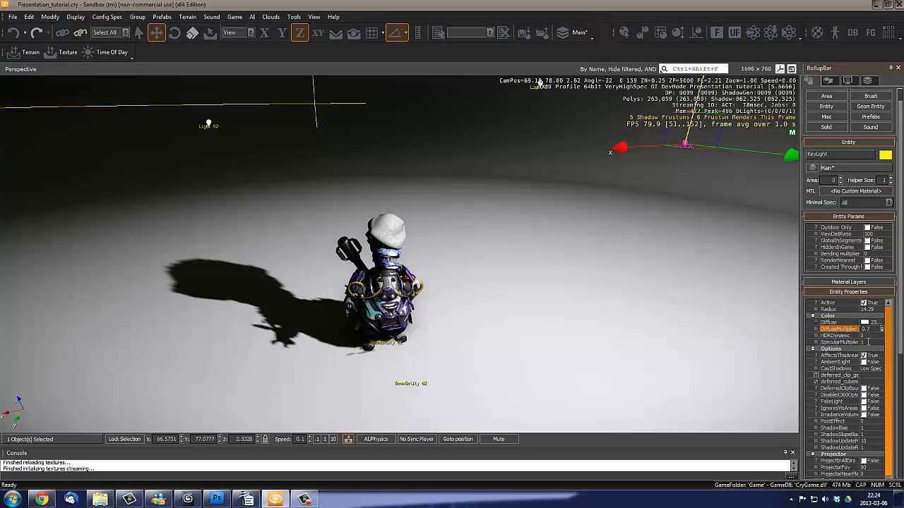
click(868, 341)
text(0.)
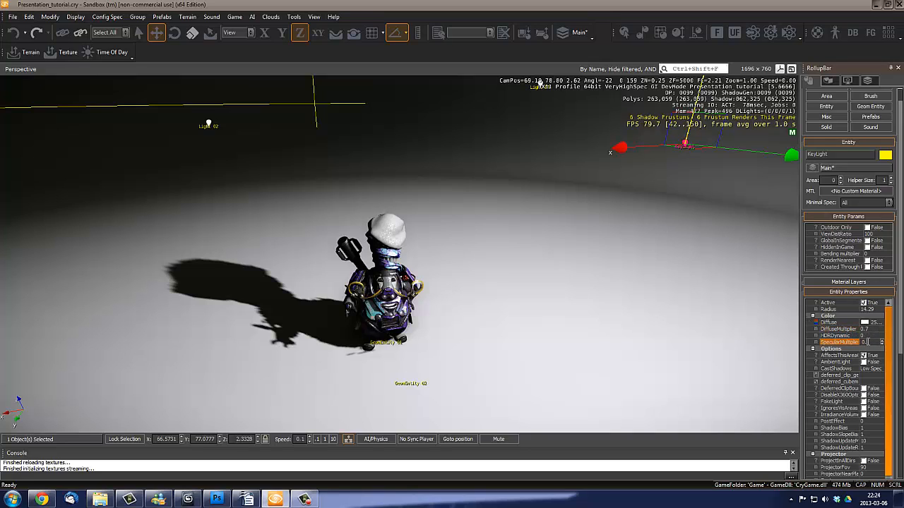
text(7)
- Set the KeyLight's diffuse color to a warm off-white with RGB 215, 203, 189
click(809, 321)
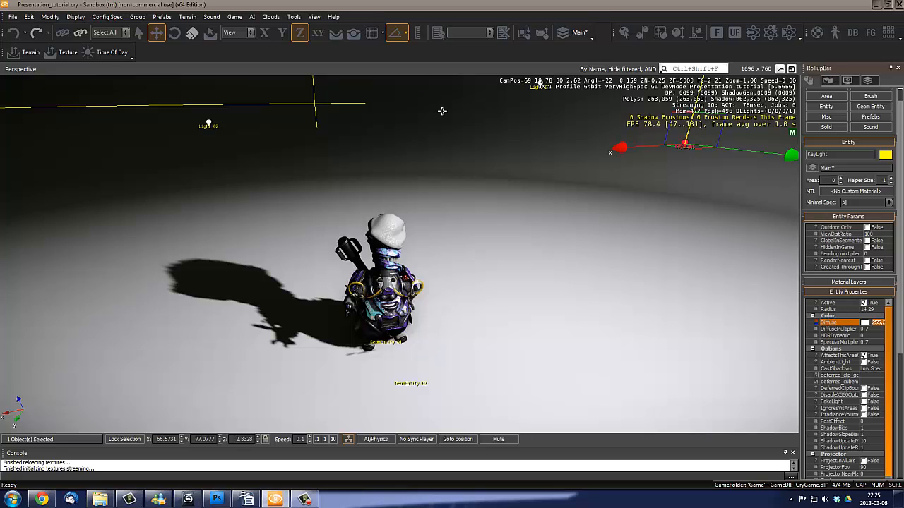
click(875, 322)
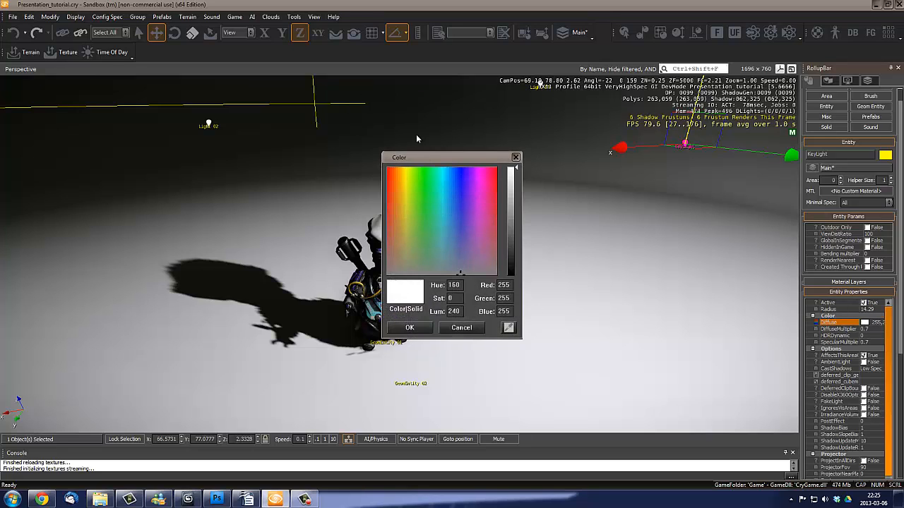
drag(424, 157, 535, 183)
drag(509, 259, 508, 274)
click(627, 216)
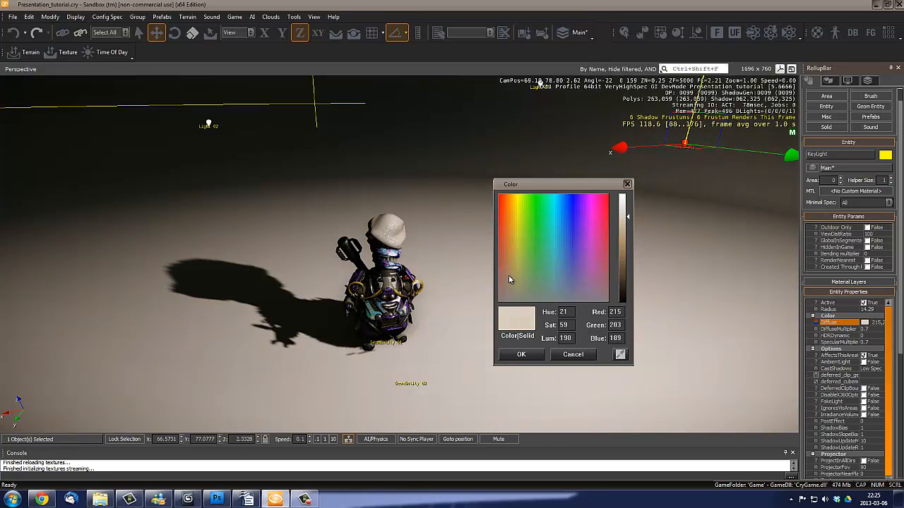
click(521, 354)
scroll(511, 308, up, 3)
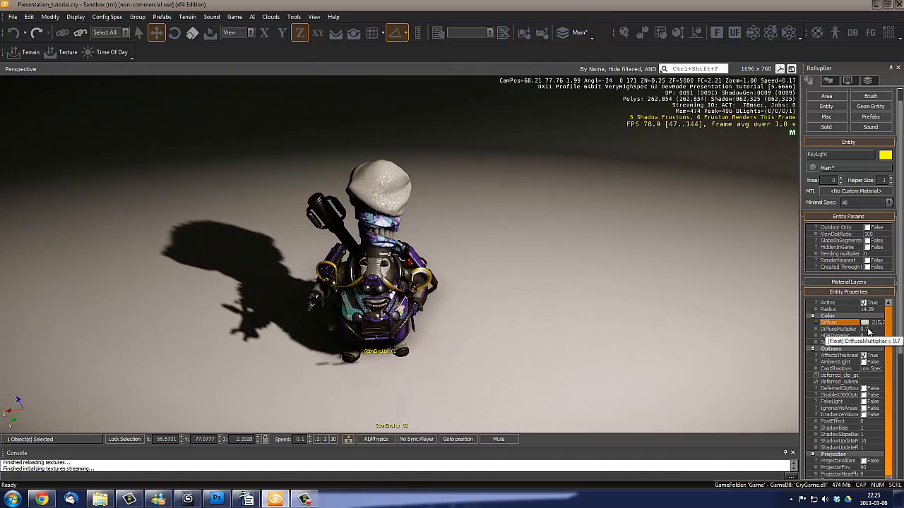
- Activate the Light_02 entity and rename it OrangeRimLight
scroll(462, 252, down, 4)
right_drag(462, 252, 460, 248)
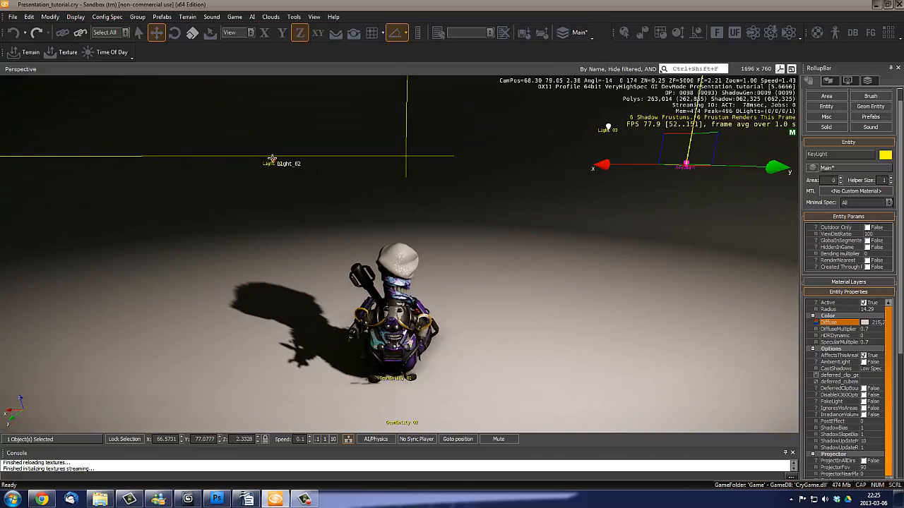
click(272, 159)
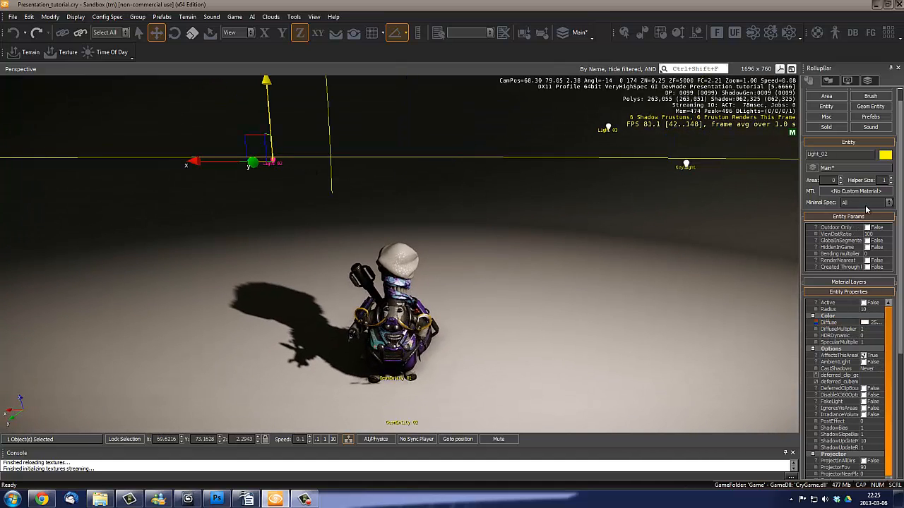
click(864, 303)
right_drag(484, 258, 512, 251)
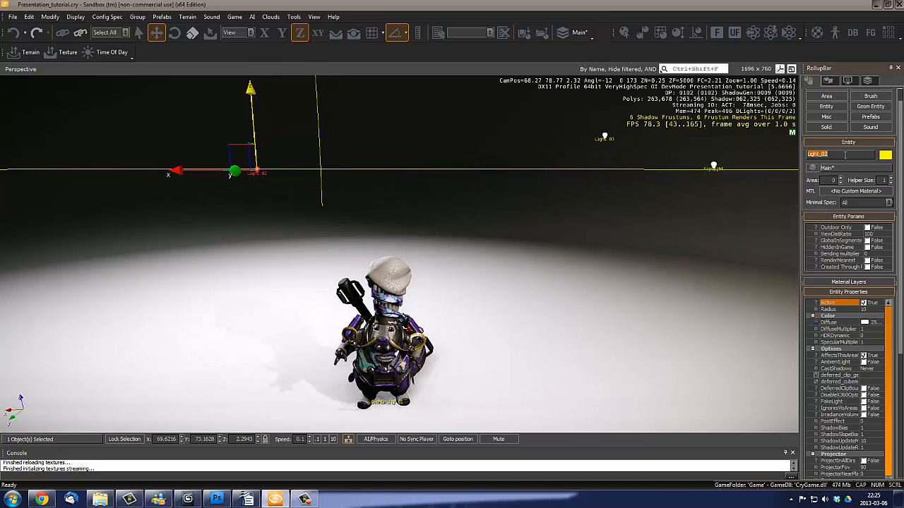
text(B)
text(range)
text(RimL)
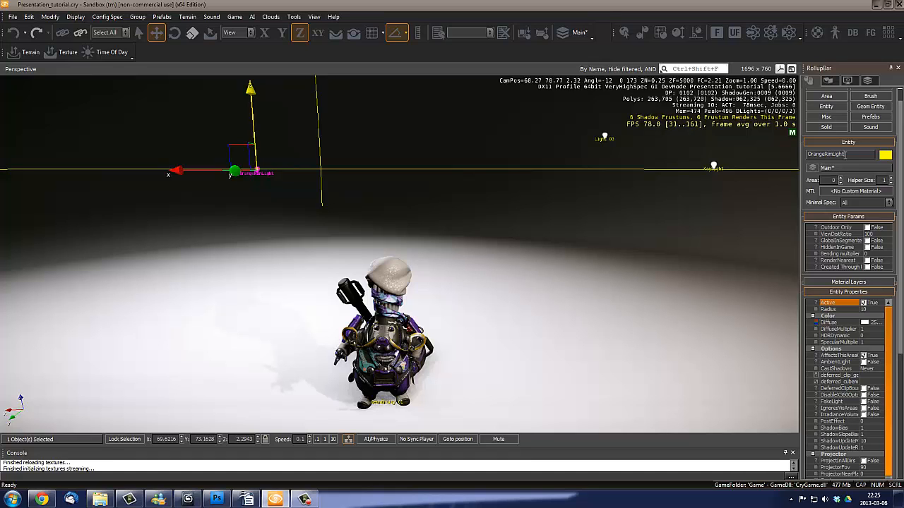
- Try a radius of 3 and then 4 for the OrangeRimLight
right_drag(472, 266, 472, 266)
key(s)
key(a)
click(871, 310)
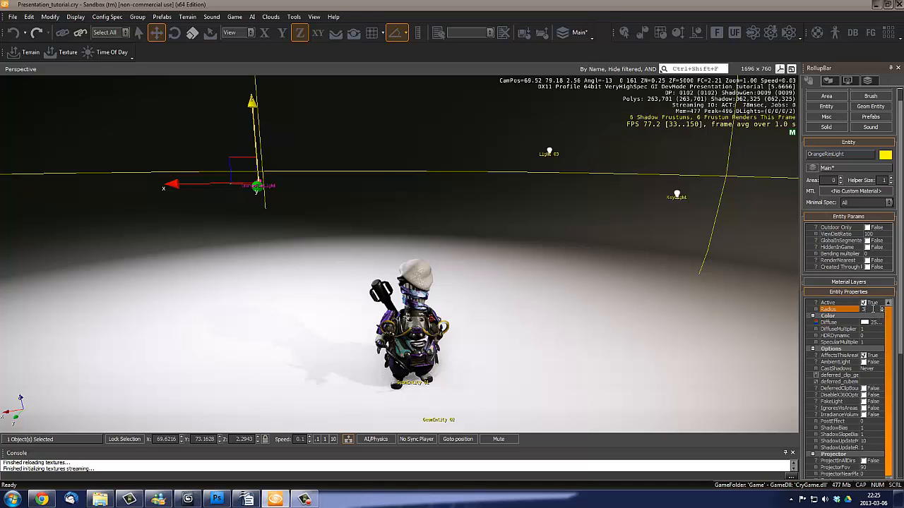
key(Return)
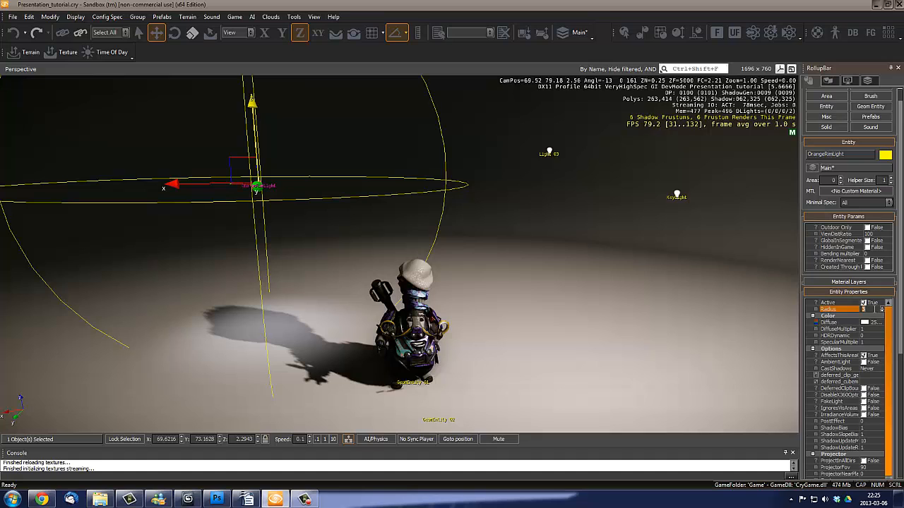
text(4)
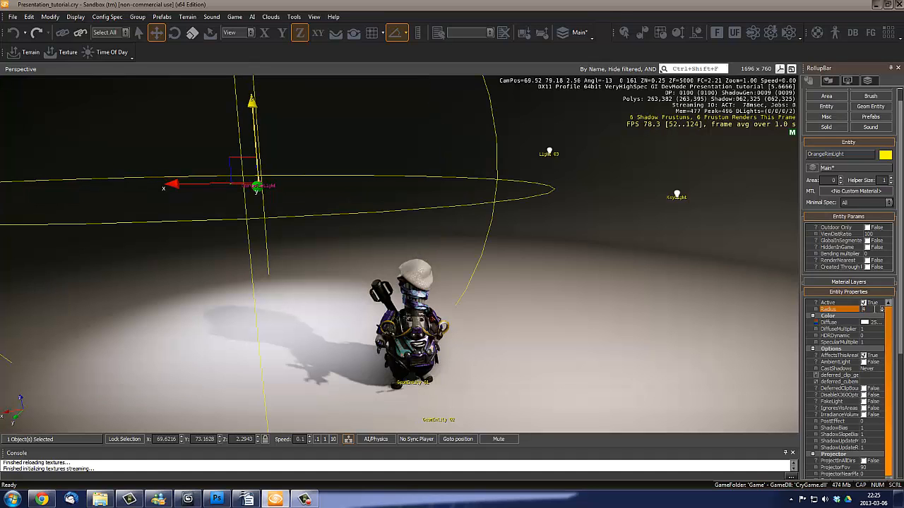
- Move the OrangeRimLight closer to the character, to about X 69.12, Y 74.44, Z 1.98
right_drag(345, 269, 364, 262)
key(a)
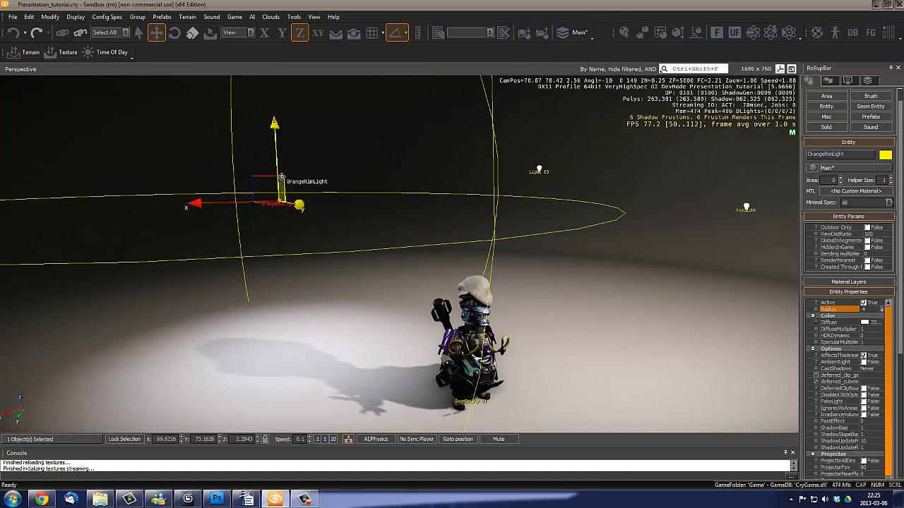
drag(286, 175, 321, 209)
right_drag(386, 232, 377, 233)
key(d)
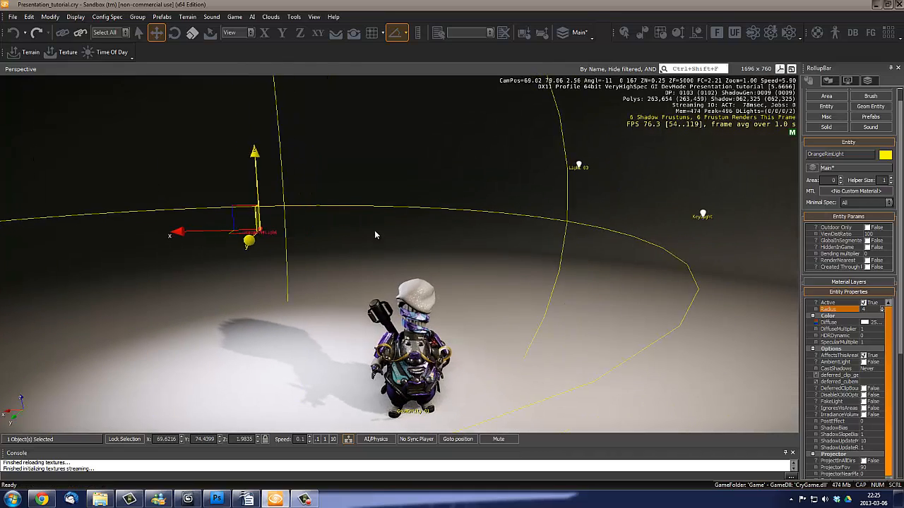
drag(194, 232, 243, 232)
right_drag(272, 239, 273, 242)
key(w)
key(s)
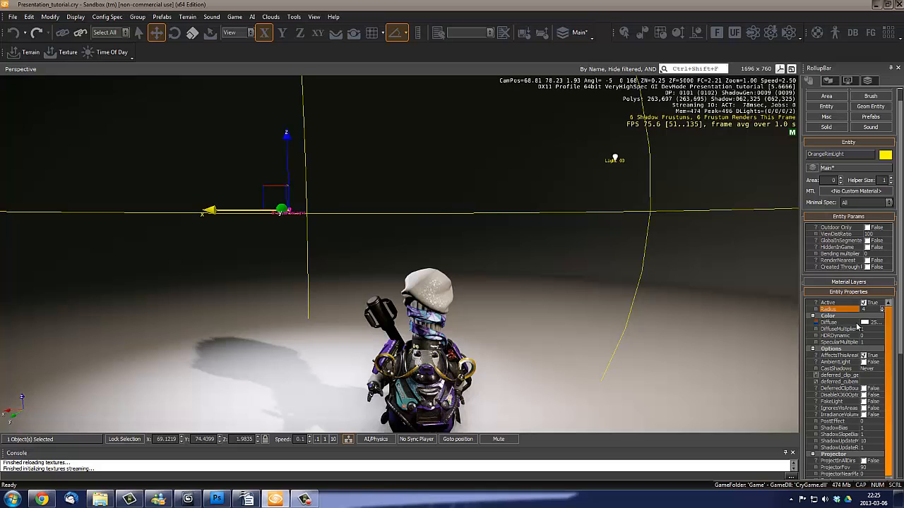
- Set the OrangeRimLight's radius to 3 and its CastShadows option to Low Spec
text(3)
key(Return)
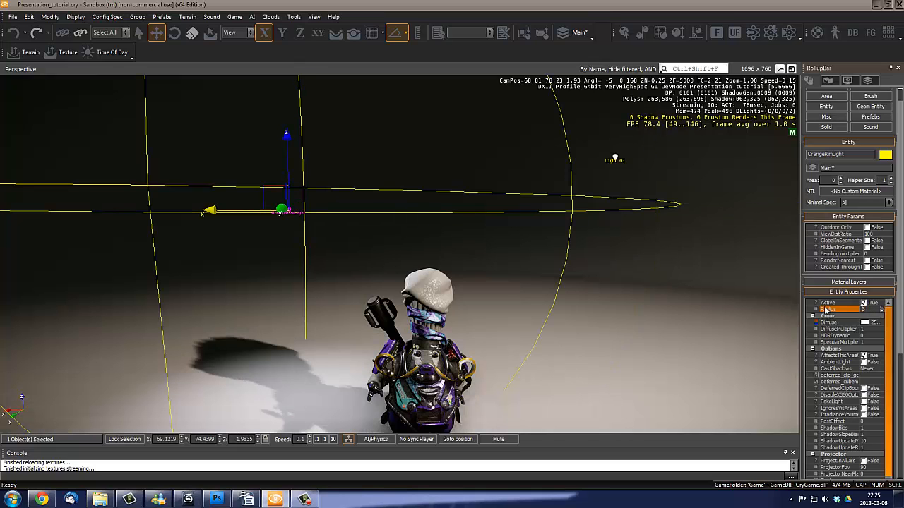
right_drag(365, 223, 364, 227)
key(s)
key(a)
key(w)
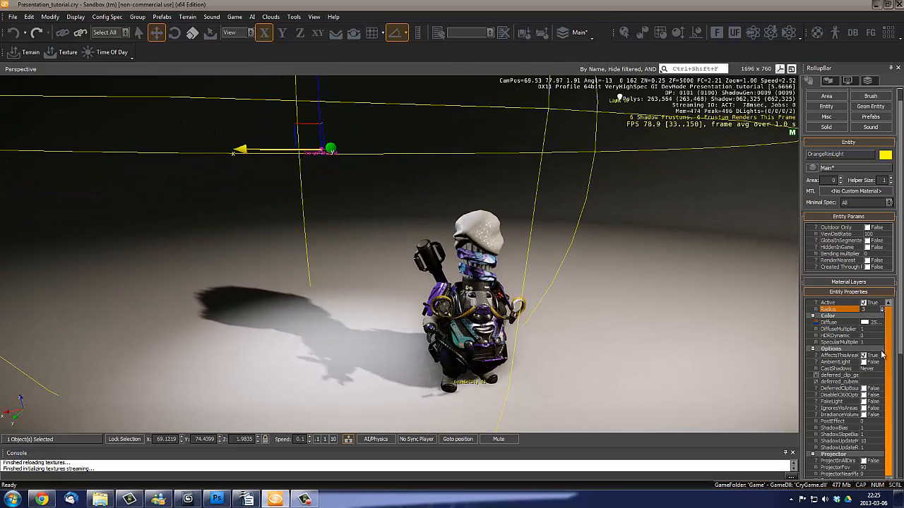
click(863, 373)
click(880, 368)
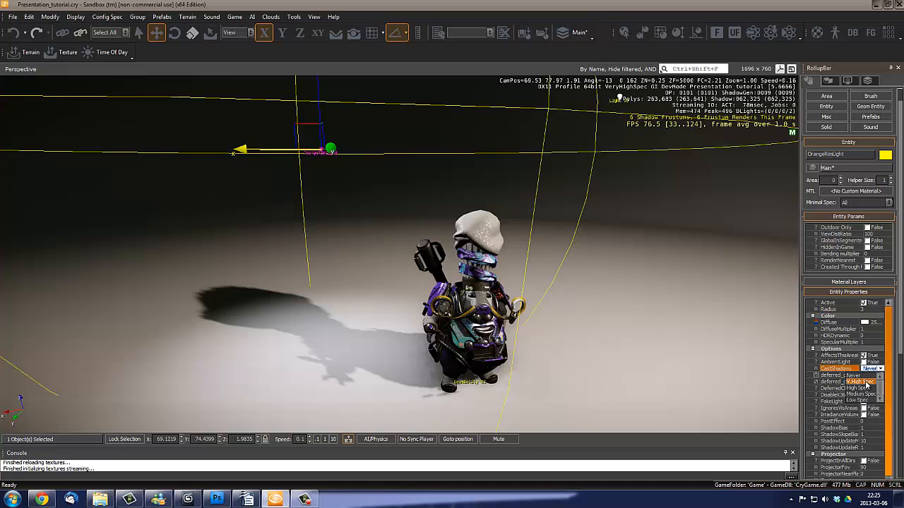
click(862, 400)
- Set the OrangeRimLight's diffuse color to a light orange with hue 19, saturation 162 and red 233
right_drag(557, 261, 557, 262)
key(d)
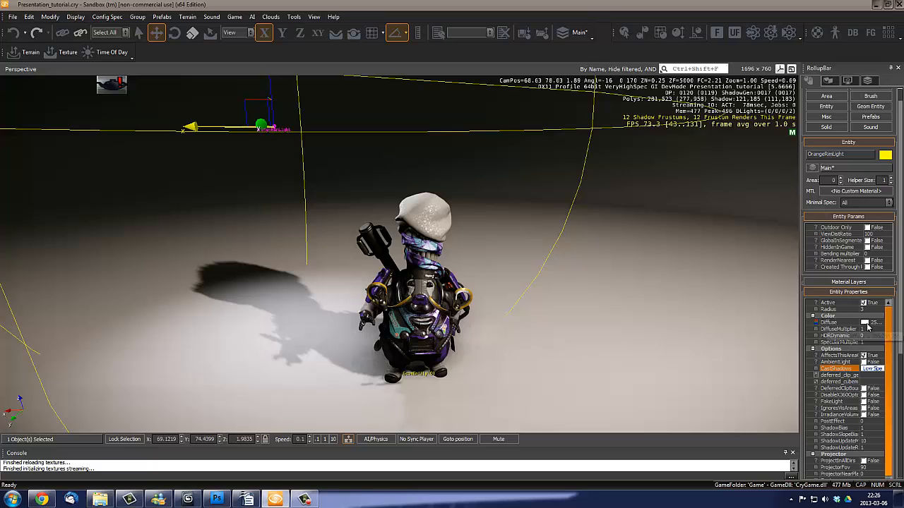
click(843, 322)
click(867, 323)
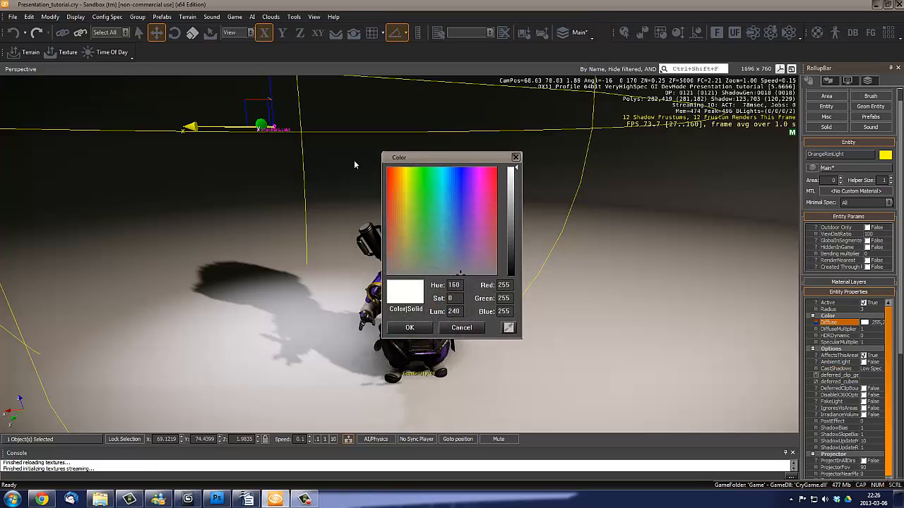
click(396, 215)
drag(509, 193, 515, 199)
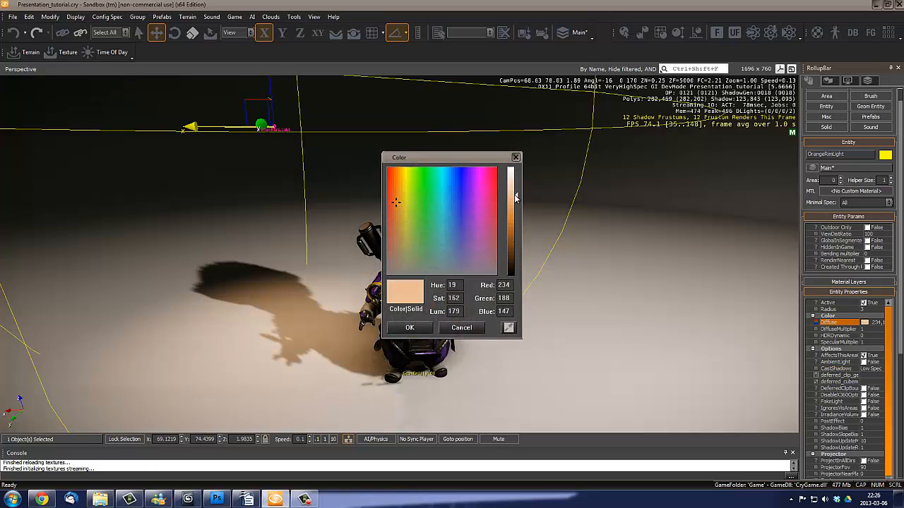
drag(467, 159, 627, 173)
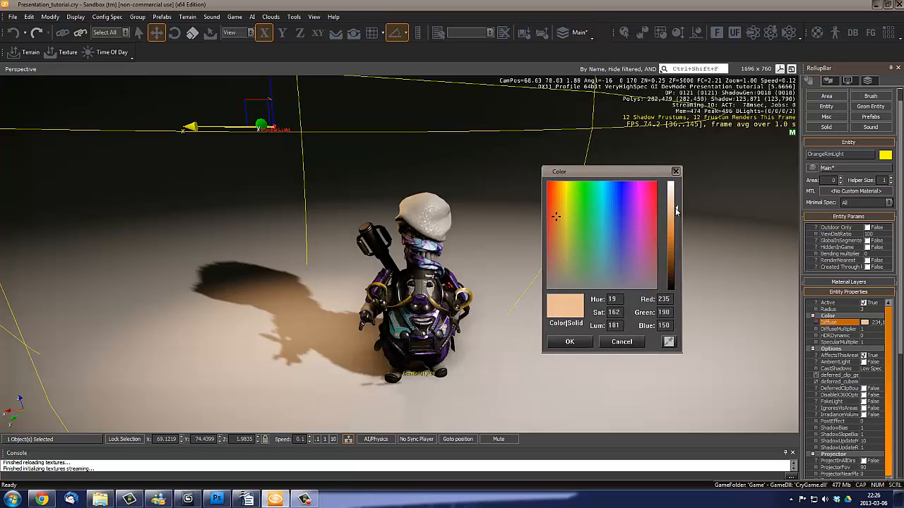
drag(676, 209, 677, 214)
click(569, 341)
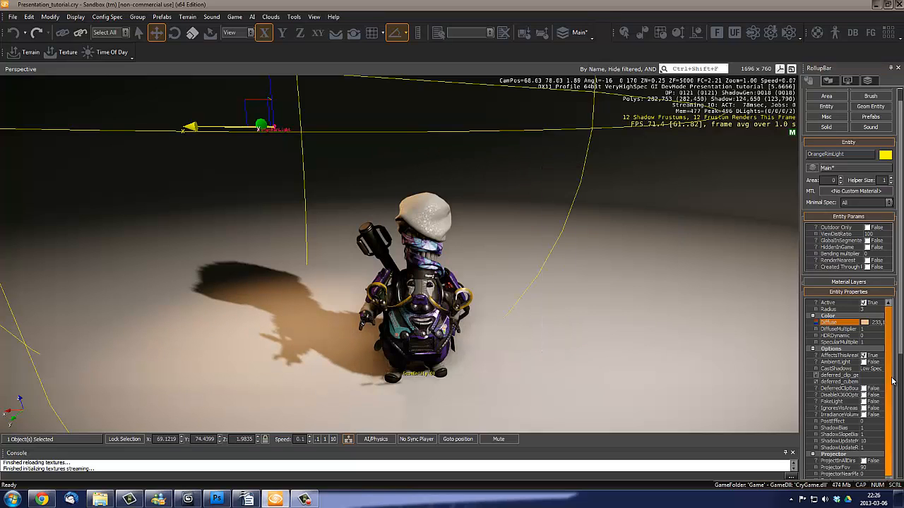
- Raise the DiffuseMultiplier and the SpecularMultiplier of the OrangeRimLight to 1.5 each
click(876, 330)
click(881, 328)
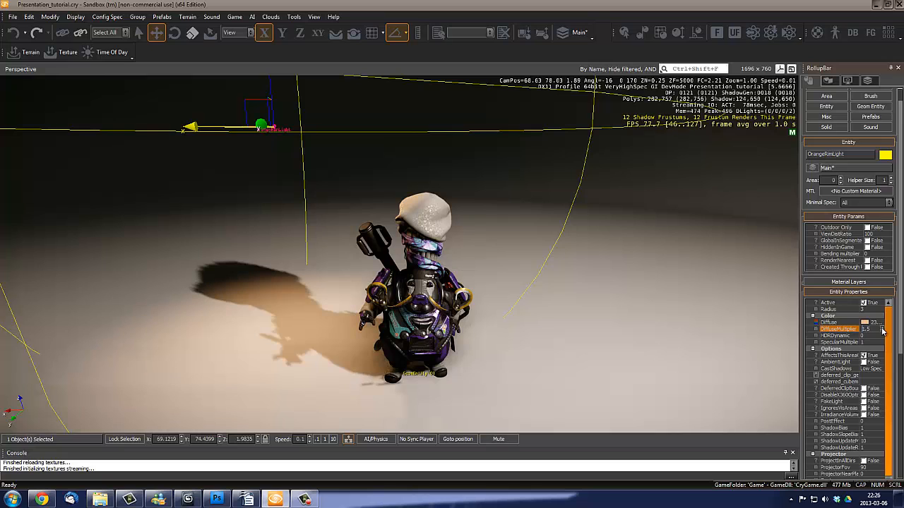
click(879, 342)
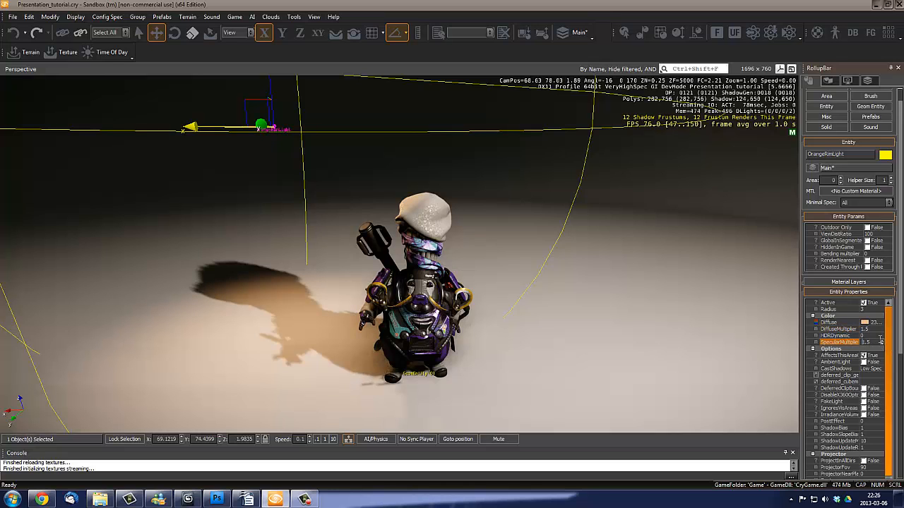
- Select the Light_03 entity on the other side of the character and rename it BlueRimLight
key(a)
right_drag(416, 273, 402, 287)
key(d)
key(s)
key(d)
right_drag(533, 282, 534, 278)
key(d)
key(s)
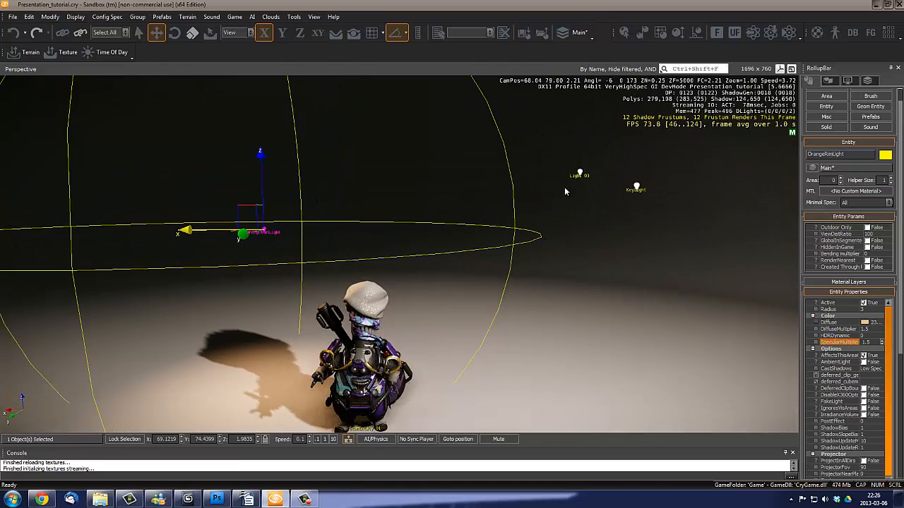
click(580, 175)
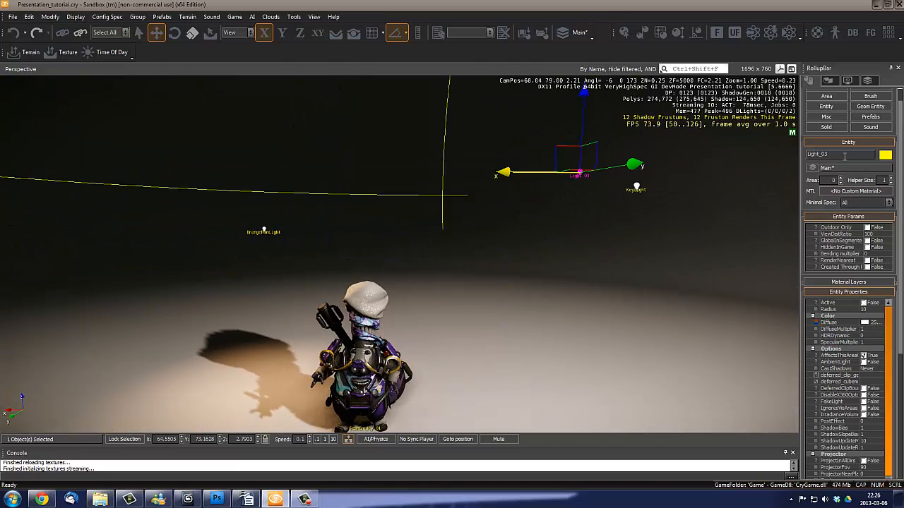
text(BlueR)
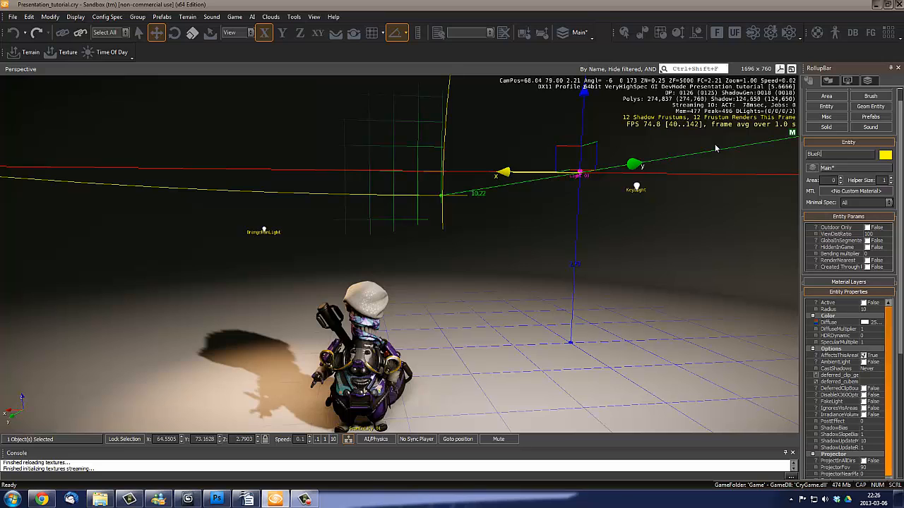
text(imLight)
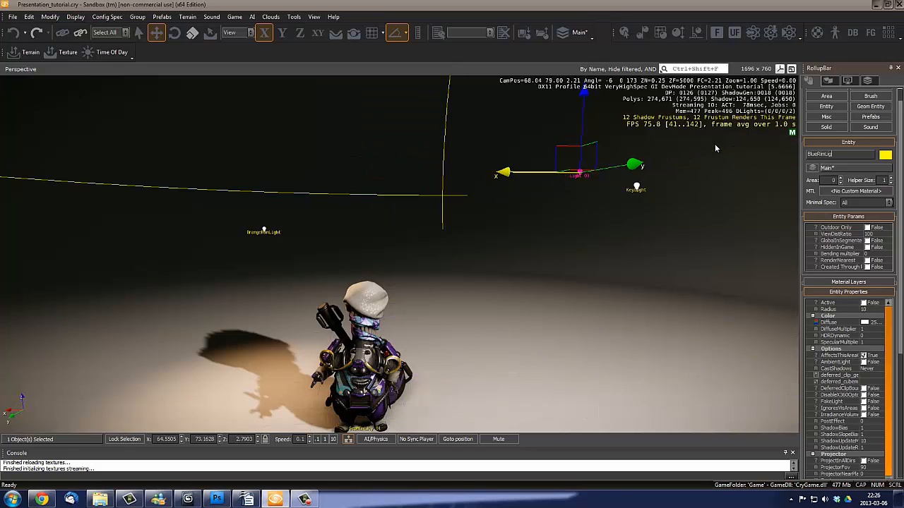
key(Return)
- Move the BlueRimLight behind the character, to about X 65.83, Y 74.28 and Z 2.02
right_drag(572, 274, 571, 294)
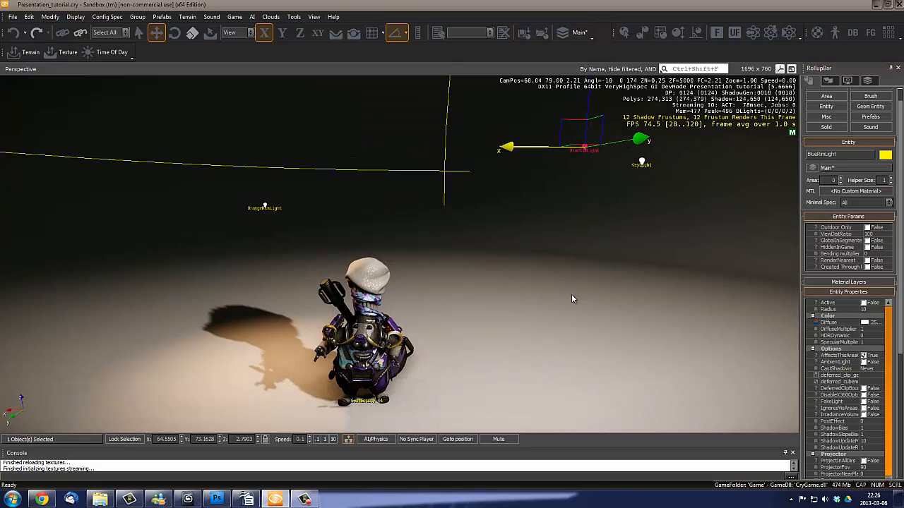
key(s)
key(a)
drag(582, 132, 500, 203)
key(d)
right_drag(583, 211, 590, 215)
key(s)
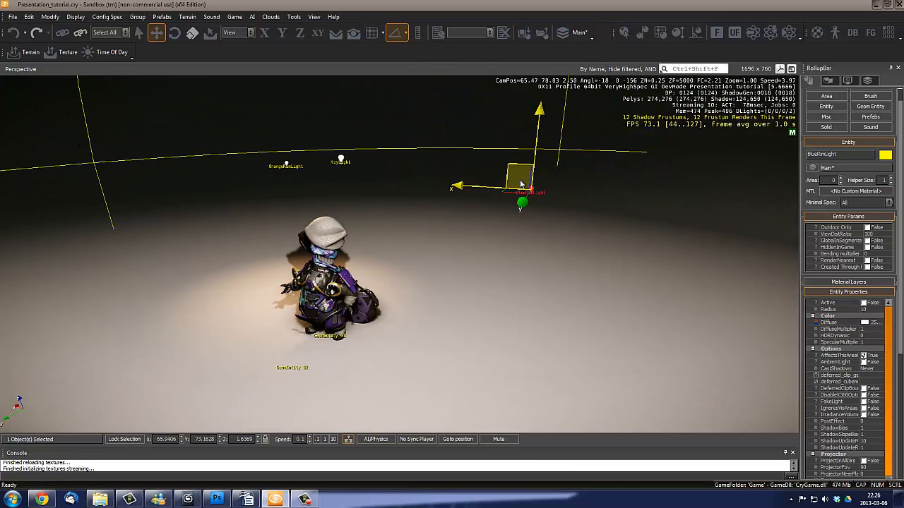
drag(505, 191, 507, 206)
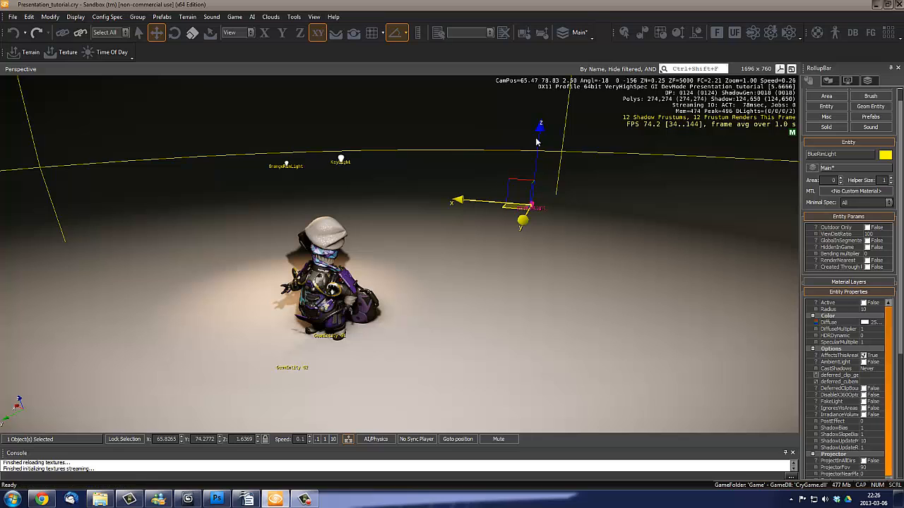
drag(538, 135, 543, 99)
key(a)
right_drag(500, 300, 491, 302)
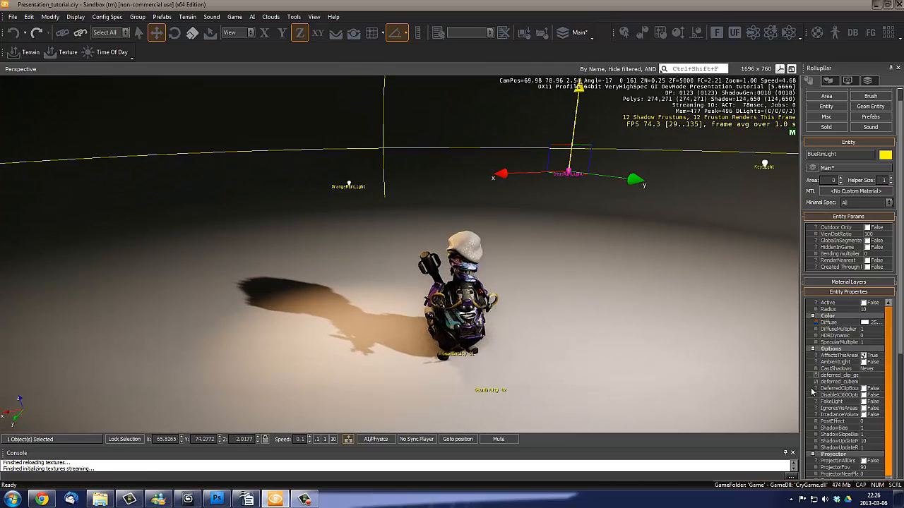
- Activate the BlueRimLight and set its radius to 4
click(863, 303)
scroll(533, 288, up, 2)
key(w)
key(d)
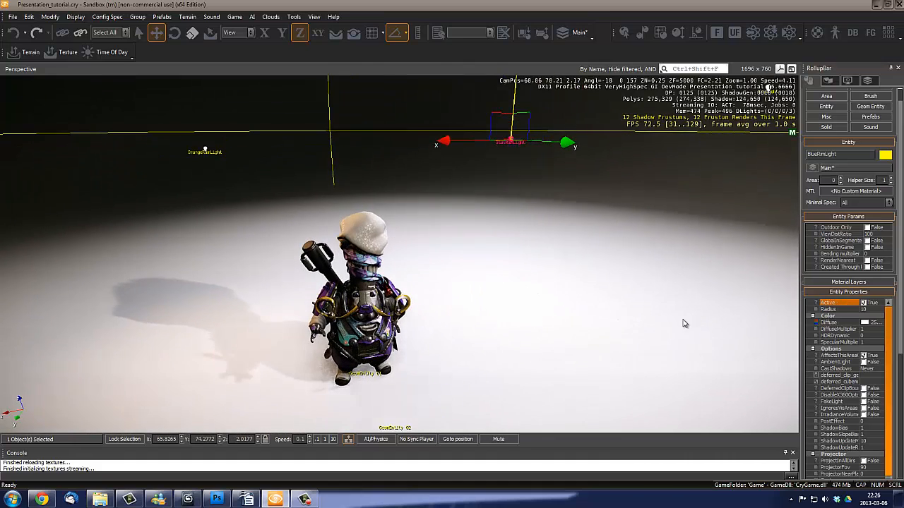
click(863, 309)
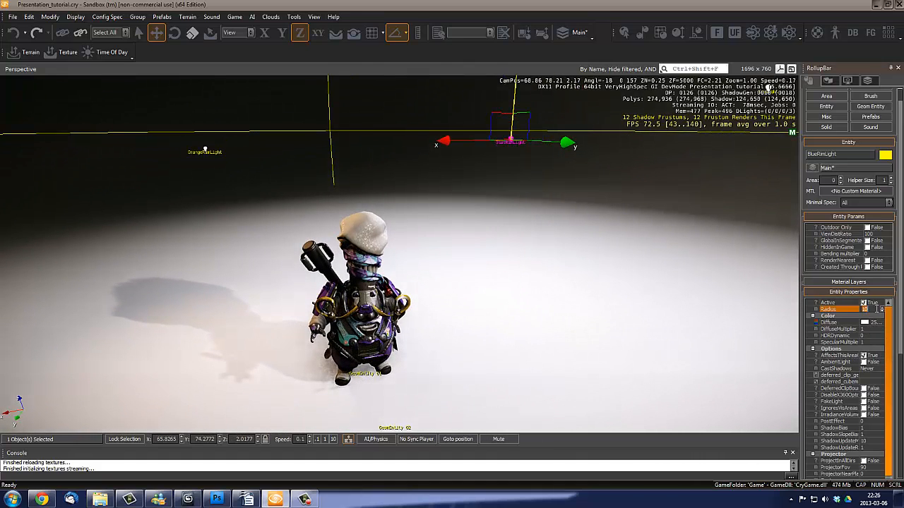
text(4)
key(Return)
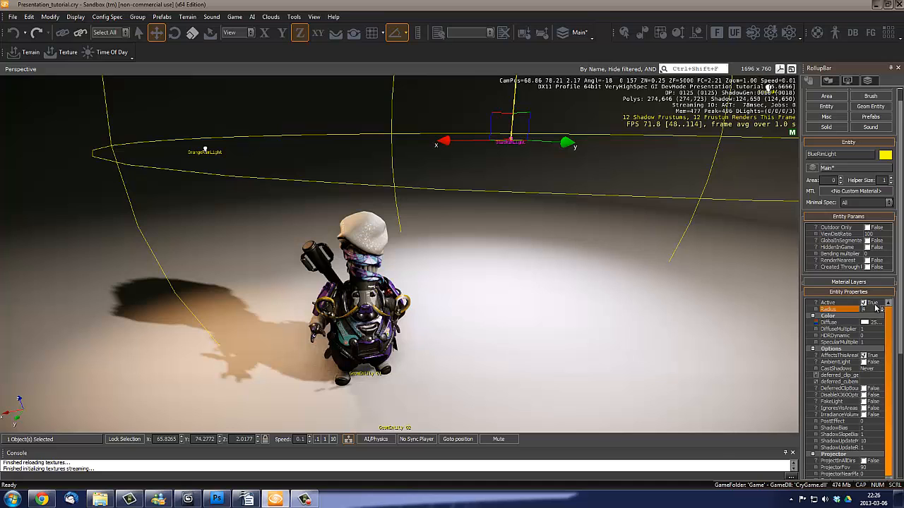
- Set the BlueRimLight's diffuse color to a soft blue with hue 142, saturation 126 and luminance 149
middle_drag(515, 297, 515, 276)
right_drag(515, 276, 513, 260)
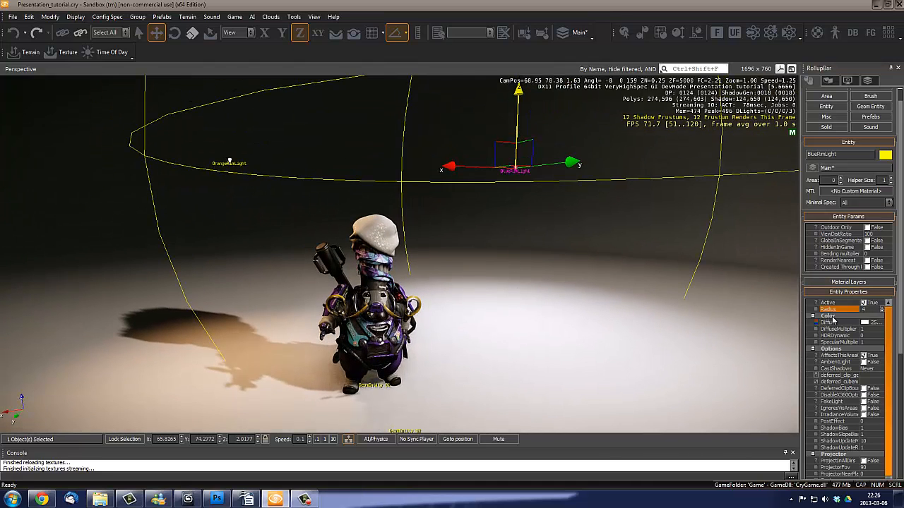
click(866, 323)
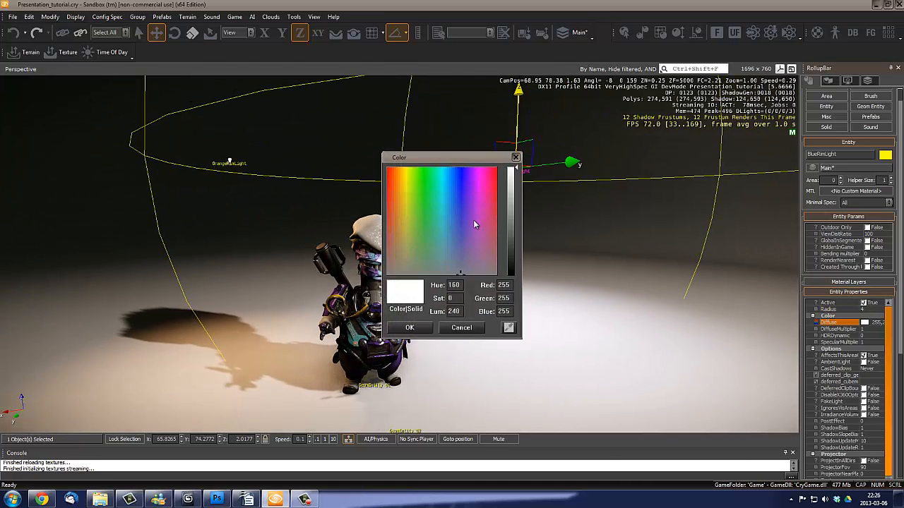
click(452, 218)
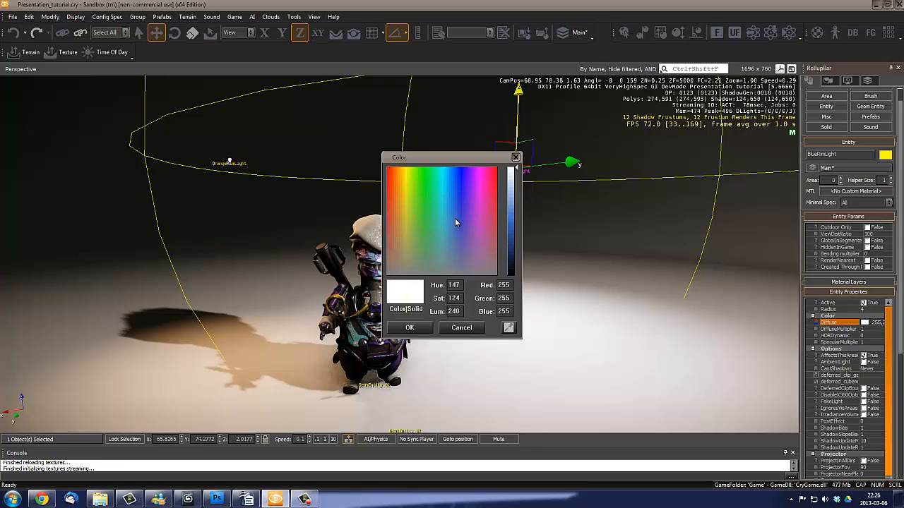
click(516, 209)
drag(516, 209, 516, 209)
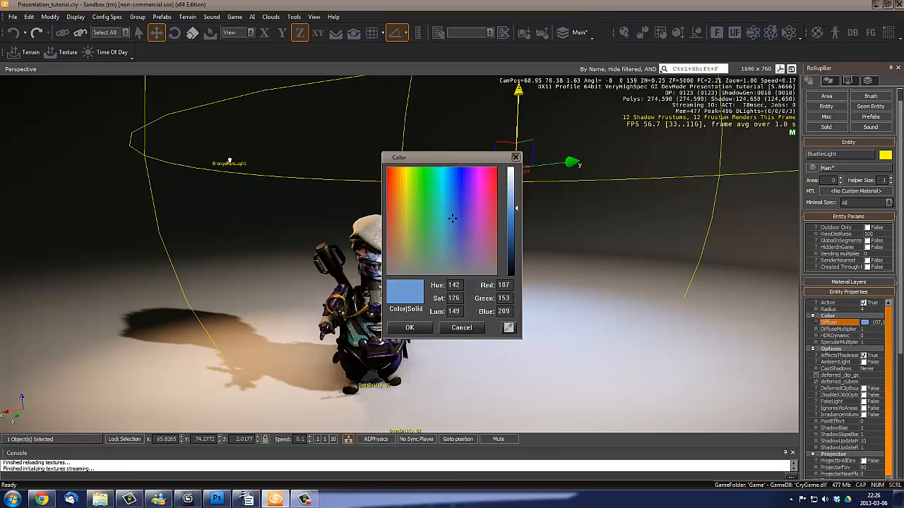
click(422, 332)
- Raise the DiffuseMultiplier and the SpecularMultiplier of the BlueRimLight to 2 each
right_drag(469, 301, 468, 301)
key(d)
key(w)
click(867, 329)
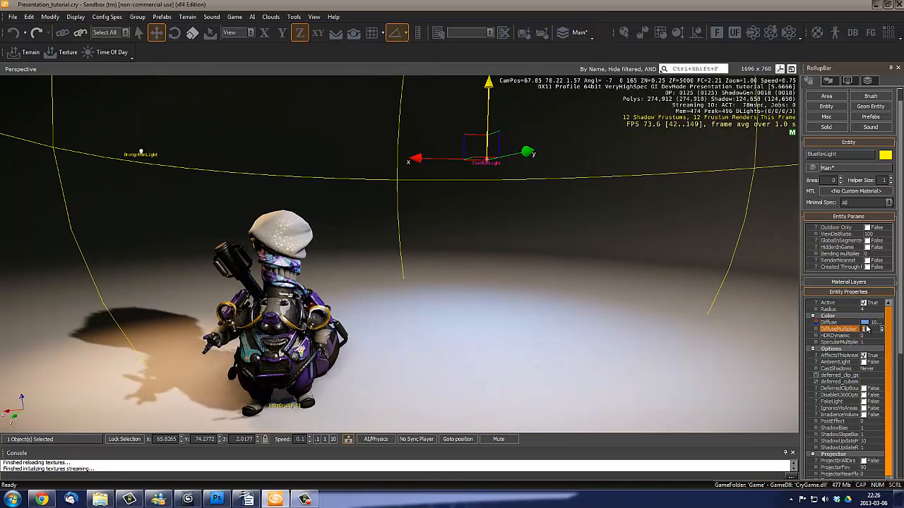
key(Return)
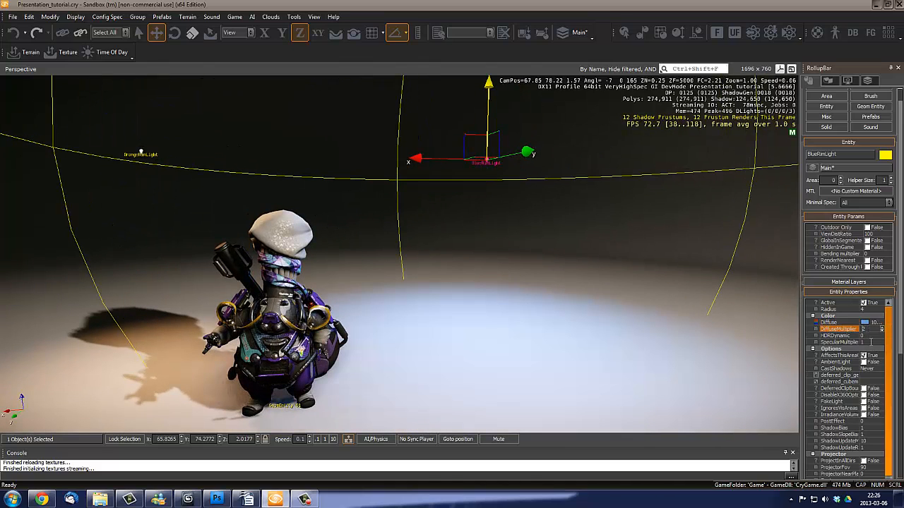
click(870, 342)
- Shift the BlueRimLight slightly along its X and Y axes to about X 66.18 and Y 74.35
key(a)
right_drag(517, 324, 519, 325)
drag(464, 133, 432, 122)
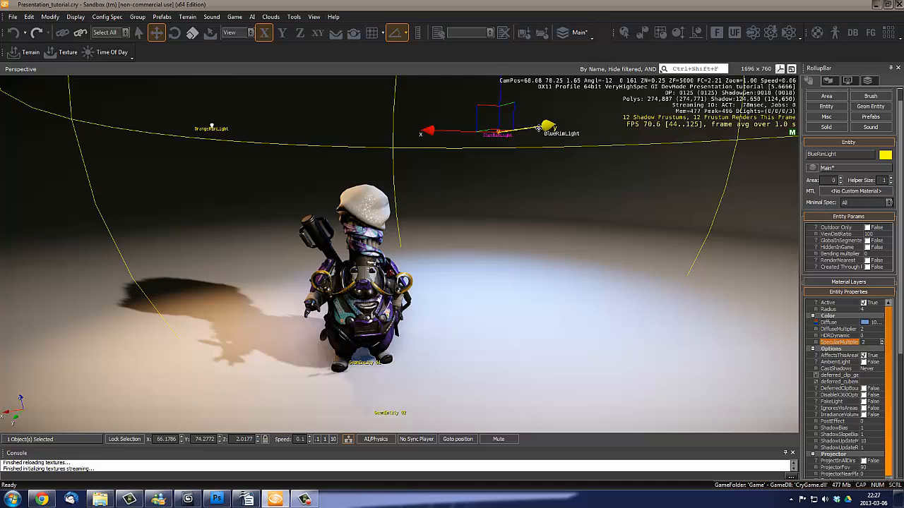
drag(545, 125, 539, 250)
right_drag(539, 247, 533, 265)
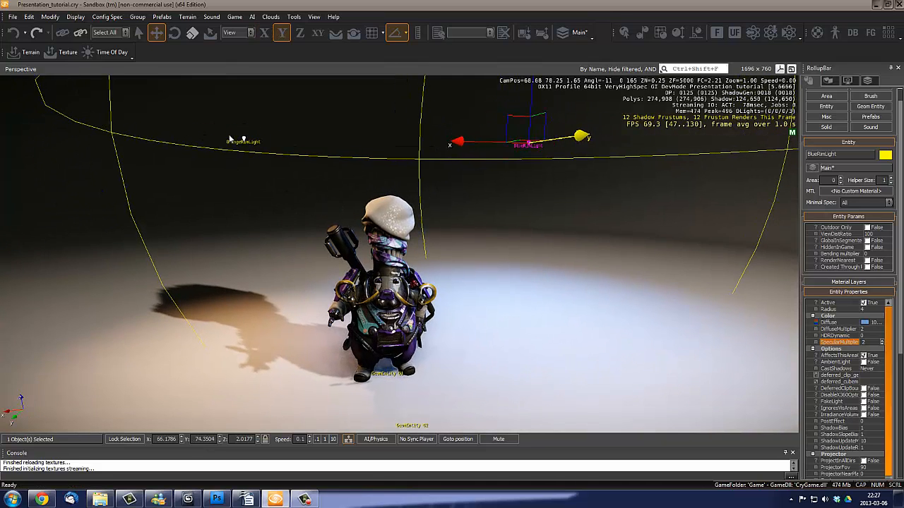
- Select the OrangeRimLight and nudge its position slightly along the X and Y axes
click(244, 138)
drag(180, 139, 176, 139)
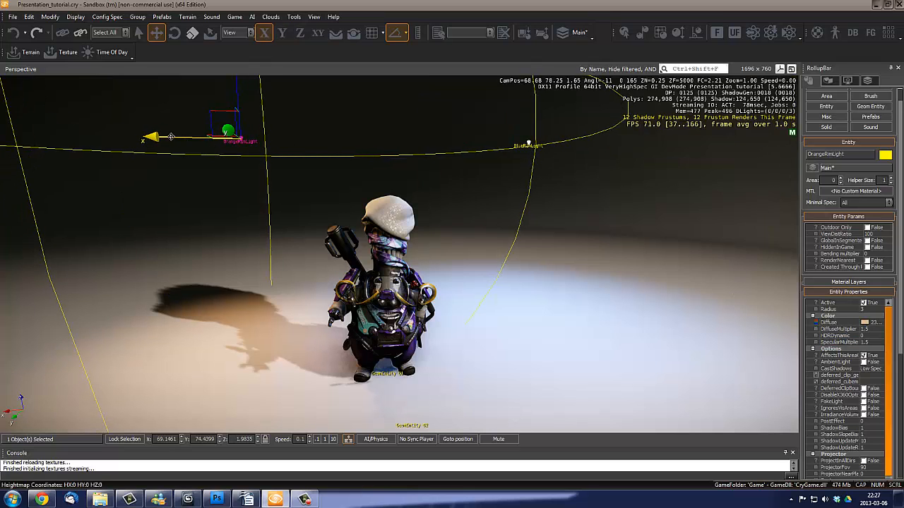
alt+middle_drag(189, 157, 177, 165)
right_drag(178, 164, 184, 162)
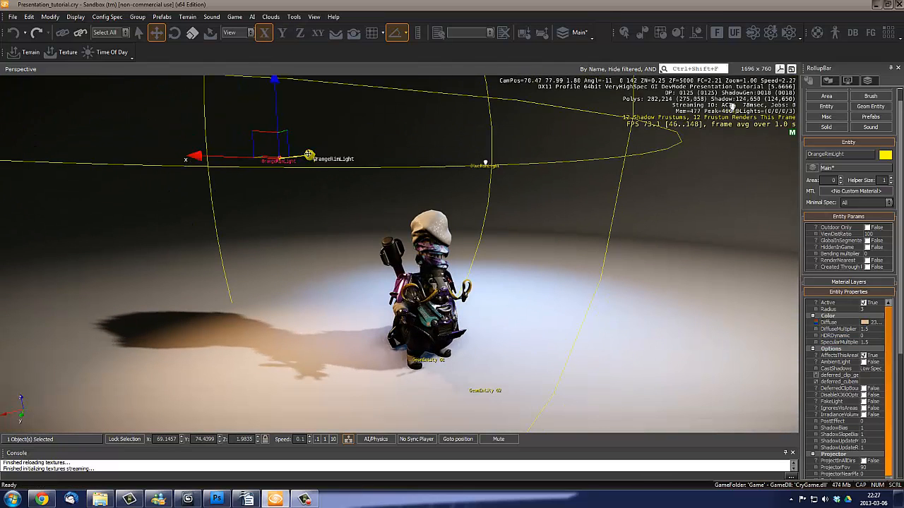
drag(311, 155, 315, 155)
- Select the BlueRimLight and set its CastShadows option to Low Spec
click(486, 165)
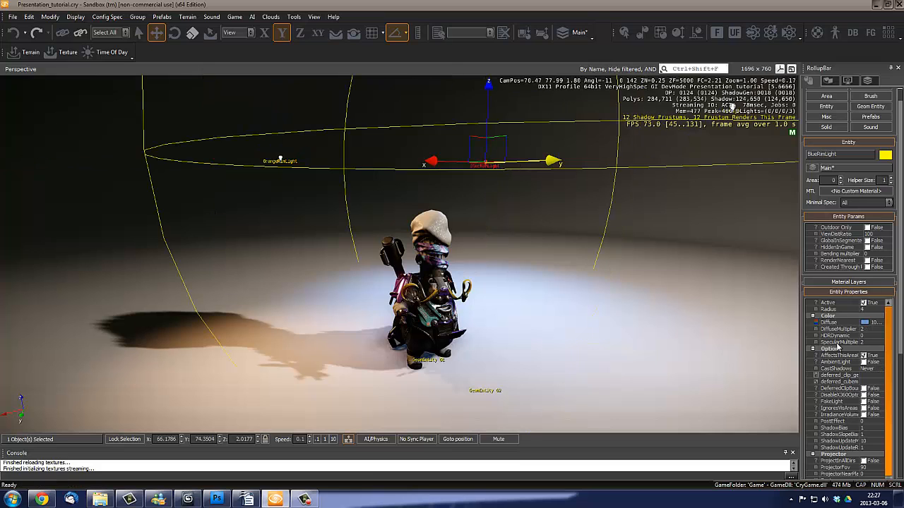
click(878, 370)
click(880, 369)
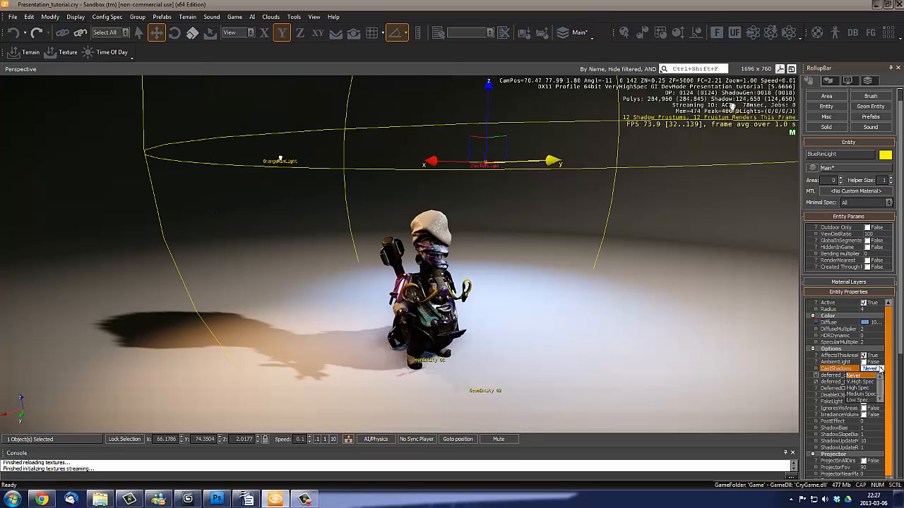
click(870, 401)
- Deselect the light and examine the three-light setup on the character and floor from several angles
mouse_move(527, 303)
right_down()
mouse_move(527, 311)
mouse_move(526, 300)
right_up()
key(w)
key(s)
key(d)
key(s)
key(a)
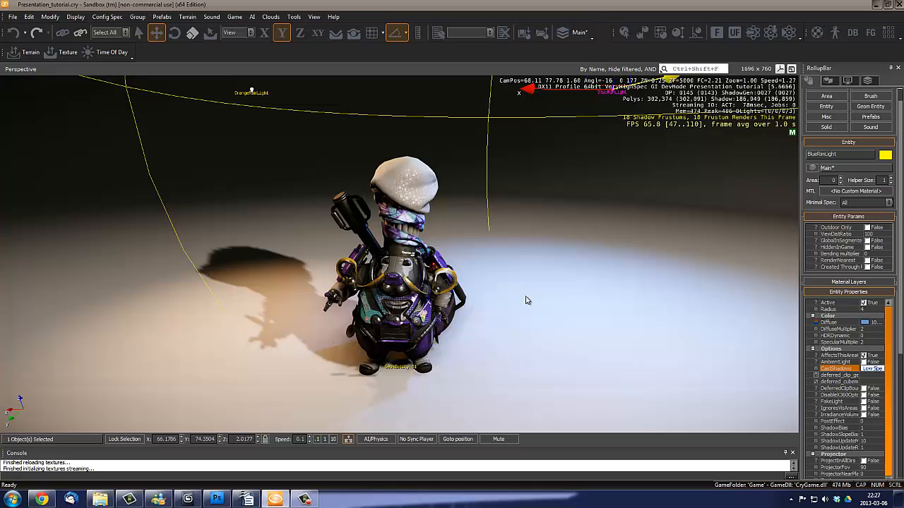
right_drag(494, 343, 516, 312)
click(495, 329)
key(s)
key(w)
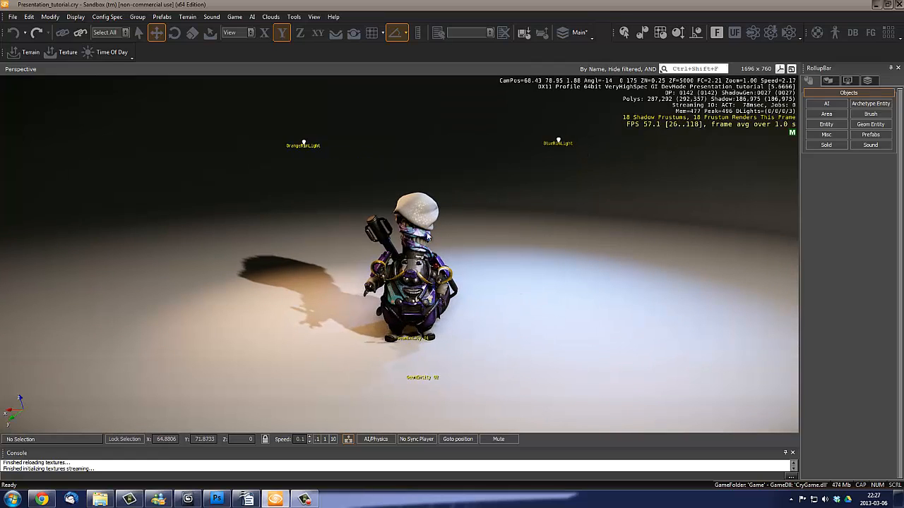
key(a)
right_drag(498, 256, 497, 254)
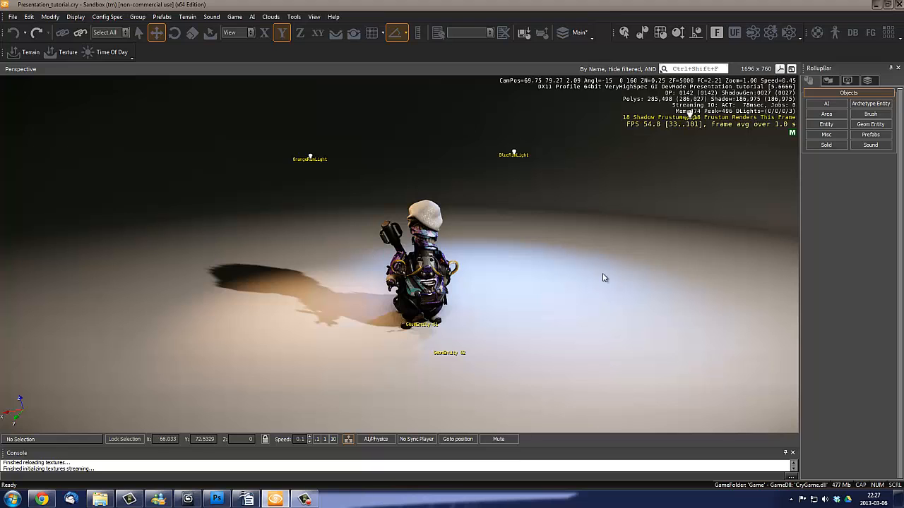
key(w)
right_drag(522, 283, 559, 277)
key(d)
key(s)
key(w)
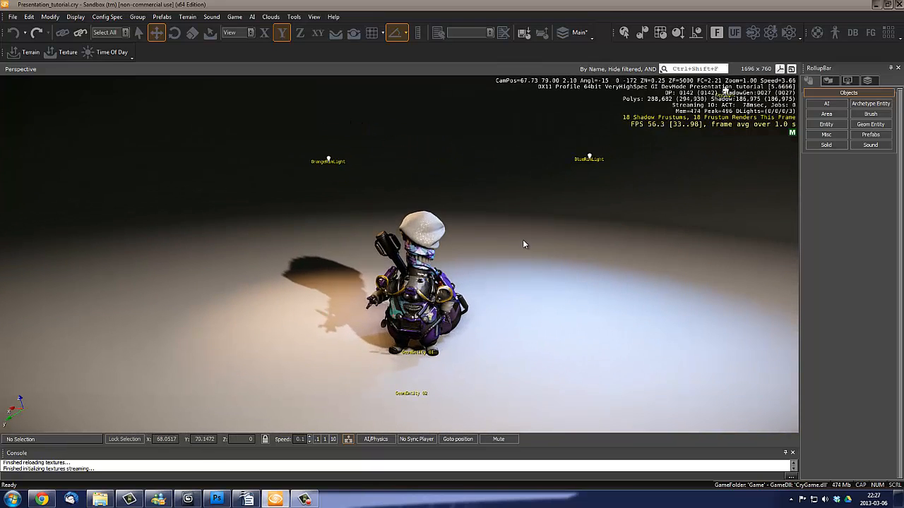
key(s)
right_drag(523, 241, 519, 250)
right_drag(510, 286, 508, 286)
key(a)
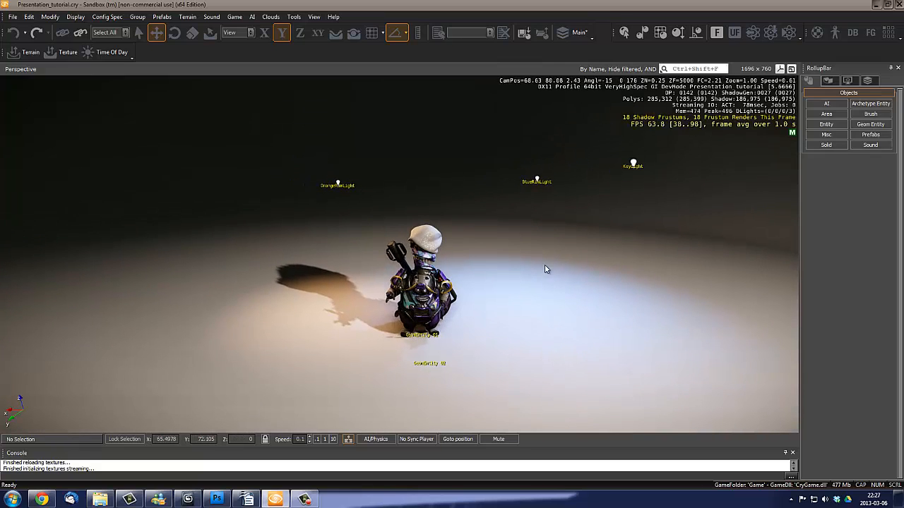
- Open the Material Editor and place its window beside the character so the scene stays in view
key(m)
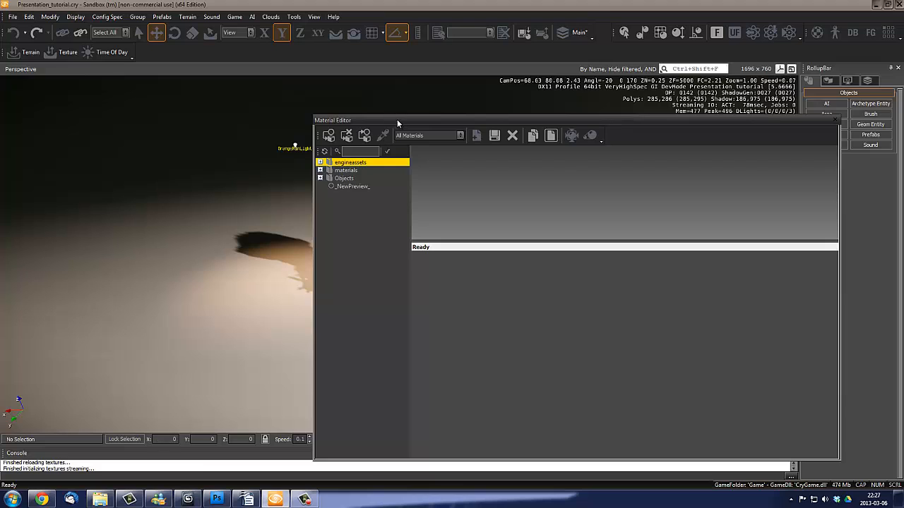
drag(396, 123, 557, 130)
right_drag(379, 221, 379, 222)
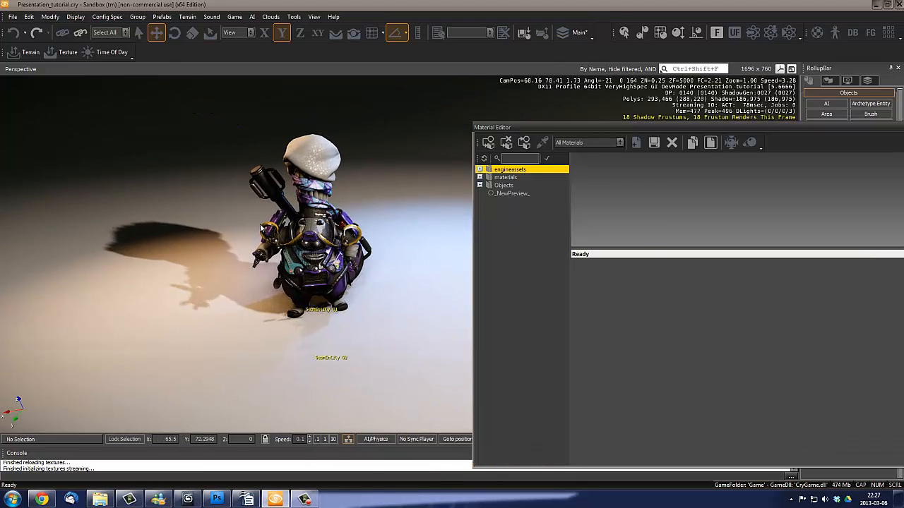
key(s)
right_drag(285, 215, 284, 215)
right_drag(318, 259, 318, 258)
- Pick the backdrop's Floor material from the scene and reposition the Material Editor so its settings are accessible
click(535, 145)
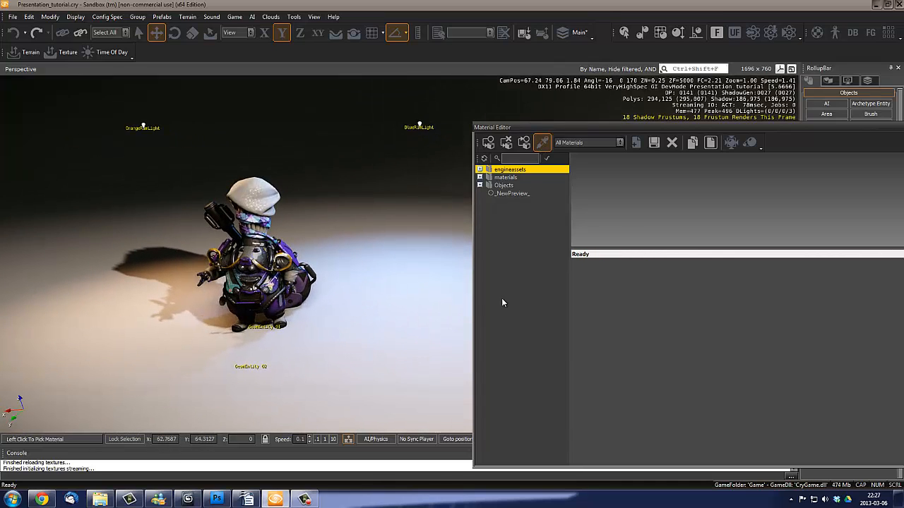
click(388, 286)
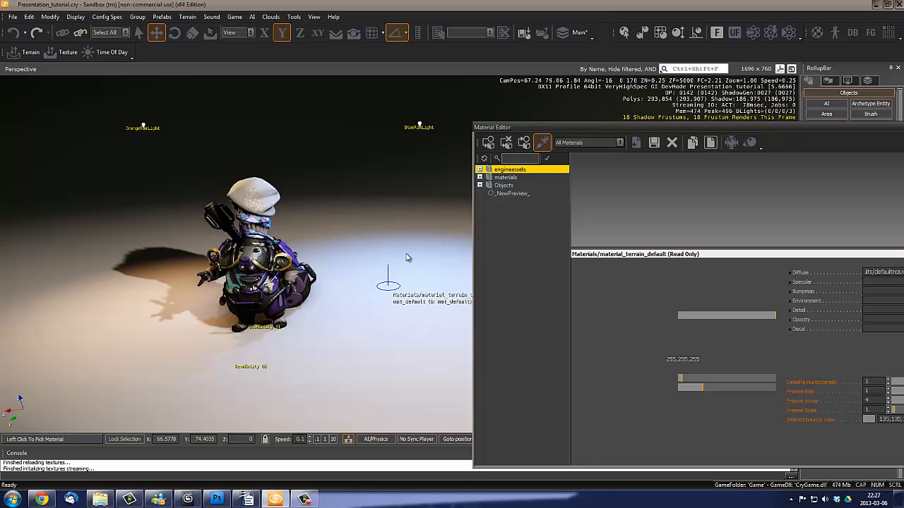
click(538, 144)
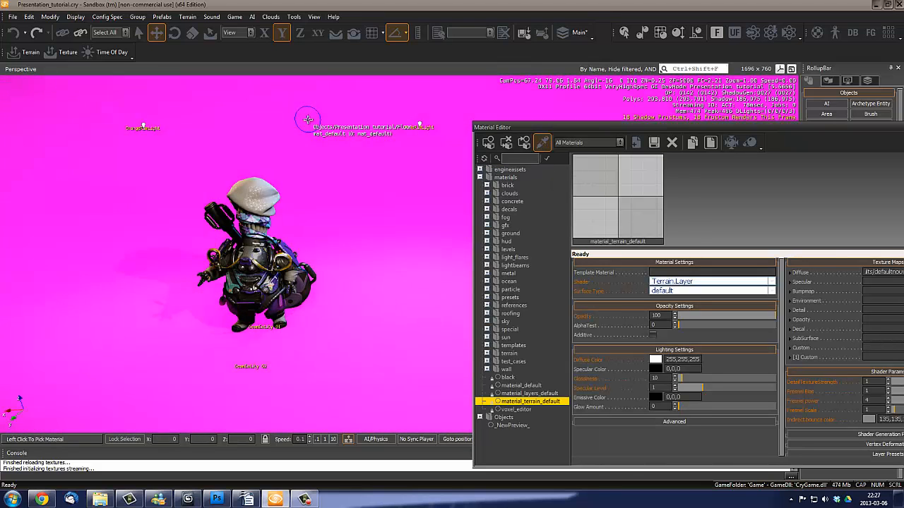
click(307, 118)
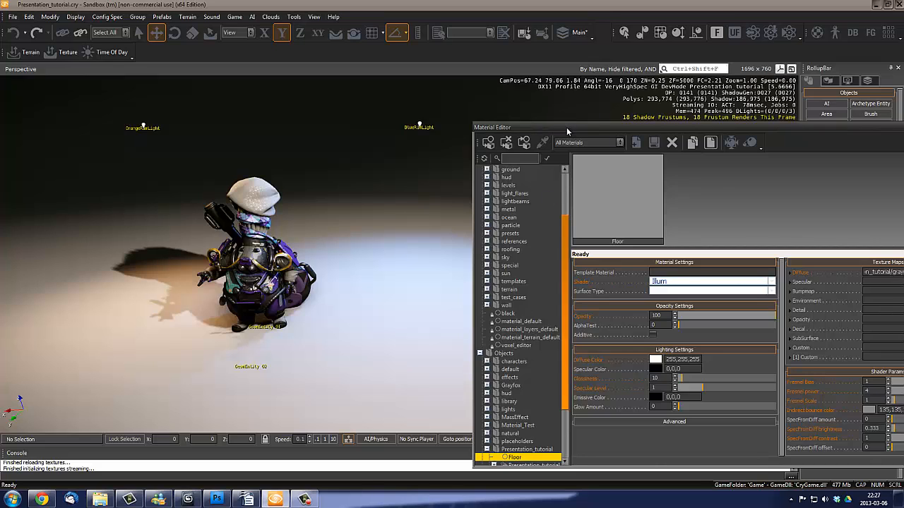
drag(566, 128, 564, 101)
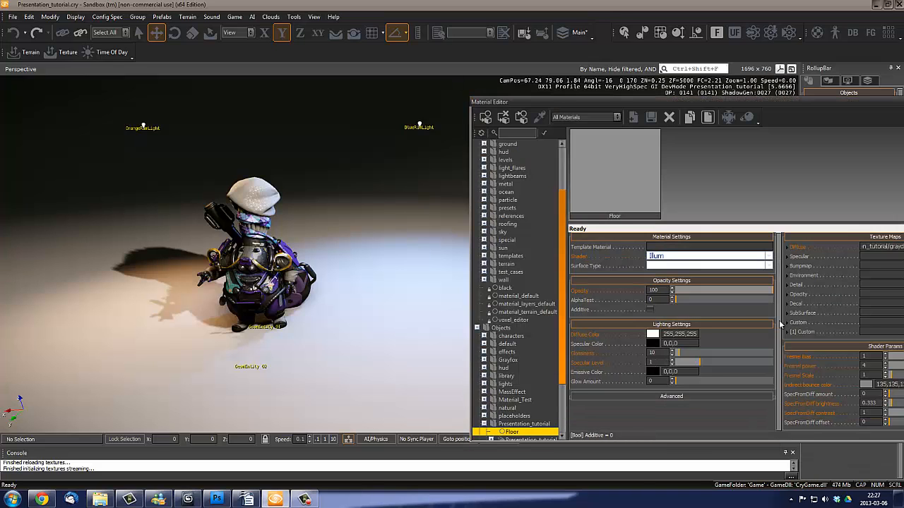
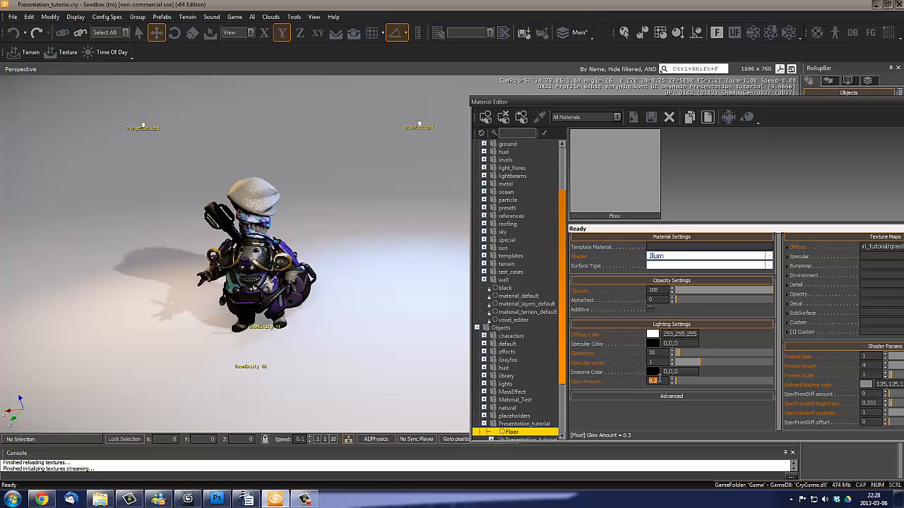
- Set the Floor material's glow amount to 0 and try a dark grey emissive colour of about 76,76,76 instead
text(0)
key(Return)
click(653, 372)
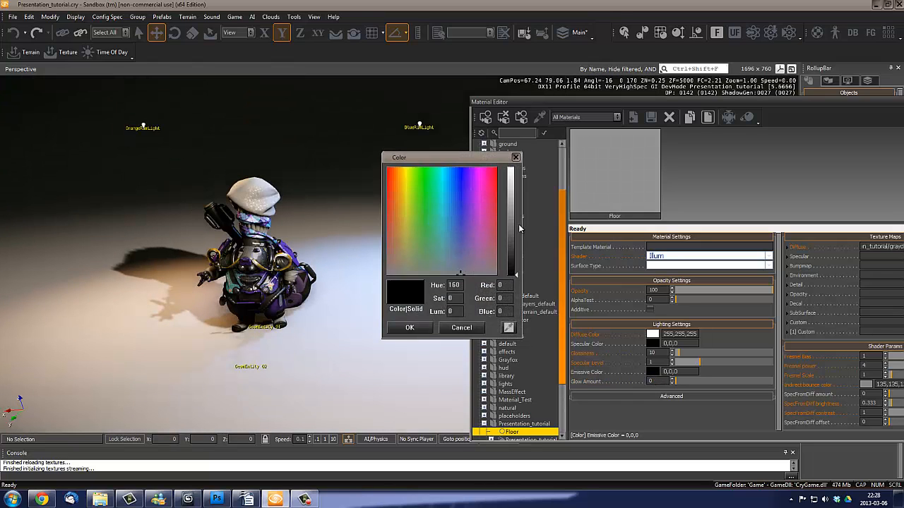
drag(513, 262, 515, 243)
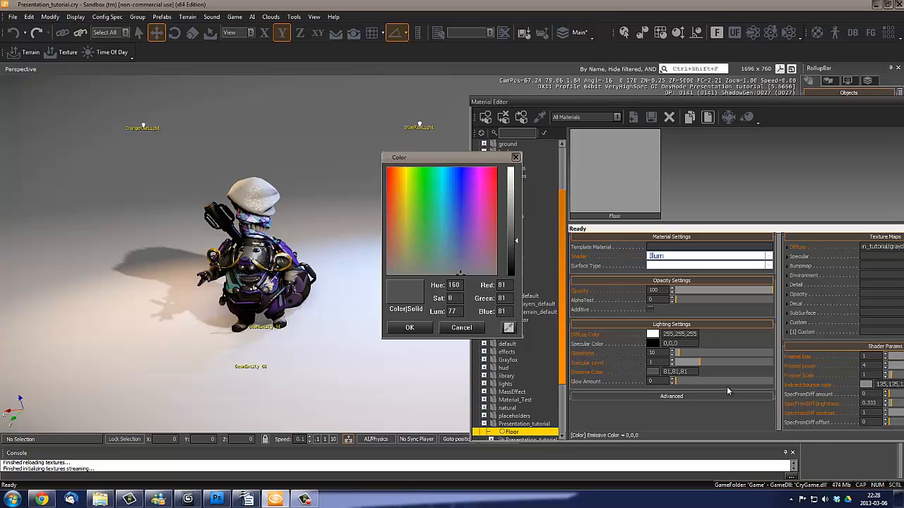
drag(516, 245, 516, 252)
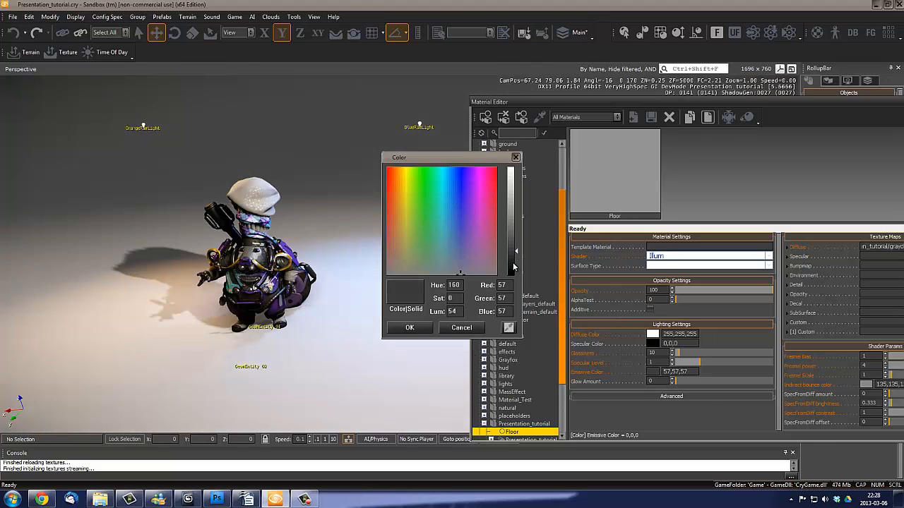
drag(513, 250, 515, 242)
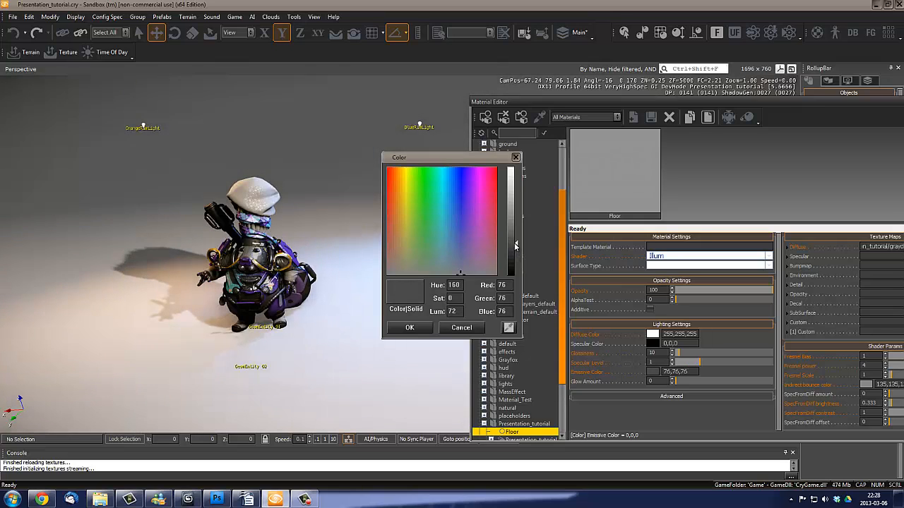
click(462, 327)
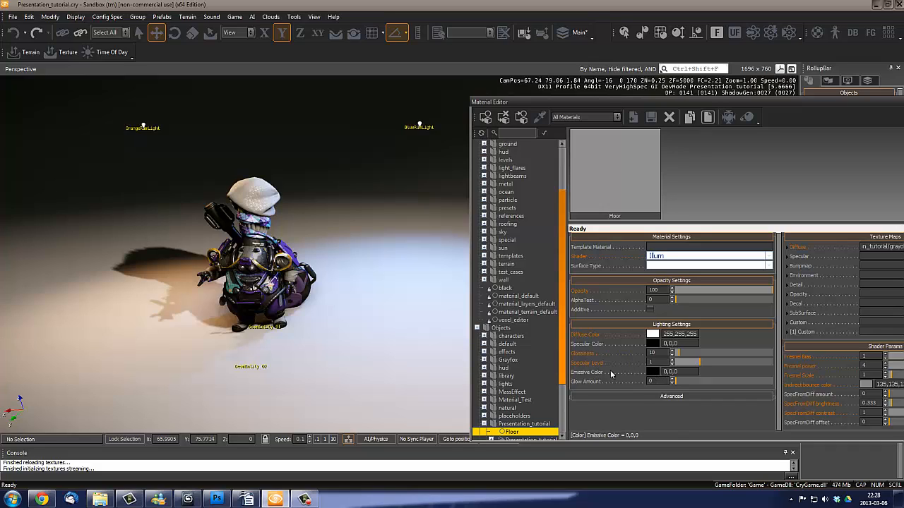
- Set the Floor material's glow amount to 0.3 again and compare the backdrop
click(657, 380)
key(Return)
right_drag(353, 346, 353, 348)
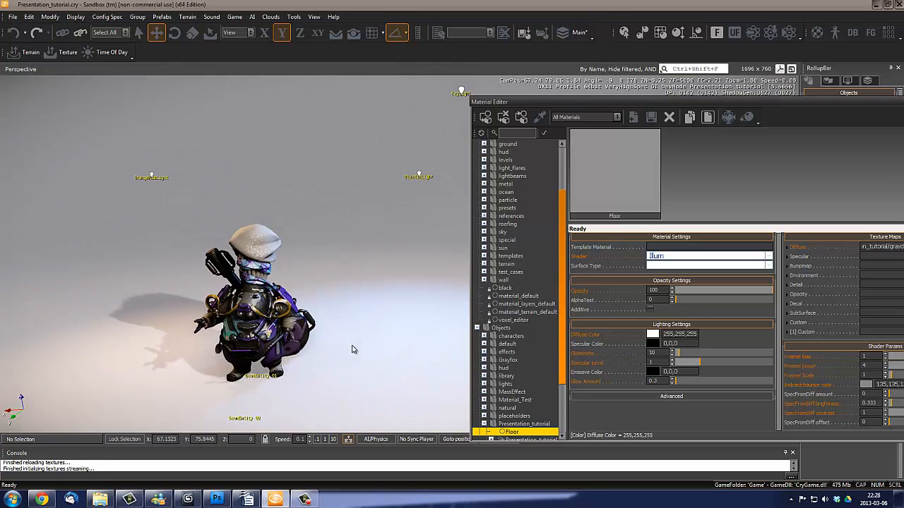
- Set the Floor material's glow amount to 0.5 and check the backdrop around the character
double_click(653, 381)
key(Return)
right_drag(377, 311, 312, 320)
key(s)
key(w)
key(w)
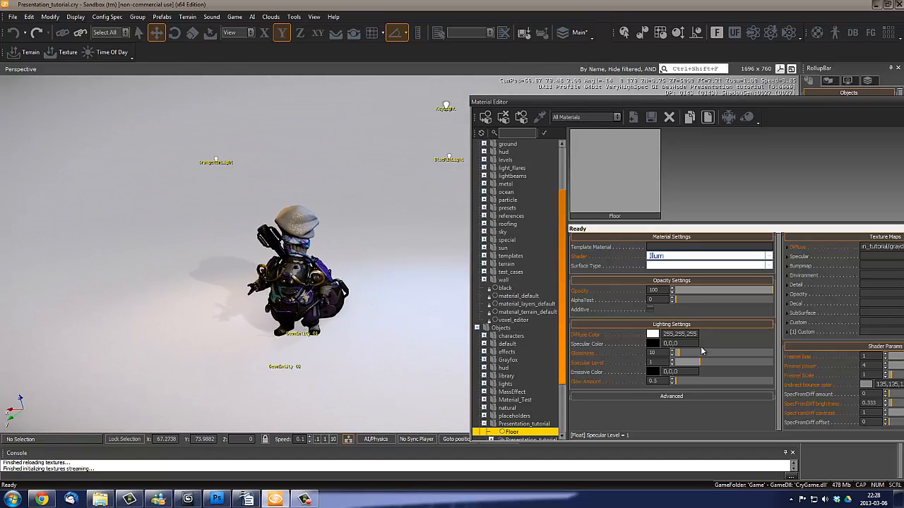
- Try green, teal and blue diffuse colours on the Floor material and settle on a dark blue-grey of 46,51,54
drag(742, 101, 734, 69)
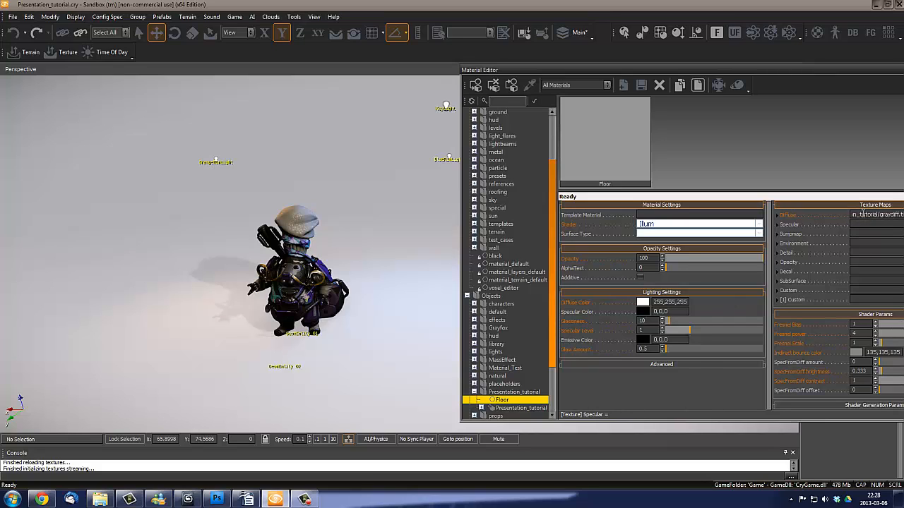
click(643, 302)
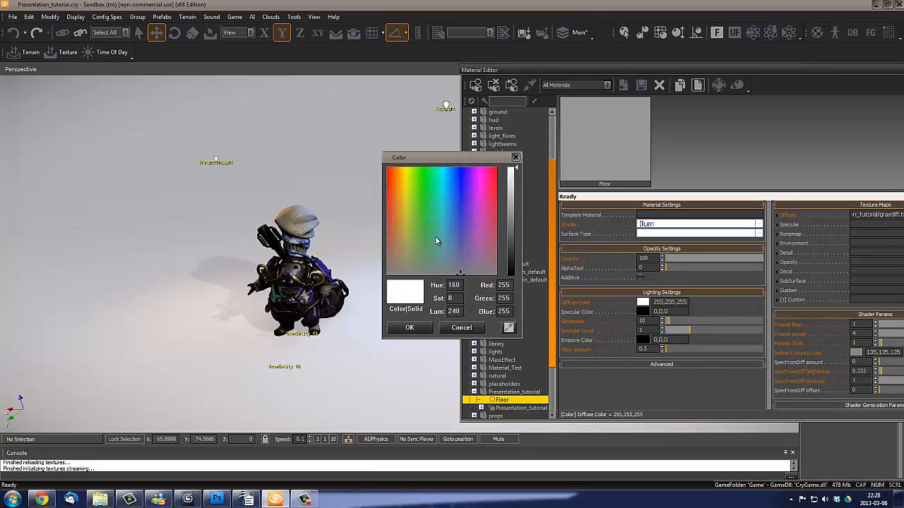
click(512, 224)
mouse_move(429, 215)
mouse_down()
mouse_move(437, 212)
mouse_move(407, 229)
mouse_move(428, 215)
mouse_up()
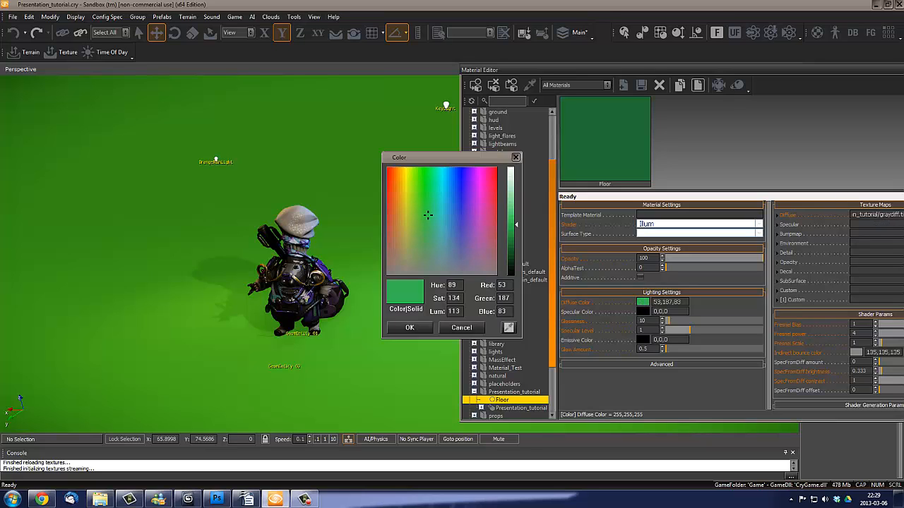
drag(446, 224, 408, 232)
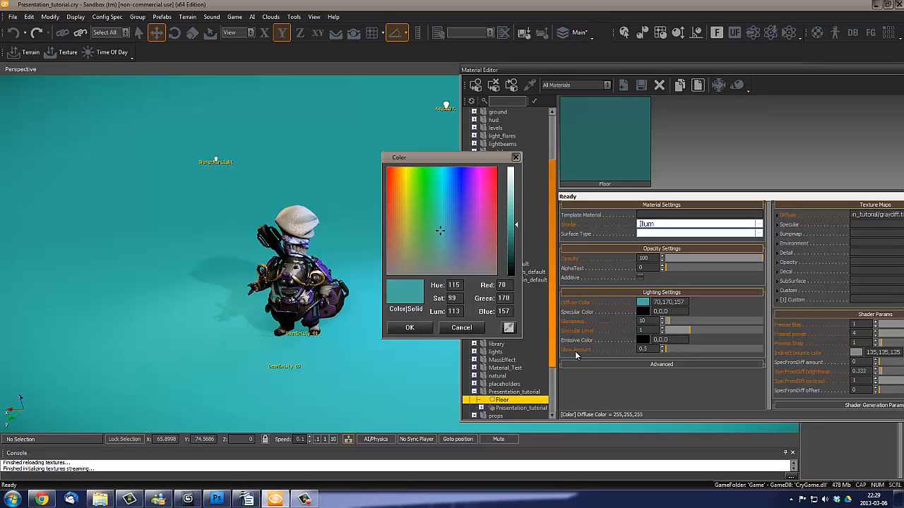
drag(415, 241, 386, 223)
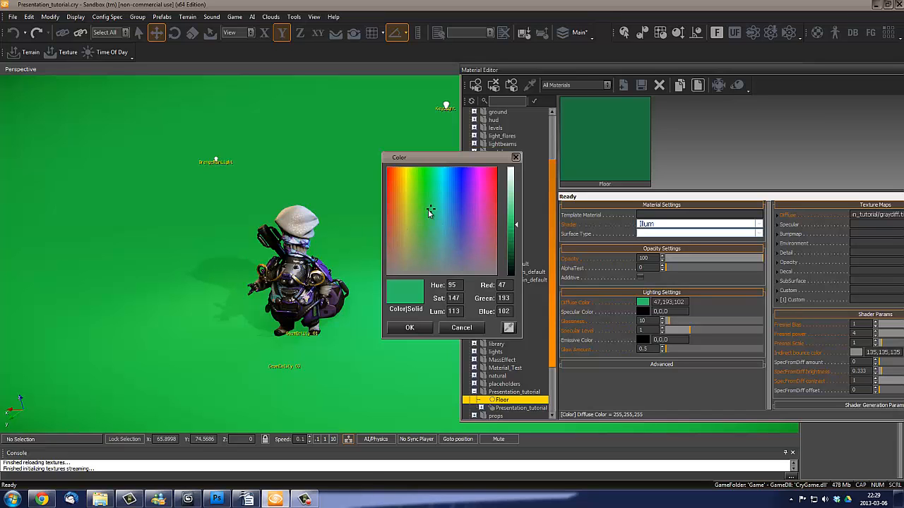
click(450, 239)
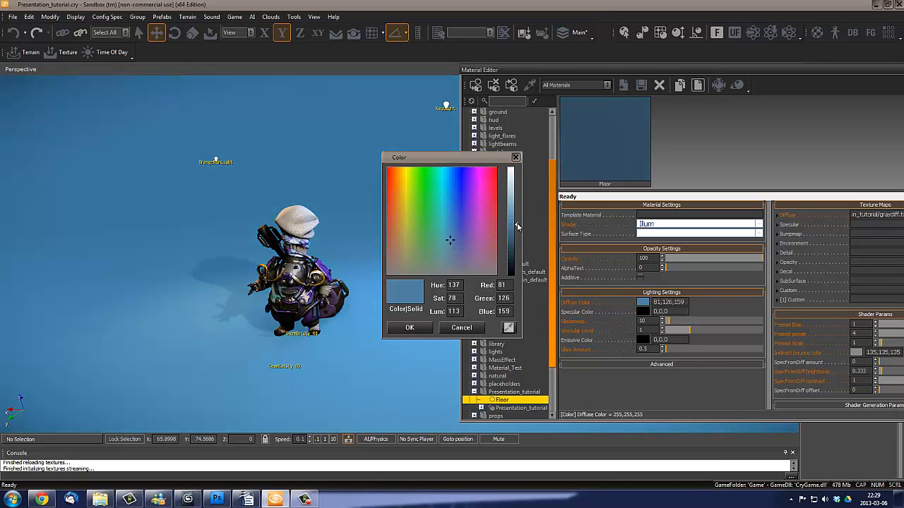
drag(518, 226, 518, 252)
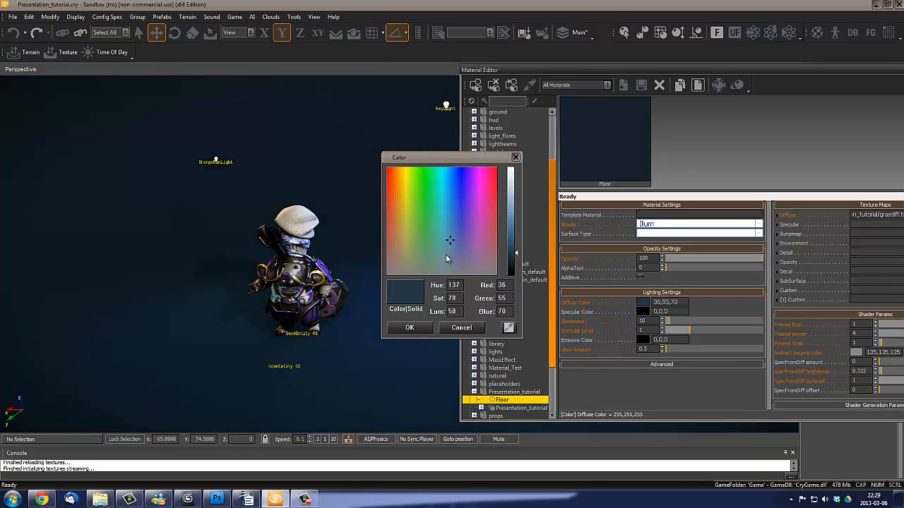
click(448, 258)
click(449, 263)
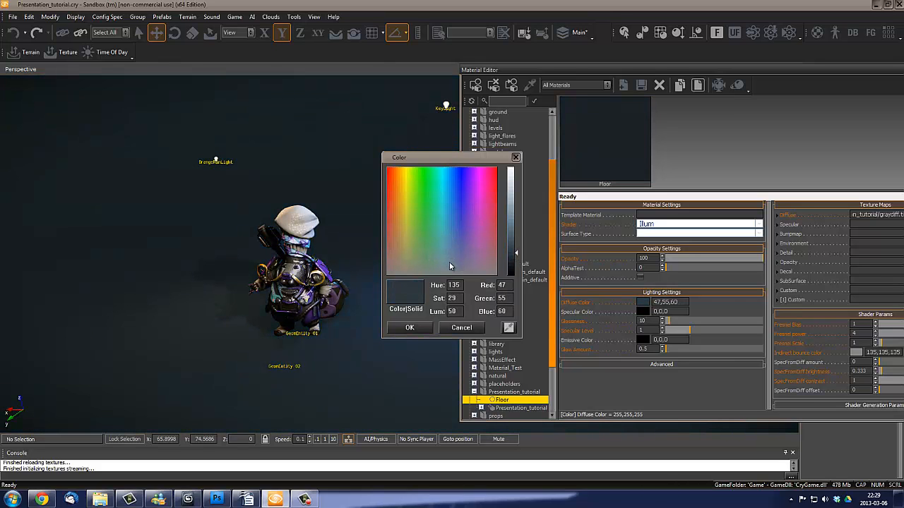
drag(518, 256, 518, 259)
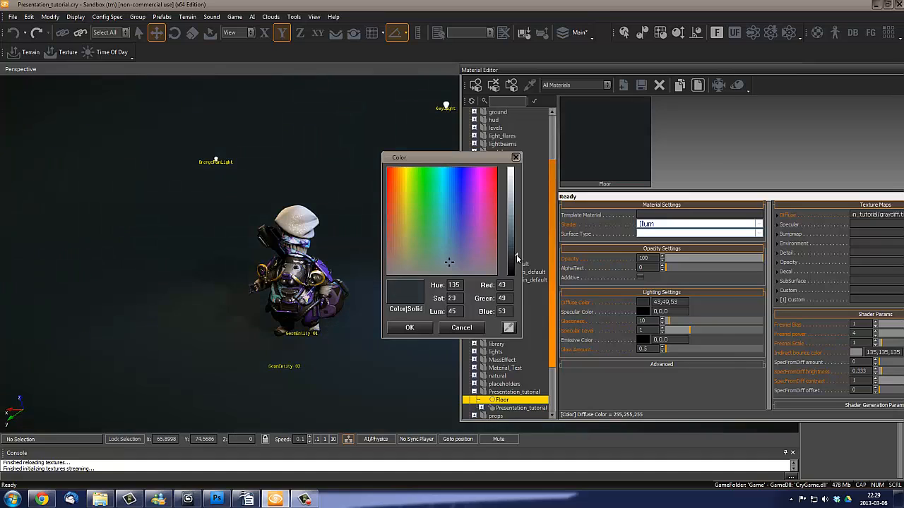
mouse_move(450, 265)
mouse_down()
mouse_move(405, 264)
mouse_move(455, 260)
mouse_move(449, 265)
mouse_up()
click(419, 329)
- Check the dark floor around the character, close the Material Editor and select the OrangeRimLight
key(a)
right_drag(317, 239, 298, 261)
key(w)
key(a)
key(d)
key(s)
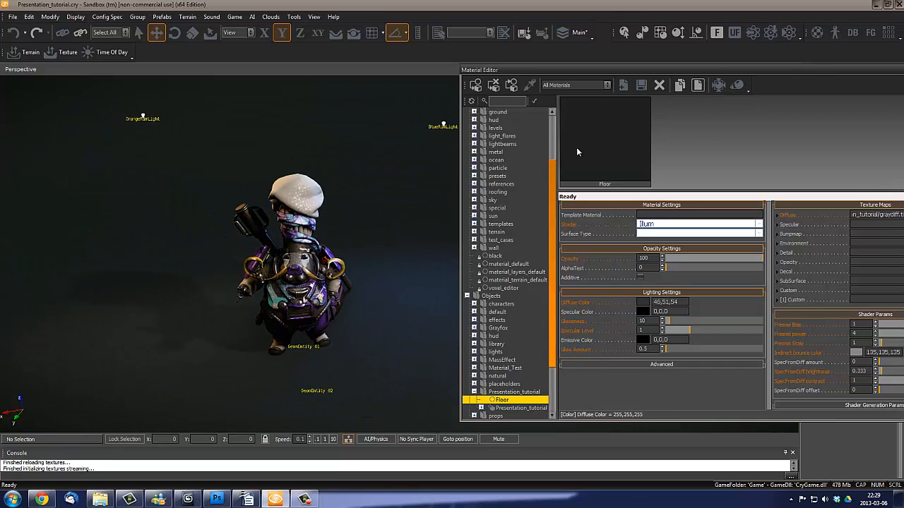
click(903, 70)
key(w)
right_drag(448, 239, 492, 262)
key(s)
key(w)
key(s)
click(239, 130)
key(a)
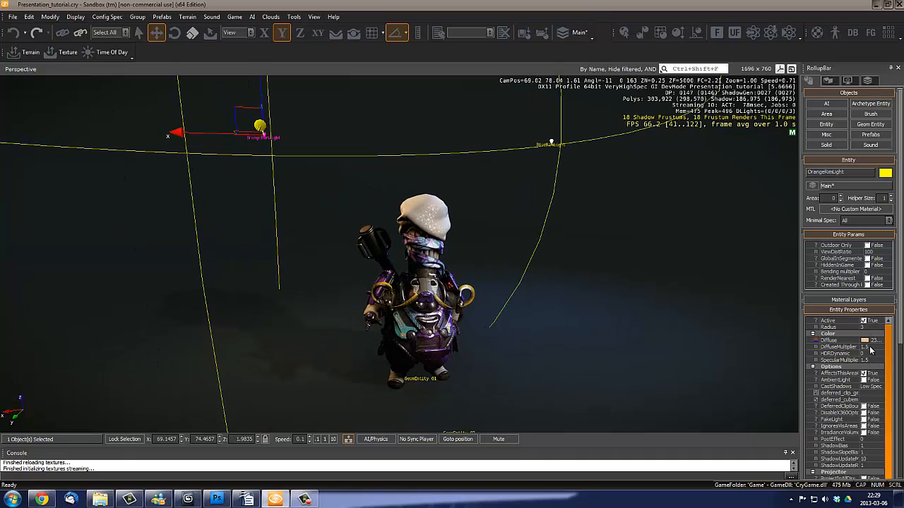
- Set the OrangeRimLight's DiffuseMultiplier and SpecularMultiplier both to 2
click(868, 347)
text(2)
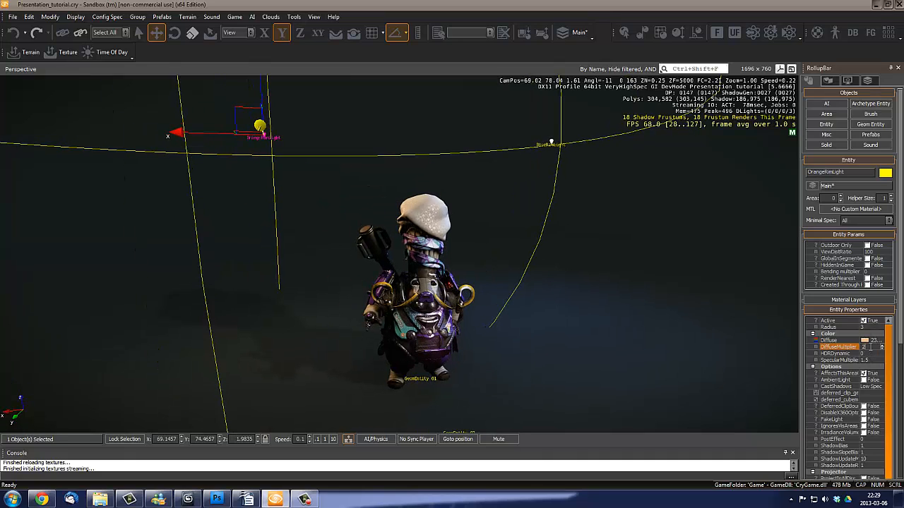
click(873, 360)
text(2)
key(d)
right_drag(497, 302, 485, 295)
key(w)
- Change the OrangeRimLight's diffuse colour to a slightly deeper orange of 230,172,121
click(864, 342)
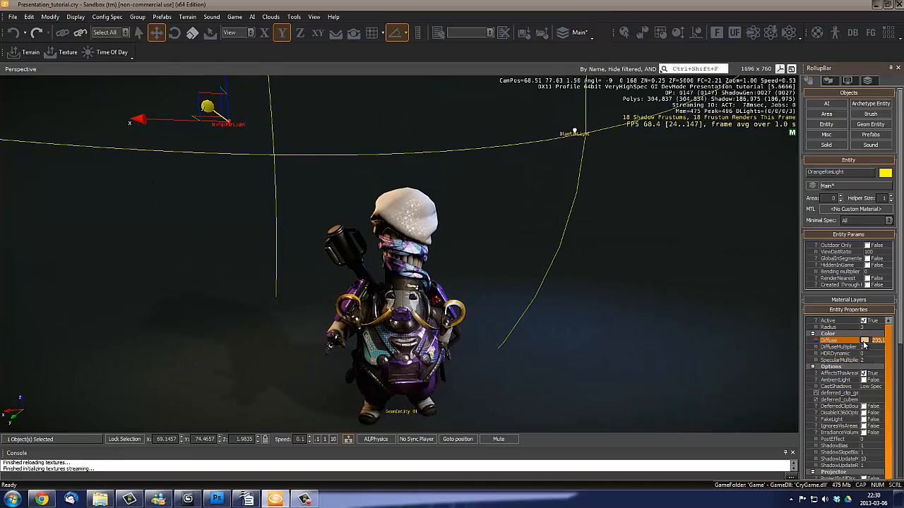
click(865, 342)
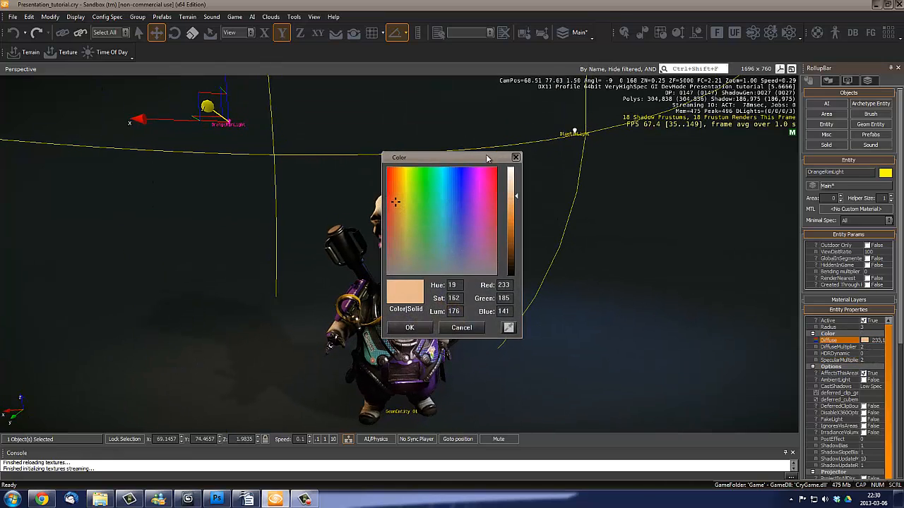
drag(486, 159, 656, 156)
drag(680, 207, 685, 201)
click(585, 325)
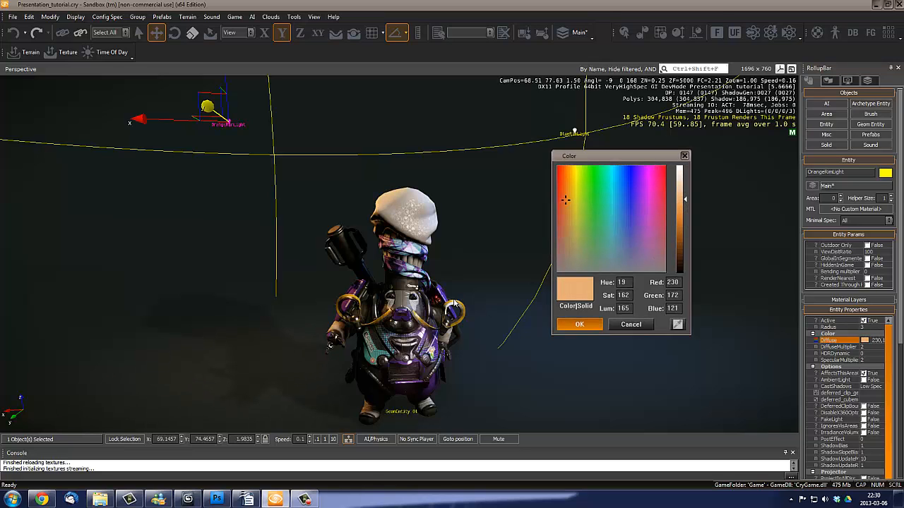
- Deselect the orange rim light and examine the character's lighting against the dark floor from several angles and distances
key(a)
right_drag(310, 231, 333, 258)
key(a)
key(w)
key(s)
key(w)
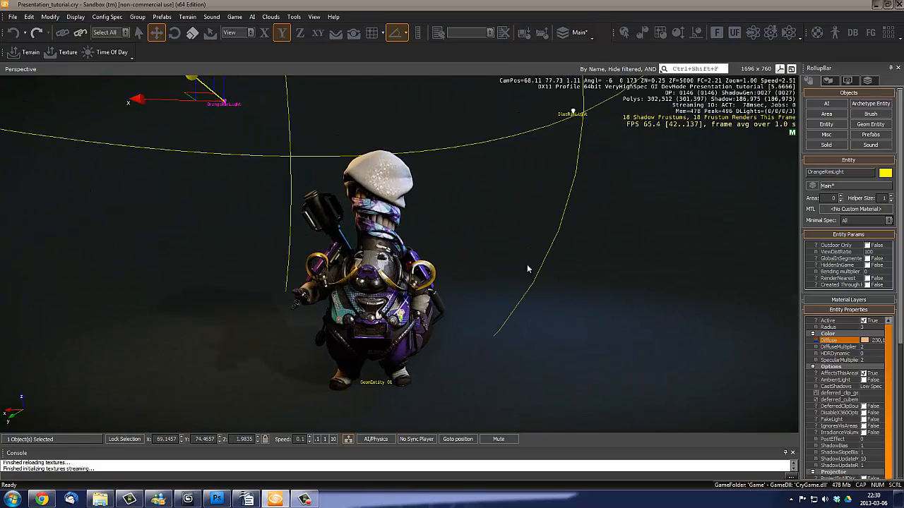
key(w)
right_drag(527, 265, 523, 261)
key(s)
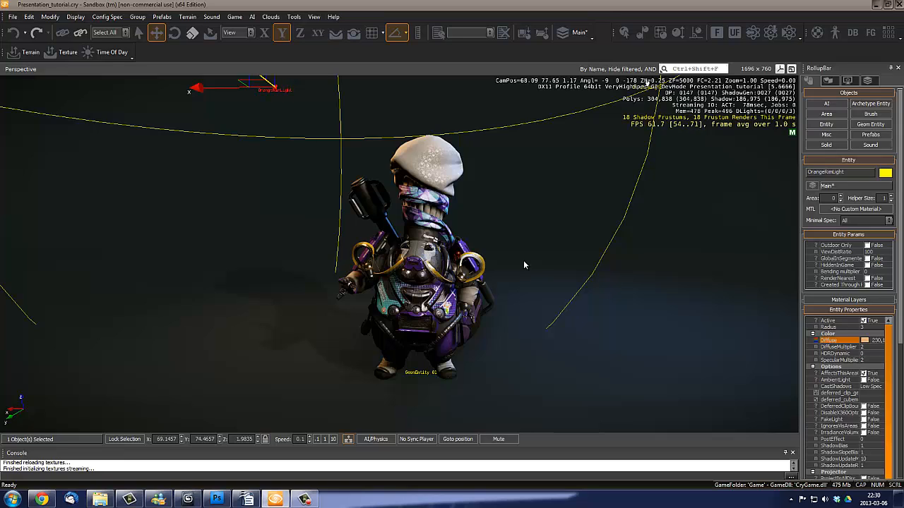
right_drag(516, 281, 500, 313)
click(514, 279)
key(s)
key(w)
key(s)
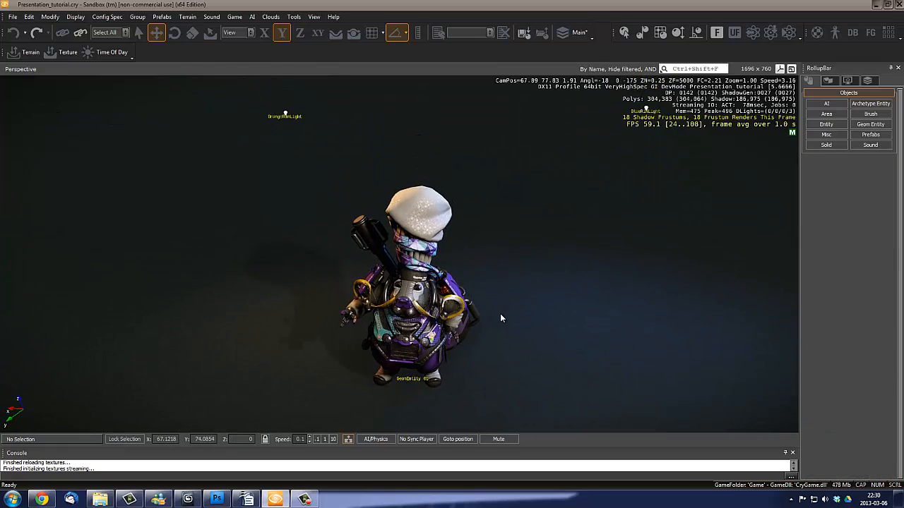
middle_drag(501, 314, 505, 312)
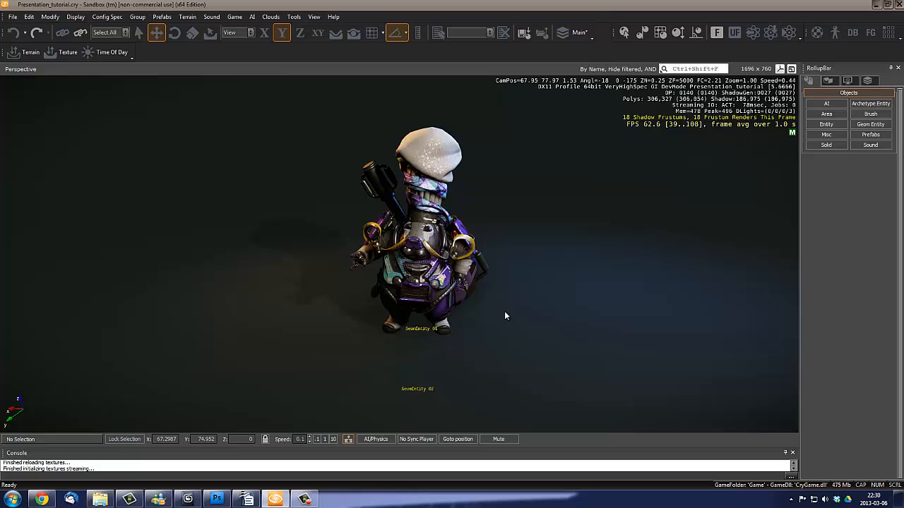
right_drag(482, 308, 547, 325)
key(w)
key(s)
key(w)
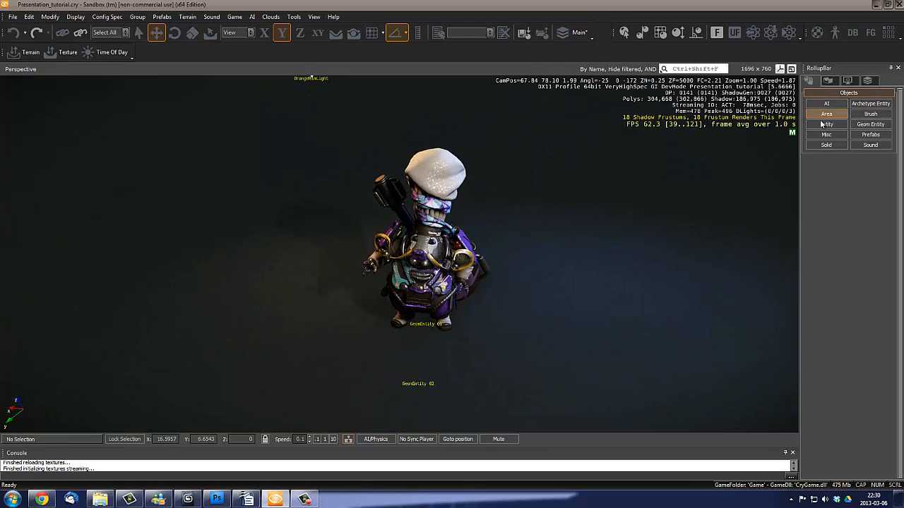
- Browse the object creation categories and list the Misc object types
click(825, 125)
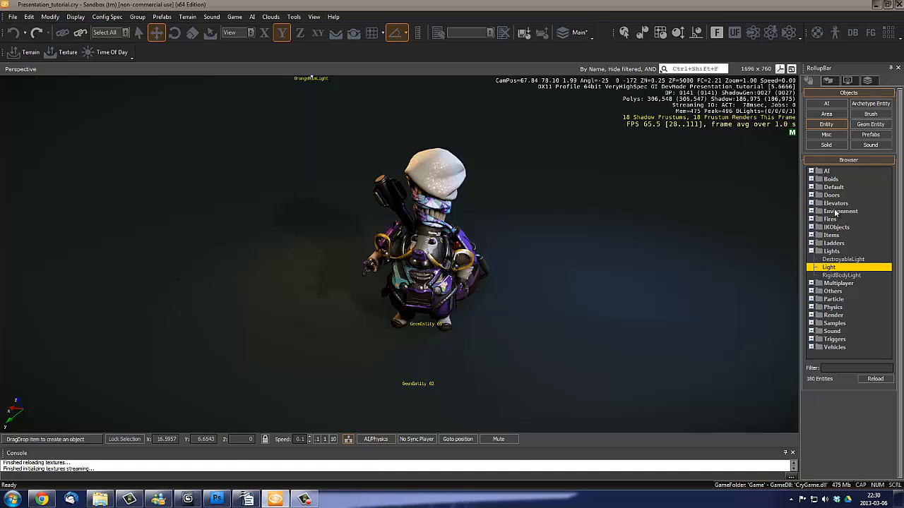
click(826, 113)
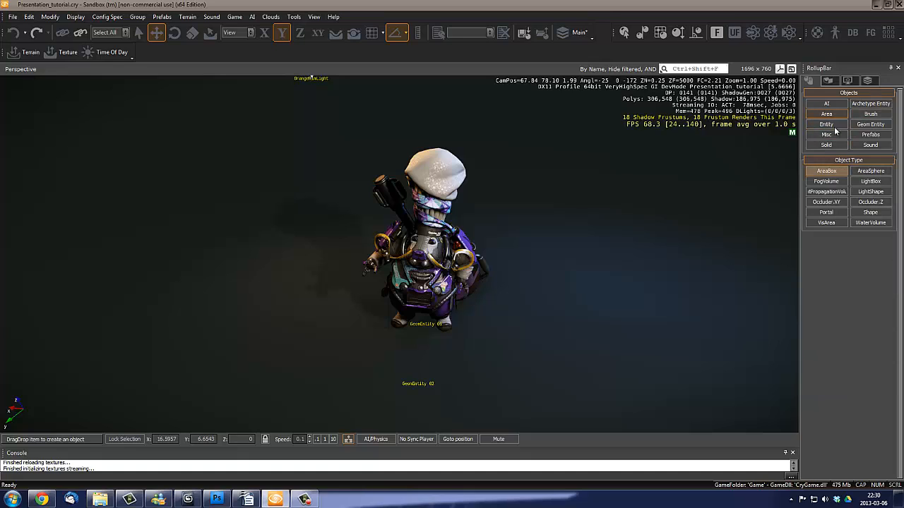
click(831, 135)
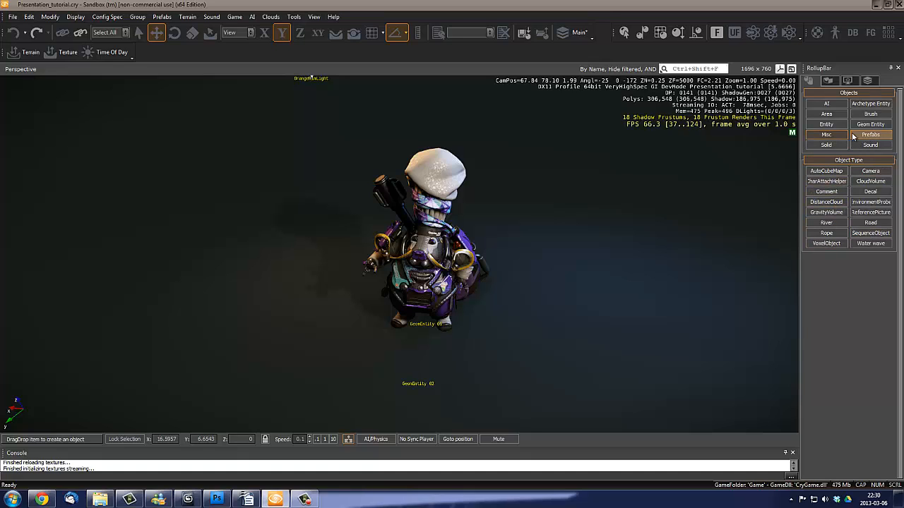
click(870, 118)
click(829, 115)
click(837, 106)
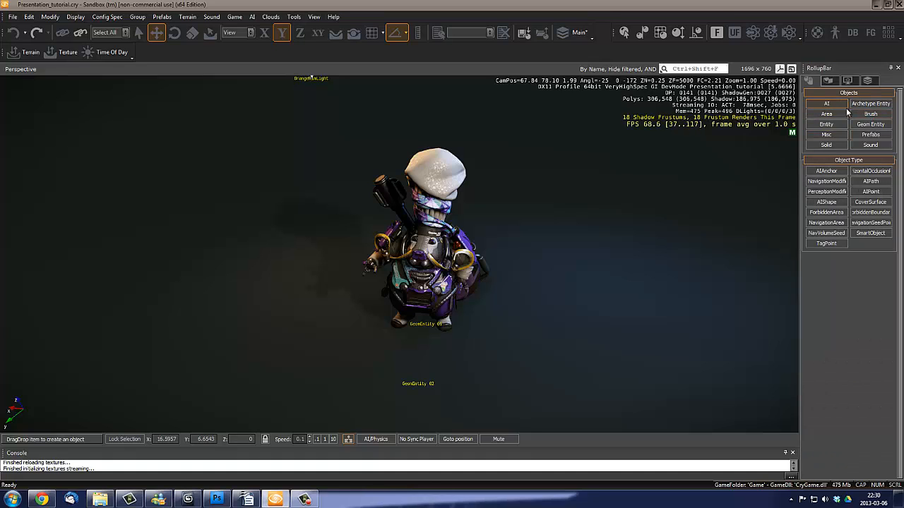
click(865, 105)
click(826, 114)
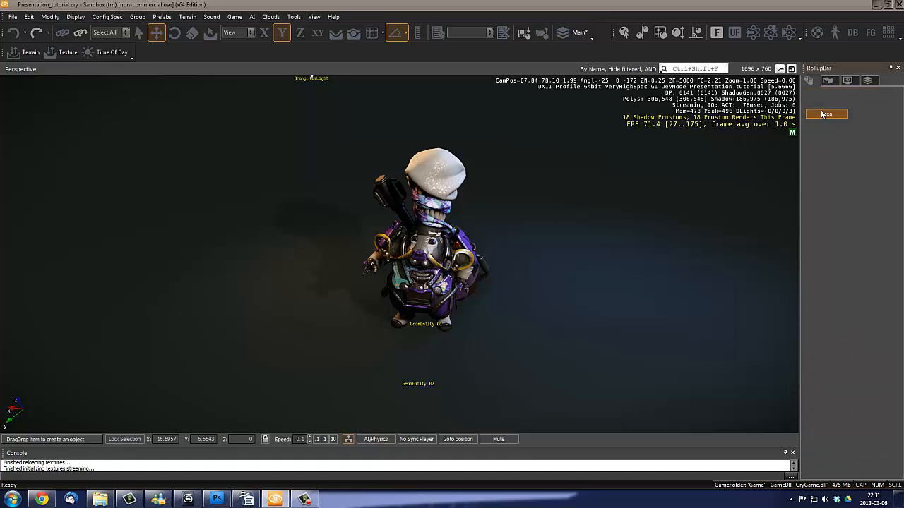
click(826, 134)
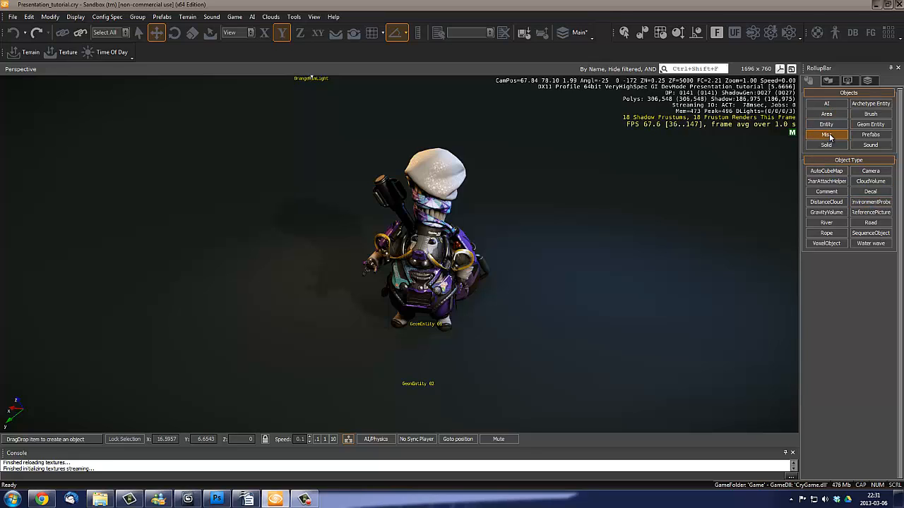
- Turn on movement that follows terrain and snaps to objects, with open floor beside the character in view
mouse_move(557, 257)
right_down()
mouse_move(494, 275)
mouse_move(557, 257)
right_up()
key(s)
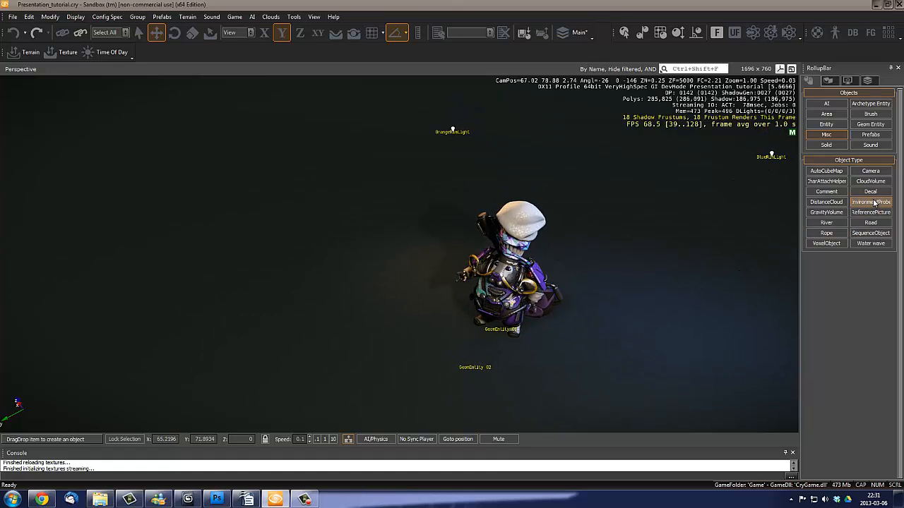
click(353, 32)
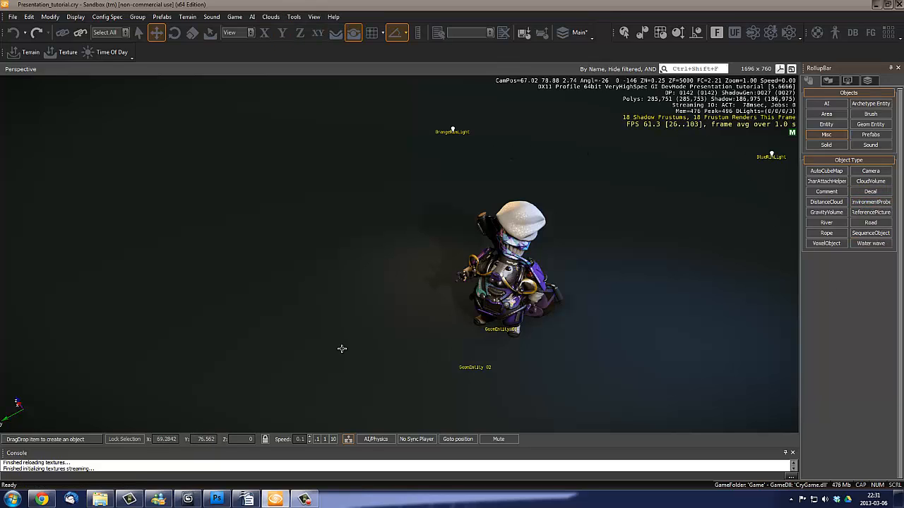
- Place an environment probe on the open floor beside the character at about X 70.19, Y 77.10 and raise it to about Z 1.18
click(870, 201)
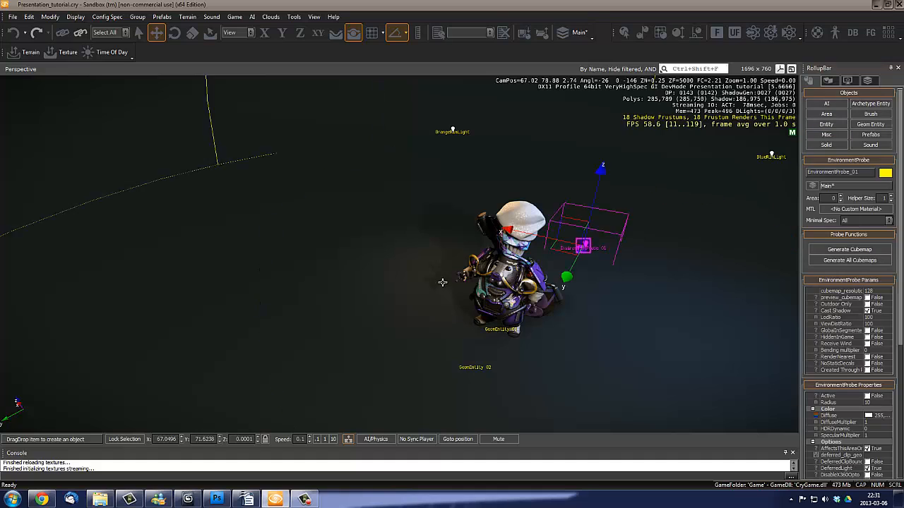
click(243, 346)
right_drag(368, 359, 253, 317)
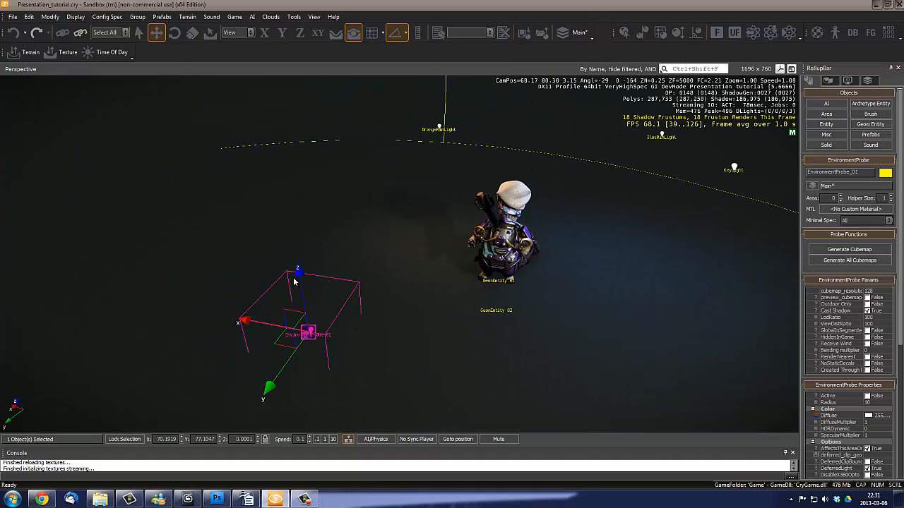
drag(299, 274, 302, 169)
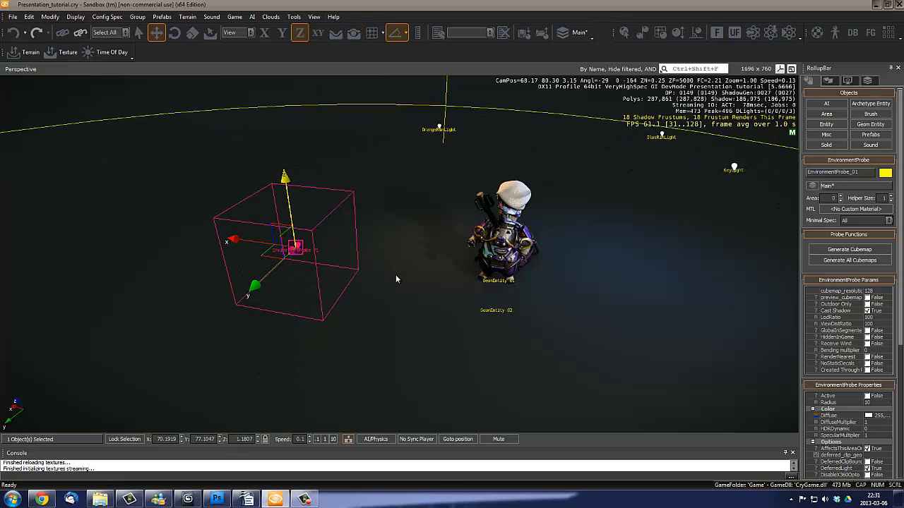
- Examine the raised environment probe's position relative to the character from several angles and distances
right_drag(395, 274, 395, 273)
key(w)
key(w)
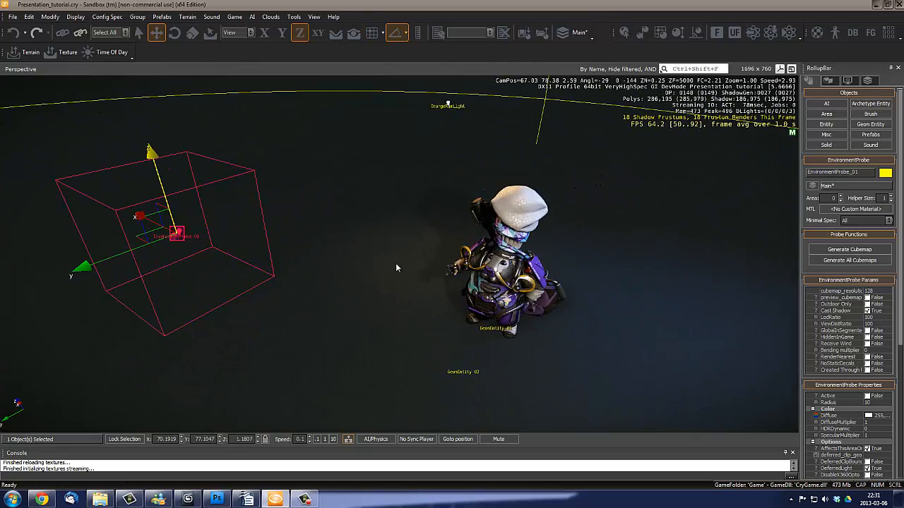
key(s)
key(a)
right_drag(471, 287, 464, 287)
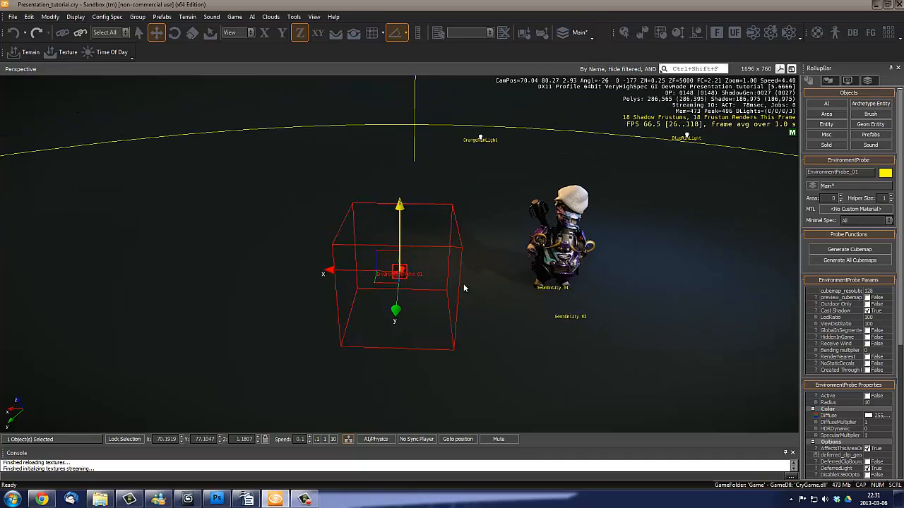
key(w)
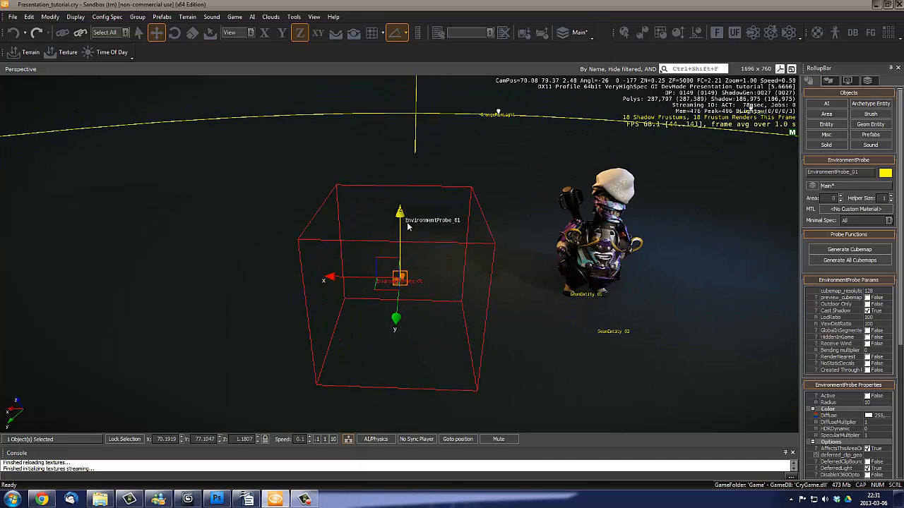
key(d)
key(w)
right_drag(500, 259, 497, 257)
key(s)
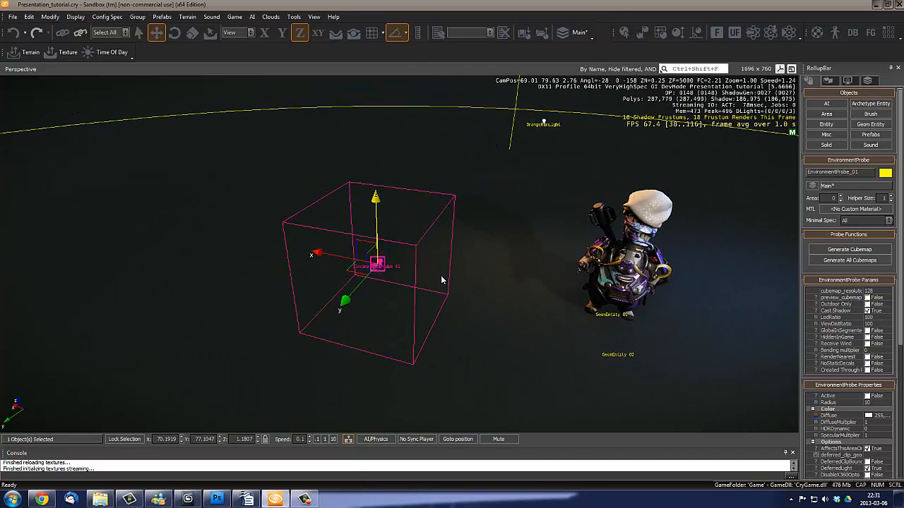
key(w)
key(d)
right_drag(442, 279, 442, 279)
key(d)
right_drag(345, 256, 332, 252)
key(s)
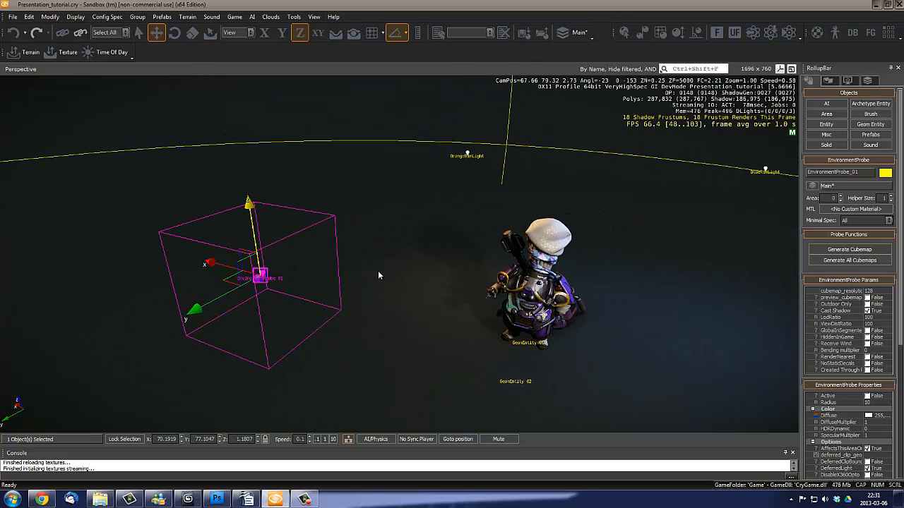
right_drag(408, 320, 403, 313)
key(w)
key(s)
right_drag(460, 273, 451, 303)
key(shift+space)
key(shift+space)
right_drag(398, 276, 424, 280)
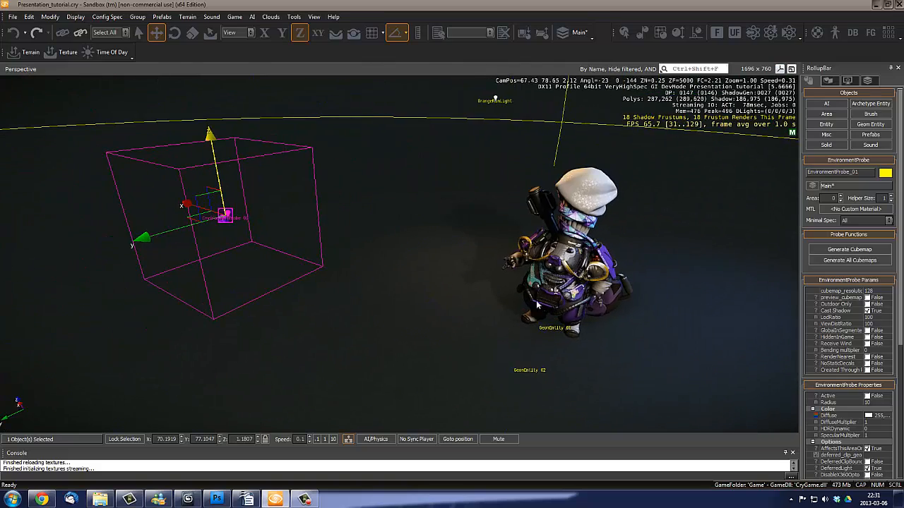
- Review the environment probe's properties and cubemap generation functions, and inspect the dark surroundings that the probe would capture
scroll(899, 245, down, 3)
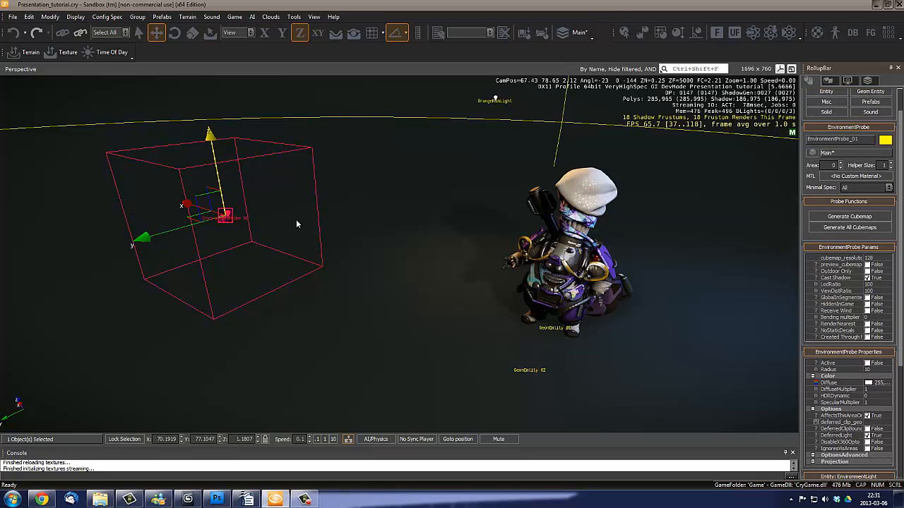
key(d)
right_drag(342, 268, 374, 270)
key(s)
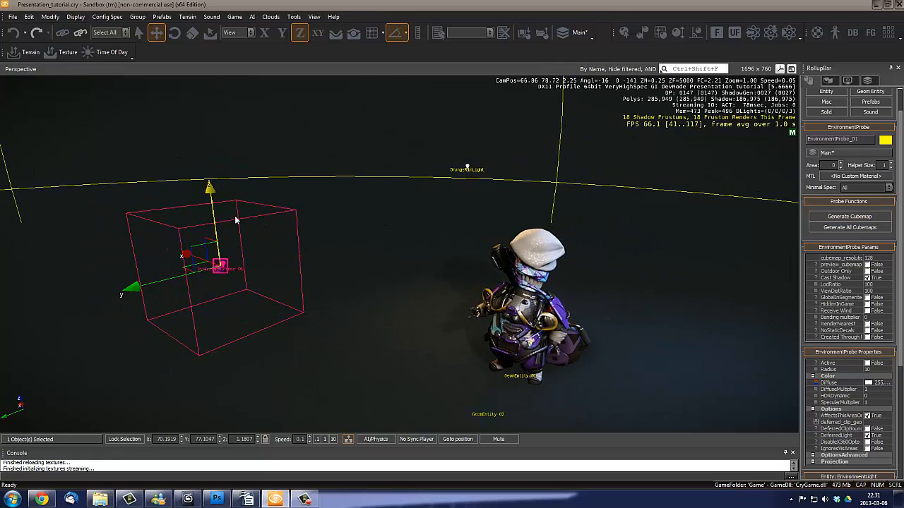
right_drag(257, 221, 408, 270)
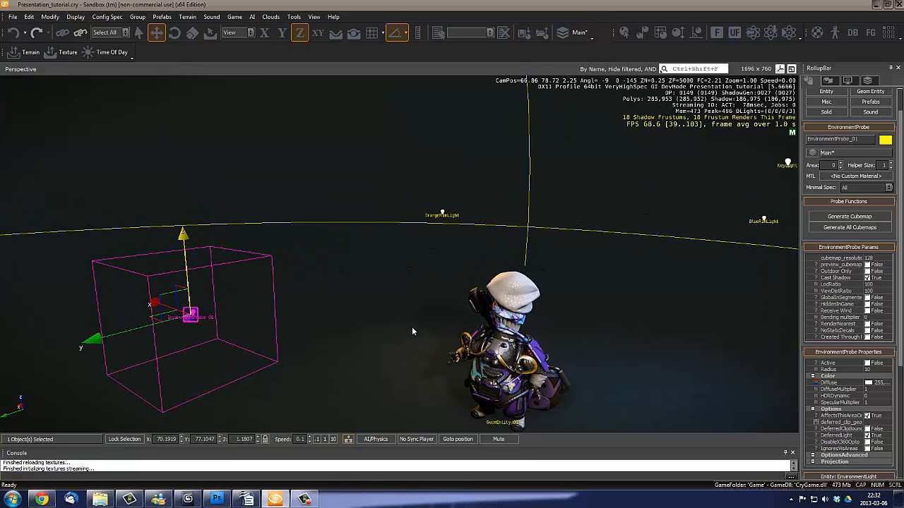
right_drag(411, 326, 426, 238)
key(w)
key(s)
key(d)
right_drag(250, 205, 272, 144)
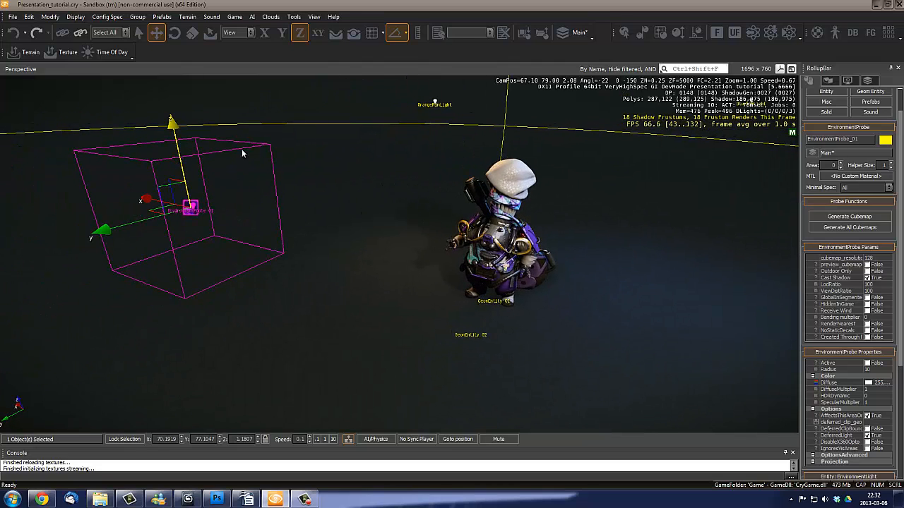
click(839, 217)
right_drag(397, 126, 346, 183)
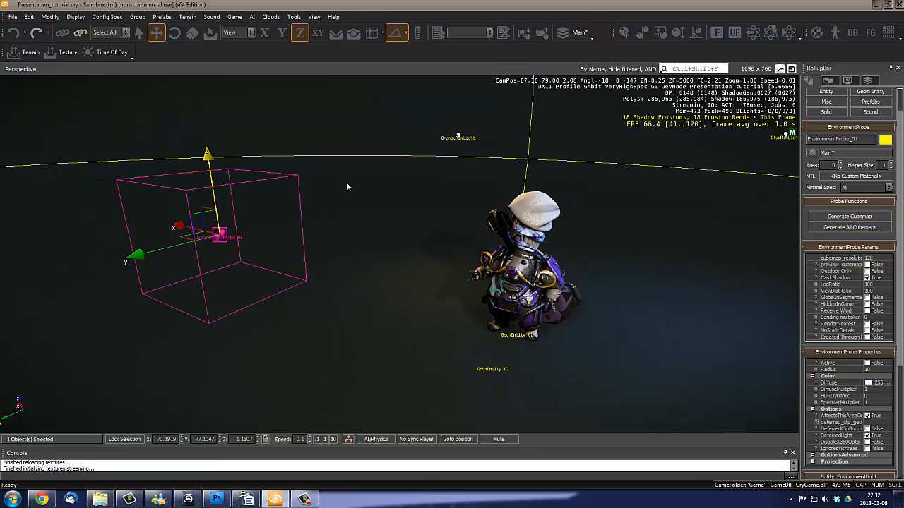
right_drag(463, 205, 266, 217)
key(a)
key(d)
right_drag(548, 311, 367, 220)
key(s)
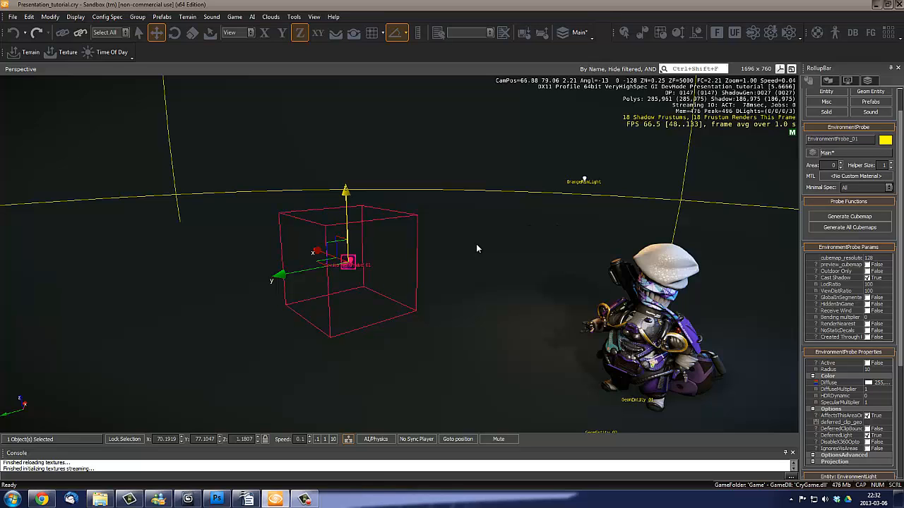
key(s)
key(a)
right_drag(476, 245, 412, 257)
key(w)
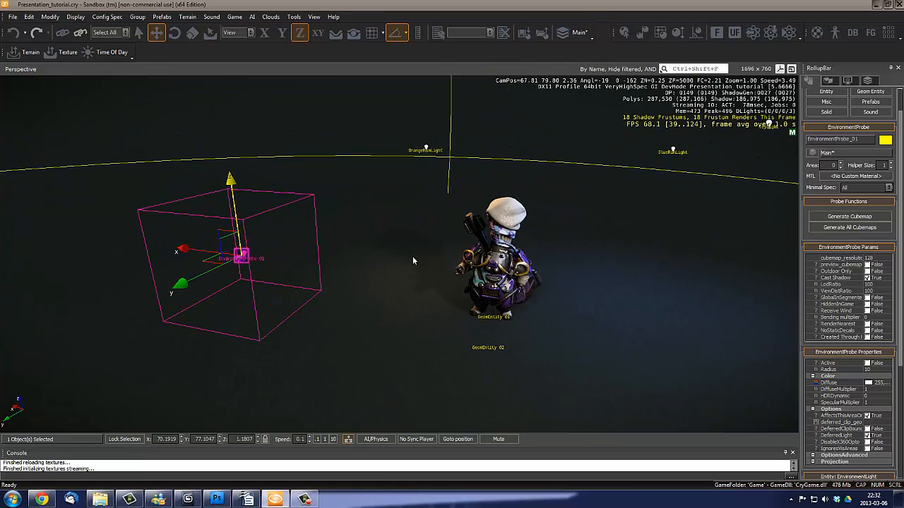
- Expand the environment probe's advanced options and open the texture file selection for its deferred cubemap
scroll(455, 259, up, 3)
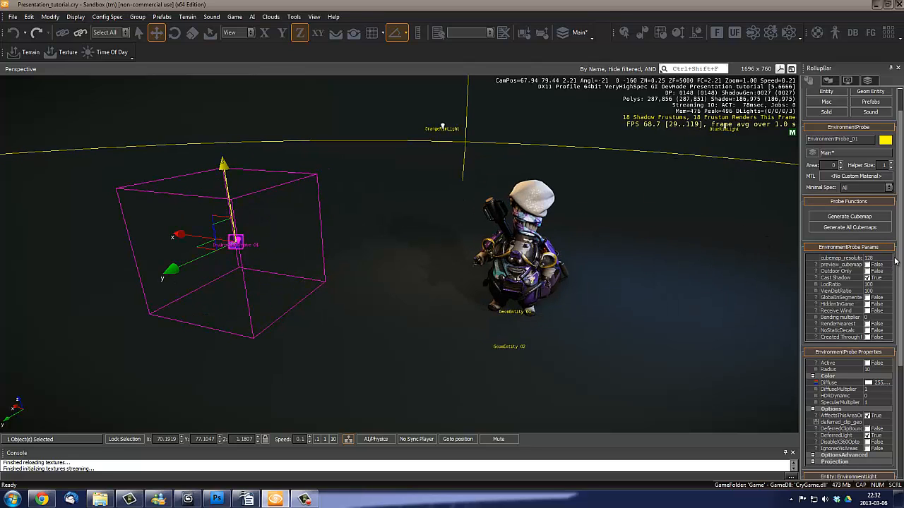
scroll(864, 372, down, 5)
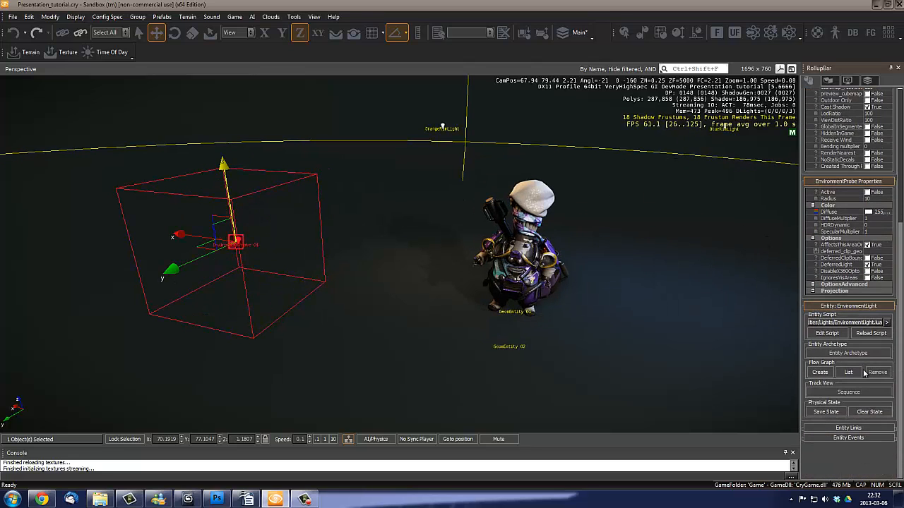
click(813, 285)
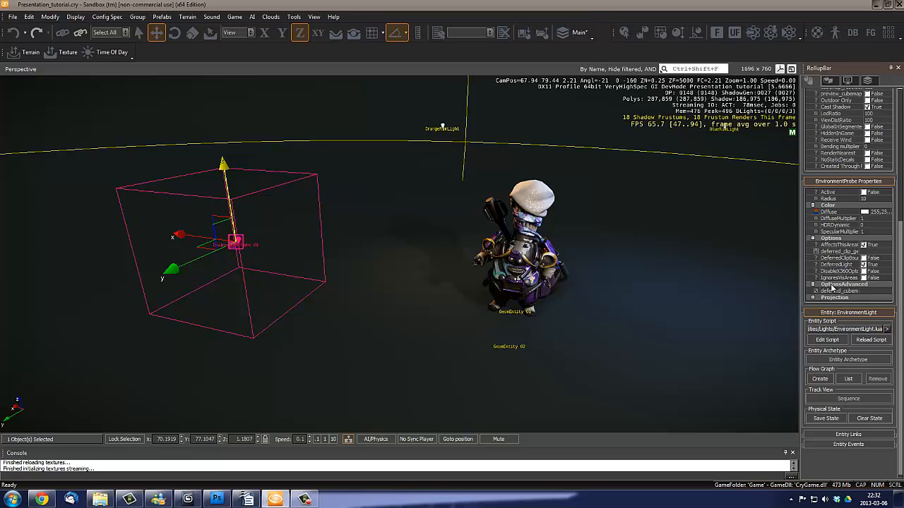
click(874, 292)
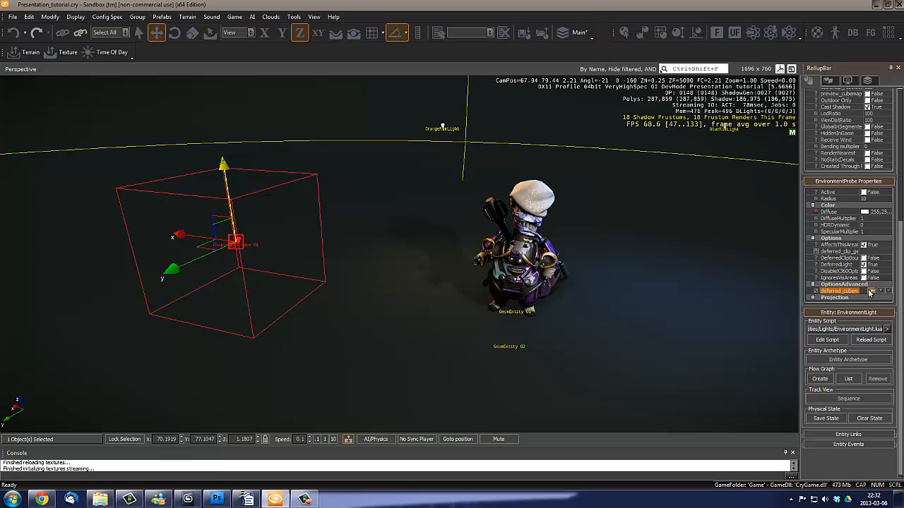
click(872, 291)
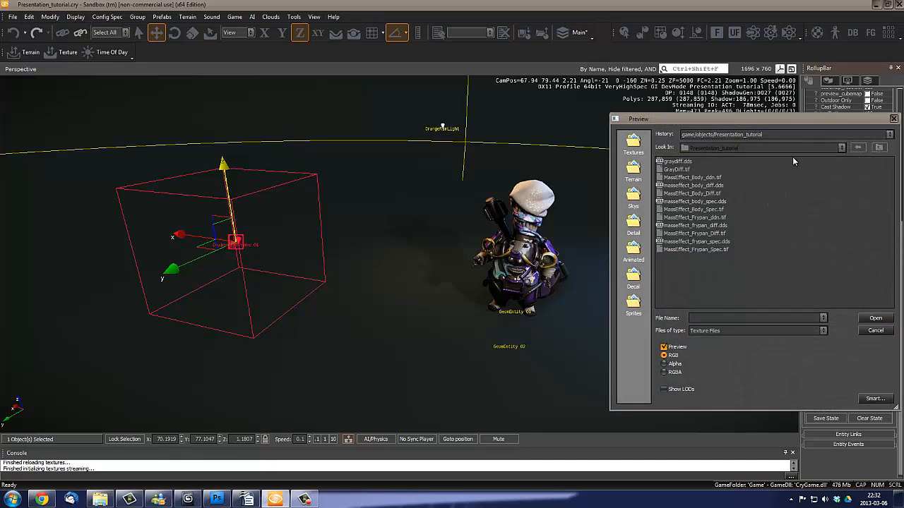
- Assign CustomCubemap.tif from the game's Textures/Cubemaps folder as the probe's deferred cubemap
drag(760, 120, 615, 124)
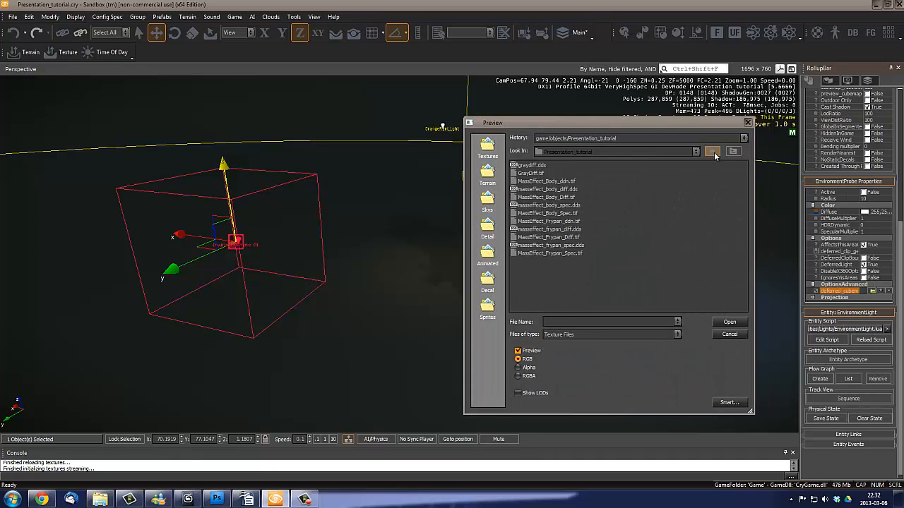
click(733, 152)
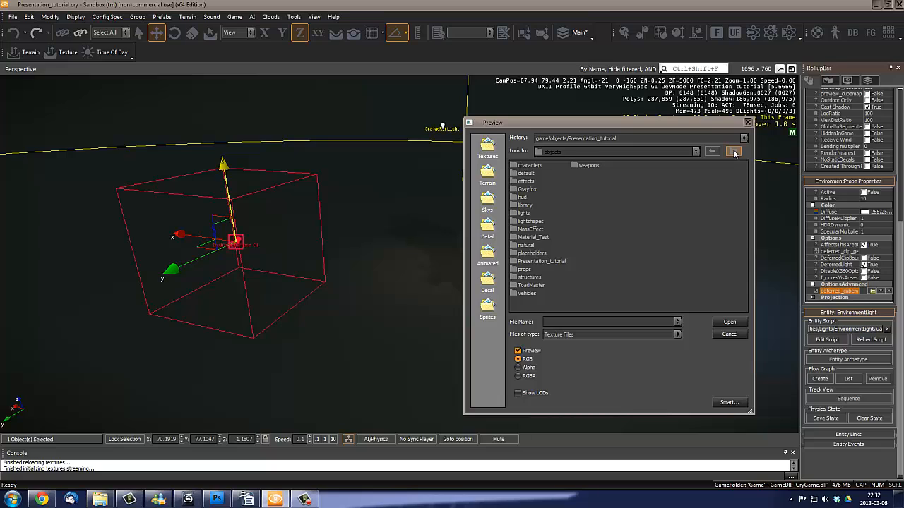
click(733, 152)
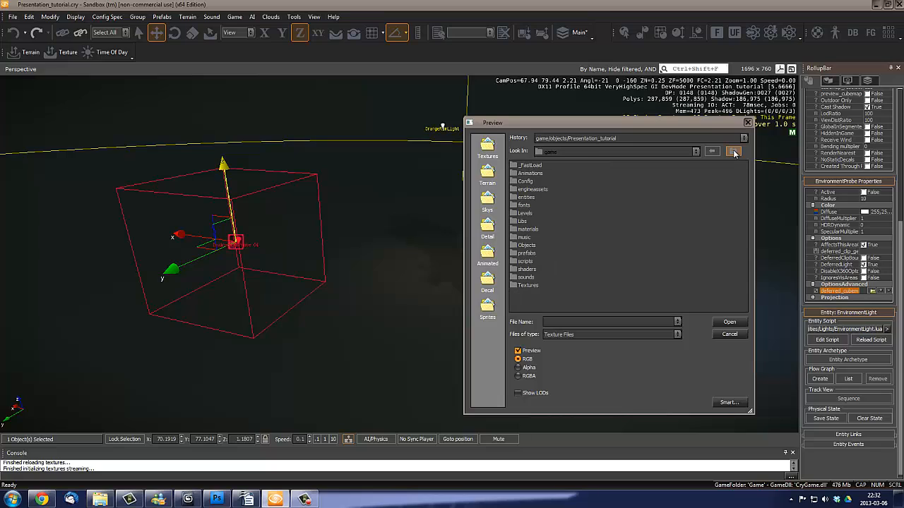
double_click(526, 286)
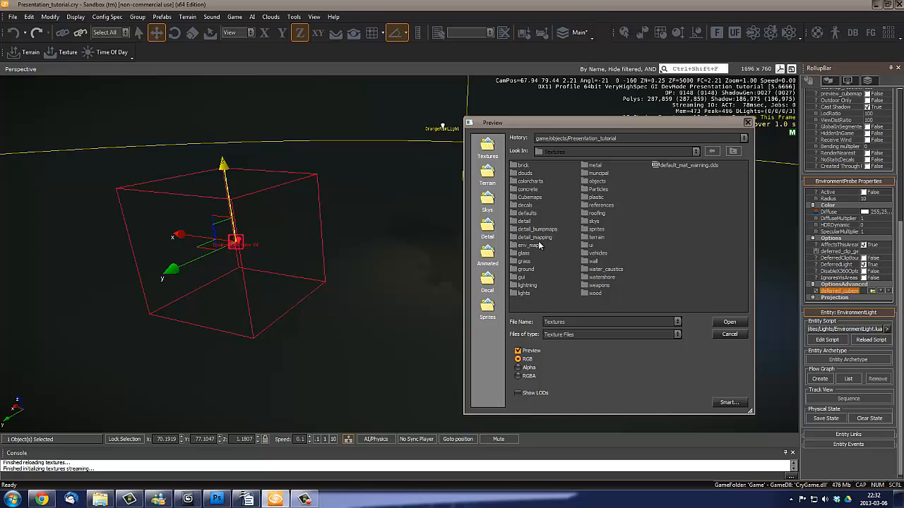
double_click(529, 198)
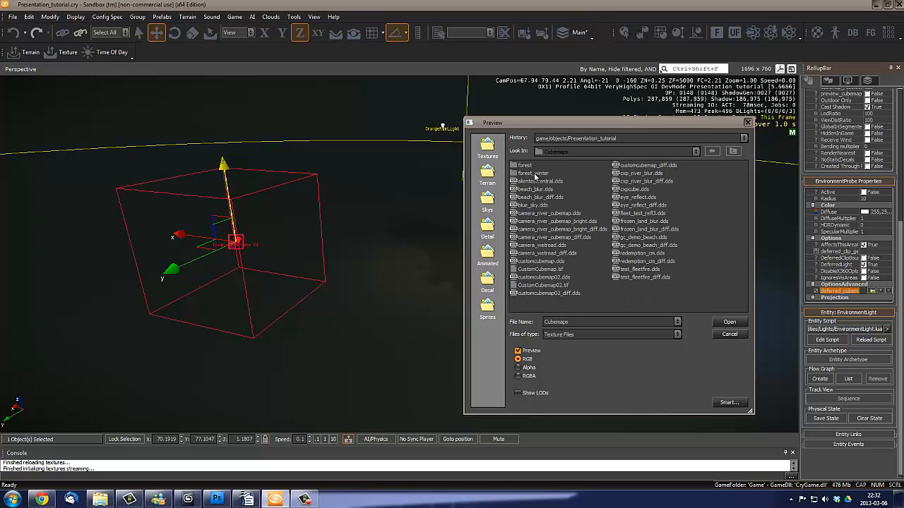
click(550, 285)
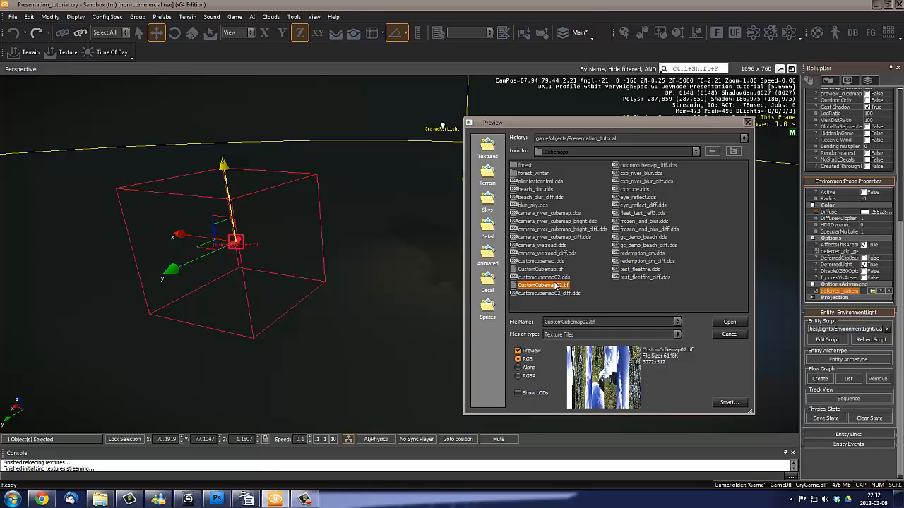
click(557, 270)
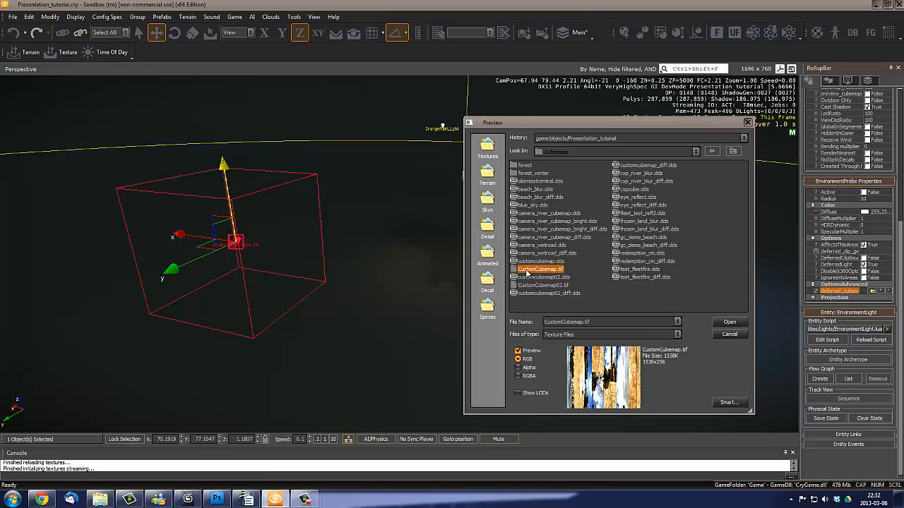
click(729, 322)
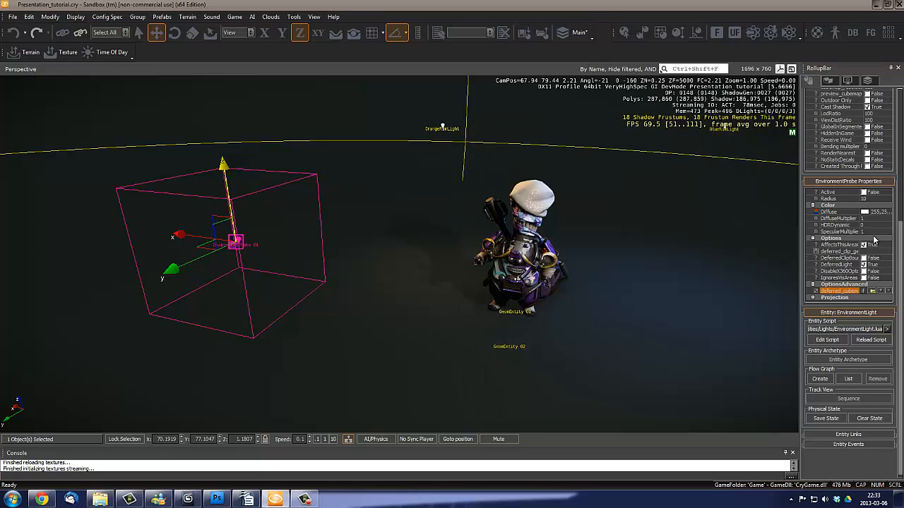
- Activate the environment probe in its properties
scroll(899, 225, up, 2)
scroll(898, 226, up, 1)
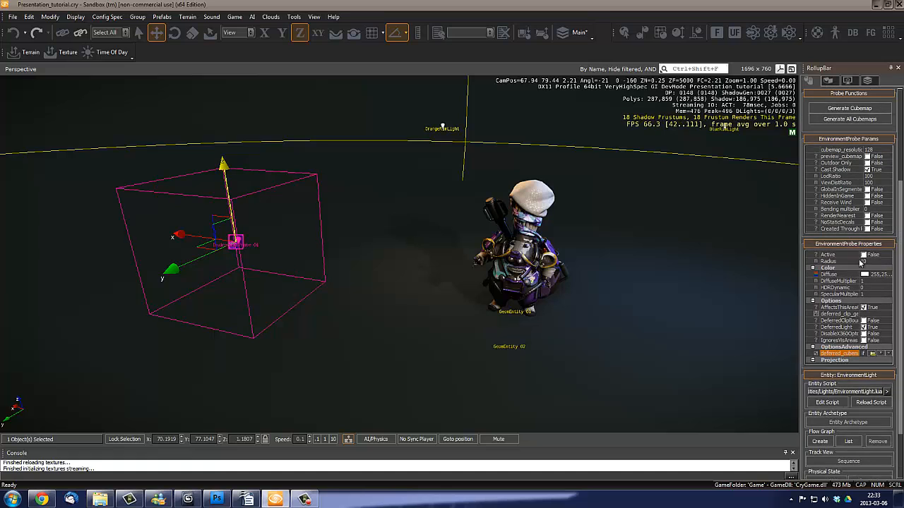
click(863, 255)
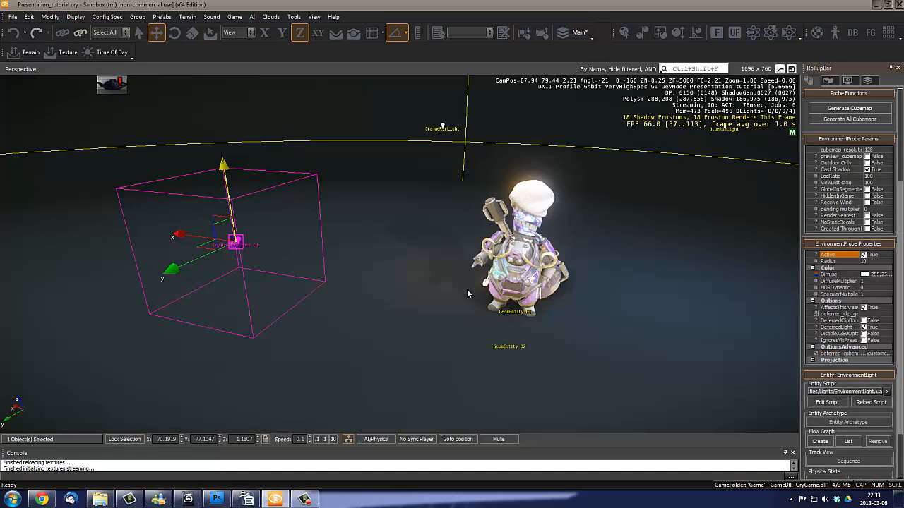
- Check the probe's lighting on the character from the front and set the probe's DiffuseMultiplier to 0.2
right_drag(322, 289, 319, 296)
key(w)
key(s)
scroll(318, 295, down, 2)
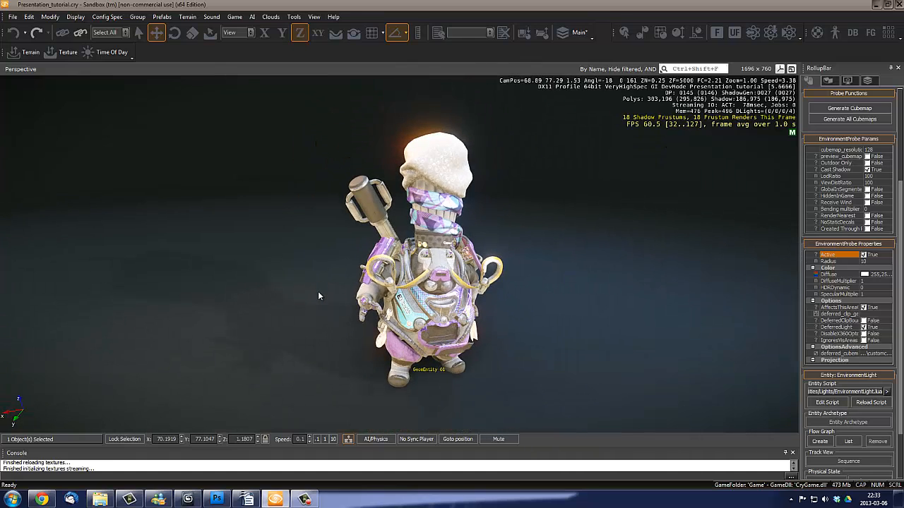
scroll(318, 296, up, 2)
scroll(319, 296, down, 2)
right_drag(386, 297, 386, 296)
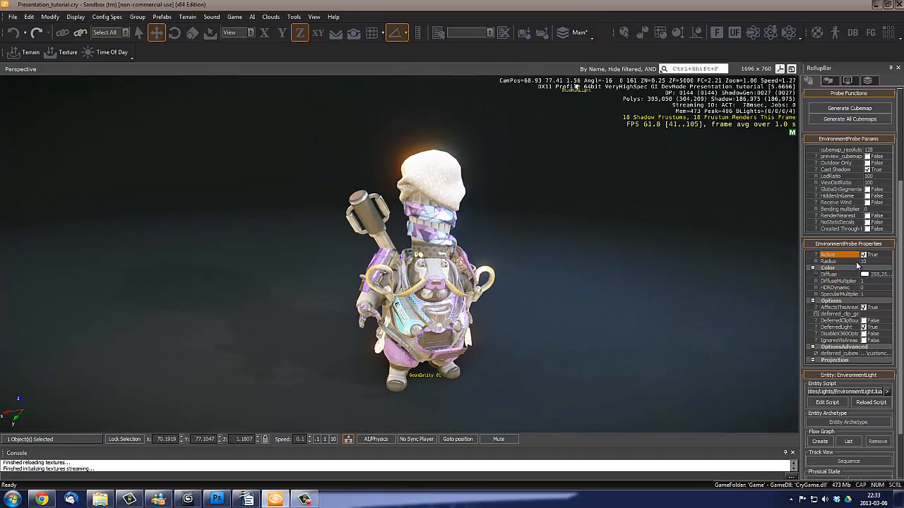
click(873, 281)
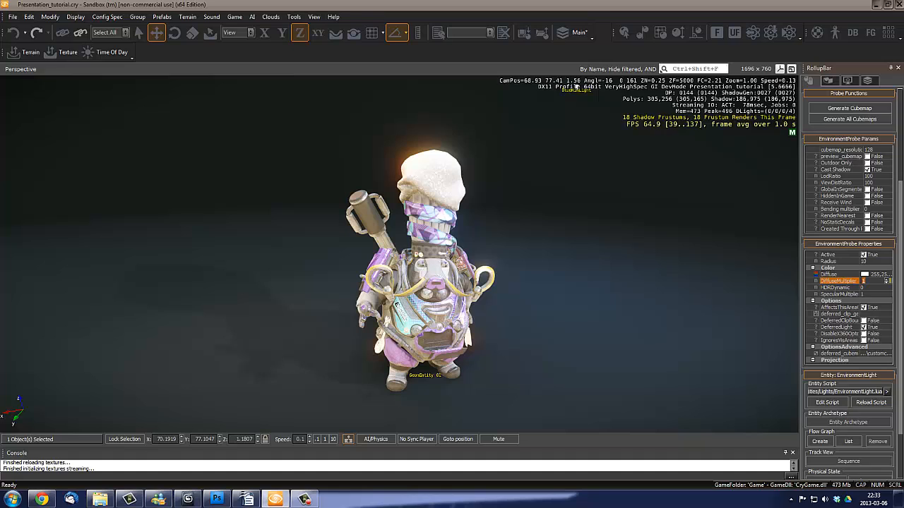
text(0.2)
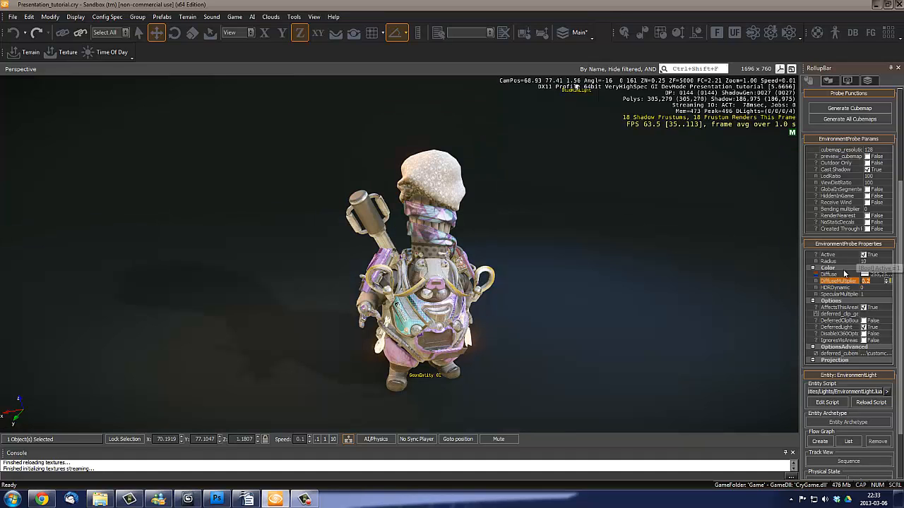
- Set the environment probe's SpecularMultiplier to 0.2 and check the reflections on the character up close
click(877, 295)
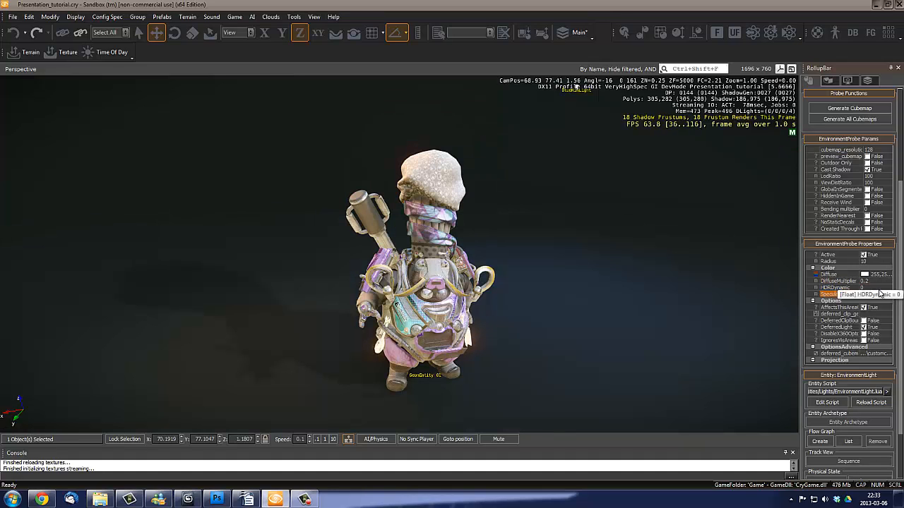
scroll(443, 300, up, 5)
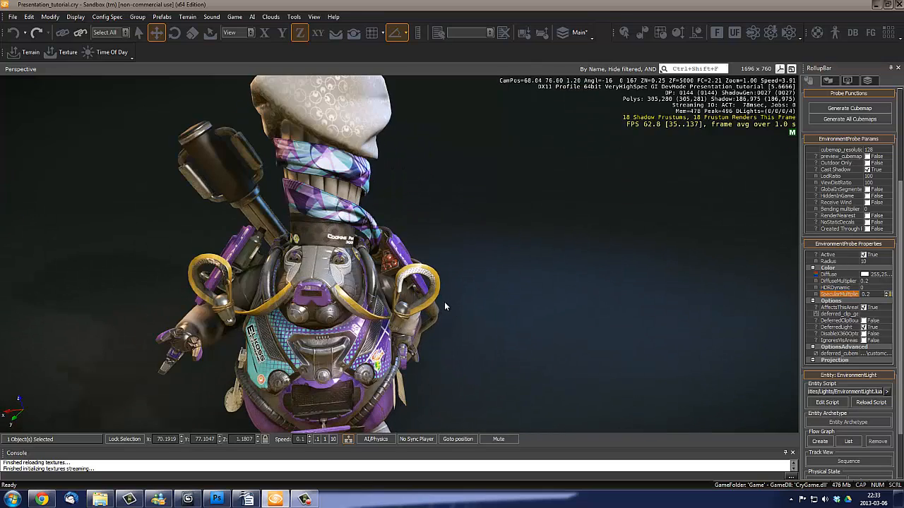
right_drag(445, 306, 445, 306)
key(s)
key(a)
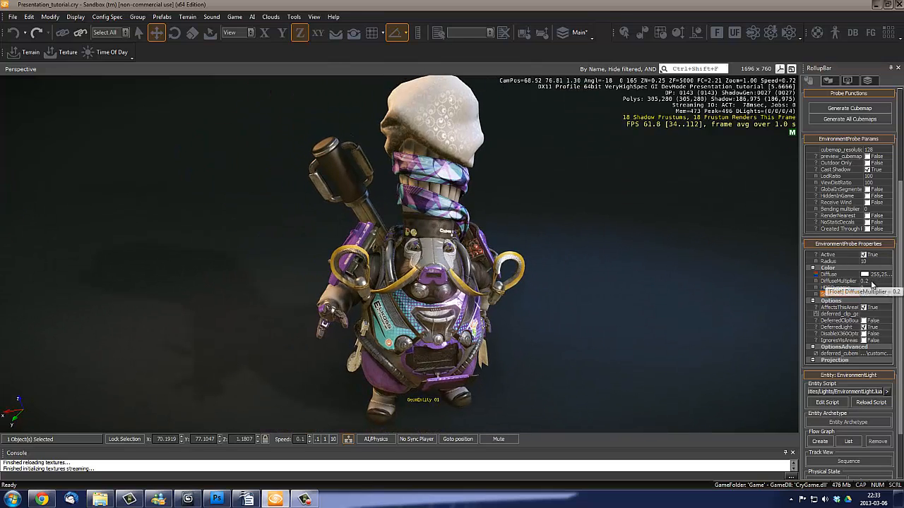
- Set both the DiffuseMultiplier and the SpecularMultiplier of the environment probe to 0.1
click(872, 281)
text(0.1)
key(Return)
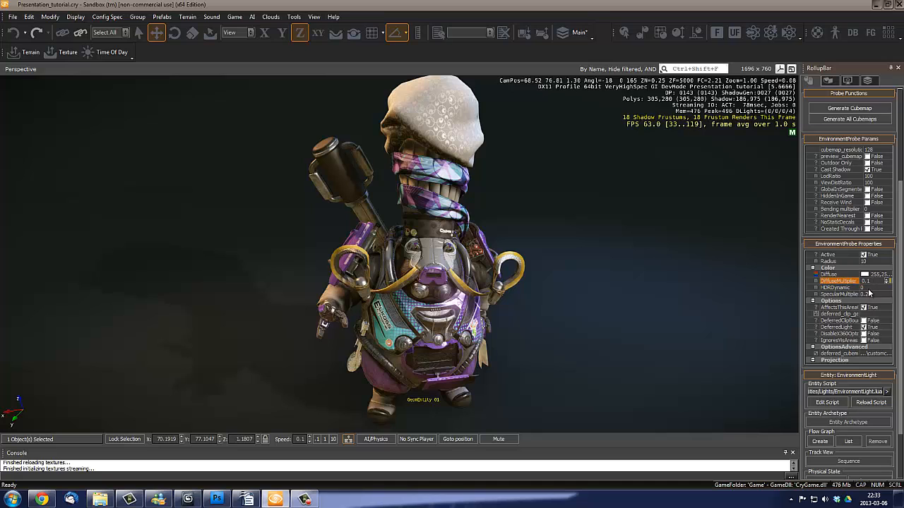
click(870, 294)
text(0.1)
key(Return)
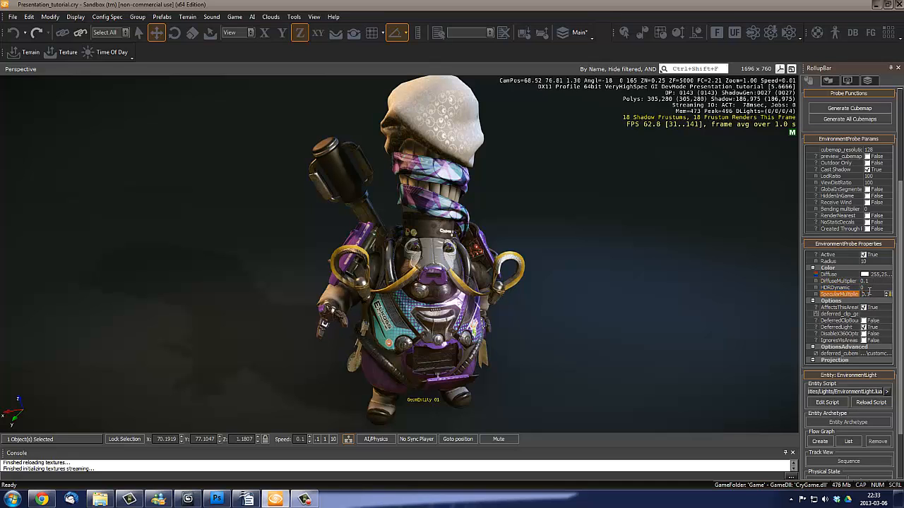
- Darken the environment probe's Diffuse color to a light grey of RGB 213, 213, 213
right_drag(452, 269, 472, 282)
key(a)
key(d)
key(s)
key(a)
key(w)
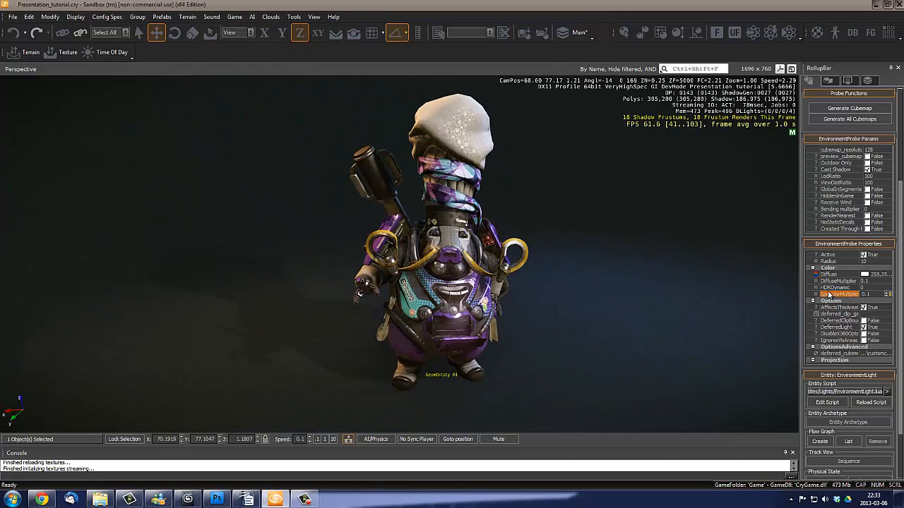
click(865, 276)
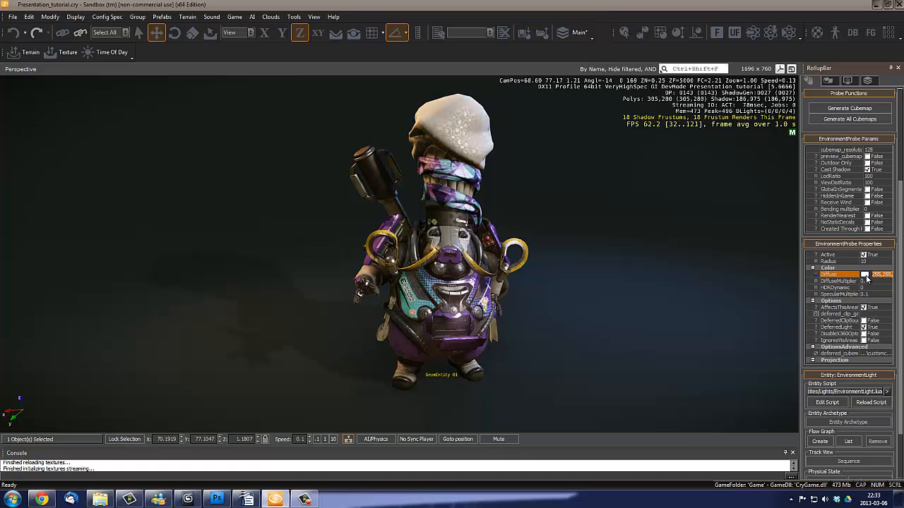
click(866, 276)
drag(472, 155, 701, 149)
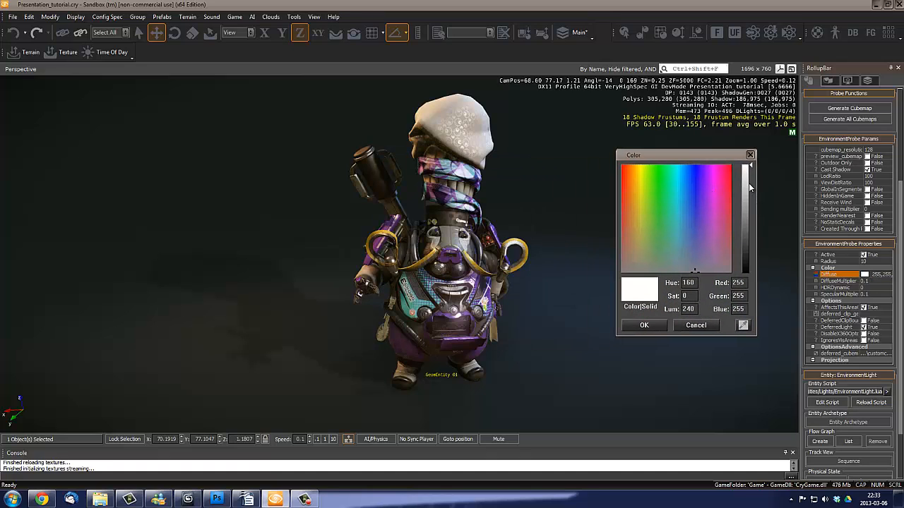
drag(750, 187, 750, 185)
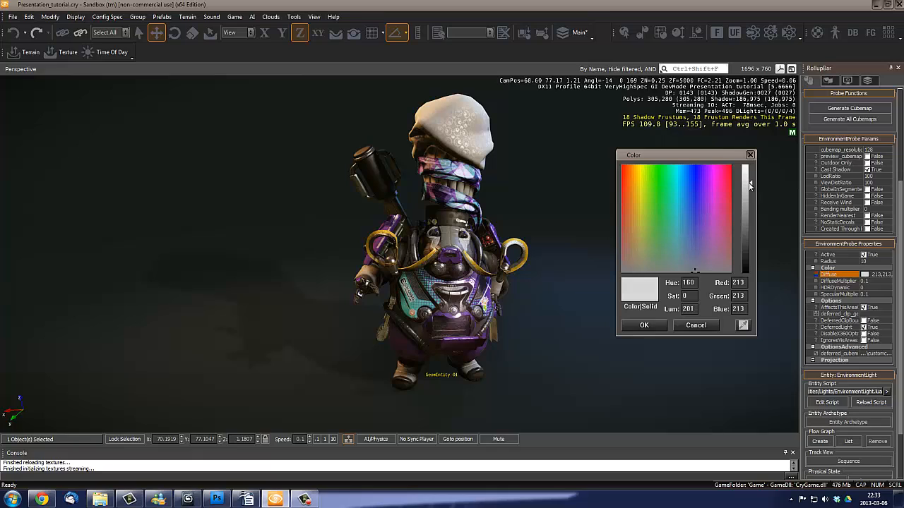
click(644, 325)
- Examine the combined probe, key and rim lighting on the character from several distances and angles
key(d)
right_drag(531, 356, 534, 332)
key(s)
key(w)
key(d)
key(w)
key(s)
key(a)
mouse_move(430, 280)
right_down()
mouse_move(540, 289)
mouse_move(429, 280)
right_up()
key(s)
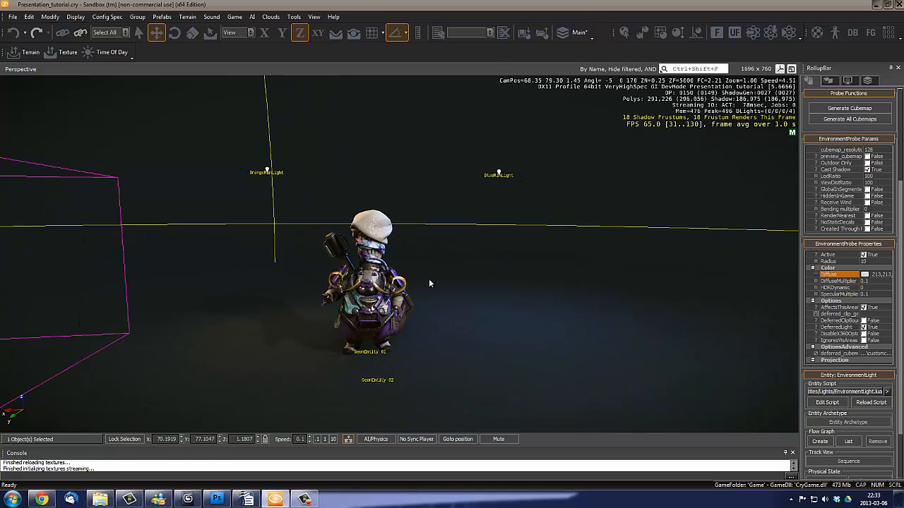
key(w)
right_drag(522, 316, 525, 318)
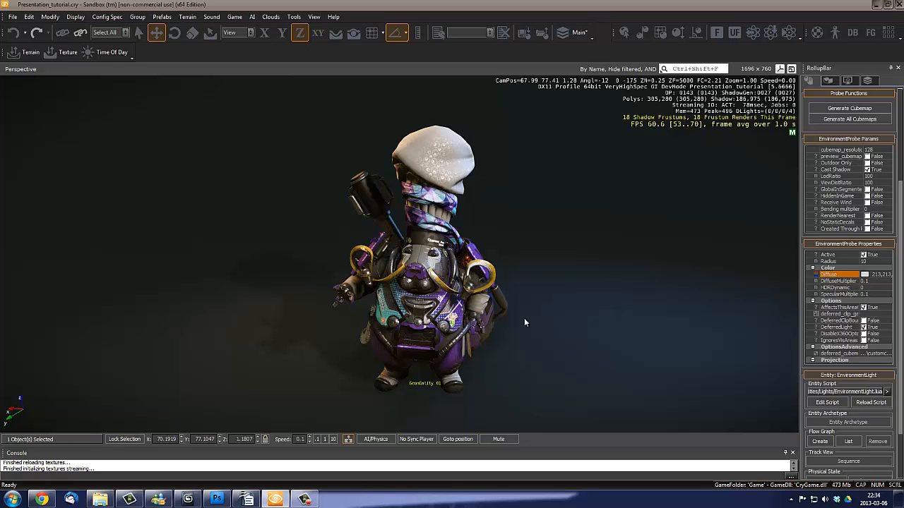
alt+middle_drag(594, 233, 597, 233)
scroll(598, 233, down, 5)
key(w)
key(a)
right_drag(598, 234, 598, 233)
scroll(598, 234, up, 2)
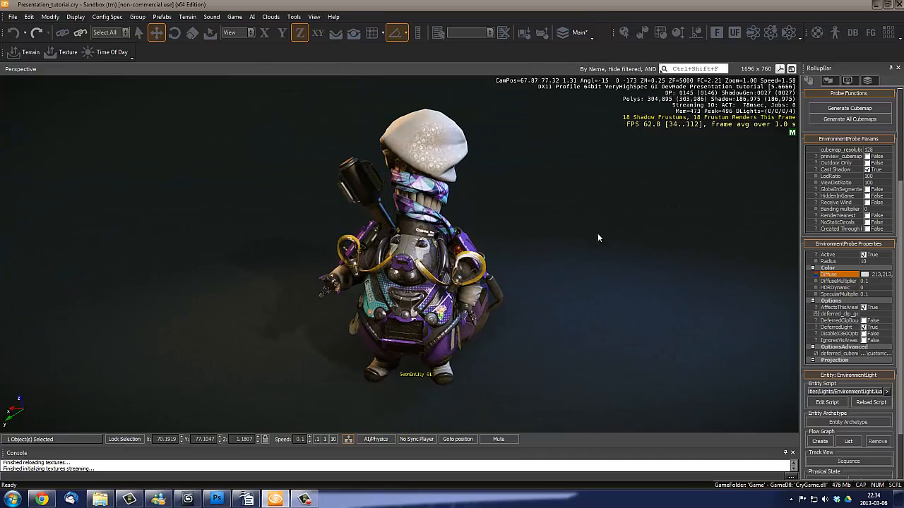
scroll(498, 244, down, 3)
mouse_move(498, 244)
alt+middle_down()
mouse_move(487, 244)
mouse_move(509, 257)
mouse_move(500, 249)
mouse_move(501, 260)
alt+middle_up()
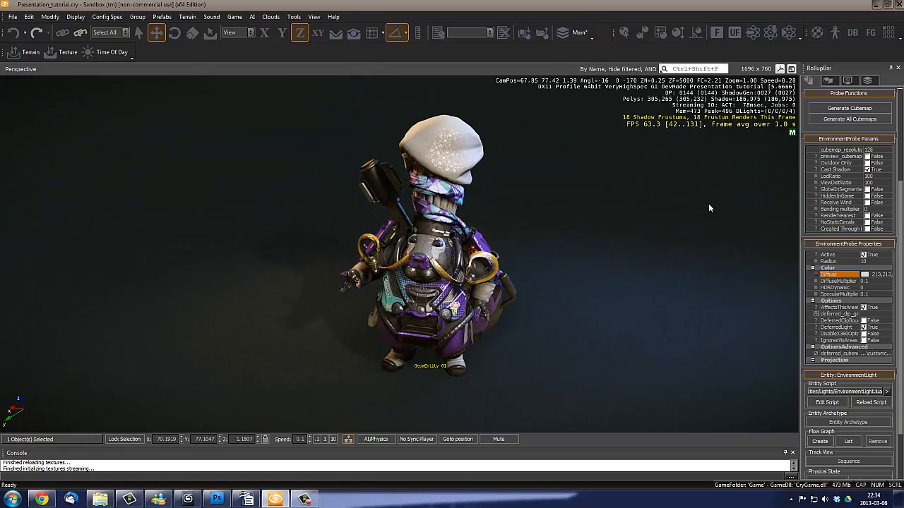